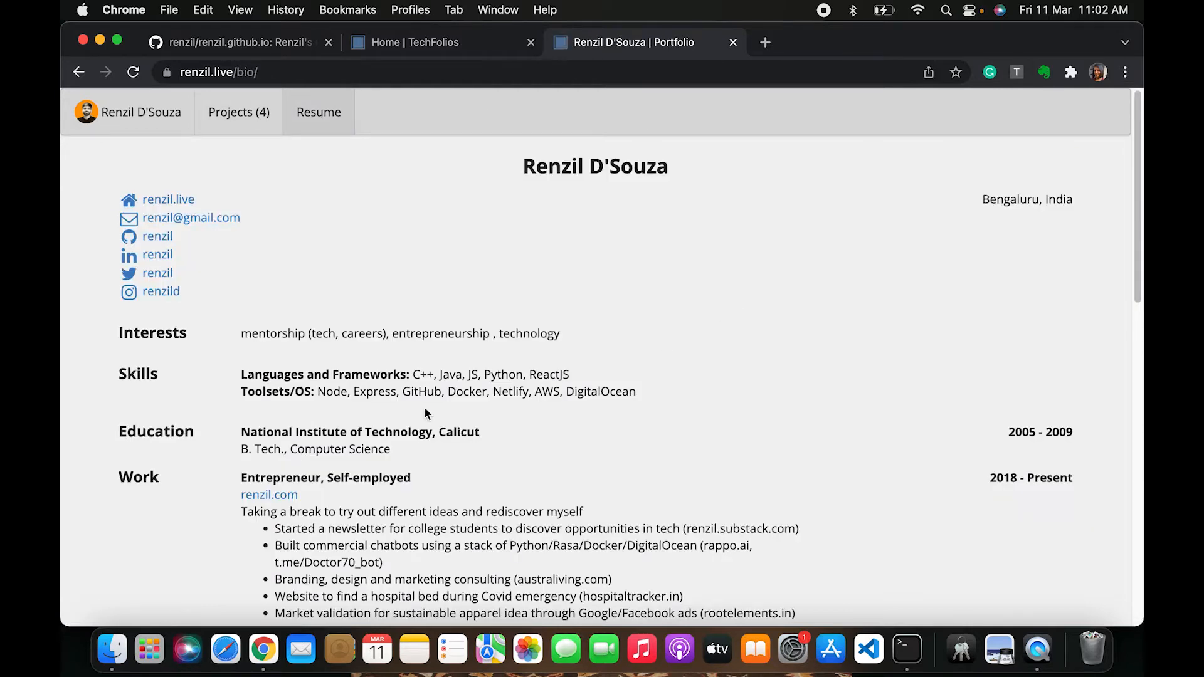
Return to the portfolio site's home page from the resume page header
scroll(409, 447, down, 10)
scroll(409, 446, up, 15)
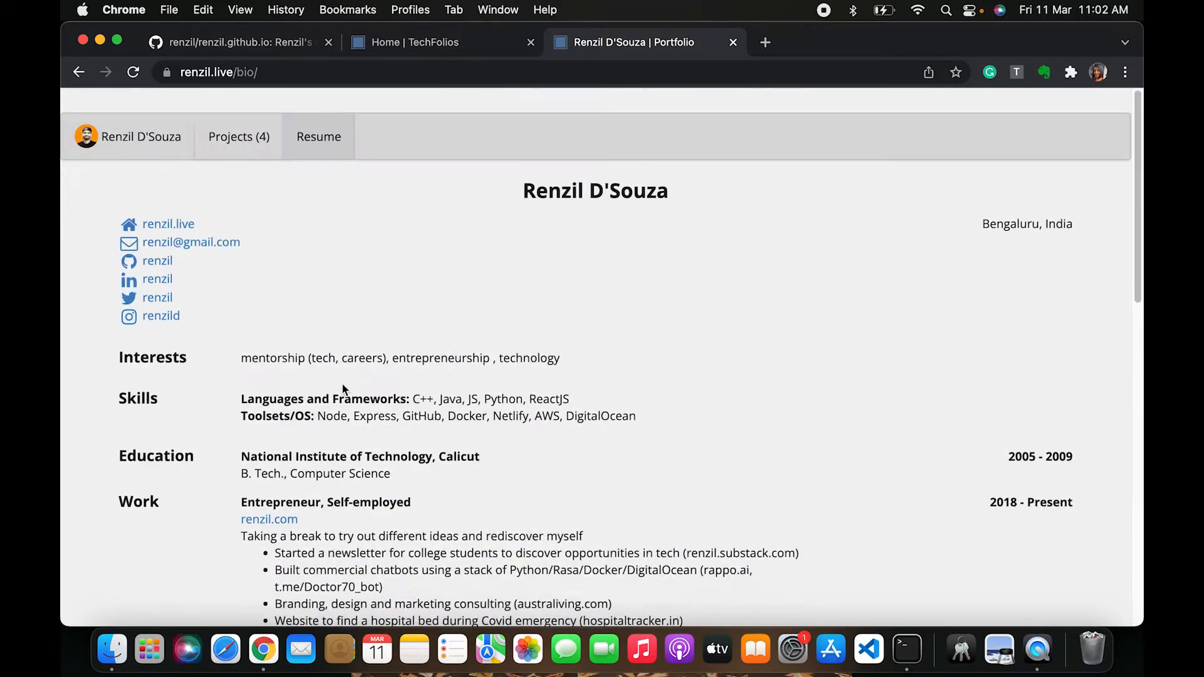
click(165, 112)
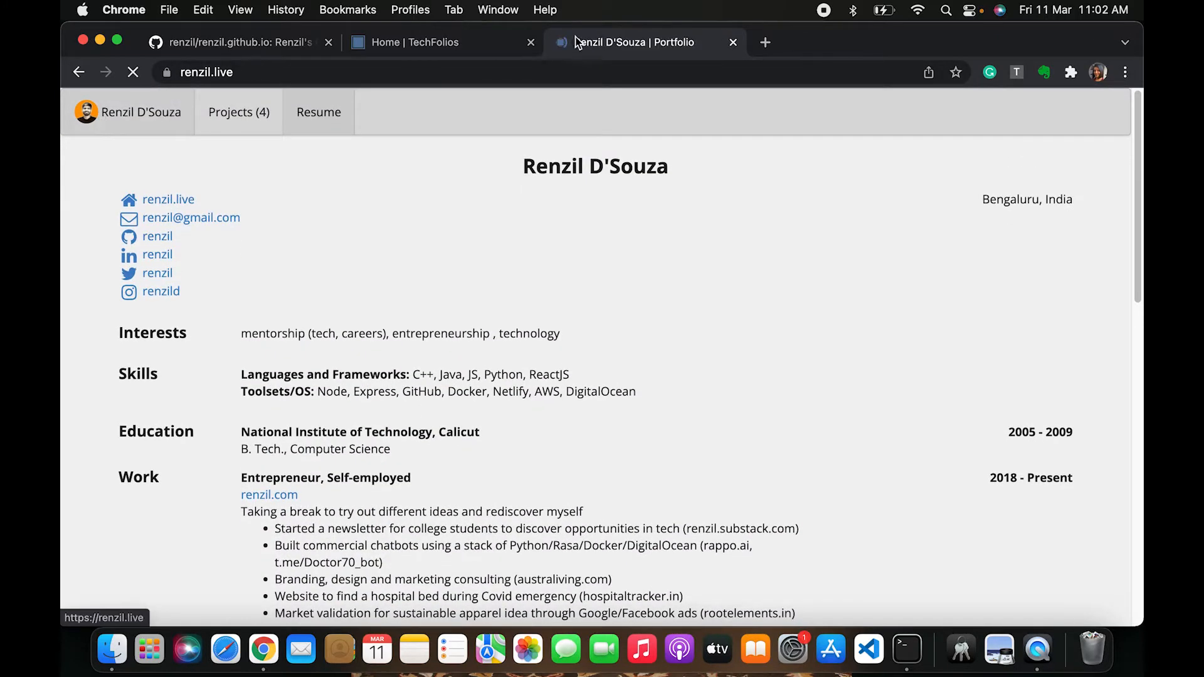
Switch to the TechFolios tab and read its introduction, highlighting the opening heading and first sentence
click(409, 43)
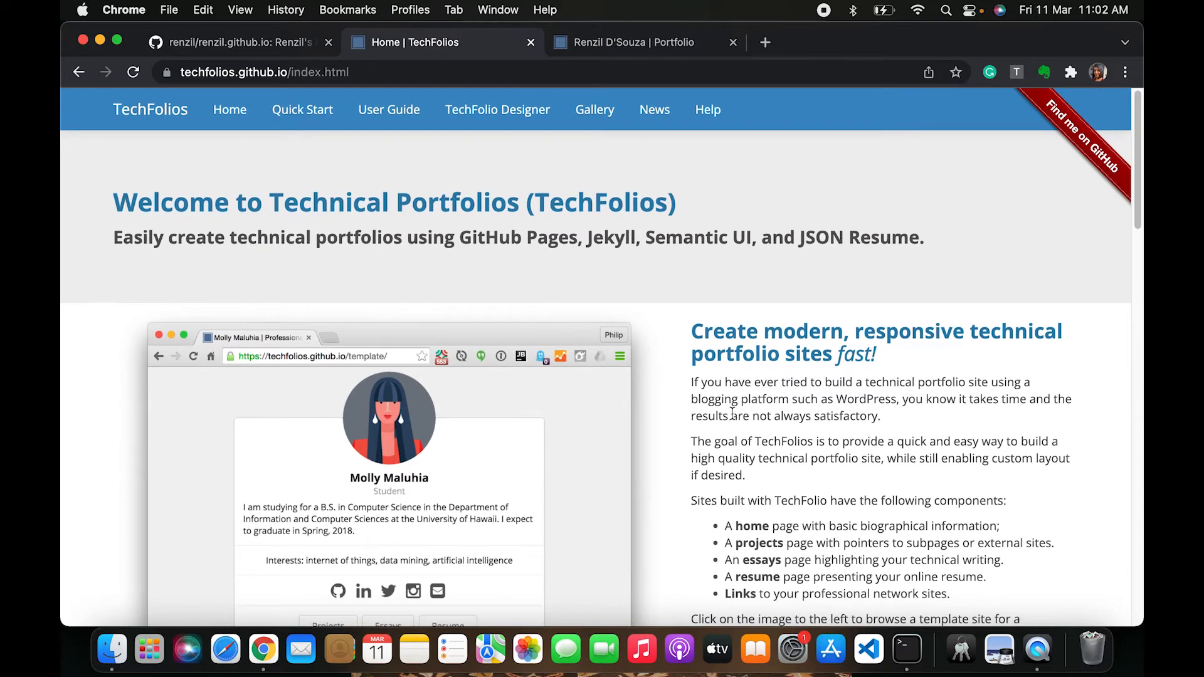
scroll(732, 413, down, 10)
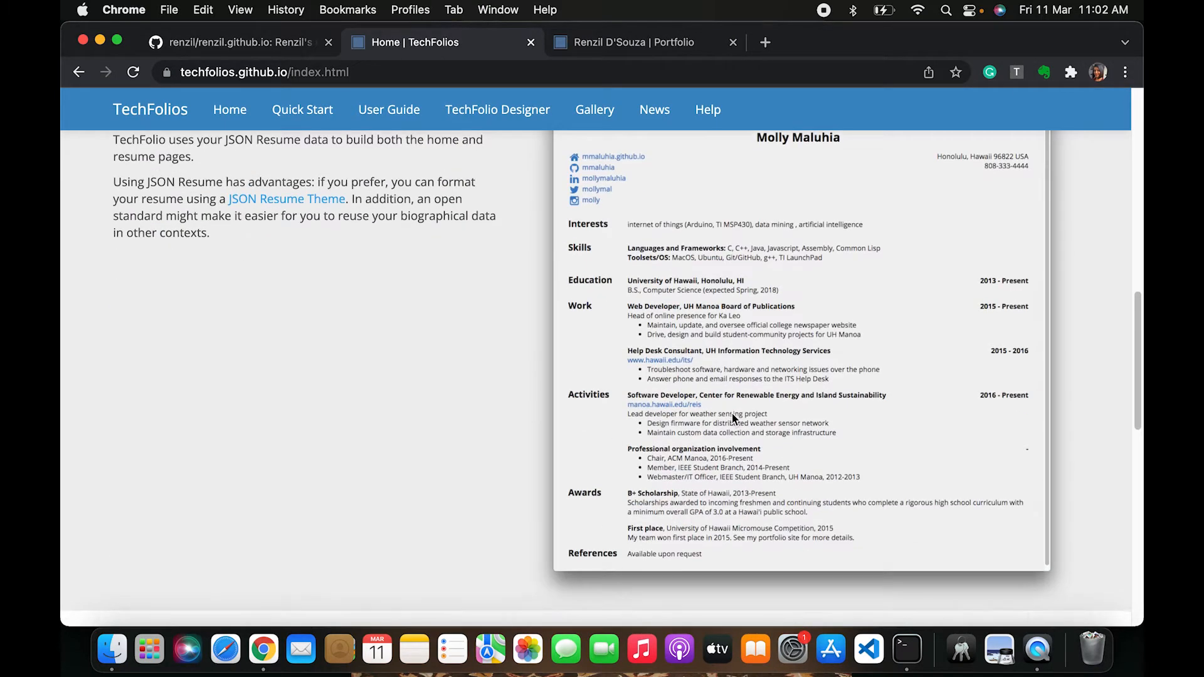
scroll(731, 412, up, 10)
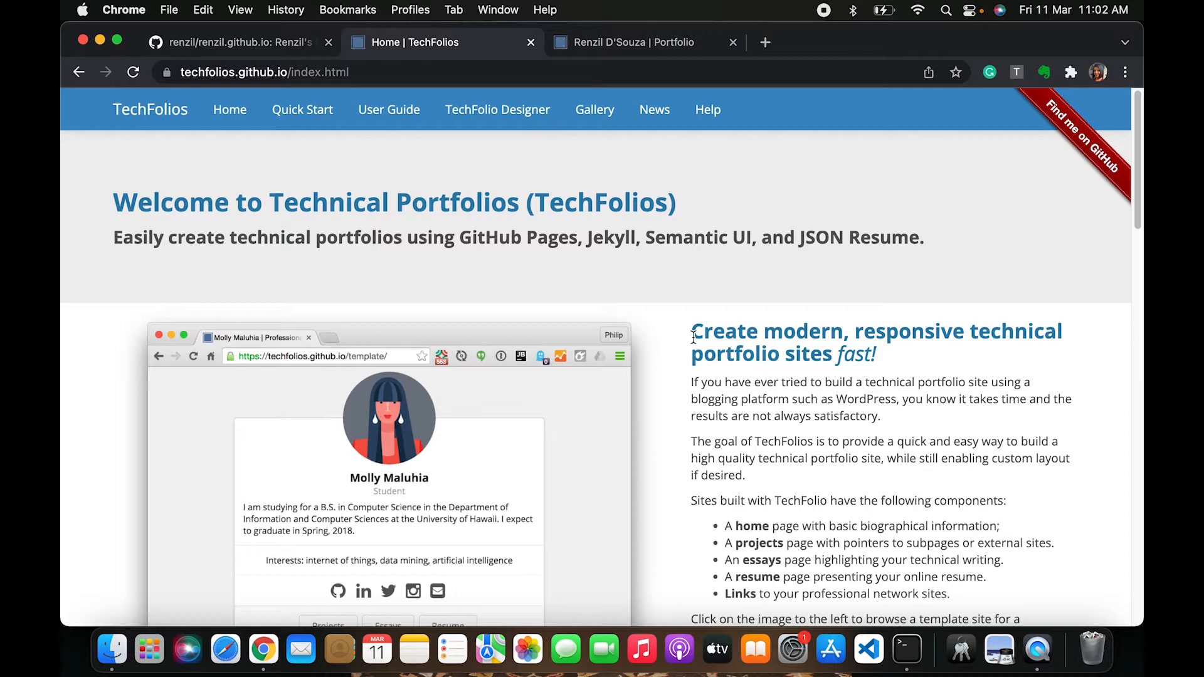
drag(693, 338, 905, 399)
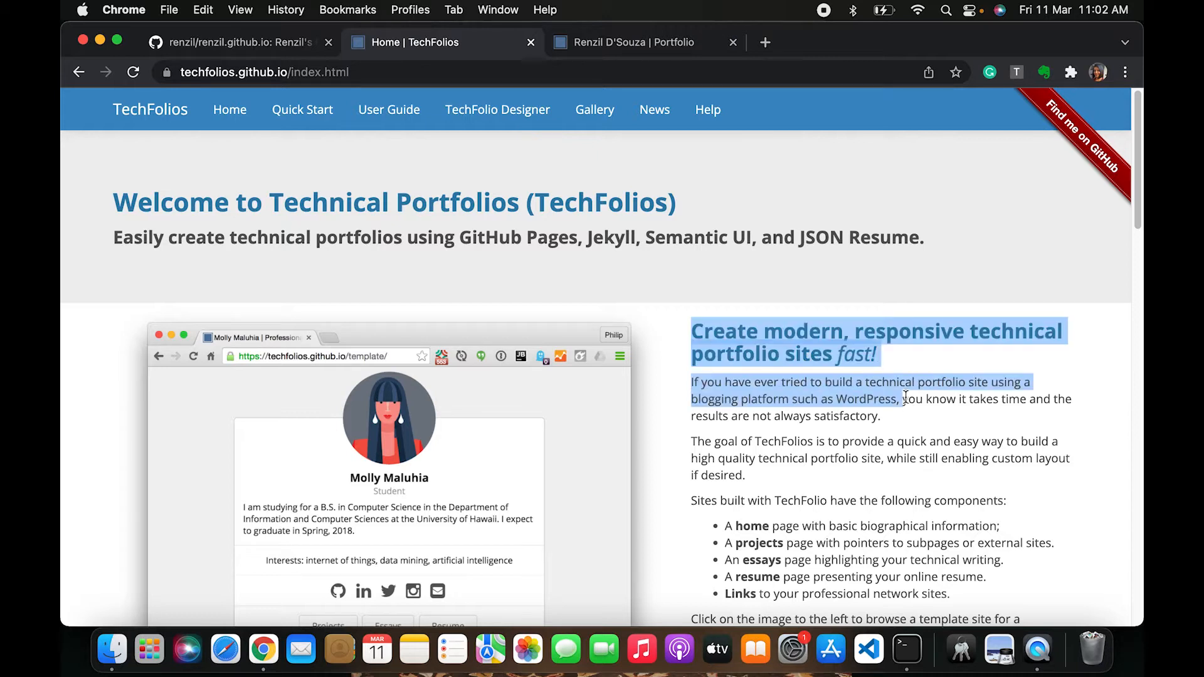
scroll(845, 500, down, 2)
scroll(841, 502, up, 3)
scroll(831, 507, down, 1)
scroll(830, 506, down, 5)
scroll(830, 506, up, 5)
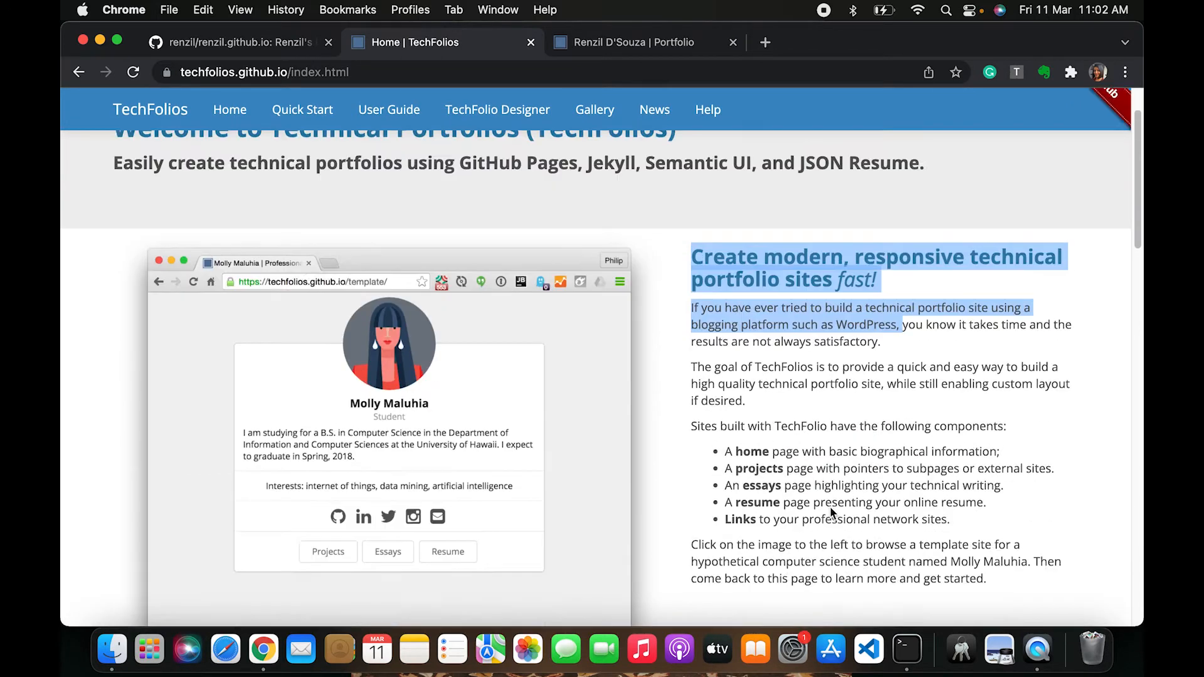
Scroll through the TechFolios home page sections about the template site and JSON Resume
scroll(416, 435, down, 4)
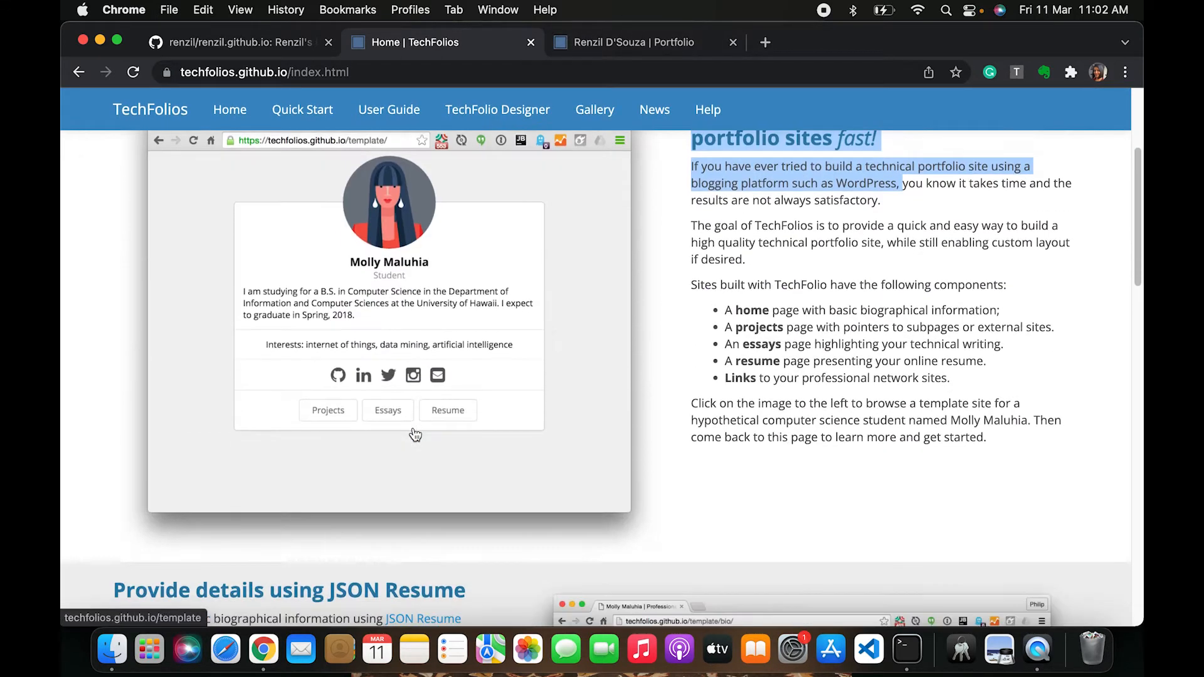
scroll(416, 435, down, 7)
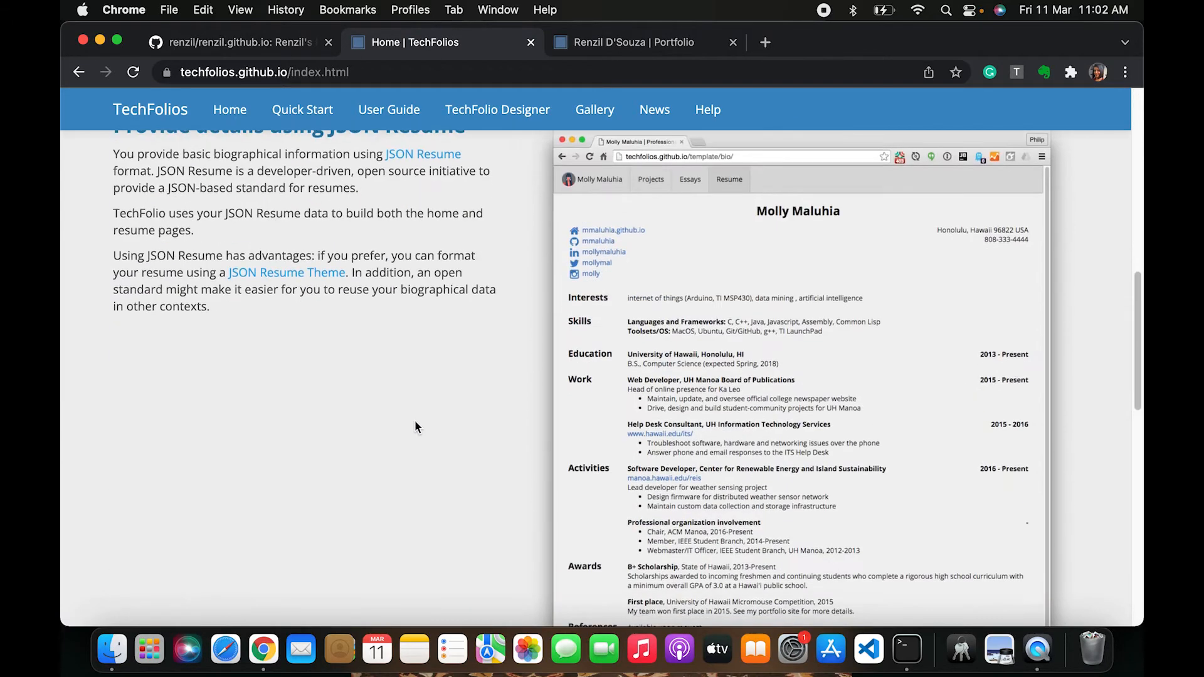
scroll(415, 420, up, 10)
scroll(417, 428, down, 1)
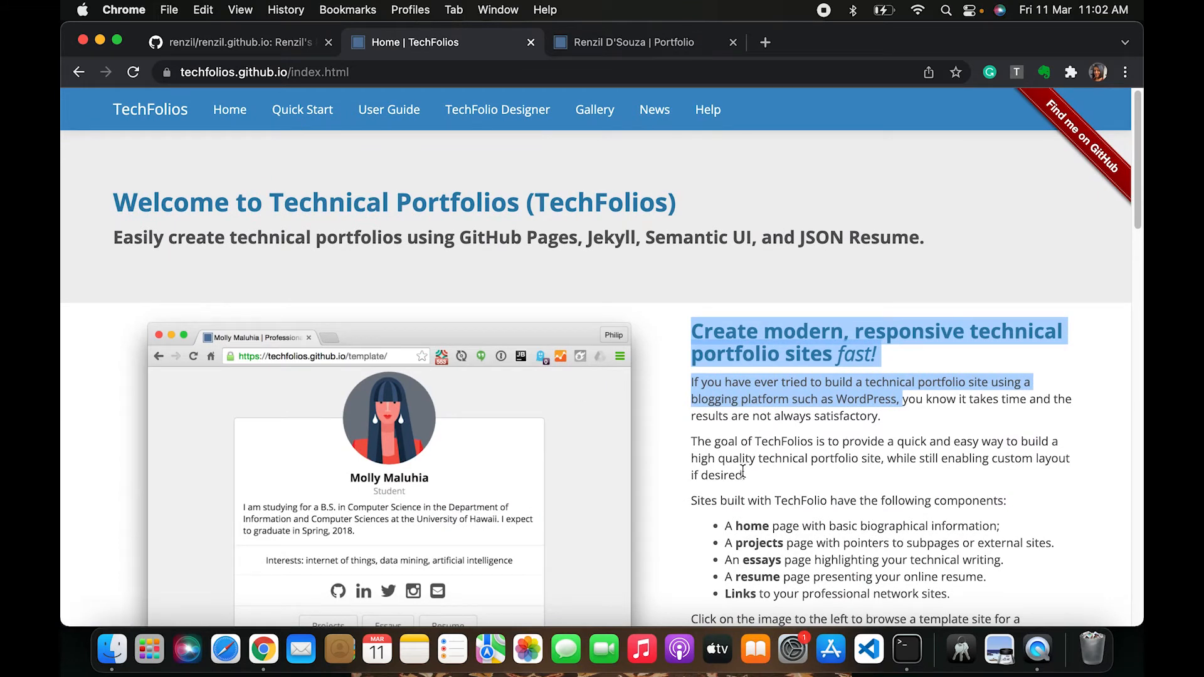
scroll(740, 477, down, 5)
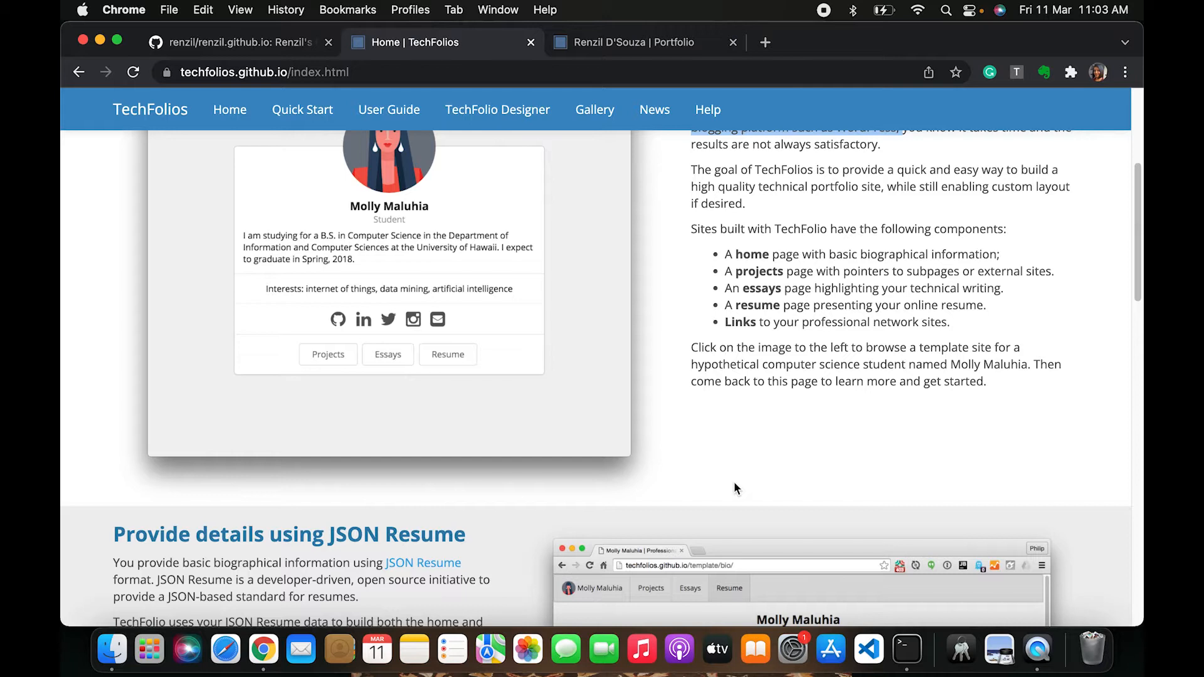
scroll(735, 484, down, 2)
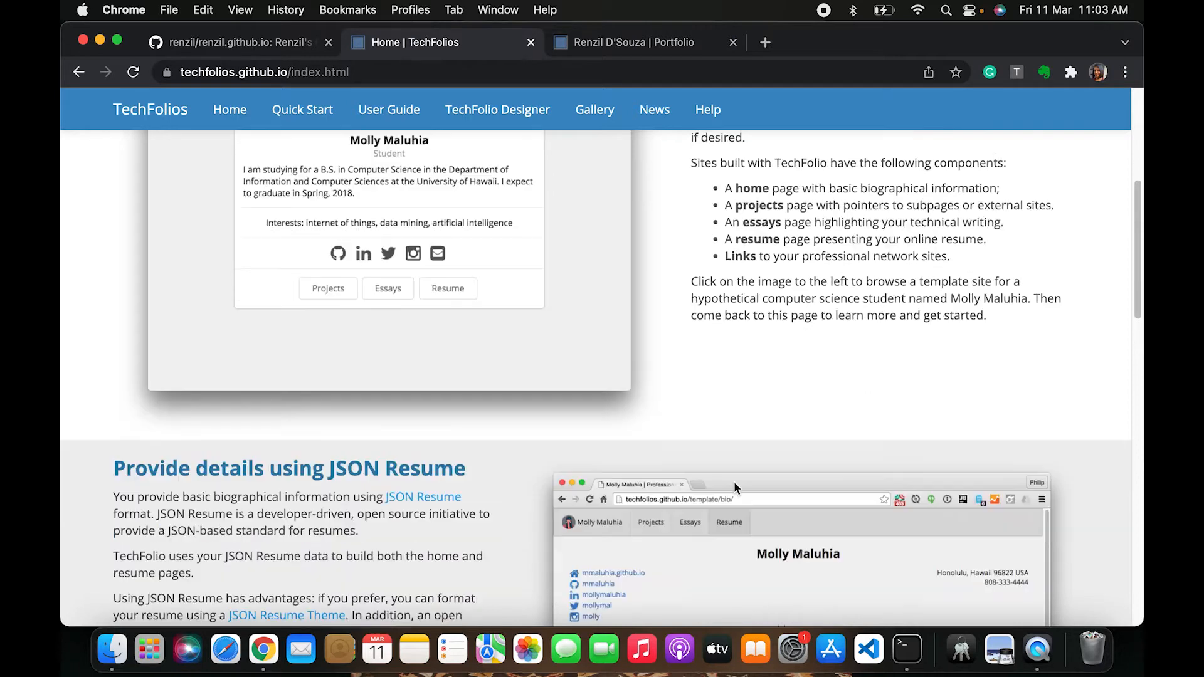
scroll(734, 483, up, 7)
scroll(735, 483, down, 1)
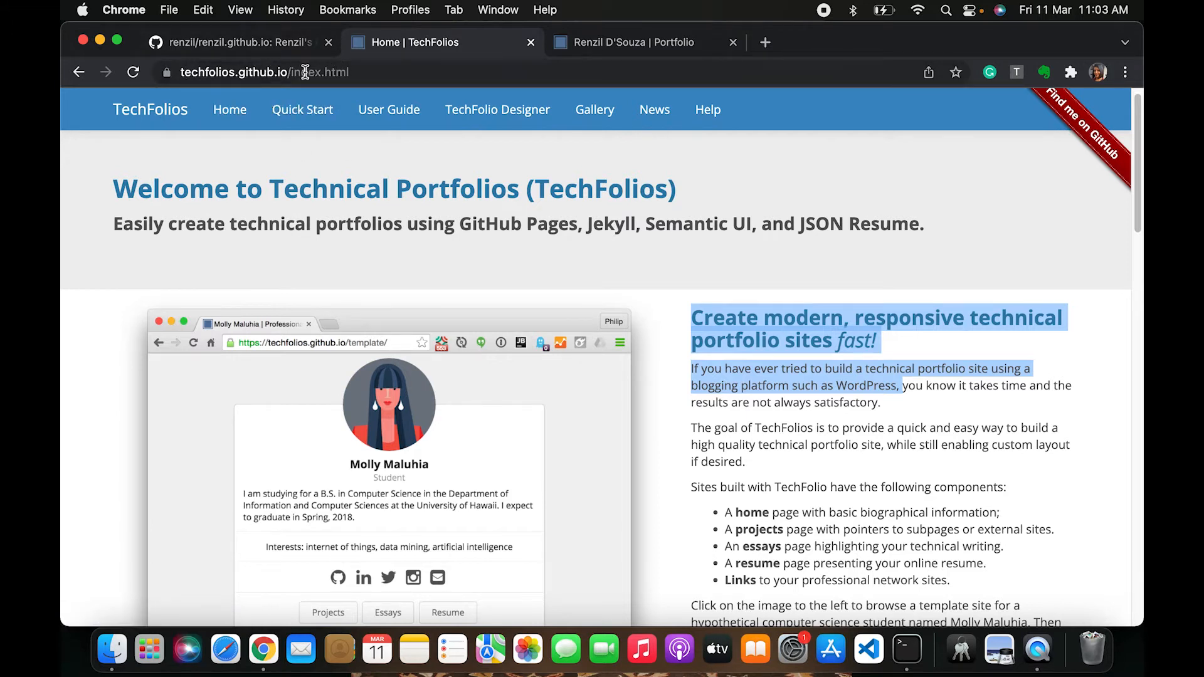
Open the TechFolios Quick Start guide and read the Join GitHub and Configure template sections
click(303, 119)
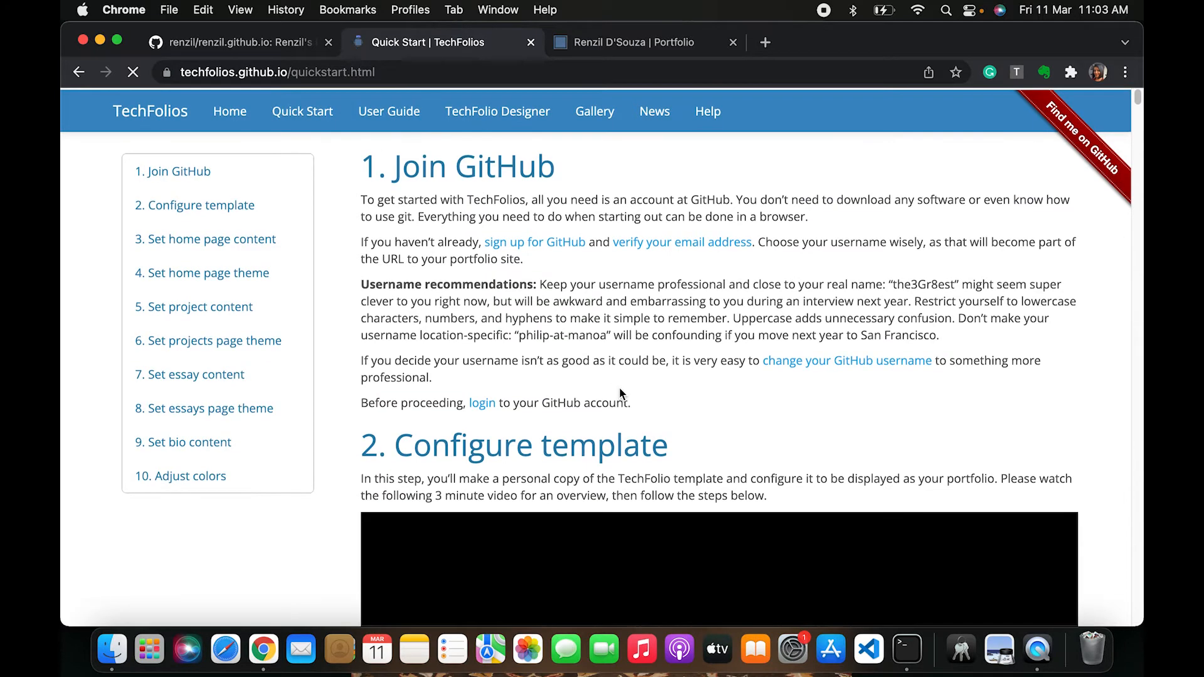
scroll(431, 460, down, 10)
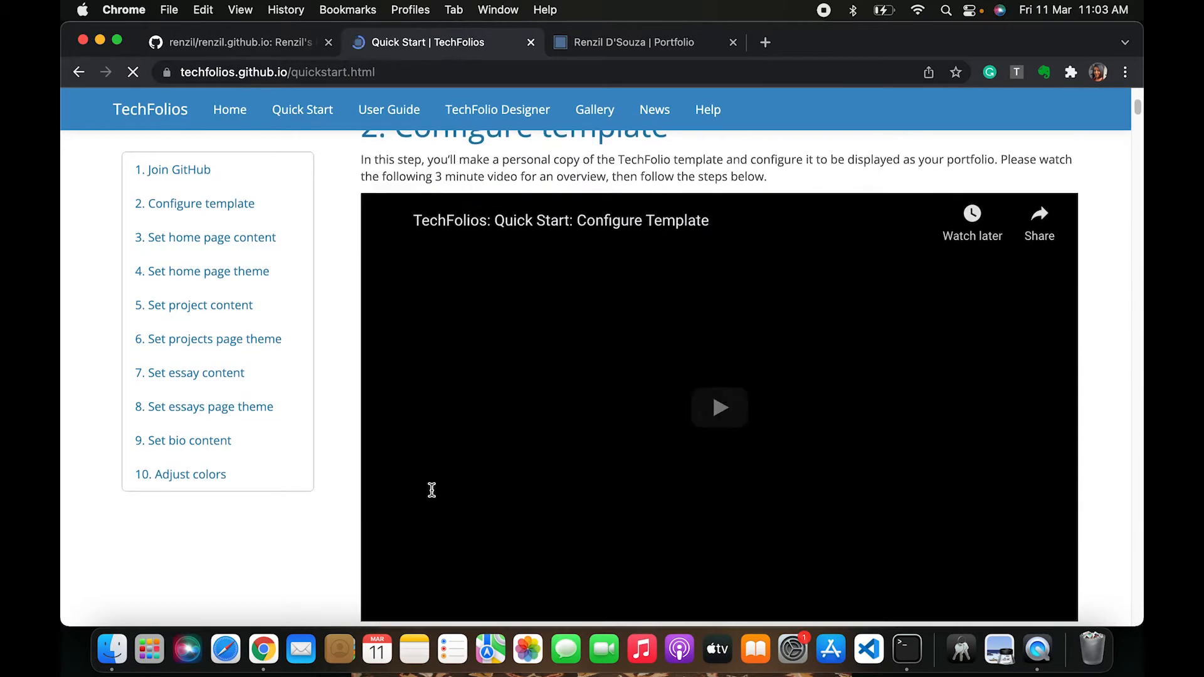
scroll(432, 487, up, 8)
scroll(431, 490, up, 3)
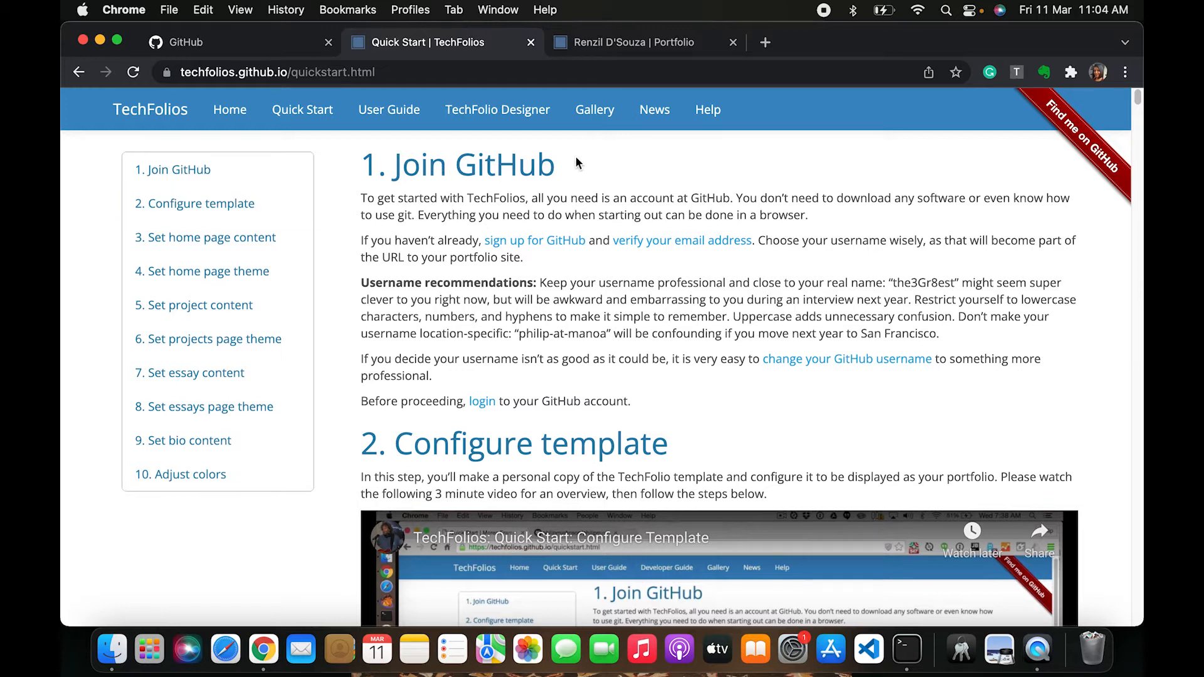
scroll(565, 282, down, 2)
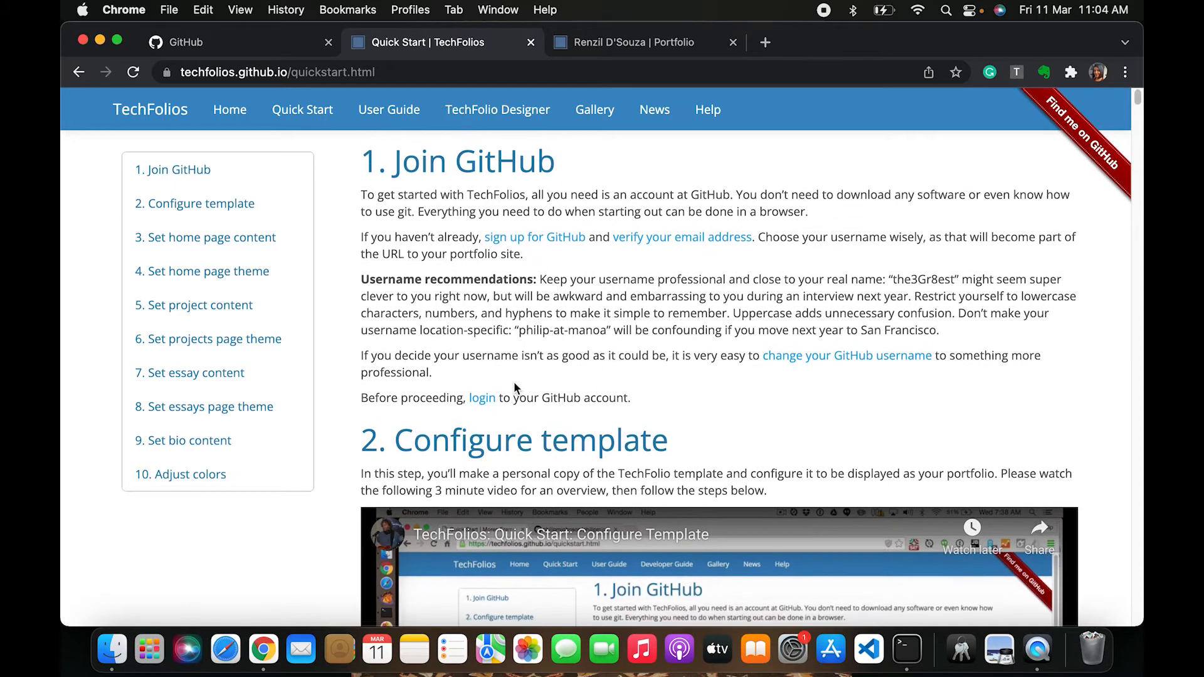
scroll(607, 397, up, 2)
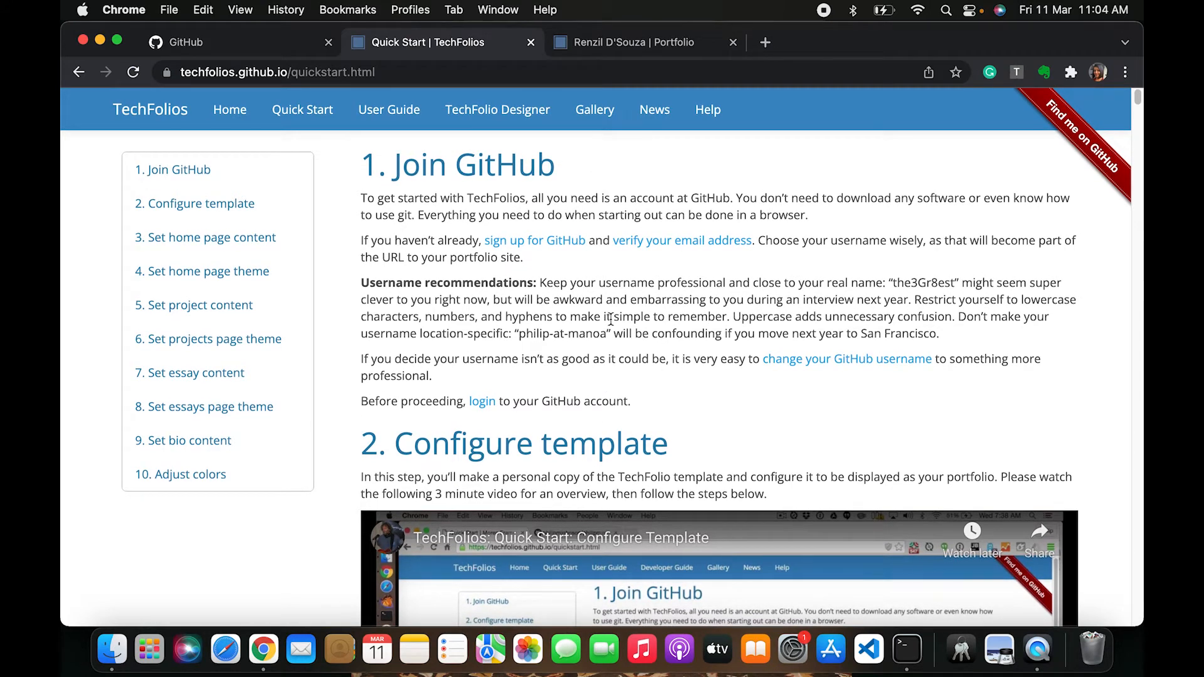
scroll(611, 319, down, 4)
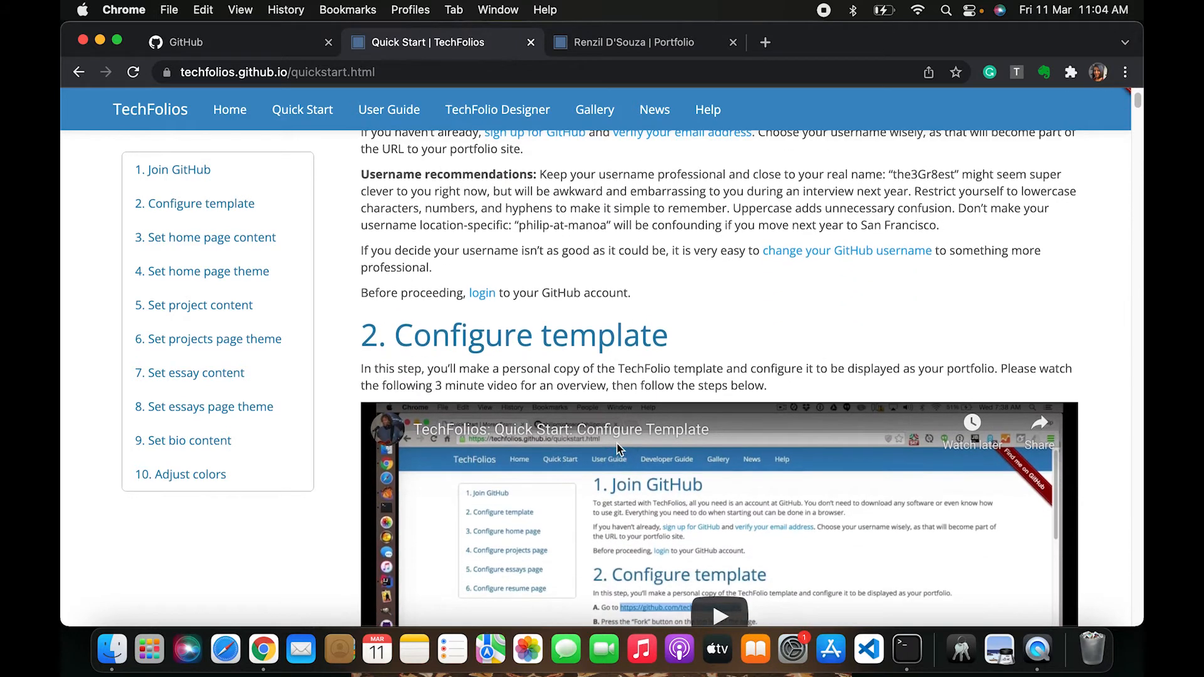
scroll(615, 407, up, 4)
scroll(618, 446, down, 5)
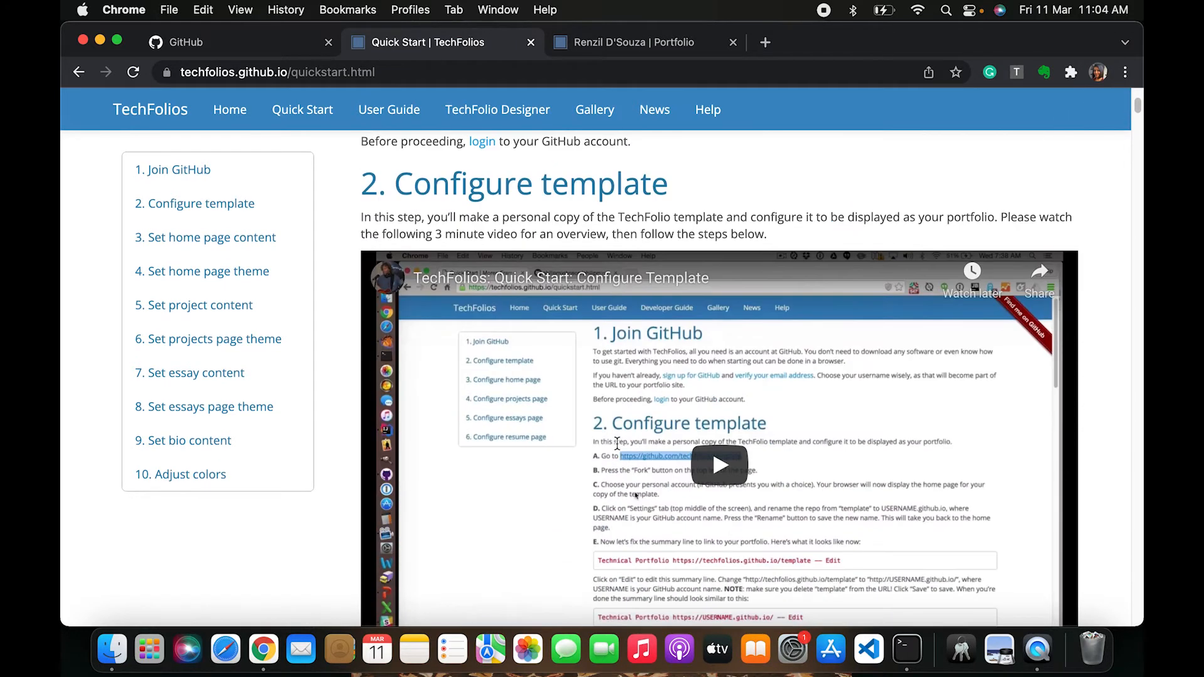
Switch to the GitHub tab and open your own GitHub profile page through the address bar
click(247, 45)
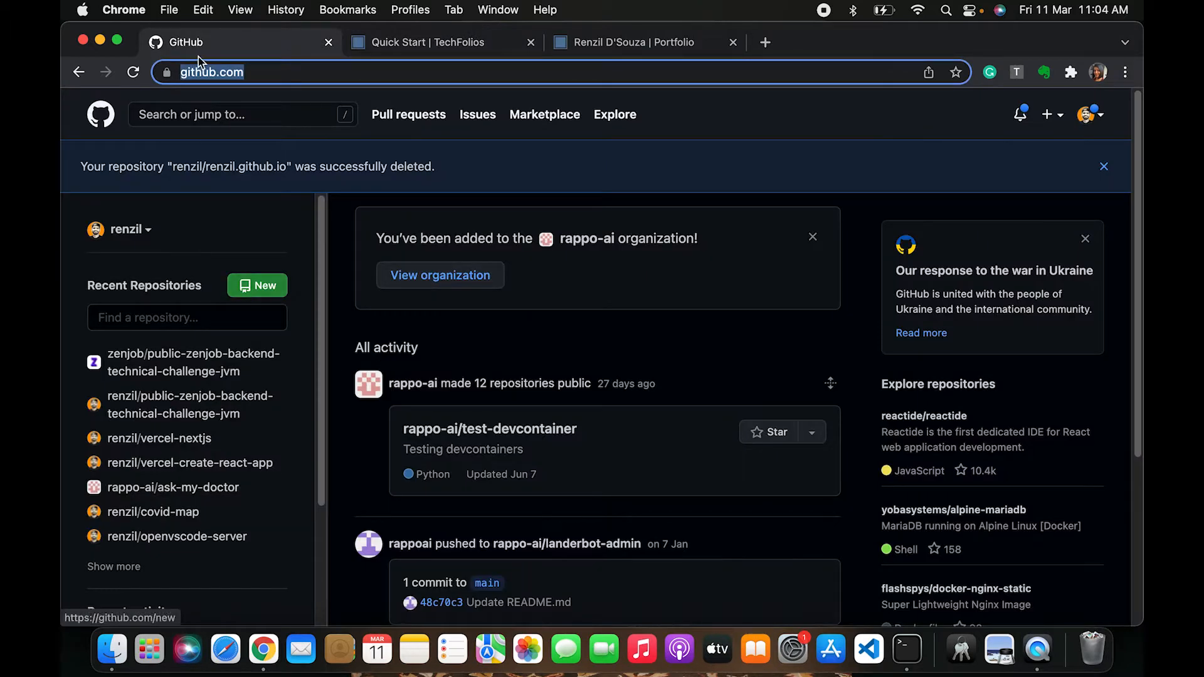
click(267, 74)
text(/renzil)
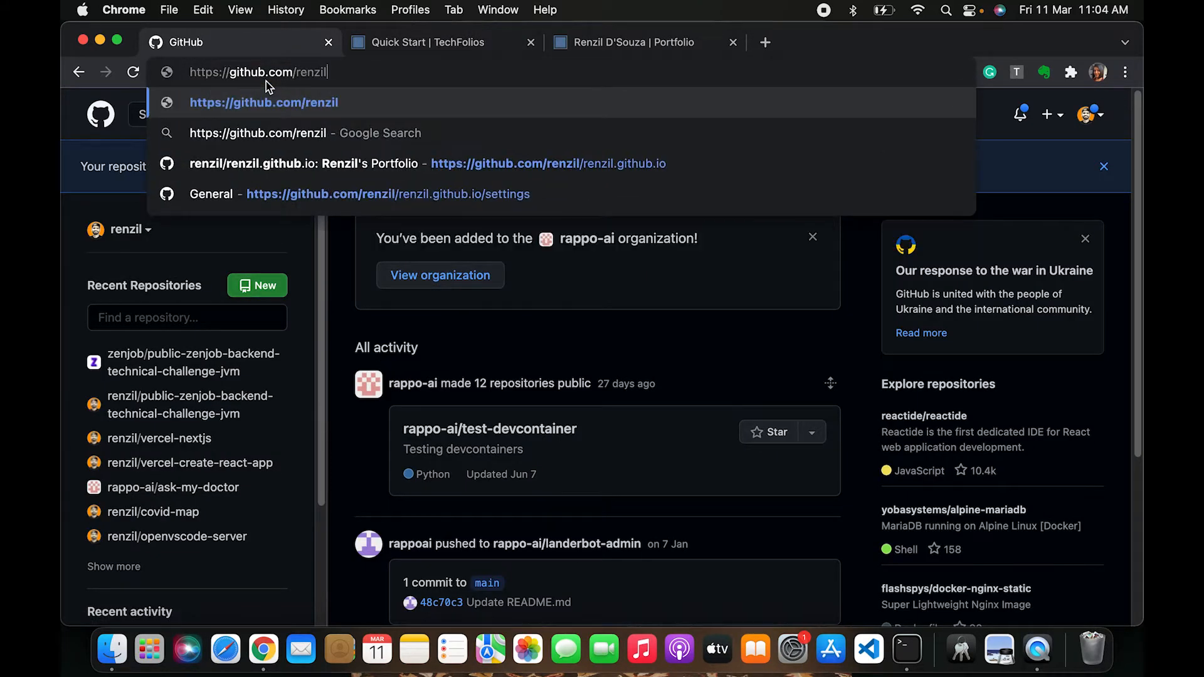
key(Return)
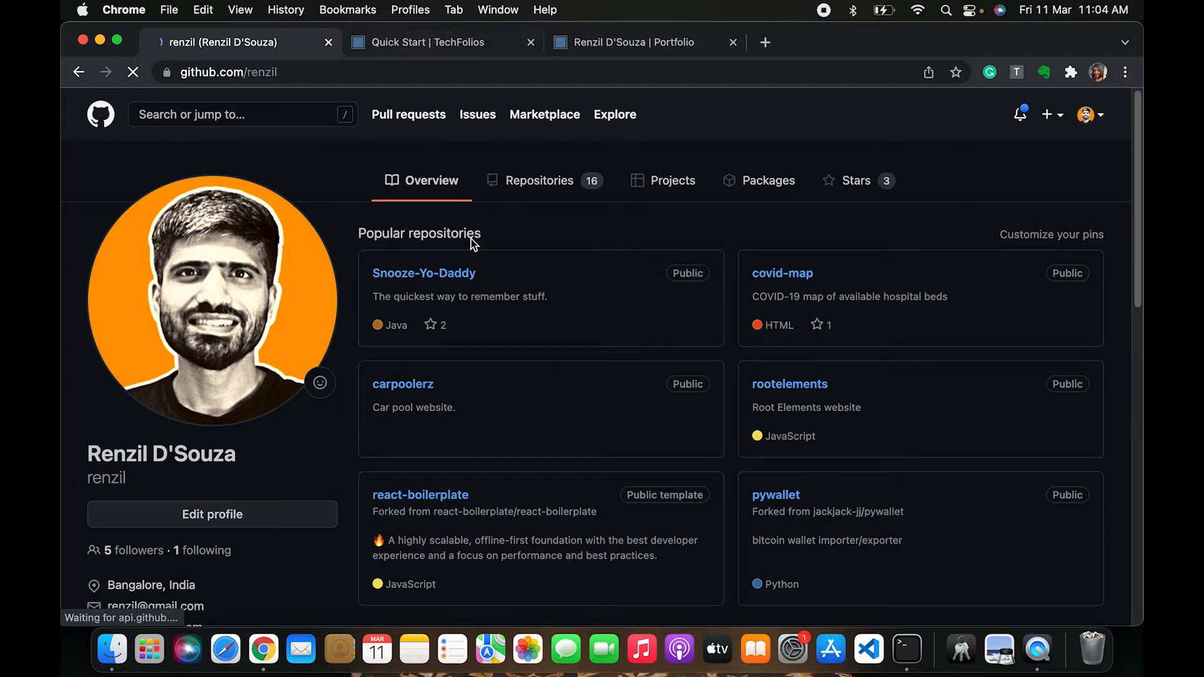
Back in the Quick Start guide, open the techfolios/template repository link and move its tab beside the profile tab
key(ctrl+Tab)
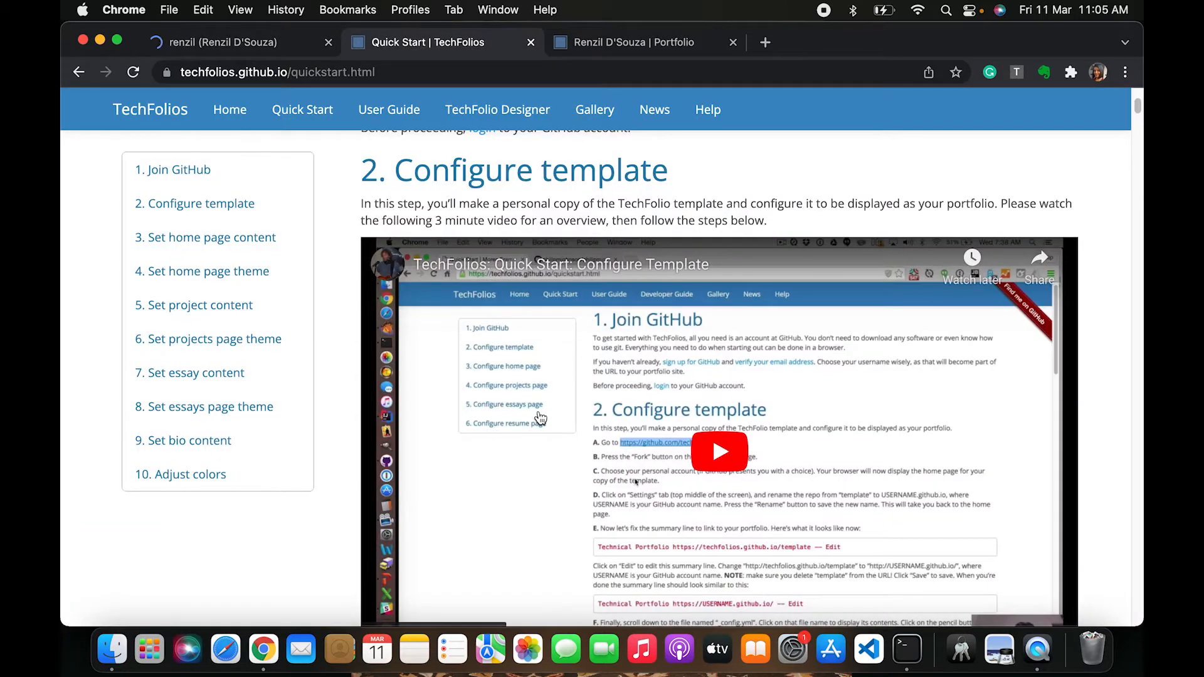
scroll(540, 419, up, 5)
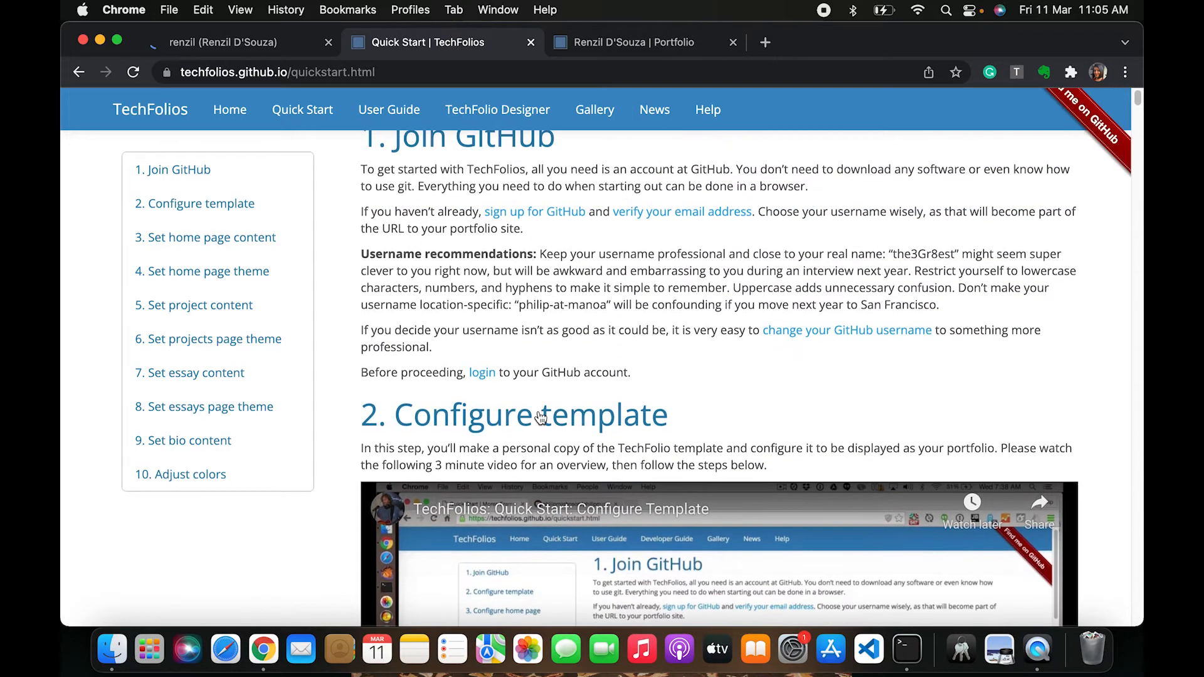
scroll(541, 419, down, 10)
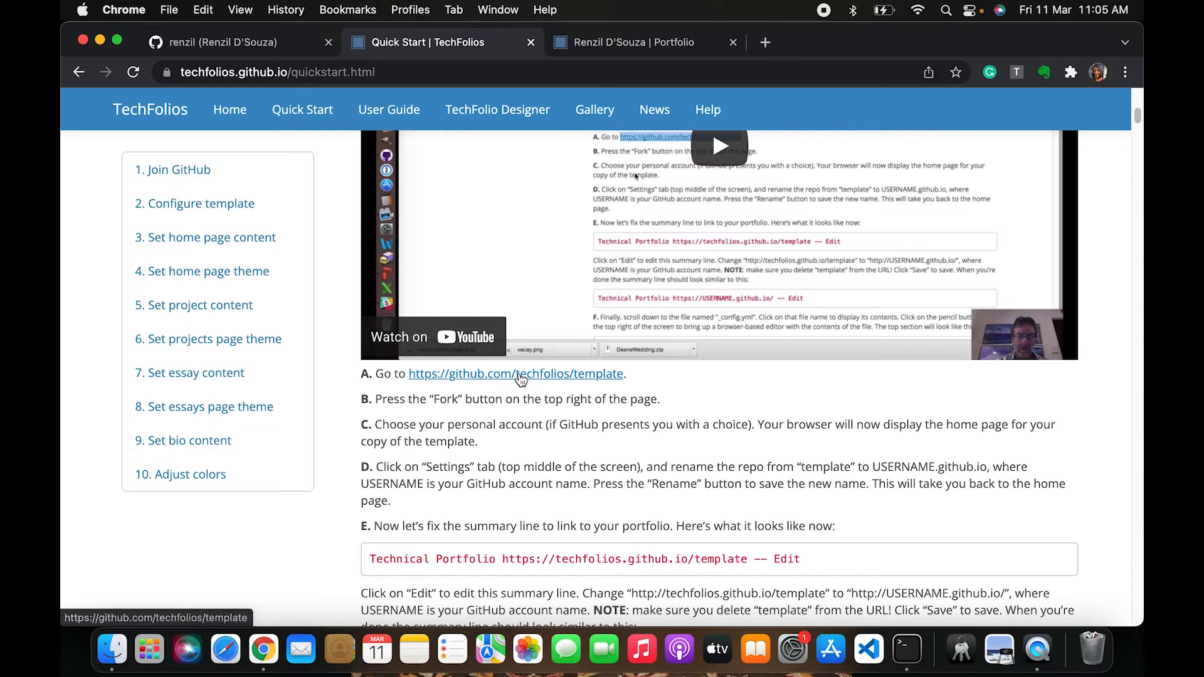
super+click(482, 381)
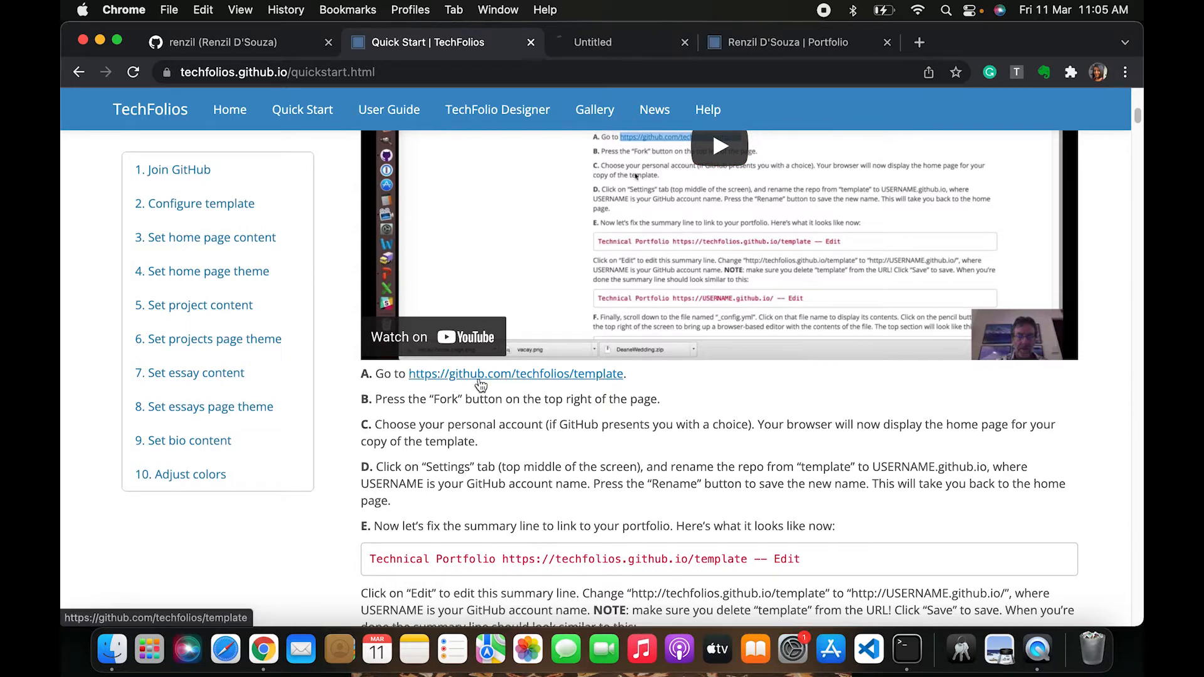
drag(648, 46, 431, 51)
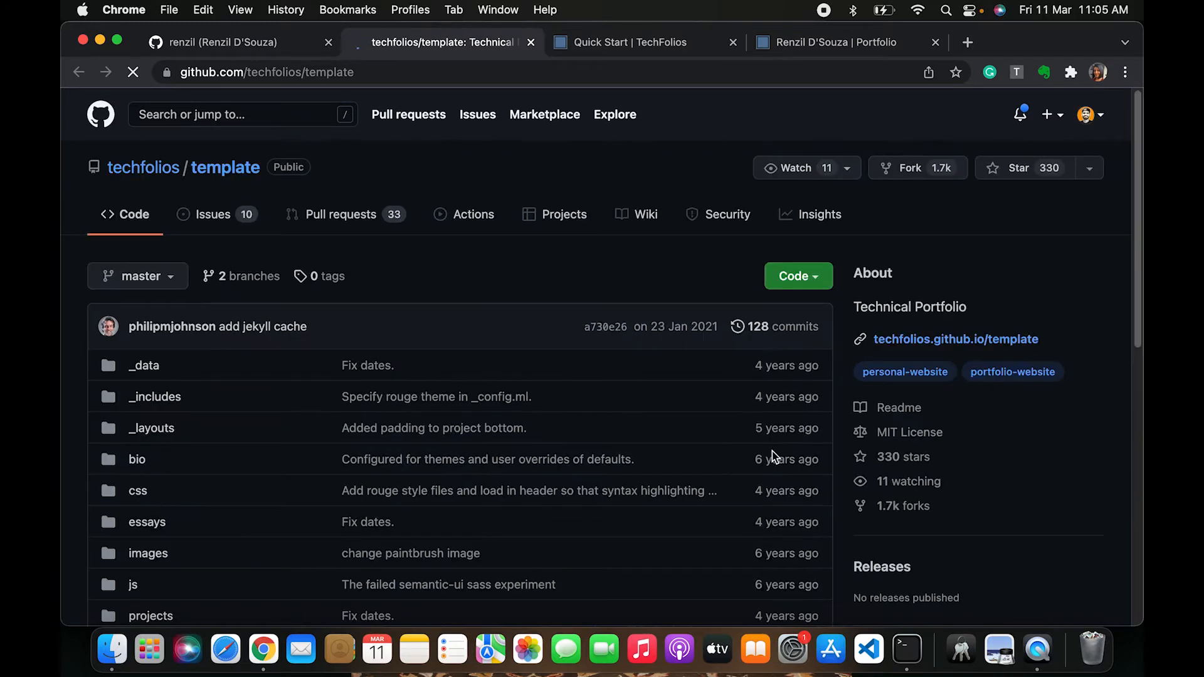
Fork the techfolios/template repository into your personal GitHub account
scroll(773, 457, down, 5)
scroll(775, 456, up, 5)
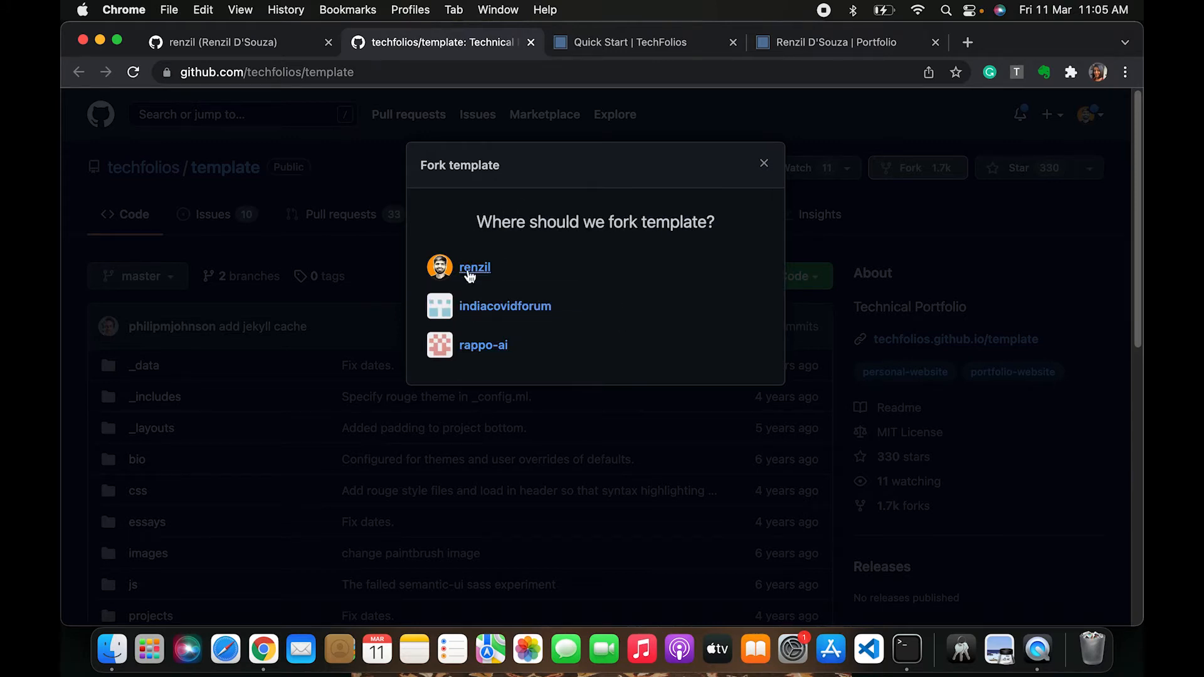
click(469, 271)
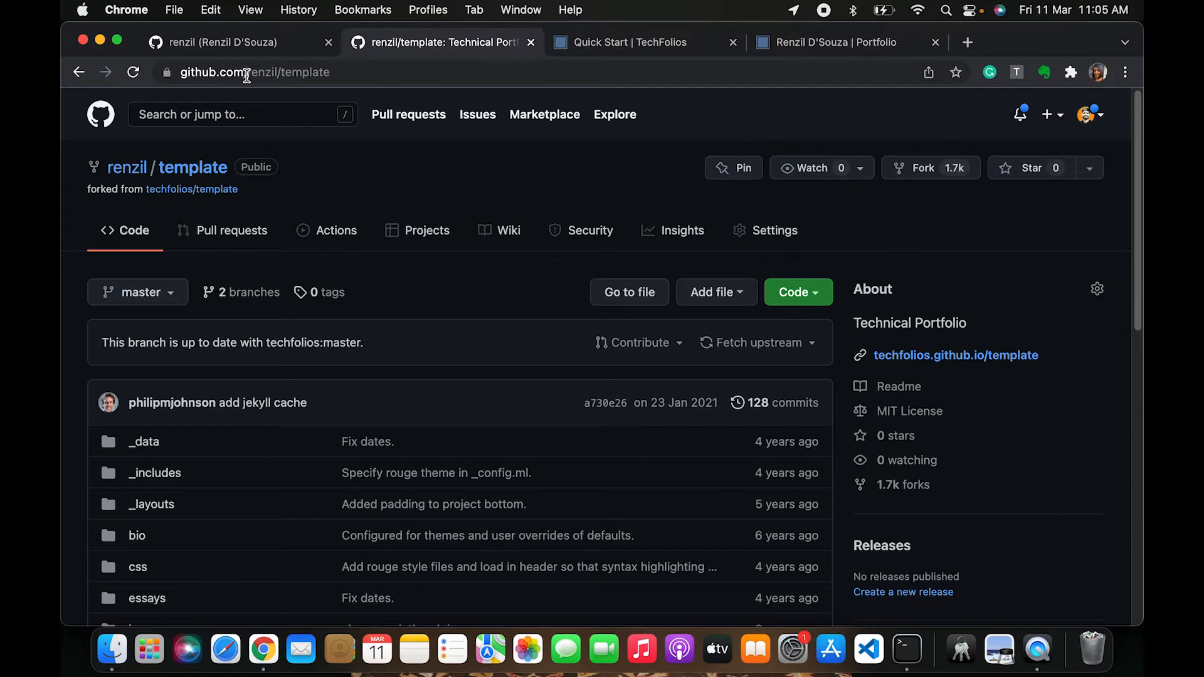
Review the forked template repository's file list and README
scroll(326, 311, down, 1)
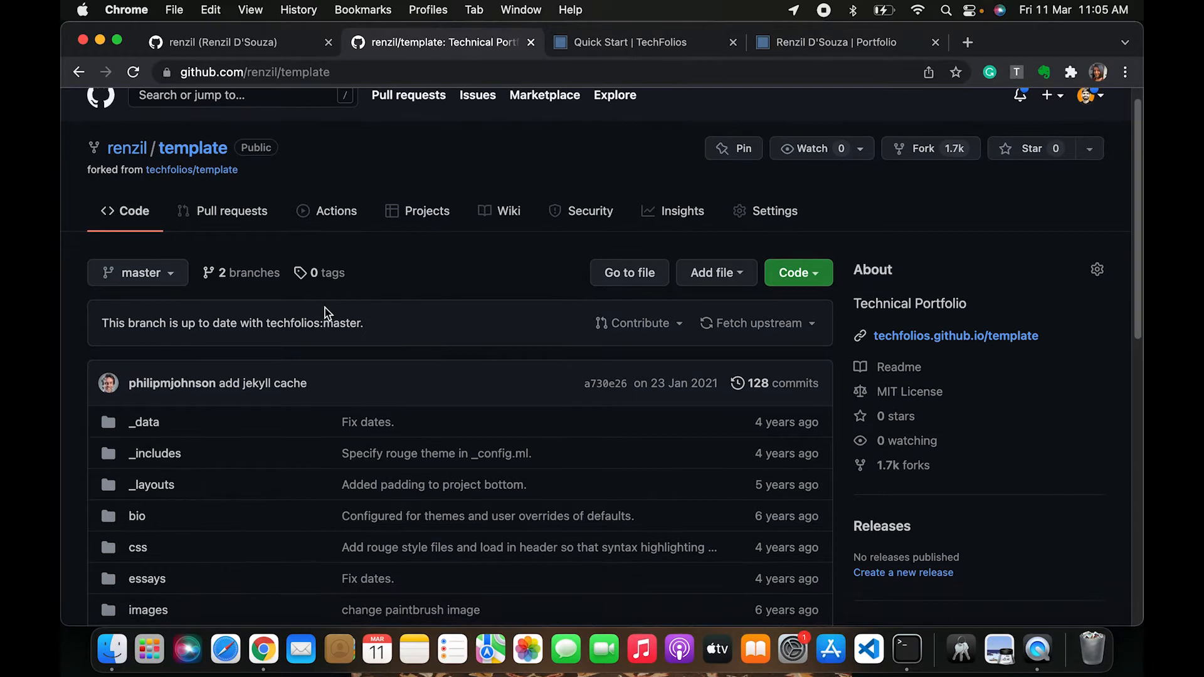
scroll(325, 312, up, 1)
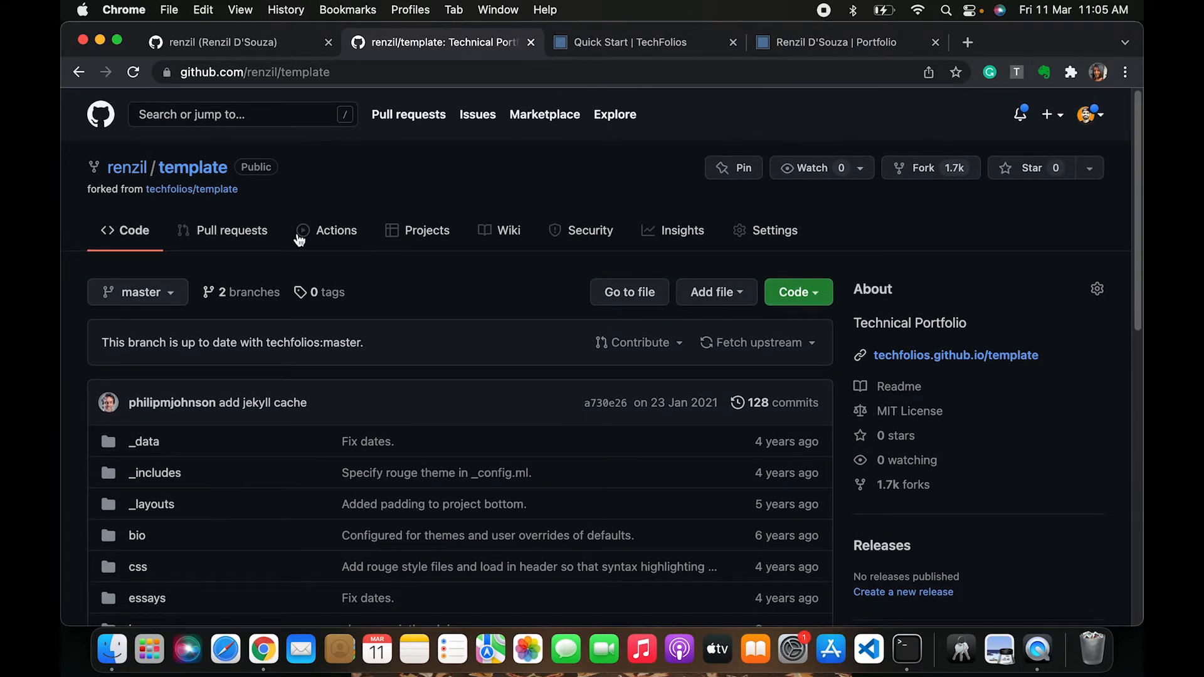
scroll(299, 239, down, 1)
scroll(299, 239, up, 1)
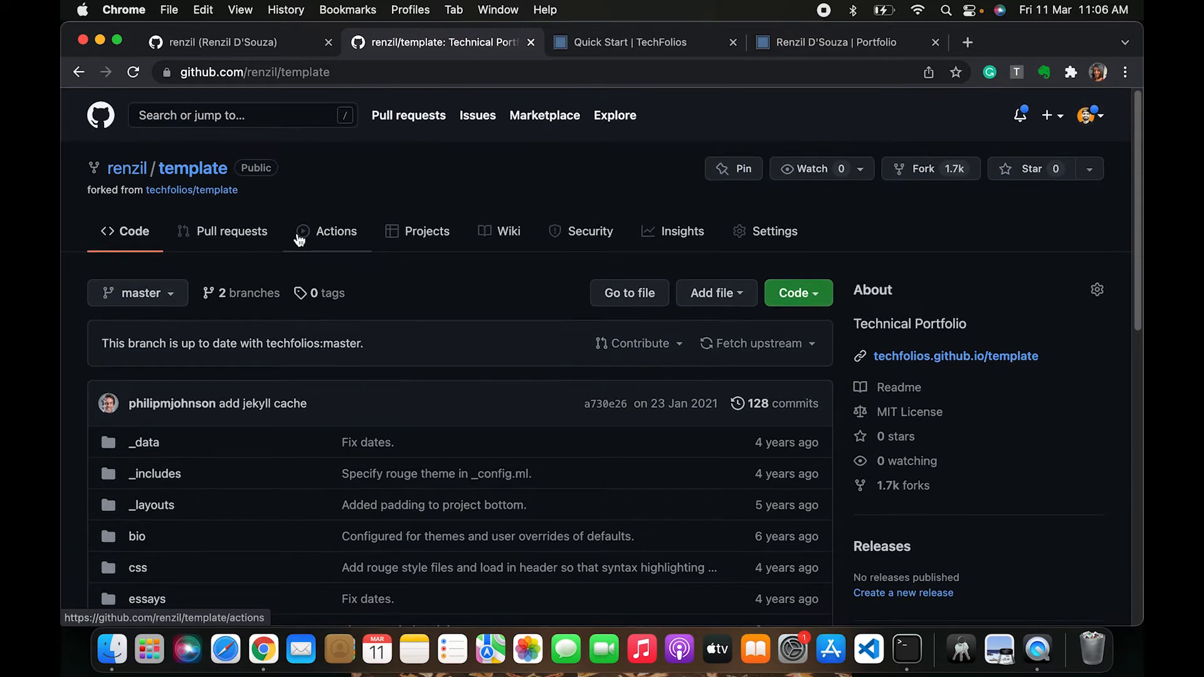
scroll(310, 365, down, 5)
scroll(310, 366, up, 2)
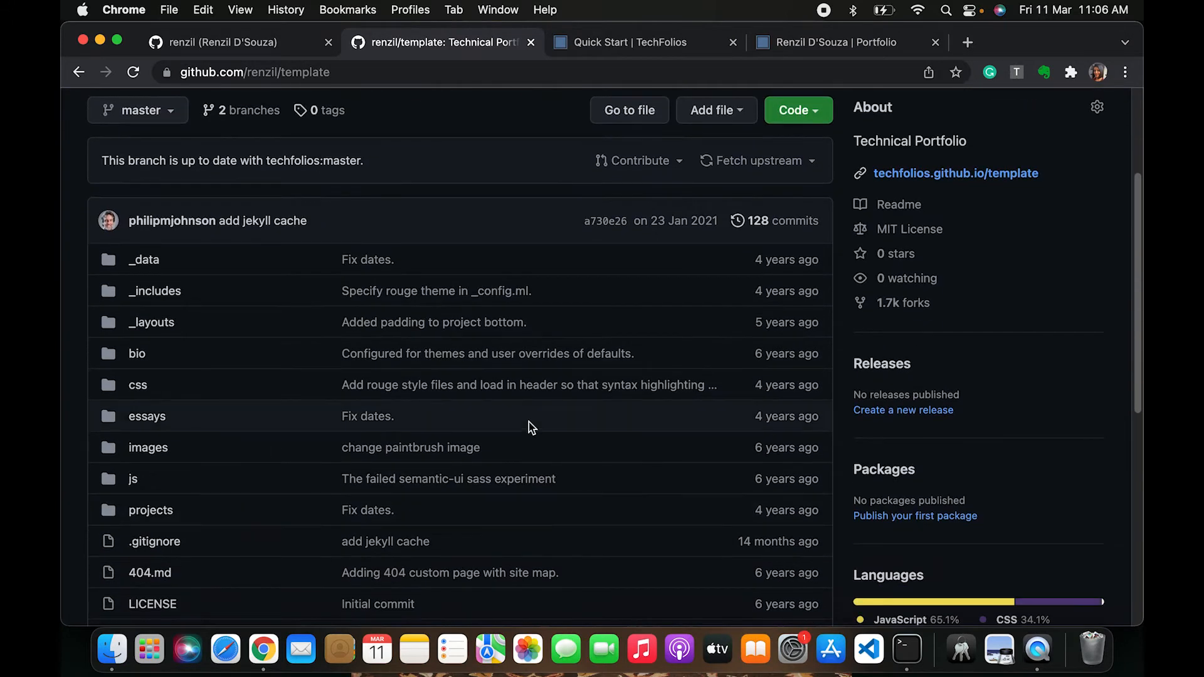
scroll(529, 423, down, 6)
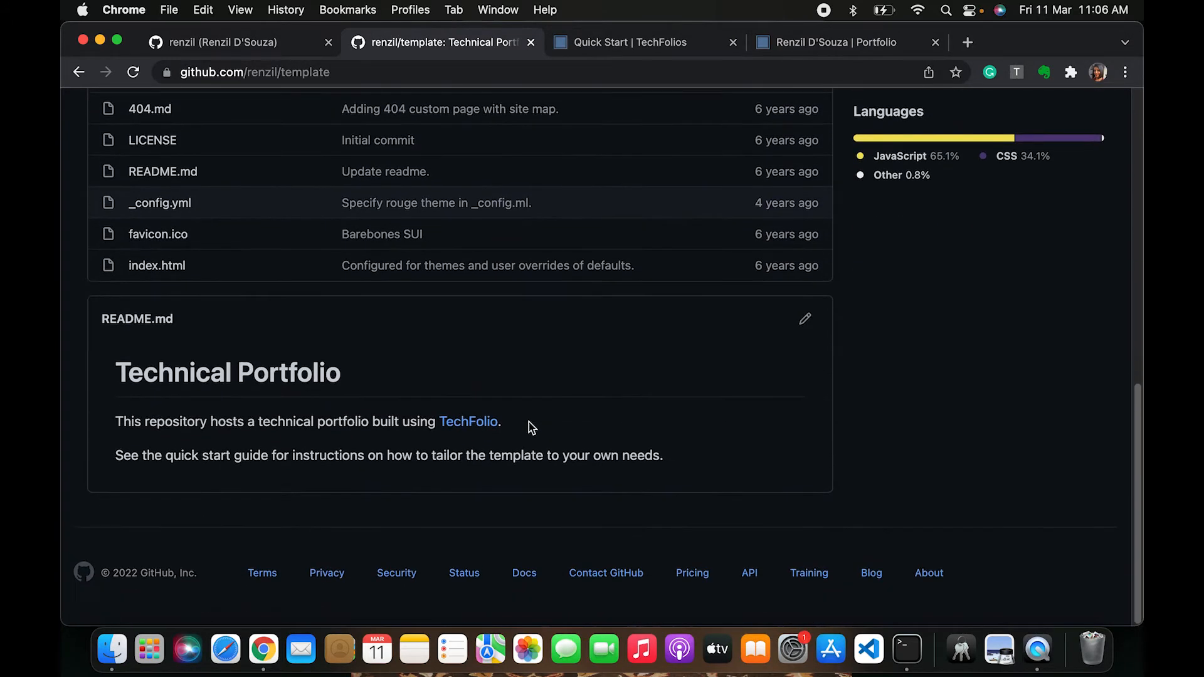
Rename the forked repository in its settings to your GitHub username followed by .github.io
scroll(529, 423, up, 9)
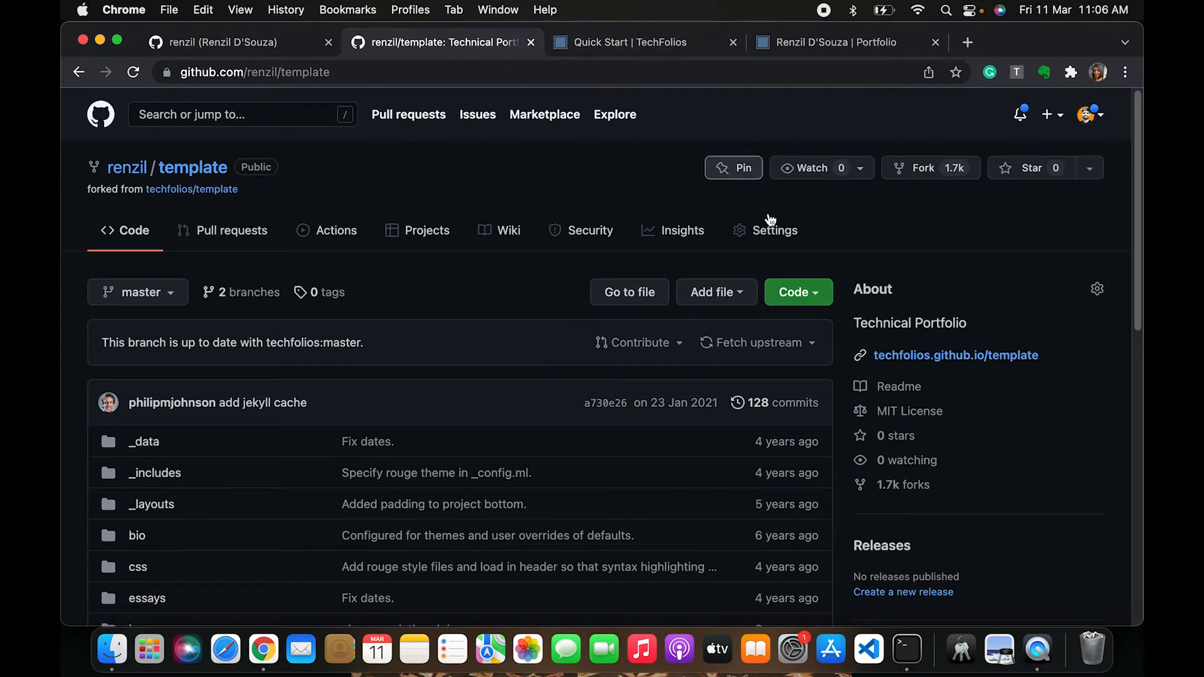
click(779, 242)
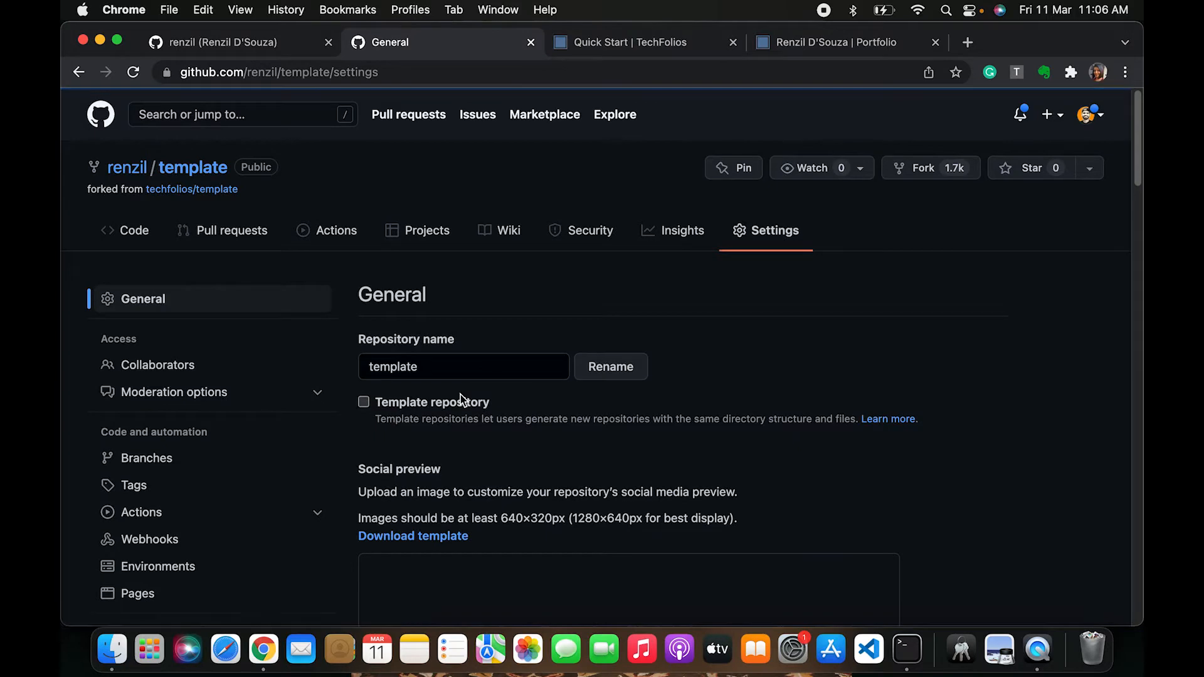
scroll(153, 504, down, 4)
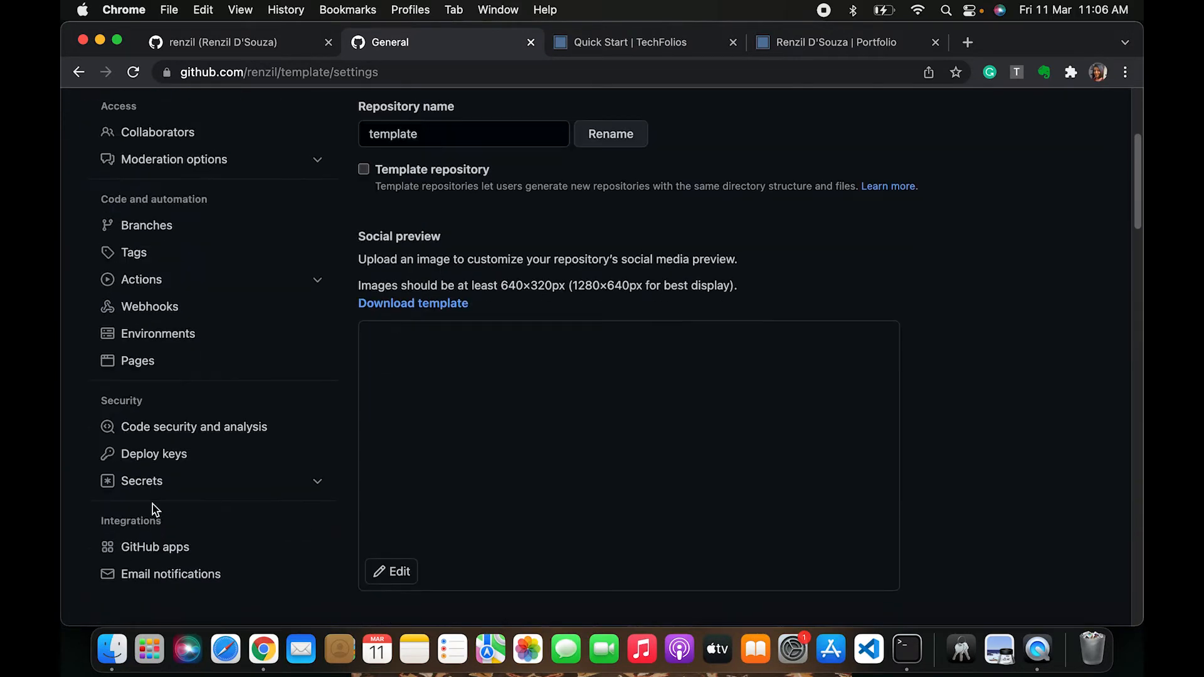
scroll(188, 315, up, 4)
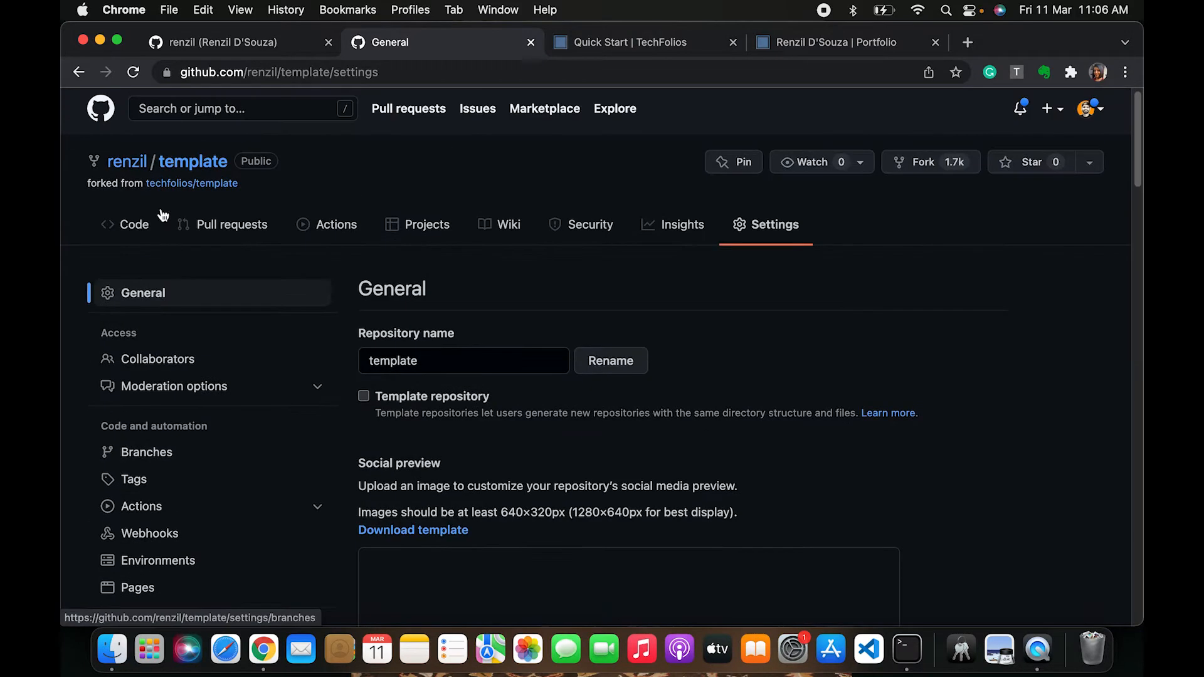
click(133, 227)
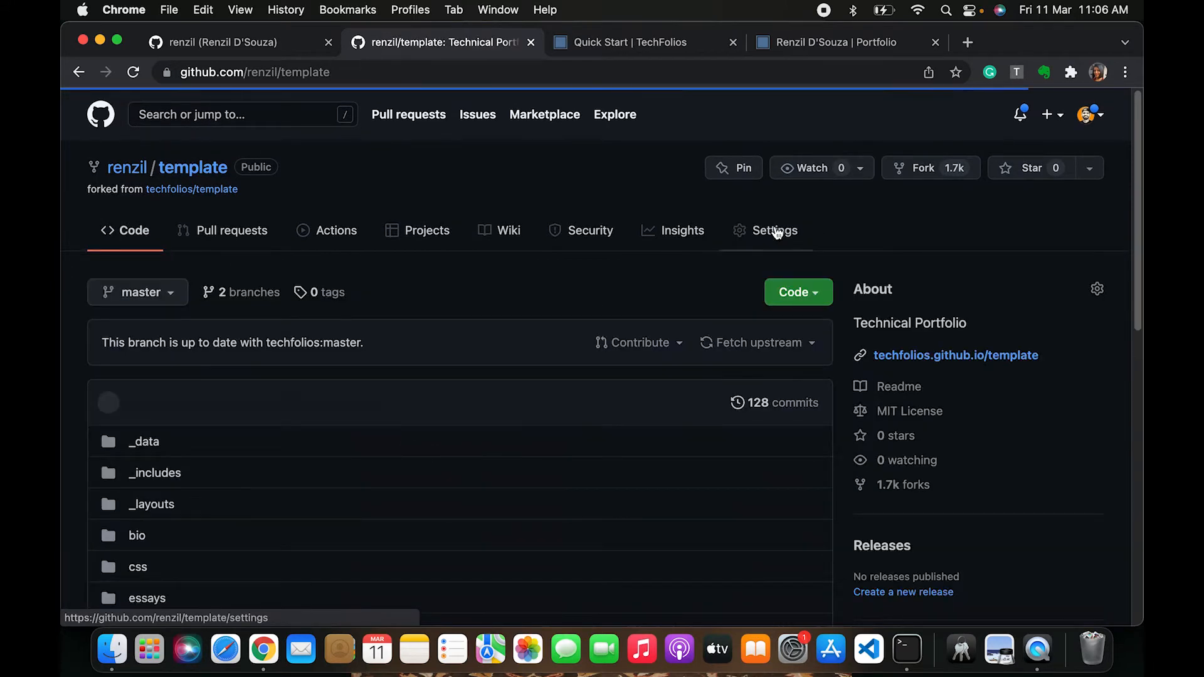
click(776, 234)
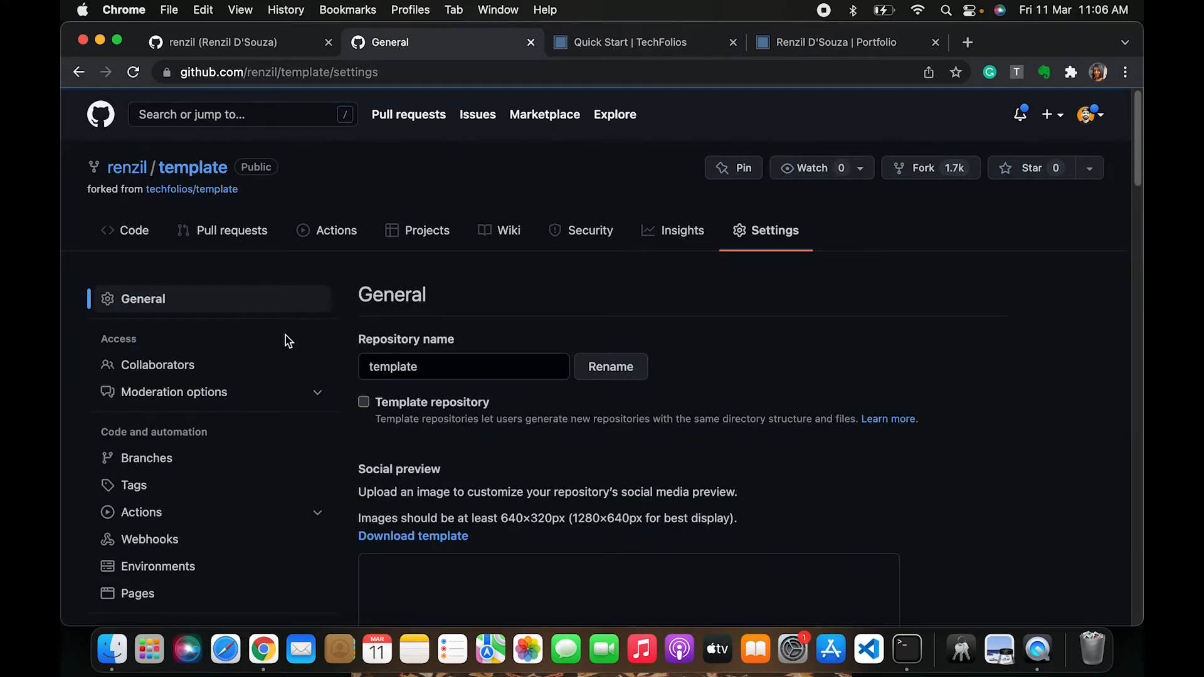
click(394, 357)
key(super+a)
text(ren)
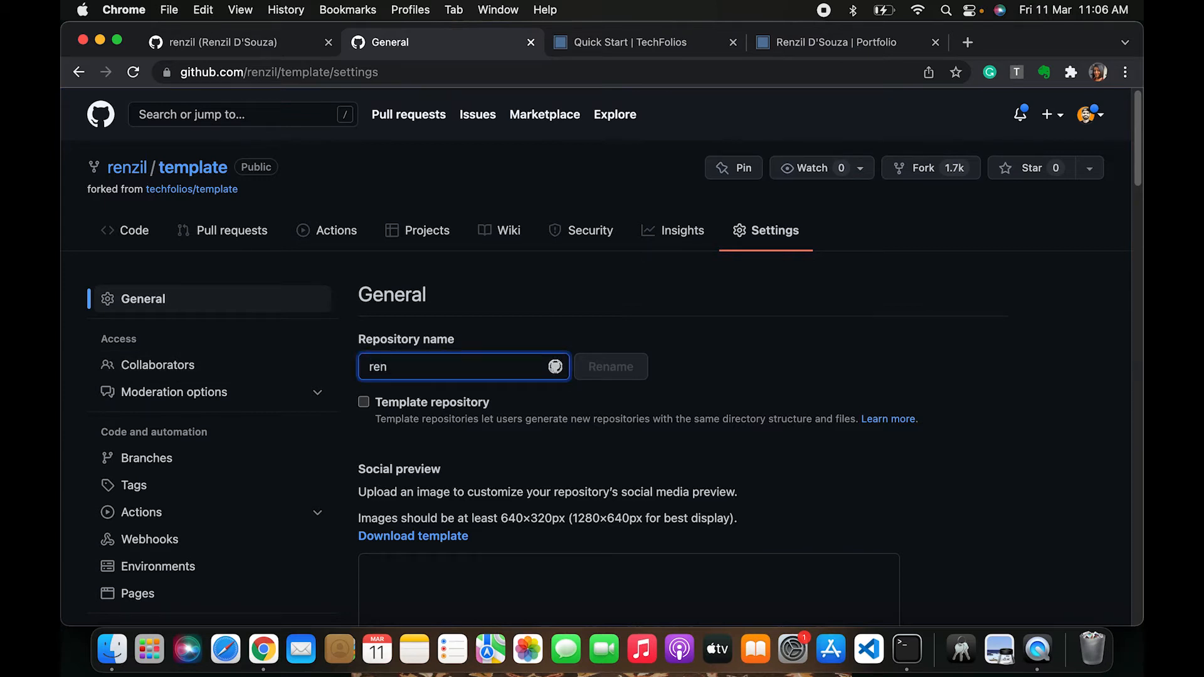
text(zil.github.io)
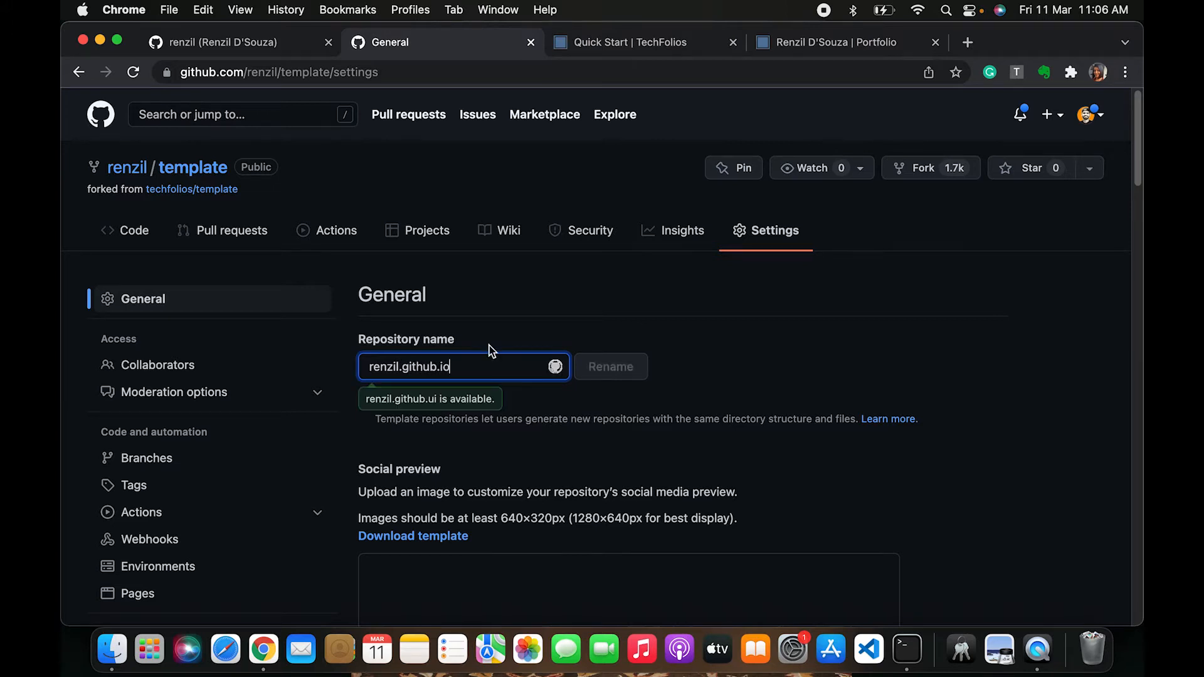
click(637, 377)
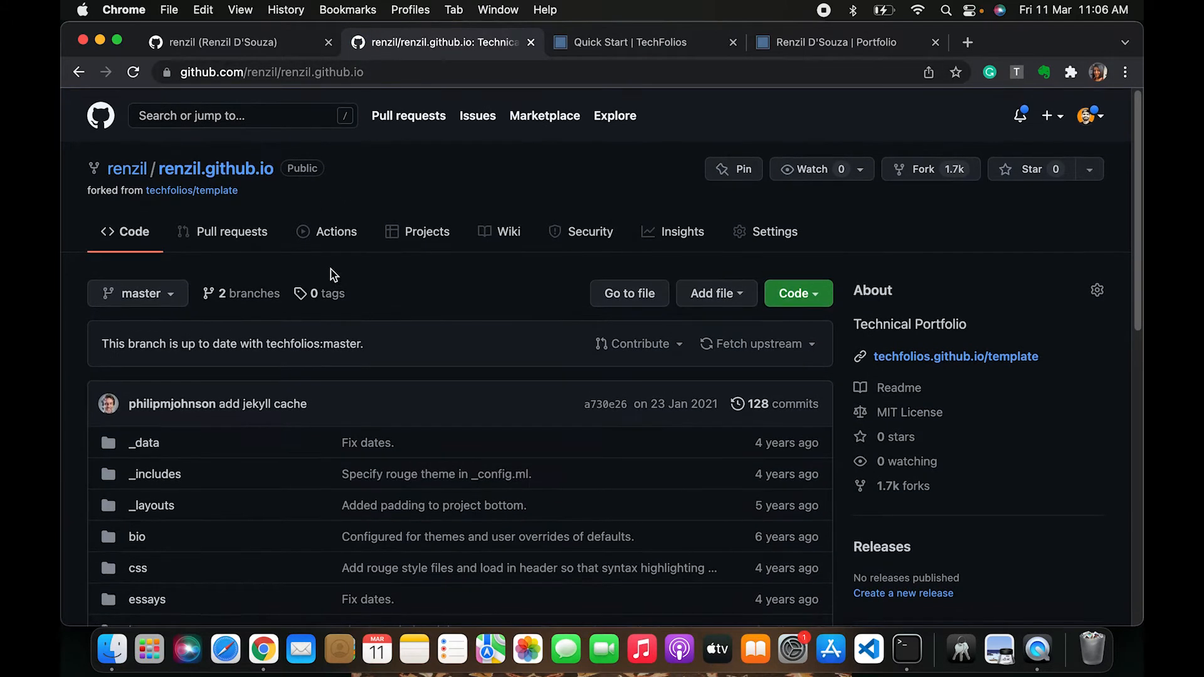
Open the repository's pages build and deployment workflow run
scroll(331, 347, down, 2)
scroll(334, 346, up, 2)
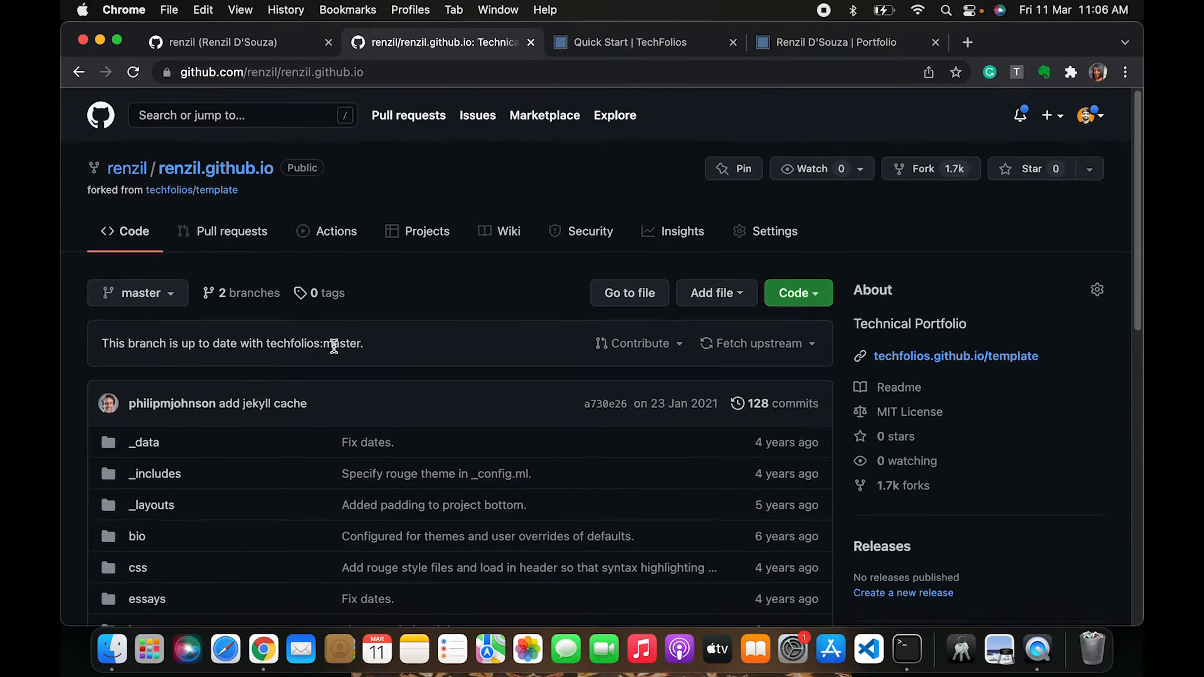
click(336, 244)
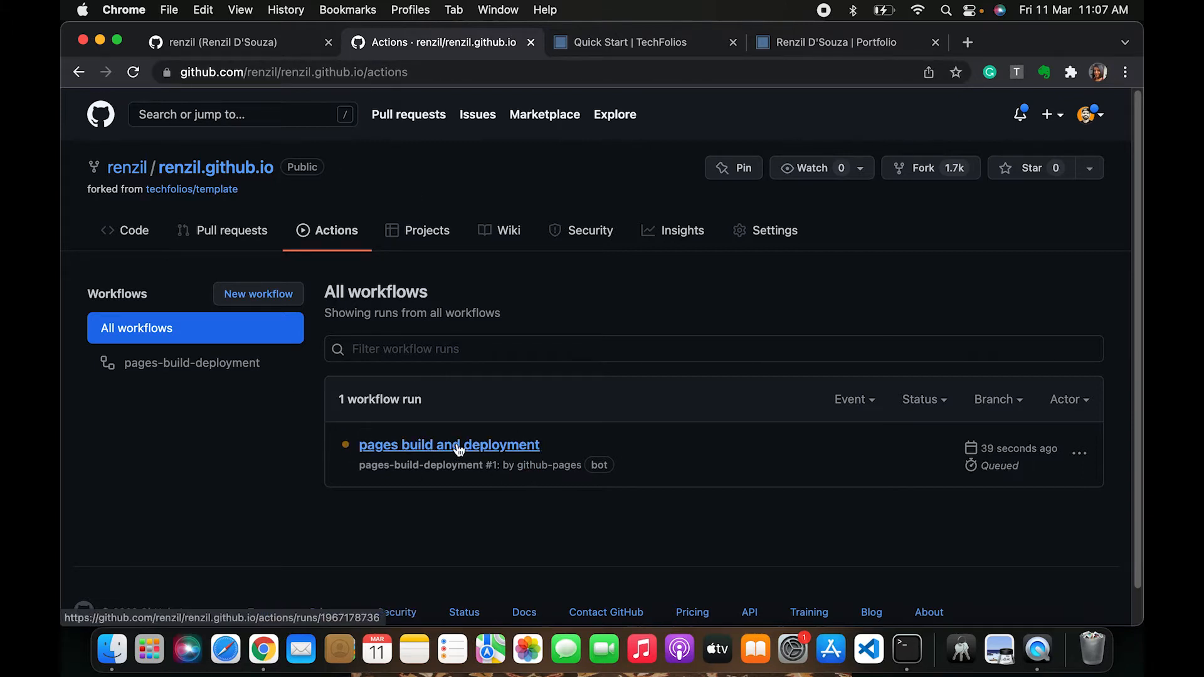
click(487, 446)
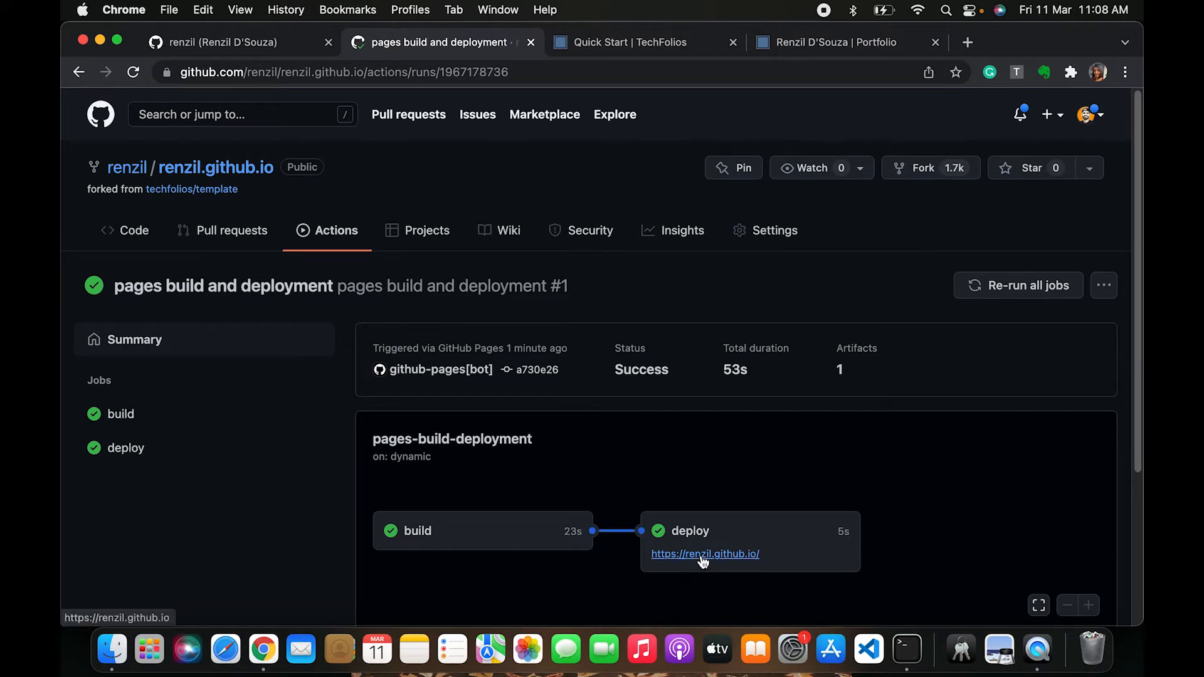
Open the deployed github.io site link in a new tab and scroll through the published portfolio page
scroll(700, 560, down, 5)
scroll(699, 539, up, 3)
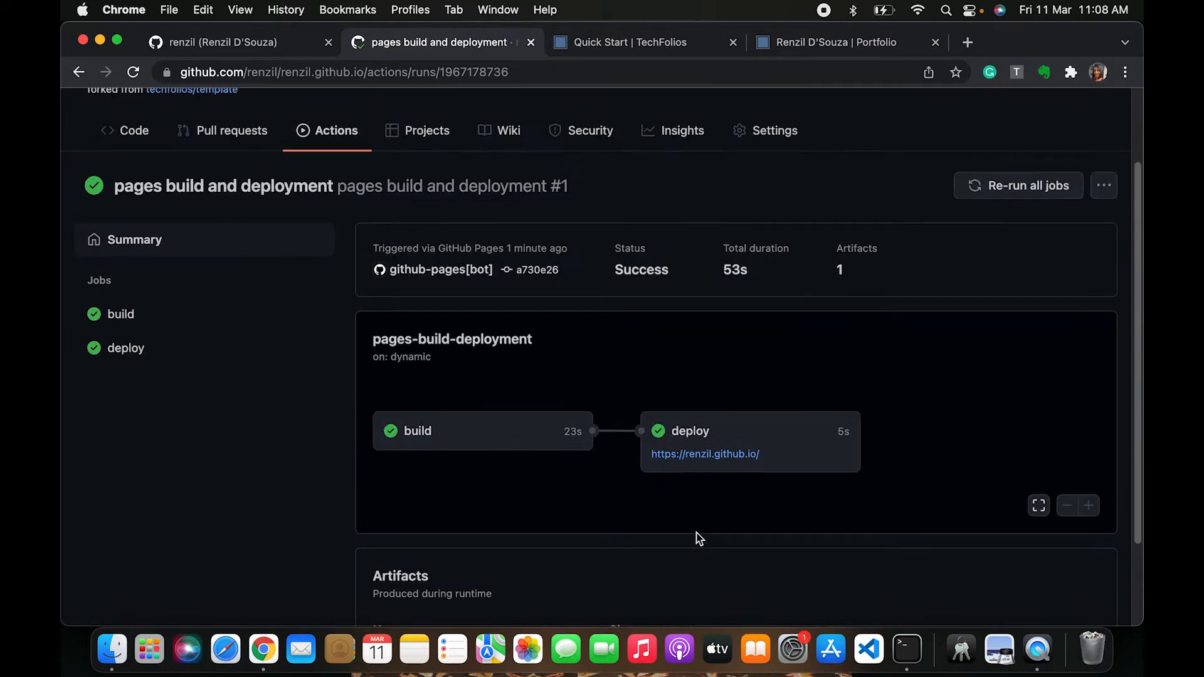
super+click(708, 458)
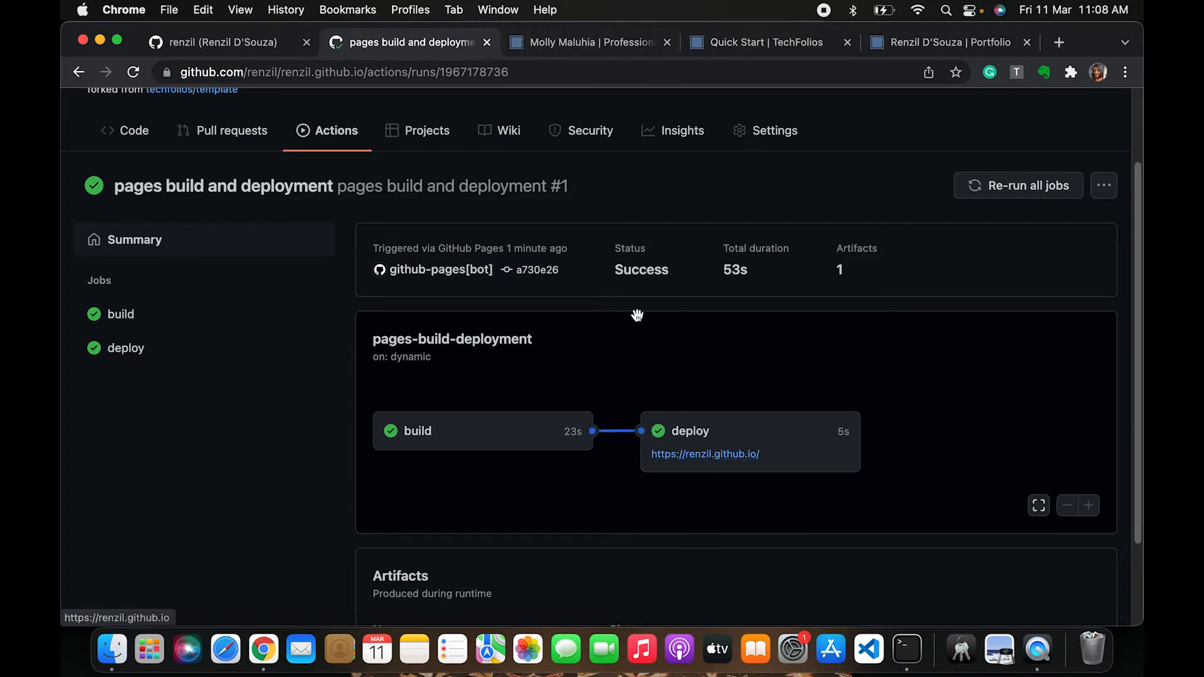
click(586, 45)
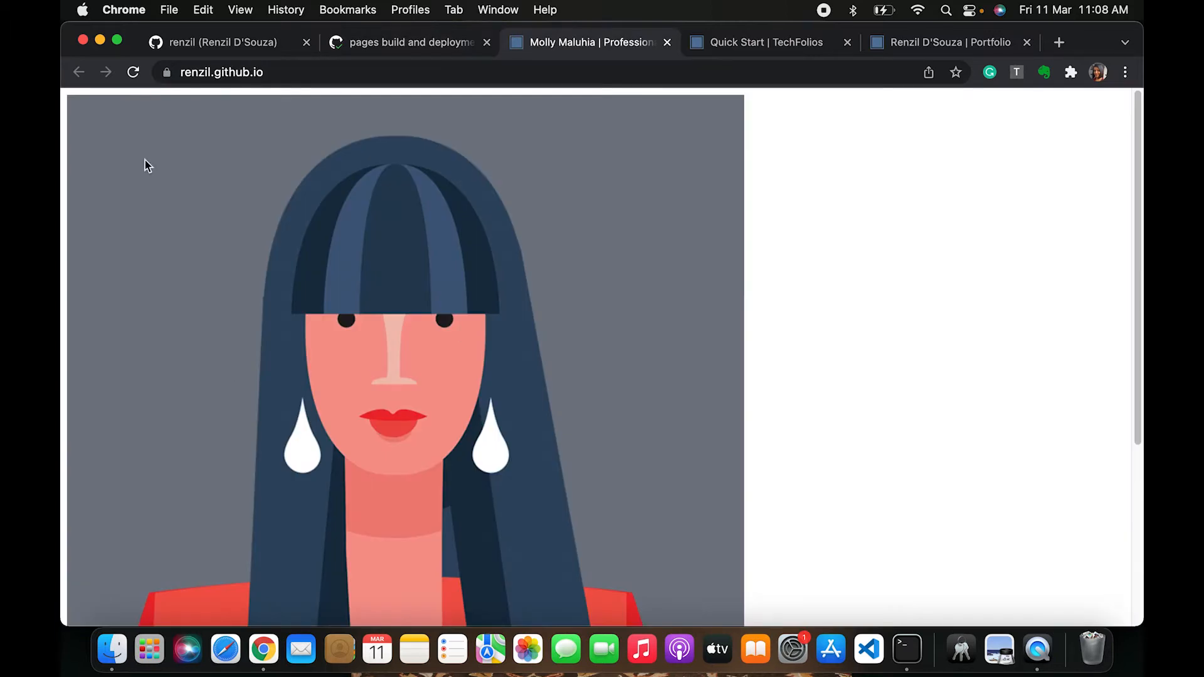
scroll(284, 405, down, 5)
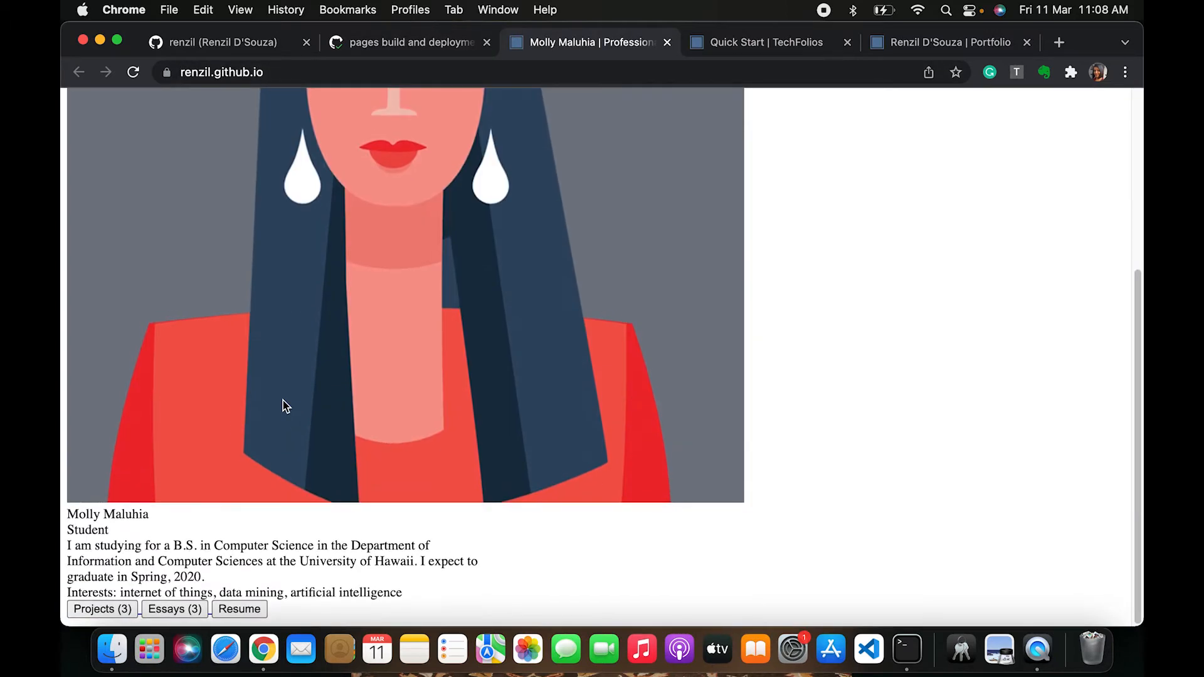
scroll(283, 405, up, 5)
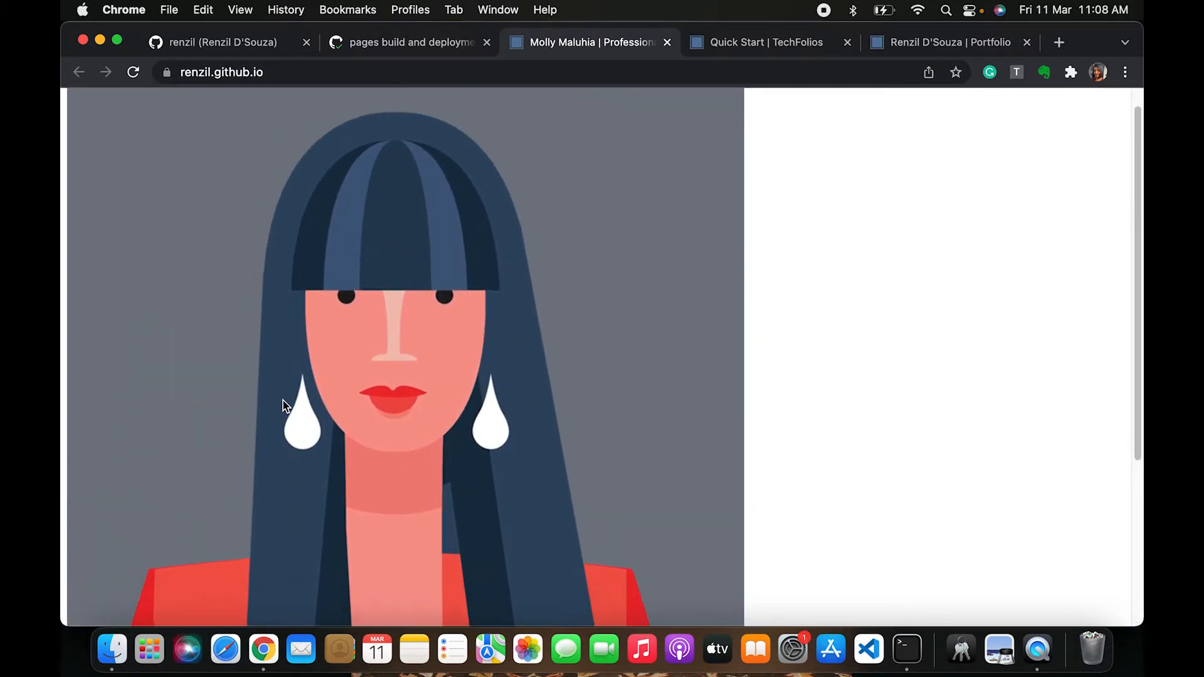
scroll(283, 405, down, 5)
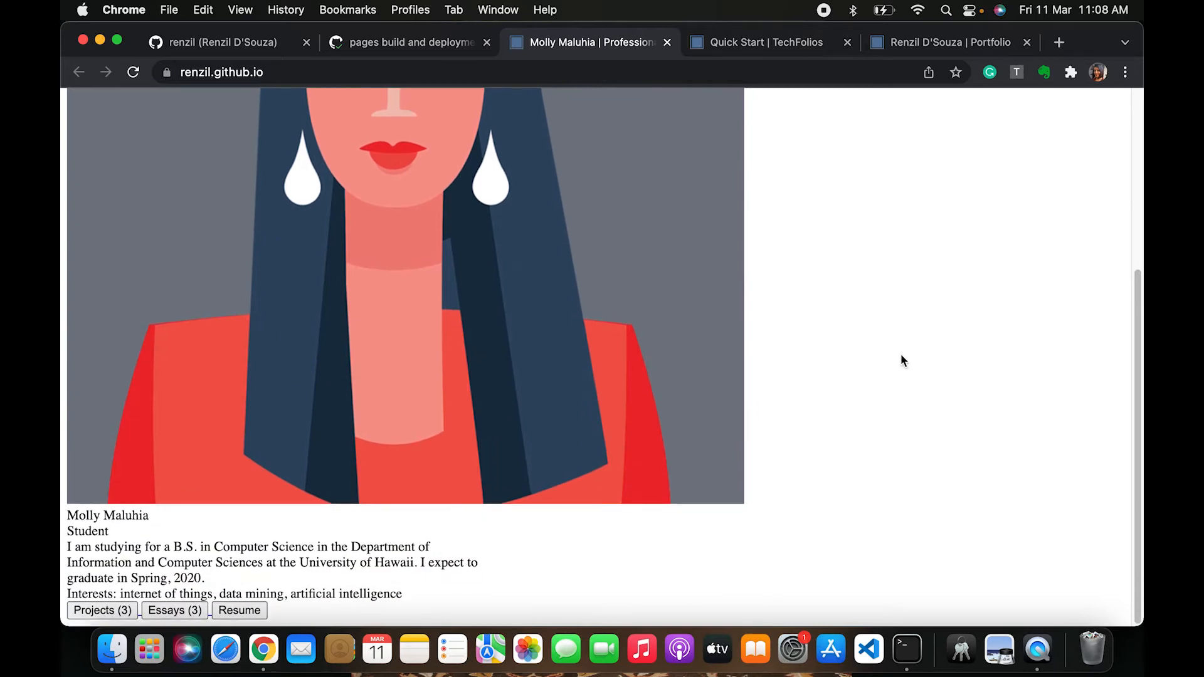
scroll(903, 360, up, 5)
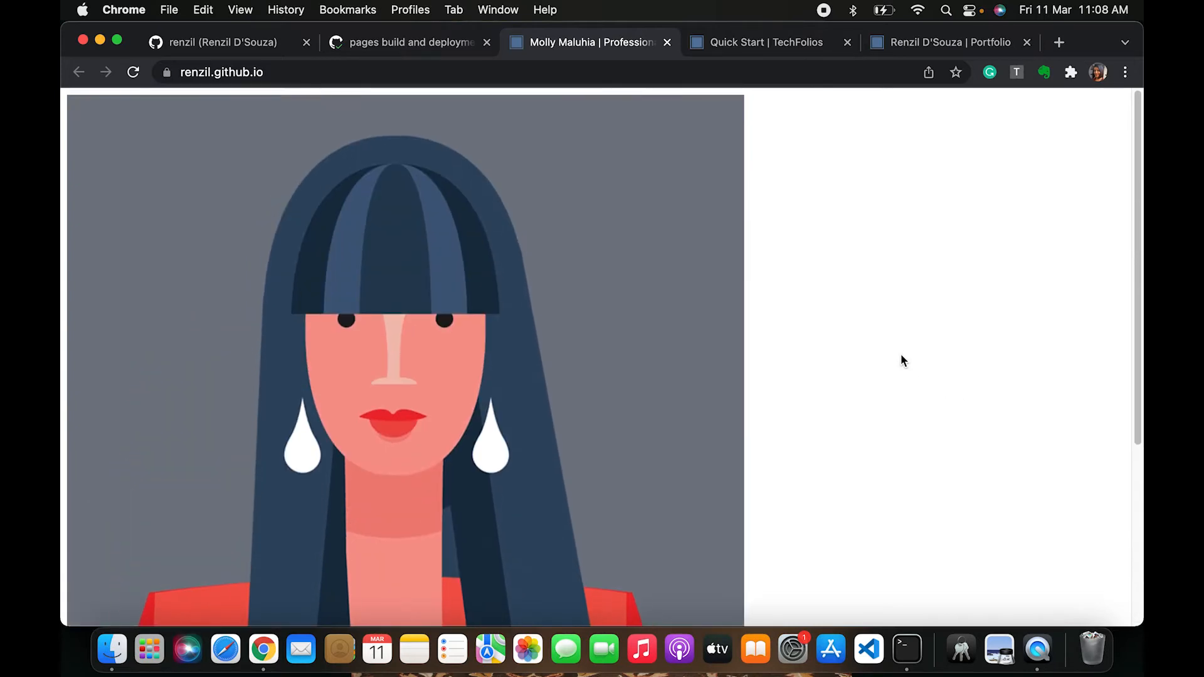
scroll(902, 355, down, 5)
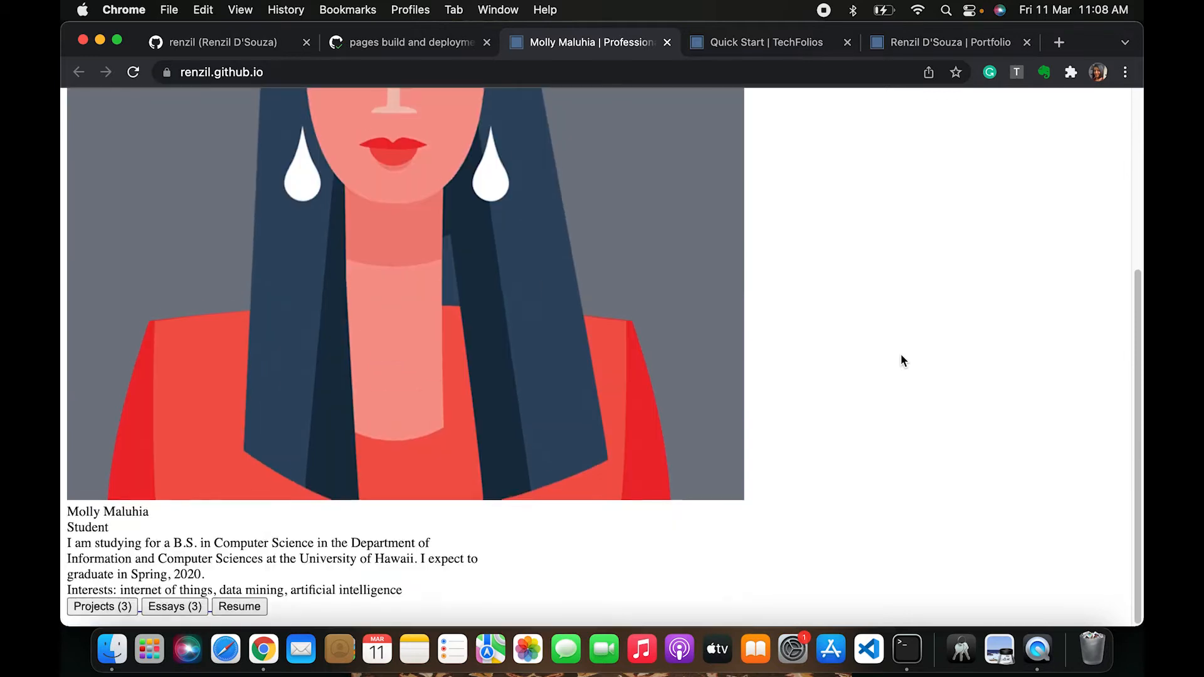
scroll(402, 304, up, 5)
Return to the workflow run tab and go back to the repository's main code page
click(408, 42)
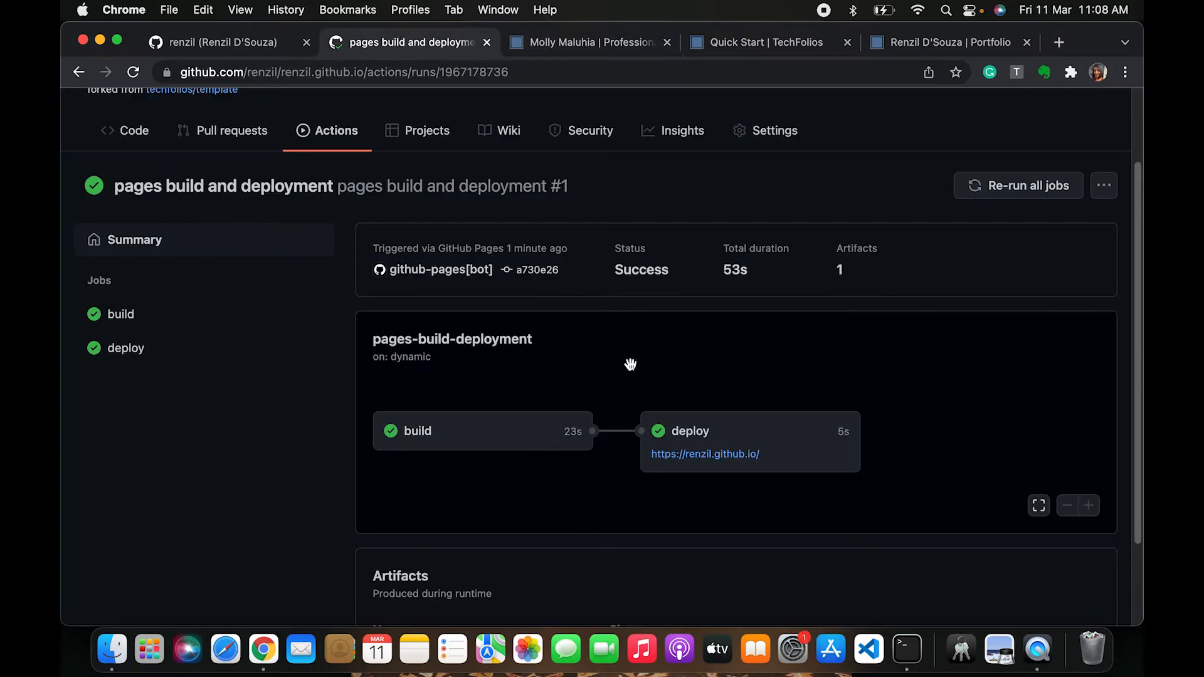
scroll(408, 285, up, 3)
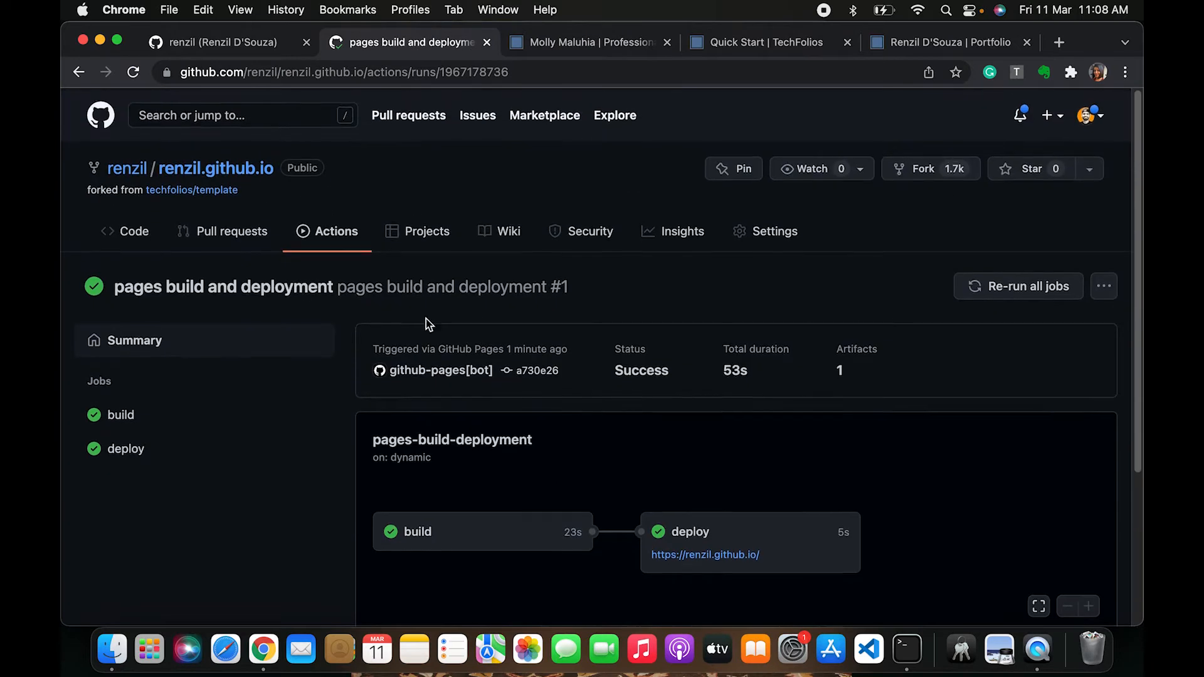
click(229, 172)
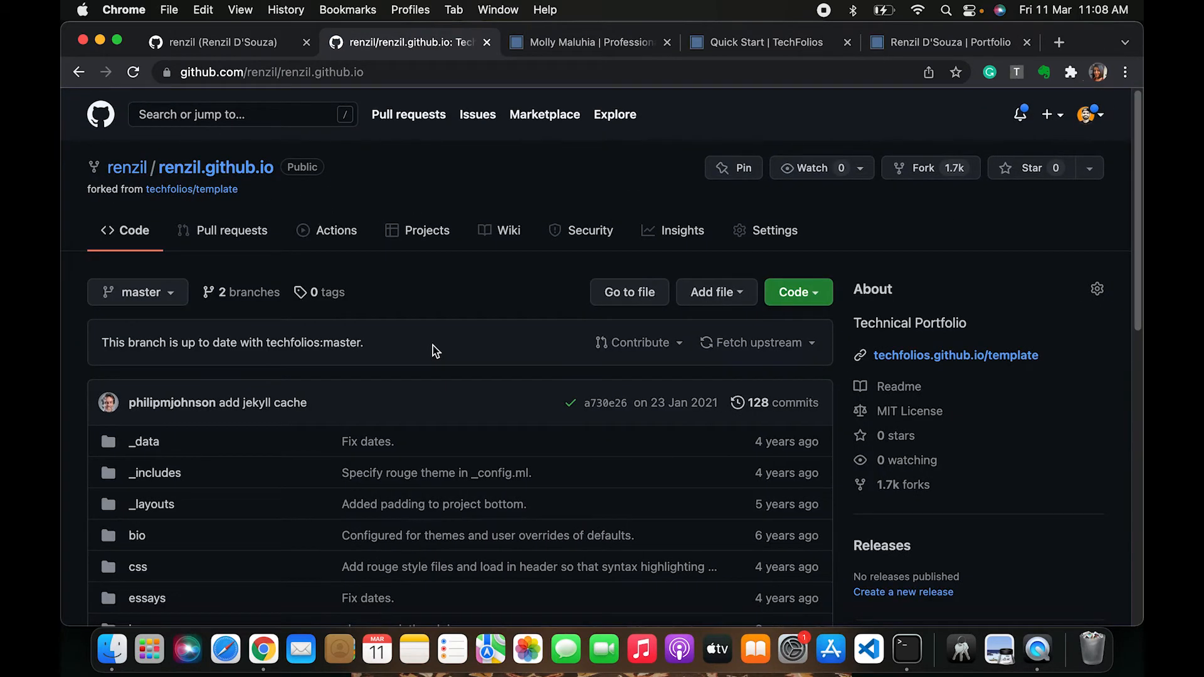
scroll(435, 518, down, 5)
scroll(437, 523, up, 5)
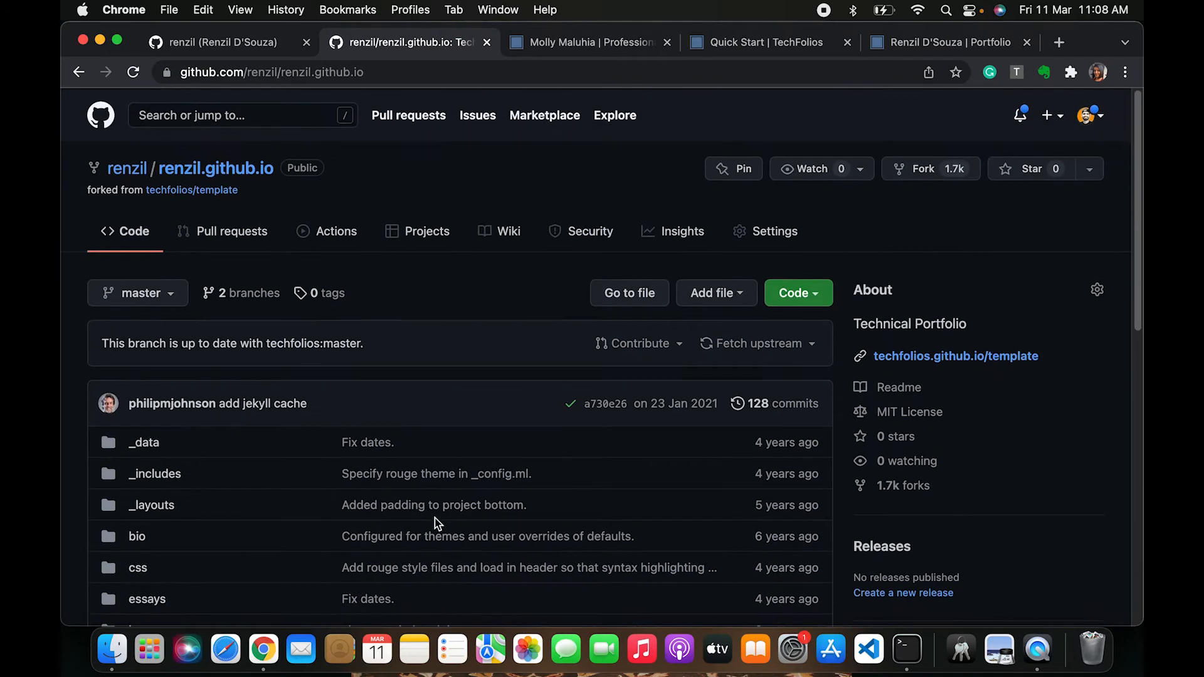
scroll(464, 402, down, 1)
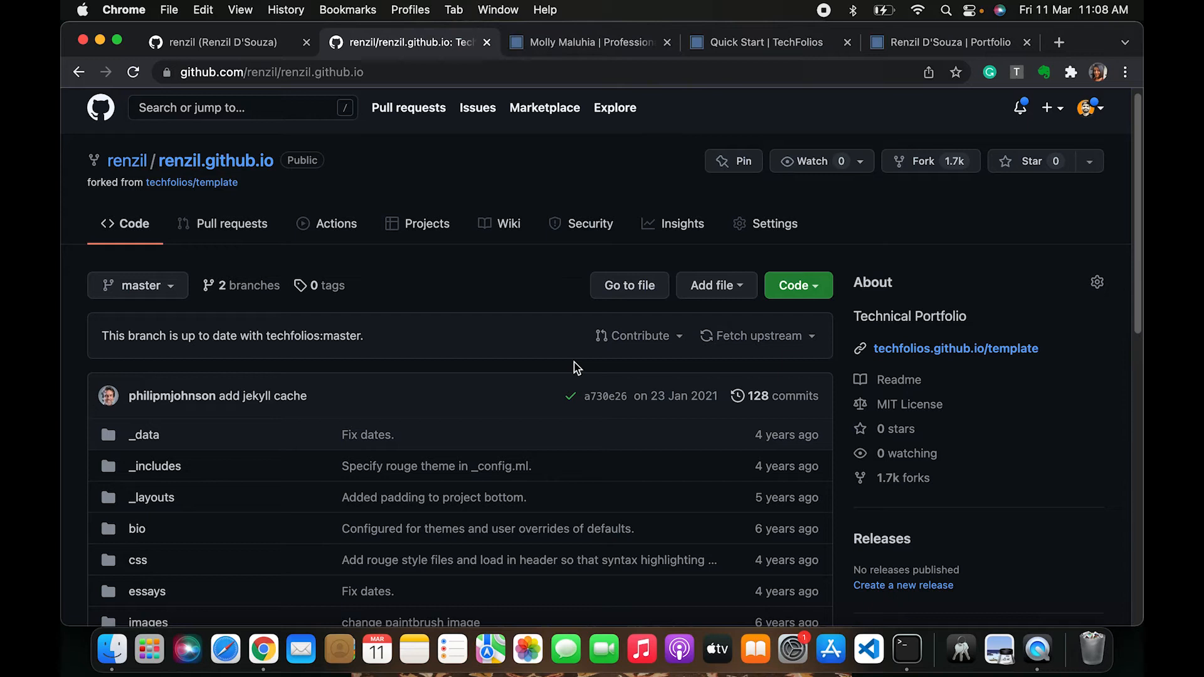
Edit the repository details, changing the description to the owner's first name followed by 's Portfolio
click(1098, 284)
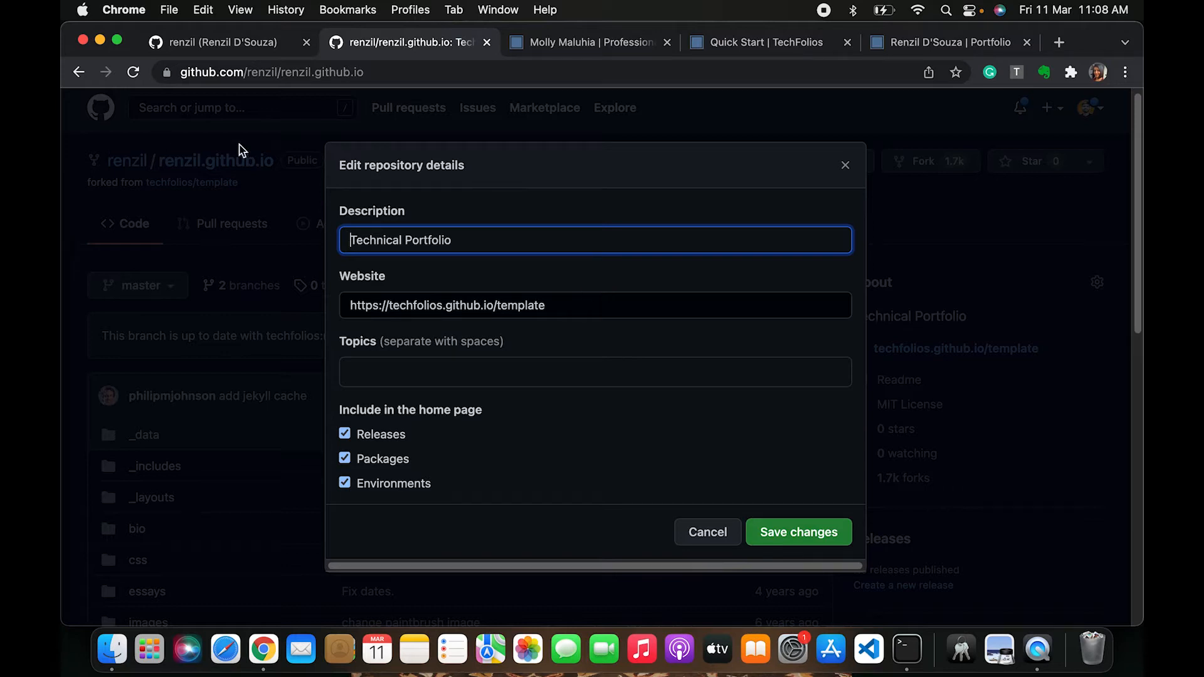
text(Renzil)
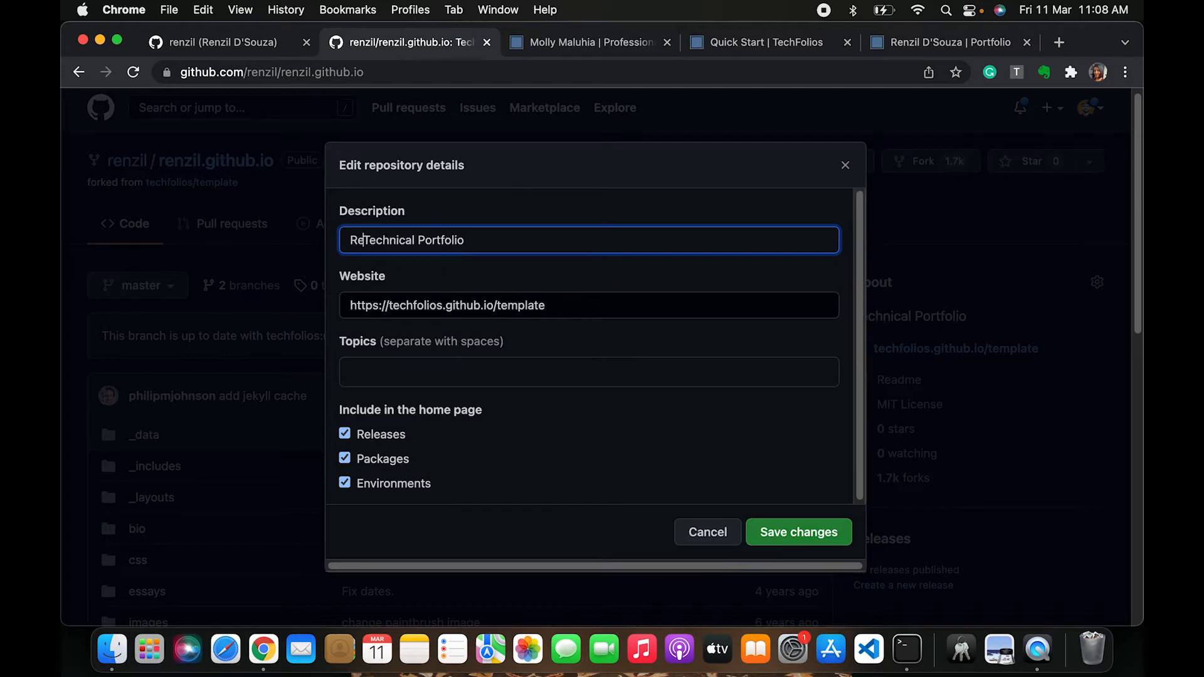
text('s)
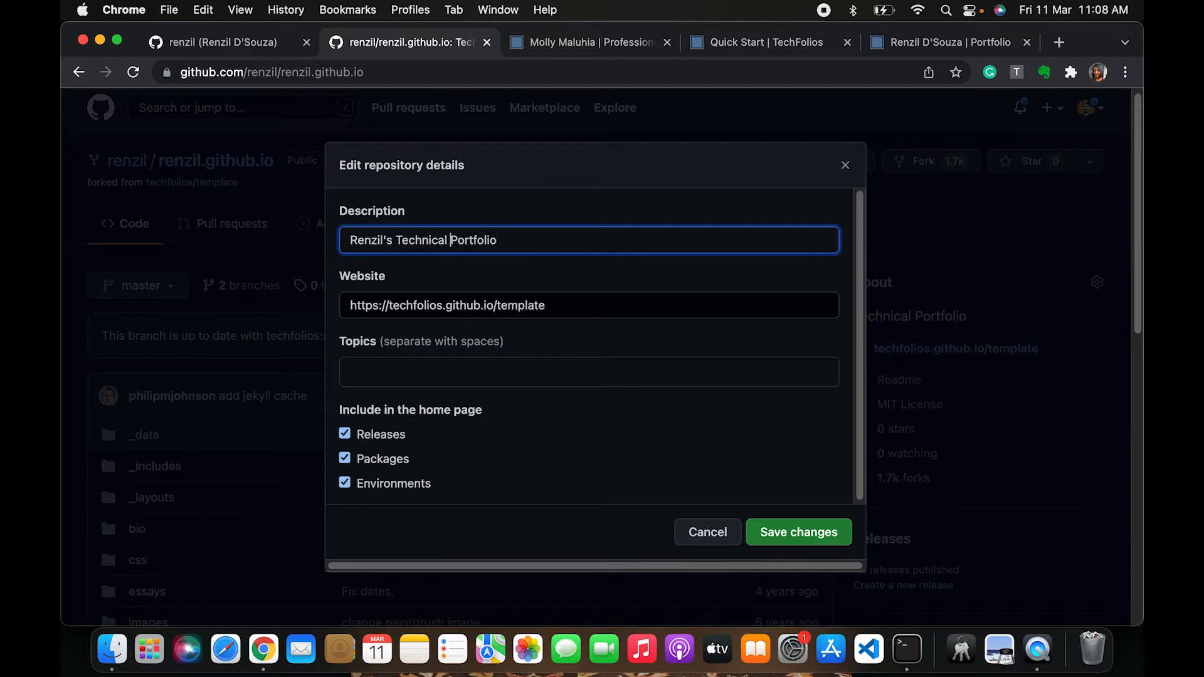
double_click(422, 240)
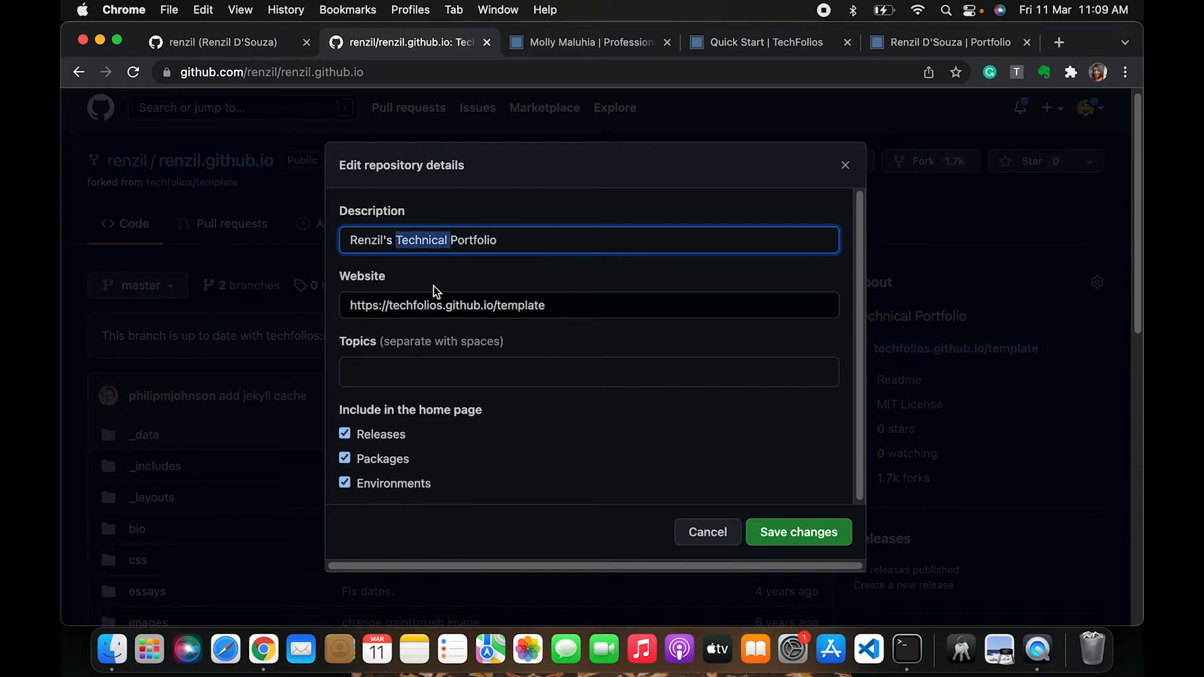
key(BackSpace)
click(380, 304)
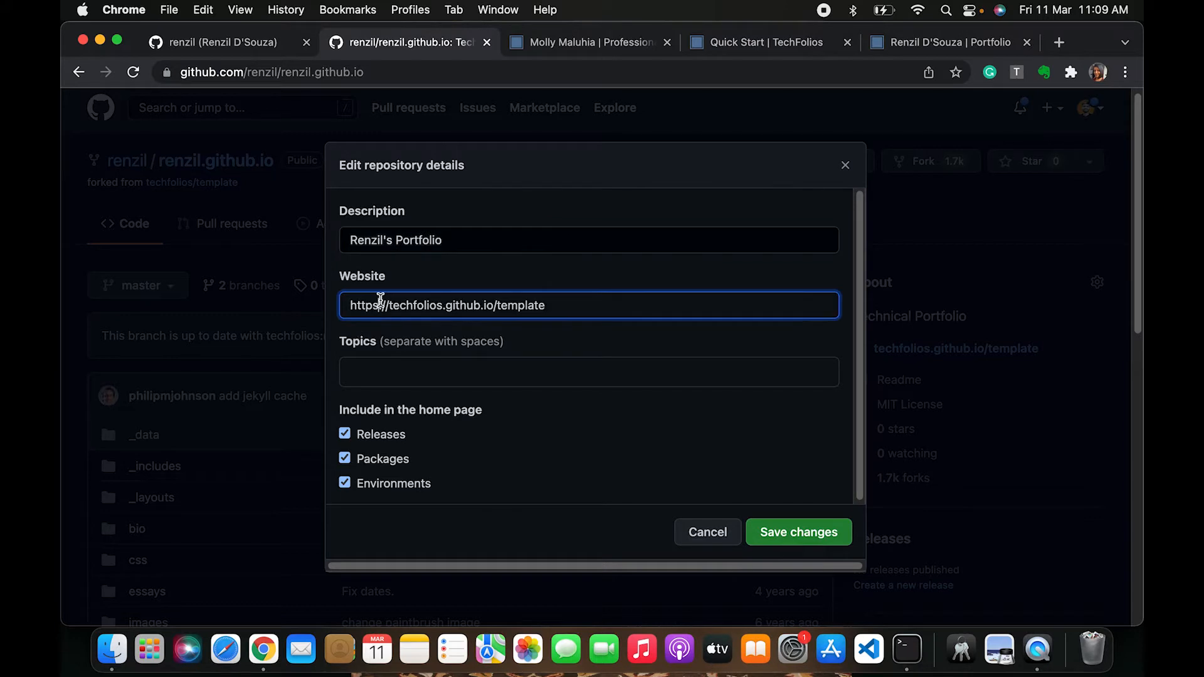
key(Up)
key(Left)
key(Left)
key(alt+shift+Left)
text(renzil)
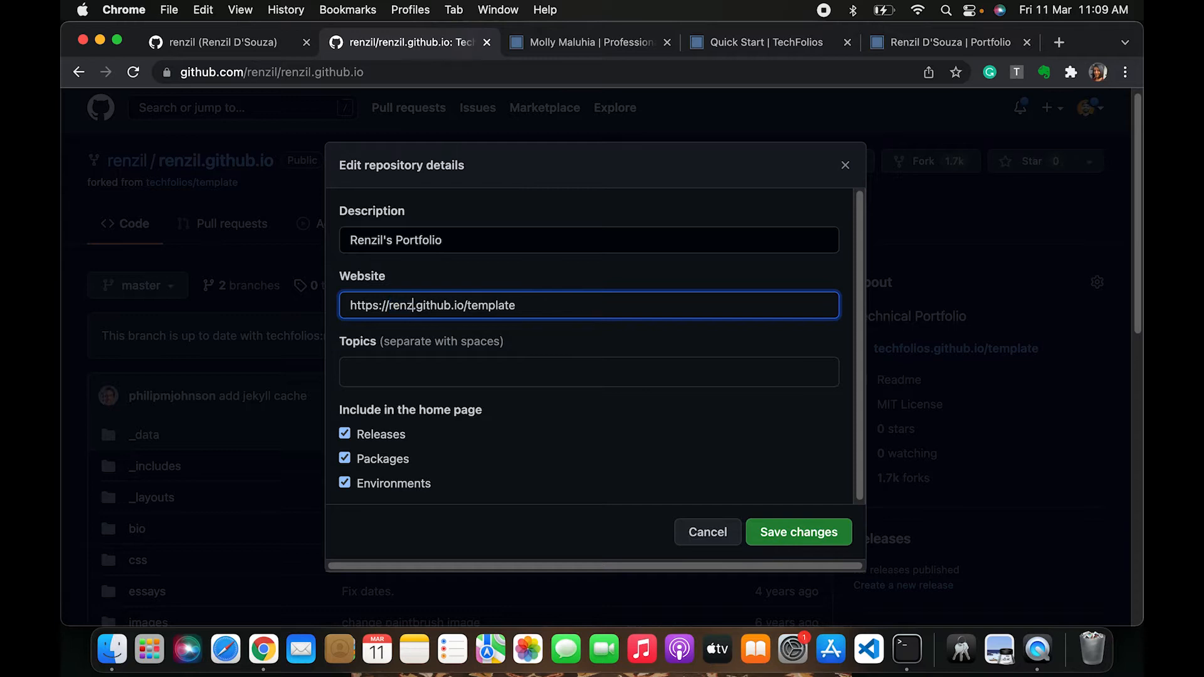
key(alt+shift+Left)
key(BackSpace)
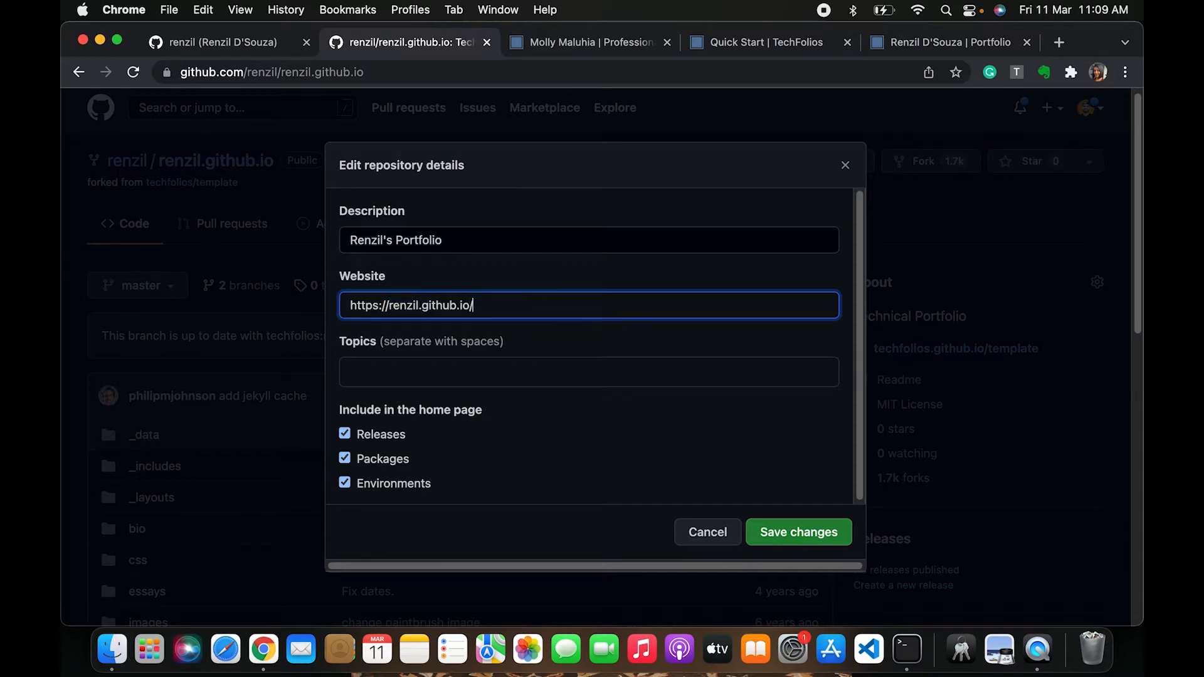
click(803, 544)
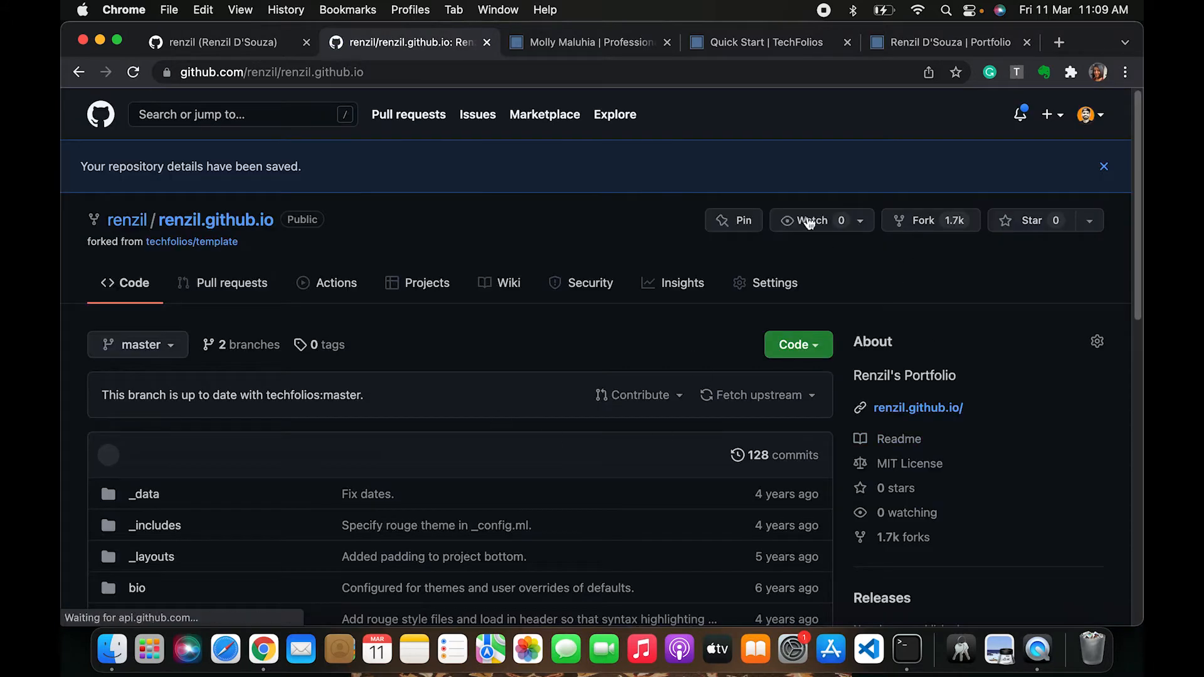
Scroll through the repository page to check its sidebar details and environments
scroll(872, 464, down, 5)
scroll(862, 480, down, 10)
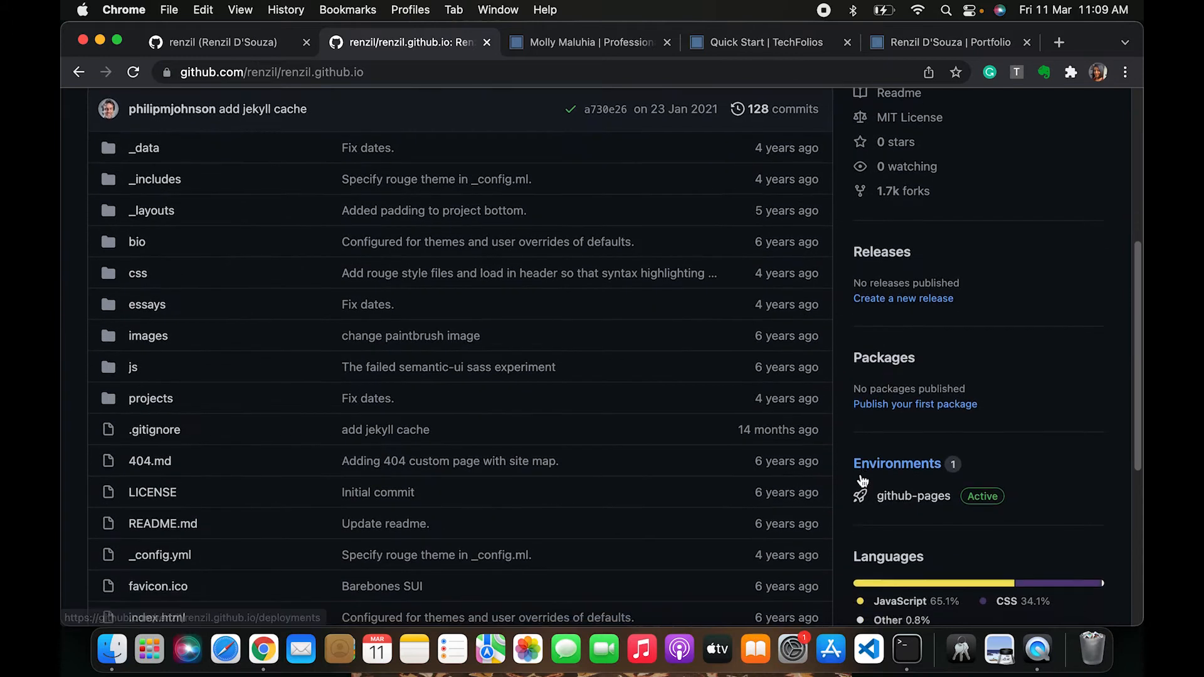
scroll(863, 479, up, 15)
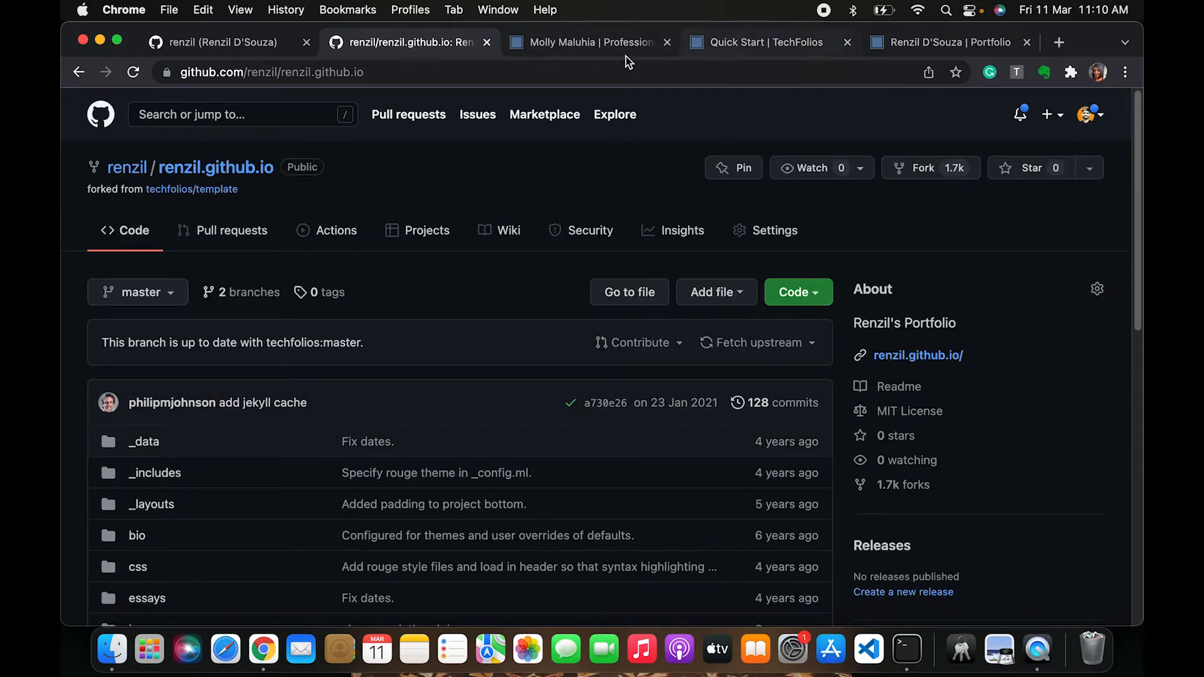
Switch to the published portfolio site's tab and scroll through the page to review it
click(567, 45)
scroll(494, 399, up, 5)
scroll(494, 399, down, 5)
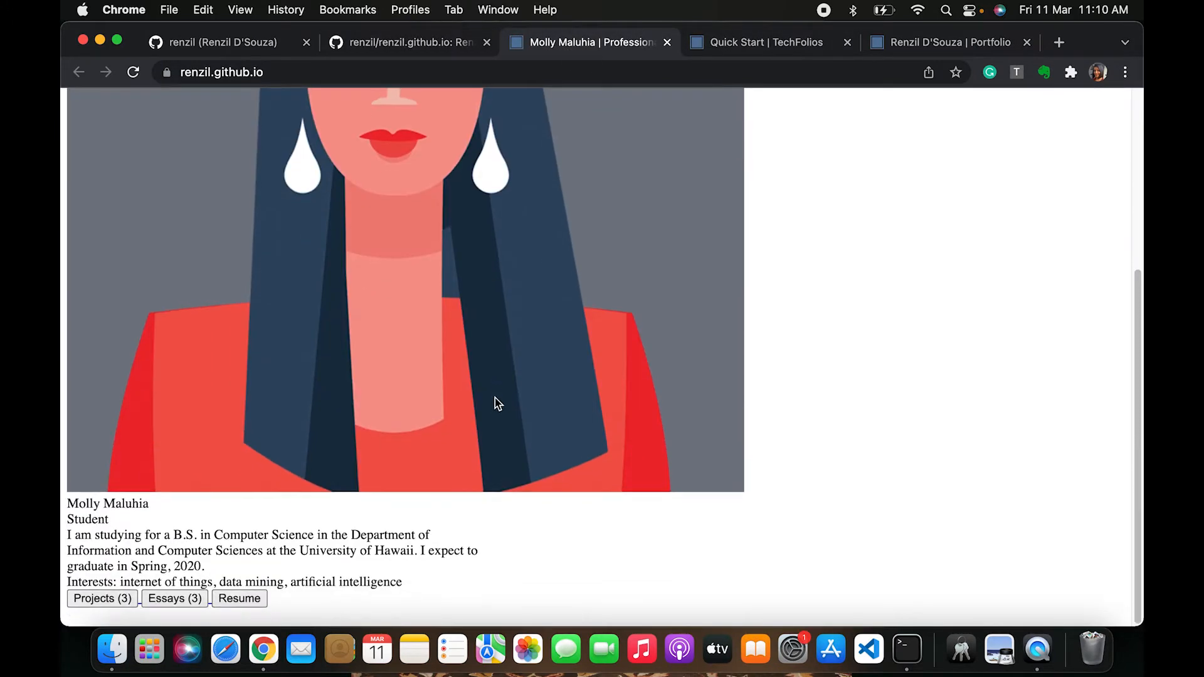
scroll(495, 397, up, 5)
scroll(473, 369, down, 3)
scroll(474, 369, down, 2)
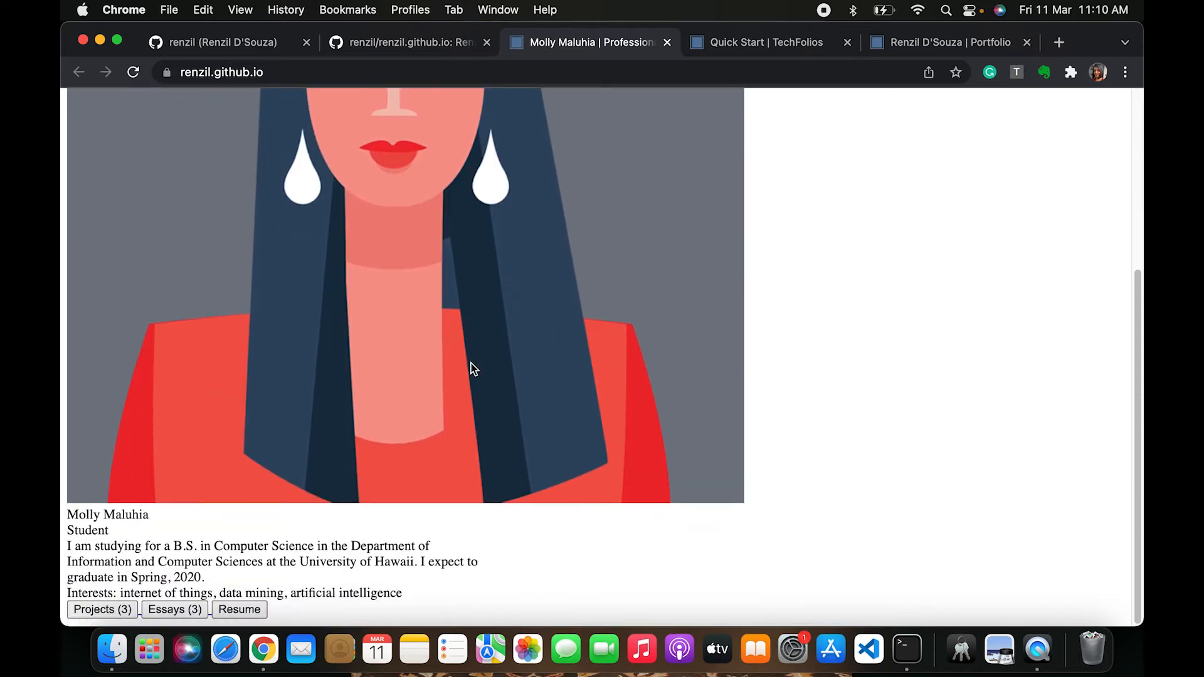
scroll(469, 135, up, 2)
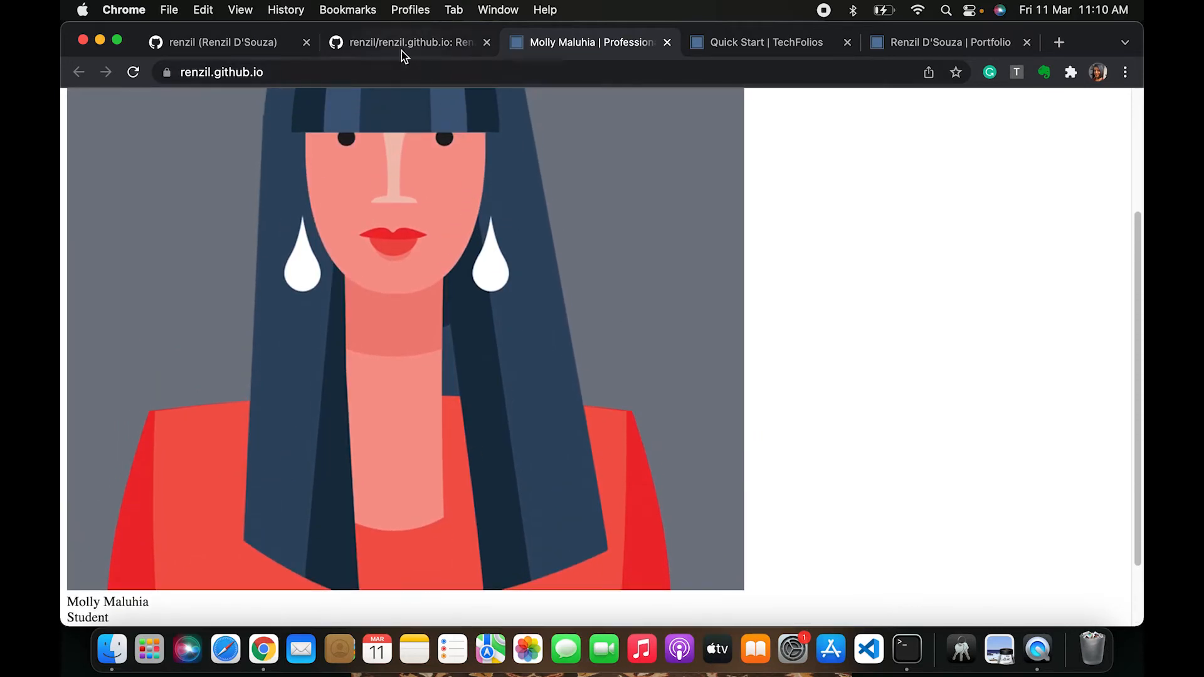
Return to the repository's code page and open the _config.yml file
click(401, 50)
scroll(383, 364, down, 2)
scroll(375, 402, down, 4)
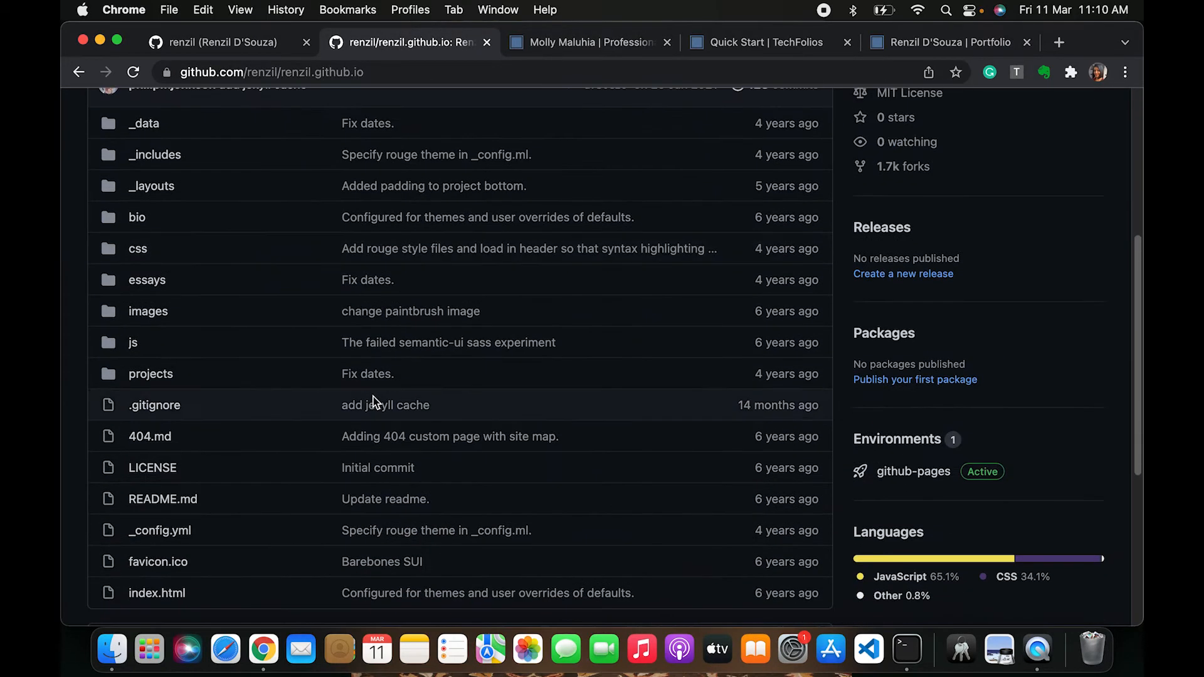
scroll(375, 401, down, 3)
scroll(375, 401, up, 3)
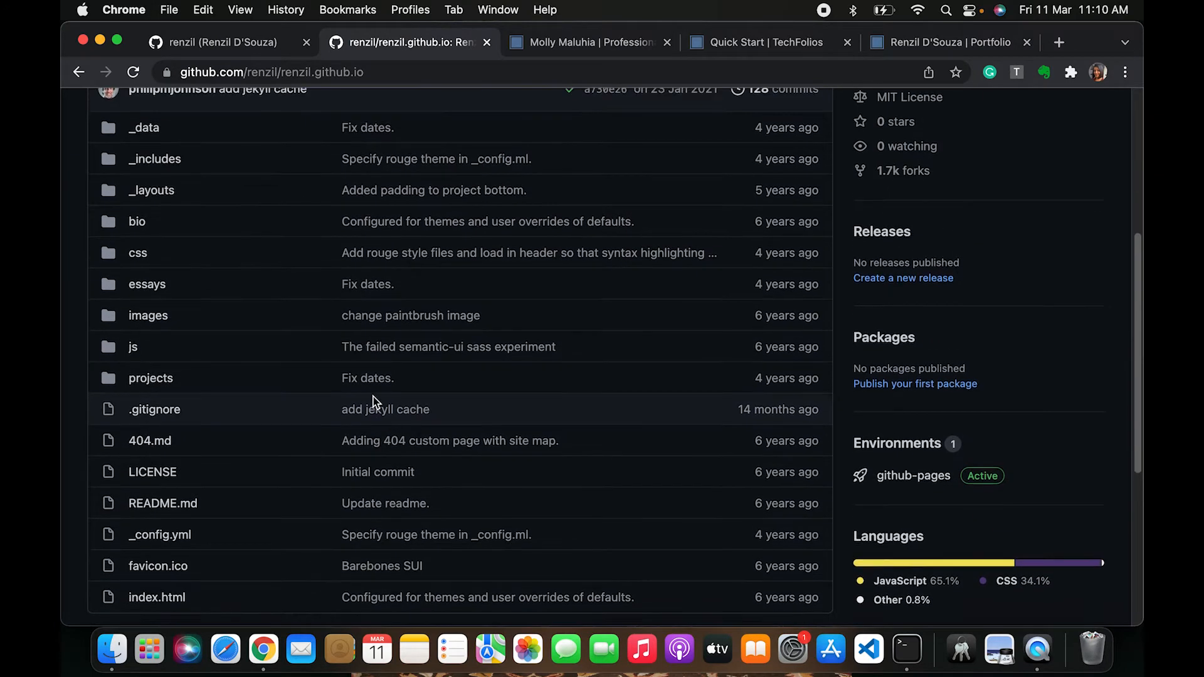
scroll(375, 402, down, 3)
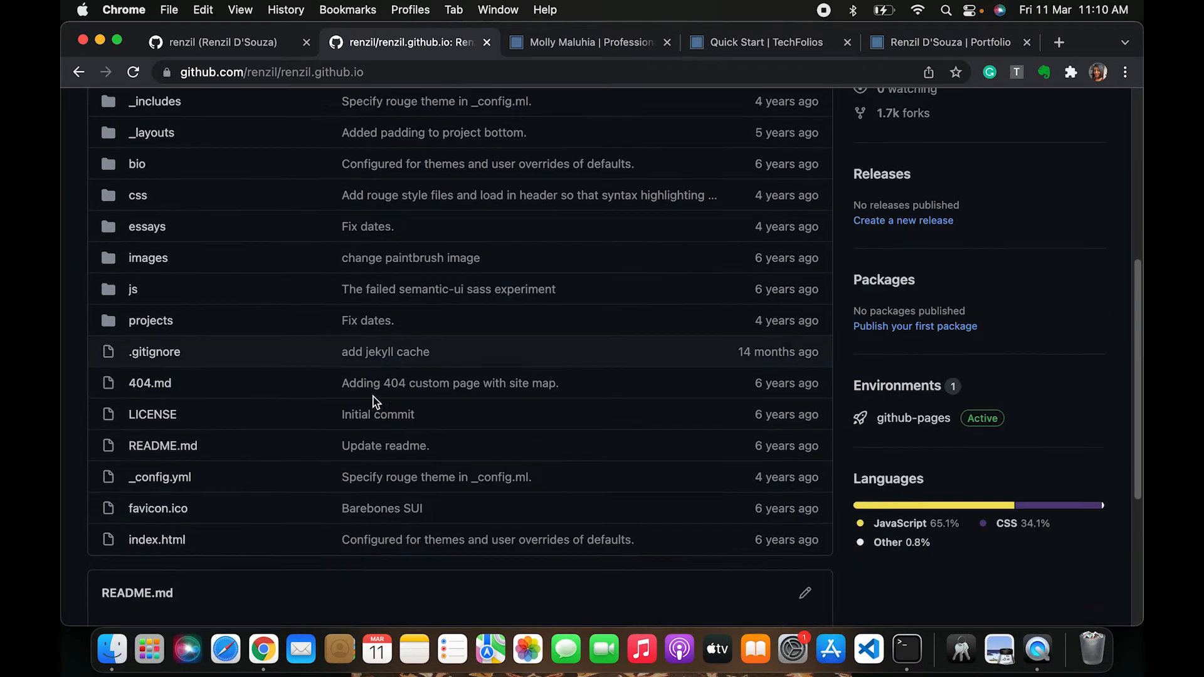
scroll(406, 417, up, 3)
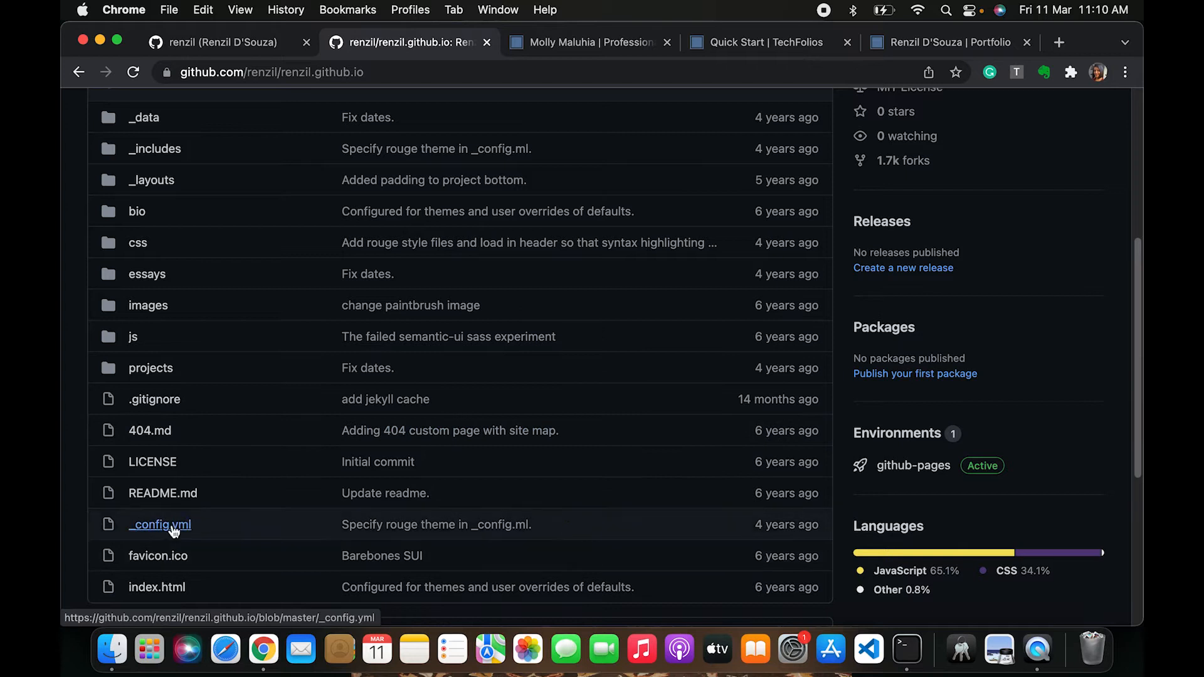
scroll(209, 417, up, 4)
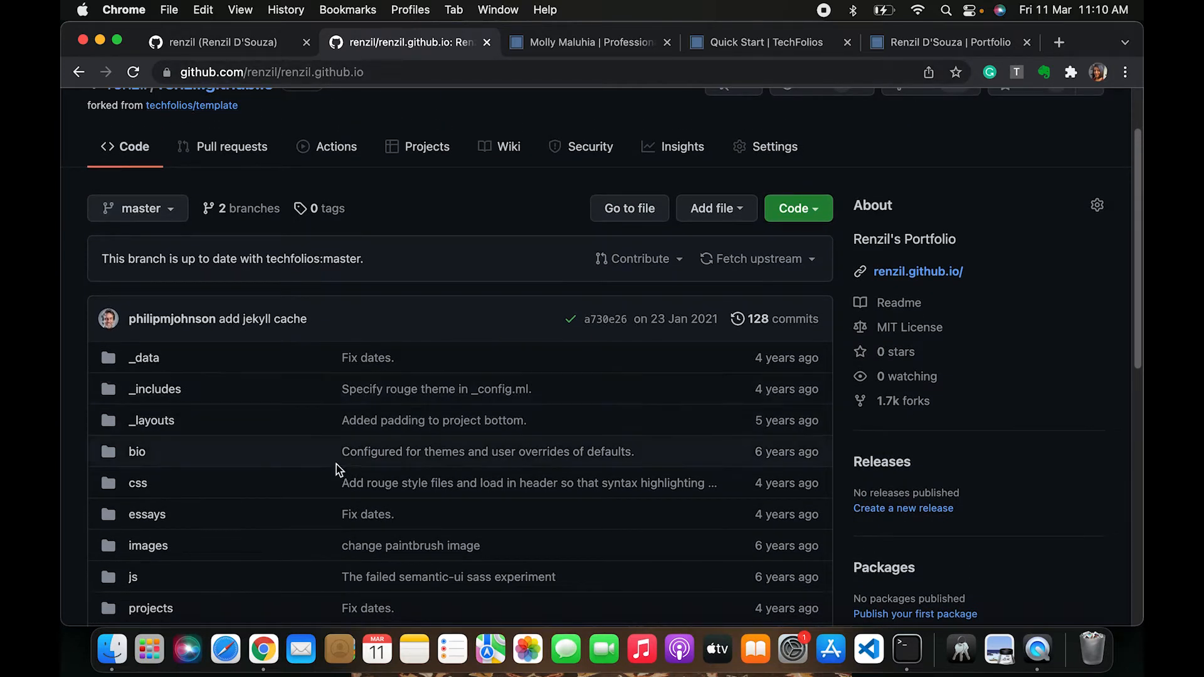
scroll(337, 464, down, 5)
click(168, 480)
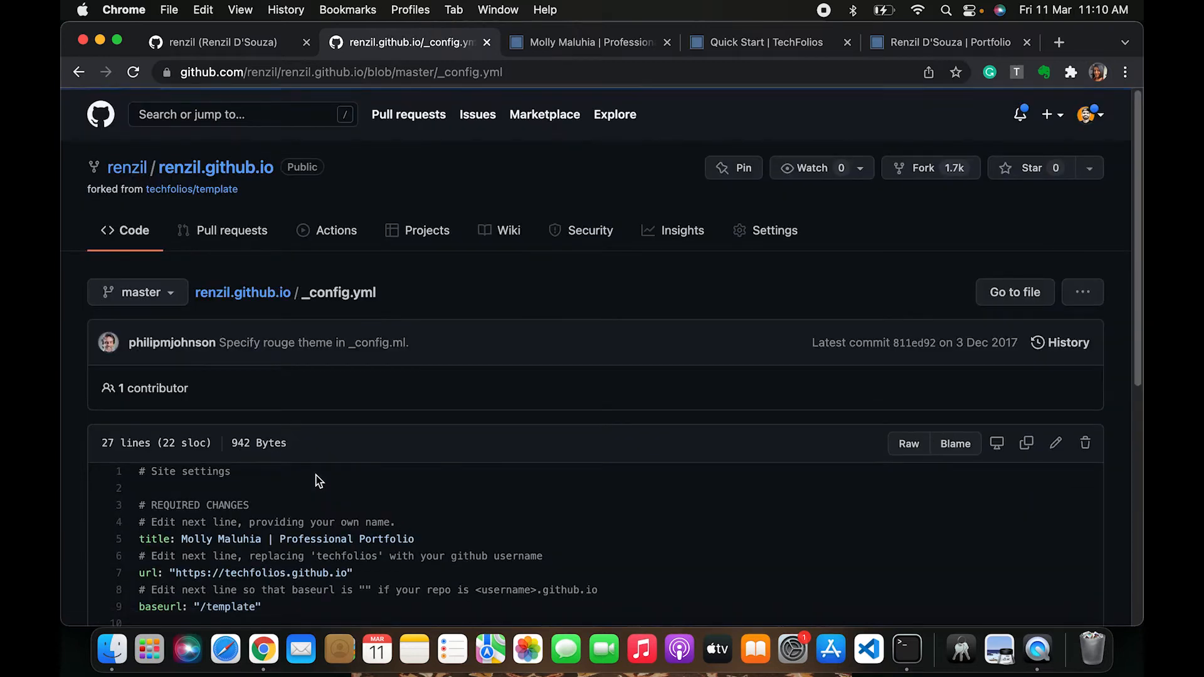
Read through the _config.yml settings, including the required title, url and baseurl lines
scroll(295, 511, down, 2)
scroll(295, 510, down, 1)
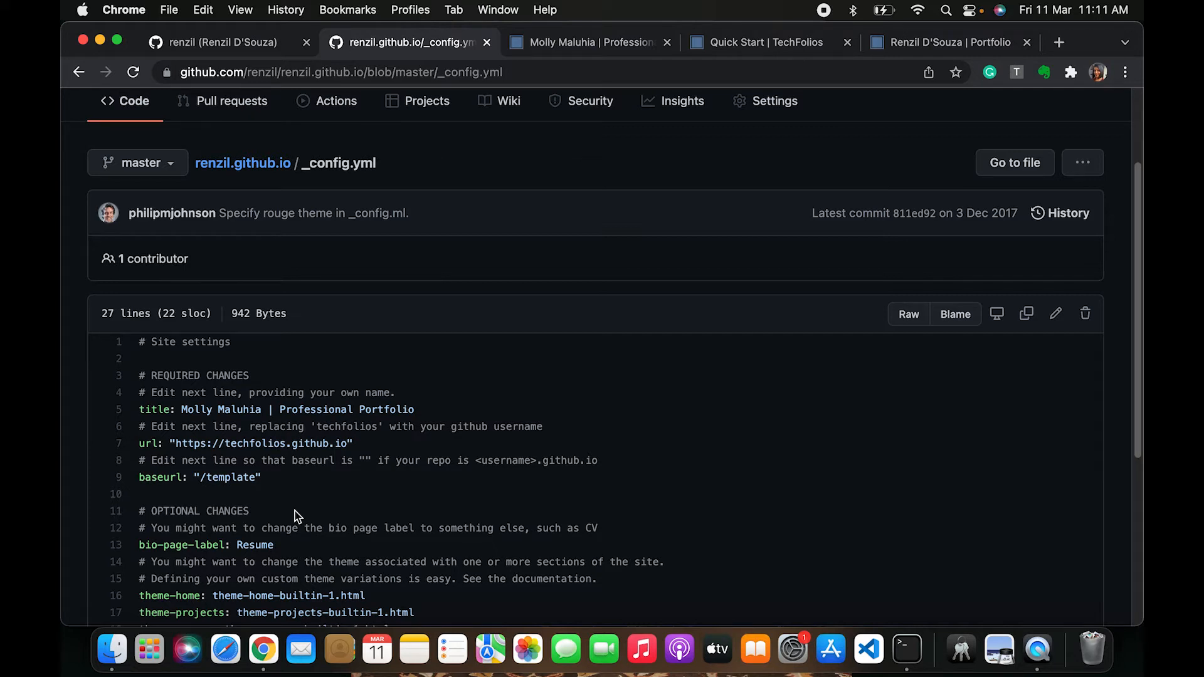
scroll(295, 510, down, 4)
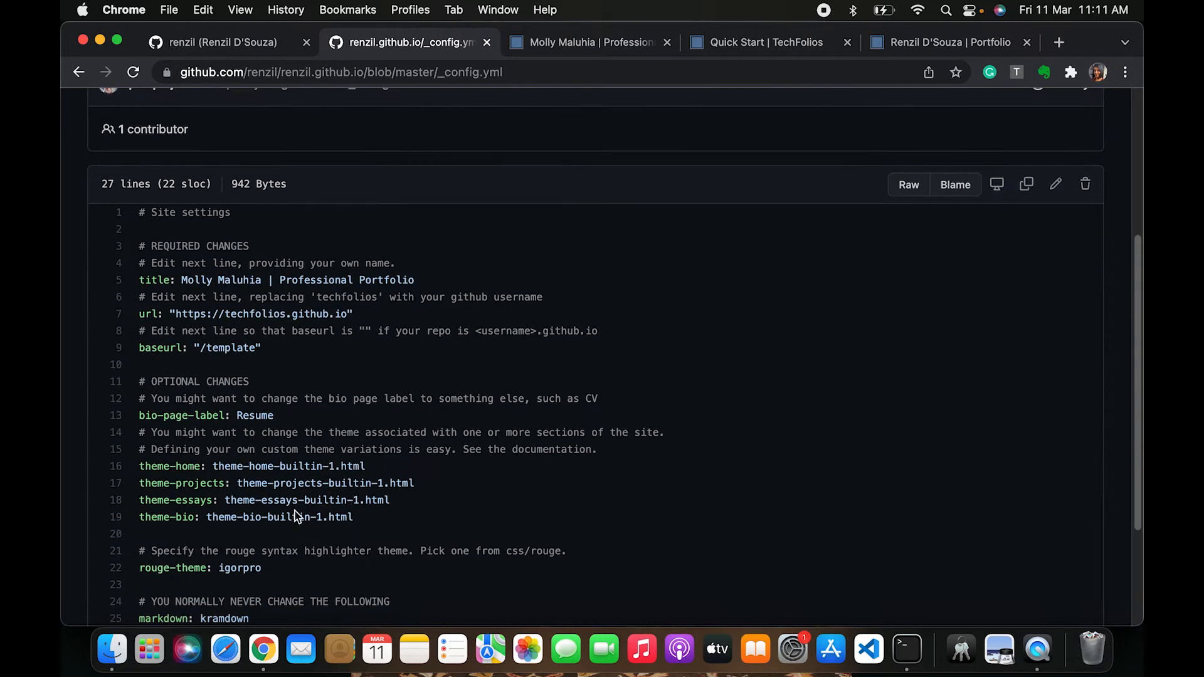
scroll(368, 446, up, 6)
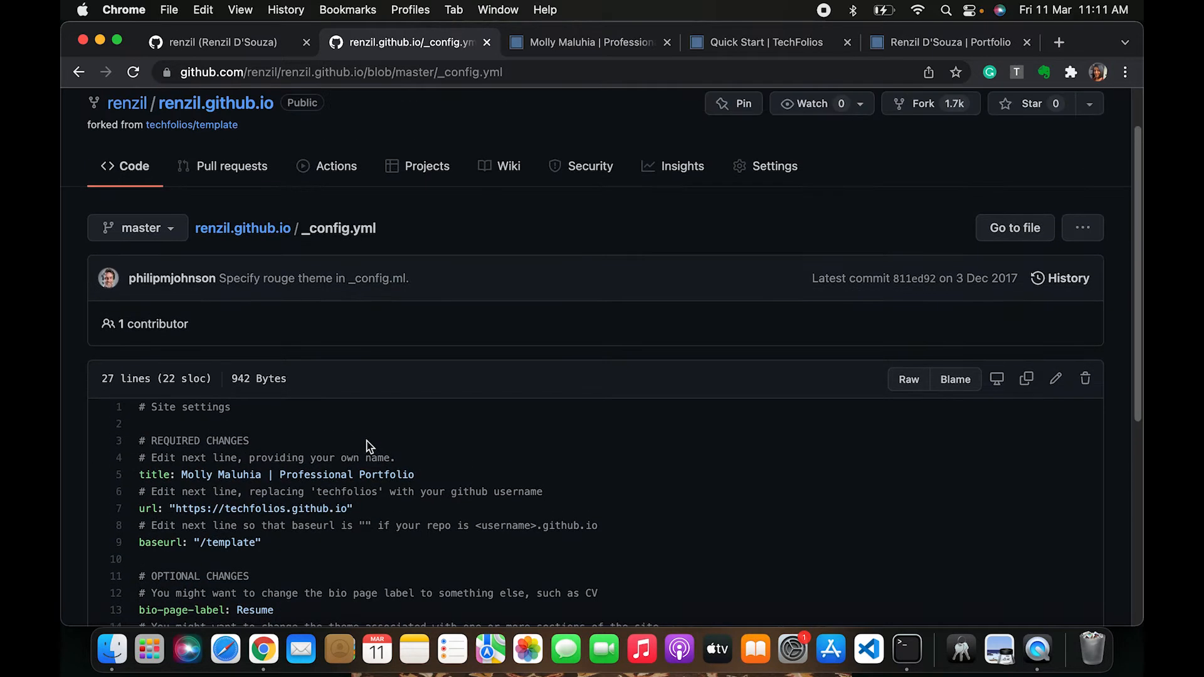
scroll(366, 446, up, 2)
scroll(245, 439, down, 6)
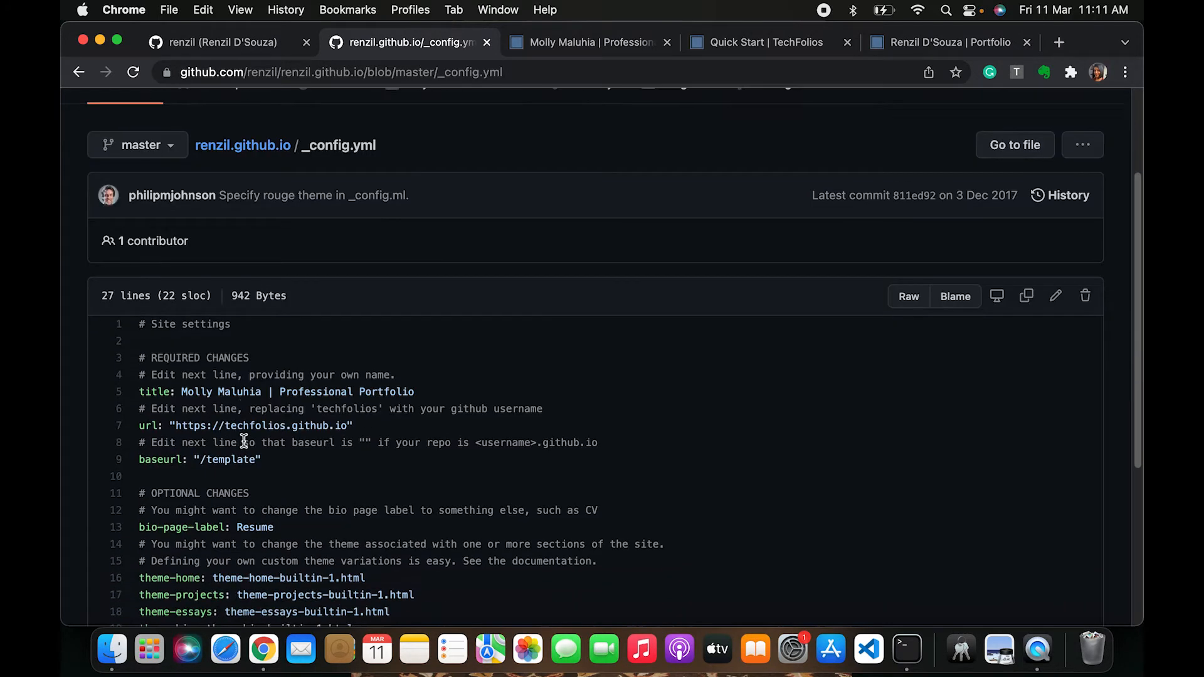
scroll(244, 442, up, 2)
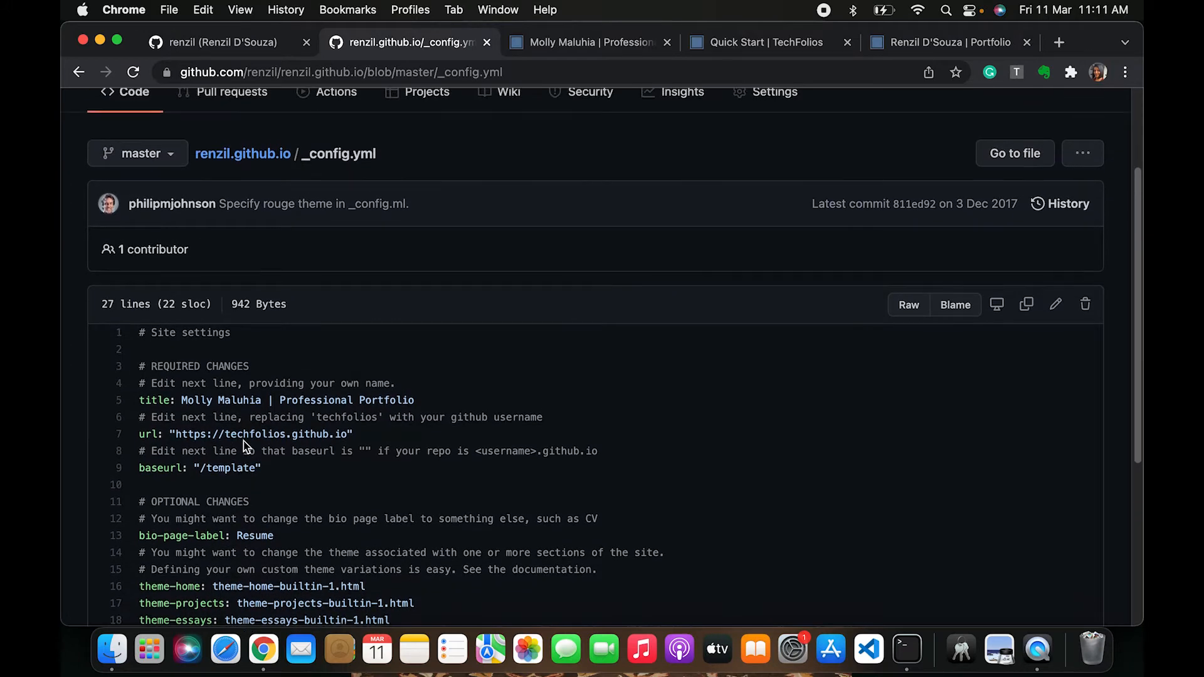
scroll(248, 470, down, 8)
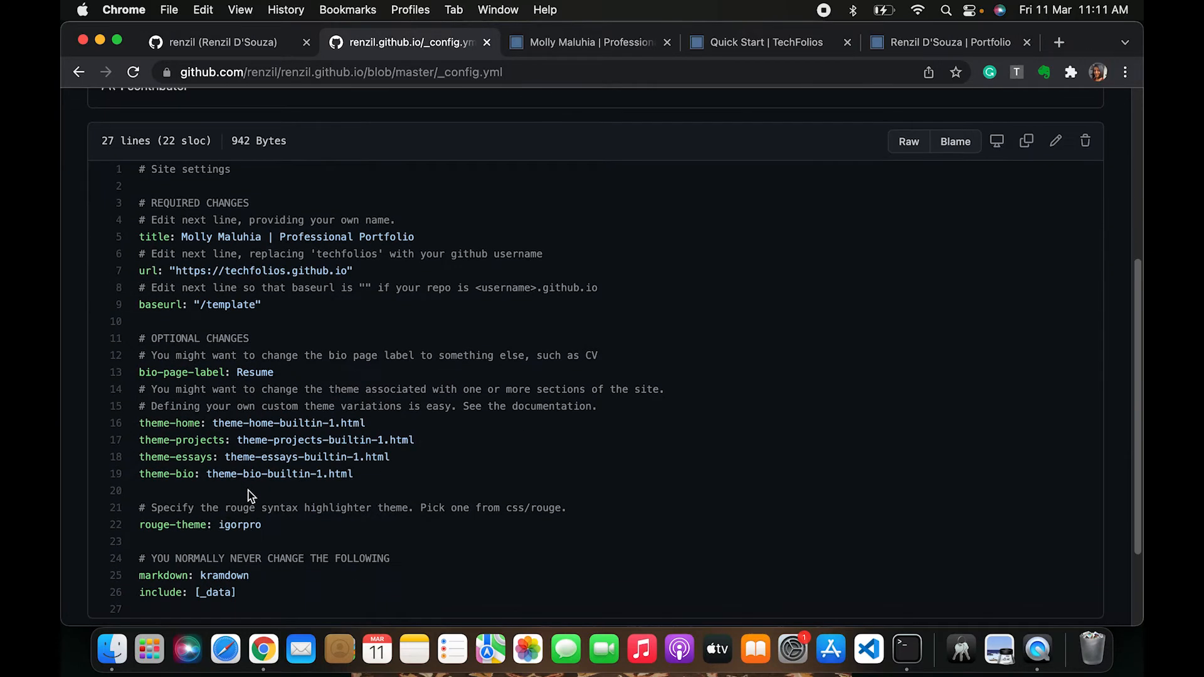
scroll(496, 423, up, 2)
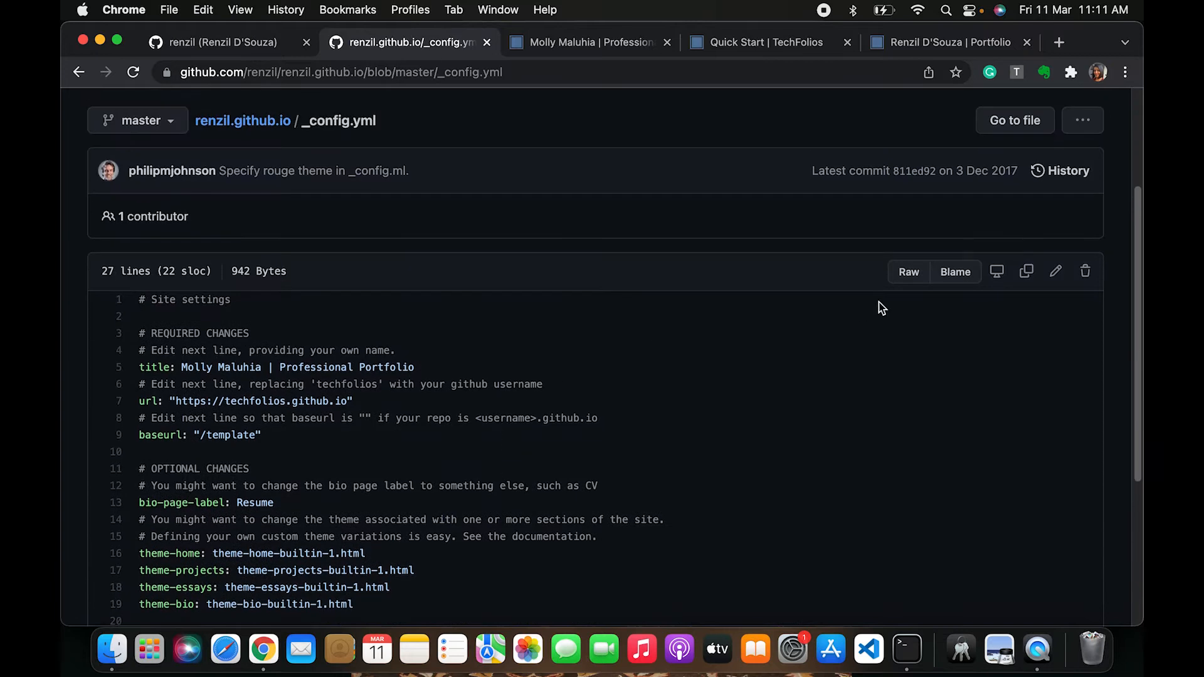
Edit _config.yml so the title line reads the owner's full name followed by | Portfolio
click(1058, 283)
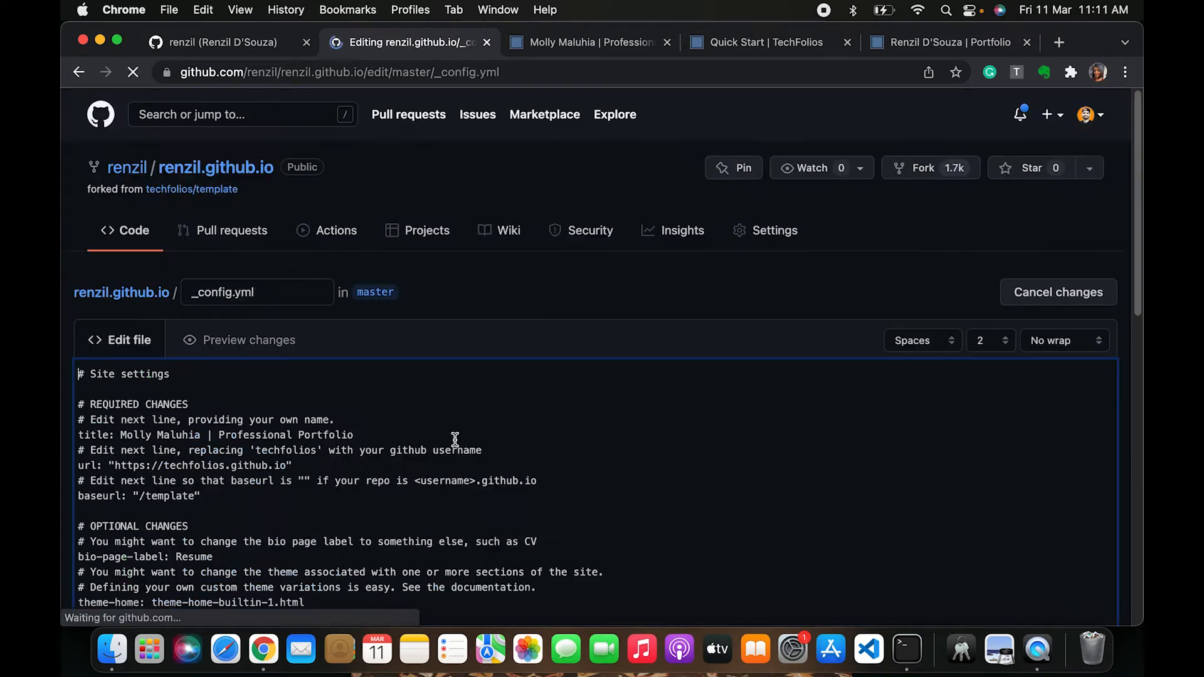
scroll(320, 474, down, 2)
scroll(288, 522, down, 2)
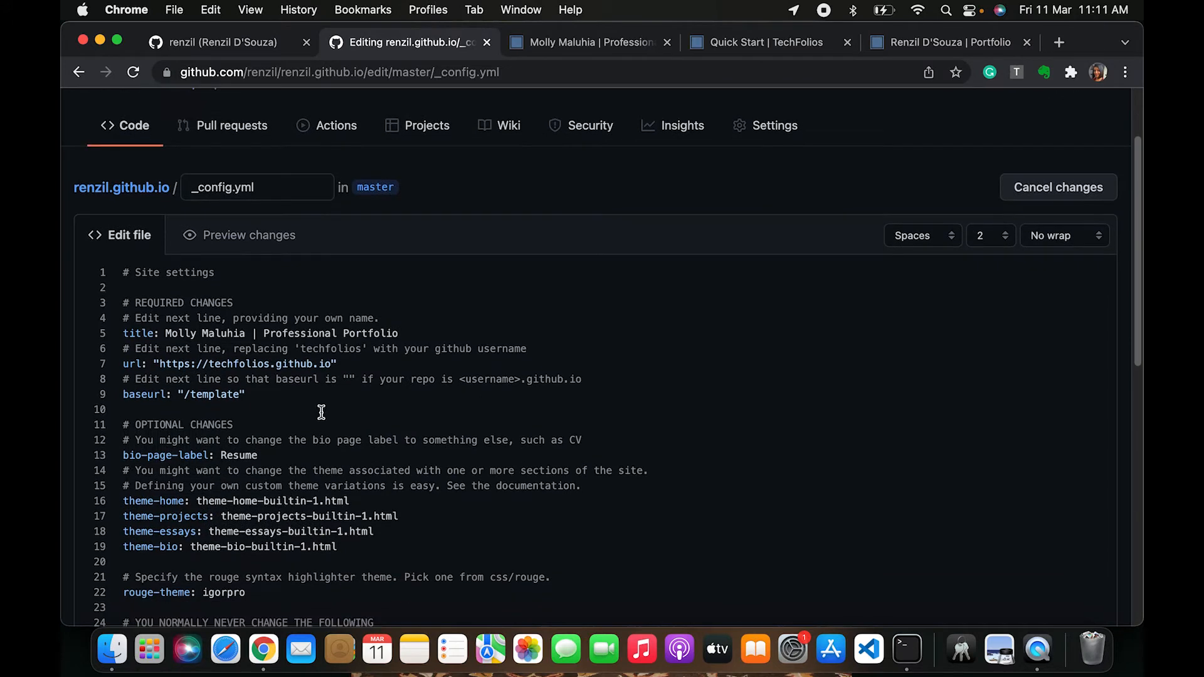
click(368, 390)
scroll(368, 389, down, 3)
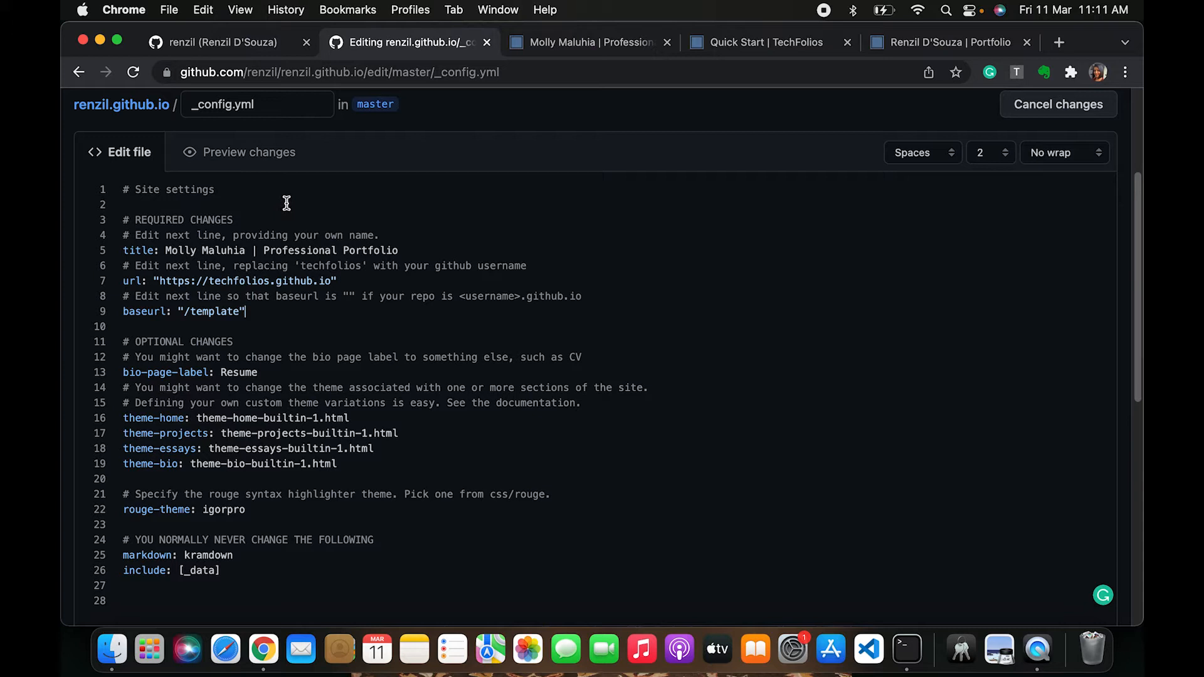
scroll(283, 182, up, 1)
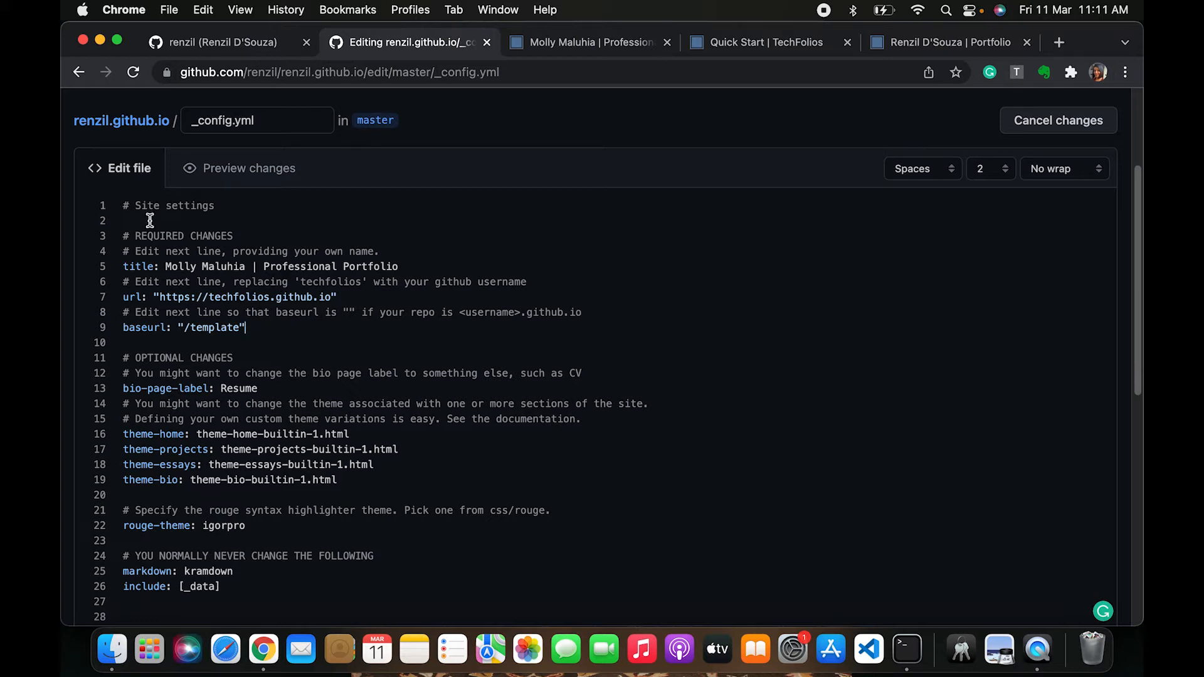
scroll(201, 524, down, 2)
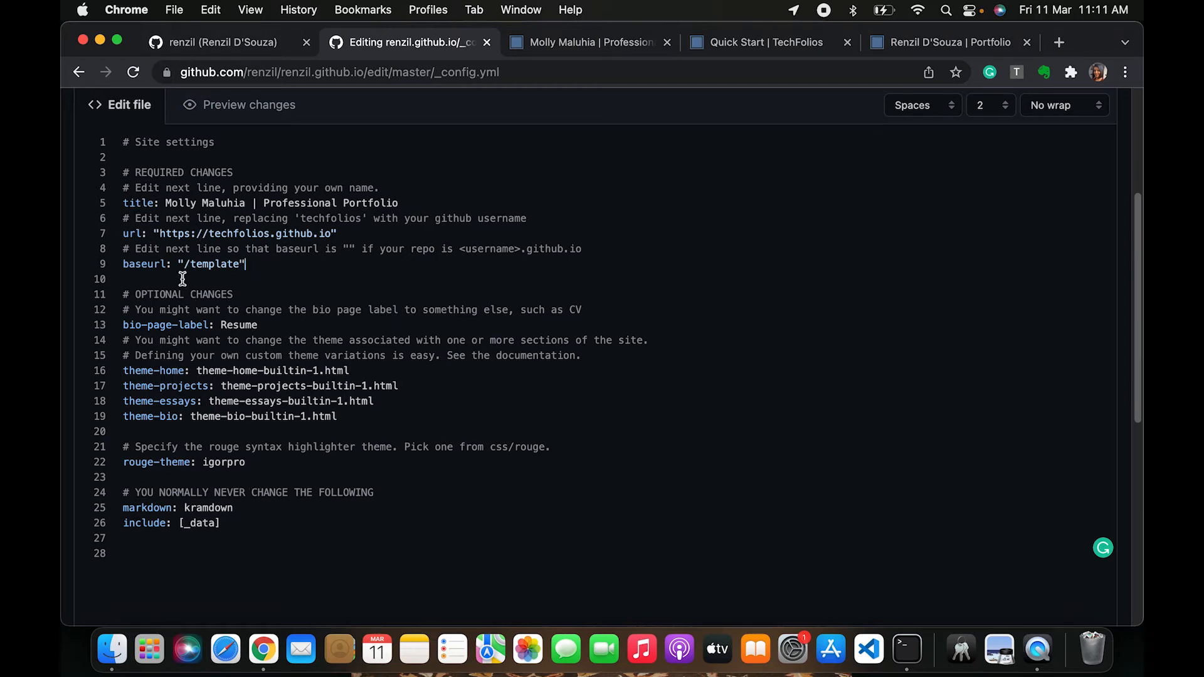
scroll(171, 244, up, 2)
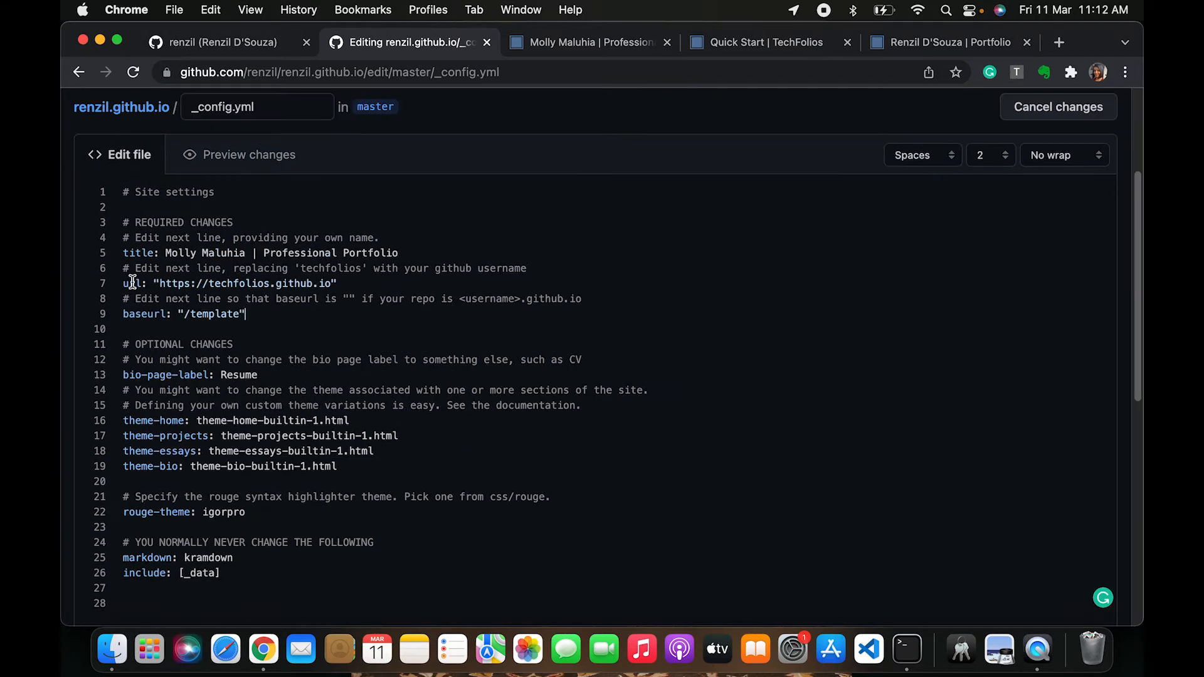
drag(124, 237, 169, 313)
click(173, 314)
click(160, 268)
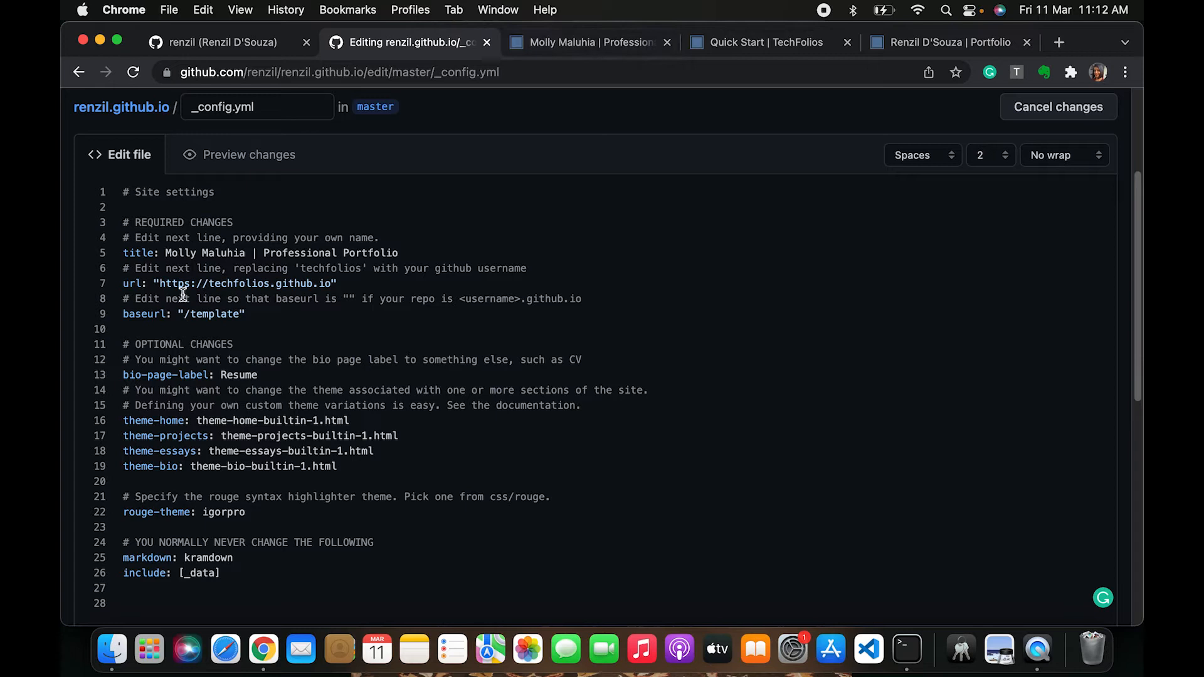
double_click(179, 253)
key(alt+shift+Right)
text(Renzil D;)
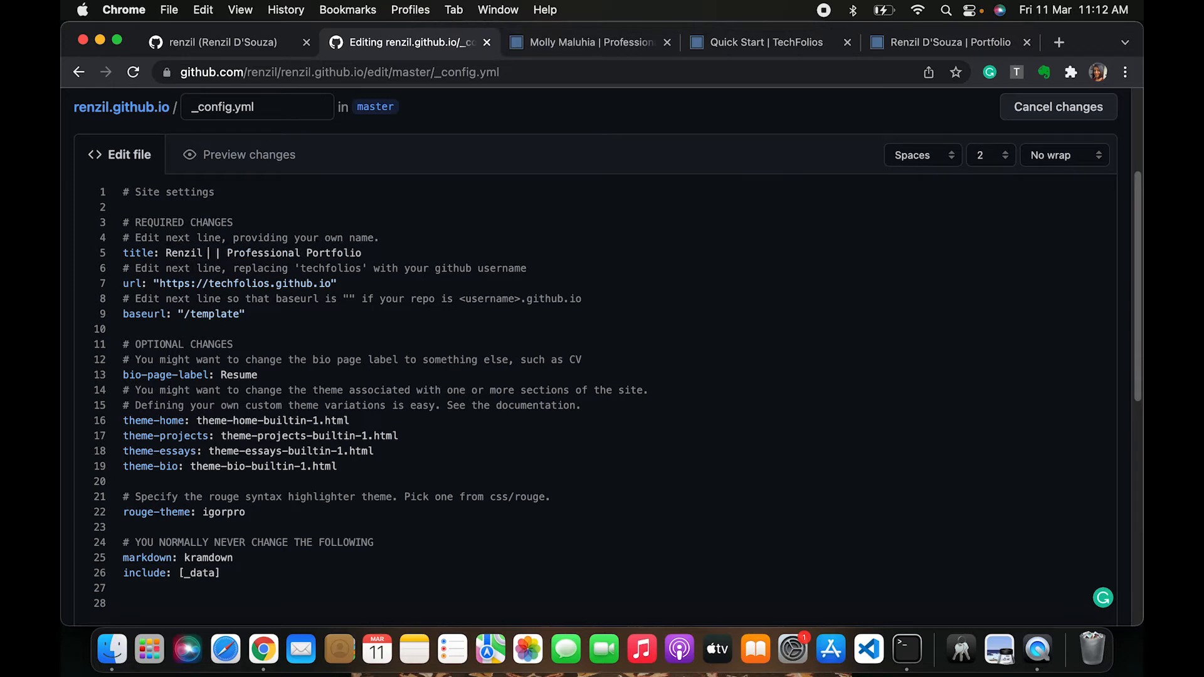
text(Souza)
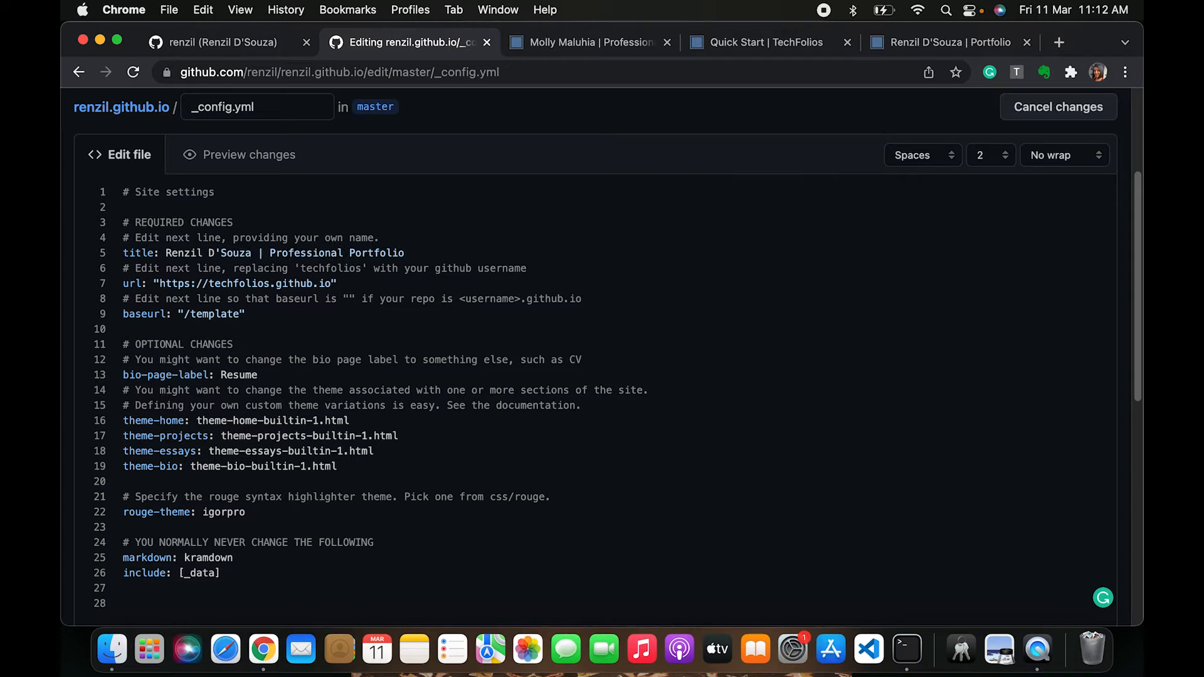
drag(344, 252, 264, 253)
key(BackSpace)
double_click(239, 283)
text(renzil)
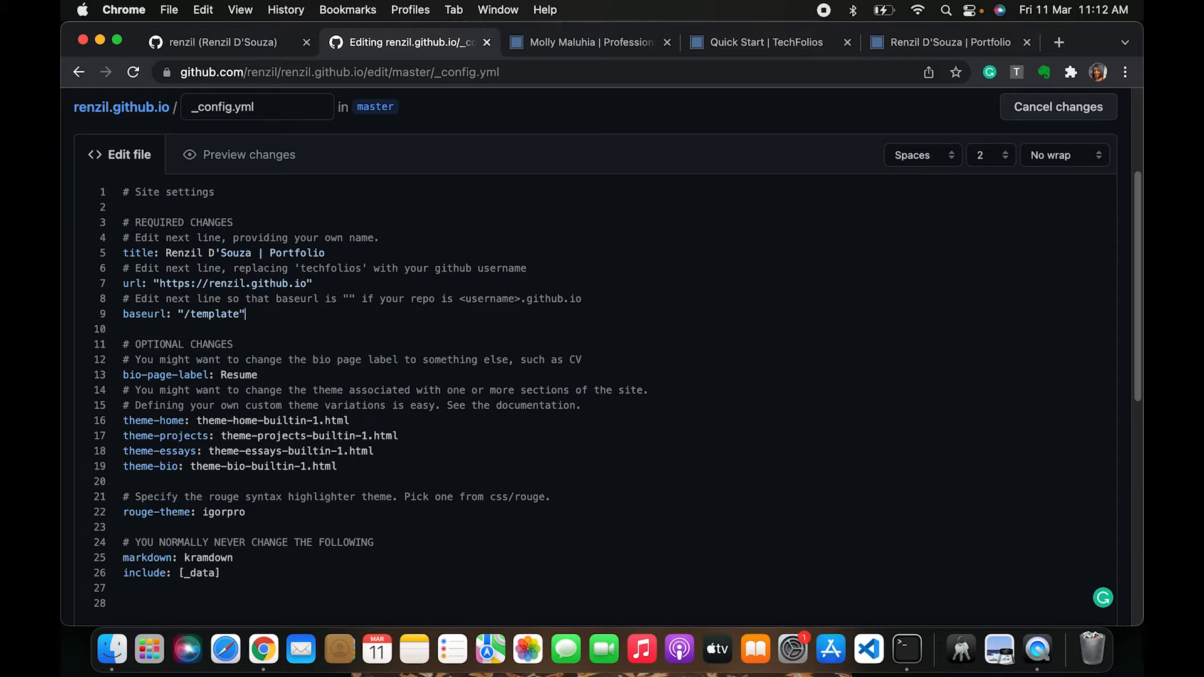
drag(186, 314, 242, 313)
key(BackSpace)
key(BackSpace)
Enter "Updated my name," as the commit's extended description
scroll(81, 355, down, 5)
scroll(81, 352, down, 5)
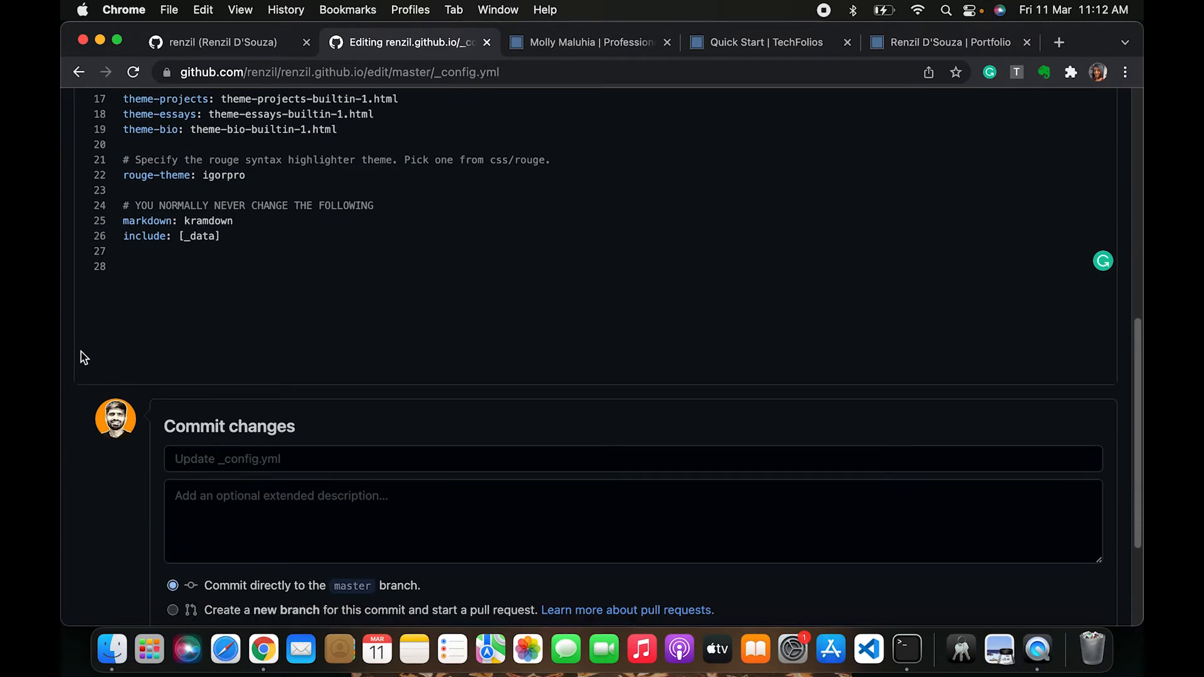
scroll(242, 440, down, 2)
scroll(235, 258, up, 5)
scroll(235, 258, up, 12)
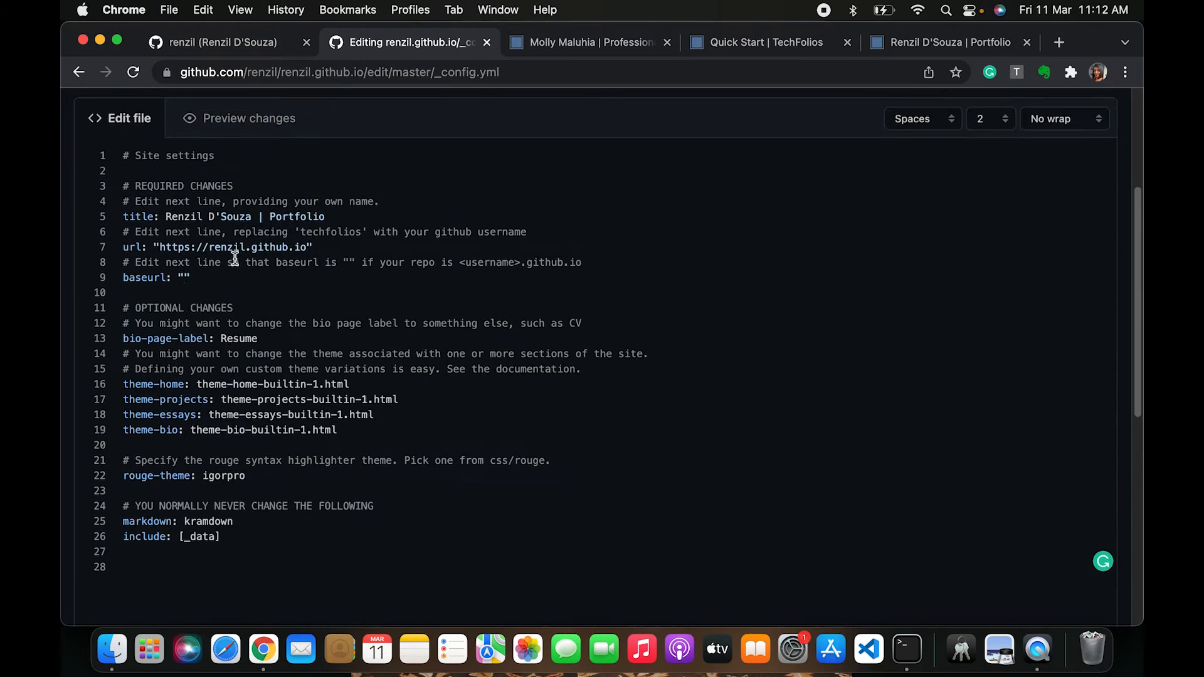
scroll(234, 259, down, 16)
scroll(235, 259, down, 2)
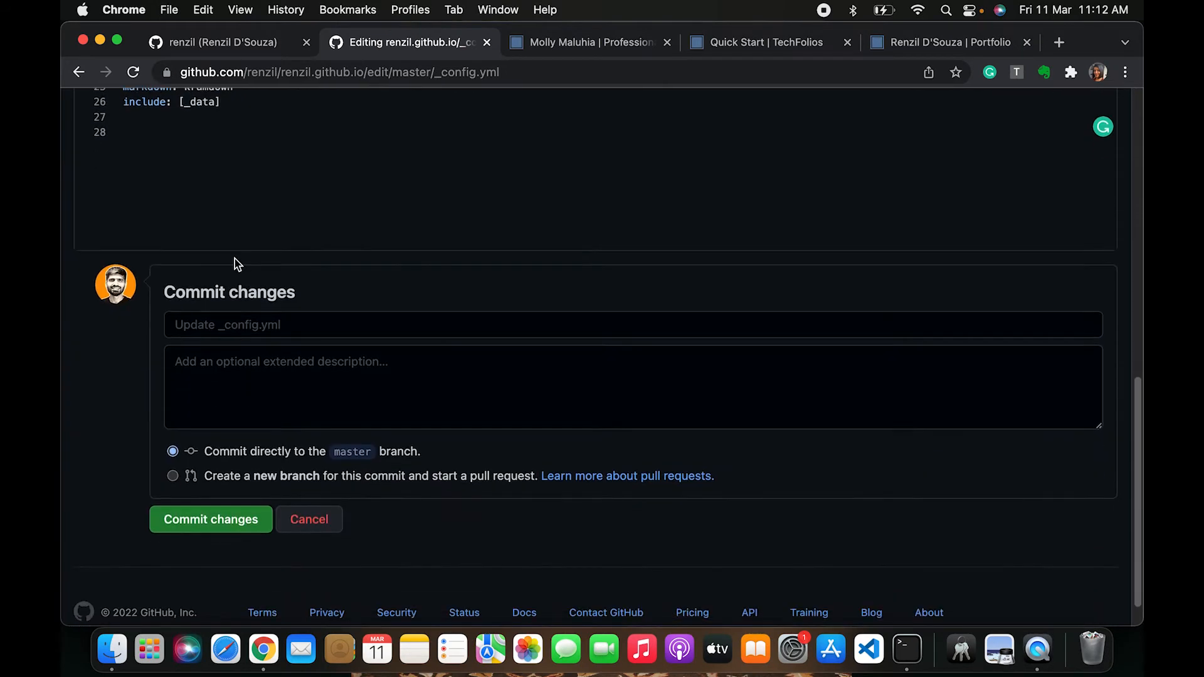
click(266, 326)
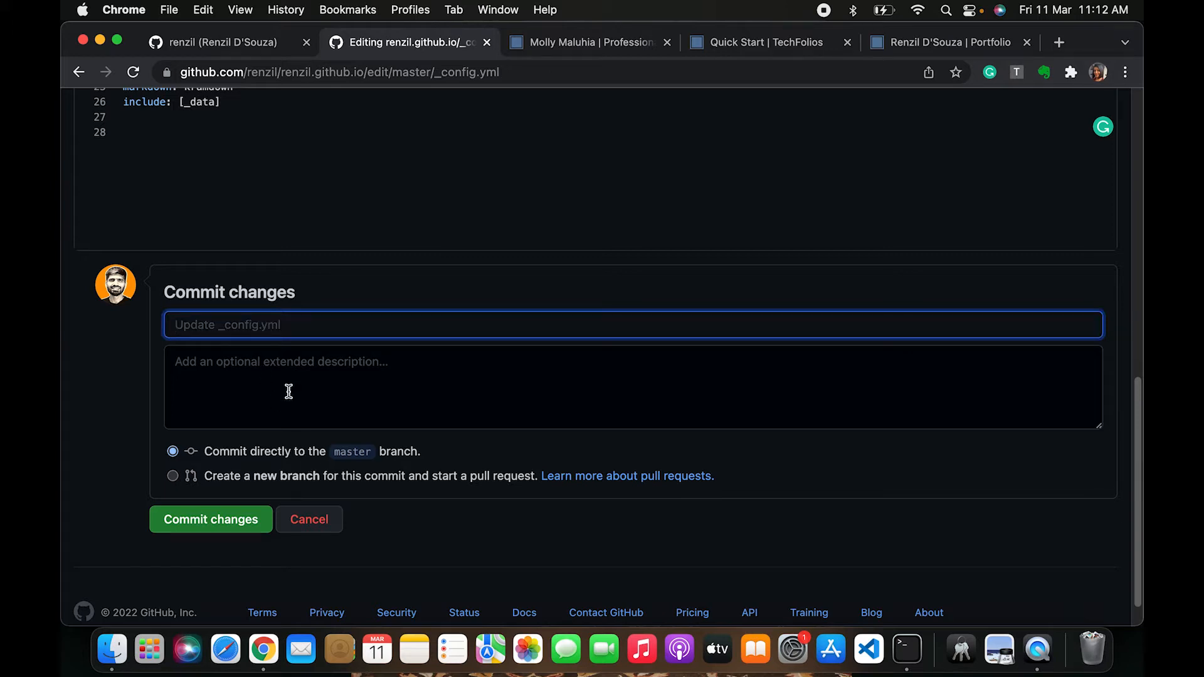
click(247, 394)
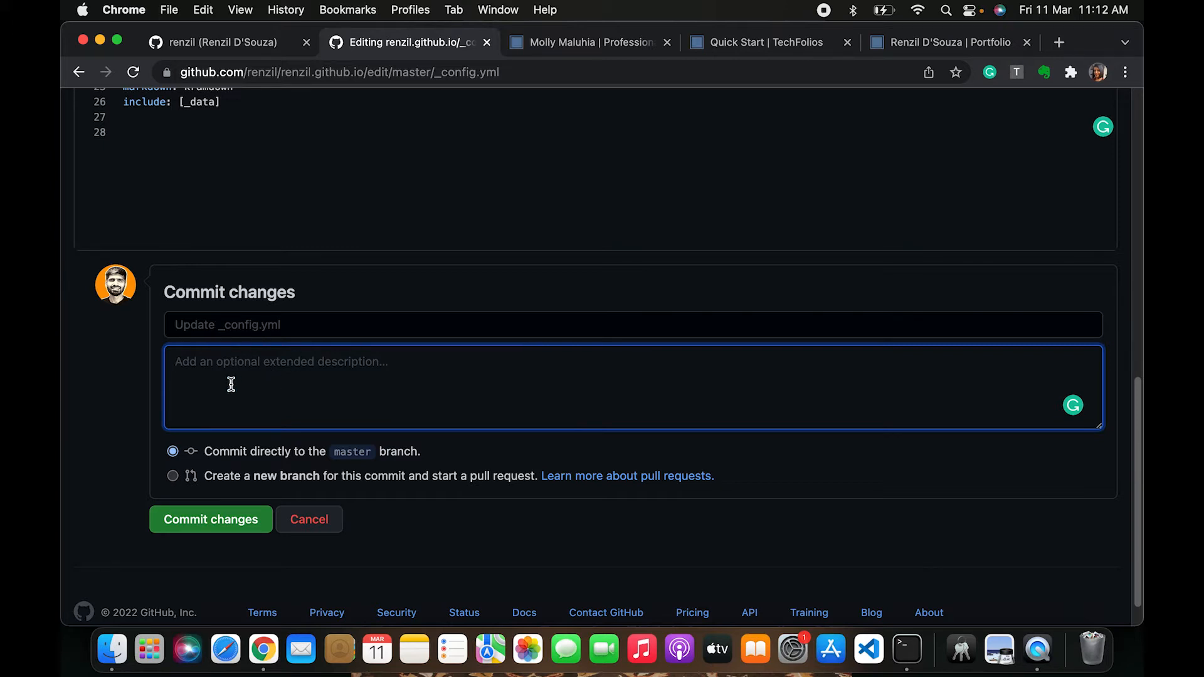
text(Updated)
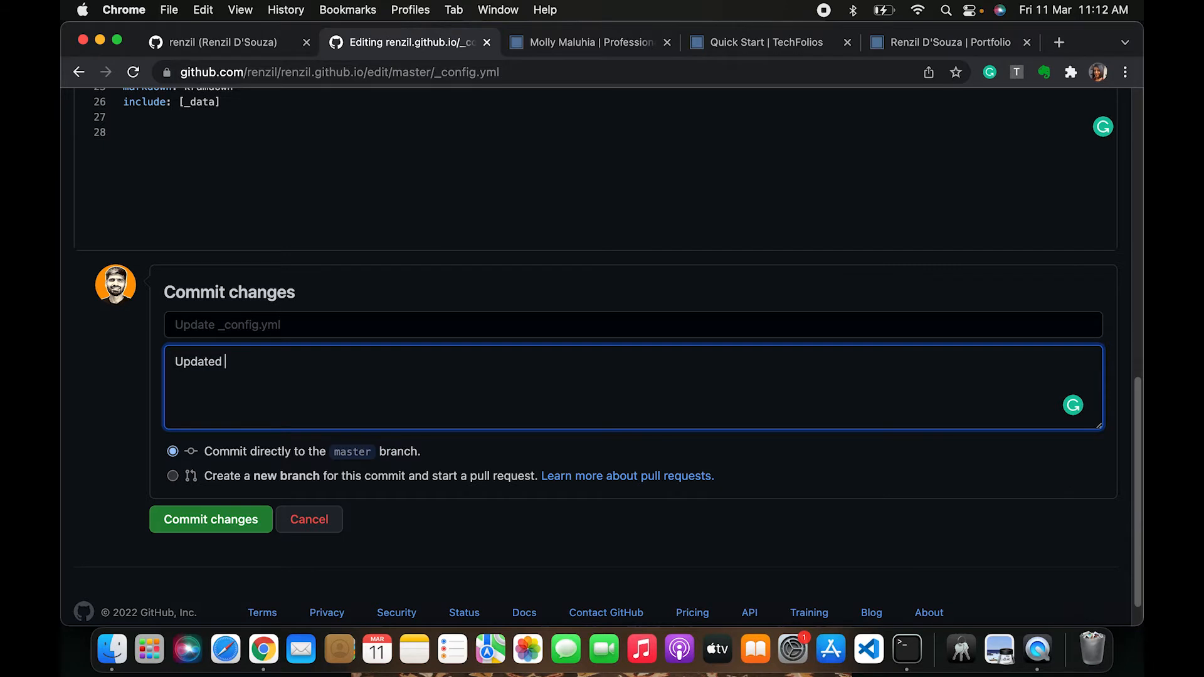
scroll(602, 358, up, 1)
text(dated my name,)
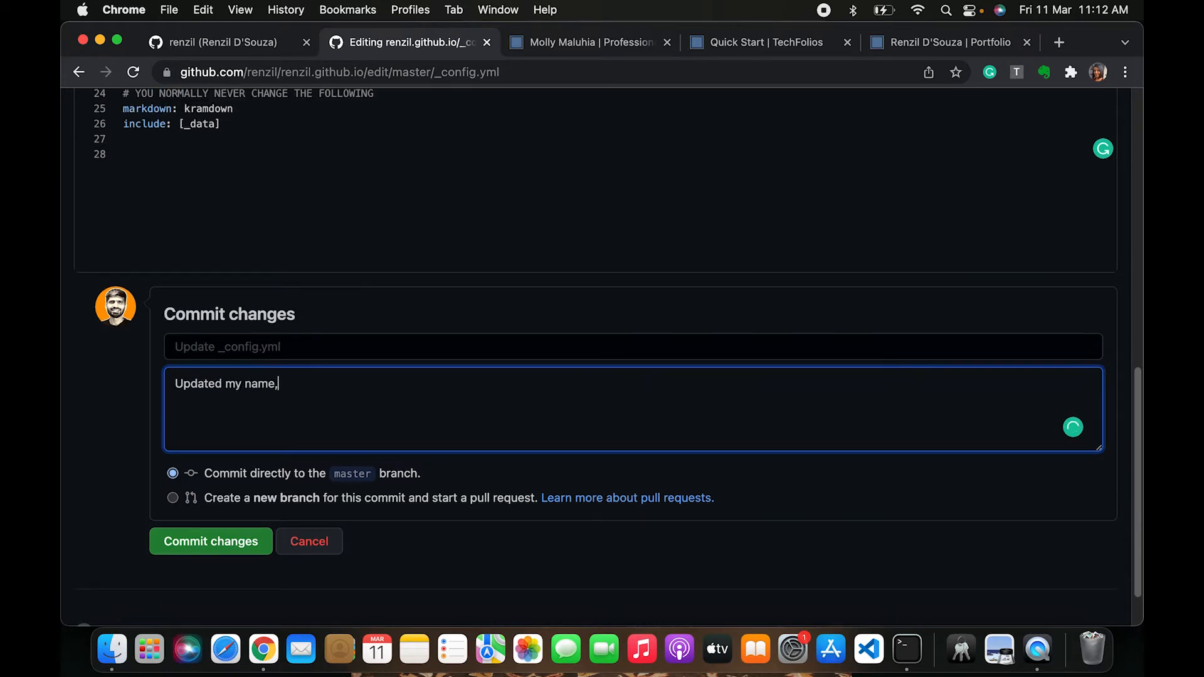
Move the "Updated my name," text from the extended description into the commit summary field
scroll(231, 382, up, 6)
scroll(231, 382, down, 7)
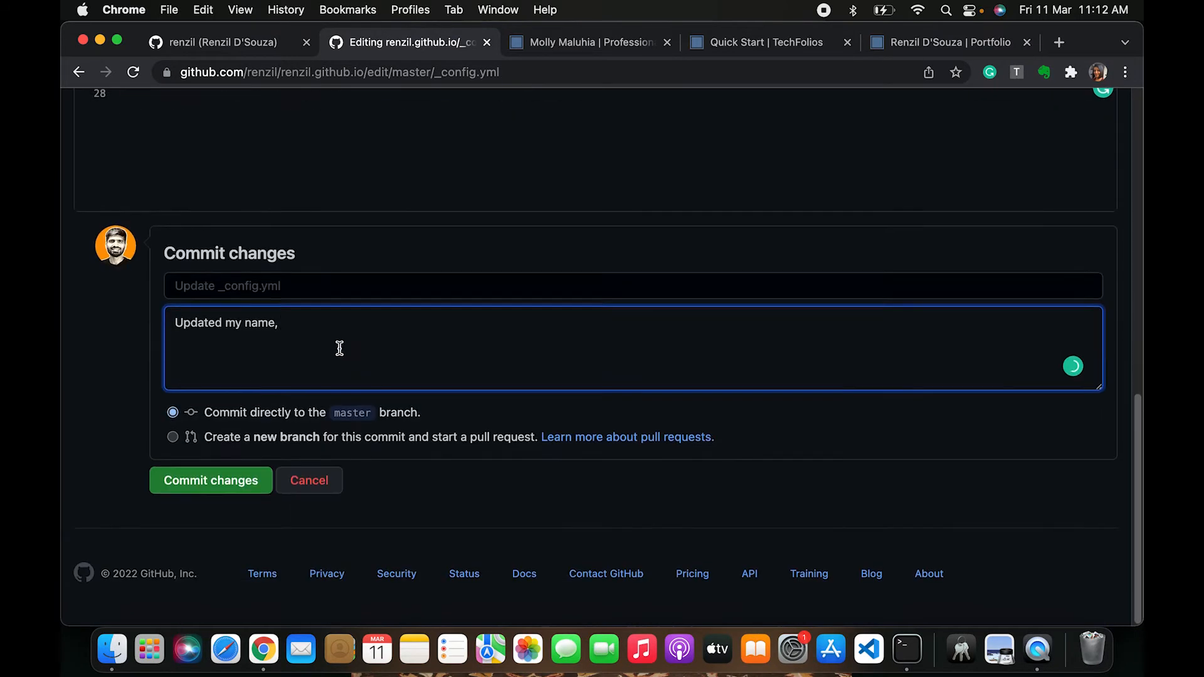
key(super+a)
key(super+x)
click(307, 286)
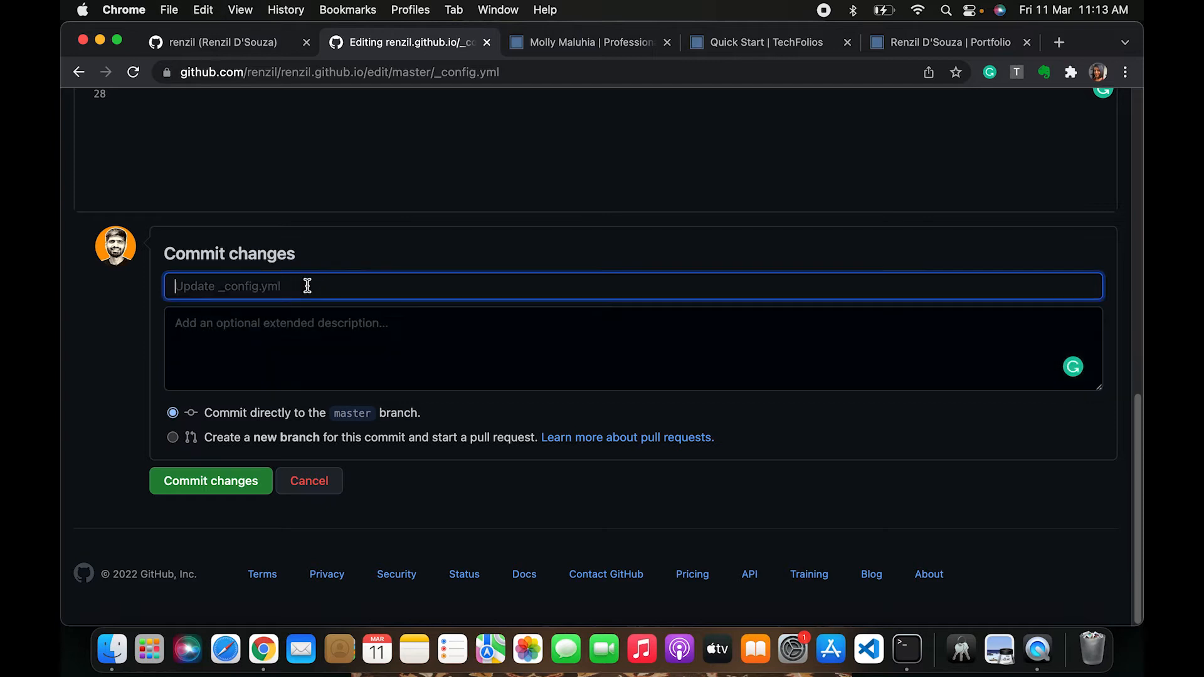
key(super+v)
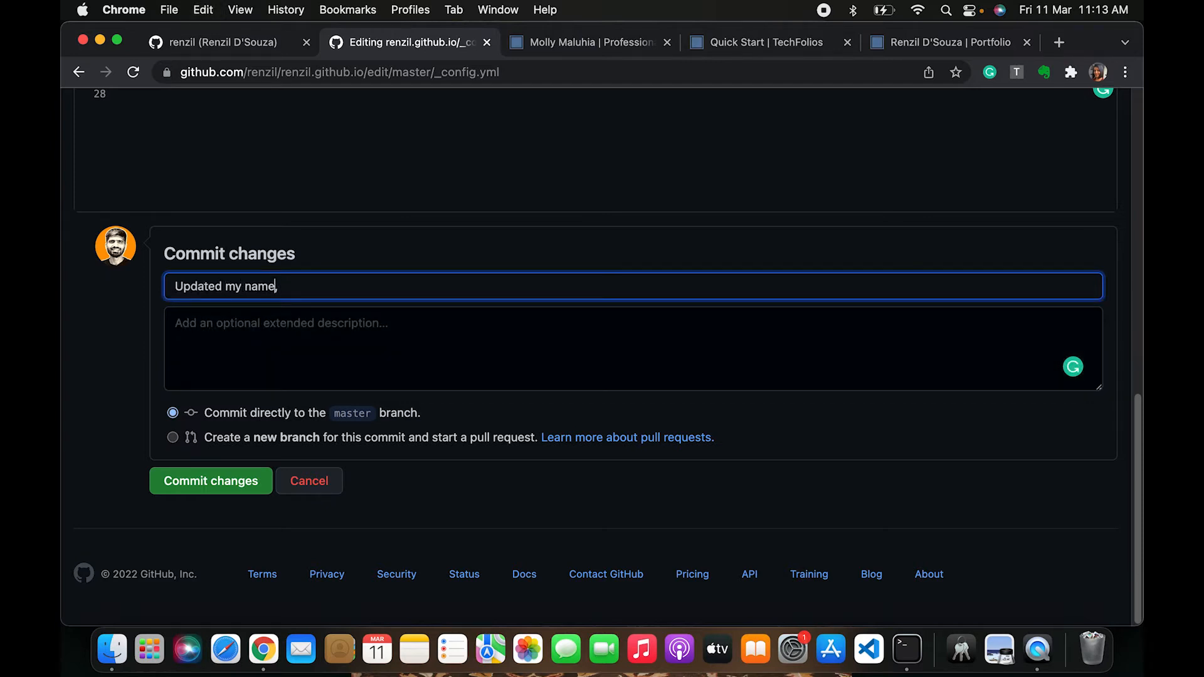
Change the commit summary to "Updated my title and url" and commit the _config.yml changes to master
scroll(307, 296, up, 10)
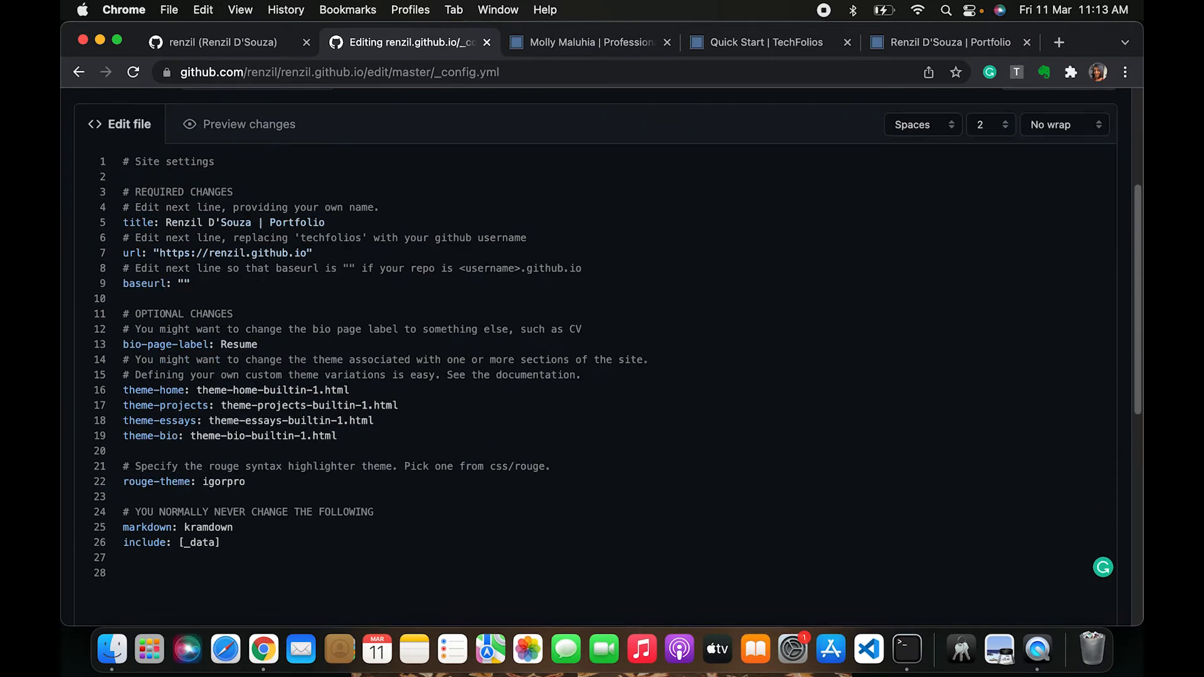
scroll(307, 296, down, 10)
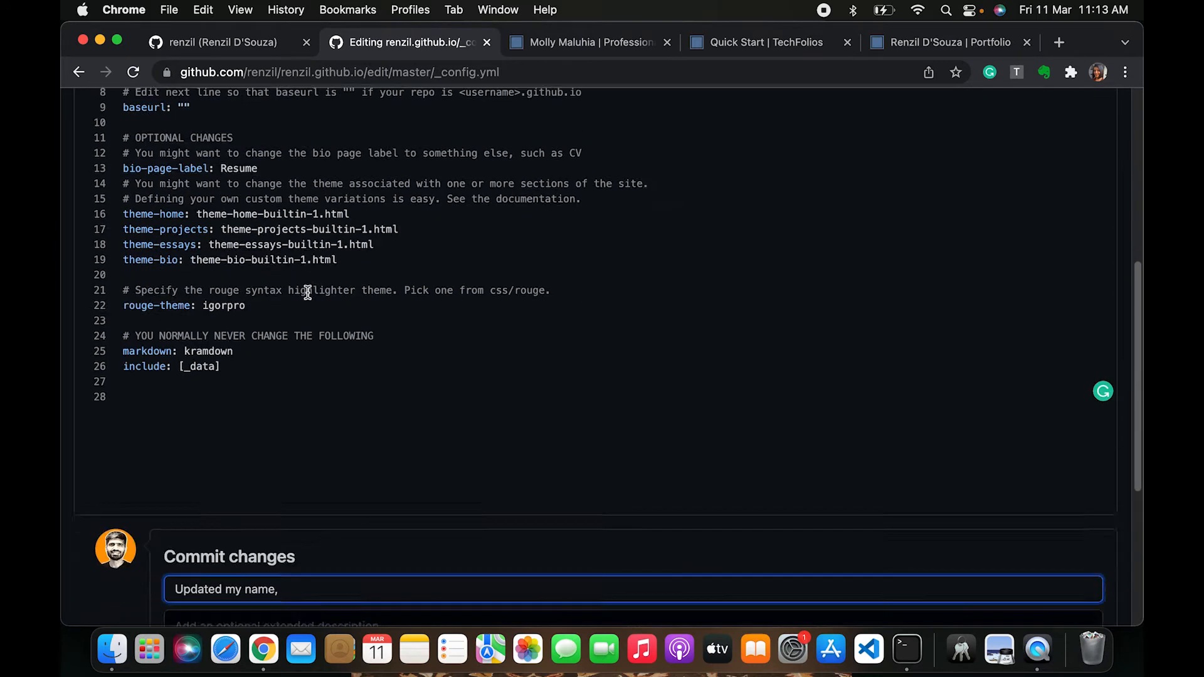
key(BackSpace)
key(BackSpace)
key(BackSpace)
key(BackSpace)
key(BackSpace)
key(BackSpace)
text(t)
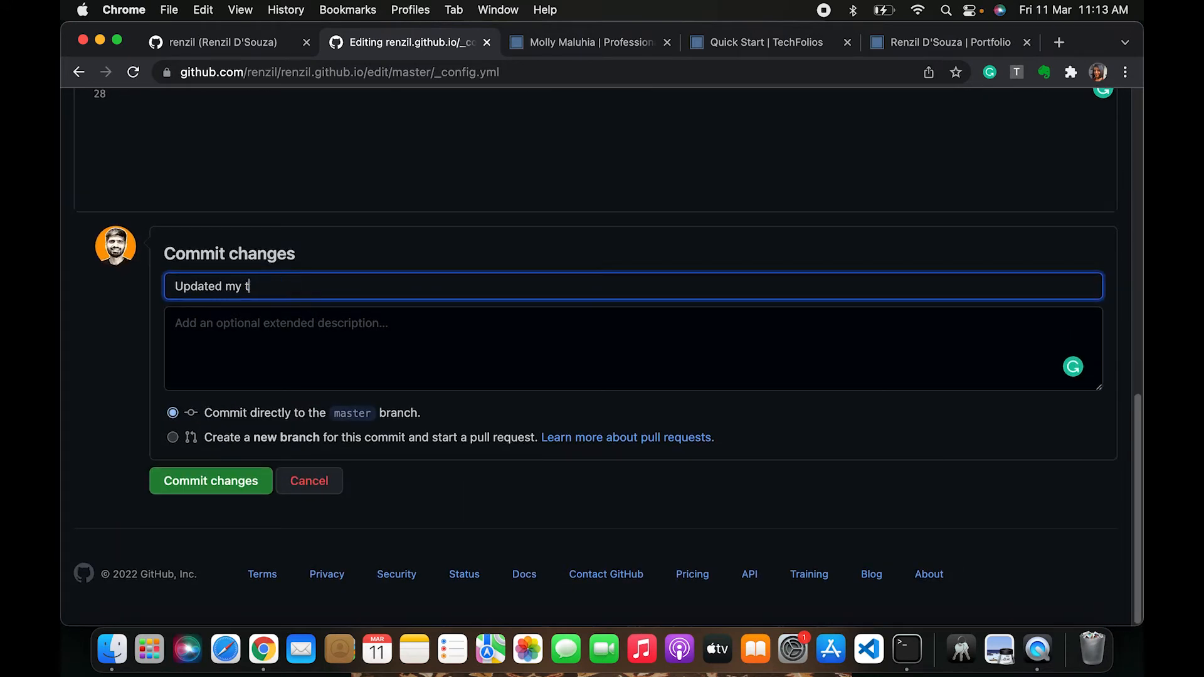
text(itle and url)
click(165, 489)
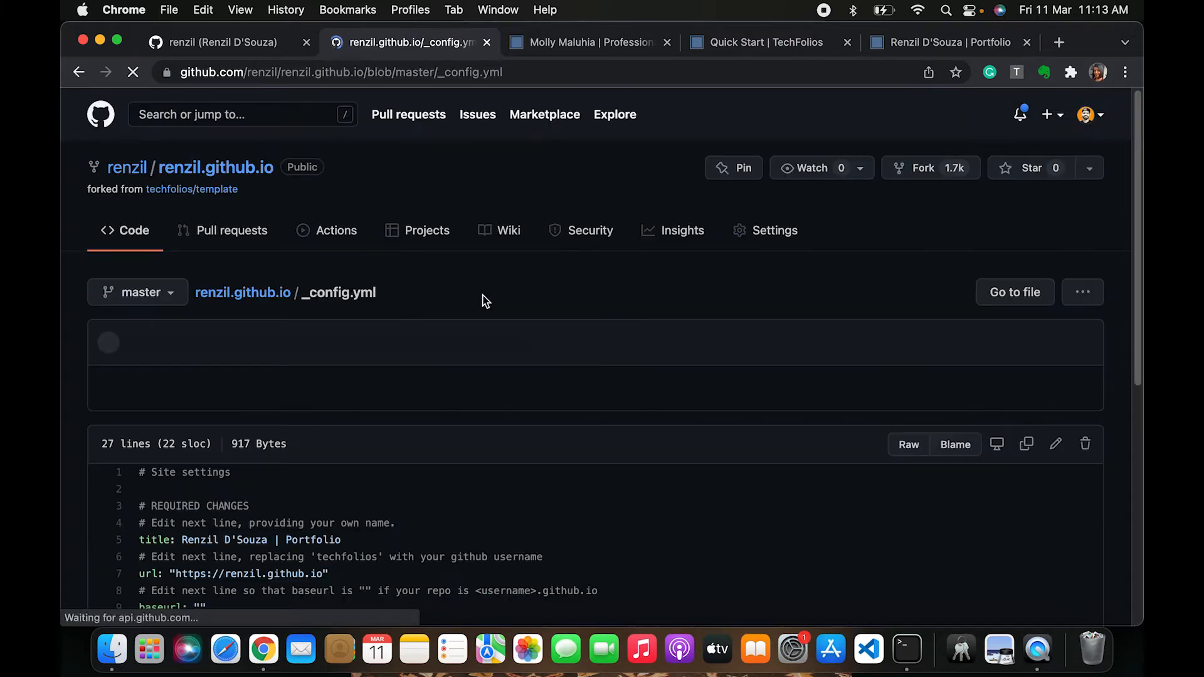
Open the newest pages build and deployment run under Actions and follow its deployed site link
scroll(471, 331, down, 5)
scroll(461, 464, down, 3)
scroll(461, 464, up, 10)
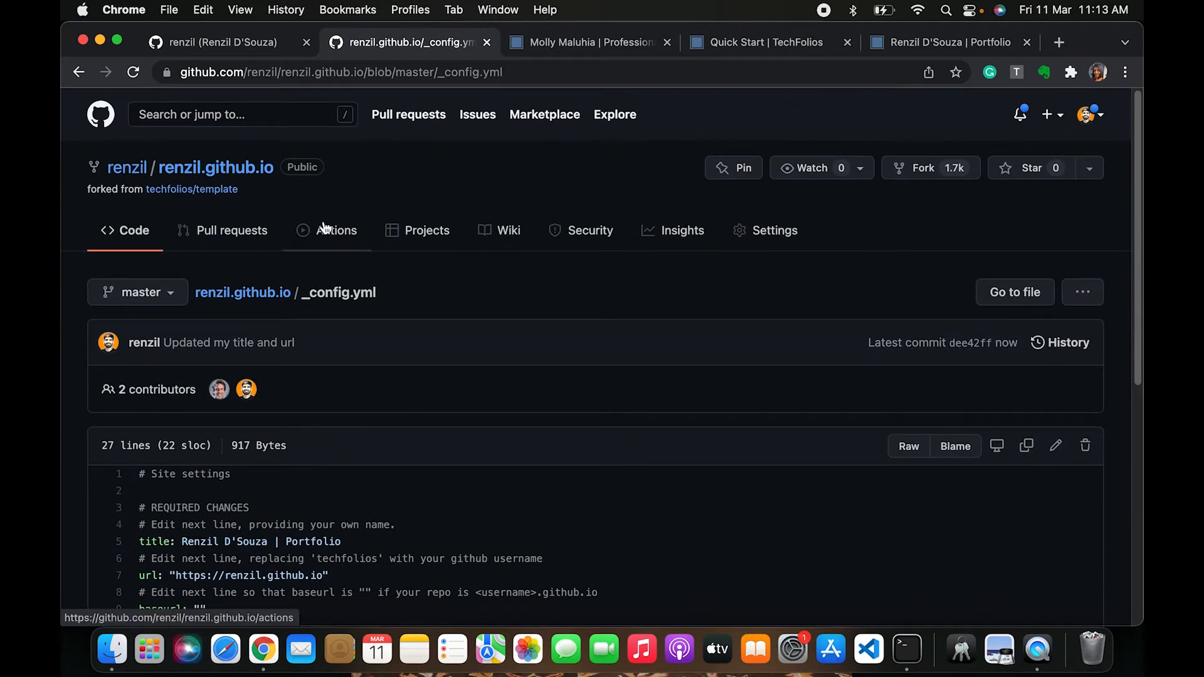
click(350, 227)
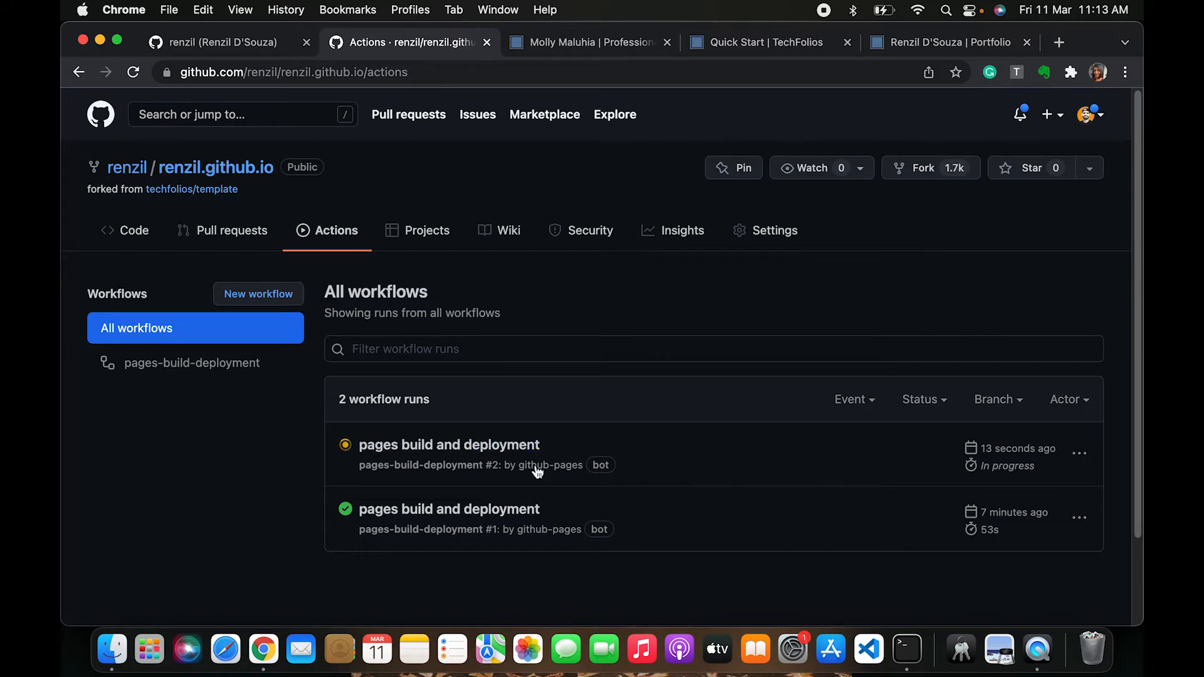
click(437, 446)
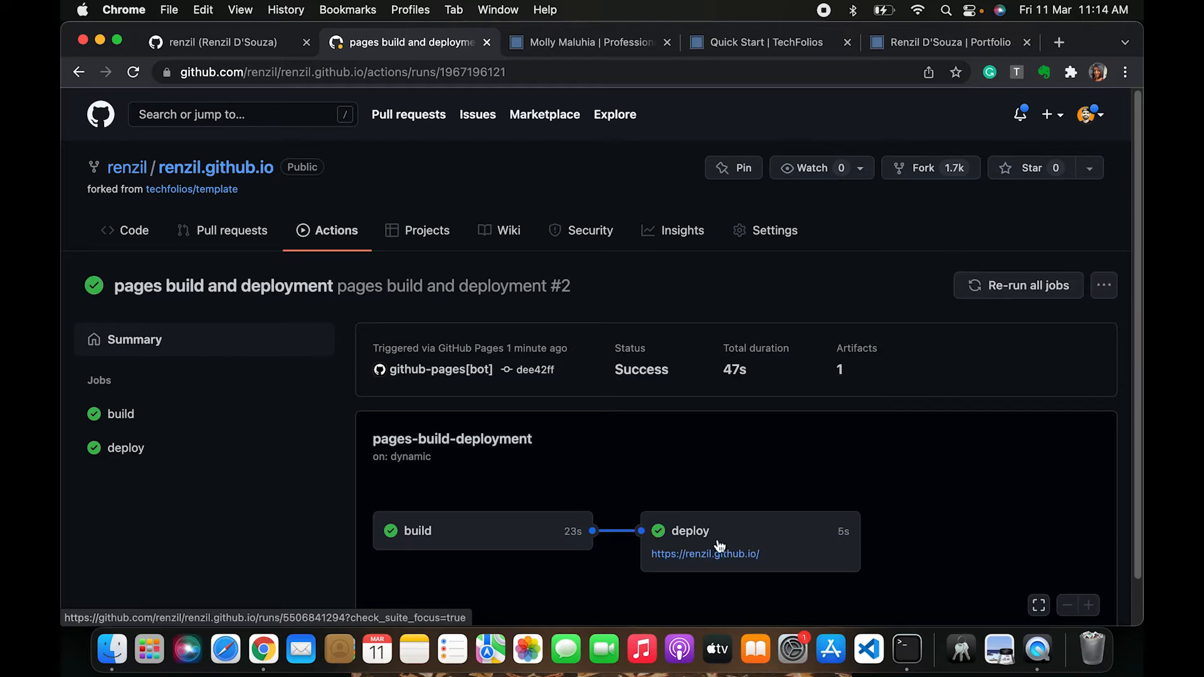
click(706, 555)
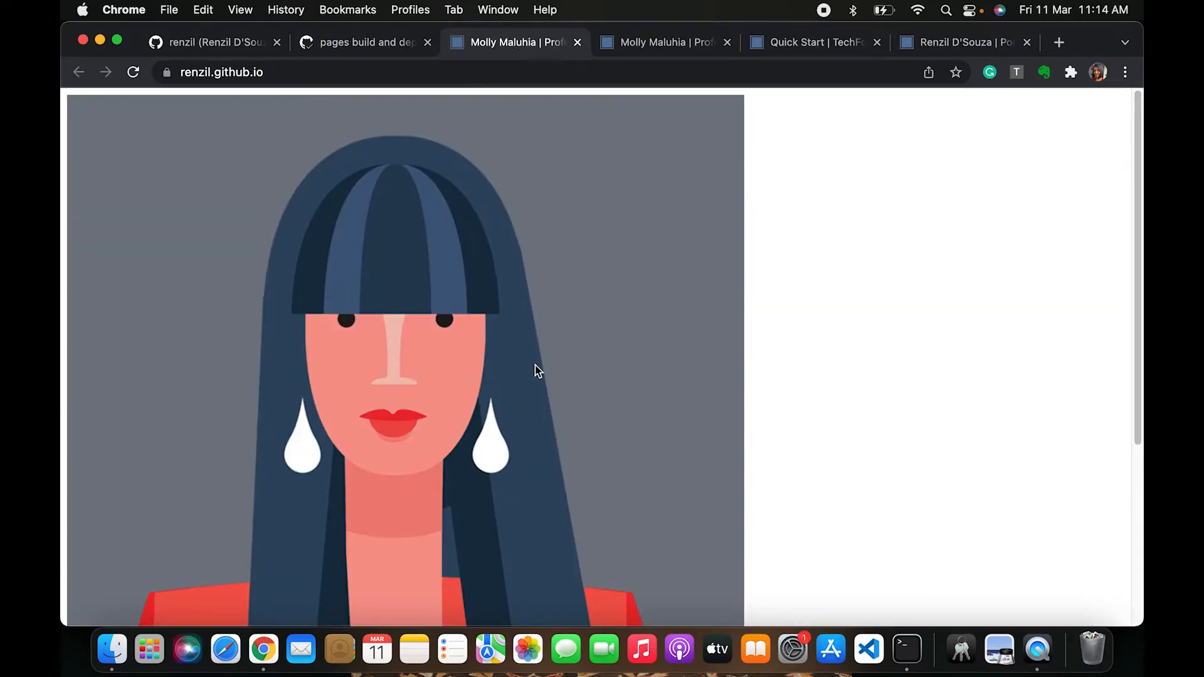
Scroll the deployed portfolio page and reload it to load the styled layout
scroll(514, 431, down, 5)
scroll(514, 431, up, 5)
scroll(514, 431, down, 5)
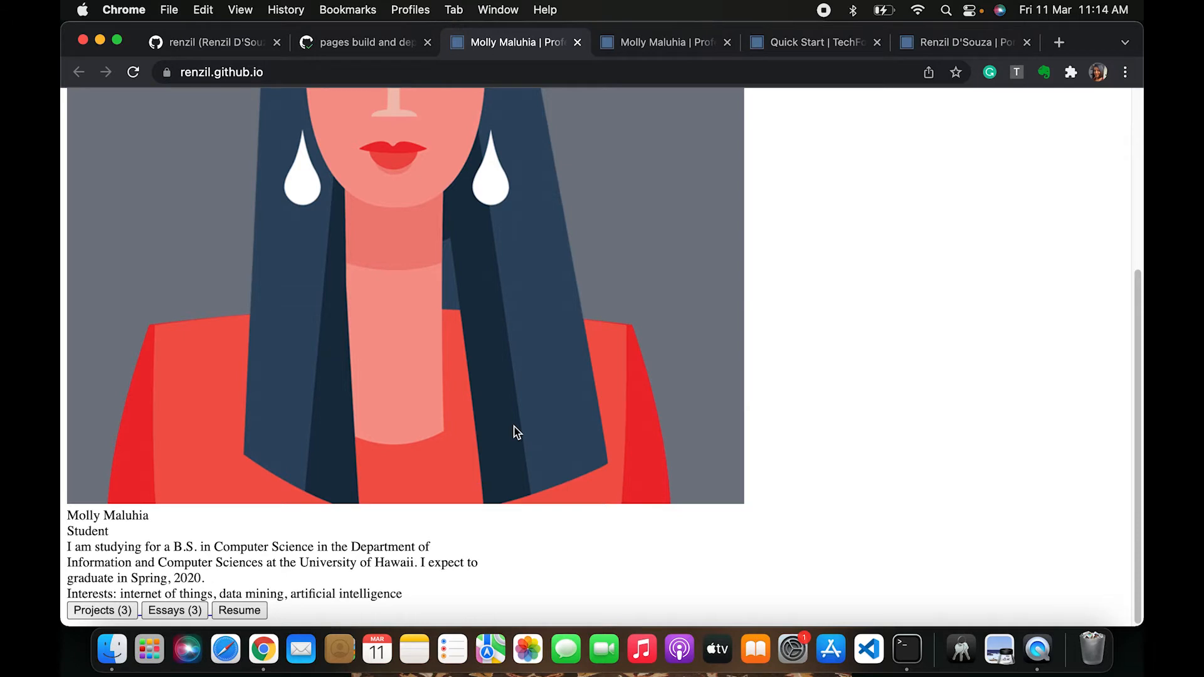
key(super+r)
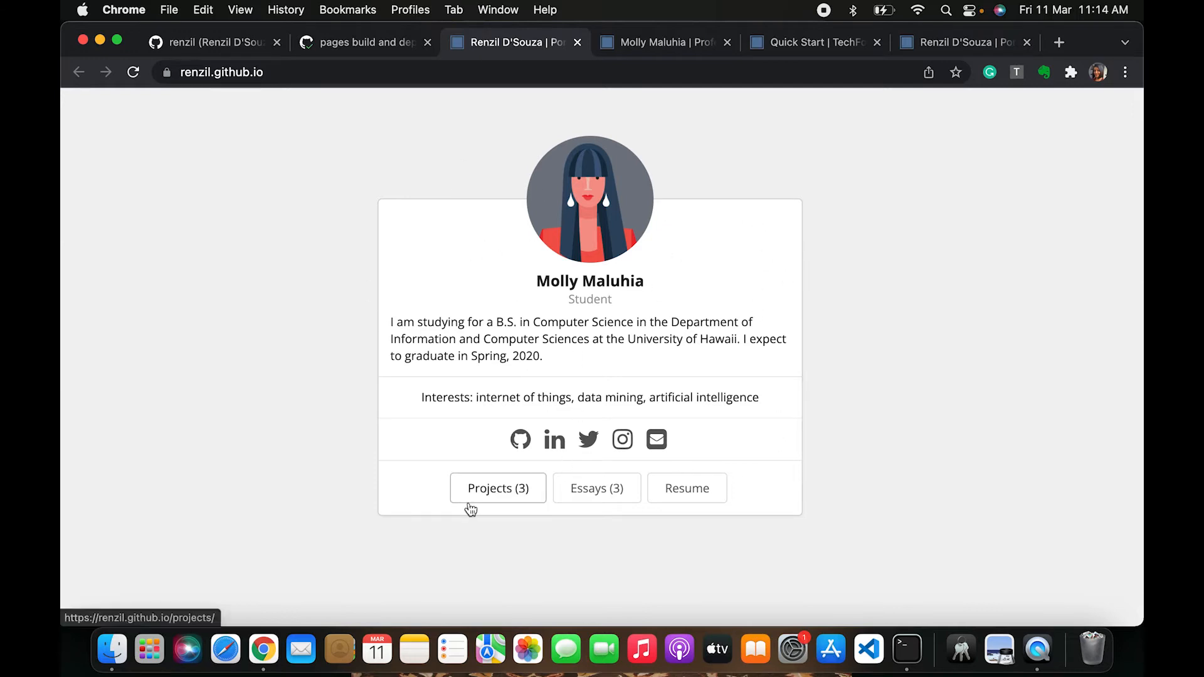
Browse the portfolio's Projects, Essays and Resume pages, then return to the home page
click(505, 493)
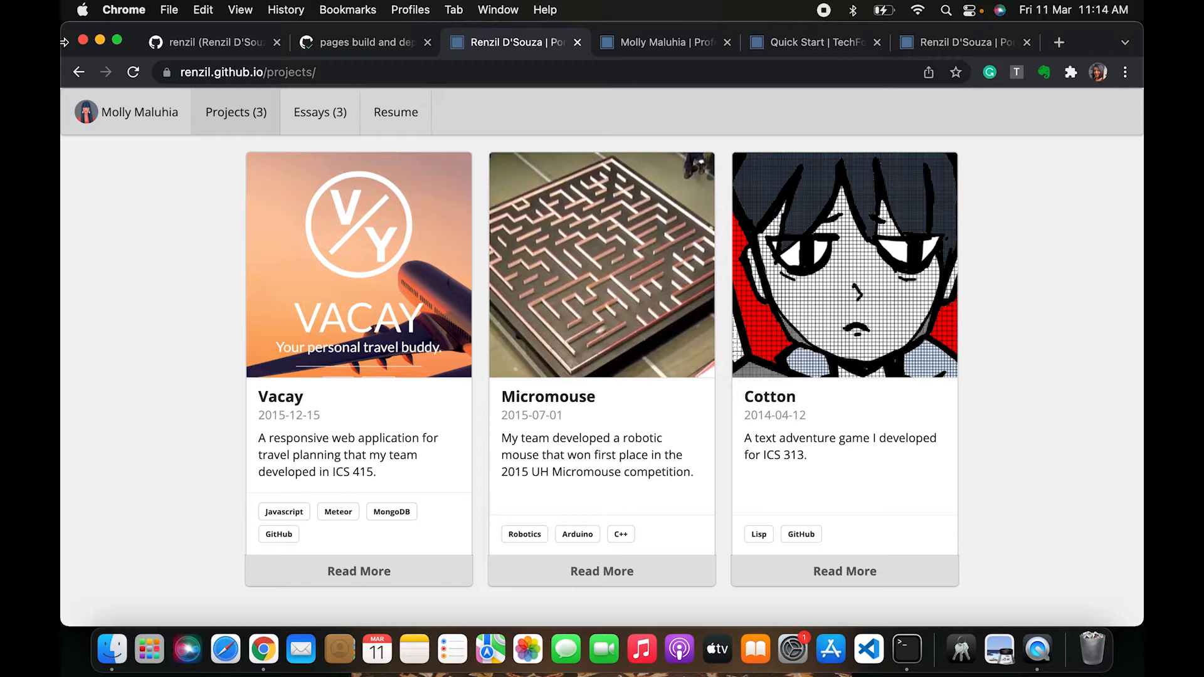
click(78, 72)
click(613, 493)
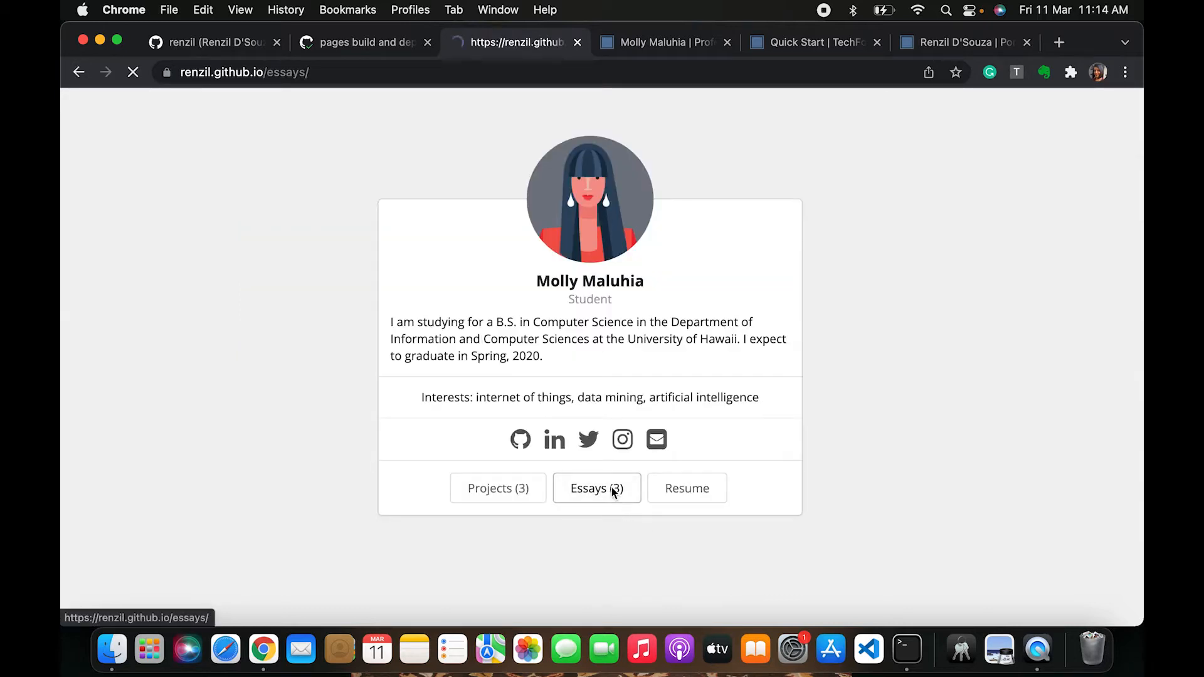
click(78, 72)
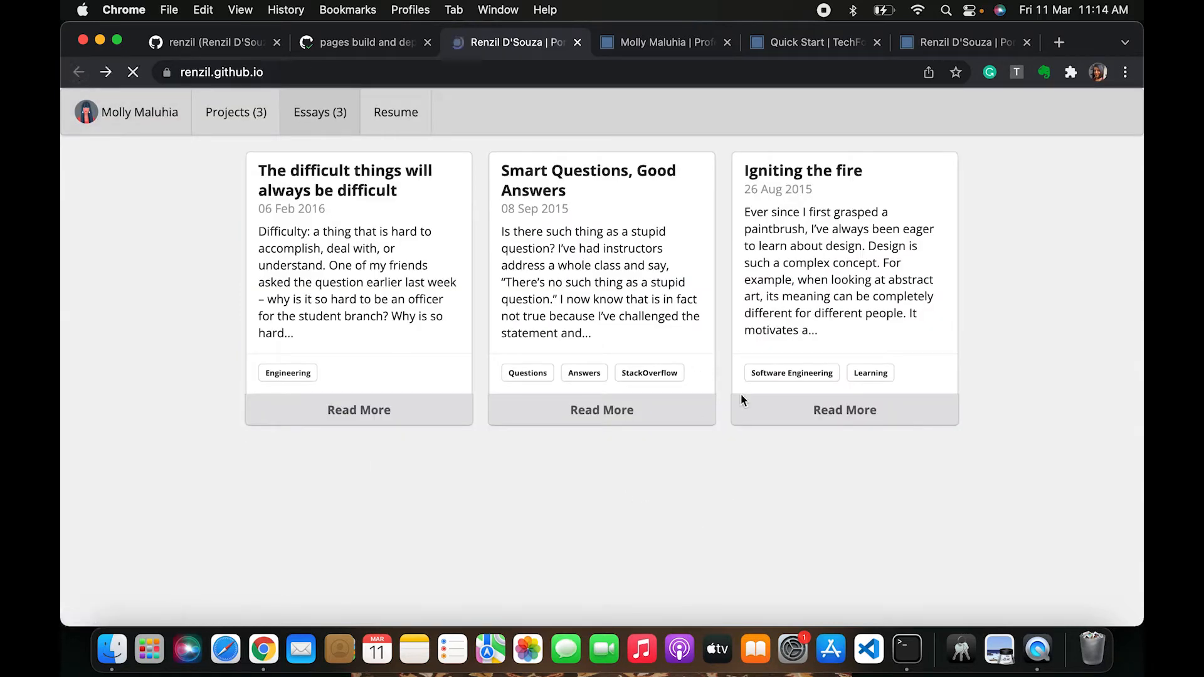
click(690, 488)
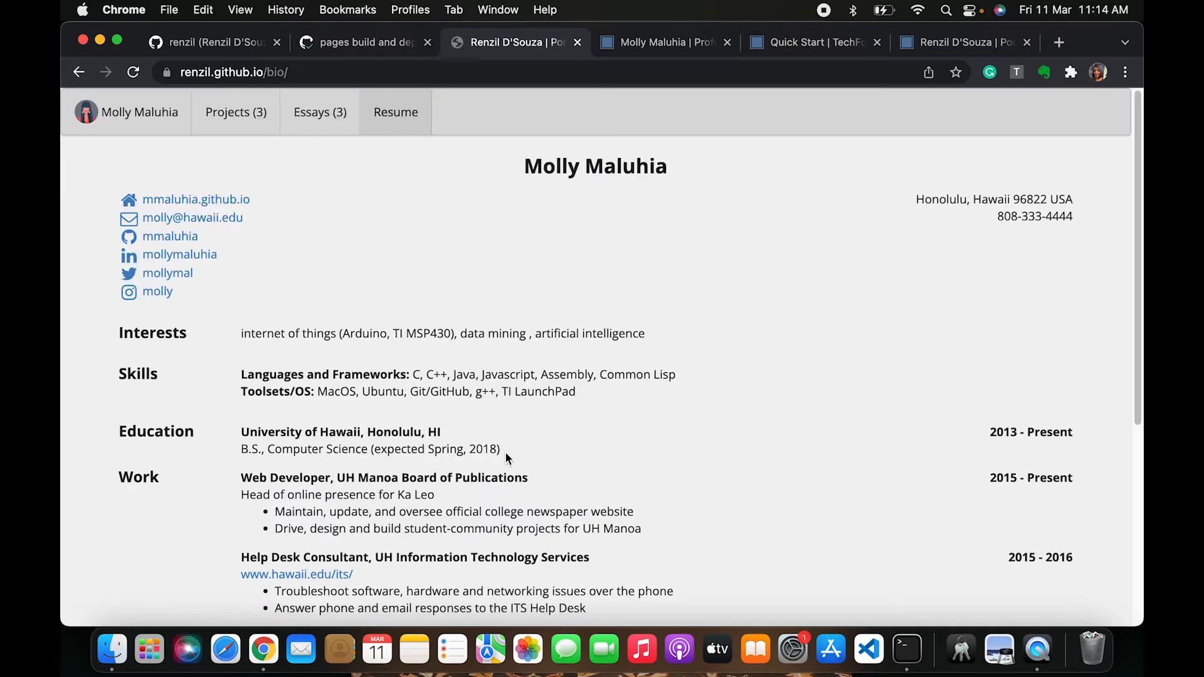
scroll(506, 452, down, 10)
scroll(506, 451, up, 5)
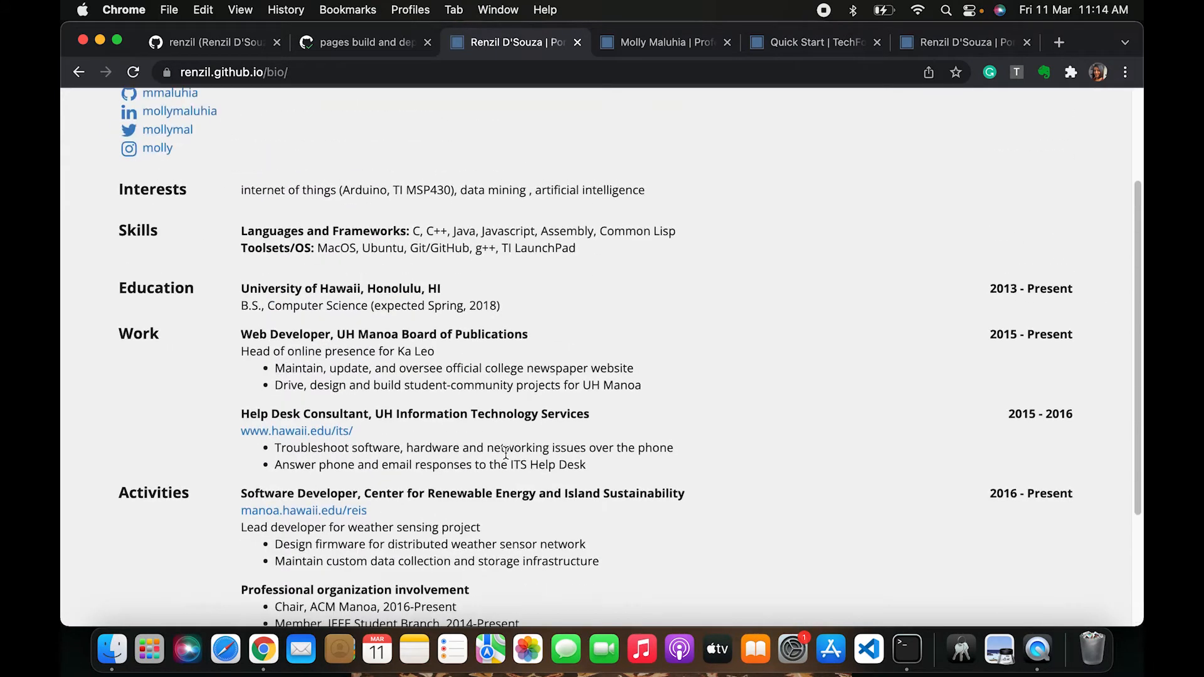
scroll(505, 452, down, 3)
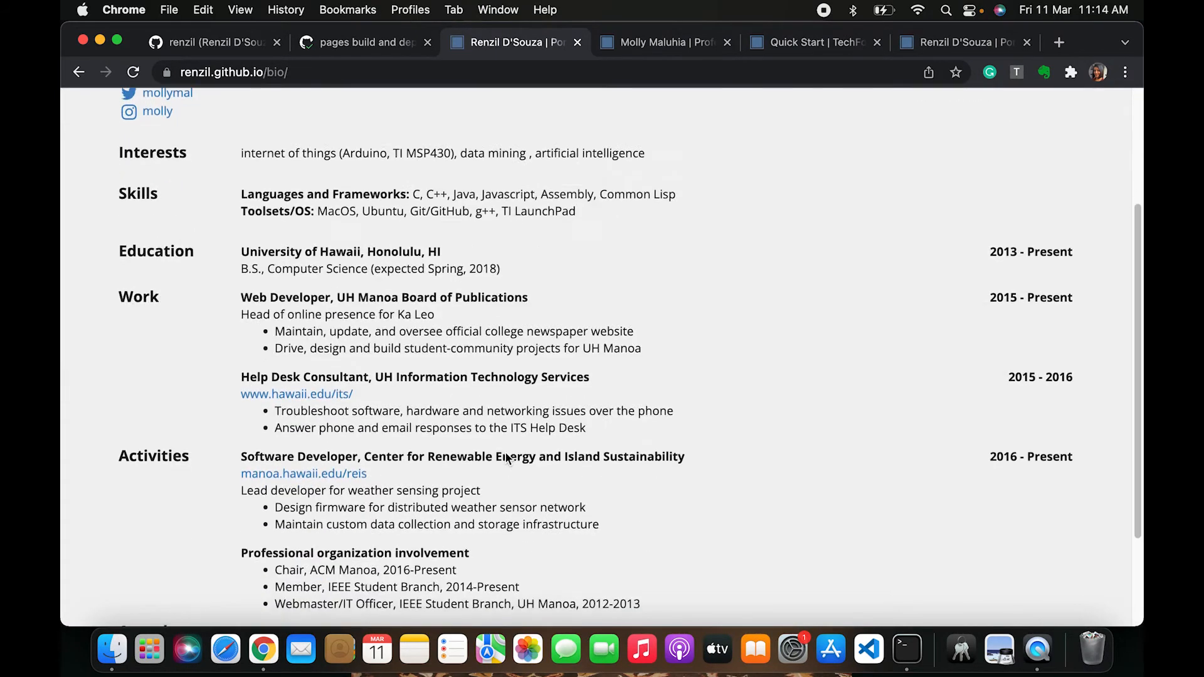
scroll(484, 466, up, 3)
click(130, 108)
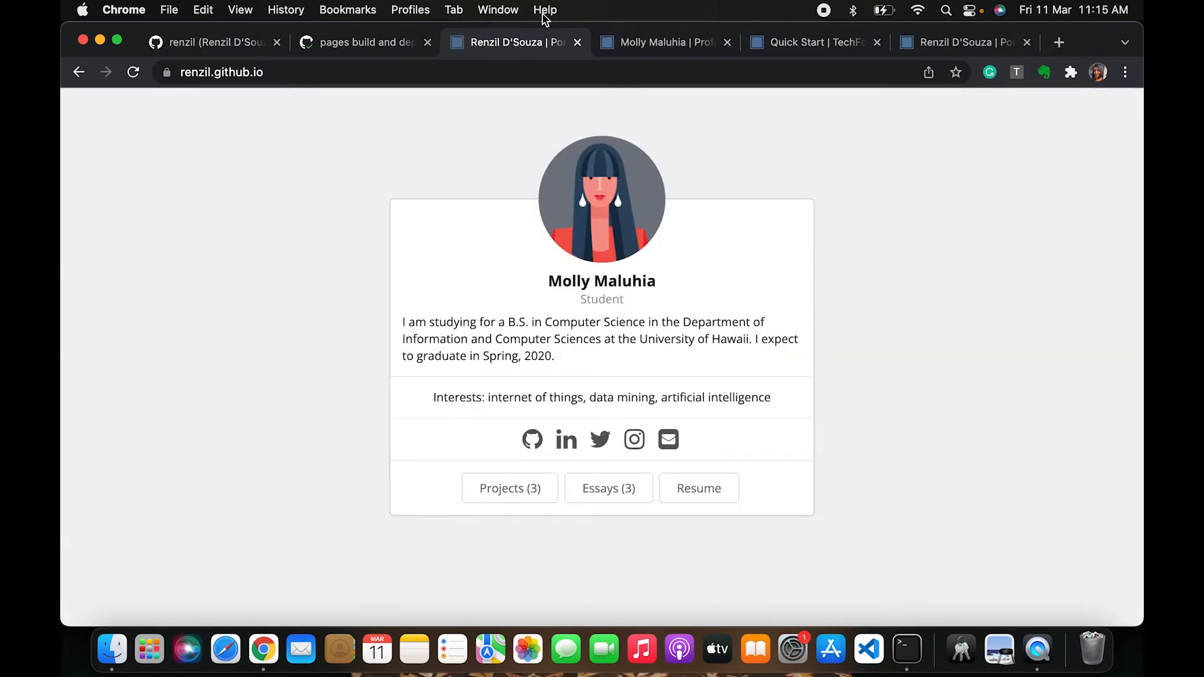
Close the portfolio tab and open the _data/bio.json file in the repository
click(577, 42)
click(577, 42)
scroll(377, 504, up, 5)
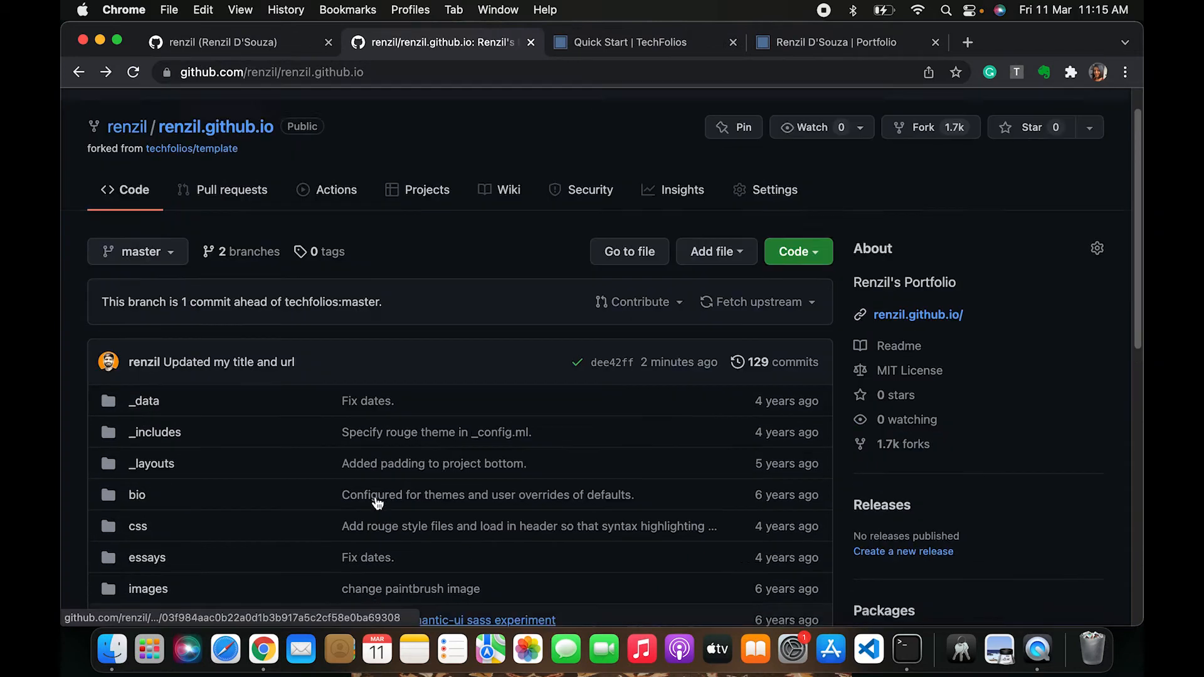
scroll(150, 495, down, 3)
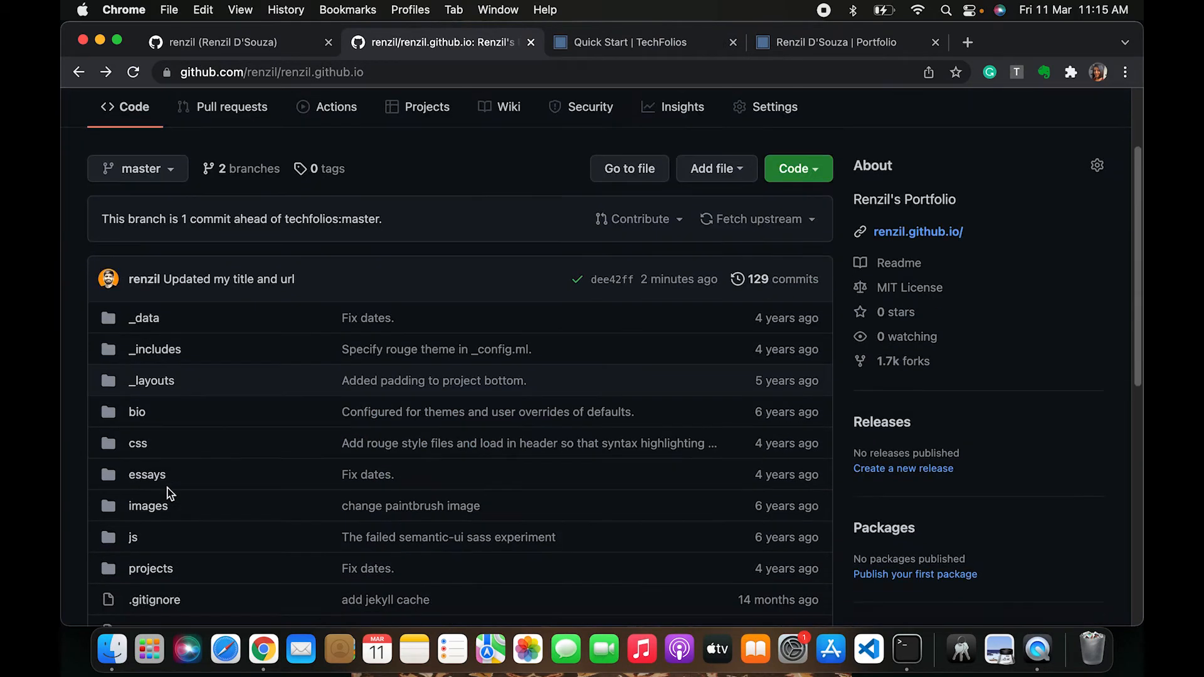
click(146, 320)
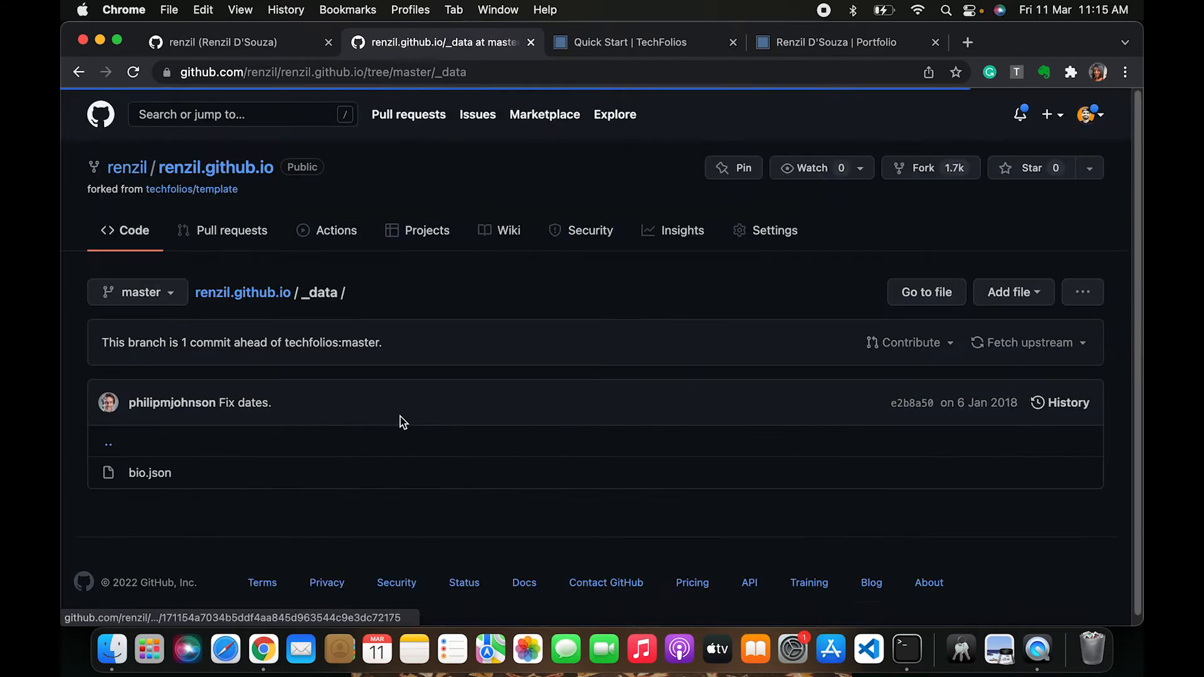
click(156, 480)
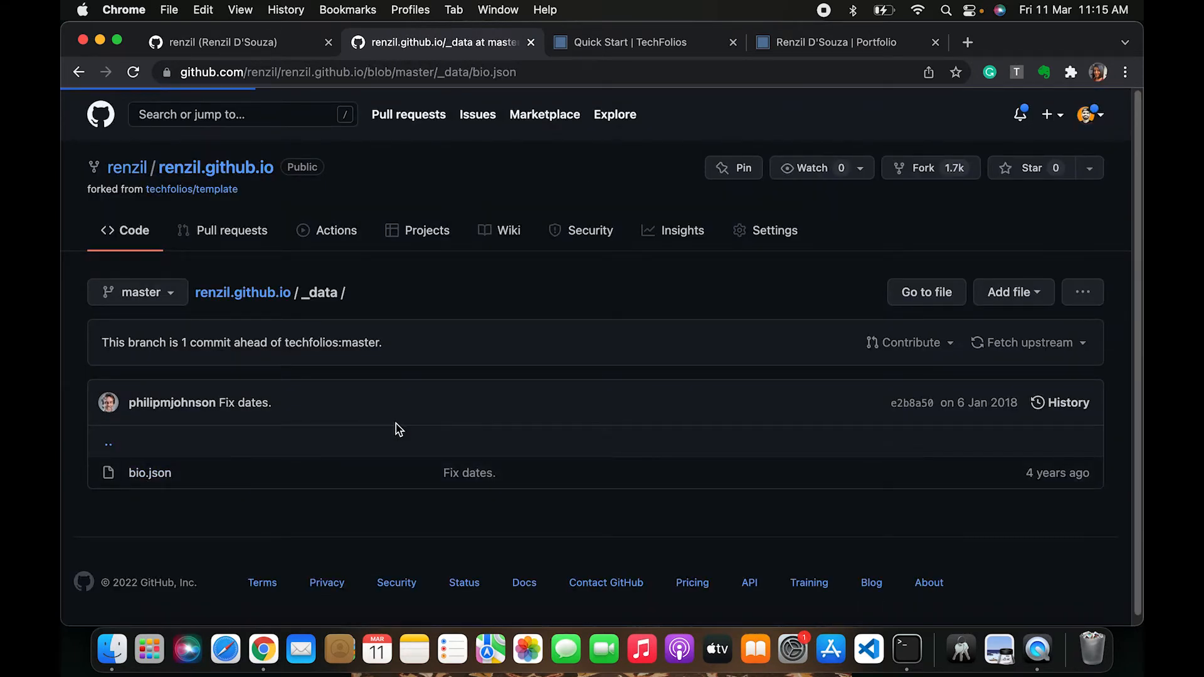
Scroll through bio.json to review its basics, location and profiles fields
scroll(398, 431, down, 3)
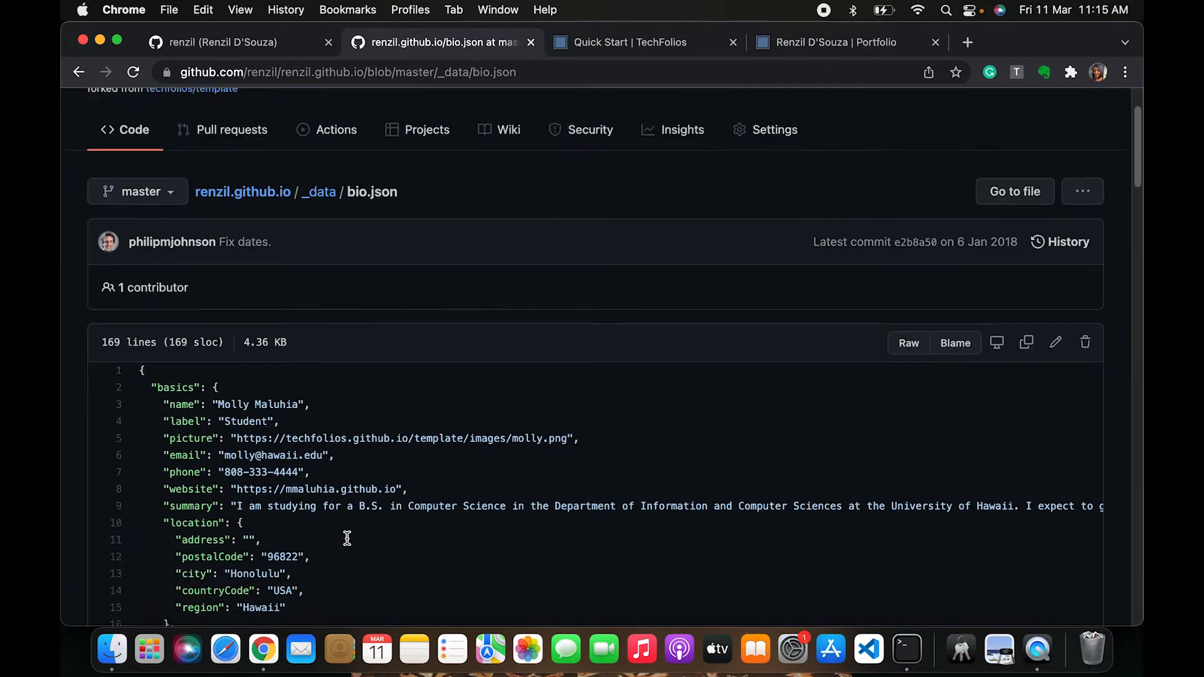
scroll(347, 538, down, 3)
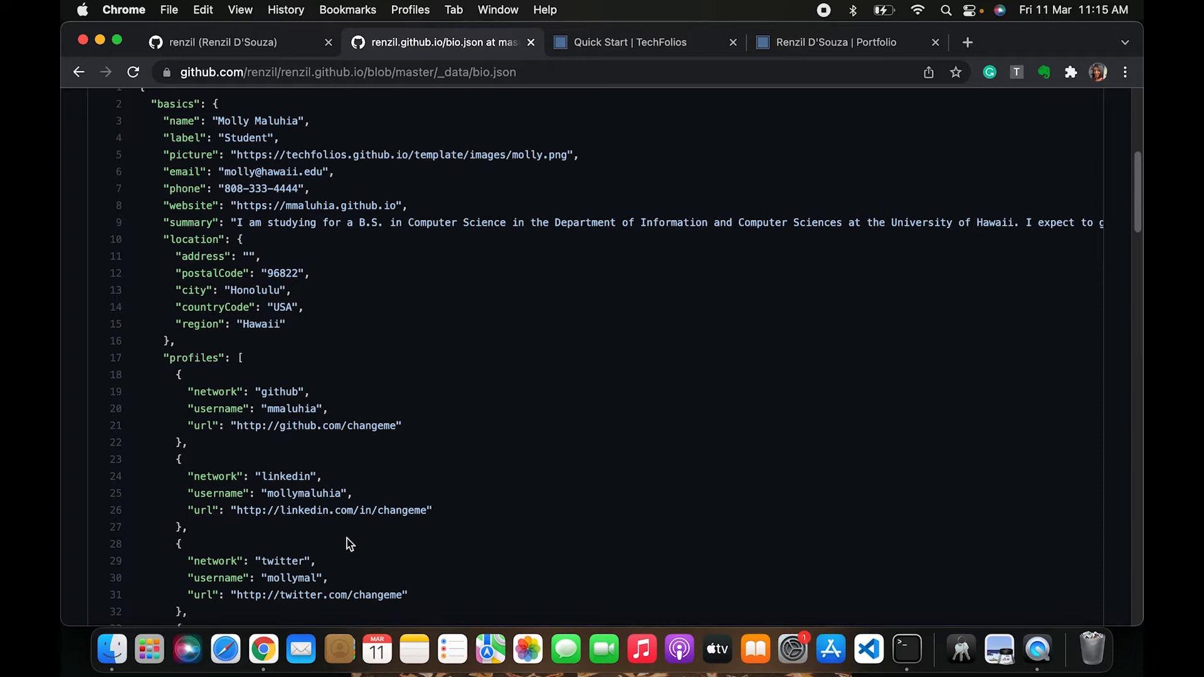
scroll(349, 544, up, 3)
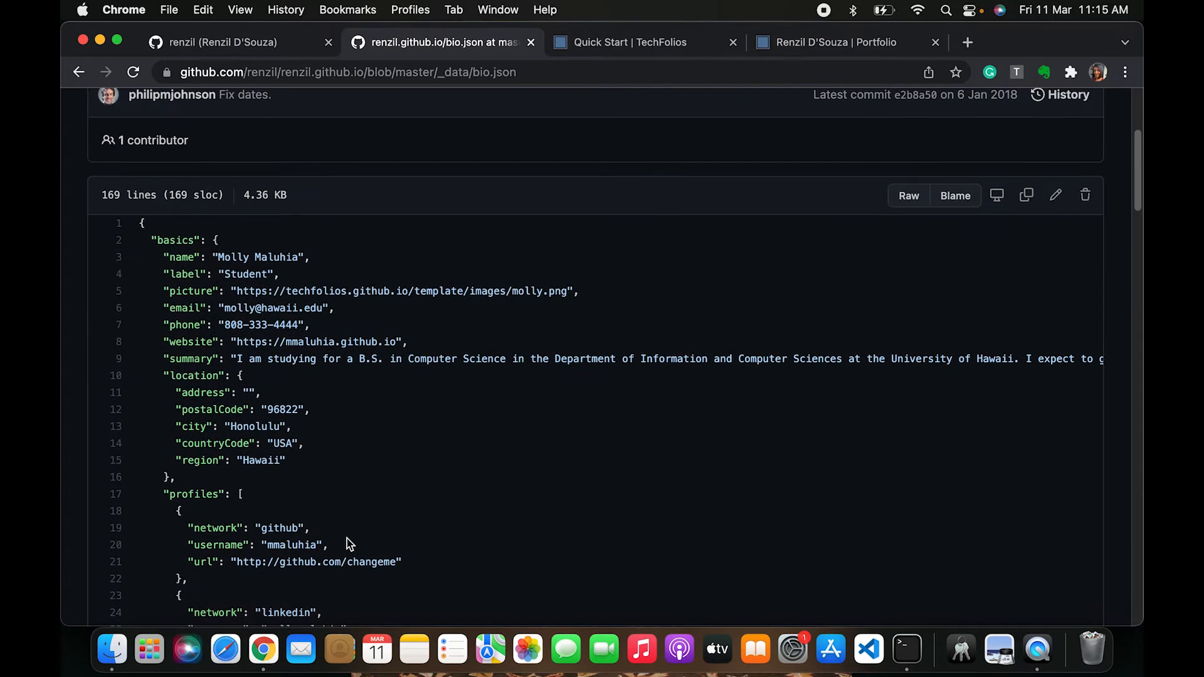
scroll(349, 544, up, 2)
scroll(350, 544, down, 1)
scroll(349, 544, down, 3)
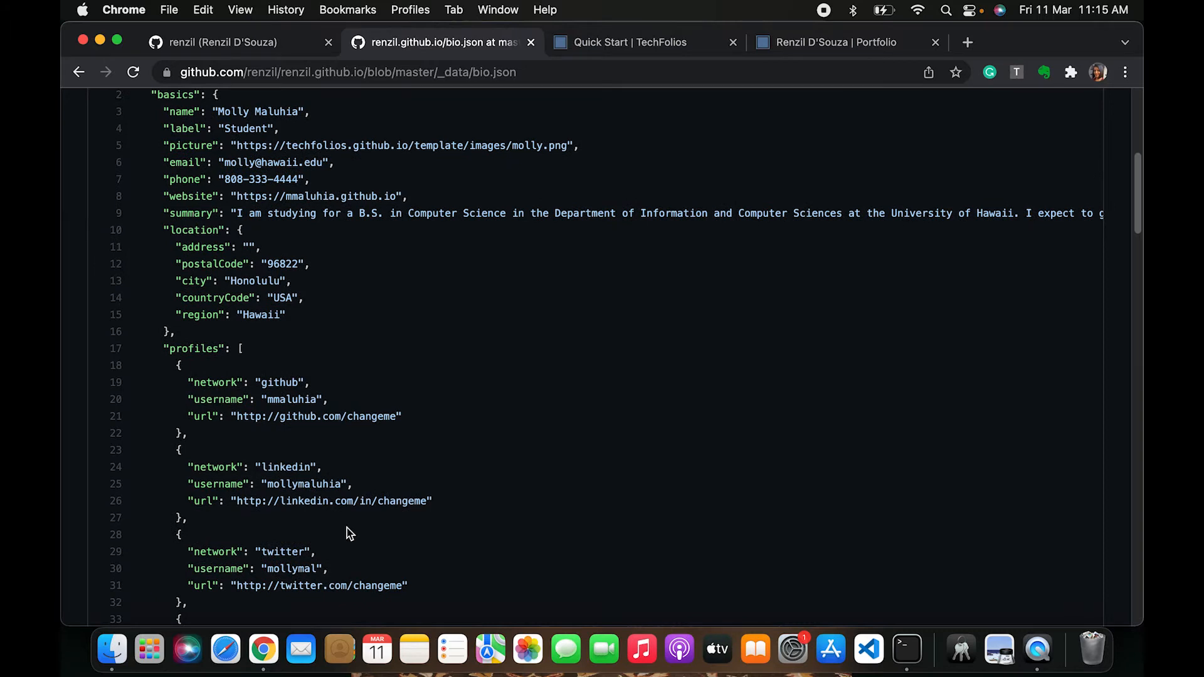
scroll(349, 534, up, 6)
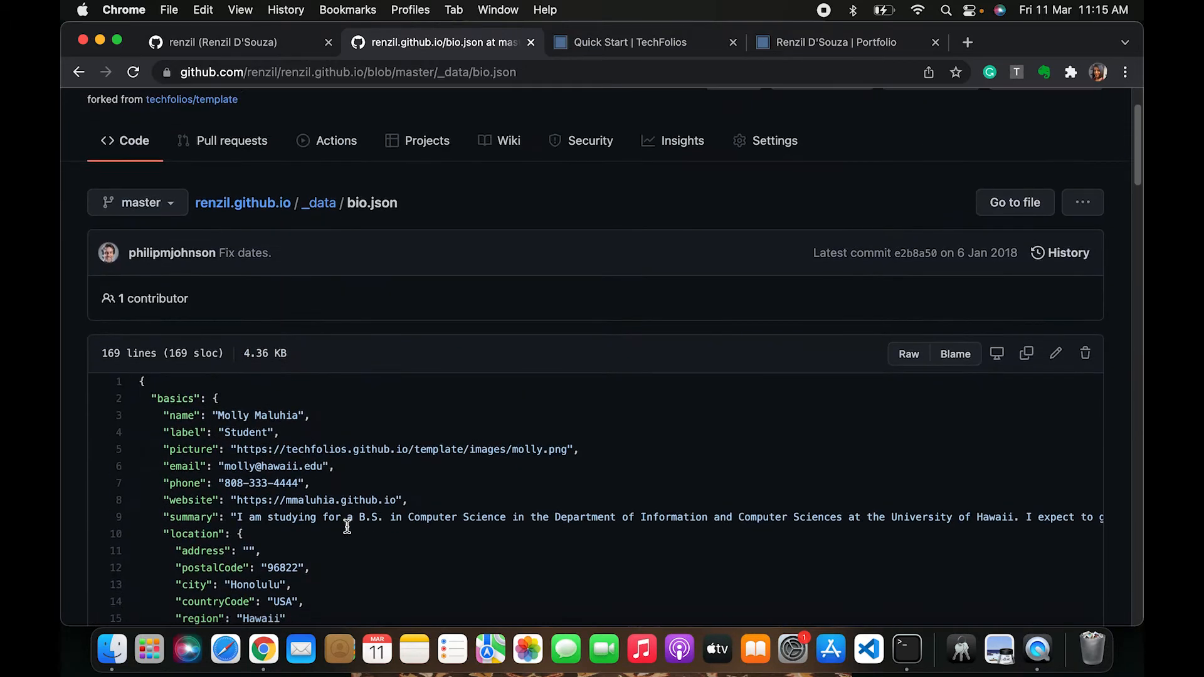
scroll(347, 527, down, 1)
scroll(348, 518, down, 2)
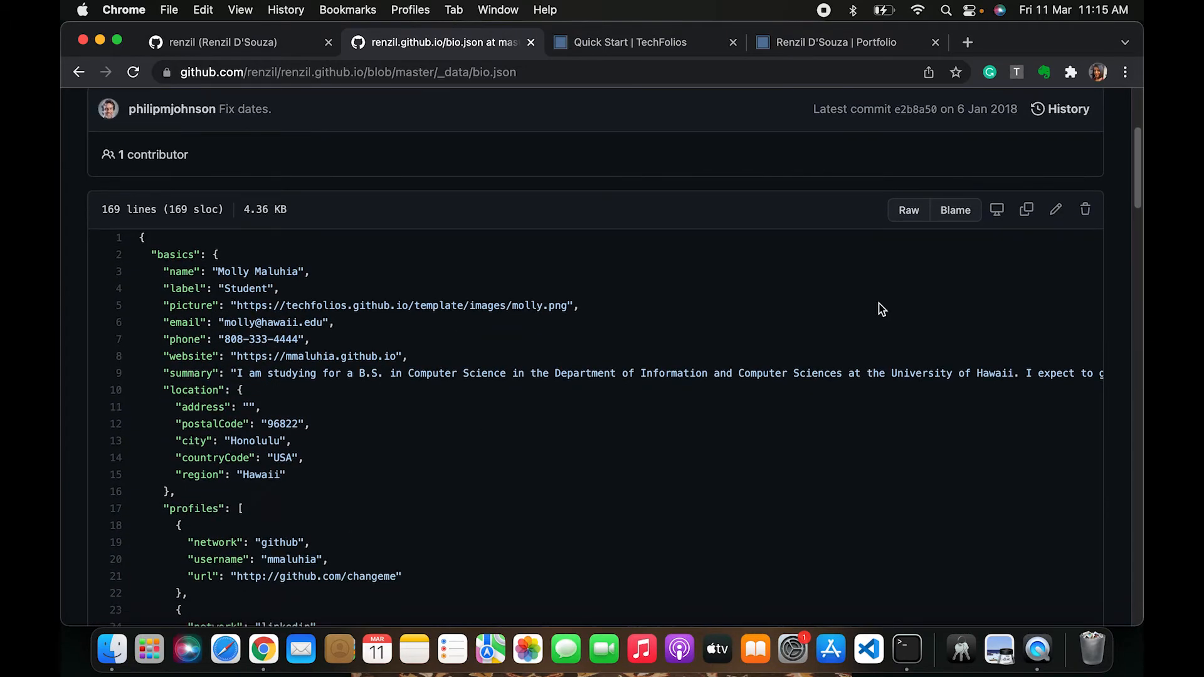
Open bio.json in the web editor and highlight the name and basics entries to examine them
click(1055, 212)
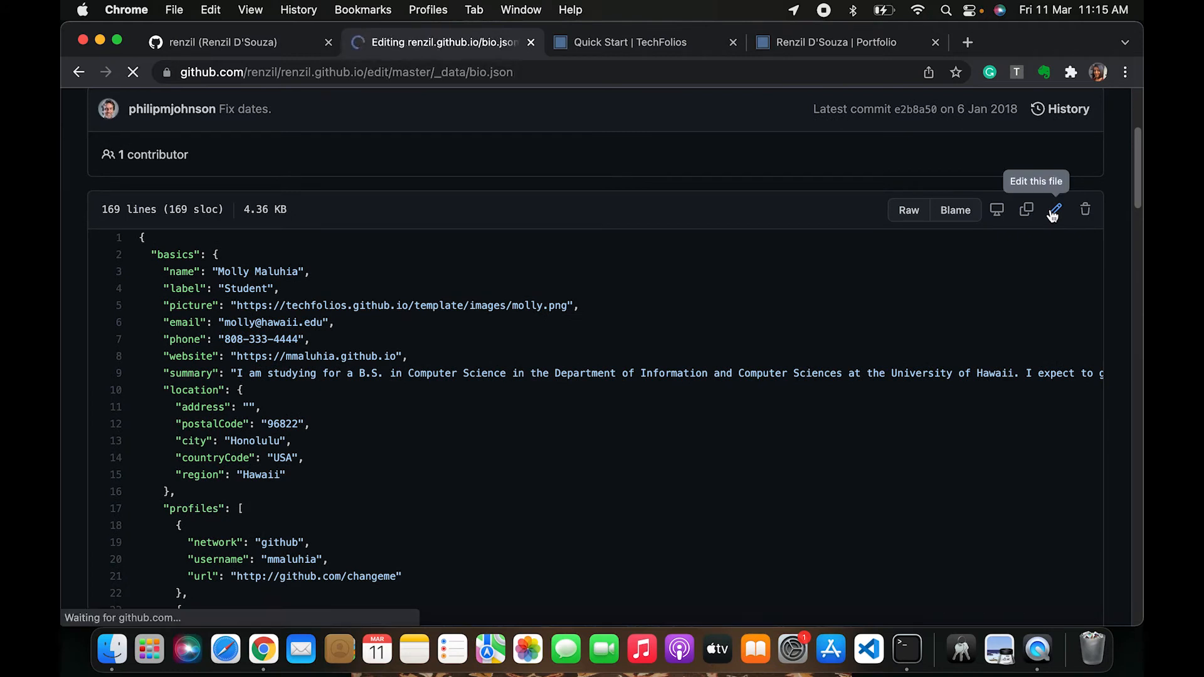
scroll(282, 417, down, 2)
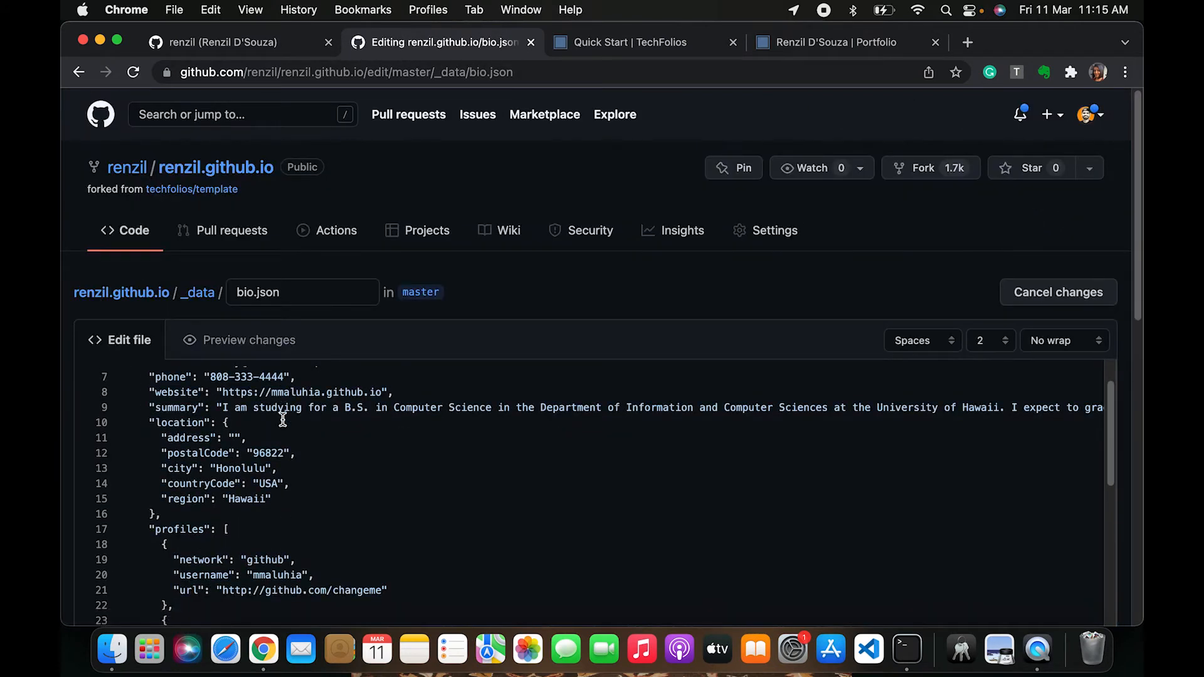
scroll(282, 418, up, 2)
scroll(167, 444, down, 1)
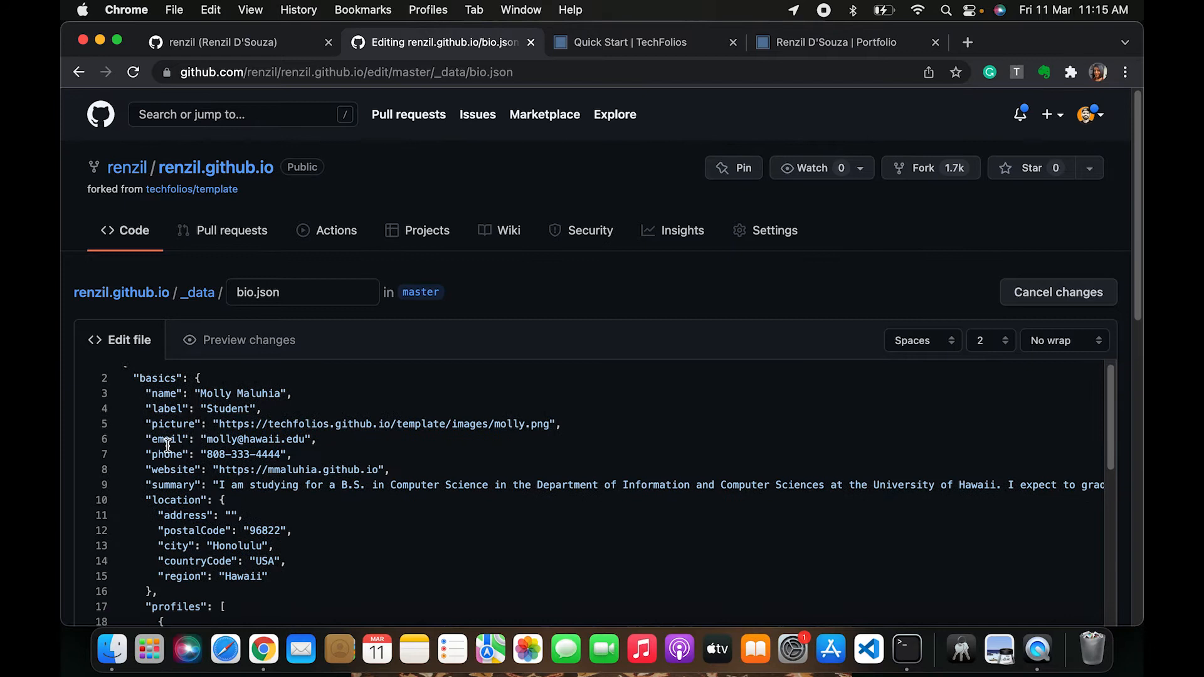
double_click(153, 391)
key(Right)
drag(151, 395, 180, 395)
key(Left)
key(Right)
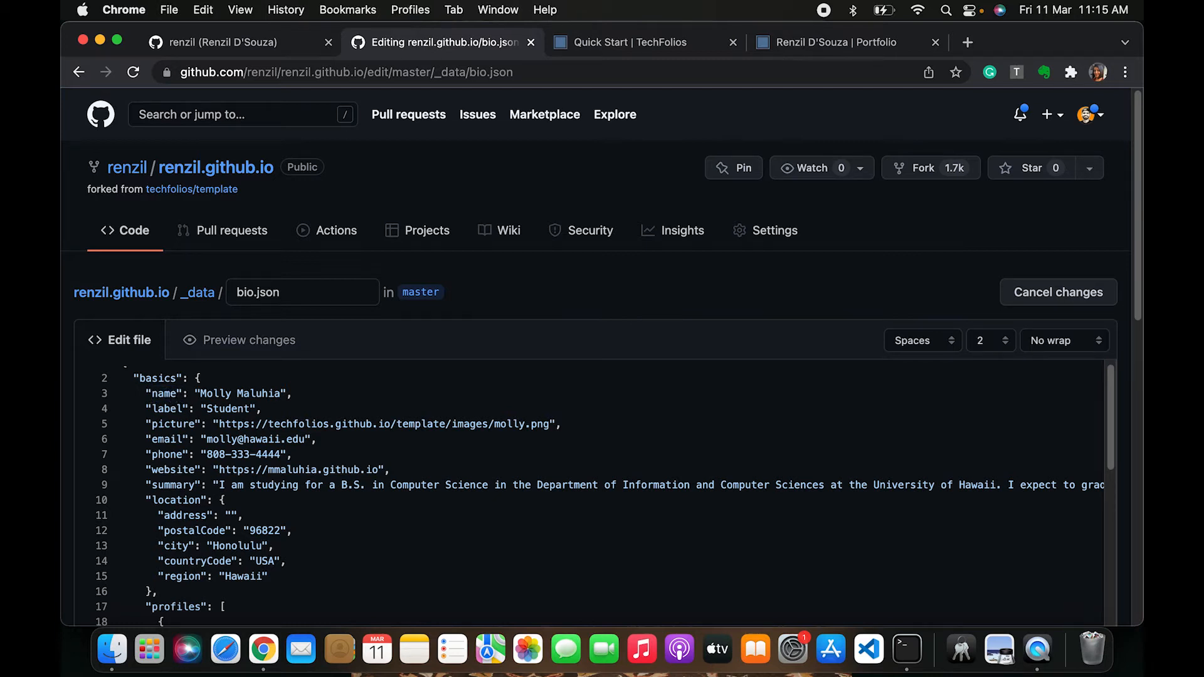
key(shift+Right)
key(shift+Right)
key(shift+Right)
key(shift+Right)
key(shift+Right)
key(shift+Right)
key(shift+Right)
click(270, 394)
drag(197, 394, 314, 396)
click(170, 398)
drag(184, 397, 333, 400)
click(207, 401)
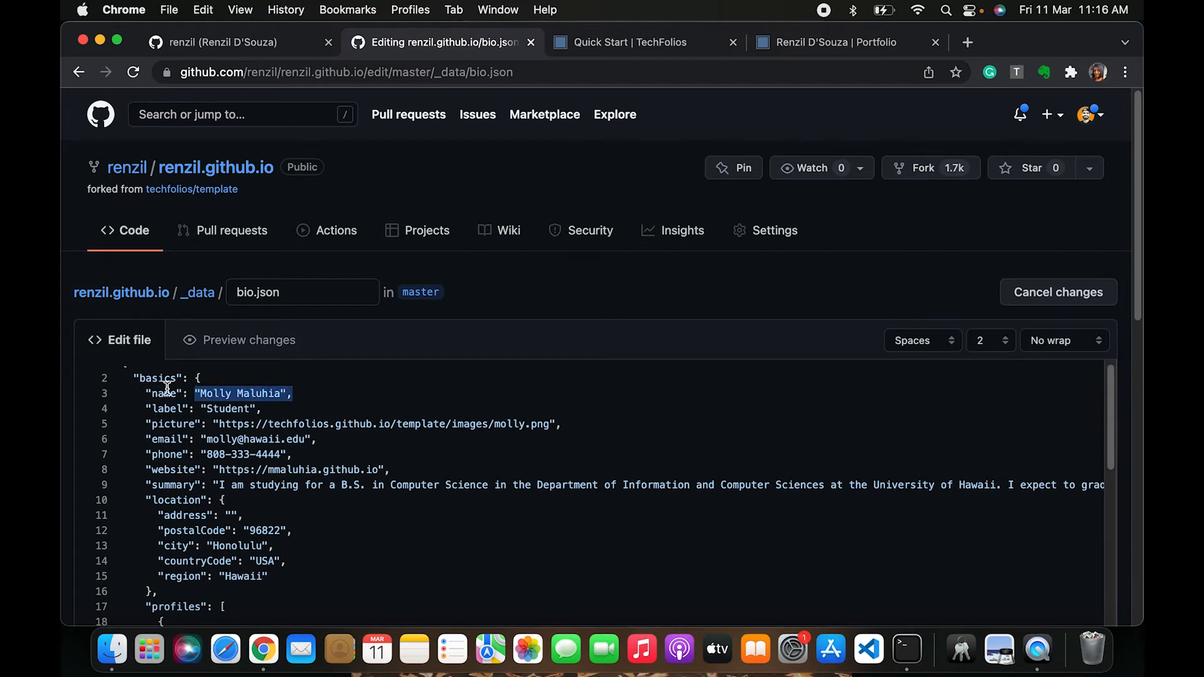
drag(126, 376, 226, 383)
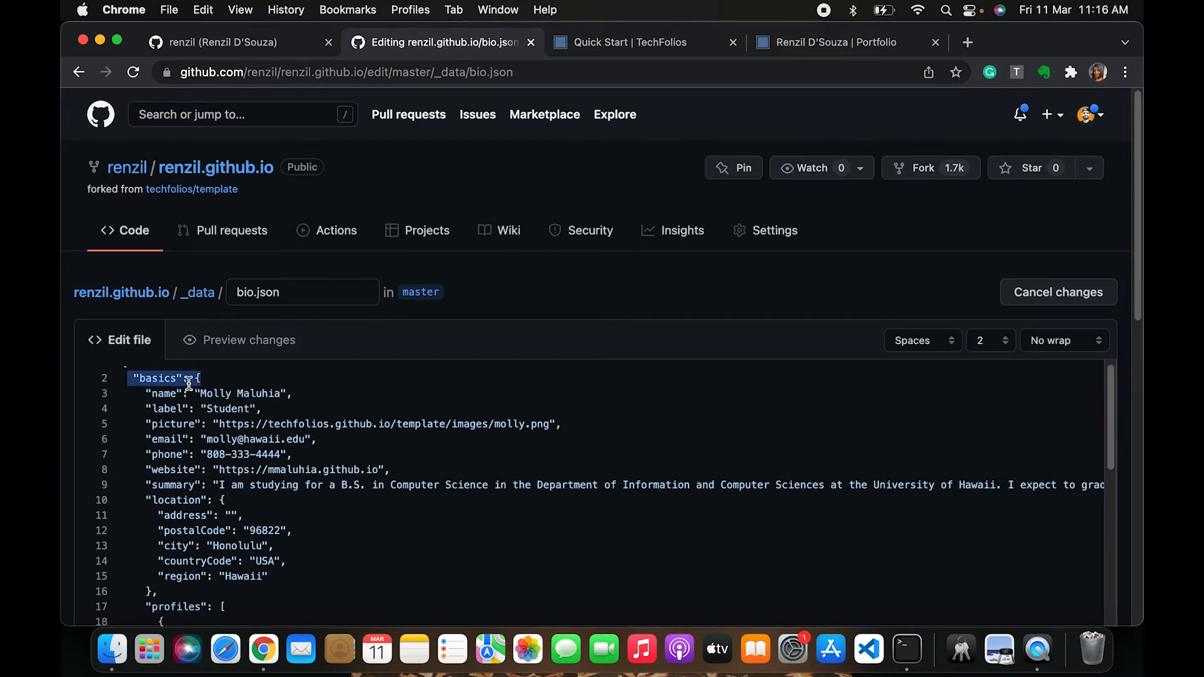
Examine the basics, location and profiles sections in the editor, then cancel the edit
scroll(183, 399, up, 1)
drag(126, 394, 183, 393)
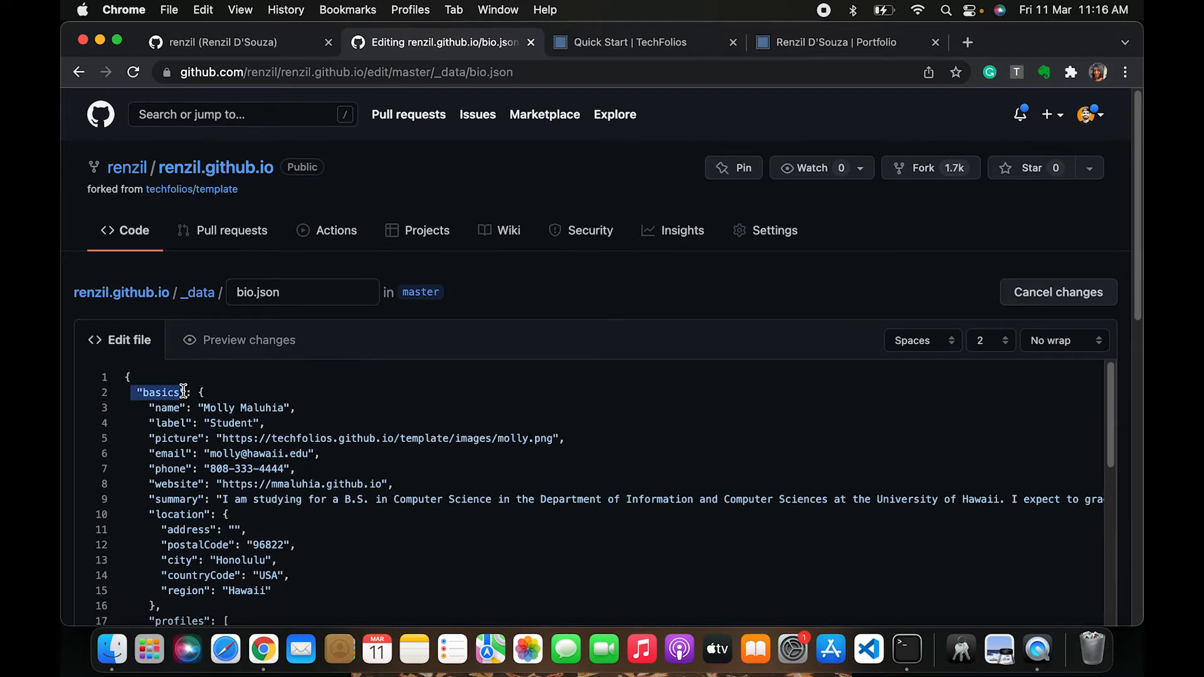
click(198, 391)
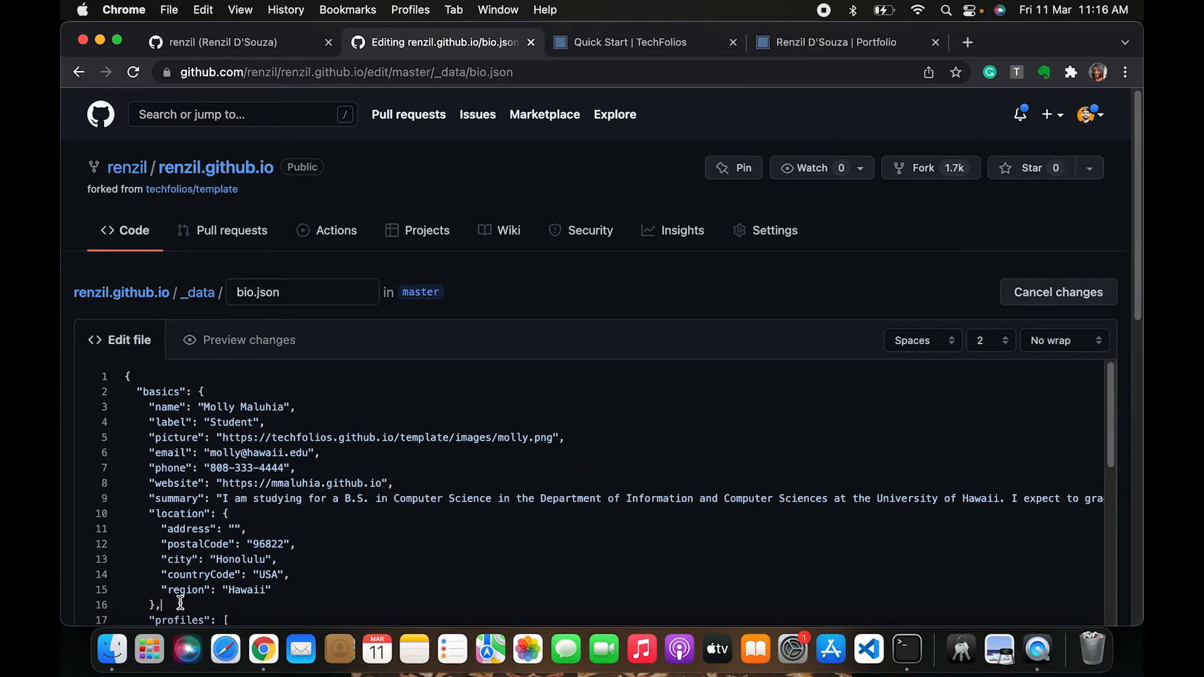
drag(152, 596, 201, 391)
click(201, 391)
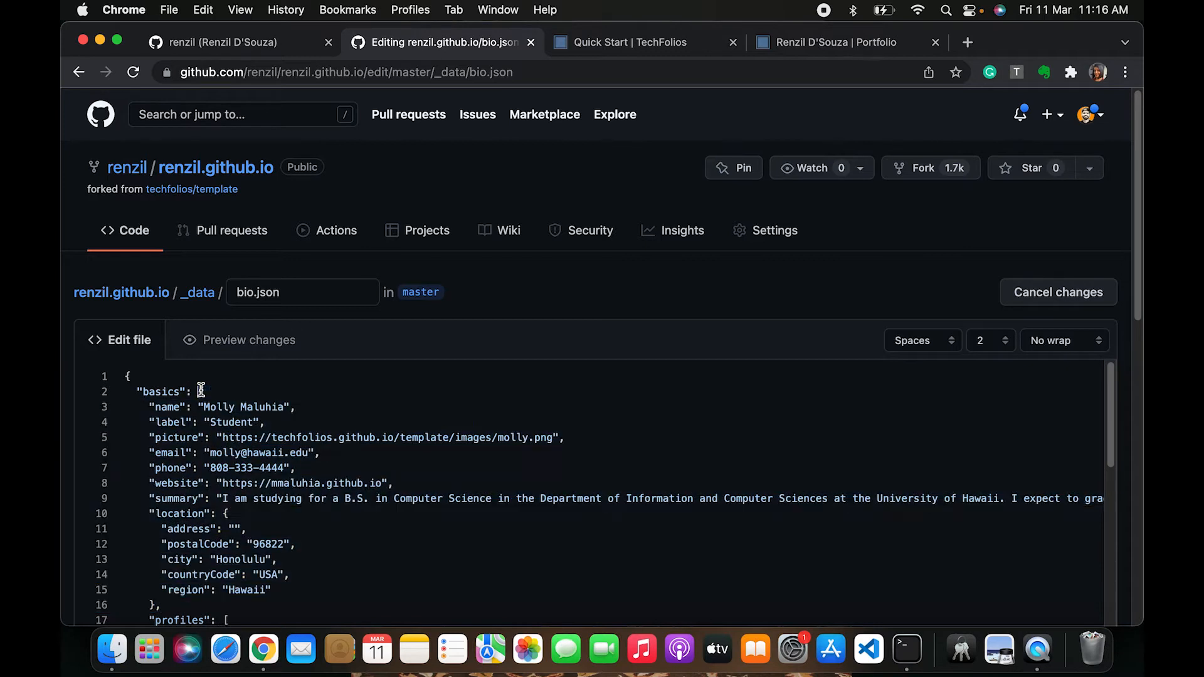
double_click(162, 392)
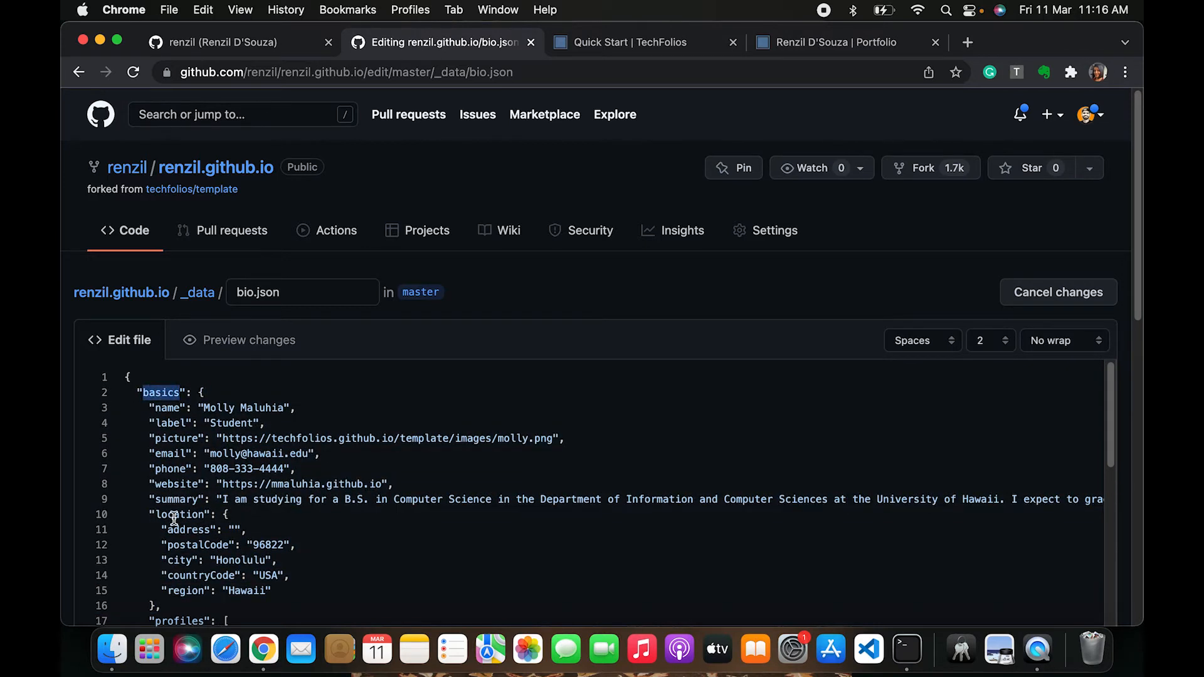
scroll(207, 486, down, 1)
scroll(224, 482, down, 8)
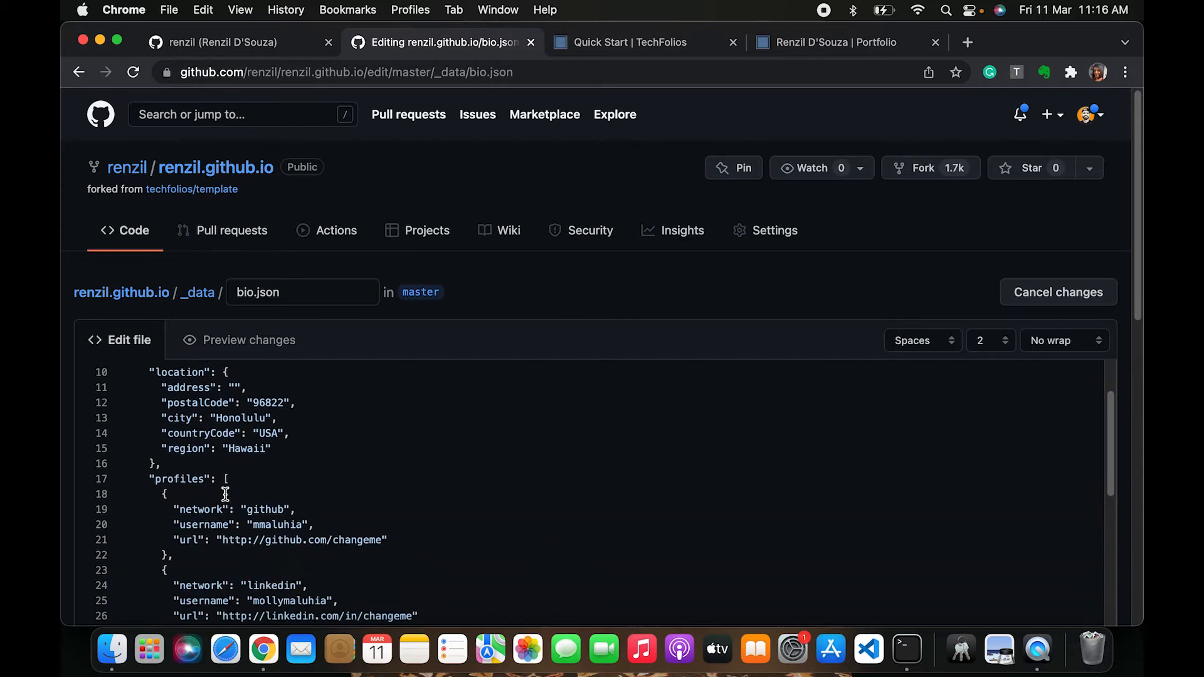
scroll(231, 422, up, 3)
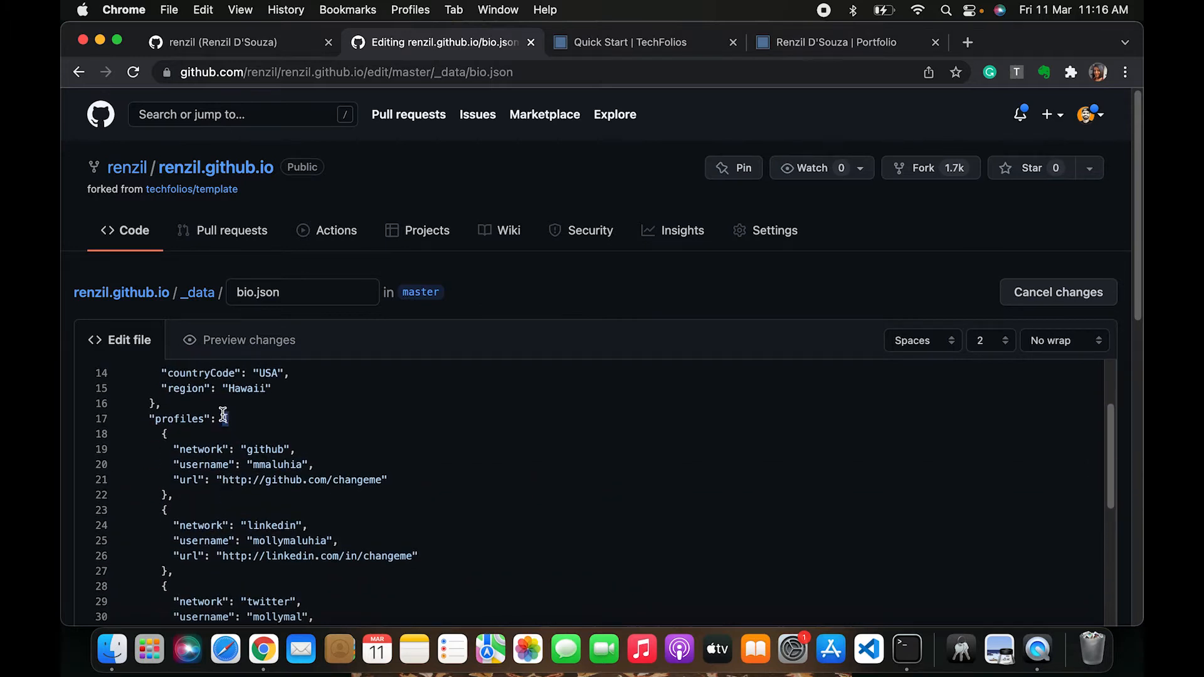
scroll(252, 434, down, 1)
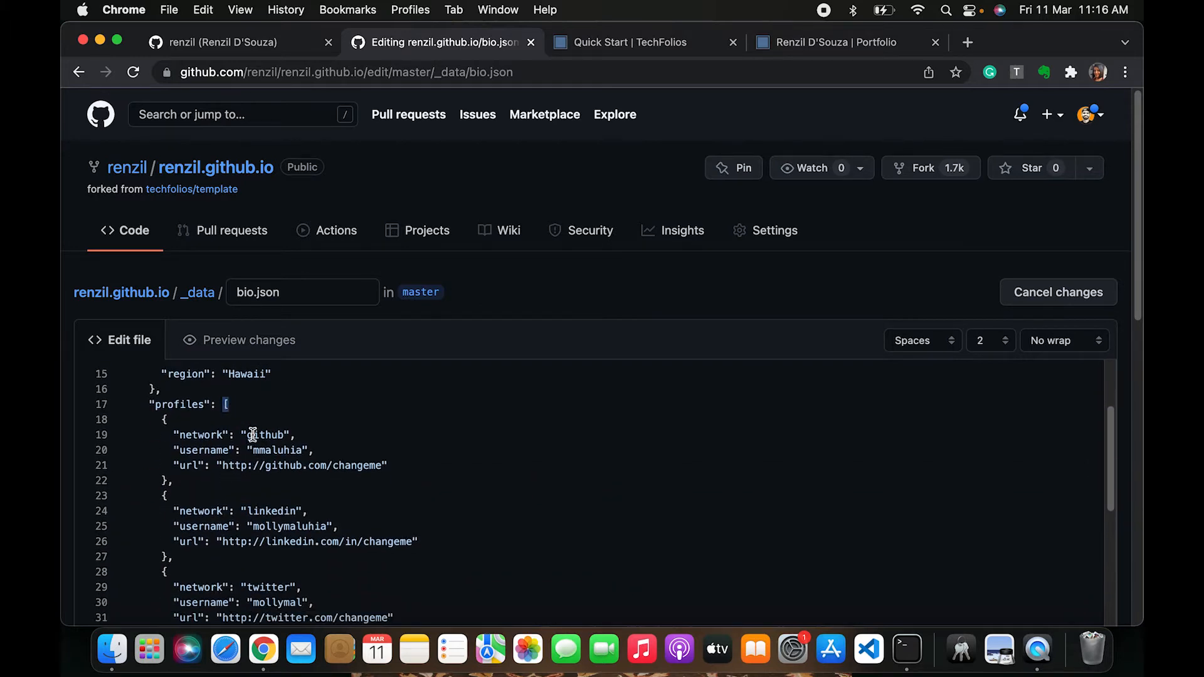
double_click(172, 406)
drag(162, 421, 187, 599)
scroll(188, 600, up, 5)
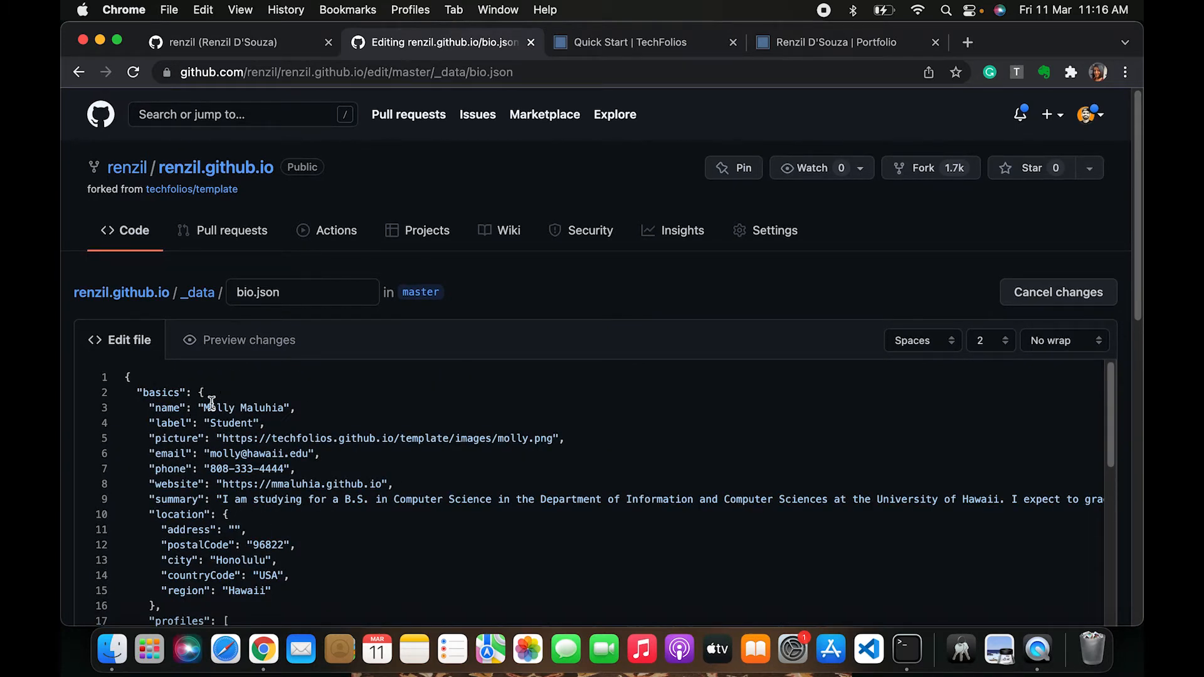
drag(203, 406, 281, 409)
click(1058, 292)
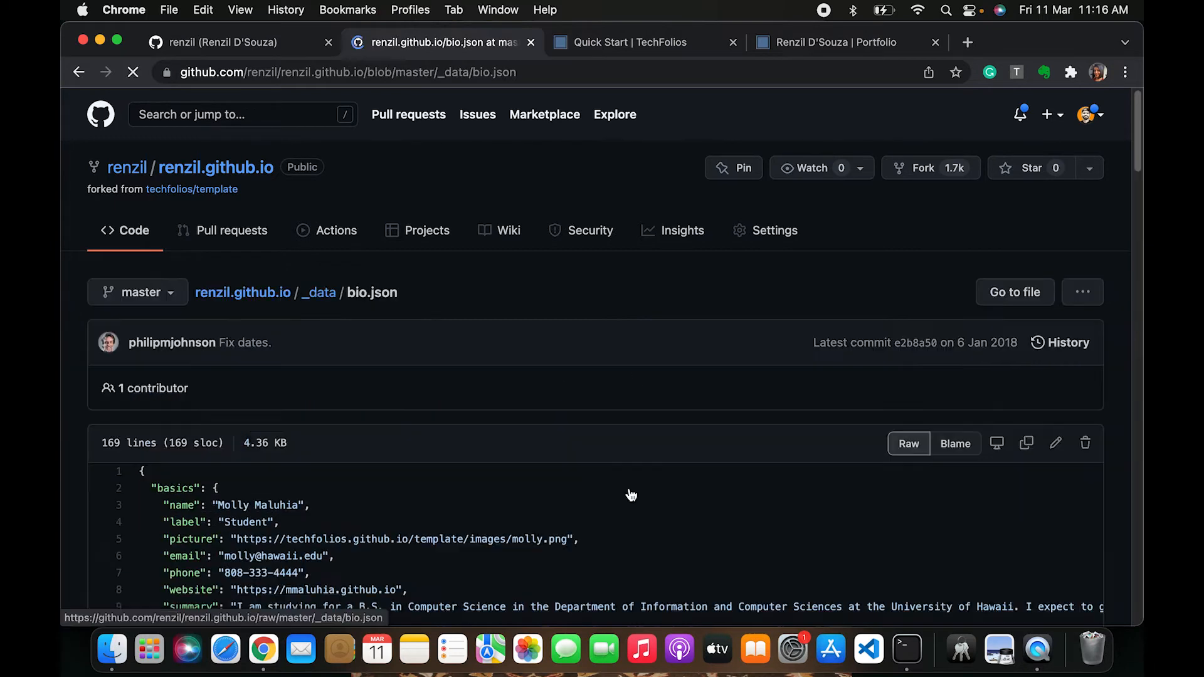
Reopen the repository's bio.json file in the web editor
scroll(622, 545, down, 3)
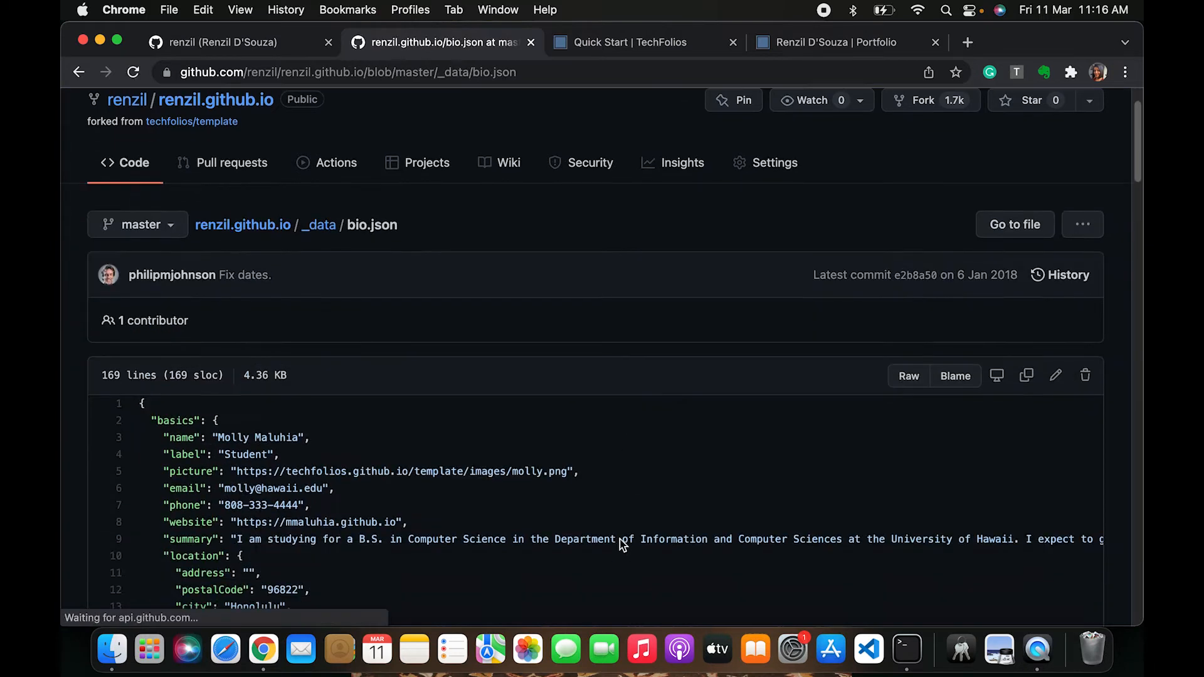
scroll(106, 366, up, 3)
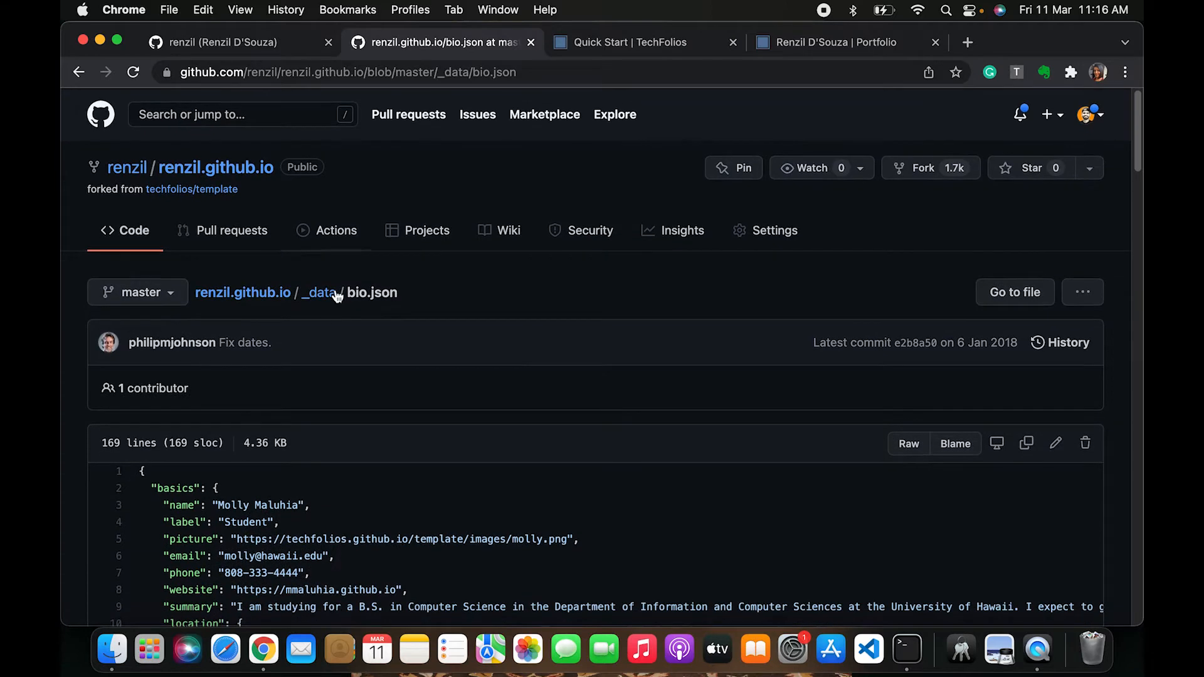
scroll(414, 433, down, 2)
scroll(577, 430, down, 3)
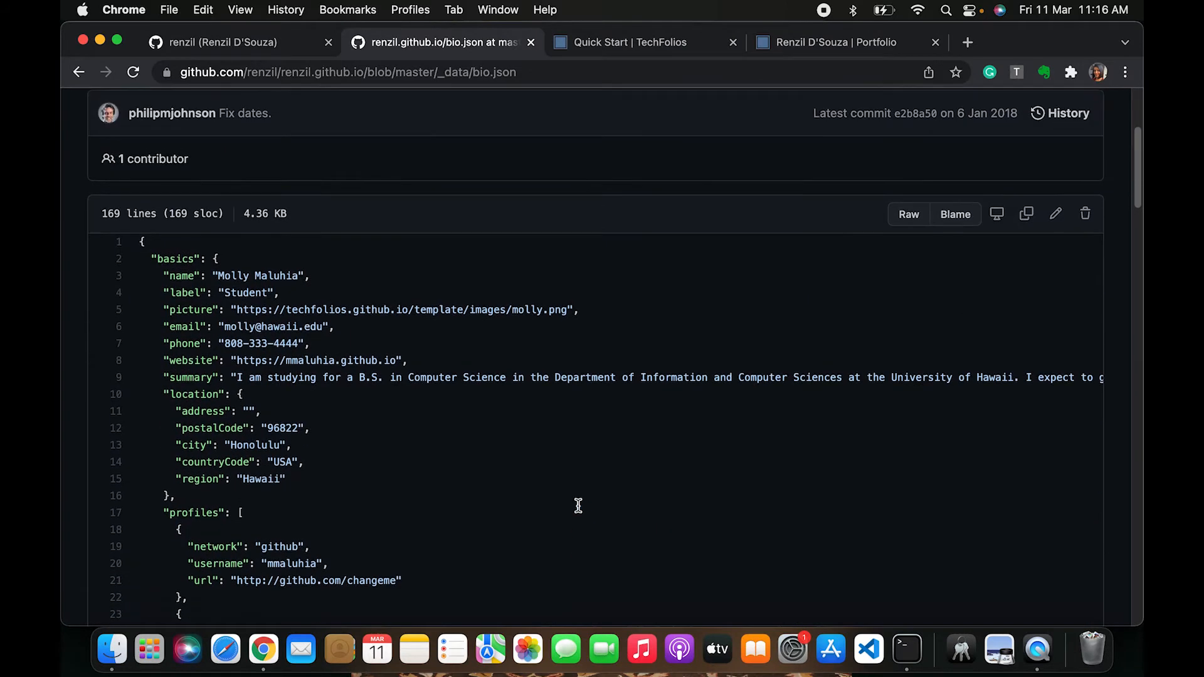
scroll(1024, 382, up, 4)
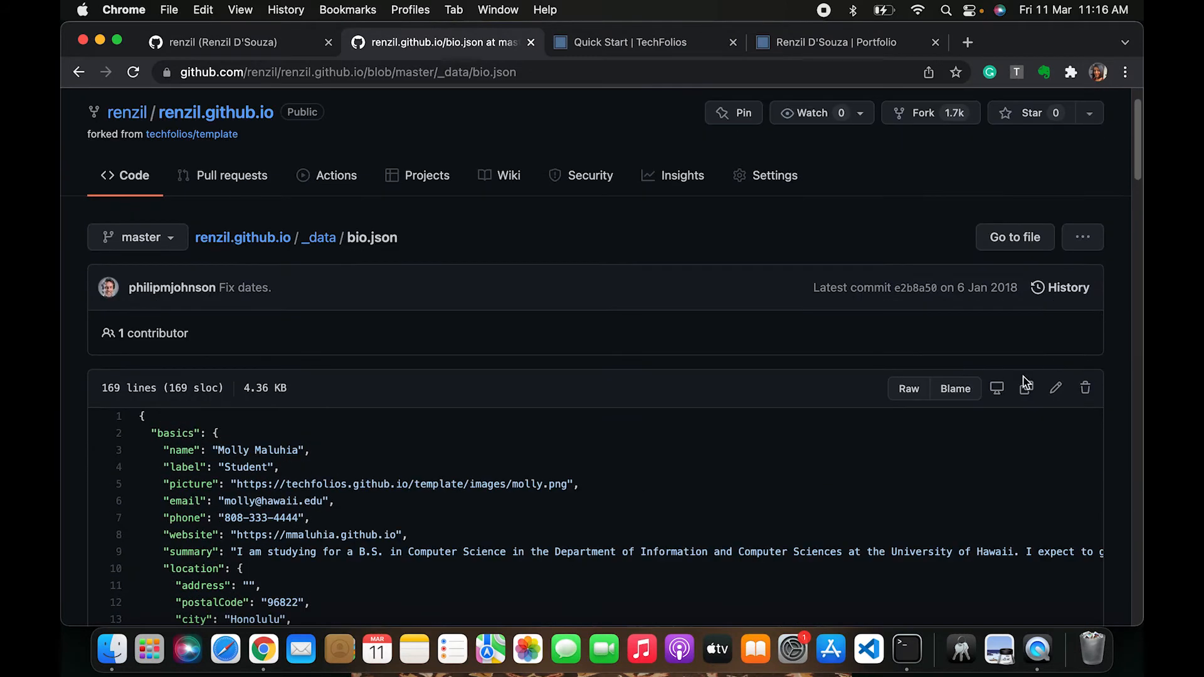
click(1057, 389)
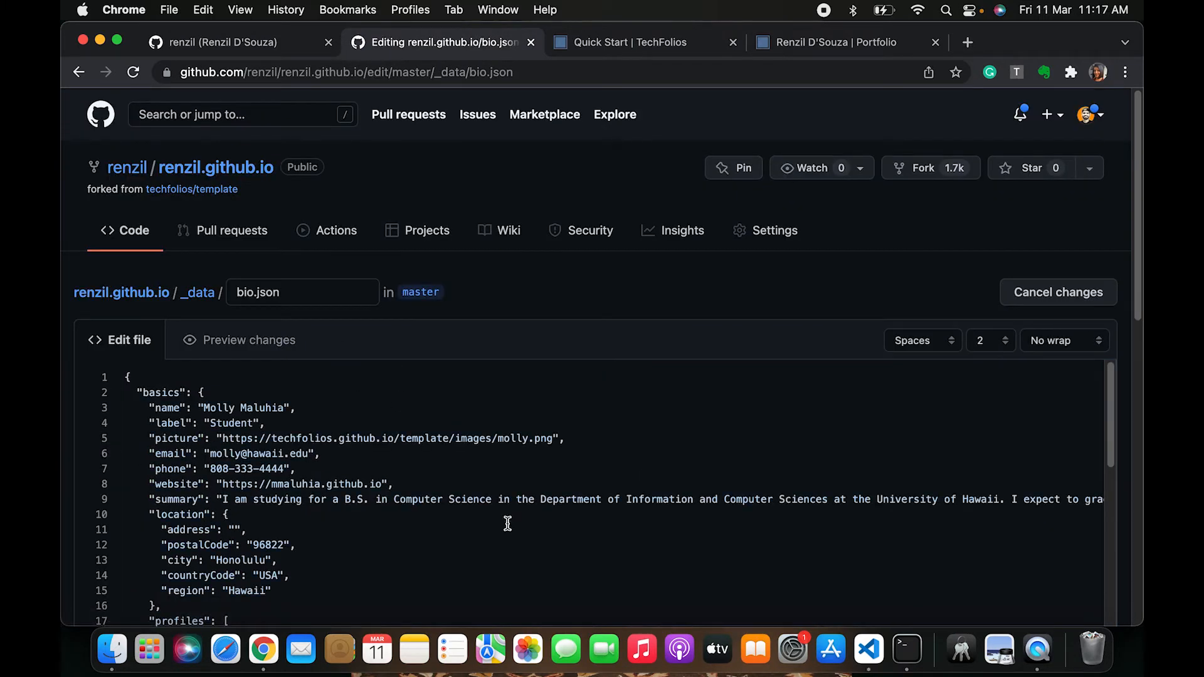
scroll(508, 523, down, 2)
scroll(508, 524, up, 2)
scroll(509, 523, down, 1)
scroll(509, 524, up, 1)
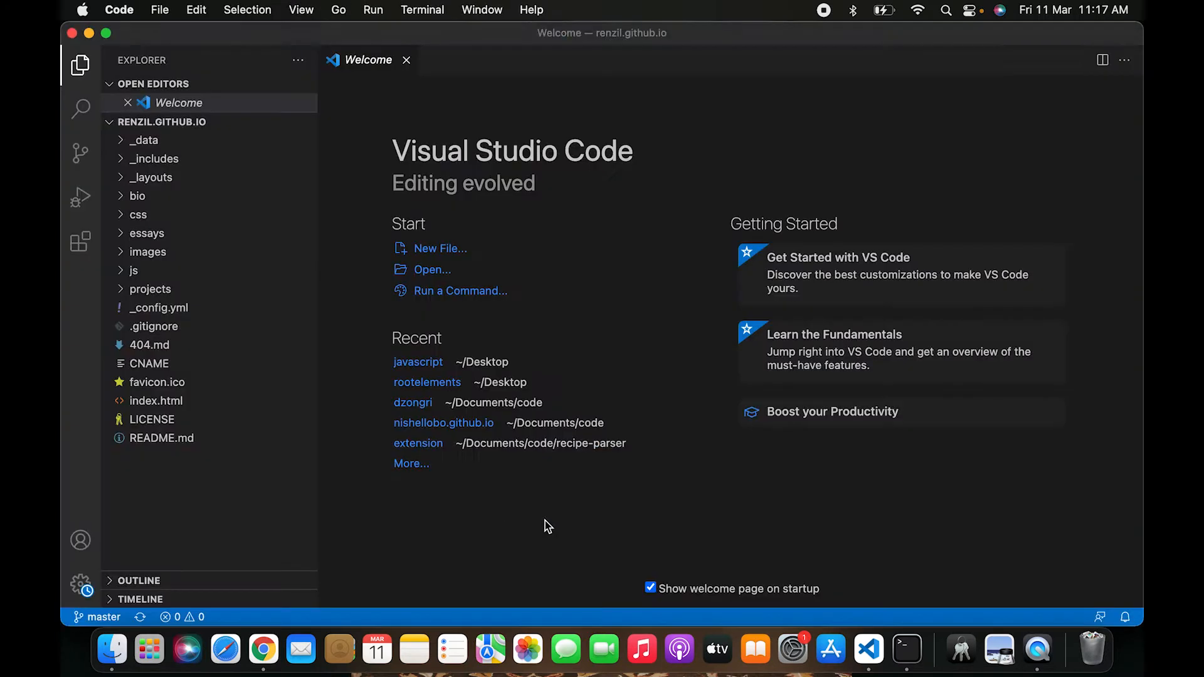
Switch to Visual Studio Code, open the local _data/bio.json and copy its entire contents
click(121, 141)
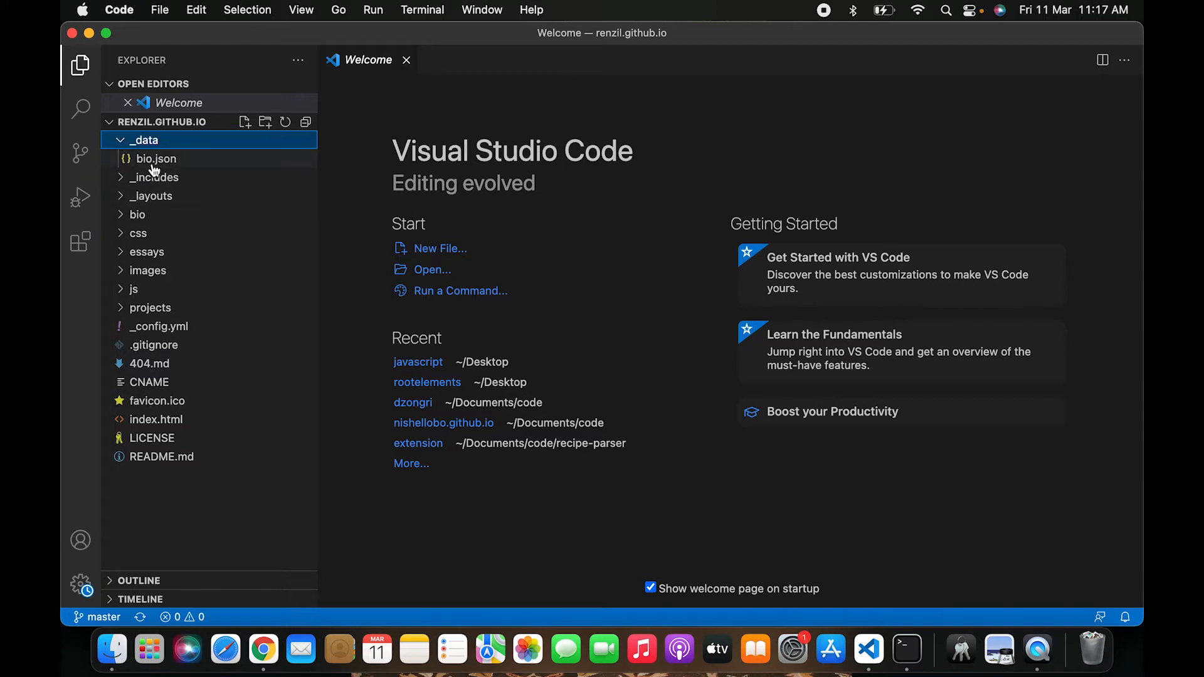
click(157, 168)
click(504, 207)
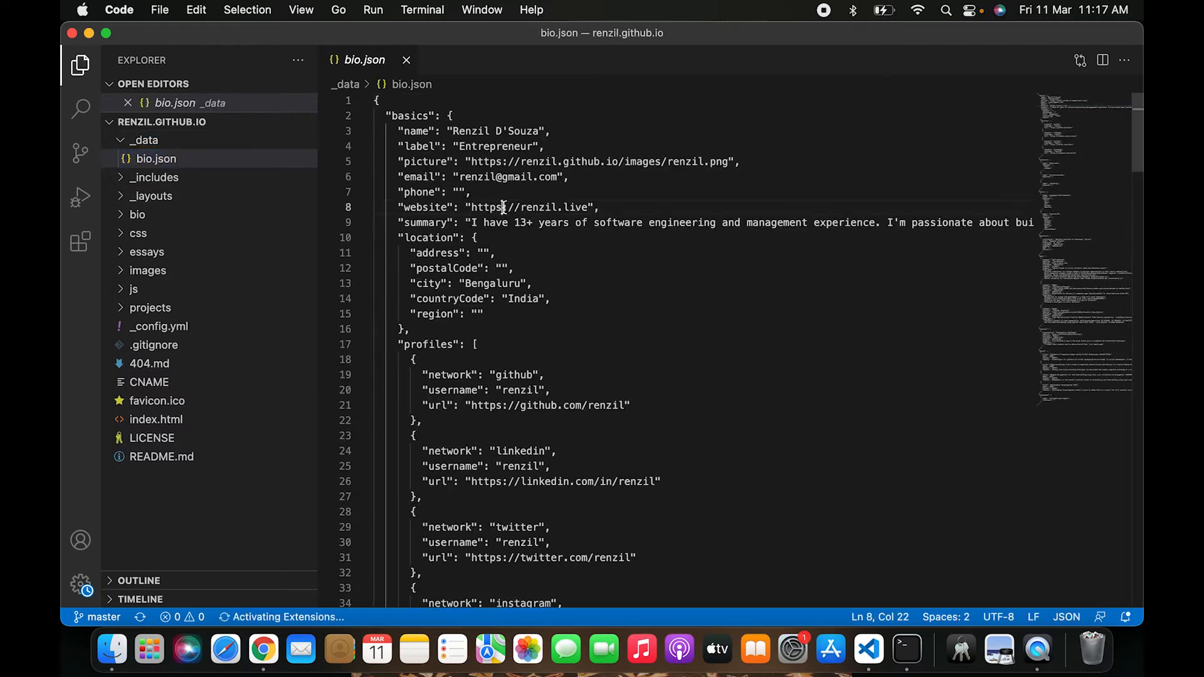
key(super+a)
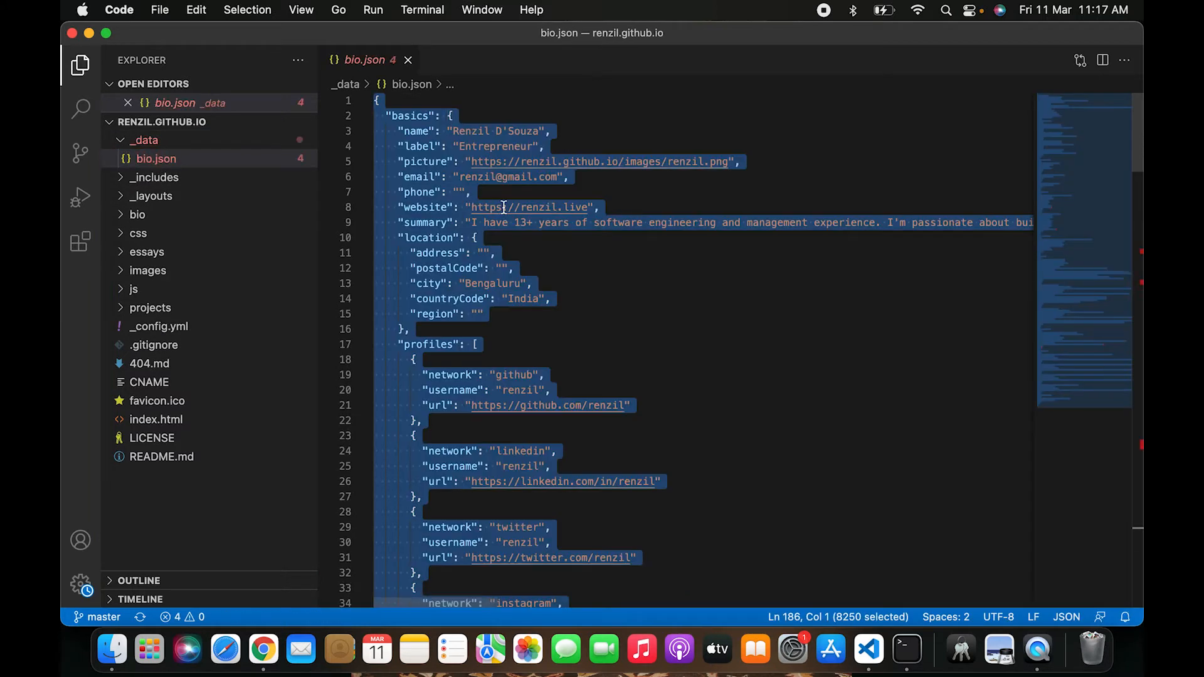
key(super+Tab)
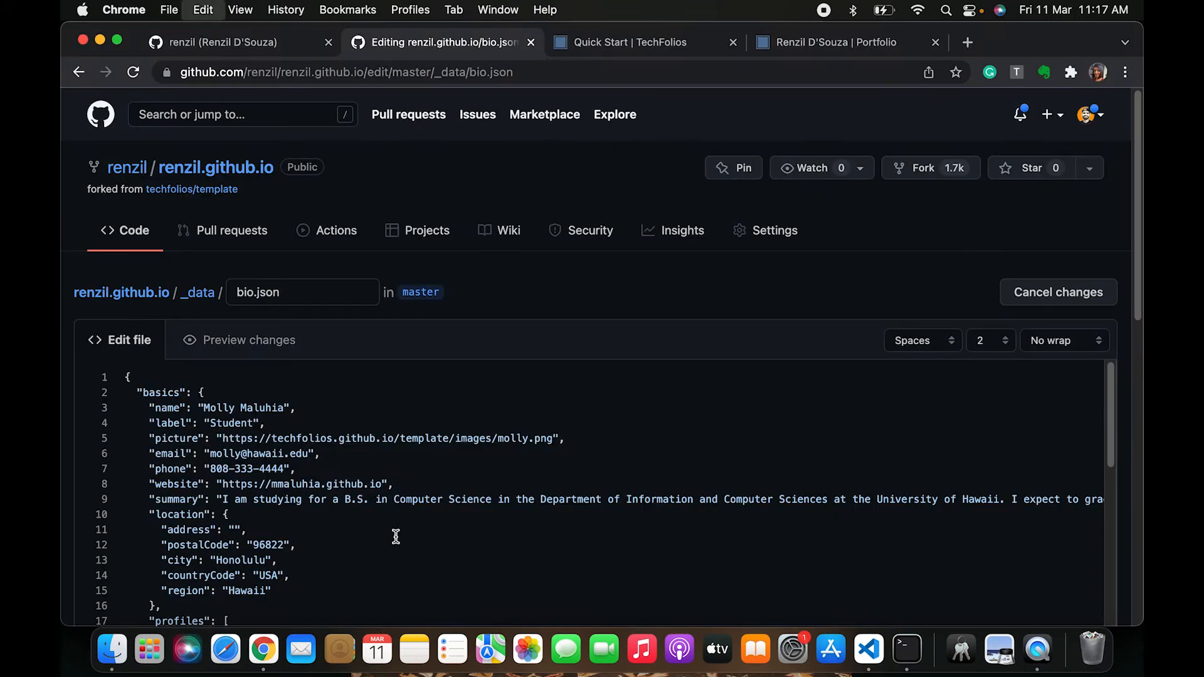
Replace all of the web editor's bio.json content with the copied local version
key(super+a)
key(super+v)
scroll(761, 522, up, 15)
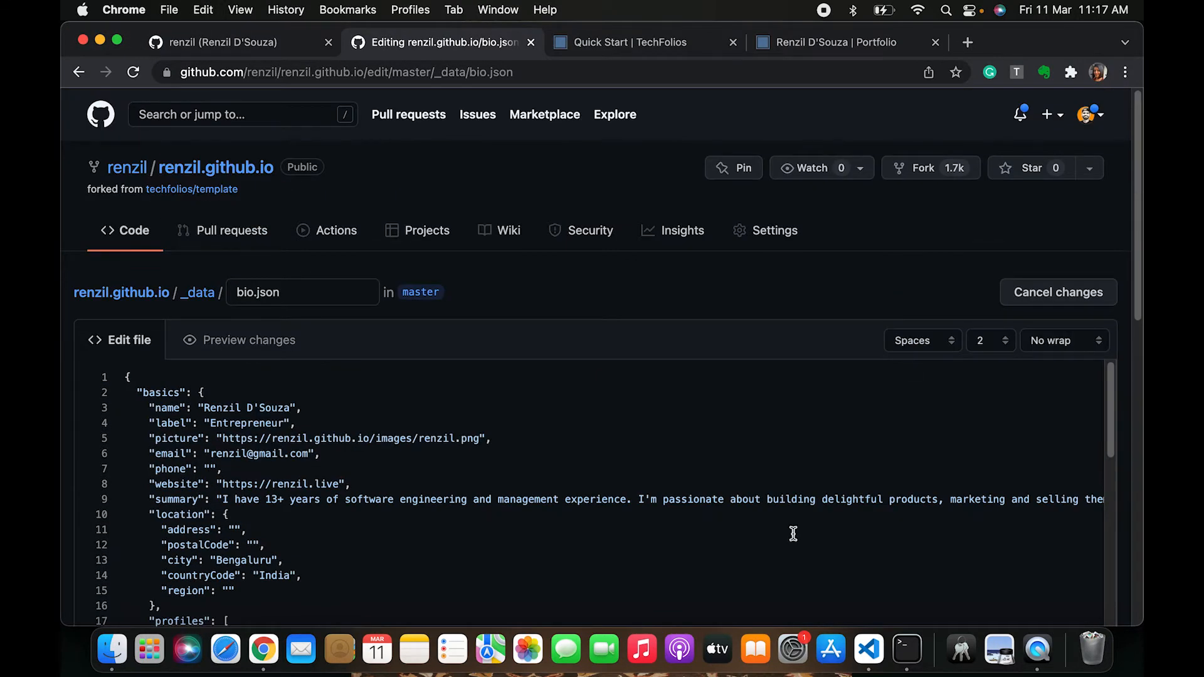
Enter the commit message "Updated with my personal data" for the bio.json change
drag(1139, 282, 1143, 585)
click(326, 285)
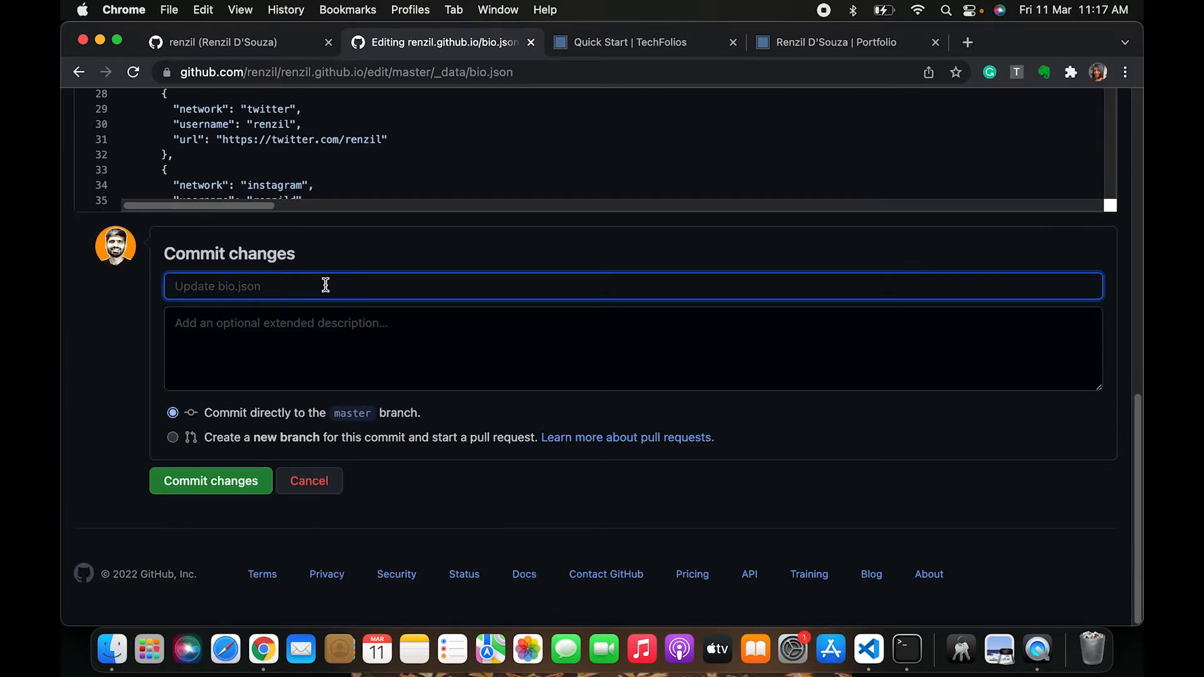
text(Updated with my personal data)
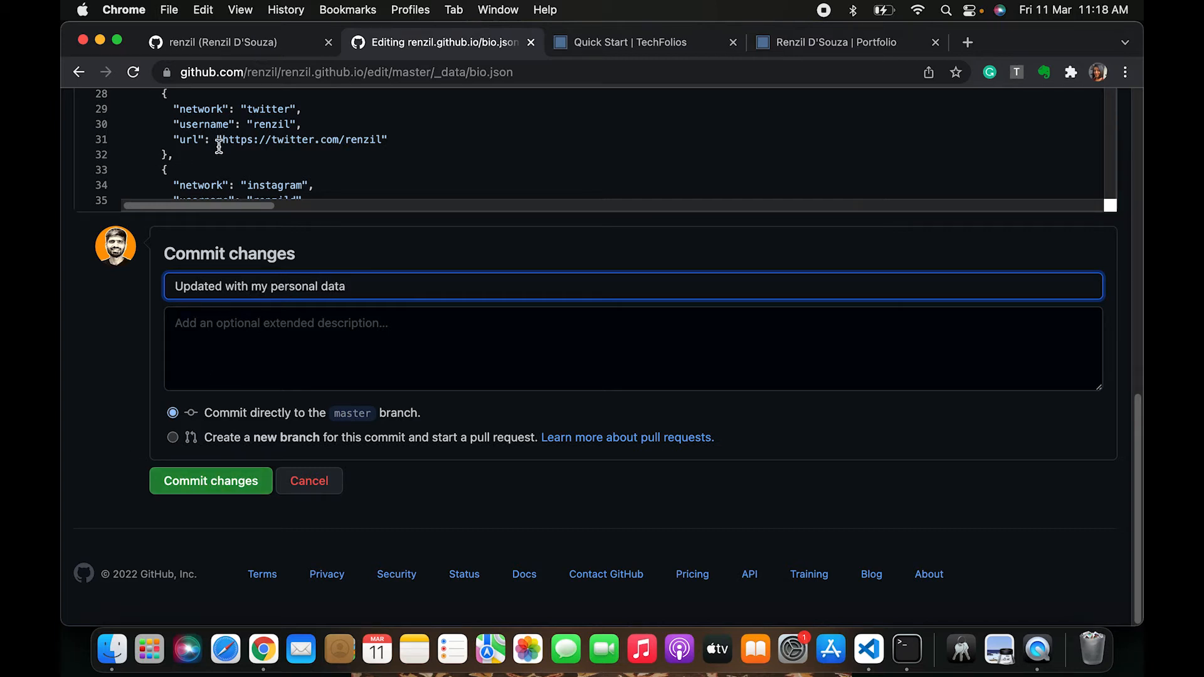
Check the Quick Start guide's Set home page content section, then return to the editor tab
scroll(175, 164, up, 3)
scroll(322, 295, up, 7)
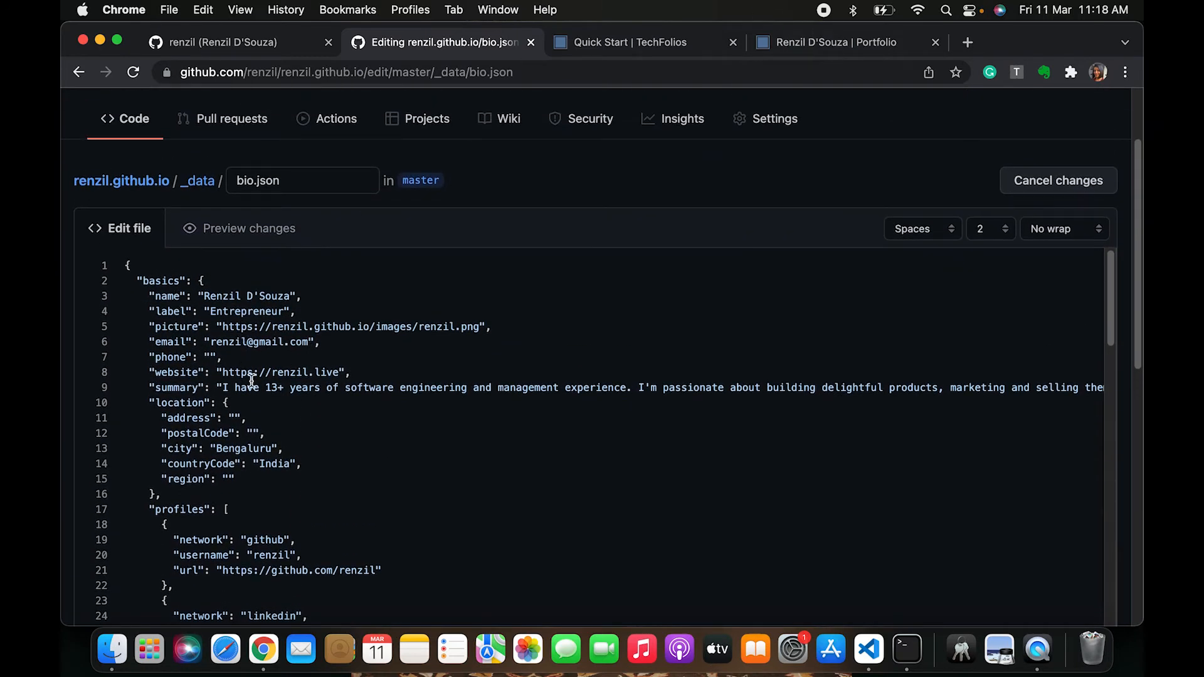
click(648, 53)
scroll(567, 349, down, 15)
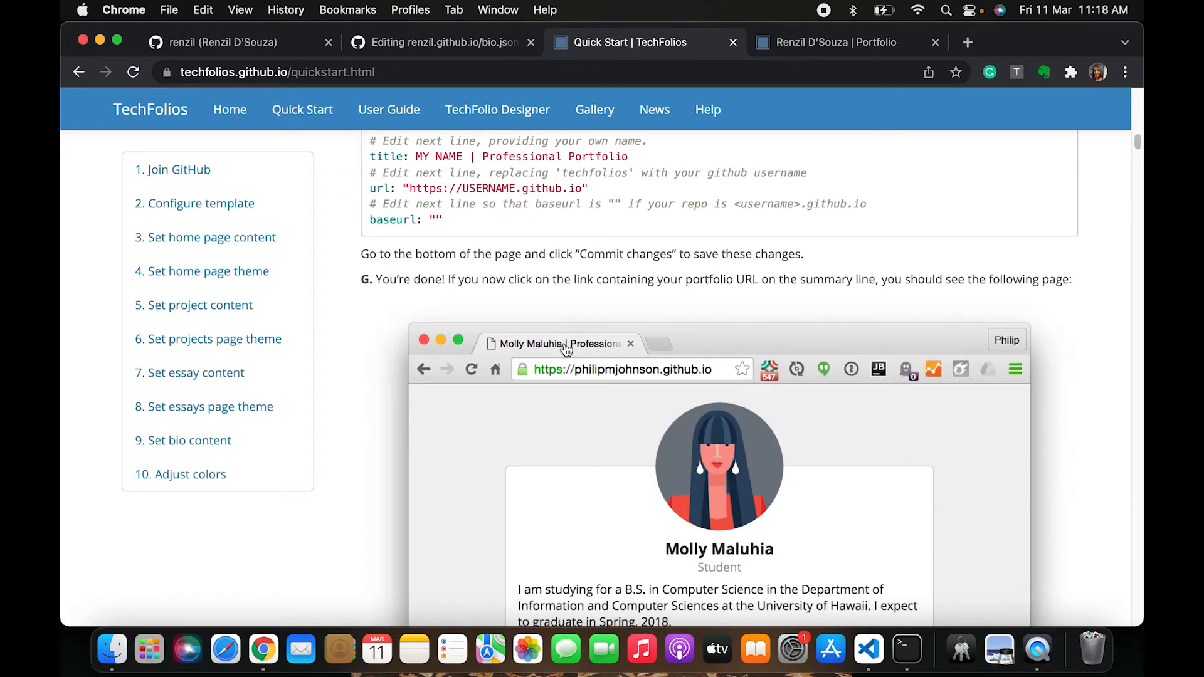
scroll(566, 349, down, 15)
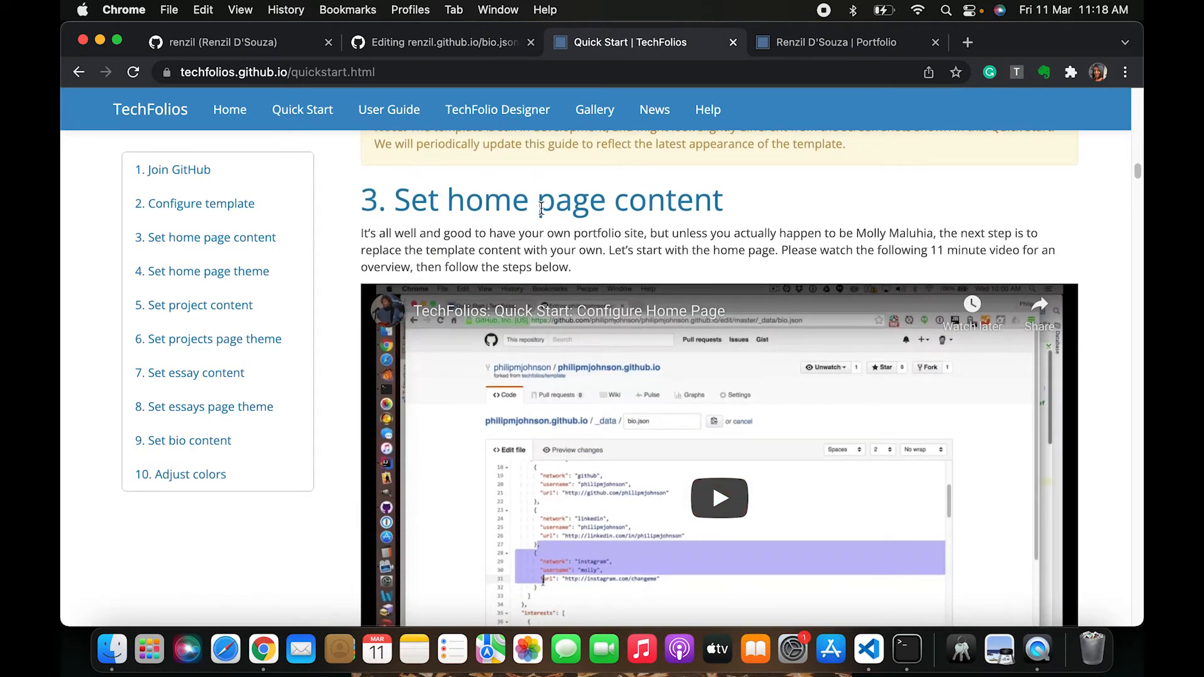
drag(629, 207, 669, 214)
click(428, 48)
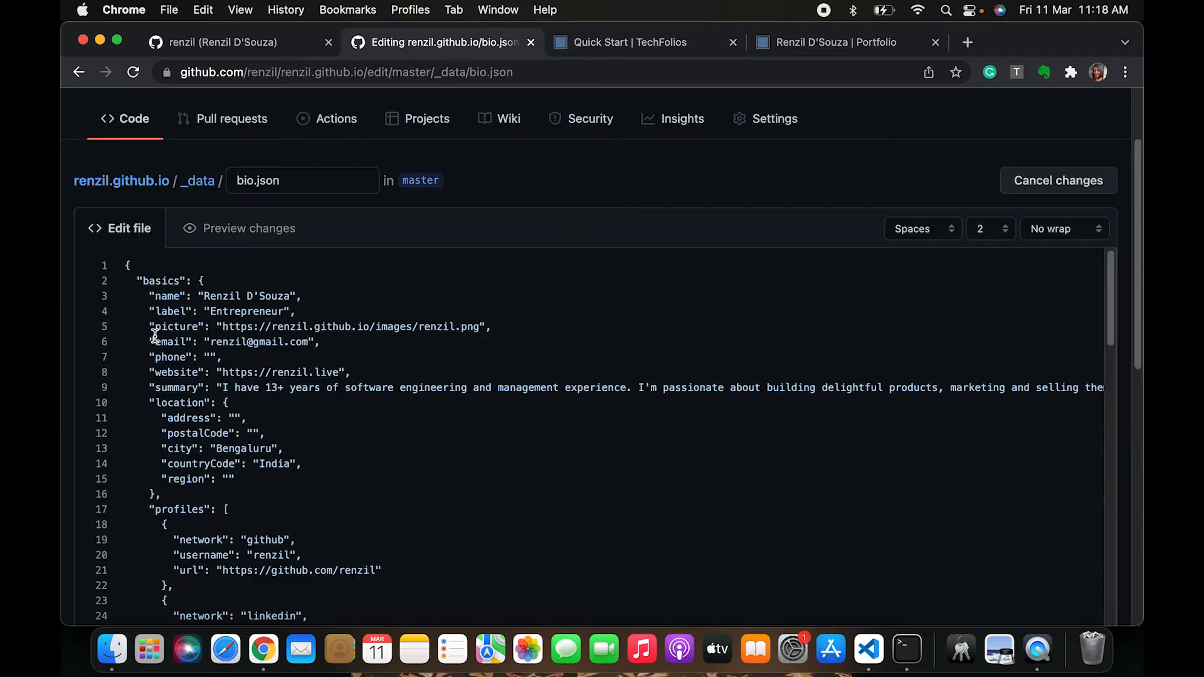
Review the pasted bio.json's basics, profiles, interests, education and work entries
drag(146, 296, 228, 506)
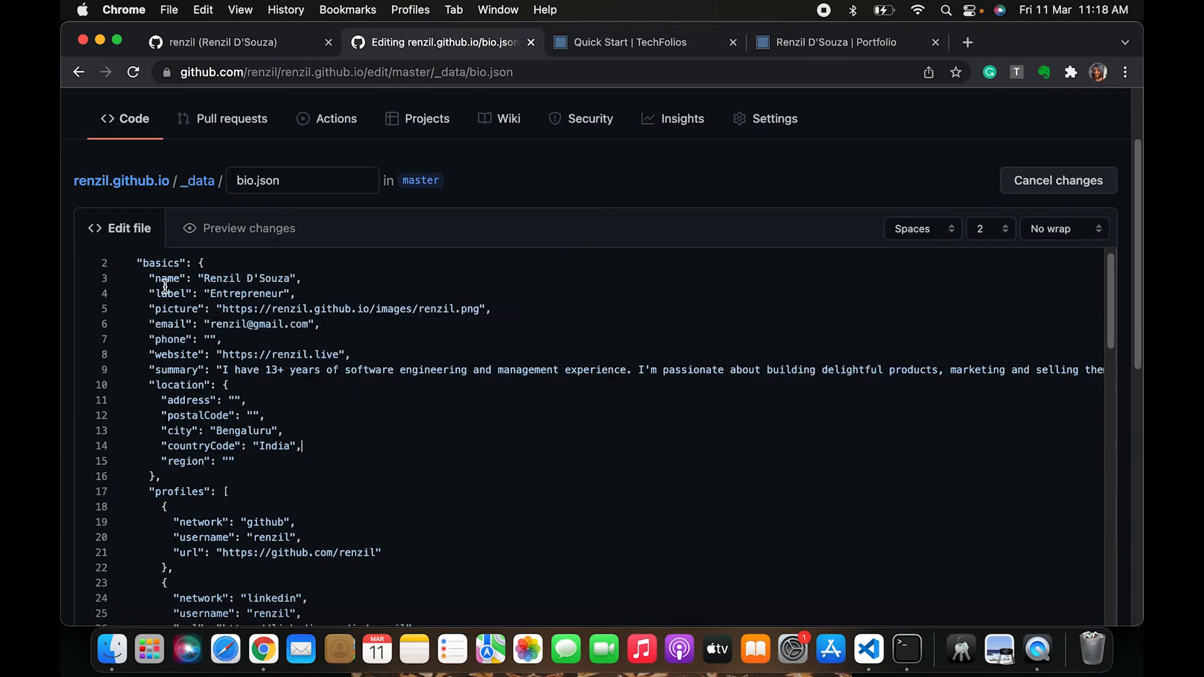
scroll(222, 471, down, 3)
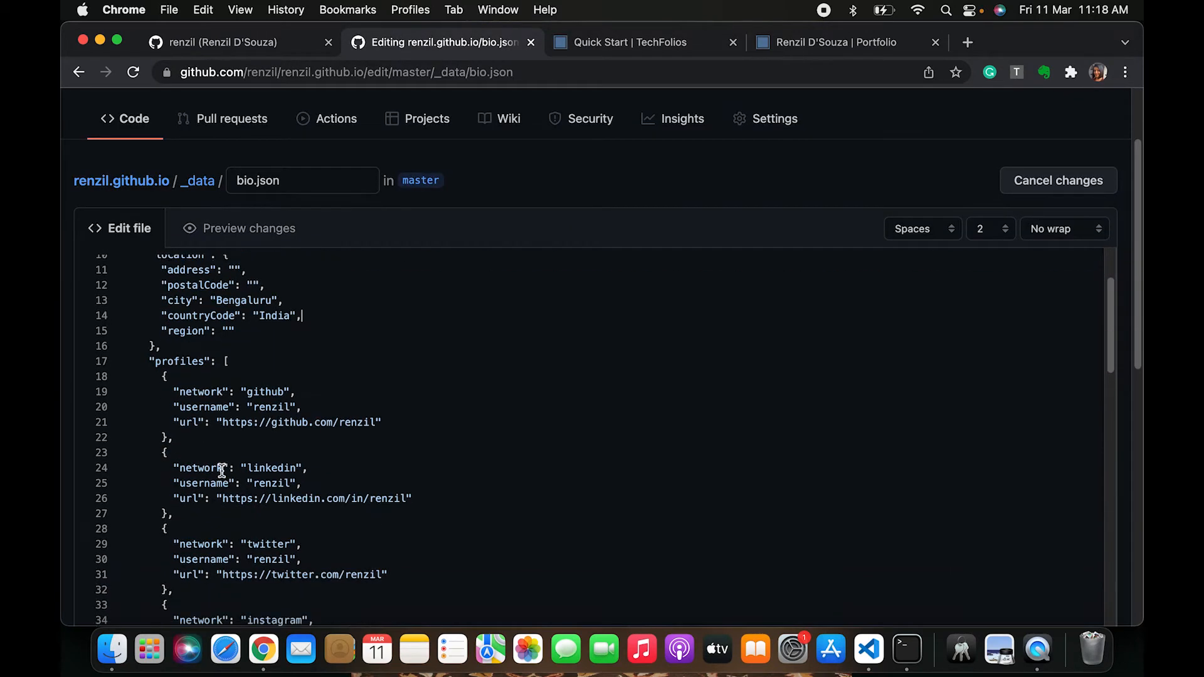
scroll(237, 519, down, 9)
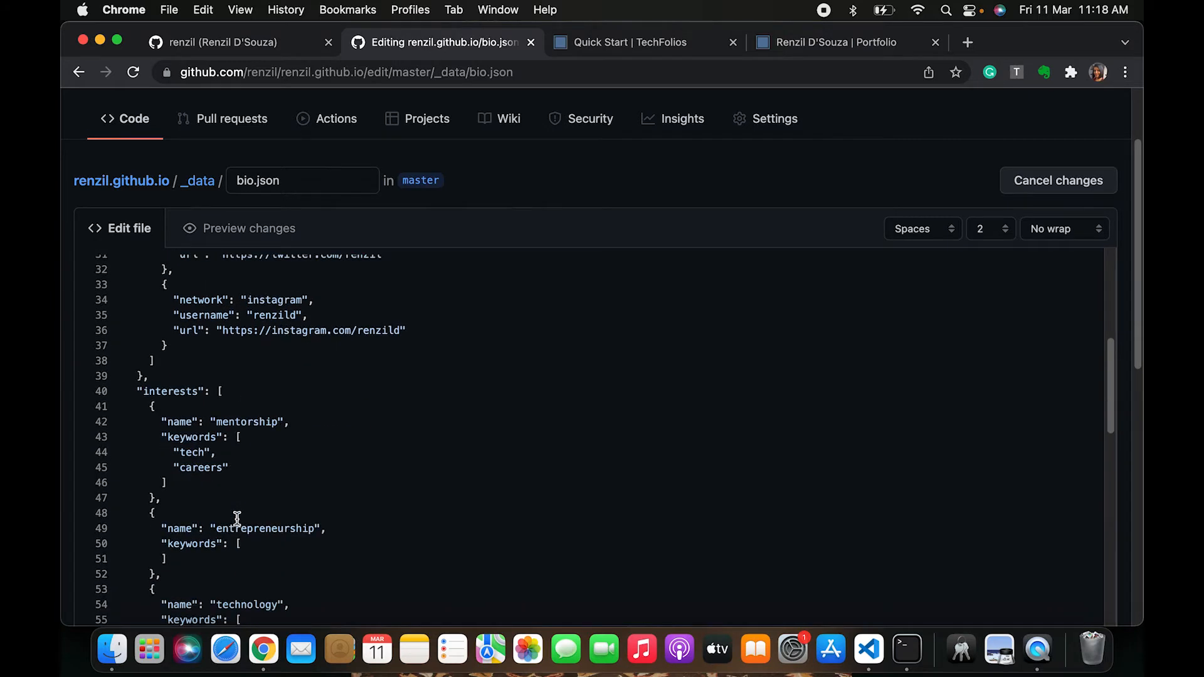
scroll(219, 557, down, 13)
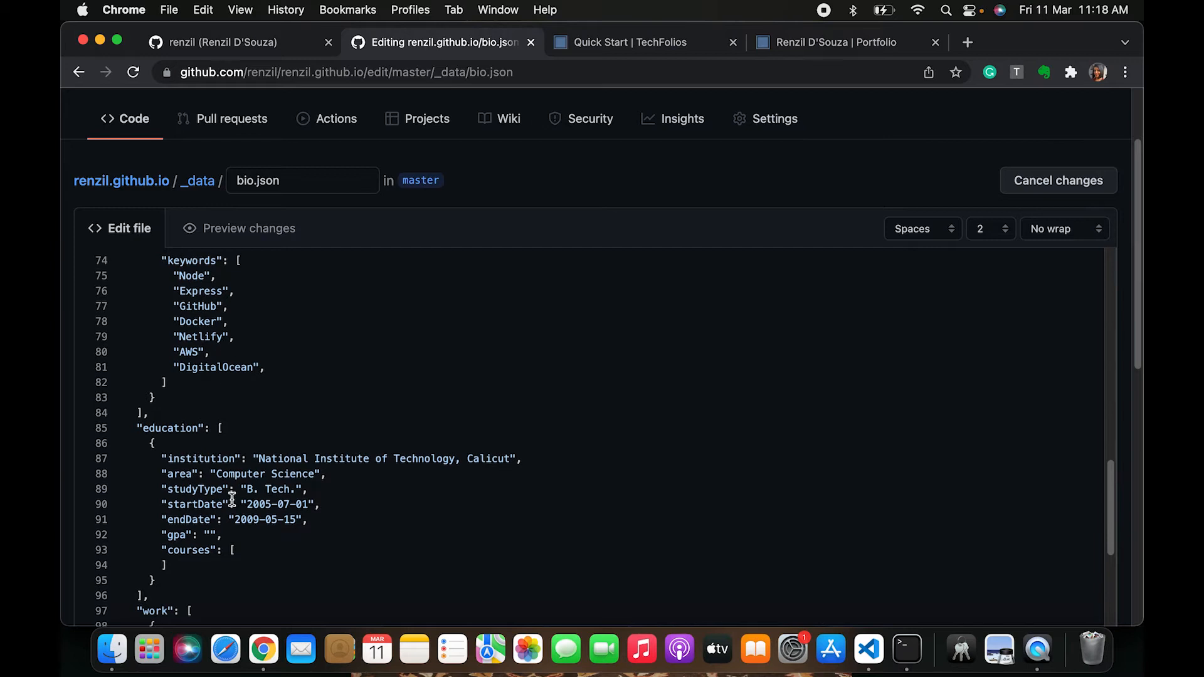
scroll(264, 587, down, 9)
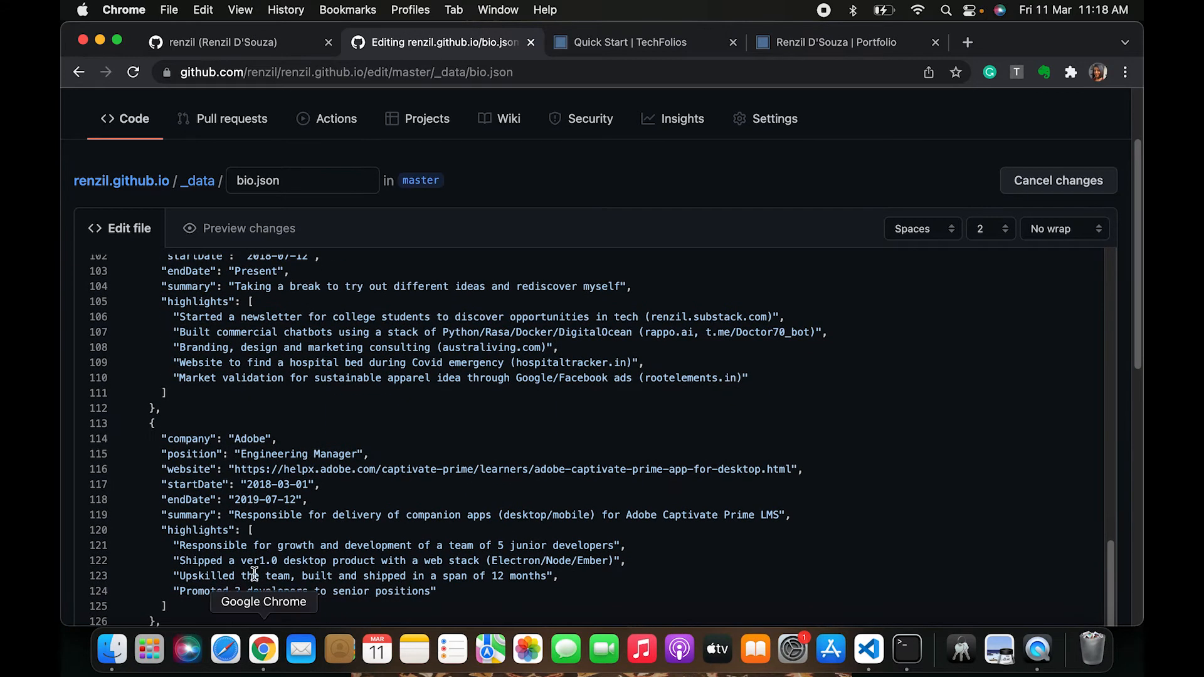
Compare the live portfolio page with the bio.json edit, scrolling through the file down to the commit form
click(801, 47)
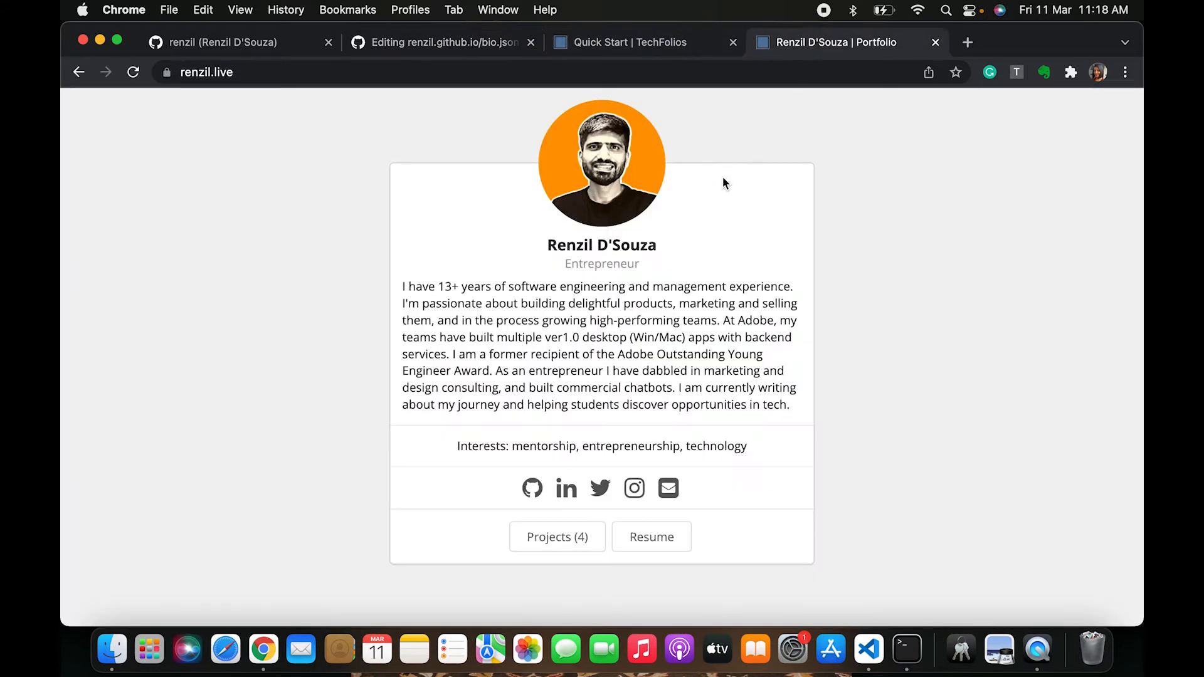
click(482, 50)
scroll(195, 326, up, 6)
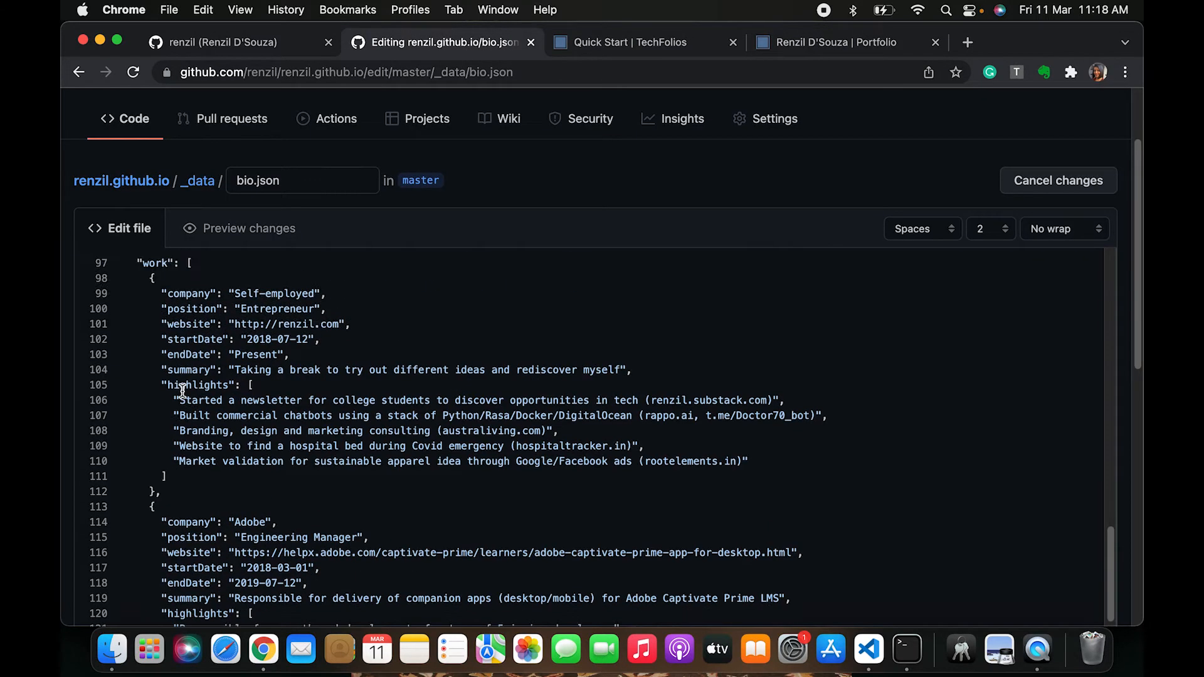
scroll(202, 517, down, 5)
scroll(202, 517, down, 8)
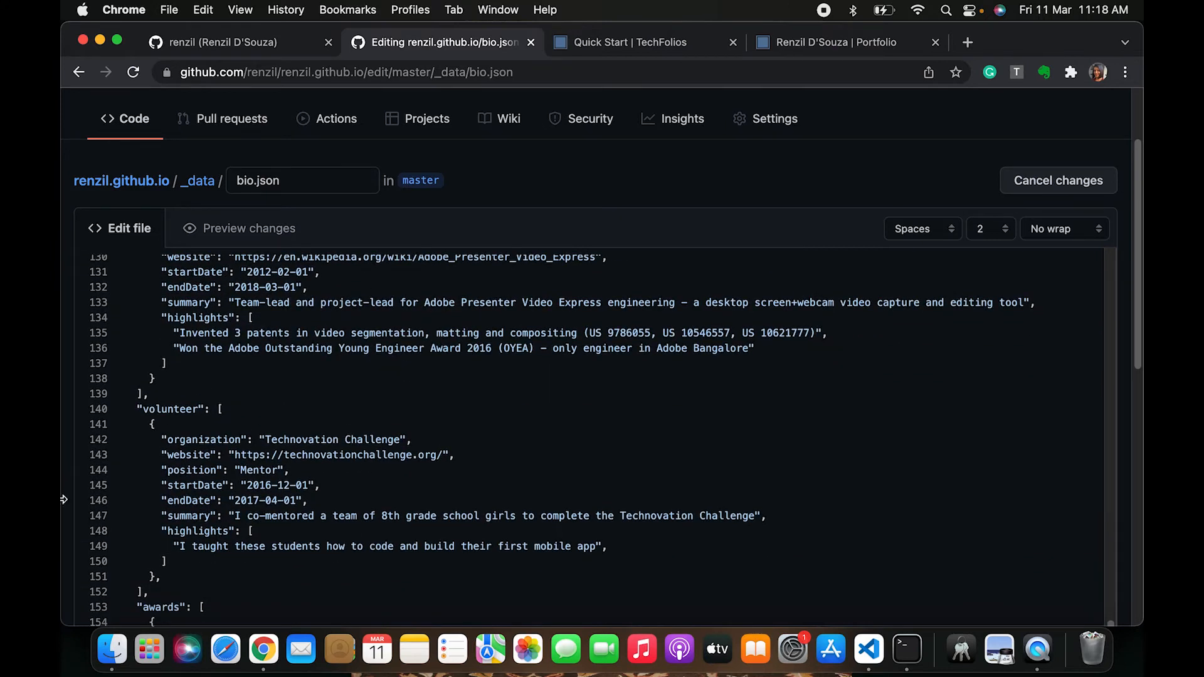
scroll(71, 487, down, 15)
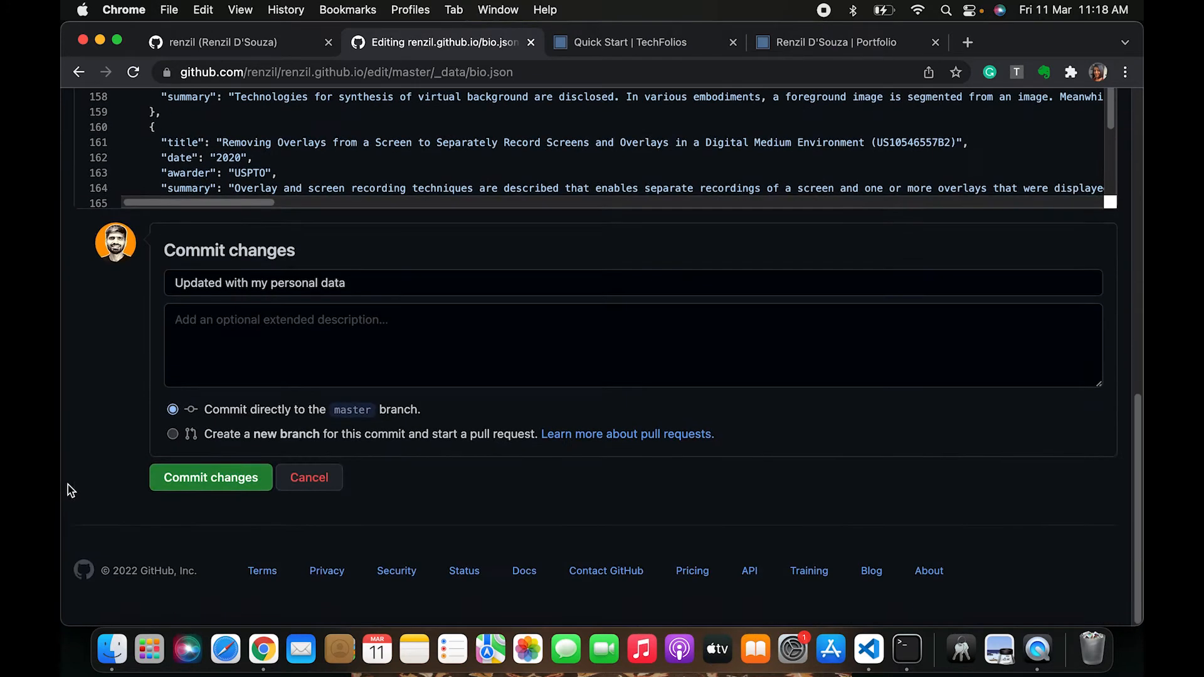
Read through the Quick Start guide's home page content, home page theme and project content sections
click(665, 45)
scroll(470, 453, down, 10)
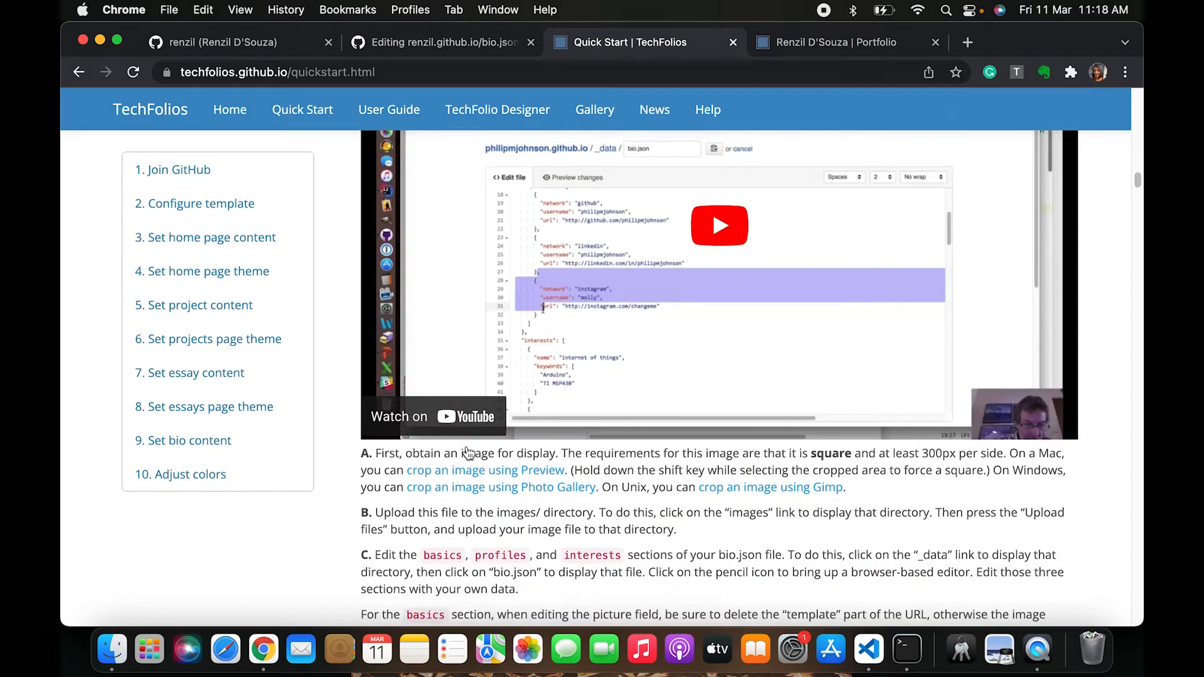
scroll(469, 453, down, 12)
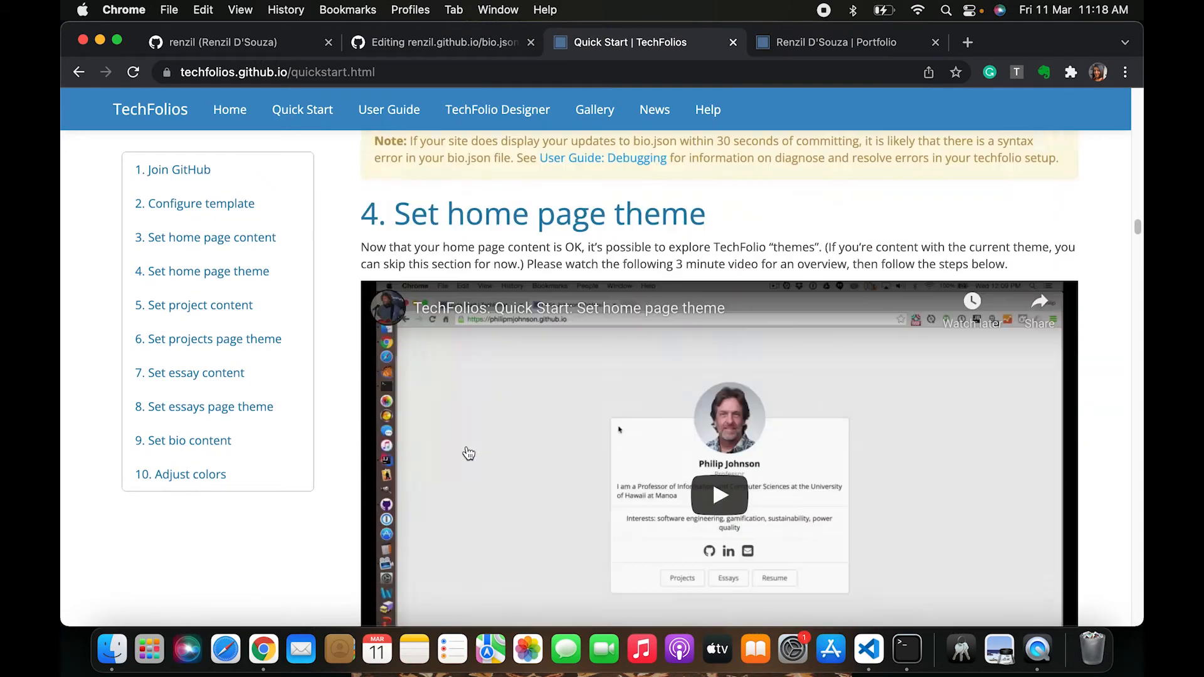
scroll(469, 453, down, 3)
scroll(469, 453, up, 12)
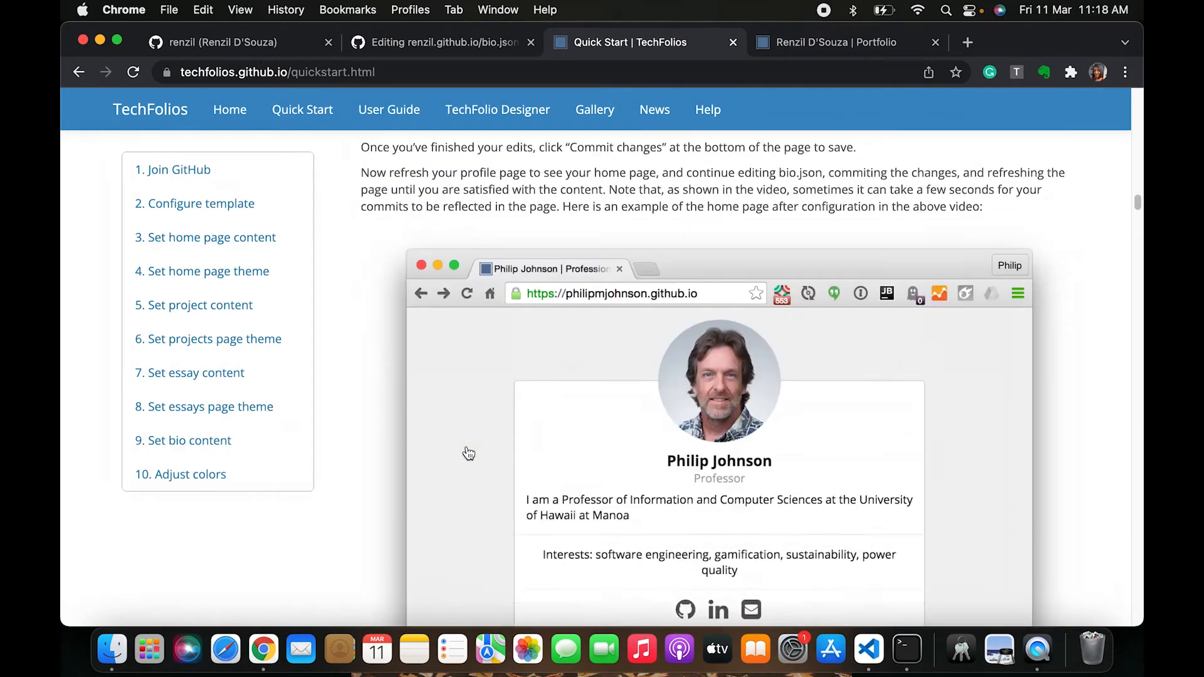
scroll(470, 453, up, 9)
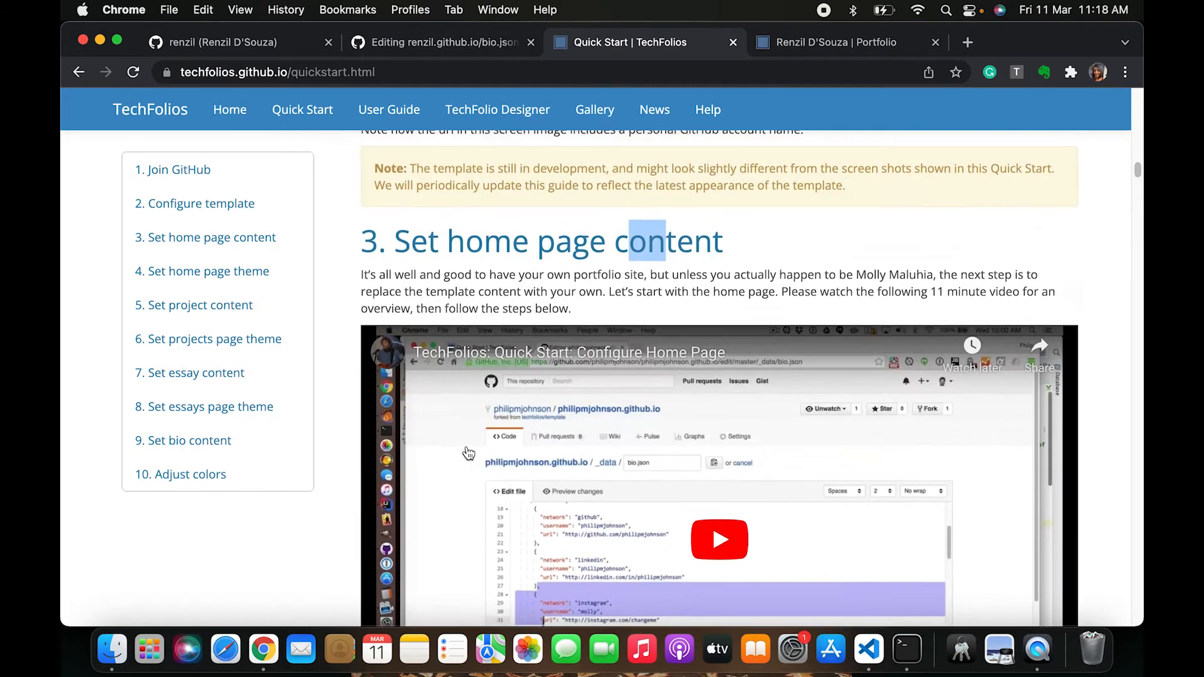
scroll(469, 453, down, 11)
scroll(469, 452, down, 10)
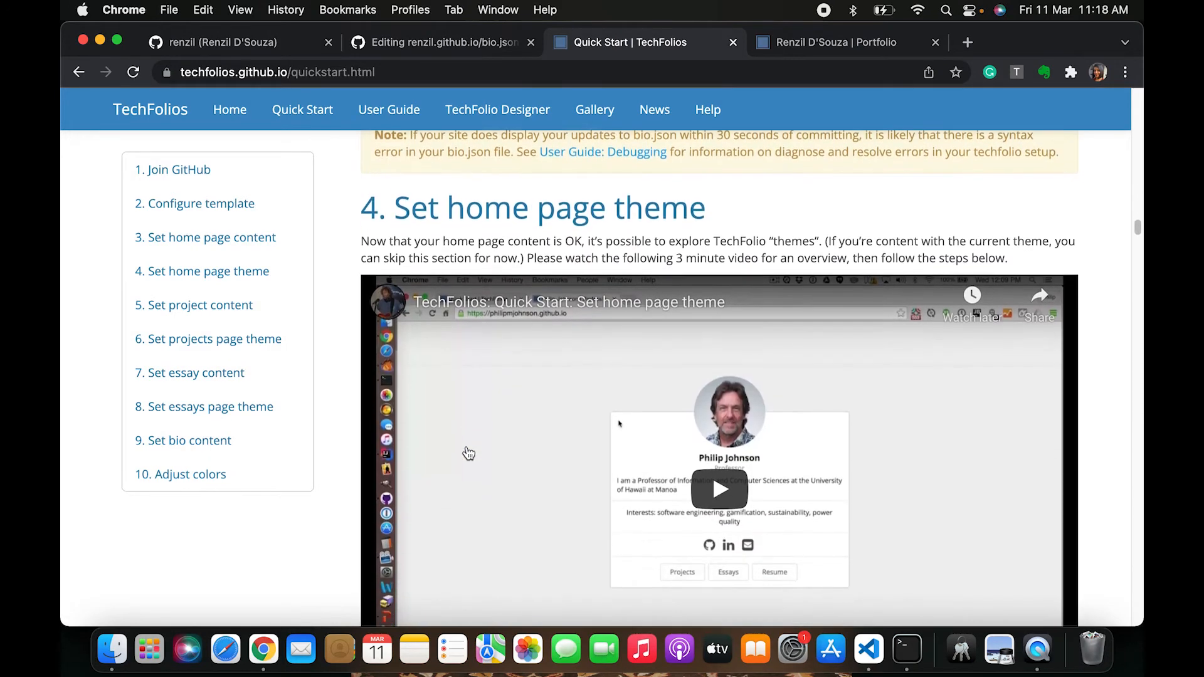
scroll(468, 471, down, 2)
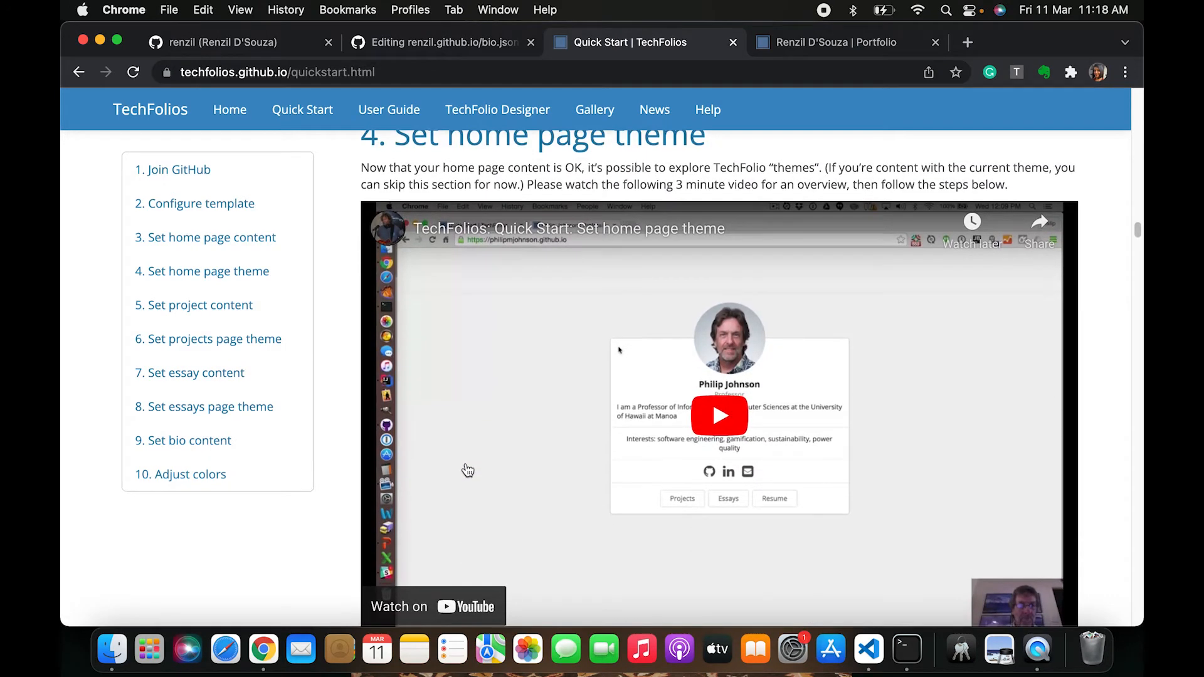
scroll(468, 471, up, 1)
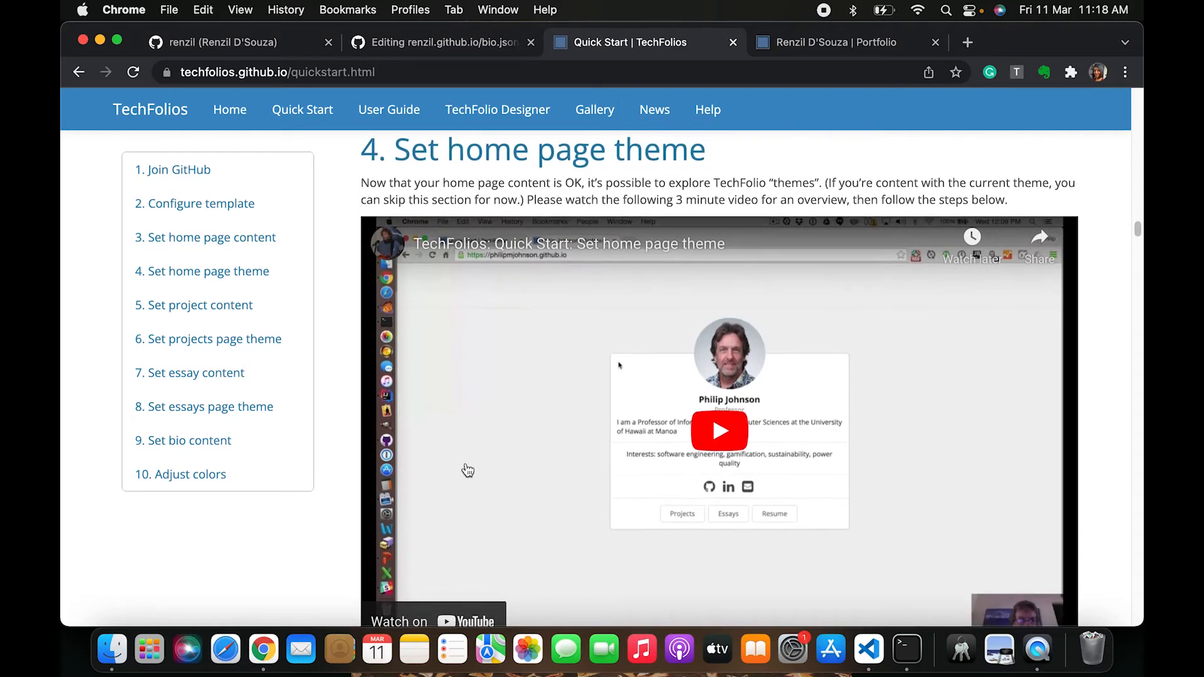
scroll(468, 471, down, 3)
scroll(468, 470, down, 15)
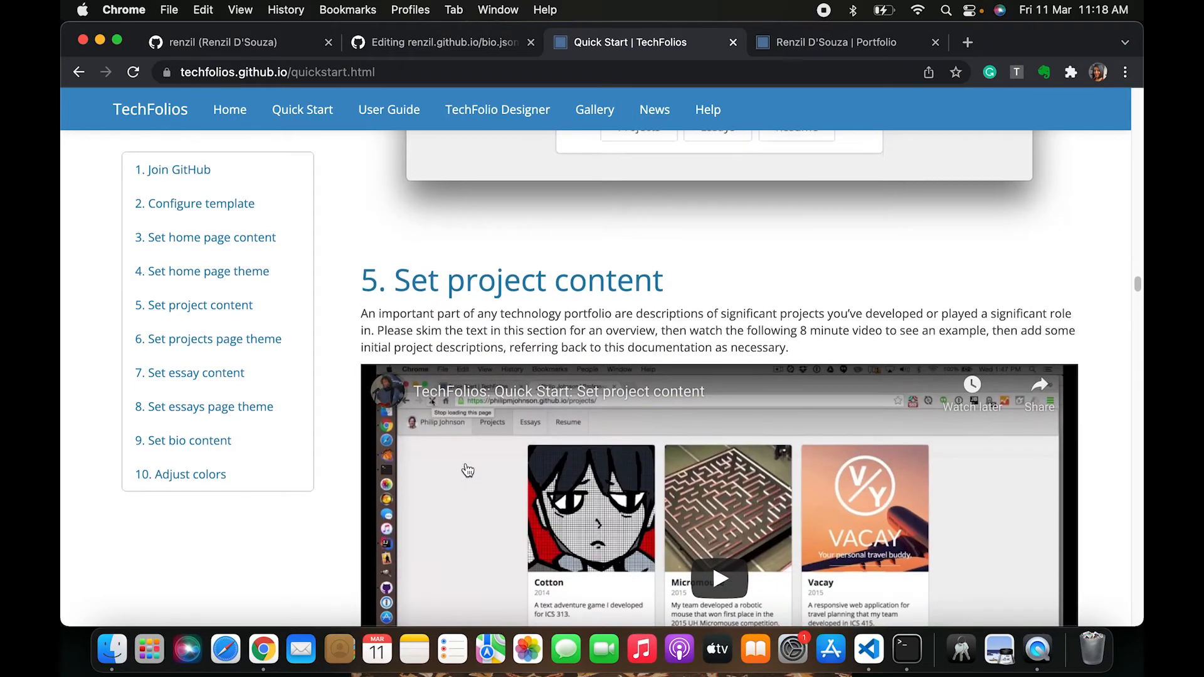
scroll(467, 471, down, 3)
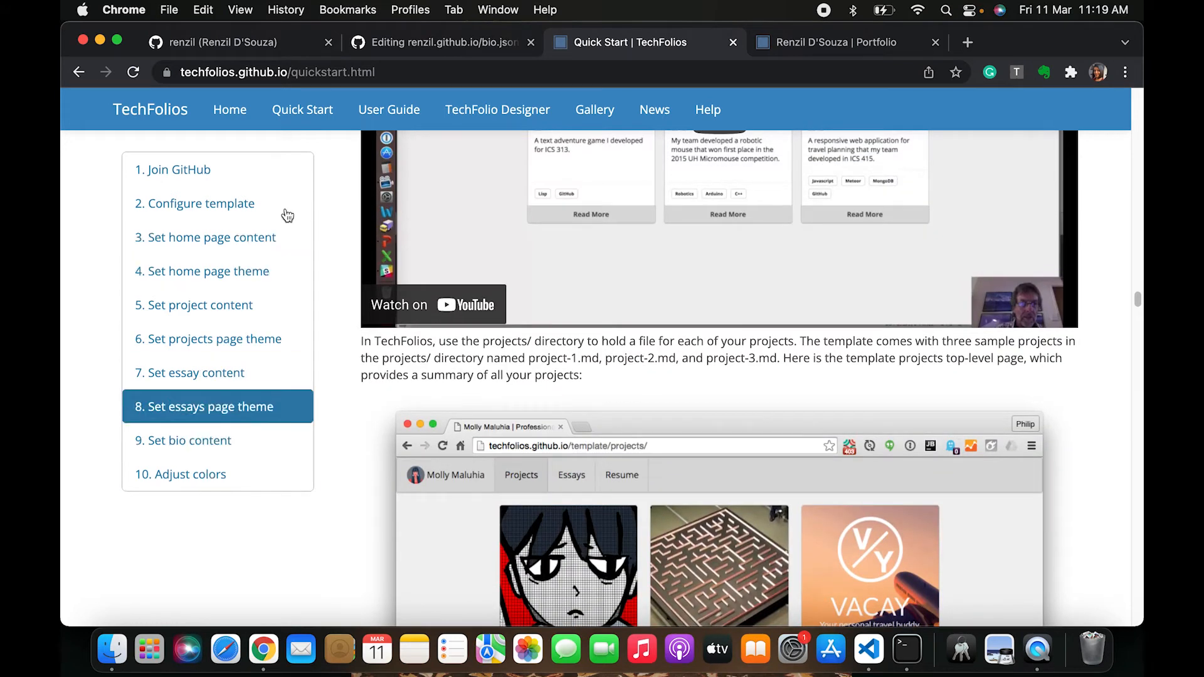
Commit the bio.json changes directly to the master branch and open the repository's Actions workflow runs
click(444, 44)
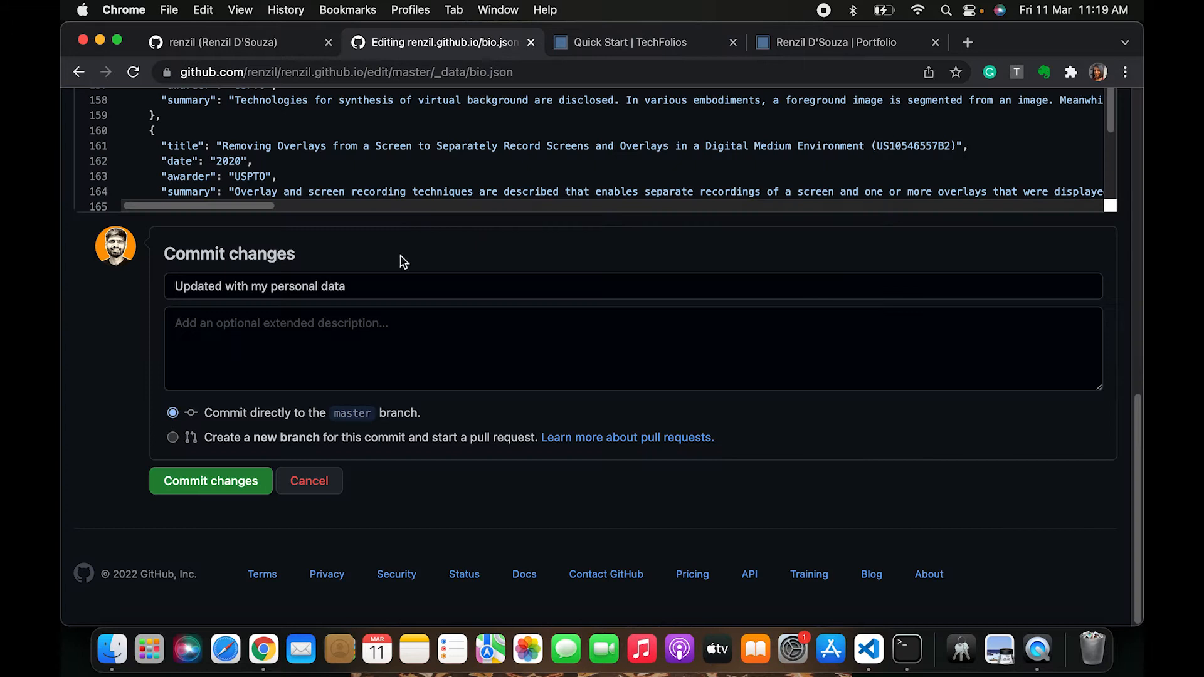
click(202, 488)
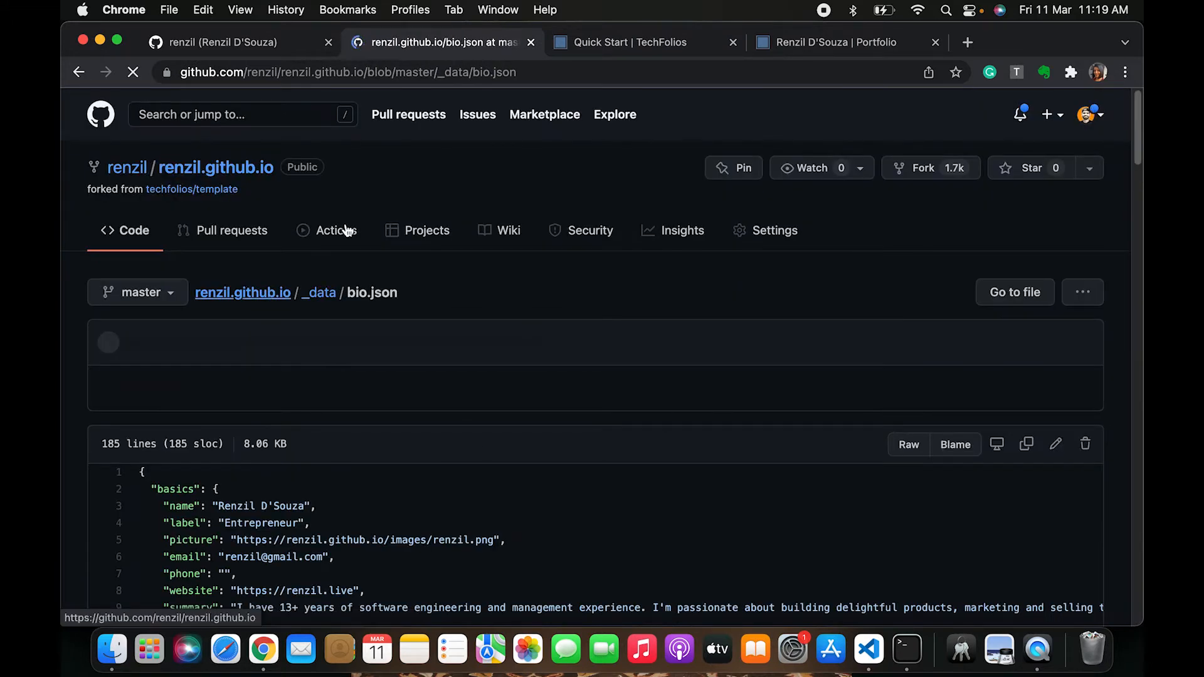
click(347, 230)
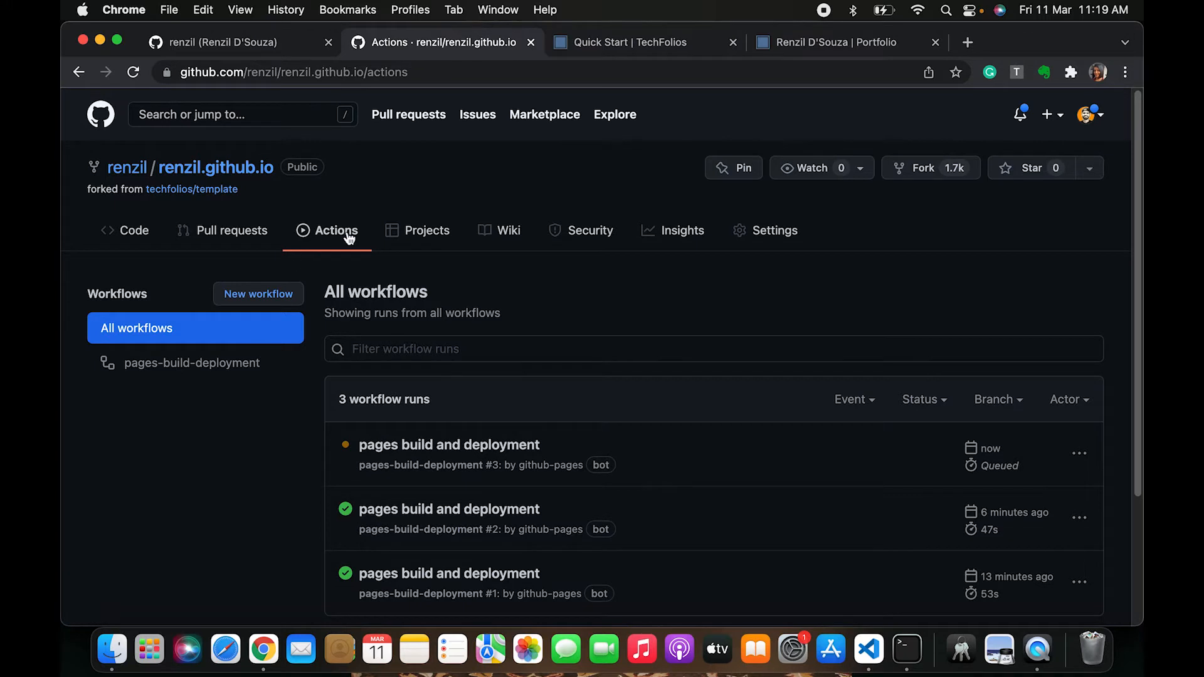
Review the Quick Start guide's Configure template instructions for the _config.yml title, url and baseurl
click(648, 49)
scroll(572, 388, up, 20)
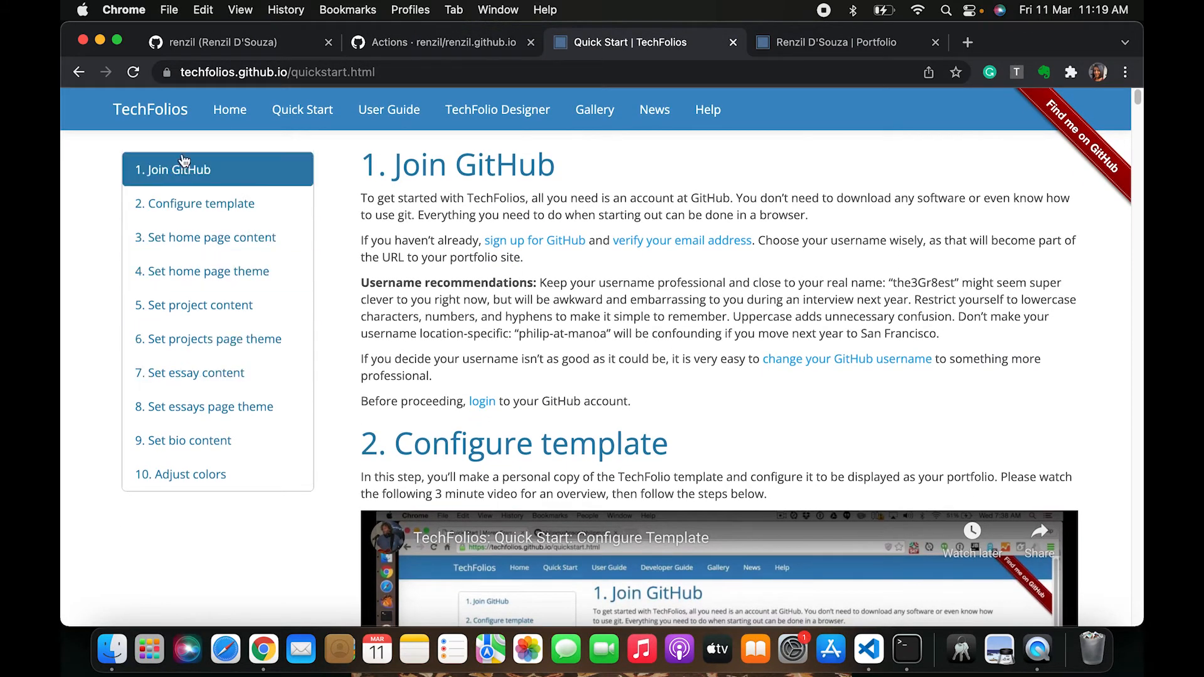
click(195, 209)
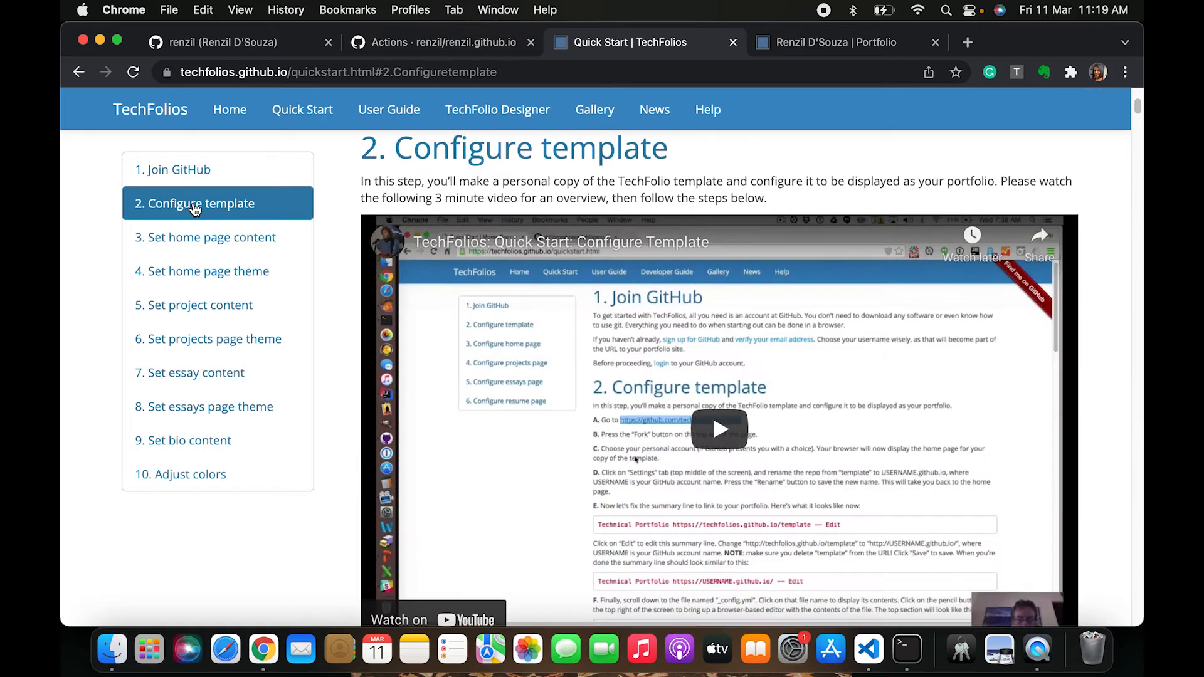
scroll(631, 421, down, 2)
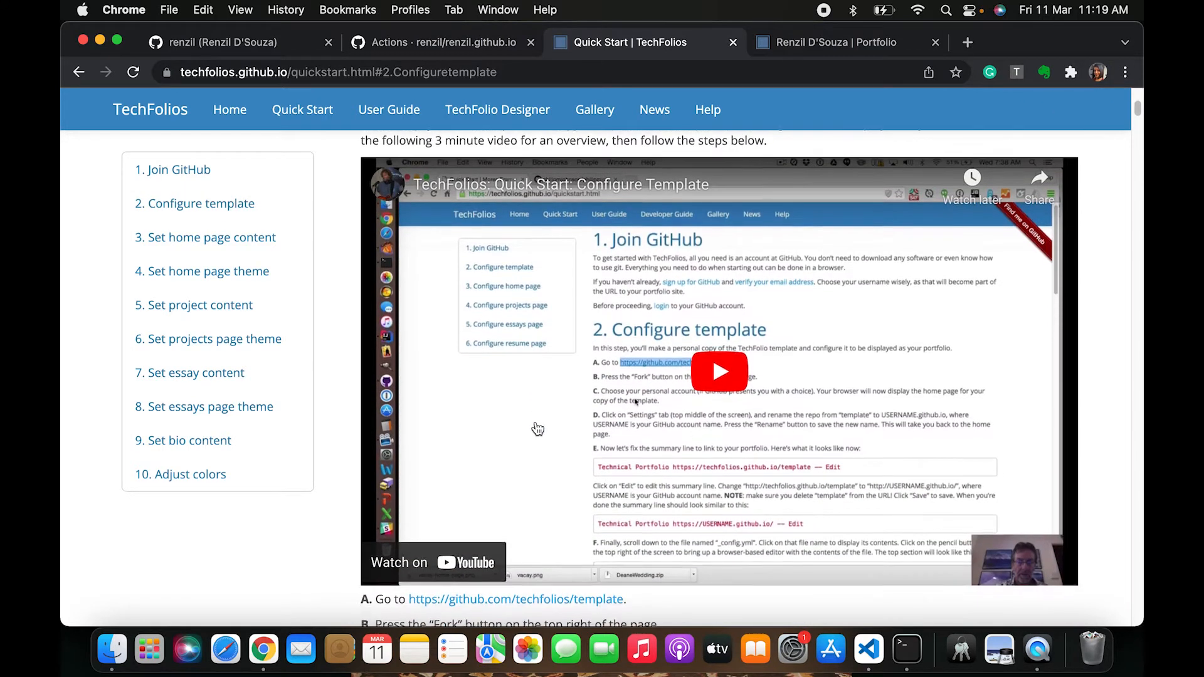
scroll(692, 472, down, 5)
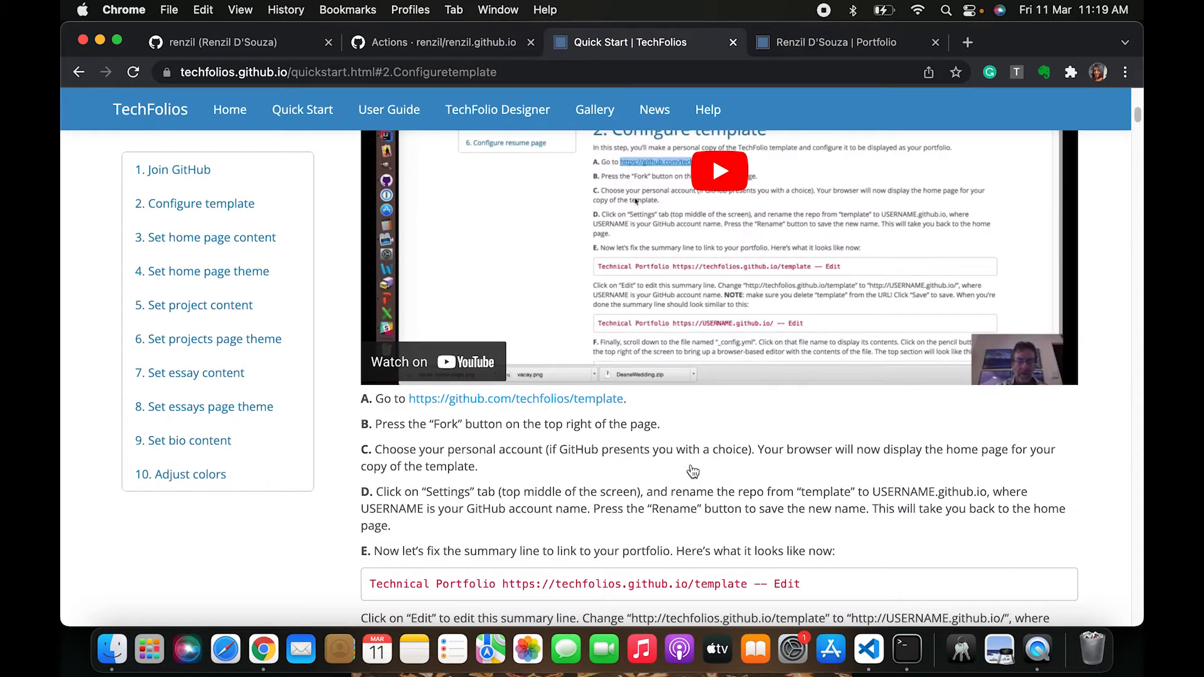
scroll(692, 472, up, 1)
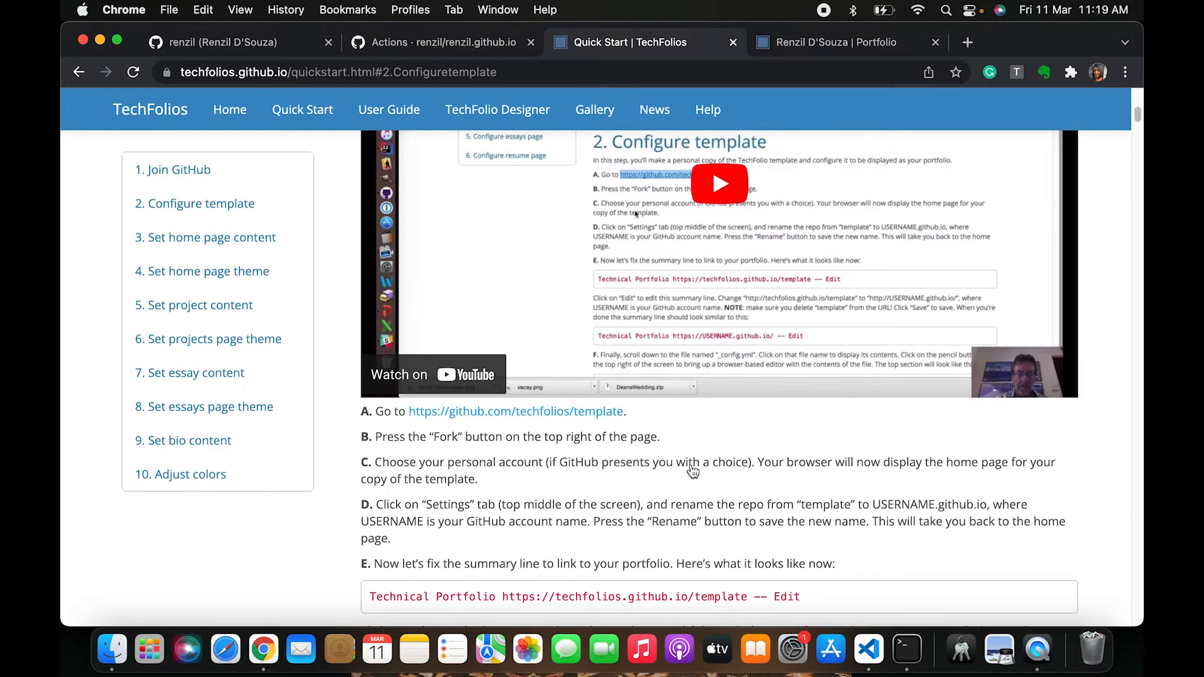
scroll(658, 469, down, 7)
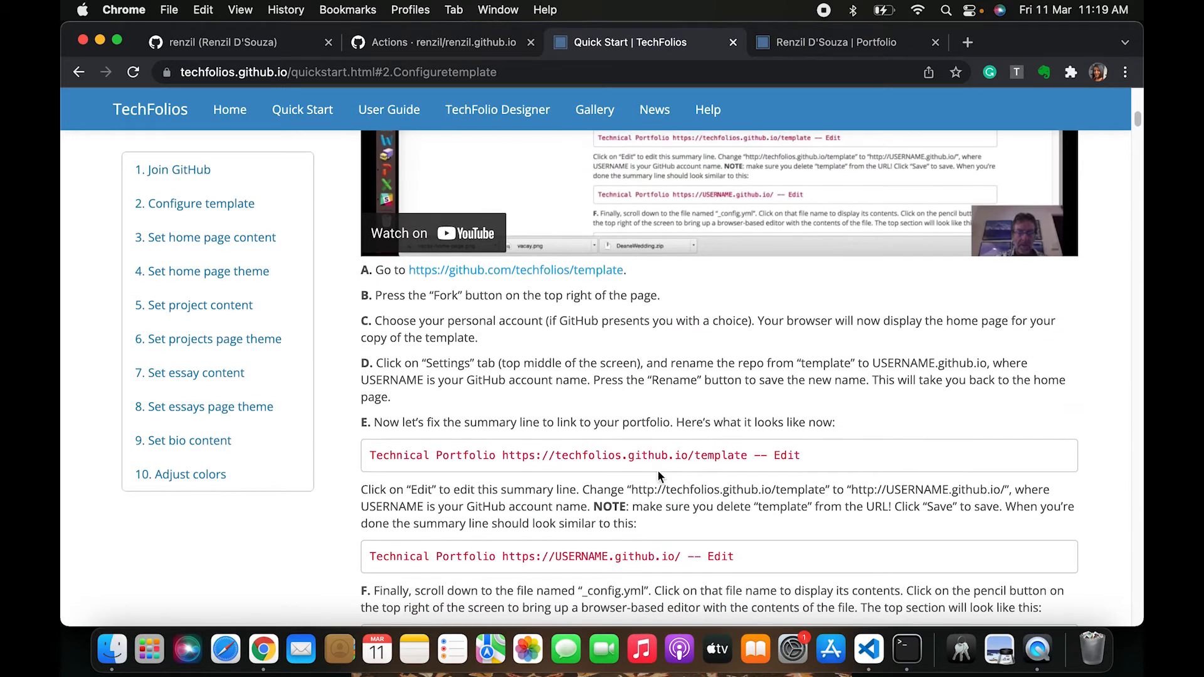
scroll(658, 487, down, 9)
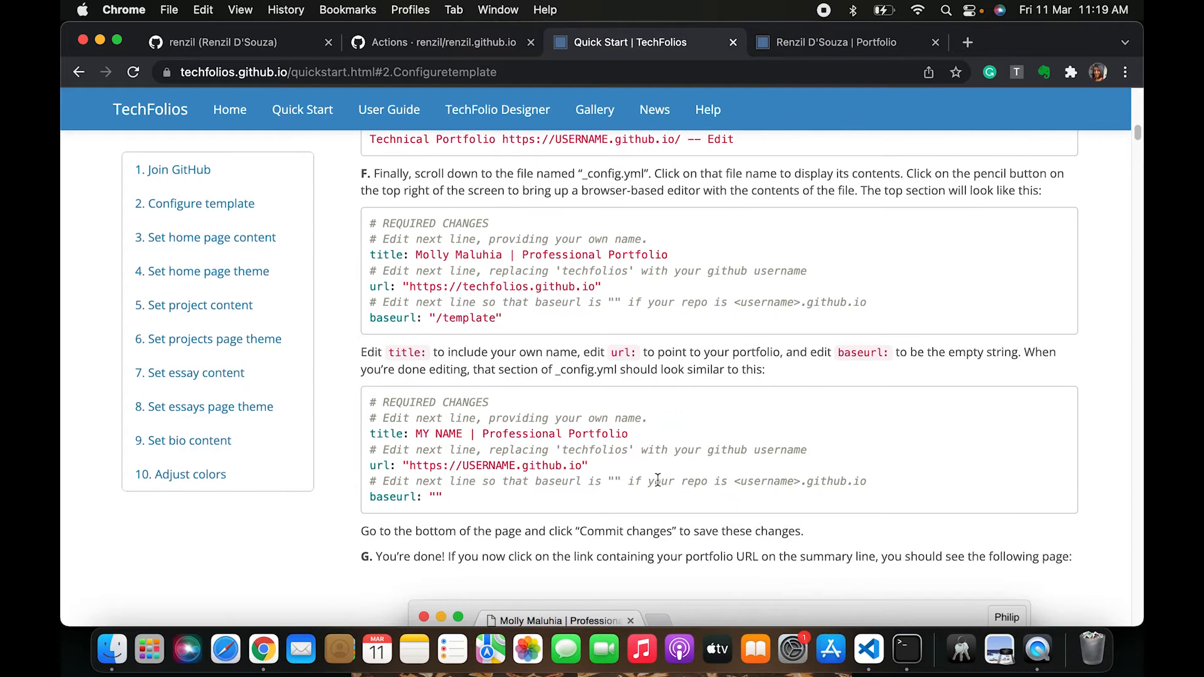
click(200, 244)
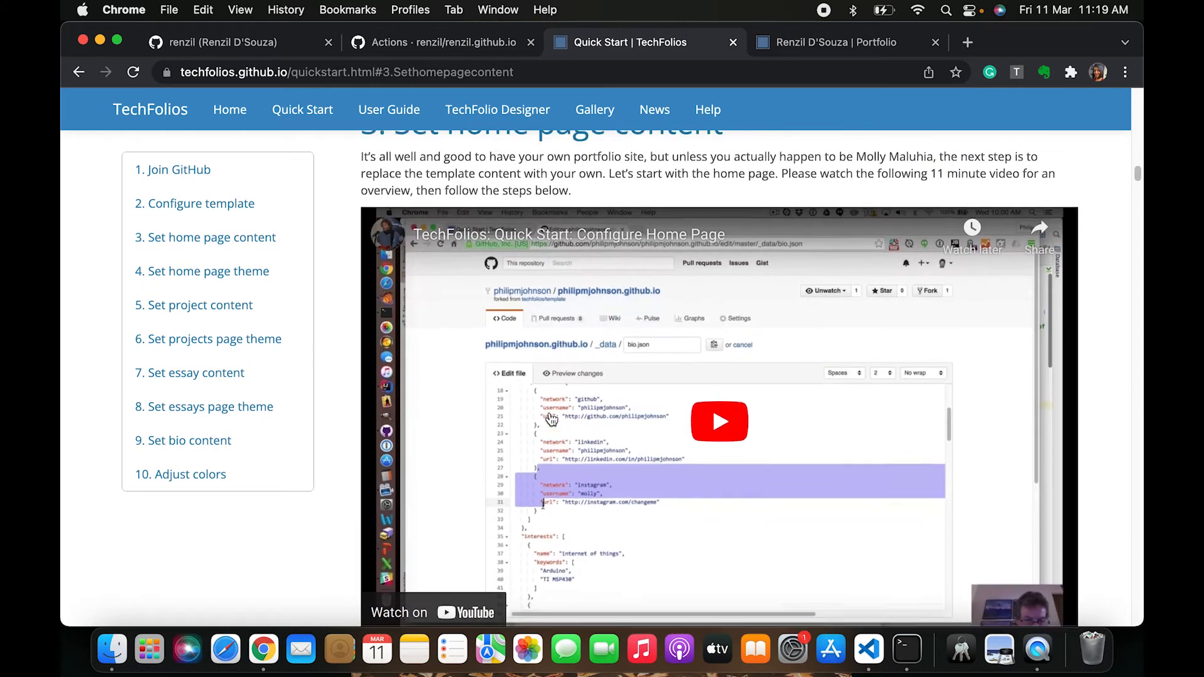
Read the Set home page content and Set home page theme sections, highlighting the Set project content heading
scroll(551, 419, down, 5)
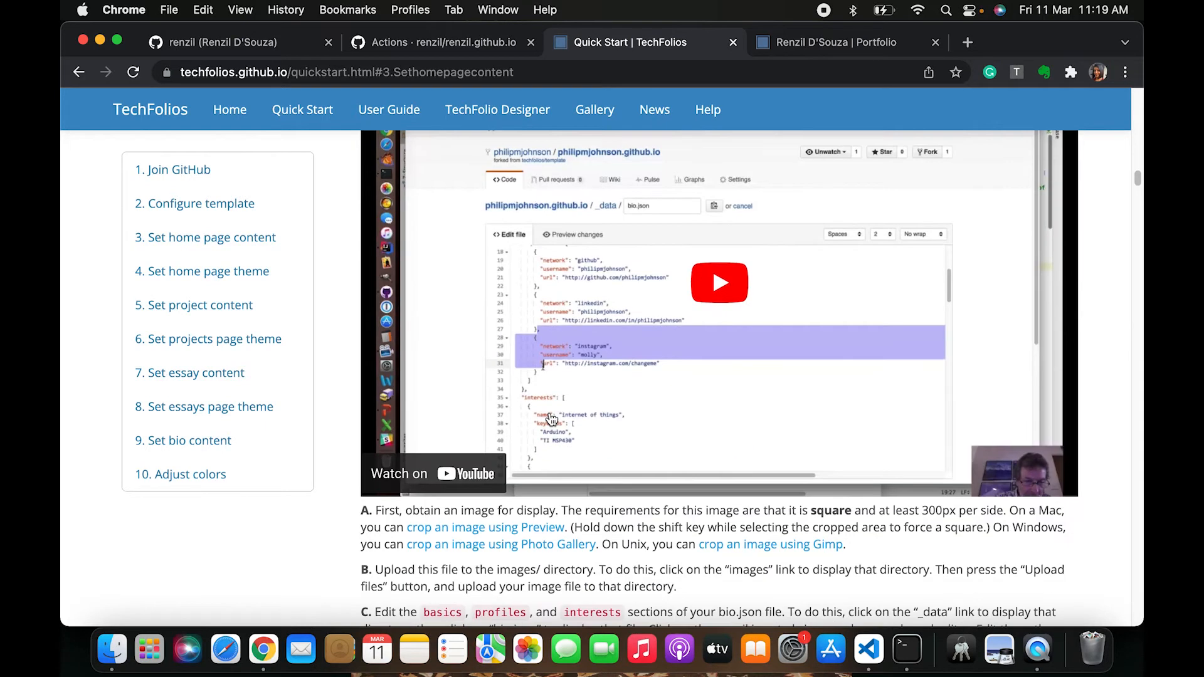
scroll(552, 419, down, 2)
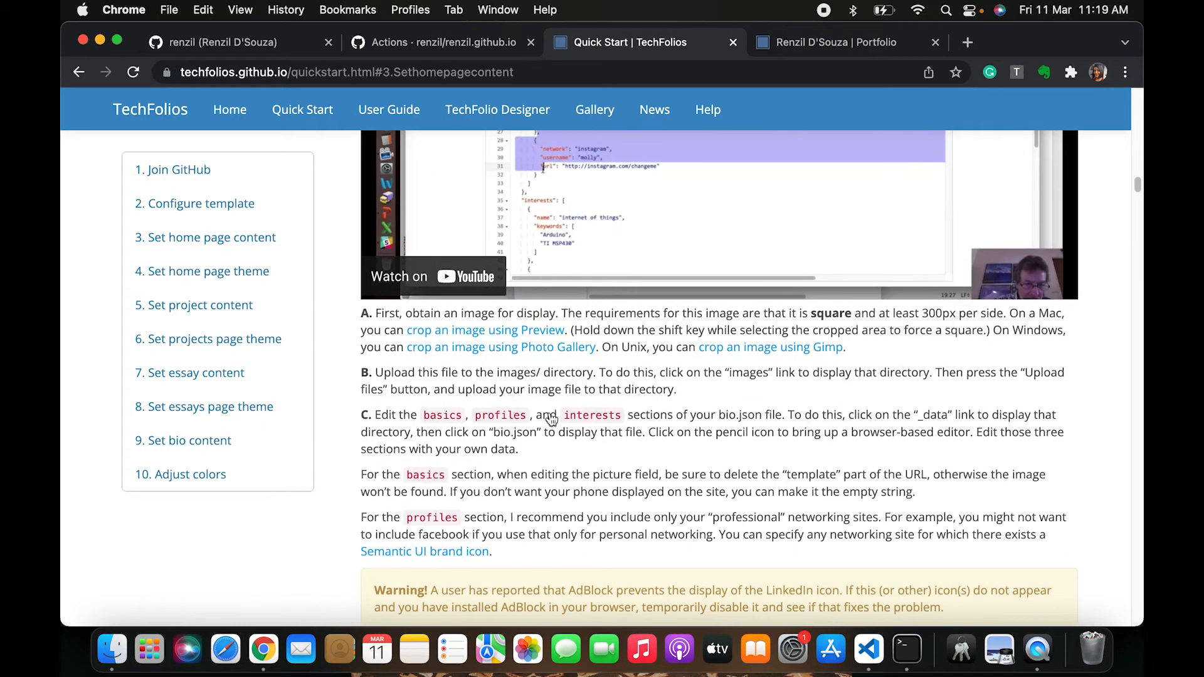
scroll(557, 434, down, 1)
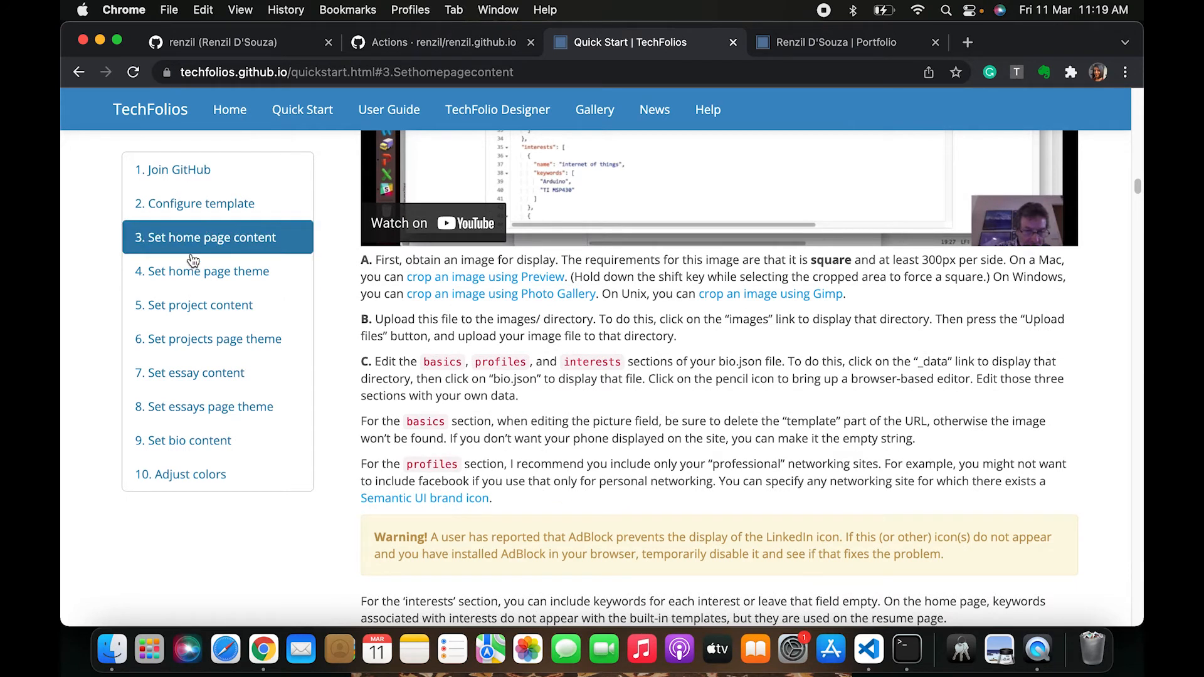
scroll(581, 508, down, 10)
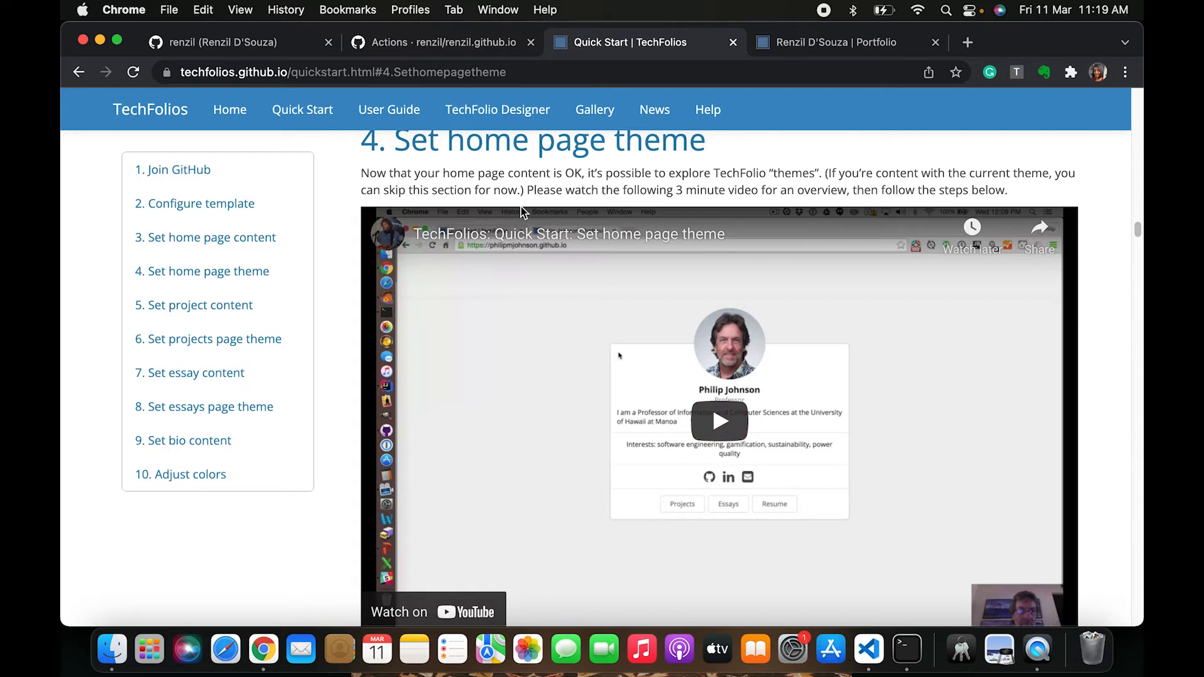
scroll(444, 214, down, 10)
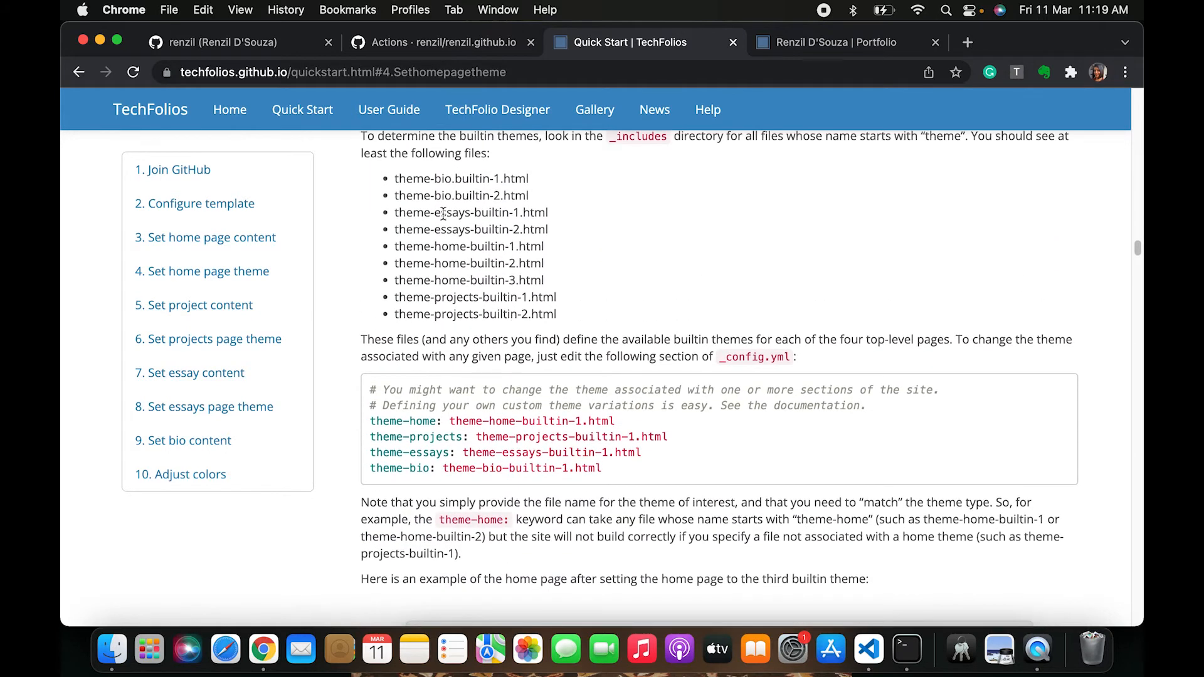
scroll(519, 439, down, 7)
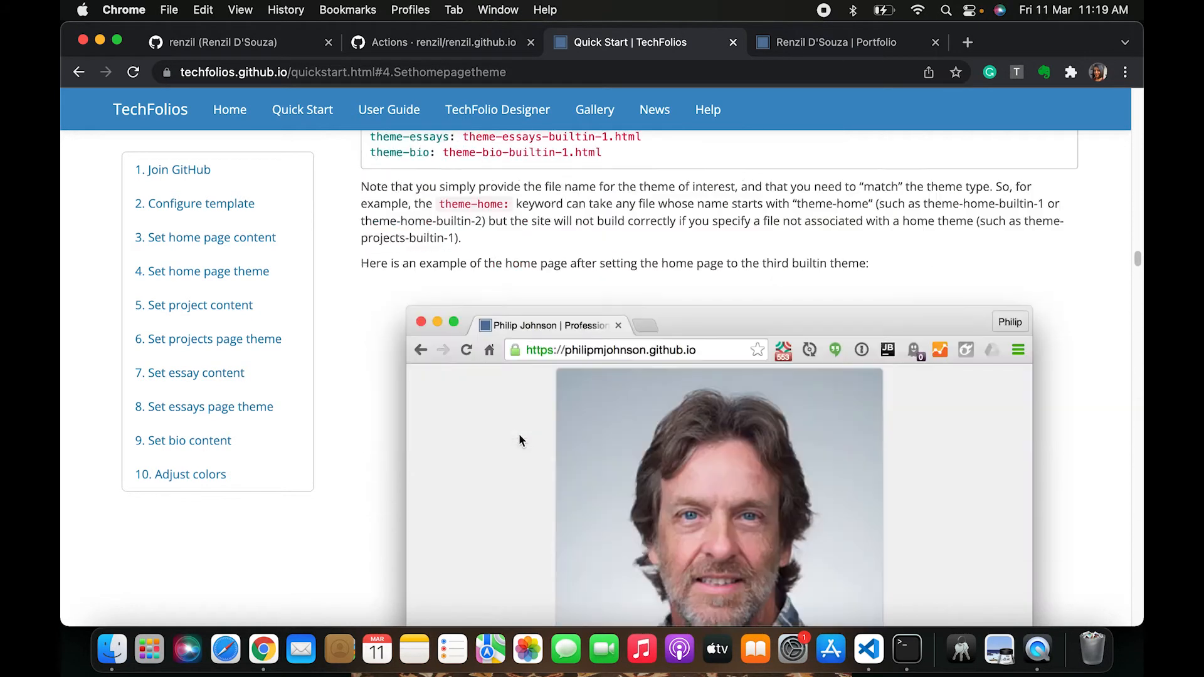
scroll(519, 441, down, 10)
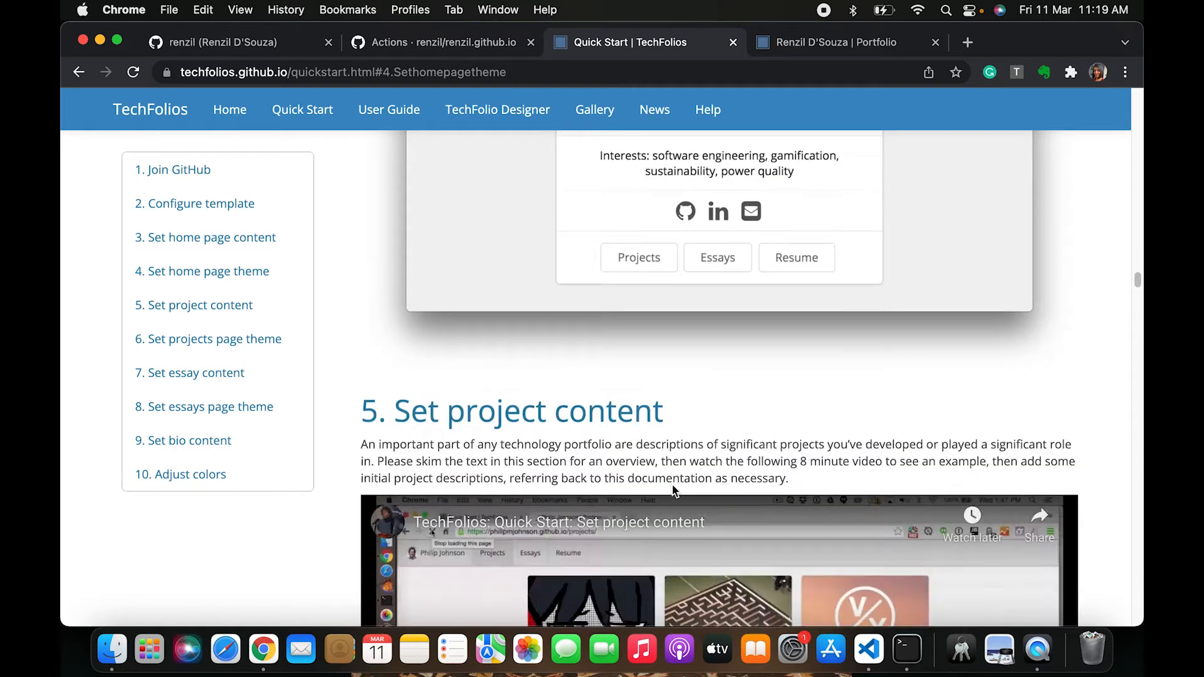
scroll(672, 484, down, 1)
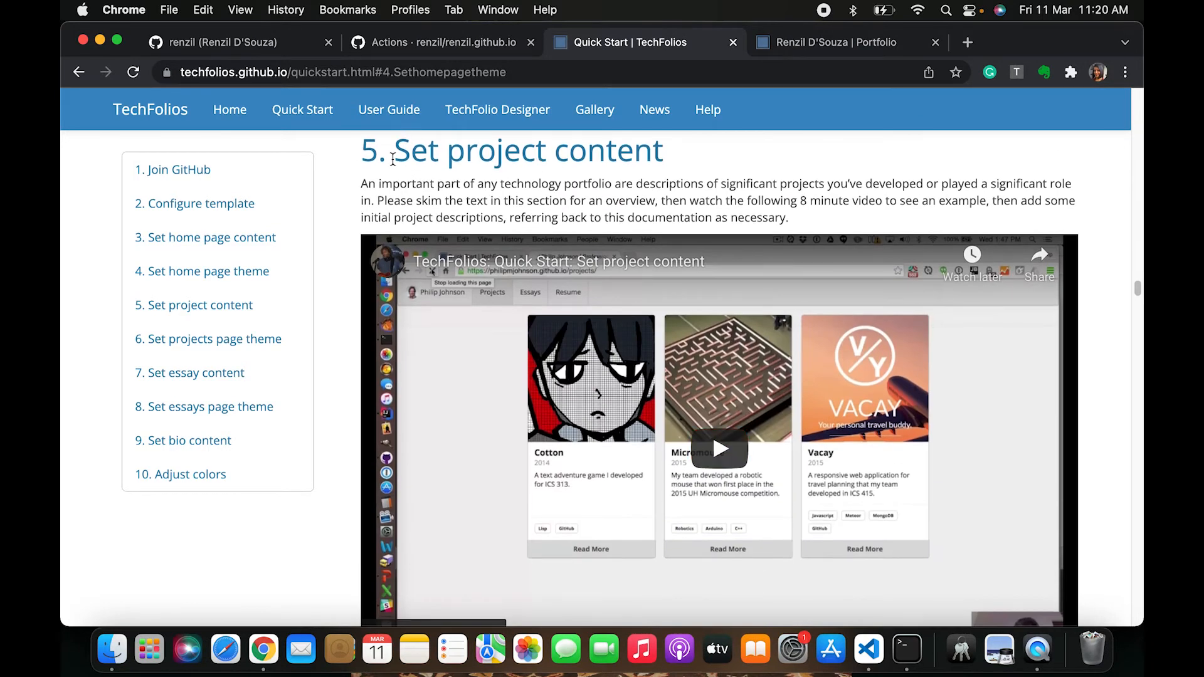
drag(392, 160, 665, 165)
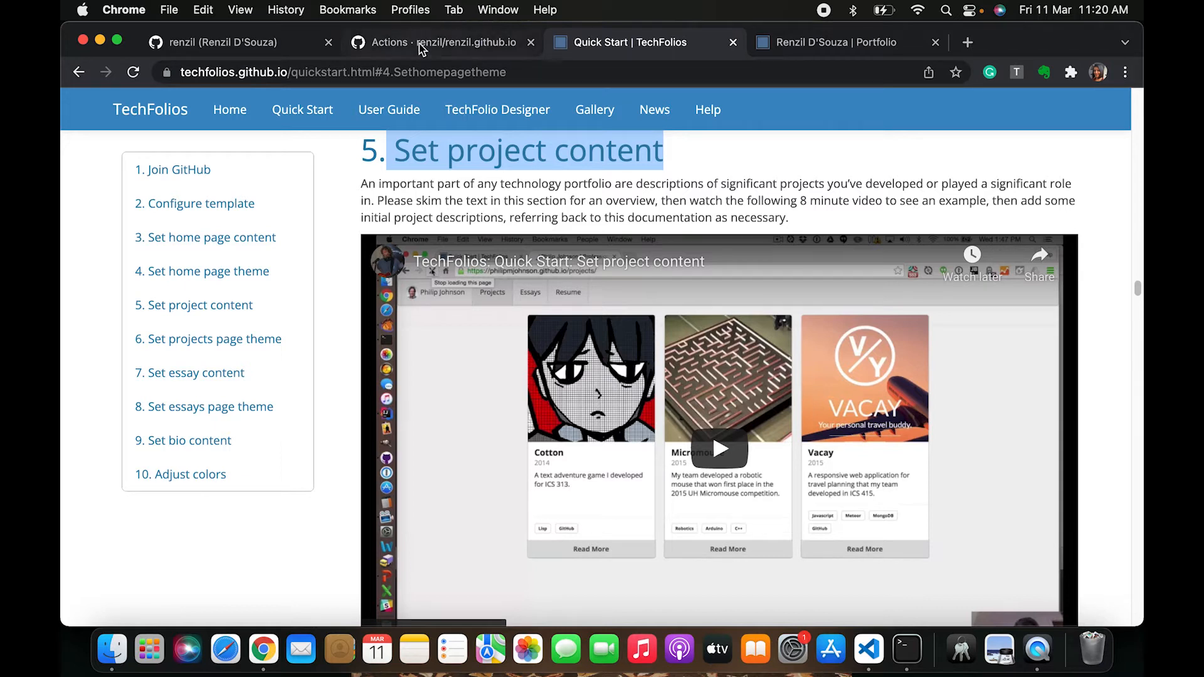
Open the deployed site link from the completed pages build and deployment run
click(450, 44)
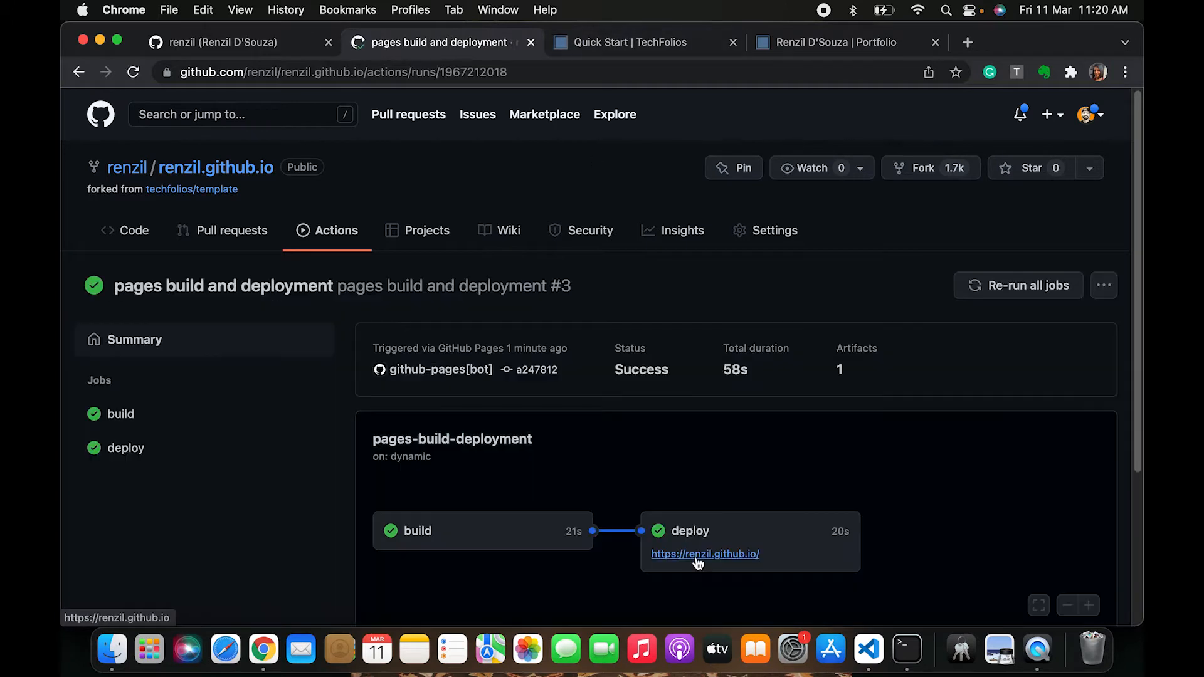
super+click(698, 556)
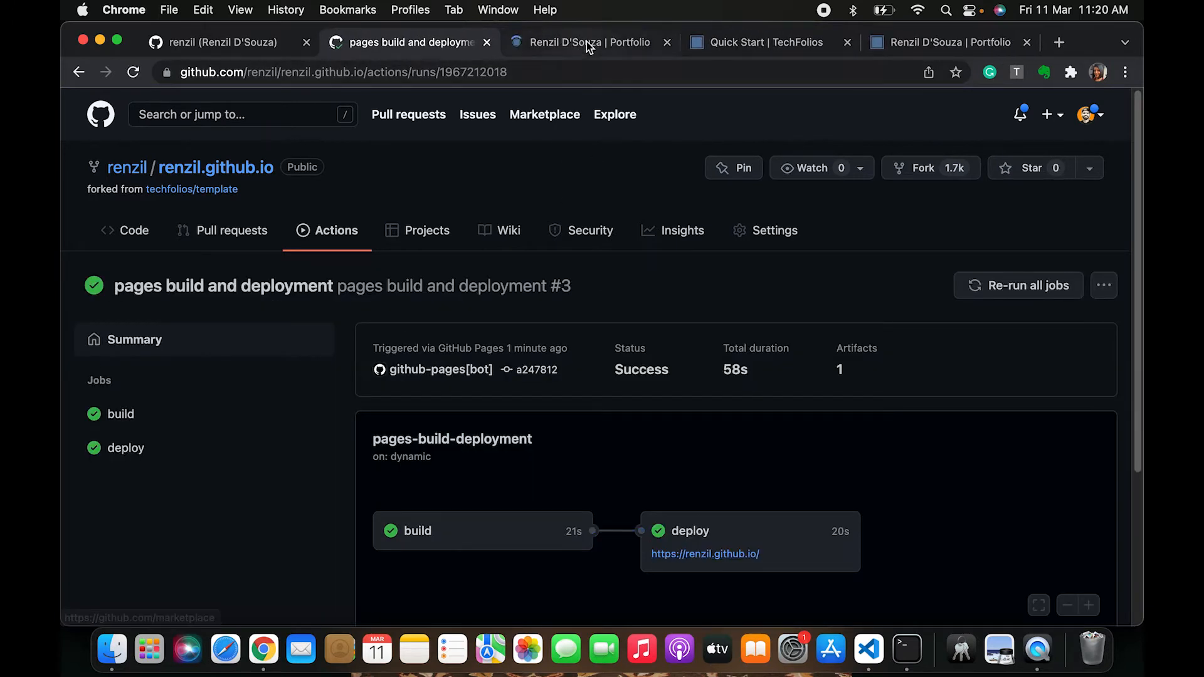
Reload the deployed portfolio tab and review the updated home page profile text and interests
click(589, 44)
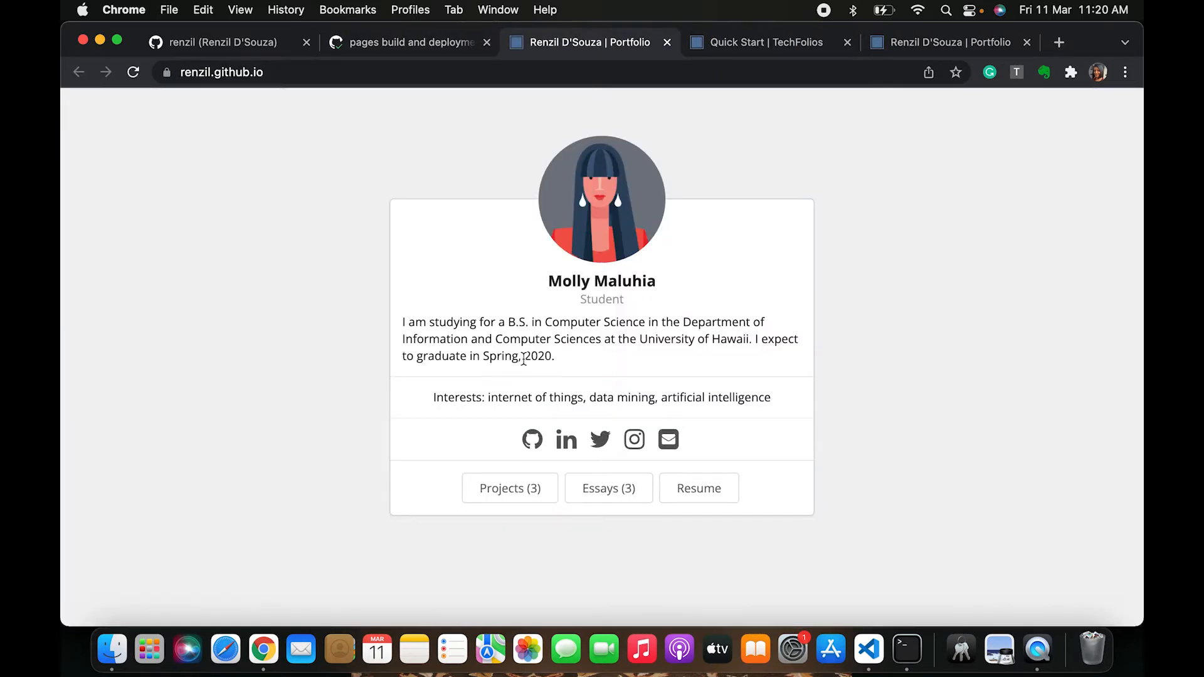
key(super+r)
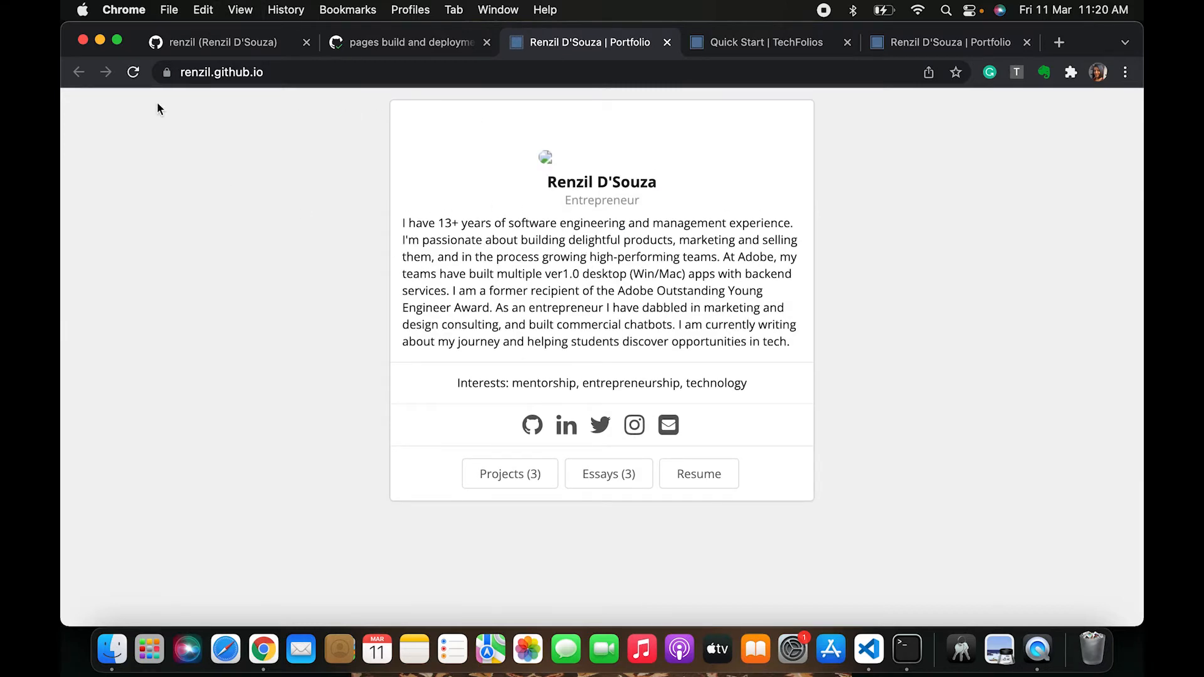
drag(547, 182, 681, 221)
click(513, 236)
double_click(664, 204)
drag(403, 222, 748, 377)
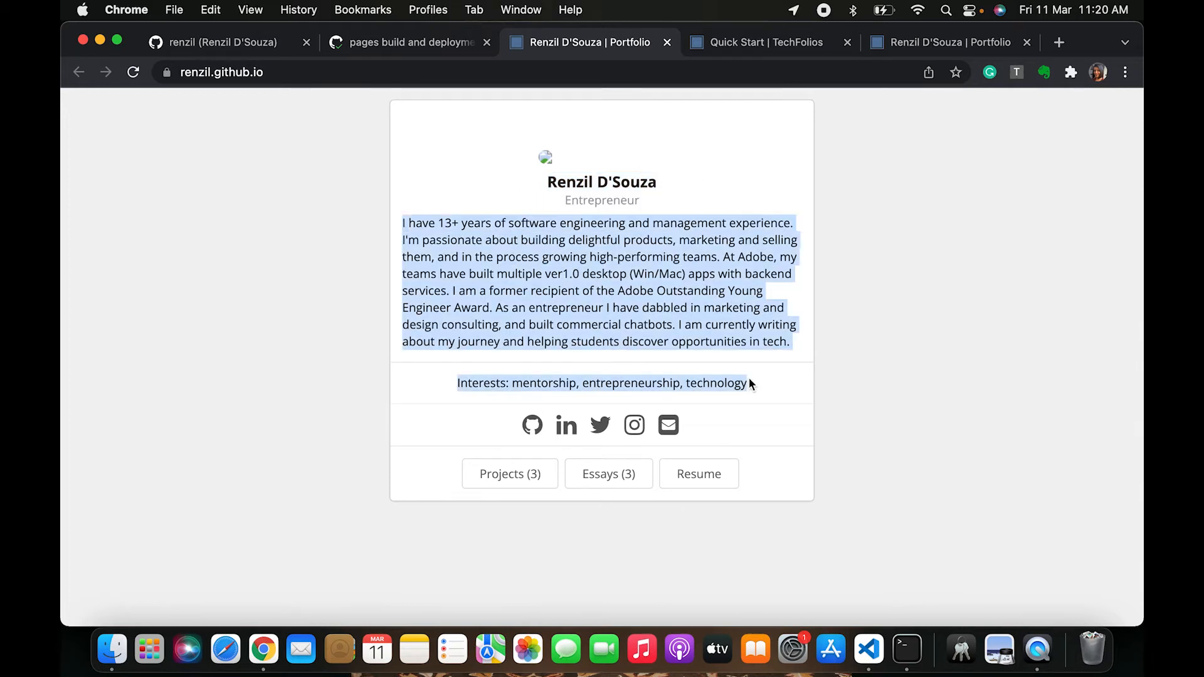
click(773, 344)
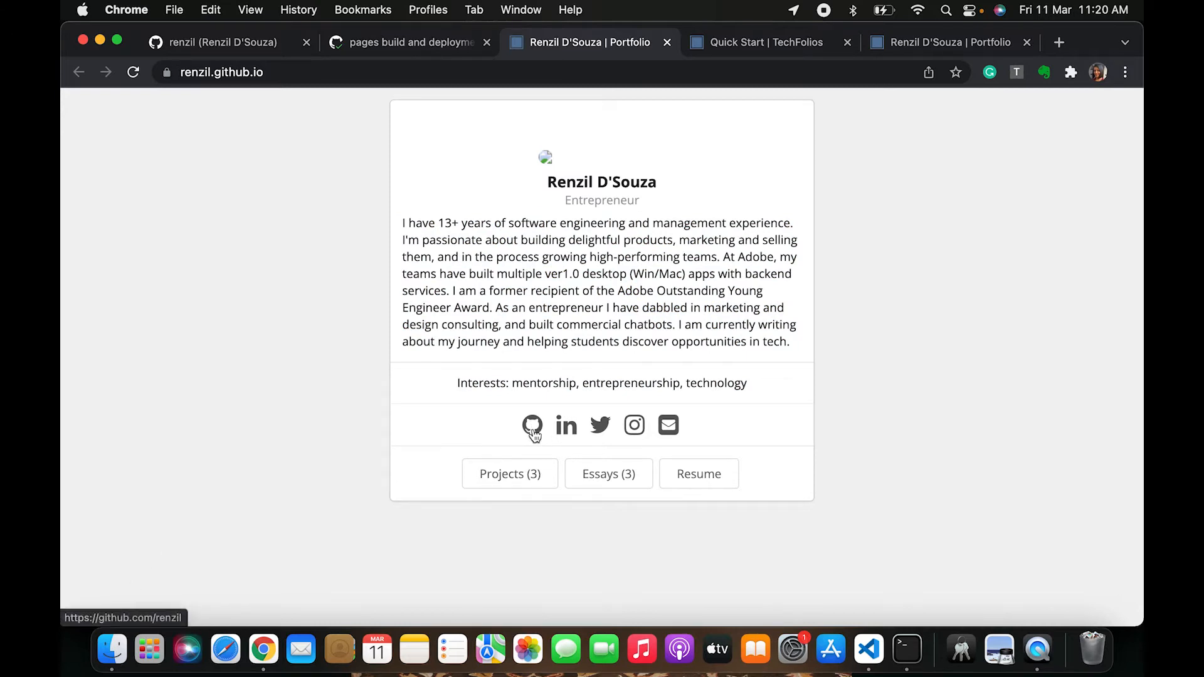
Open the portfolio's Resume page, scroll through it, and return to the home page
click(703, 478)
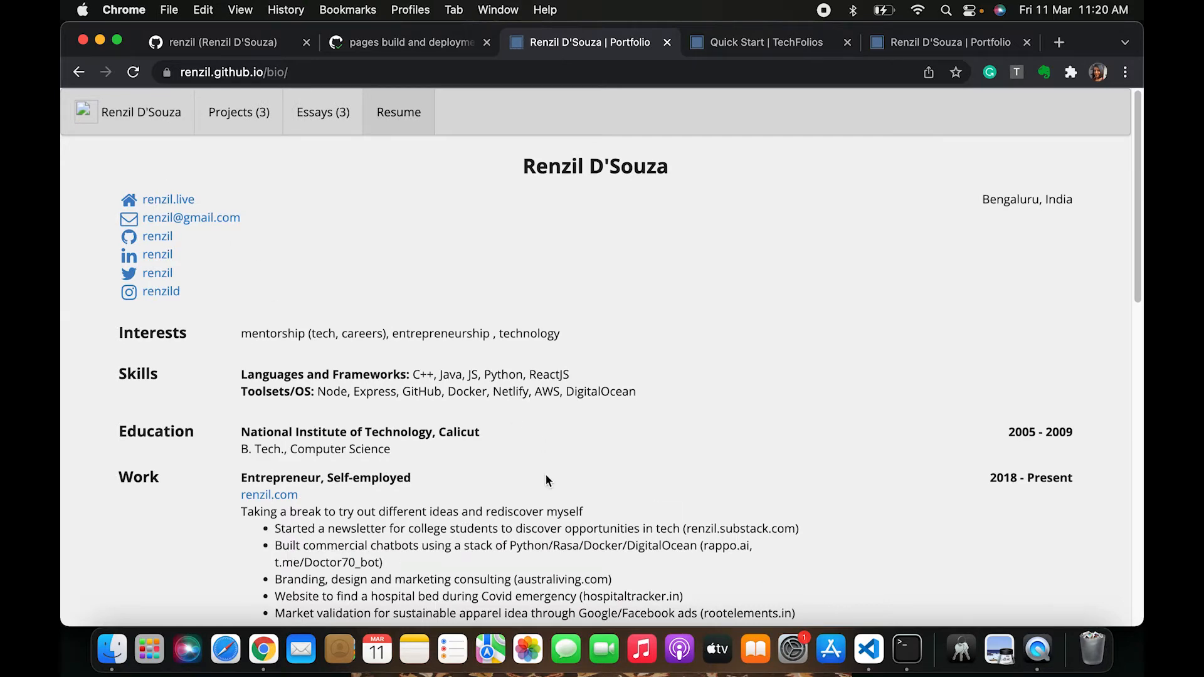
scroll(545, 476, down, 3)
scroll(368, 521, down, 10)
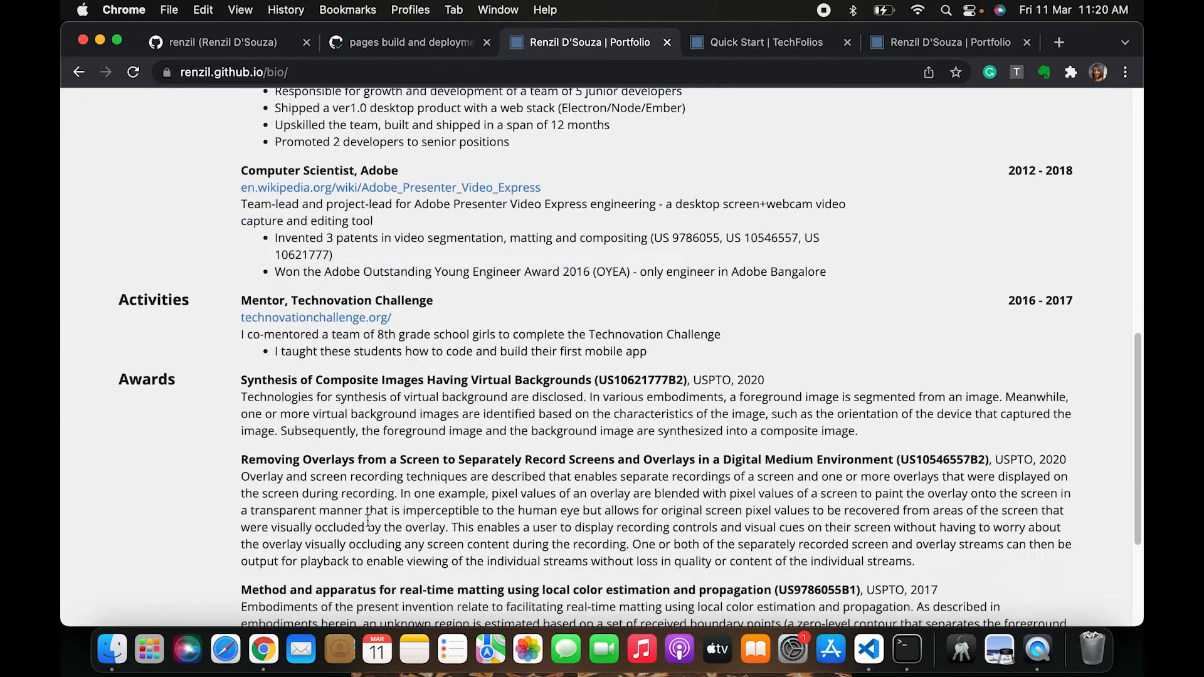
scroll(251, 377, up, 15)
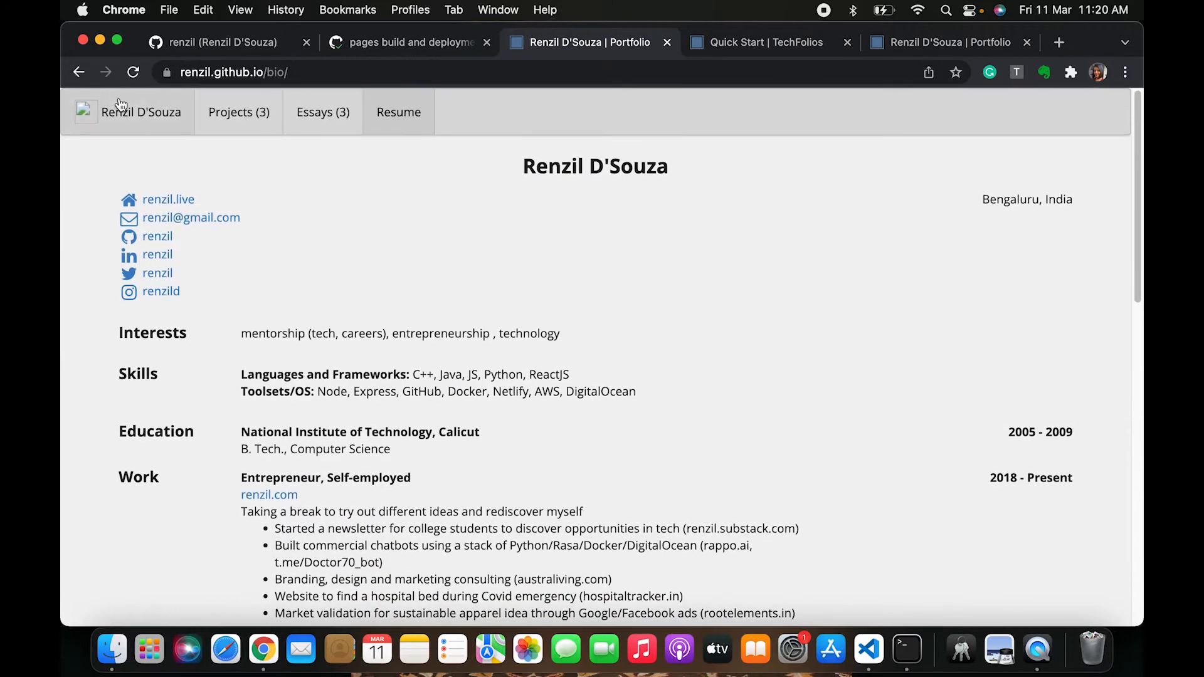
click(133, 120)
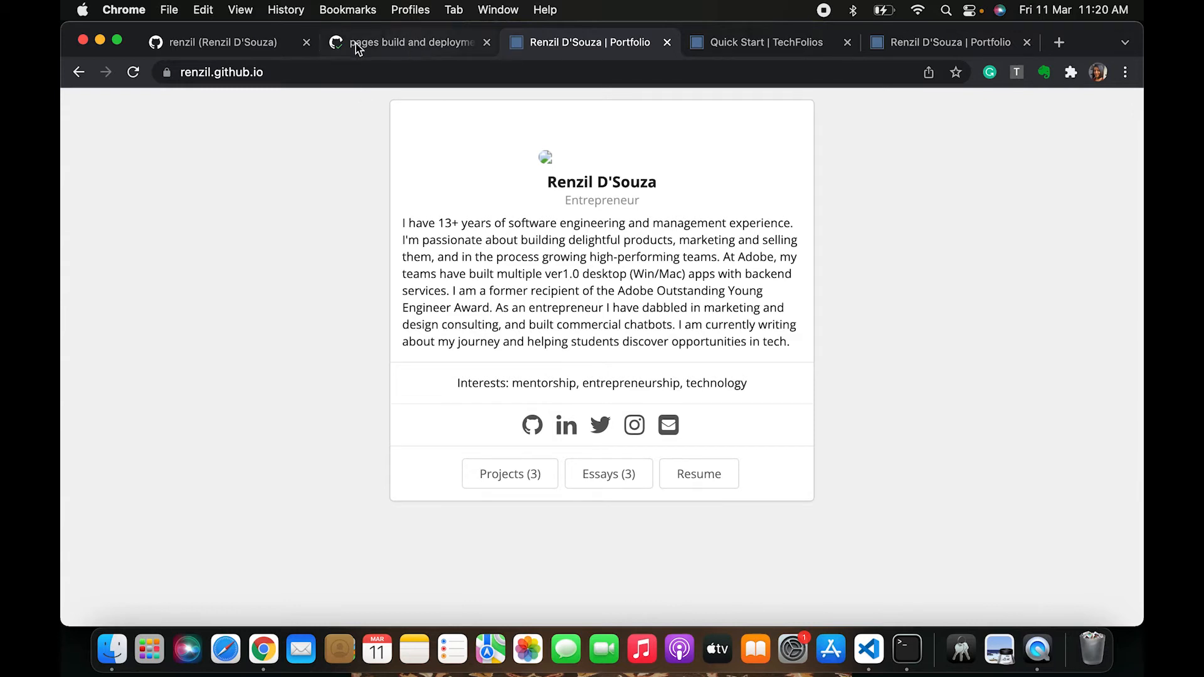
Open the repository's images folder and browse the existing image files
click(393, 37)
scroll(514, 451, down, 4)
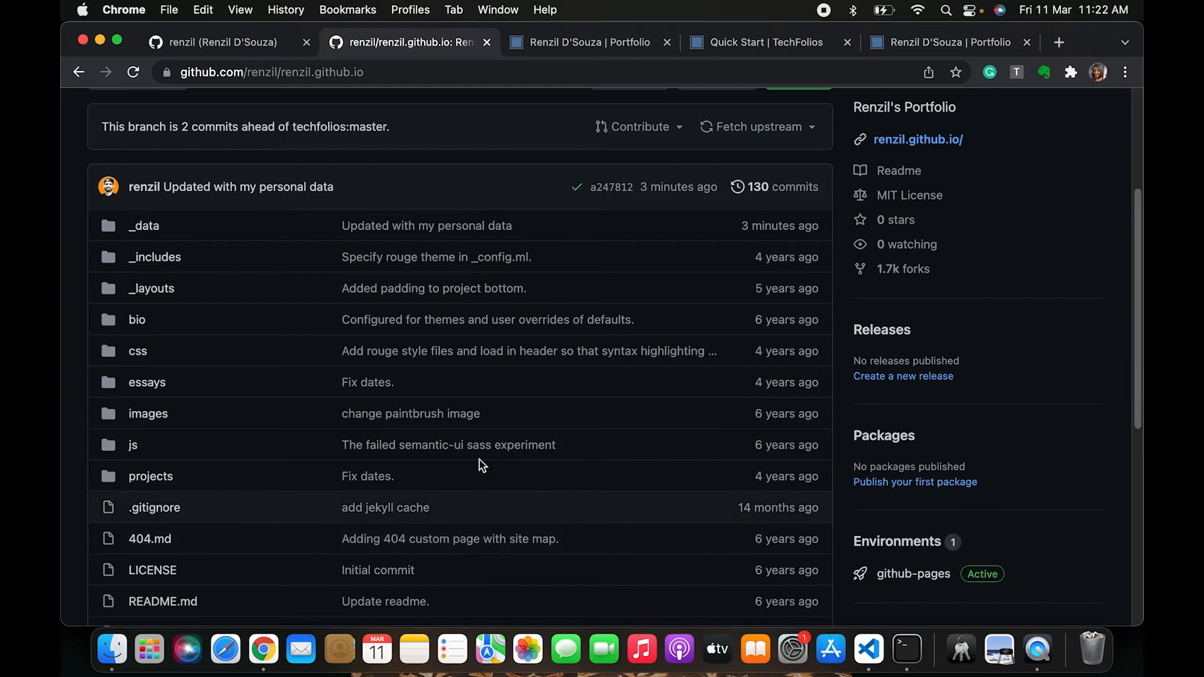
scroll(183, 349, up, 3)
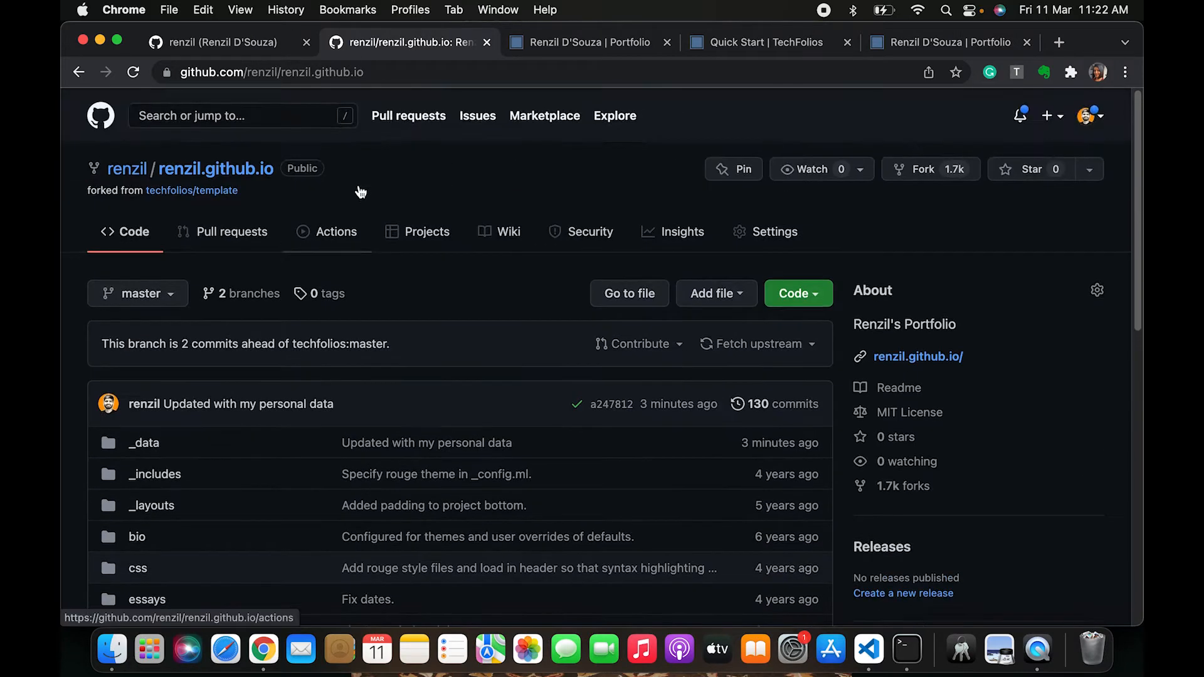
scroll(361, 192, down, 4)
click(148, 385)
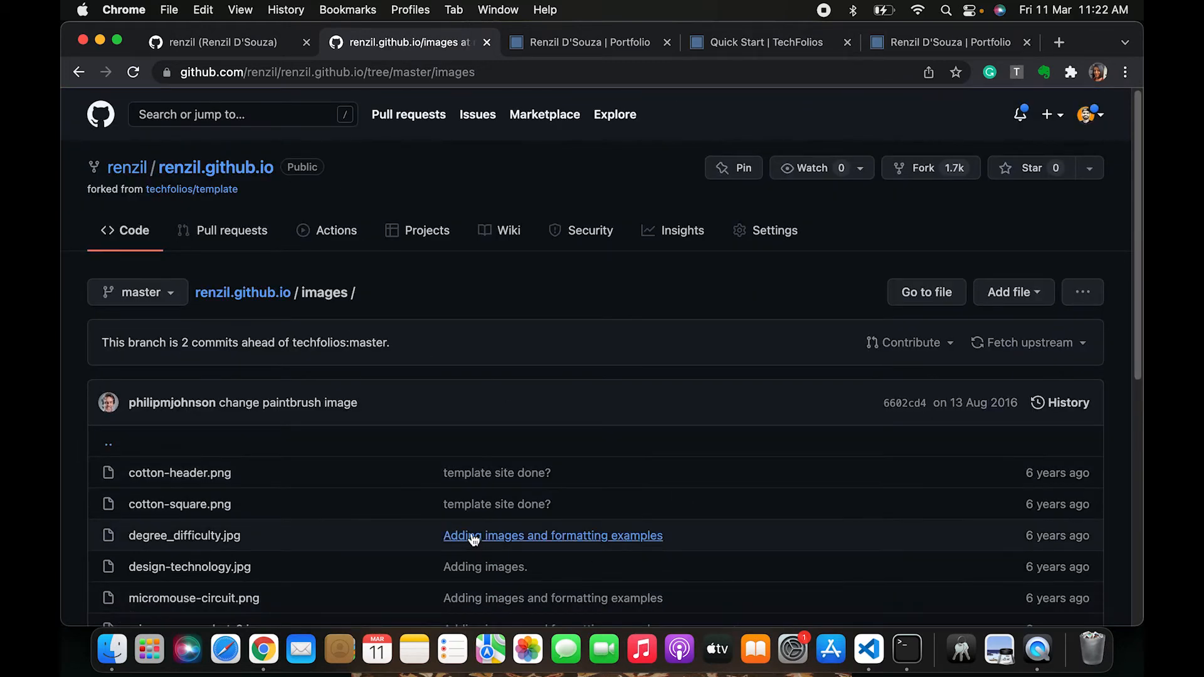
scroll(472, 535, down, 5)
scroll(471, 533, down, 3)
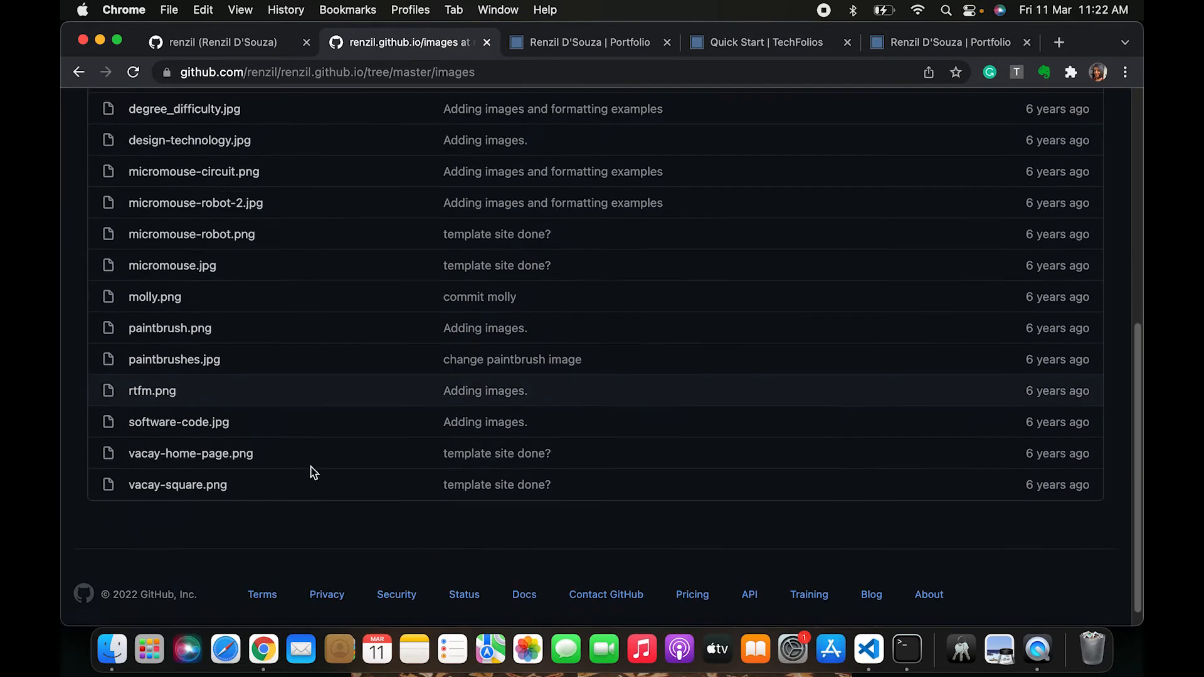
scroll(296, 393, up, 3)
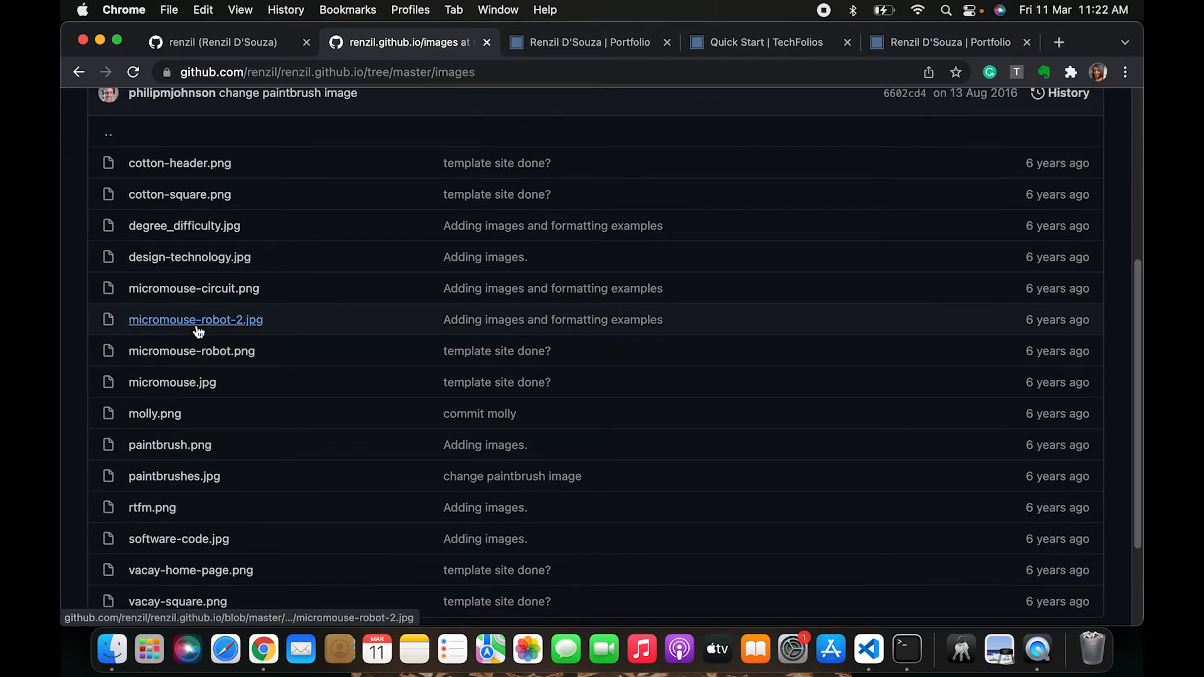
scroll(758, 278, up, 1)
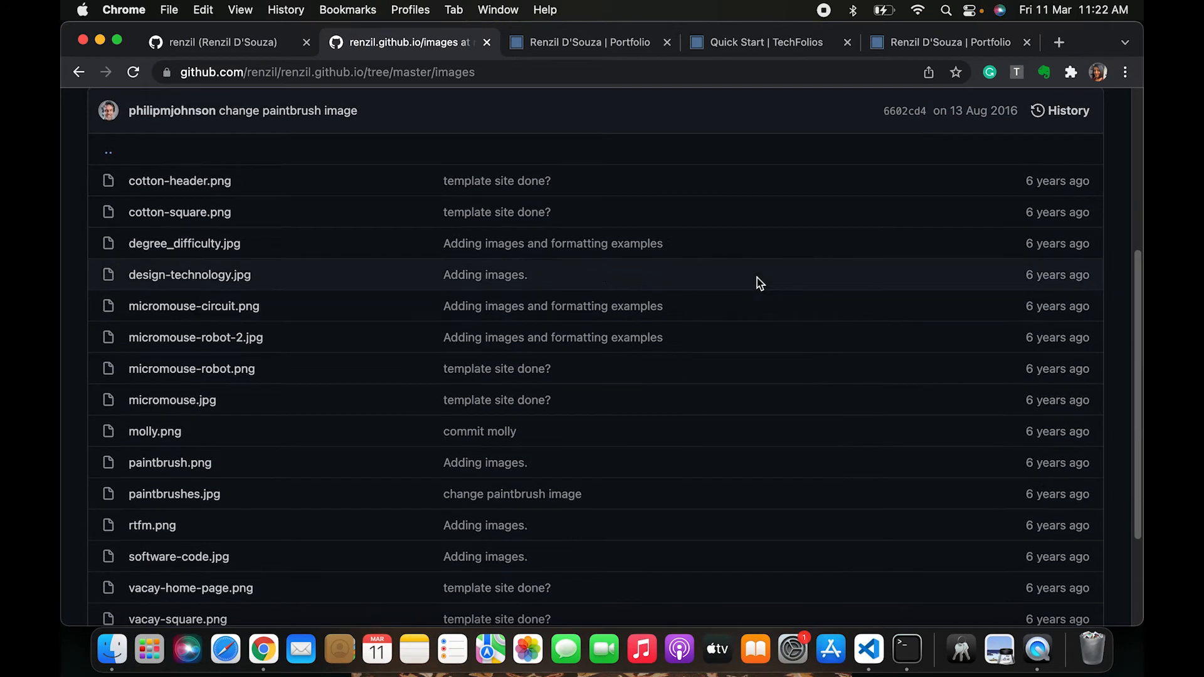
scroll(552, 323, down, 2)
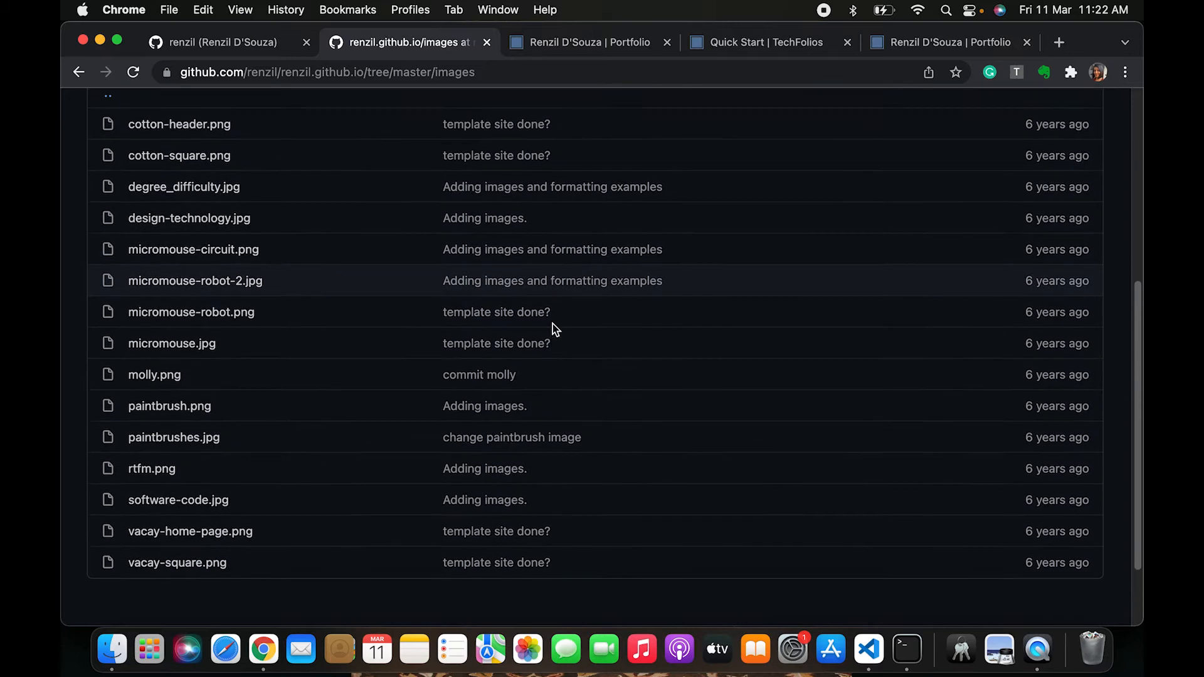
scroll(552, 324, up, 2)
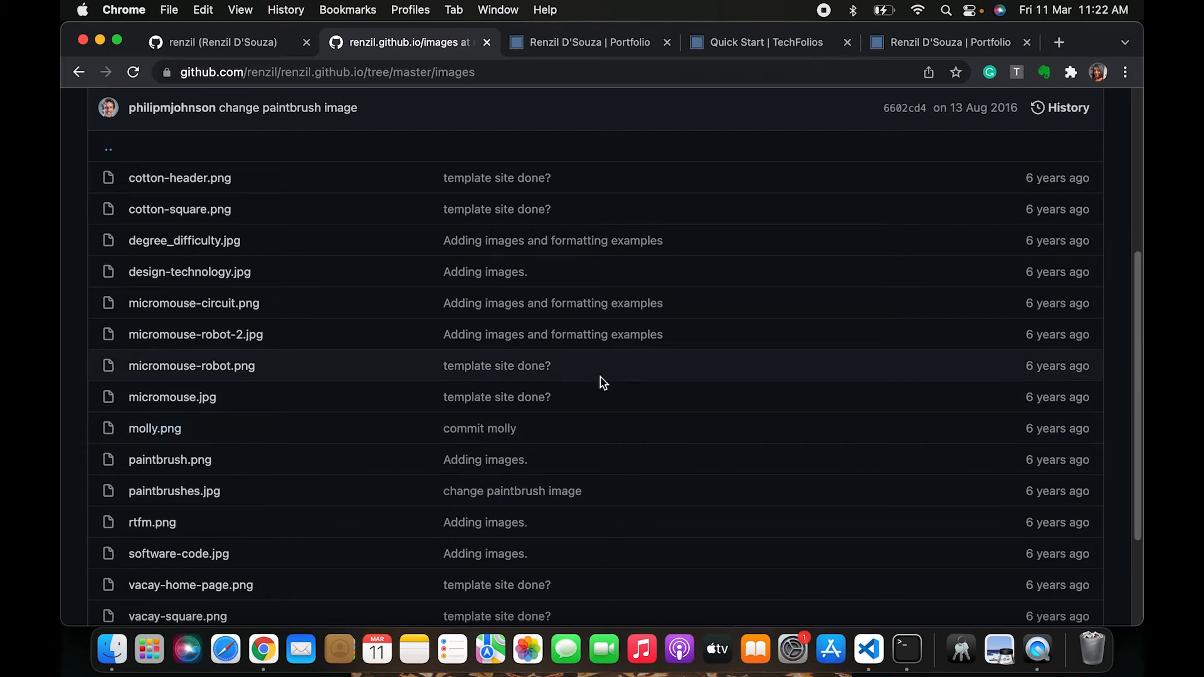
scroll(601, 382, up, 1)
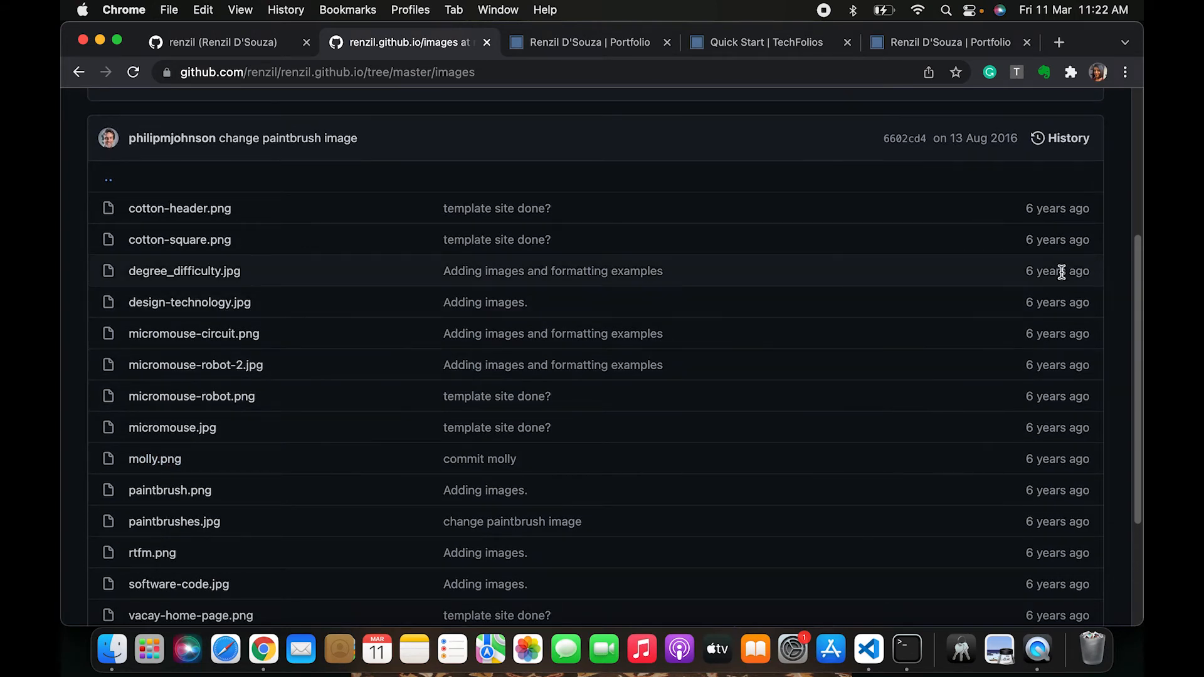
scroll(1060, 269, up, 3)
Upload renzil.png from the local images folder into the repository's images folder
click(1004, 109)
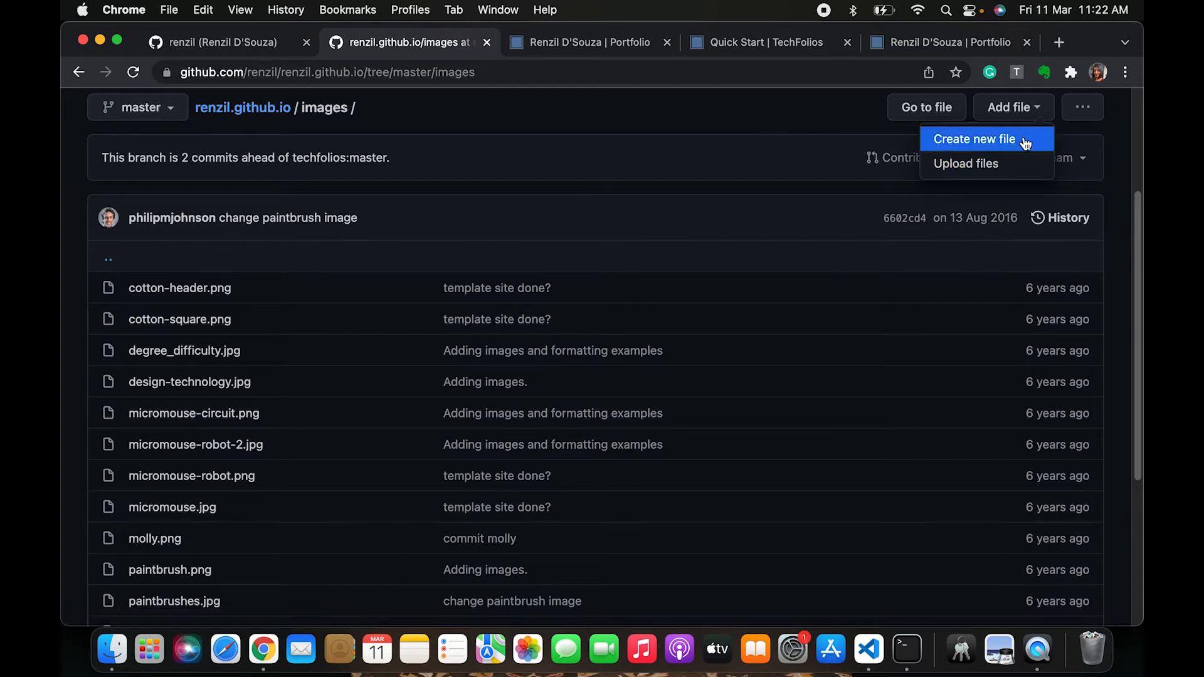
click(991, 171)
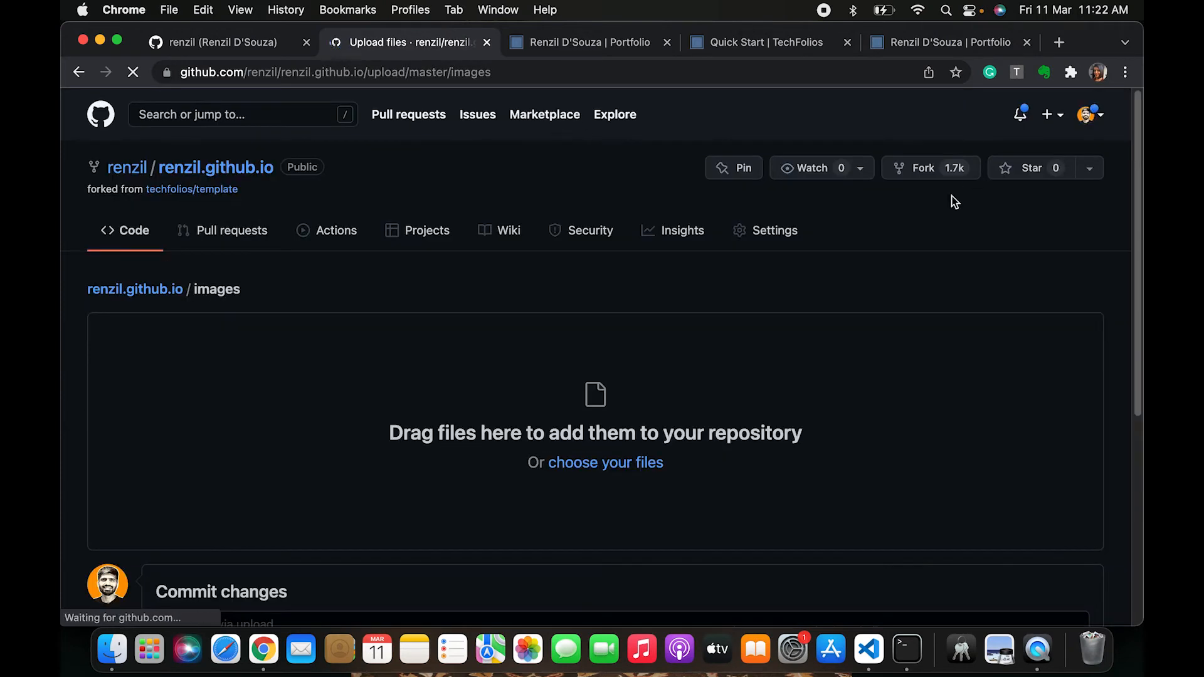
key(super+Tab)
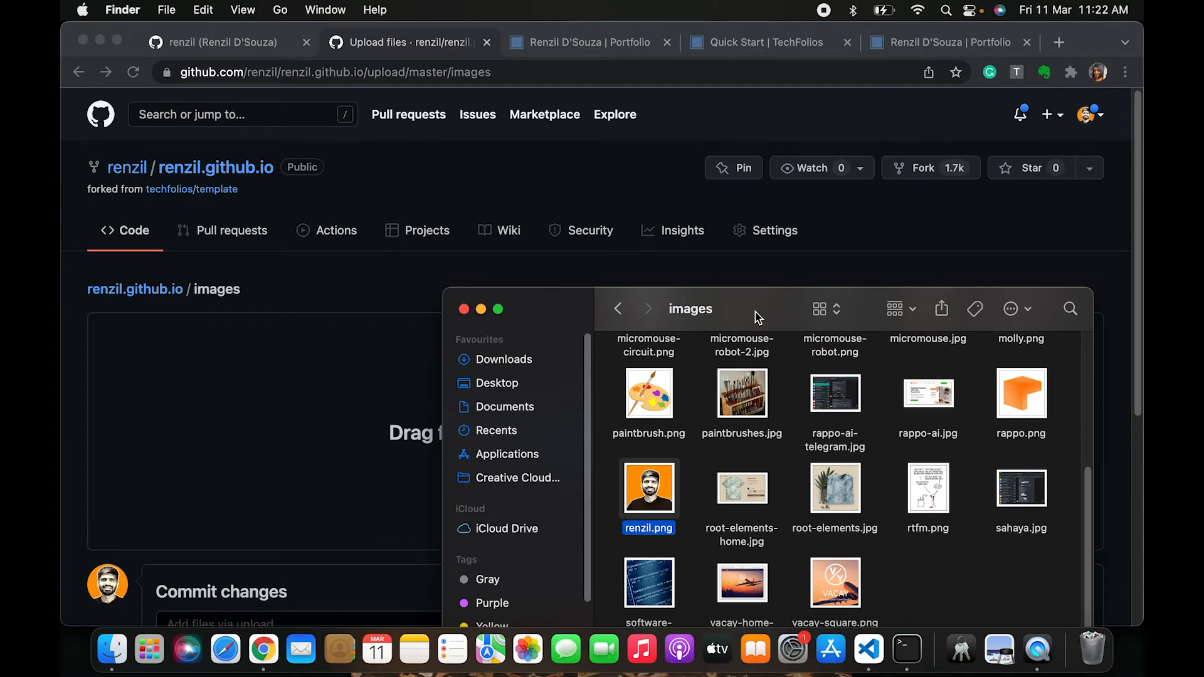
drag(759, 316, 928, 142)
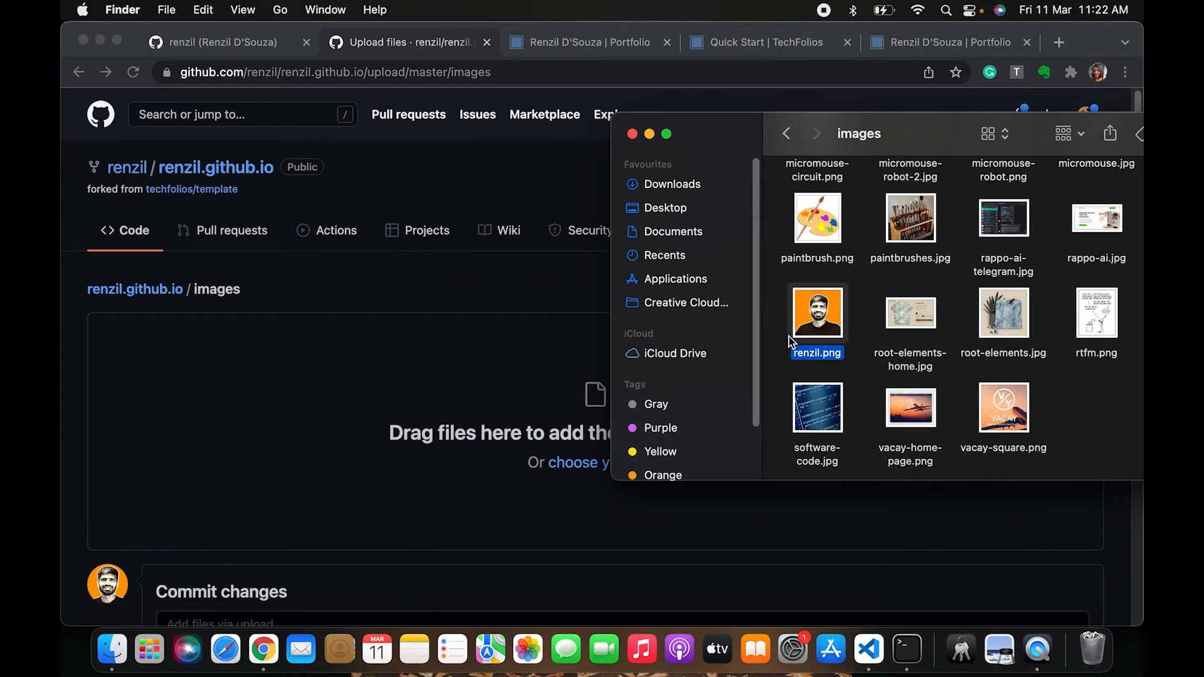
click(864, 324)
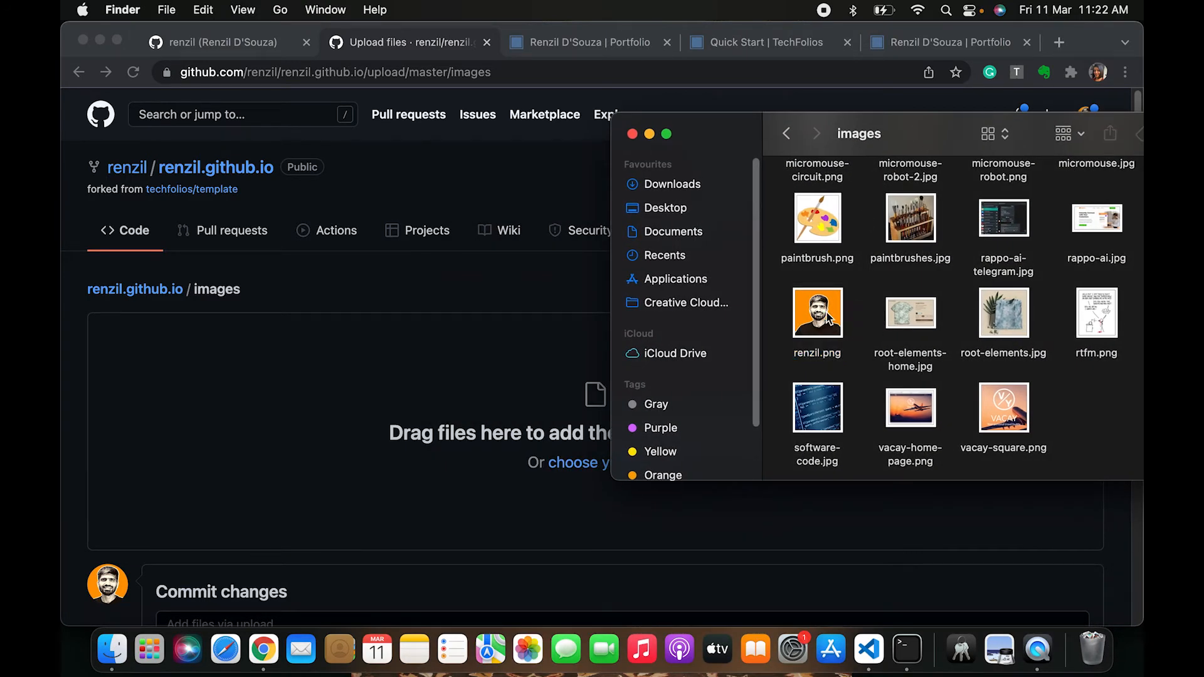
click(828, 320)
drag(828, 309, 332, 380)
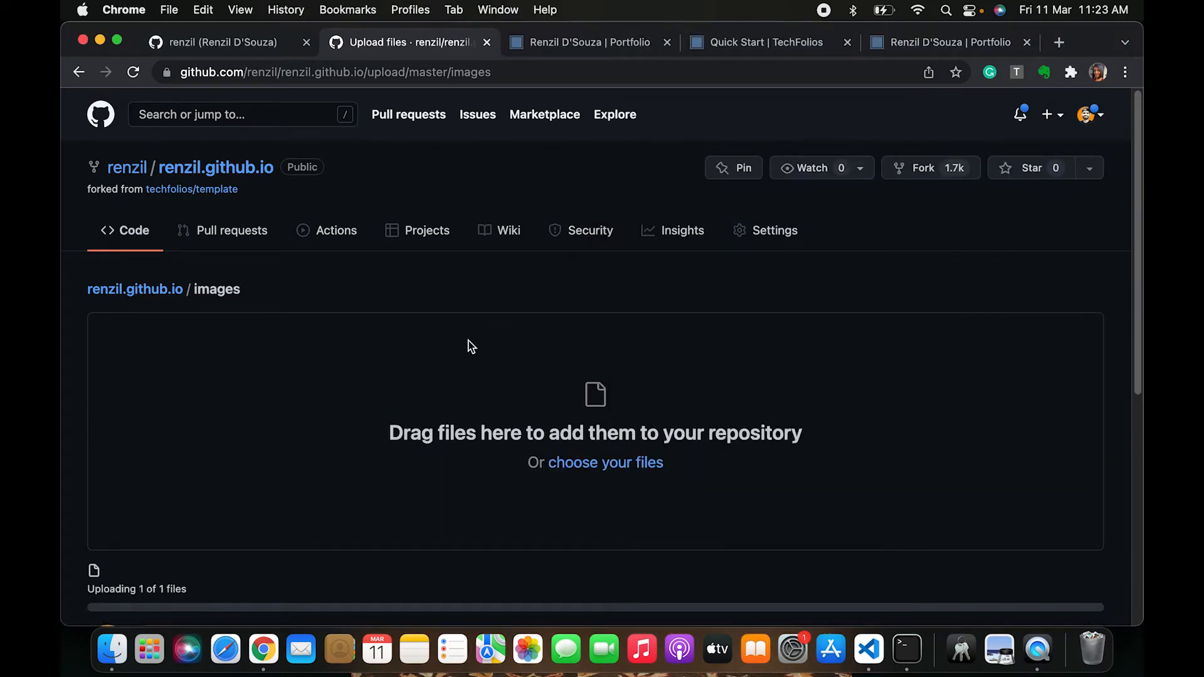
Commit the upload directly to master with the message "Uploading my profile pic"
scroll(467, 342, down, 3)
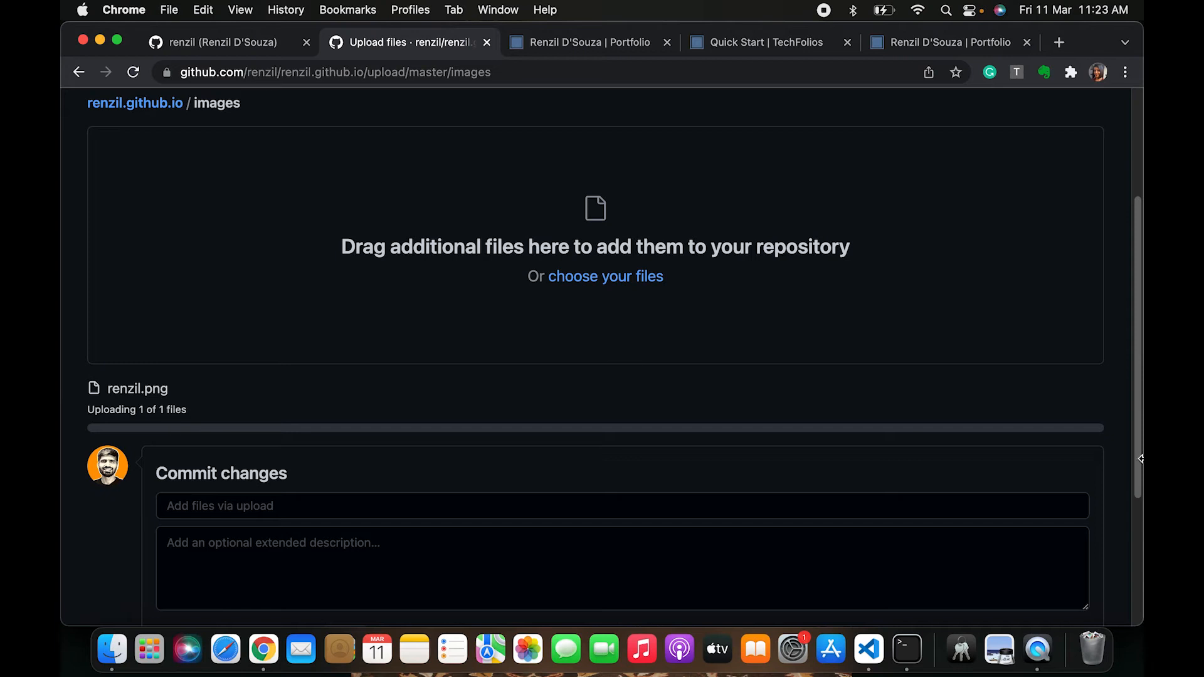
scroll(511, 468, down, 2)
click(423, 395)
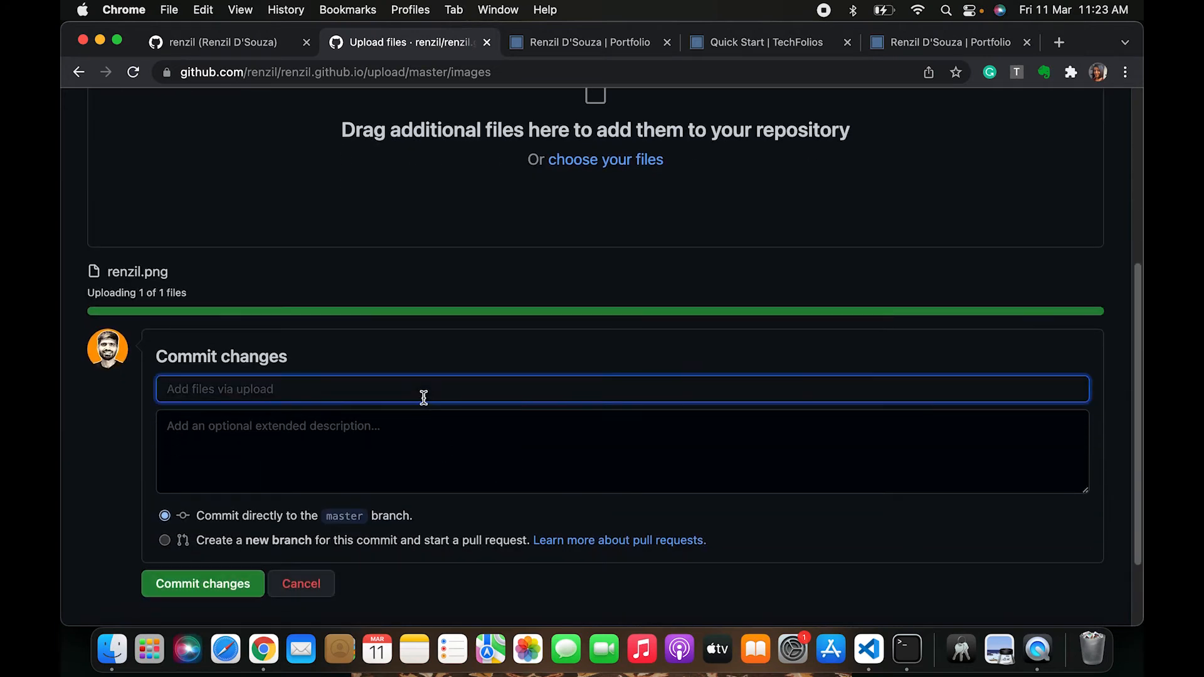
text(Uploading my profile pic)
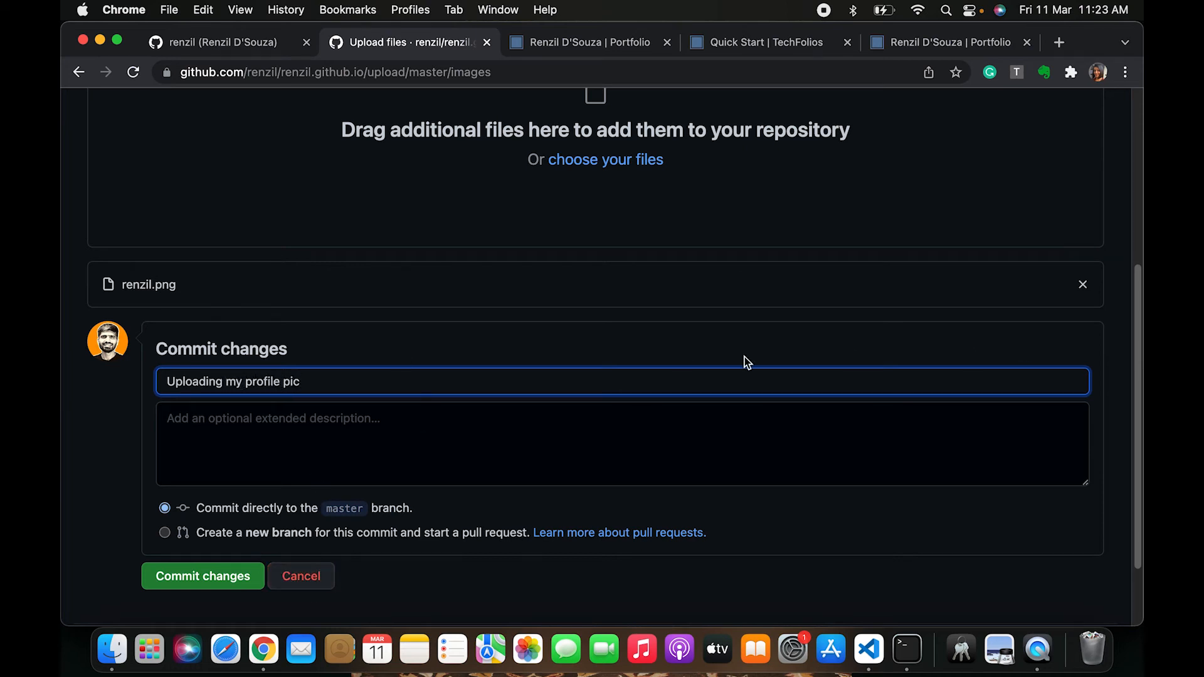
click(189, 586)
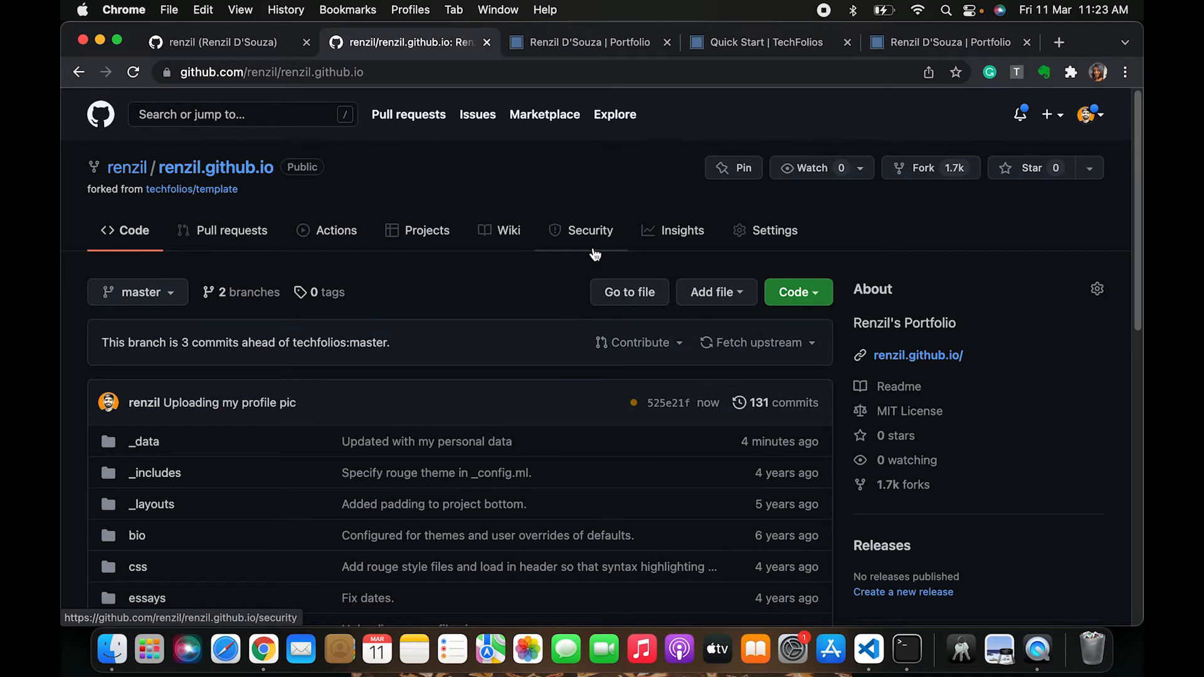
Check the Actions workflow runs for the new pages build, then go back to the repository code page
scroll(439, 396, down, 3)
click(324, 161)
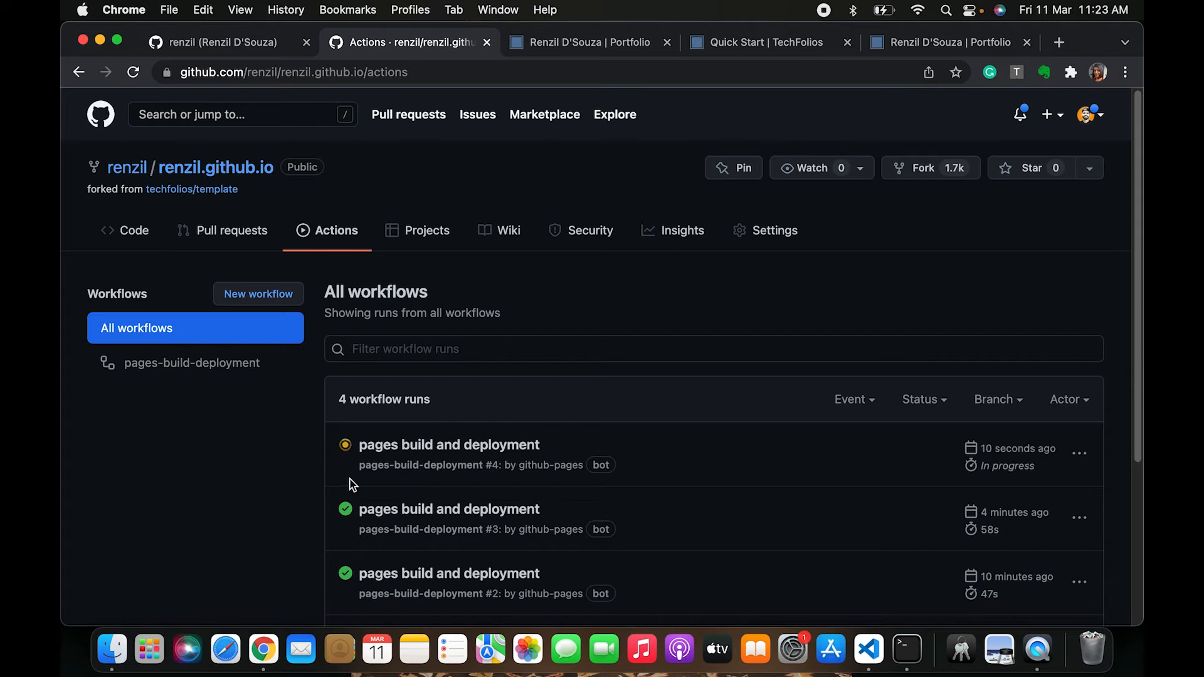
click(79, 73)
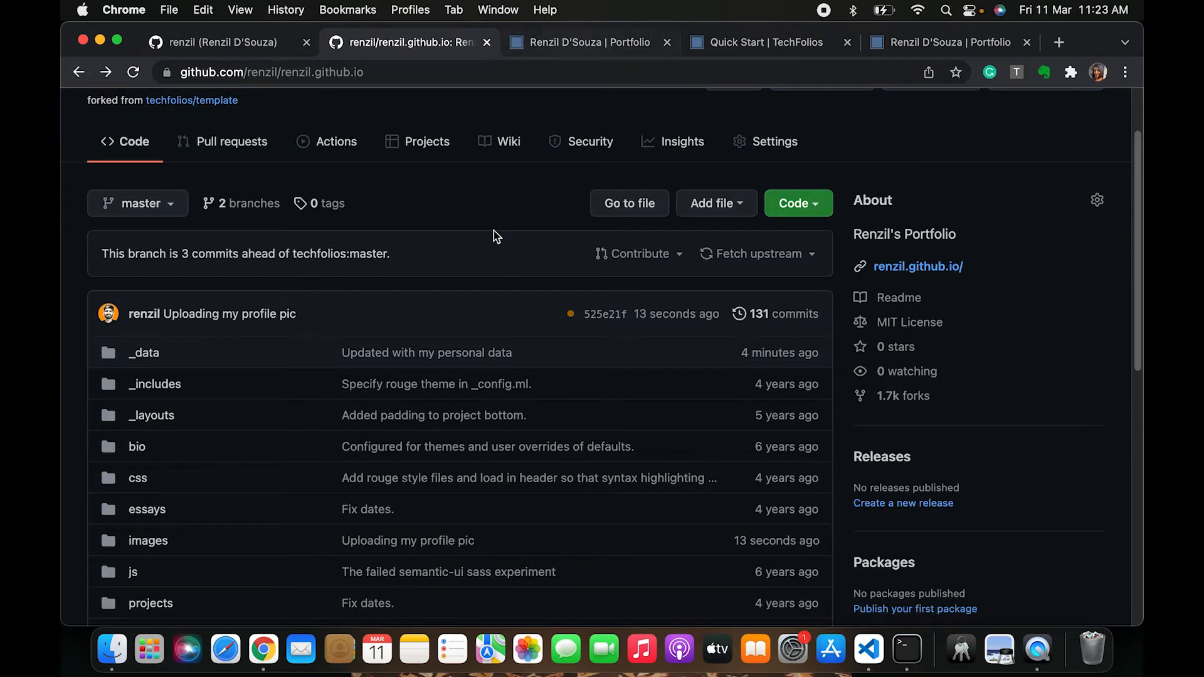
Review the Quick Start guide's Set project content section, then return to the repository tab
scroll(477, 282, up, 2)
scroll(386, 483, down, 3)
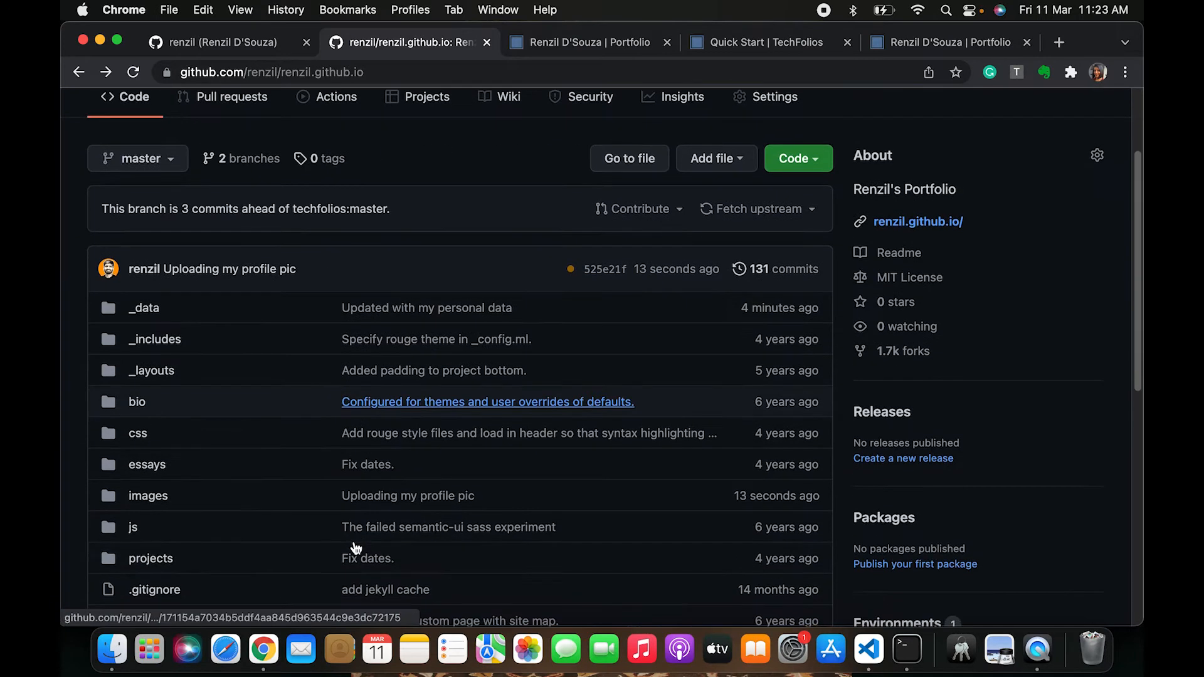
click(747, 45)
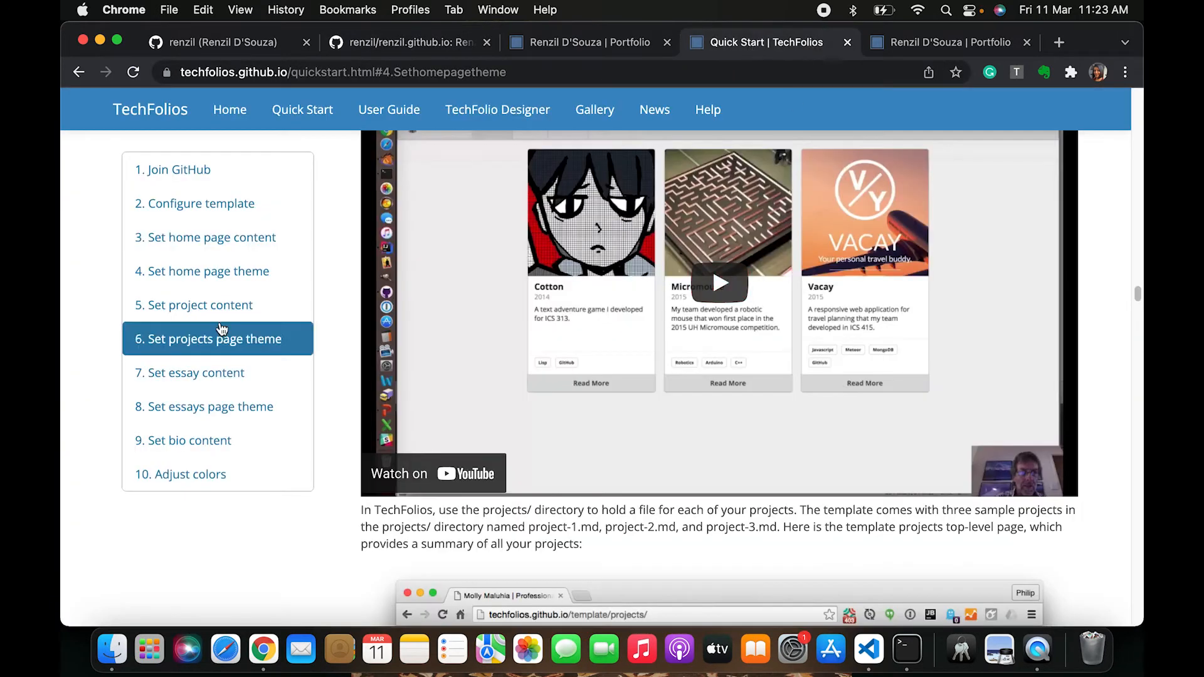
scroll(220, 316, up, 1)
scroll(577, 295, up, 3)
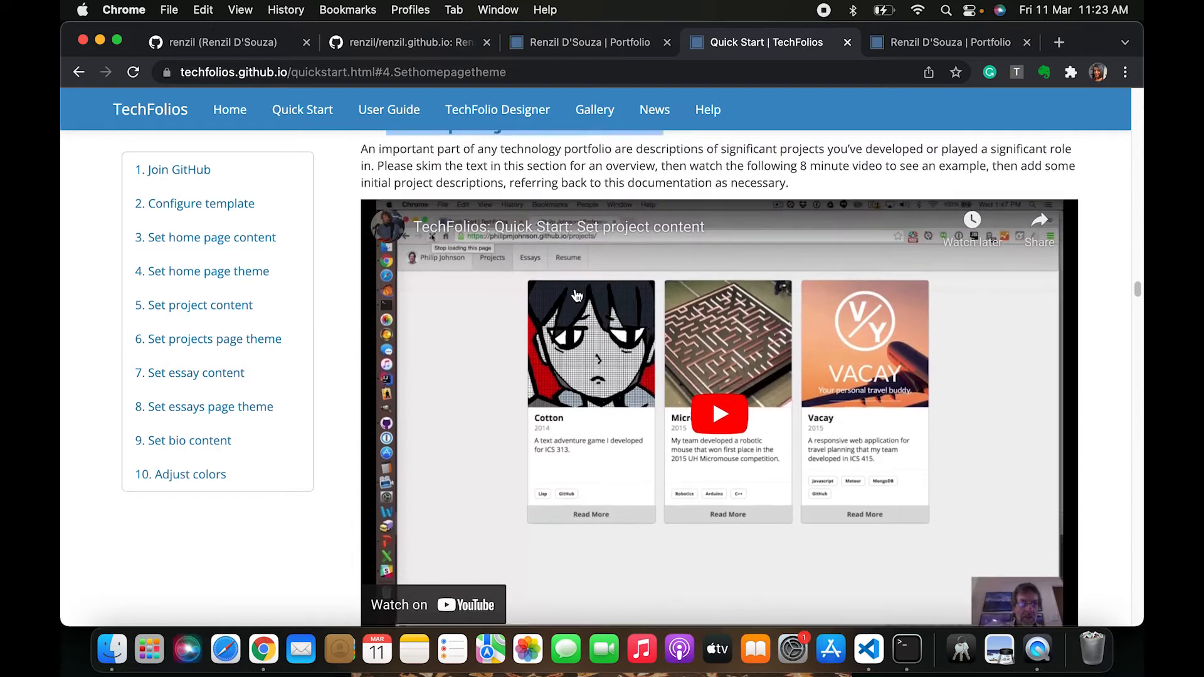
scroll(577, 295, up, 2)
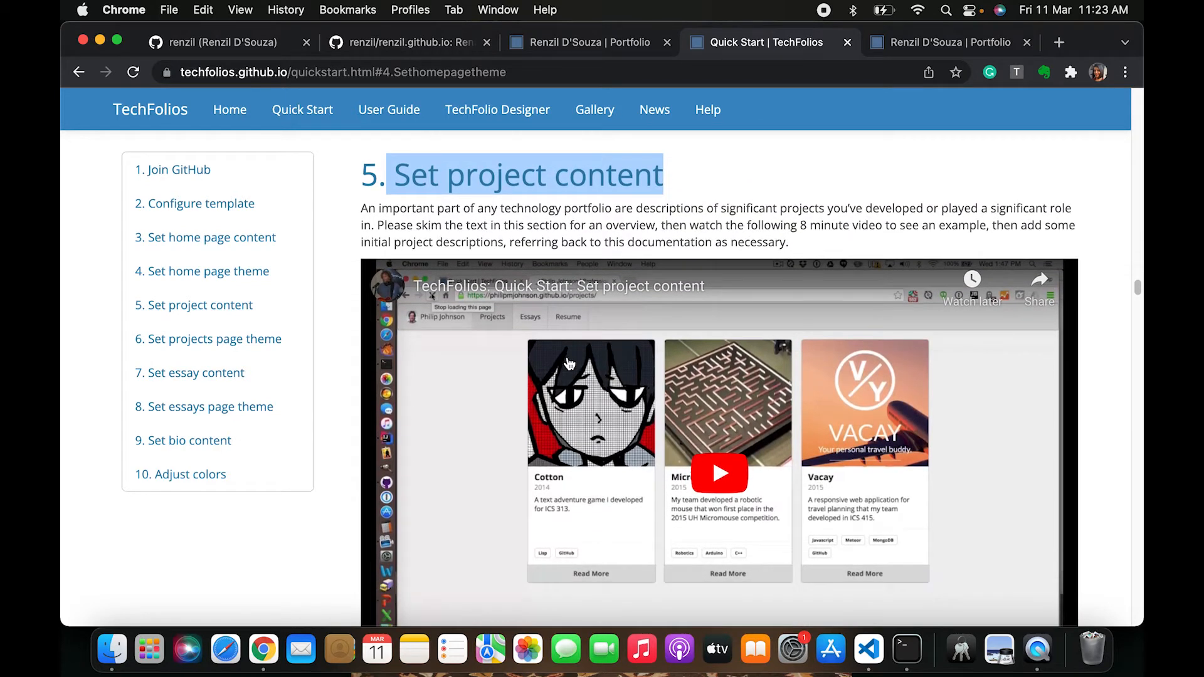
scroll(495, 416, down, 10)
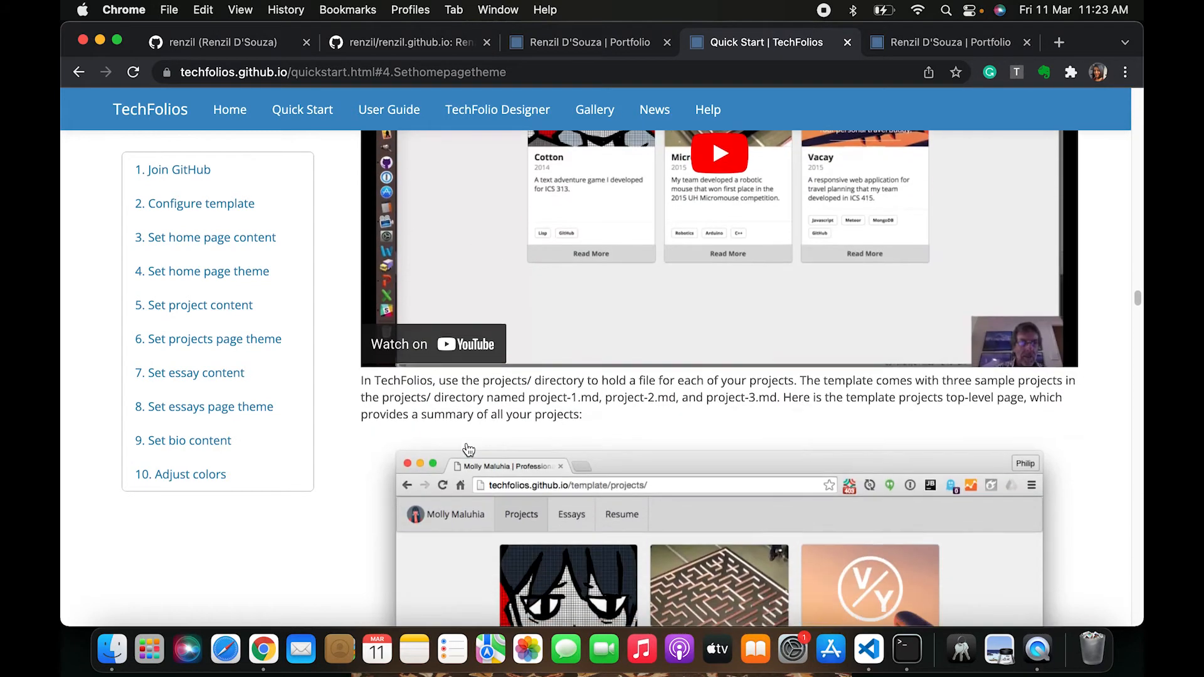
scroll(469, 450, down, 3)
click(401, 43)
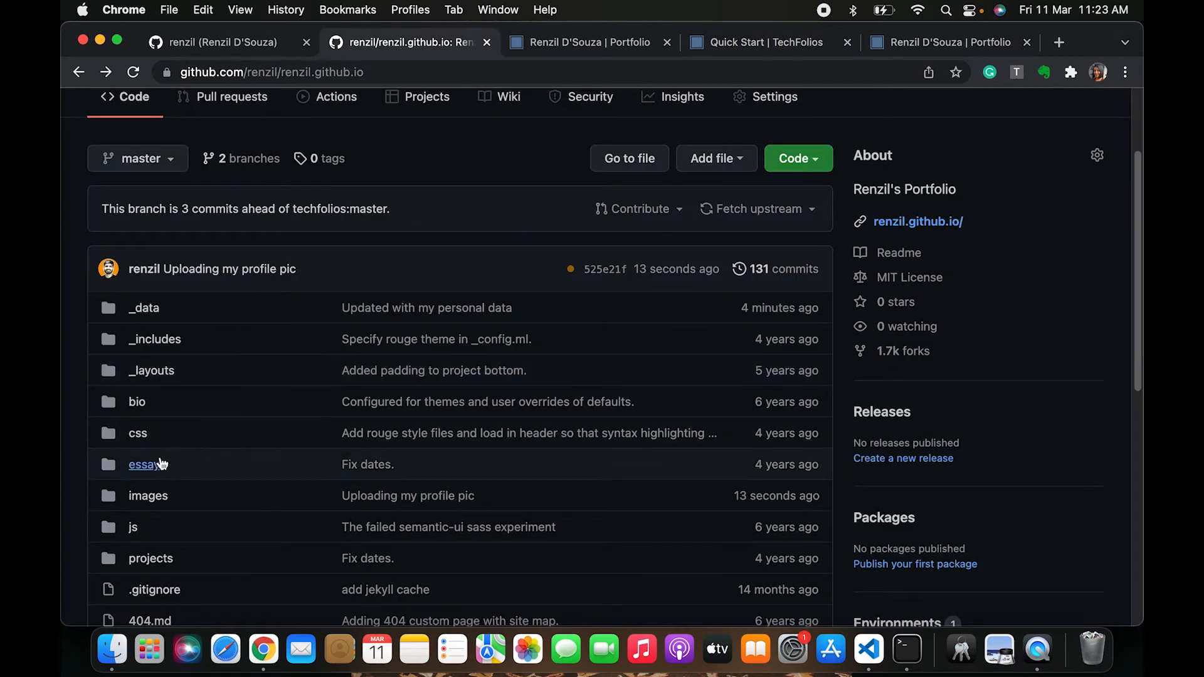
Open the repository's projects folder and compare it with the live portfolio's Projects page
scroll(166, 539, down, 3)
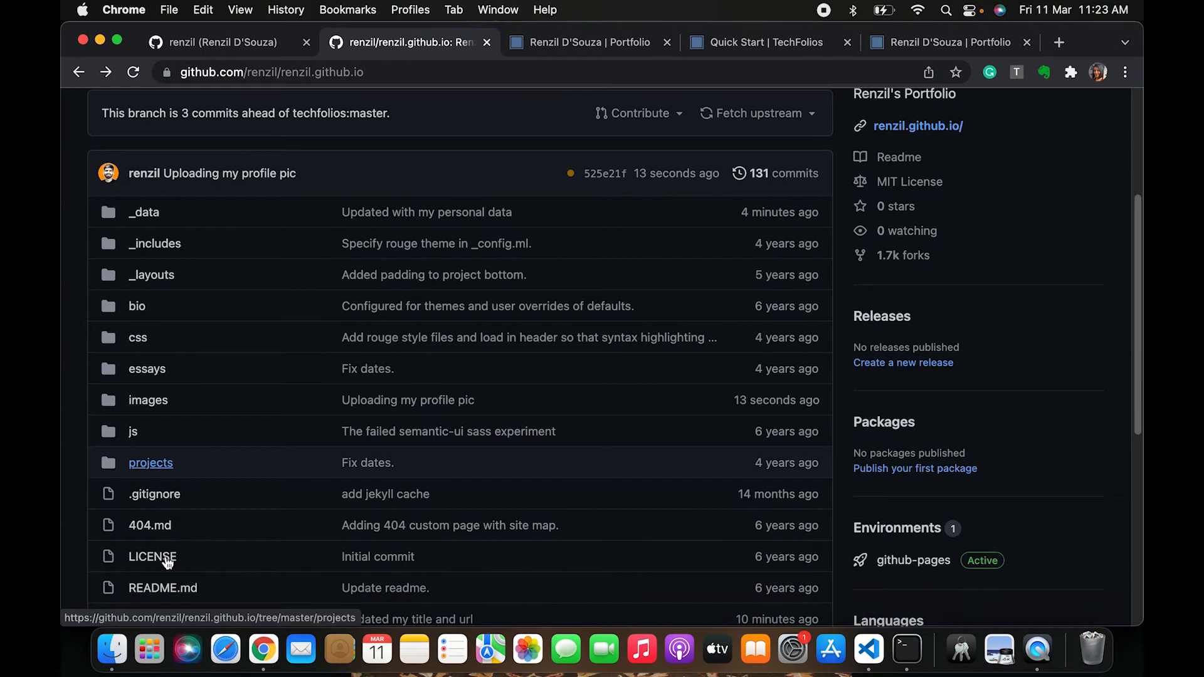
click(151, 464)
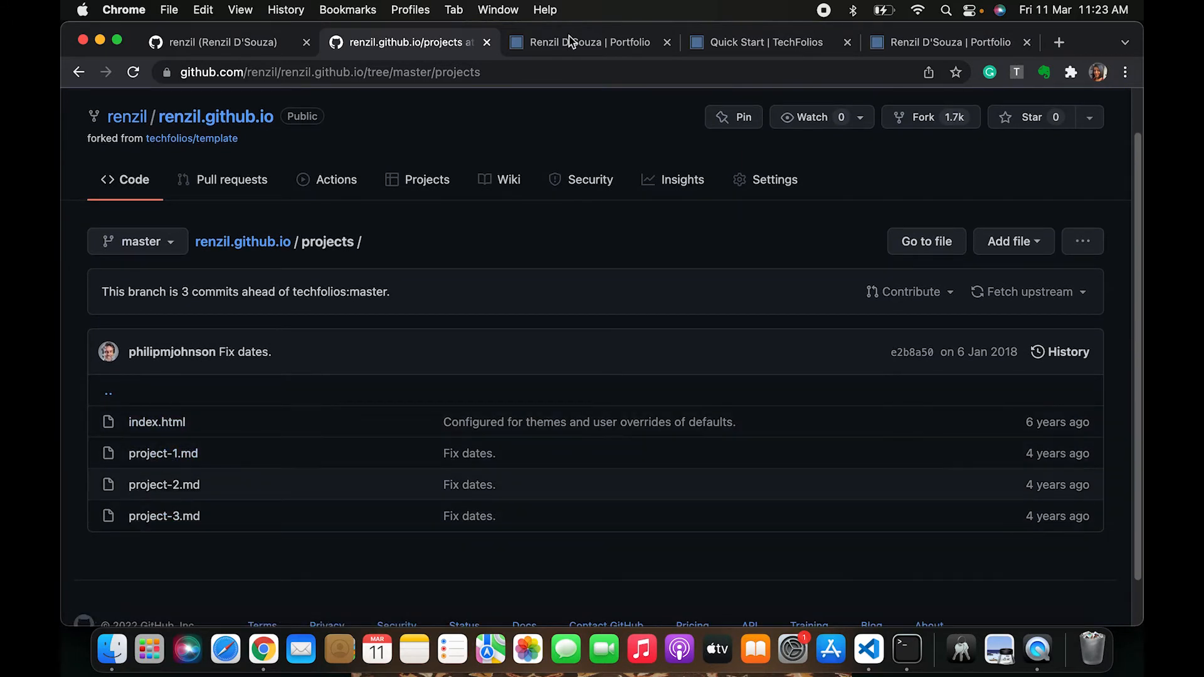
click(739, 56)
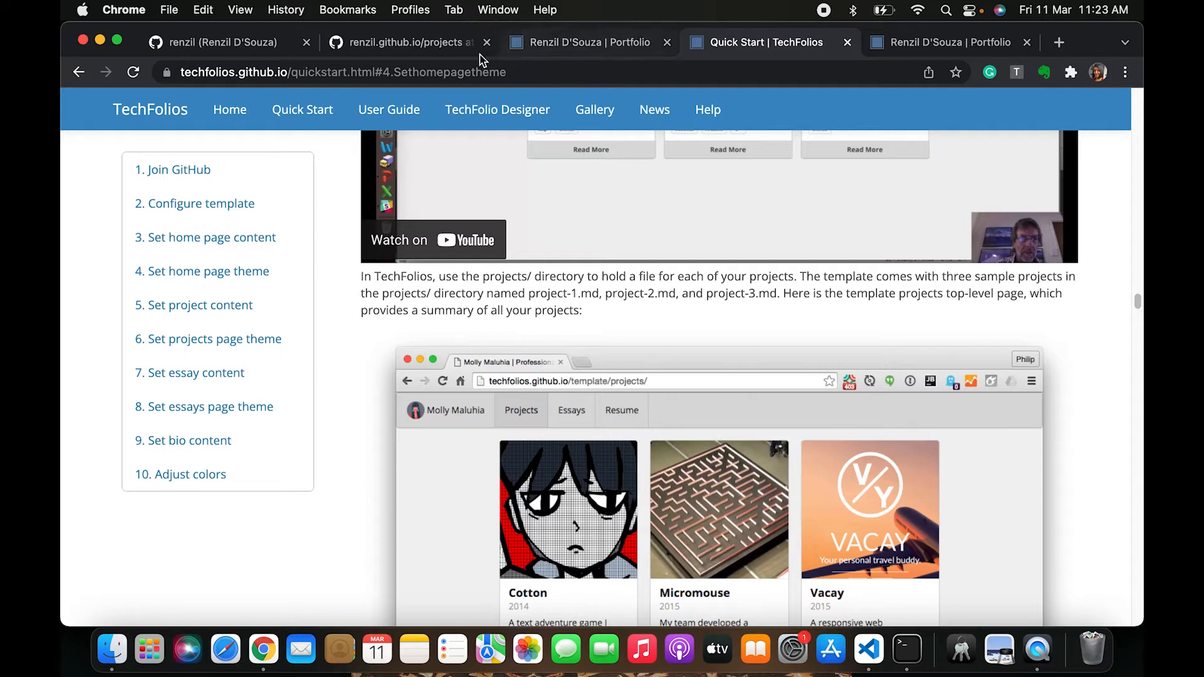
click(622, 49)
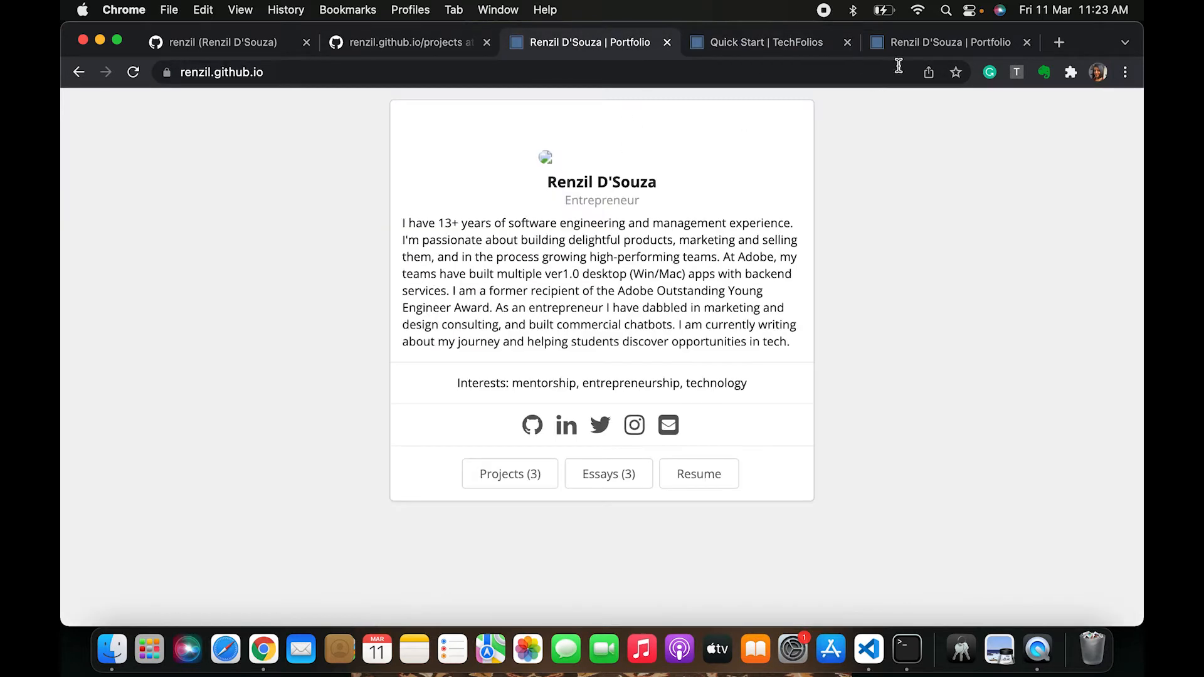
click(506, 484)
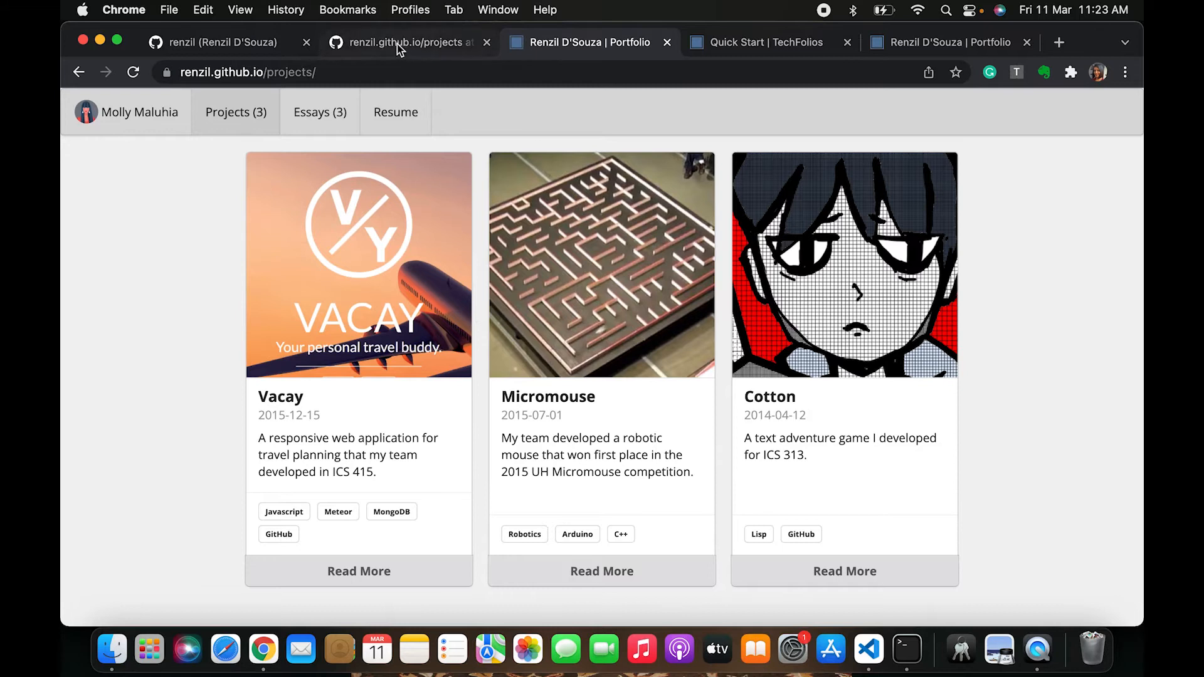
click(405, 44)
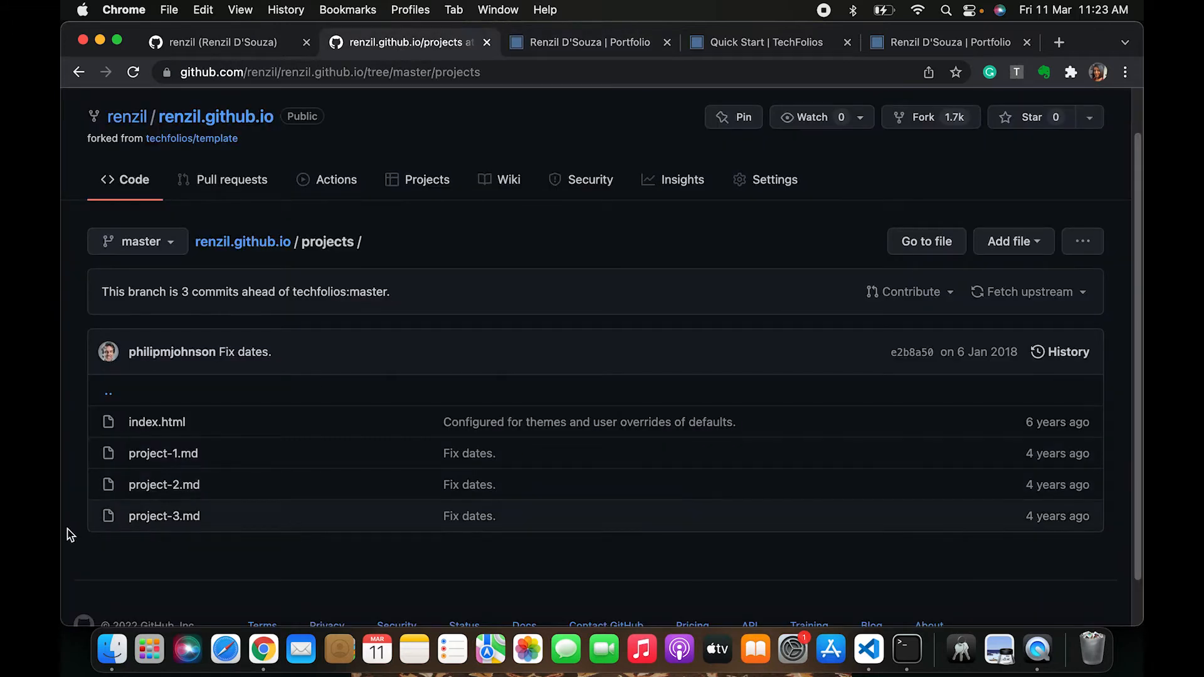
Open project-1.md from the projects folder in the file editor
click(181, 457)
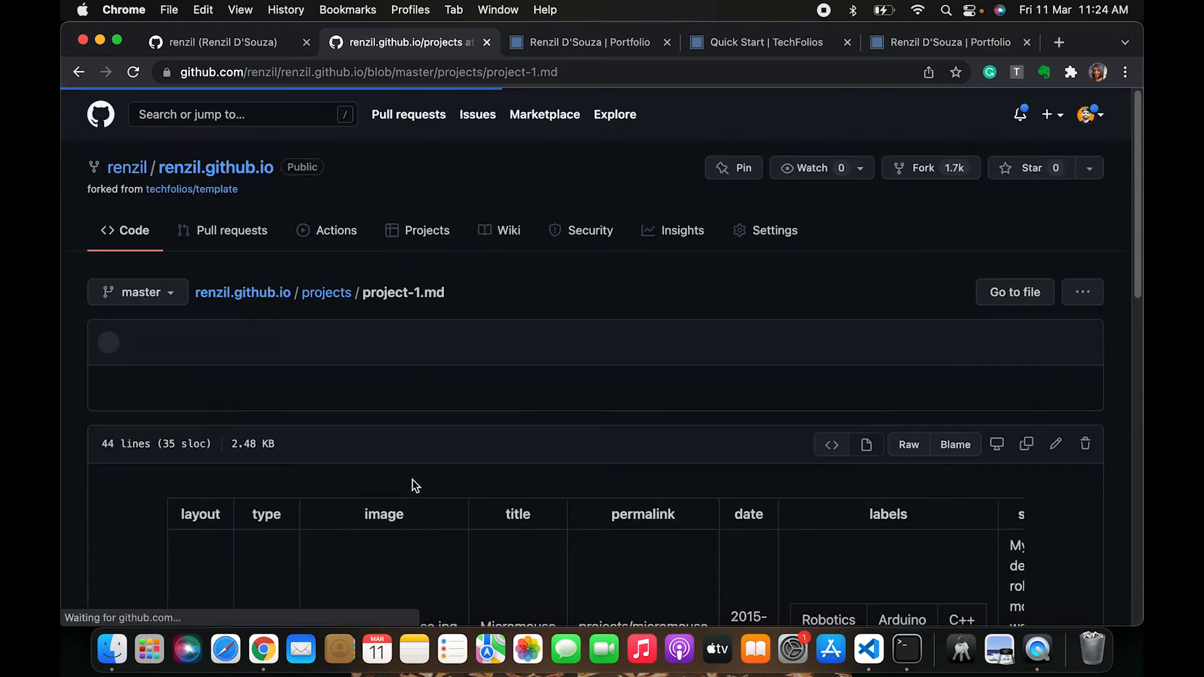
scroll(412, 487, down, 3)
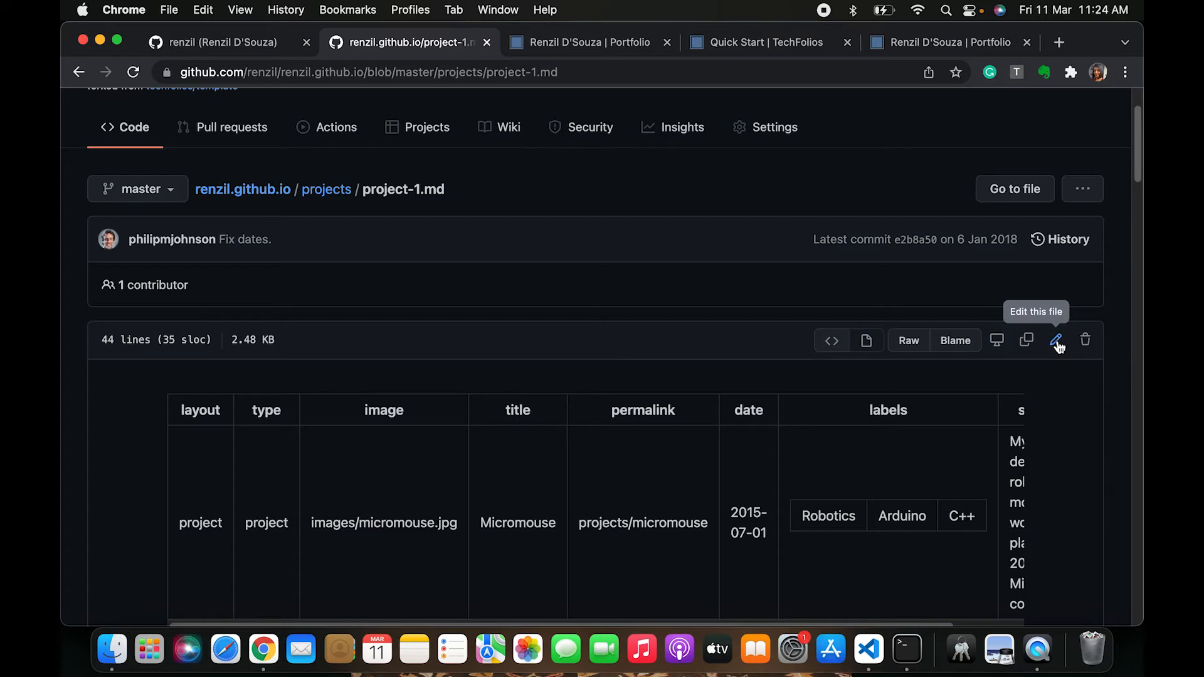
click(1057, 342)
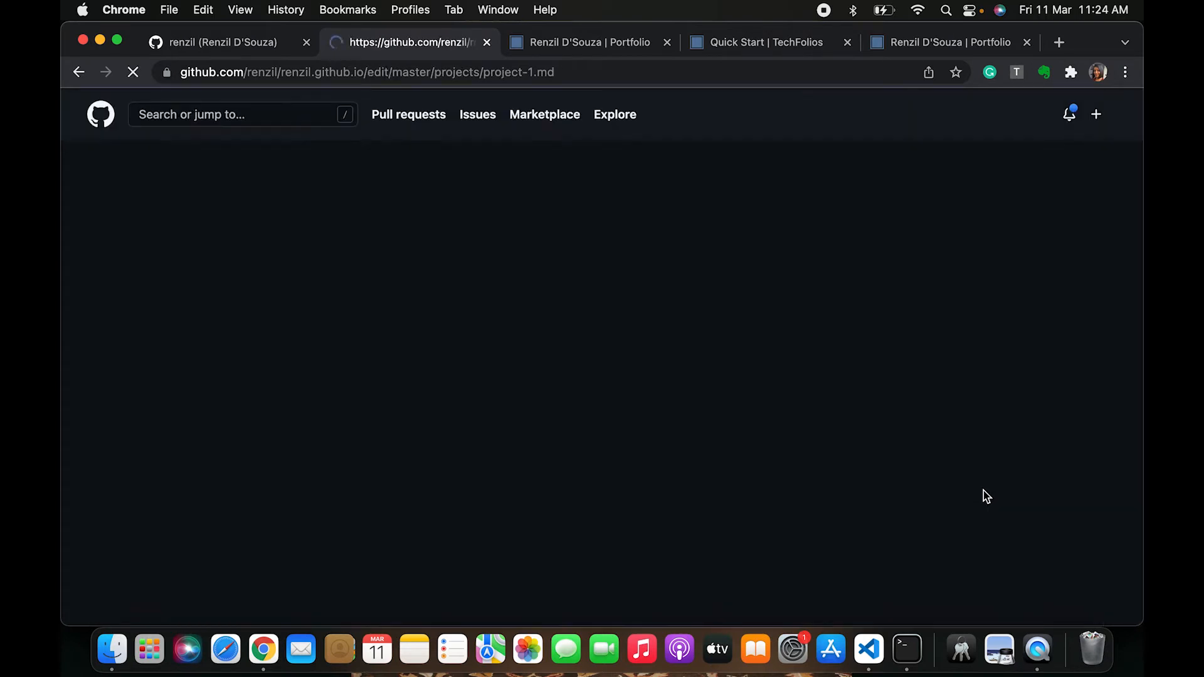
Examine project-1.md's front matter and image block in the editor, selecting each section to inspect it
scroll(526, 525, down, 5)
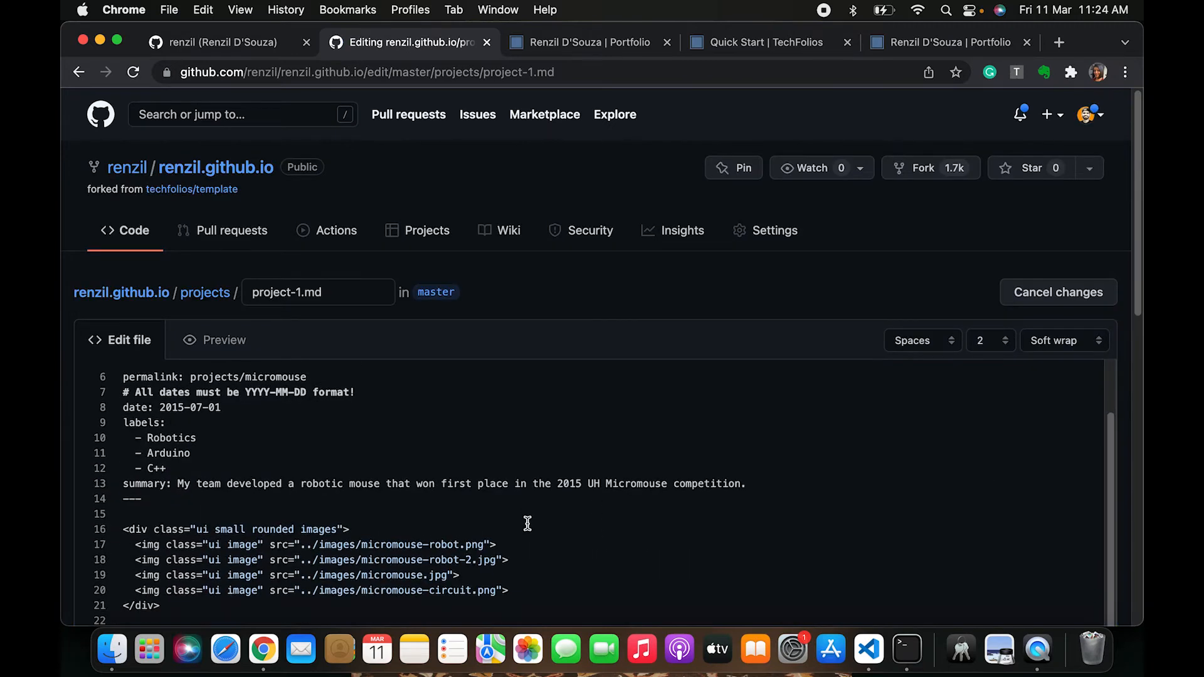
scroll(528, 524, down, 6)
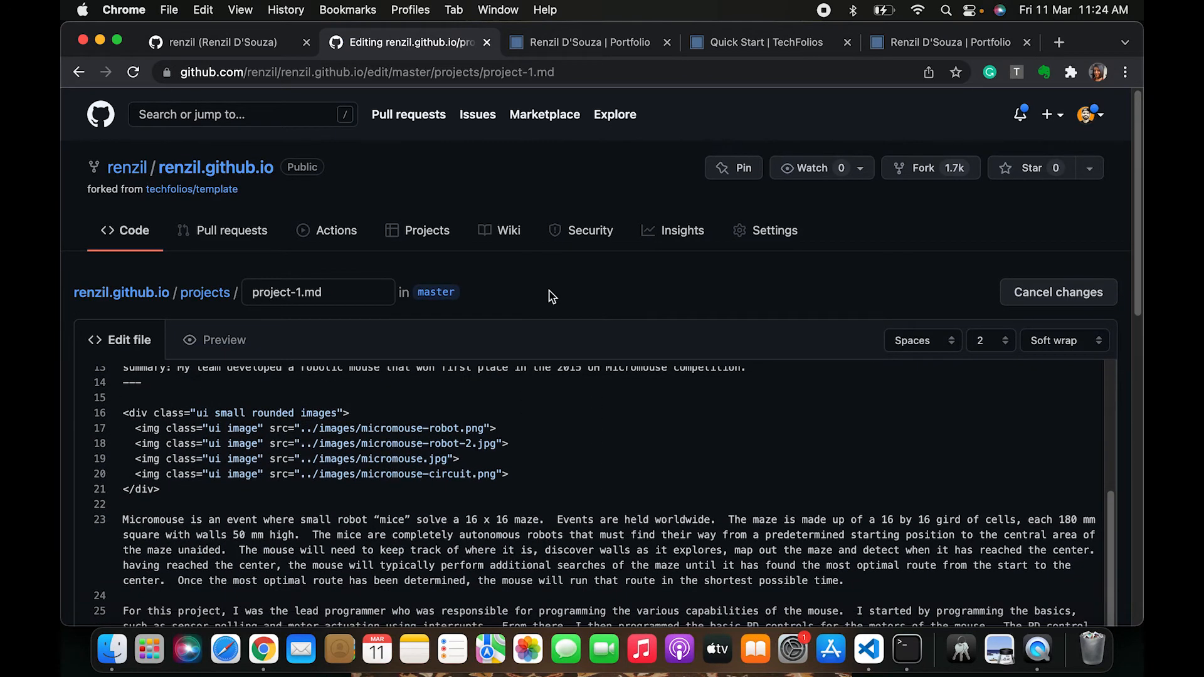
scroll(510, 492, down, 3)
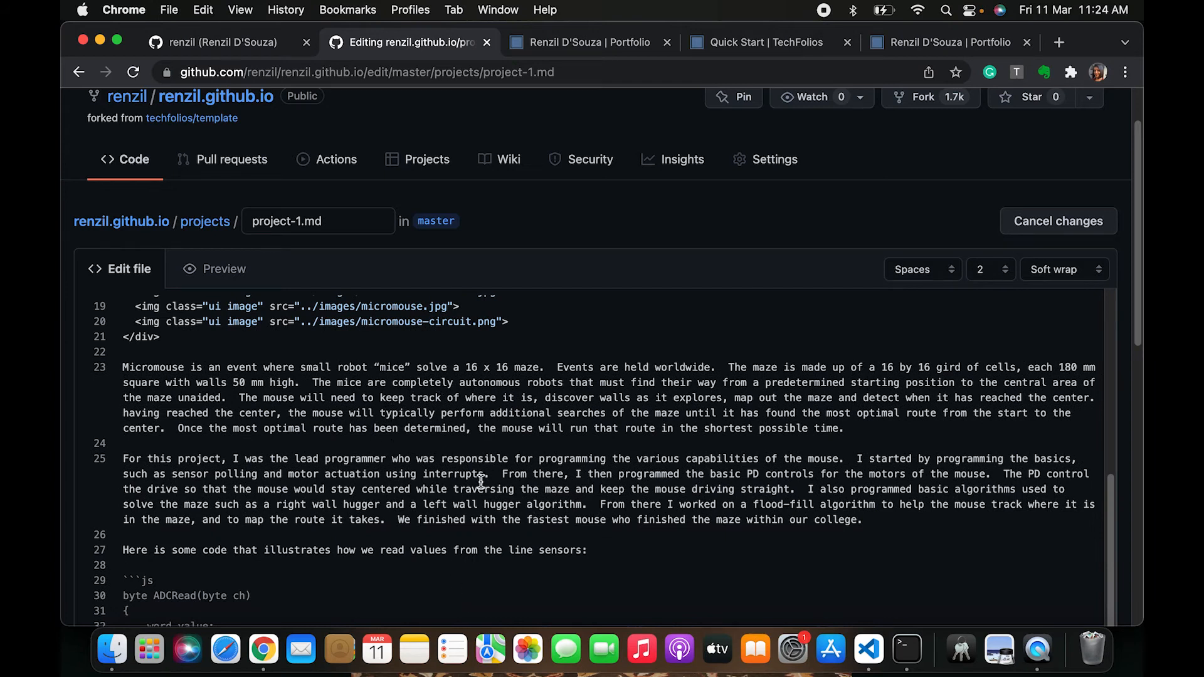
scroll(476, 478, down, 5)
scroll(470, 475, up, 8)
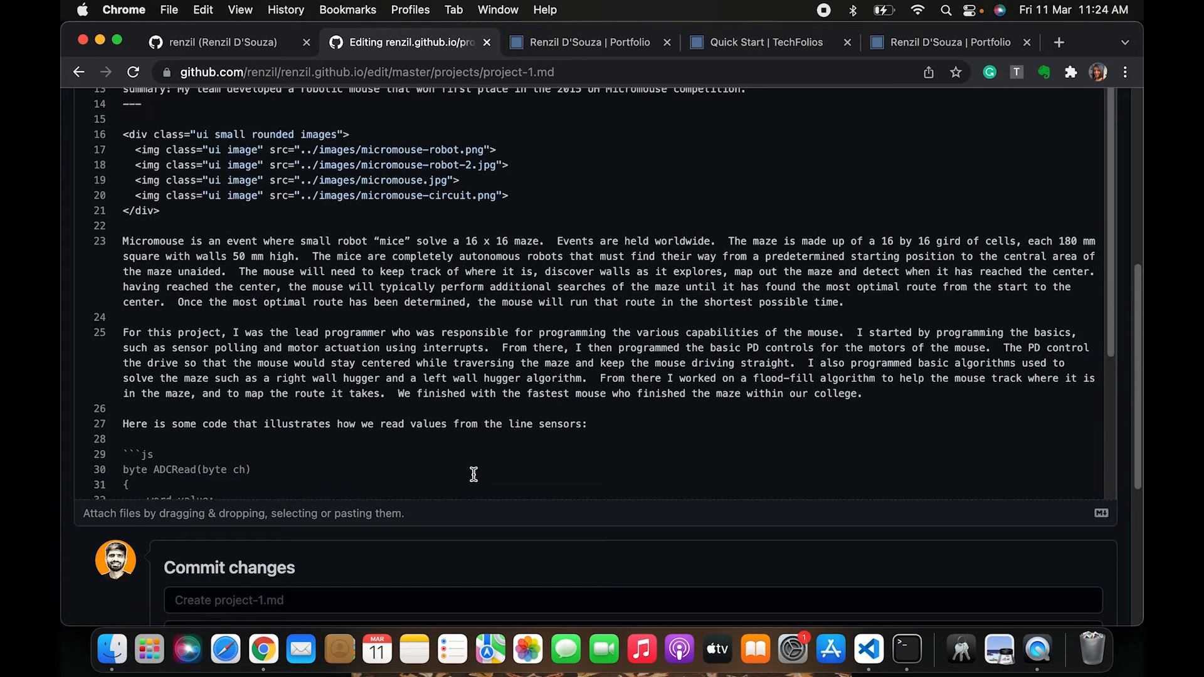
scroll(474, 475, up, 2)
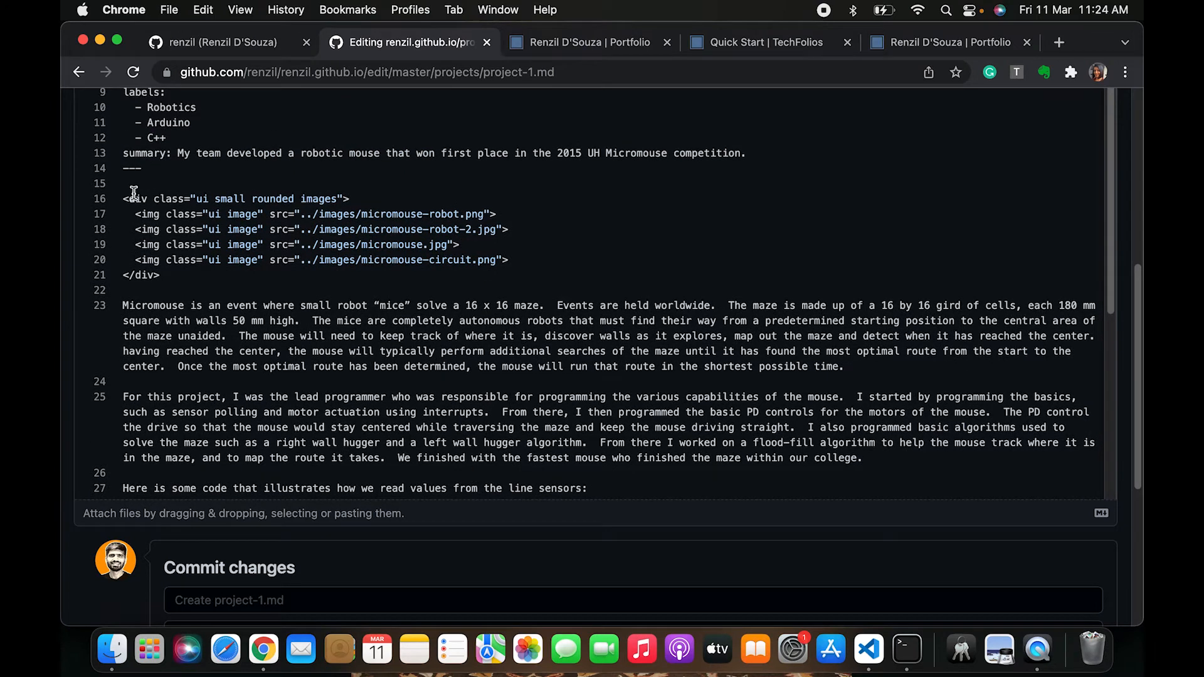
drag(134, 193, 107, 200)
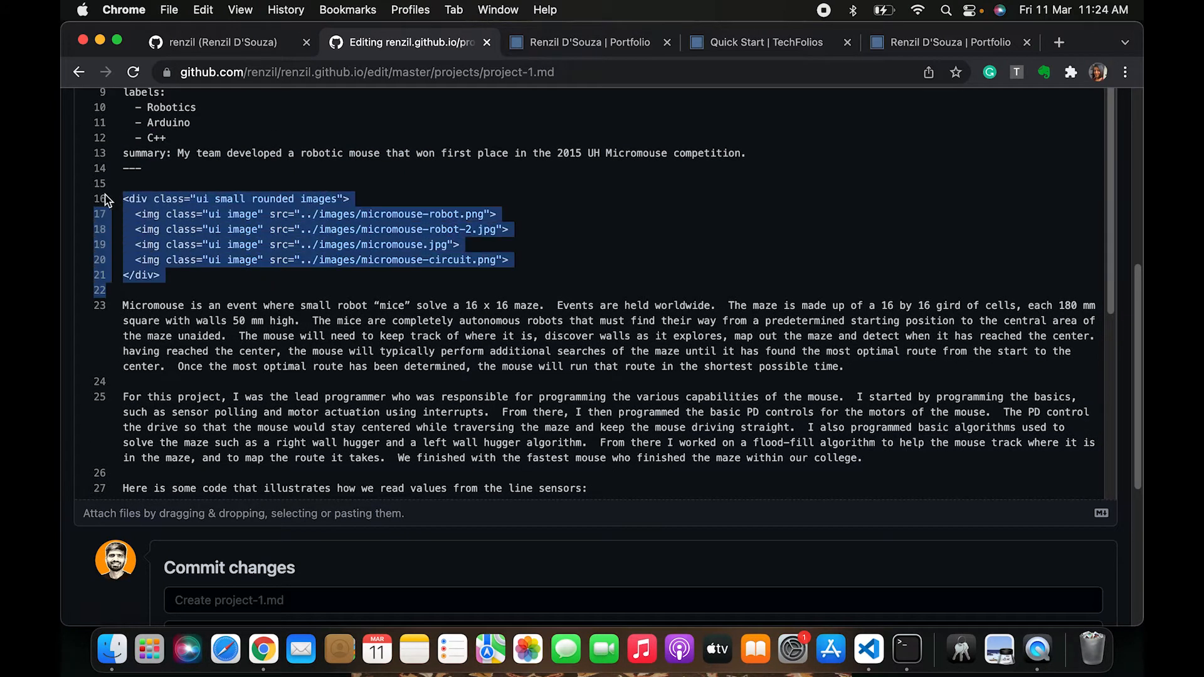
click(221, 169)
scroll(219, 251, up, 5)
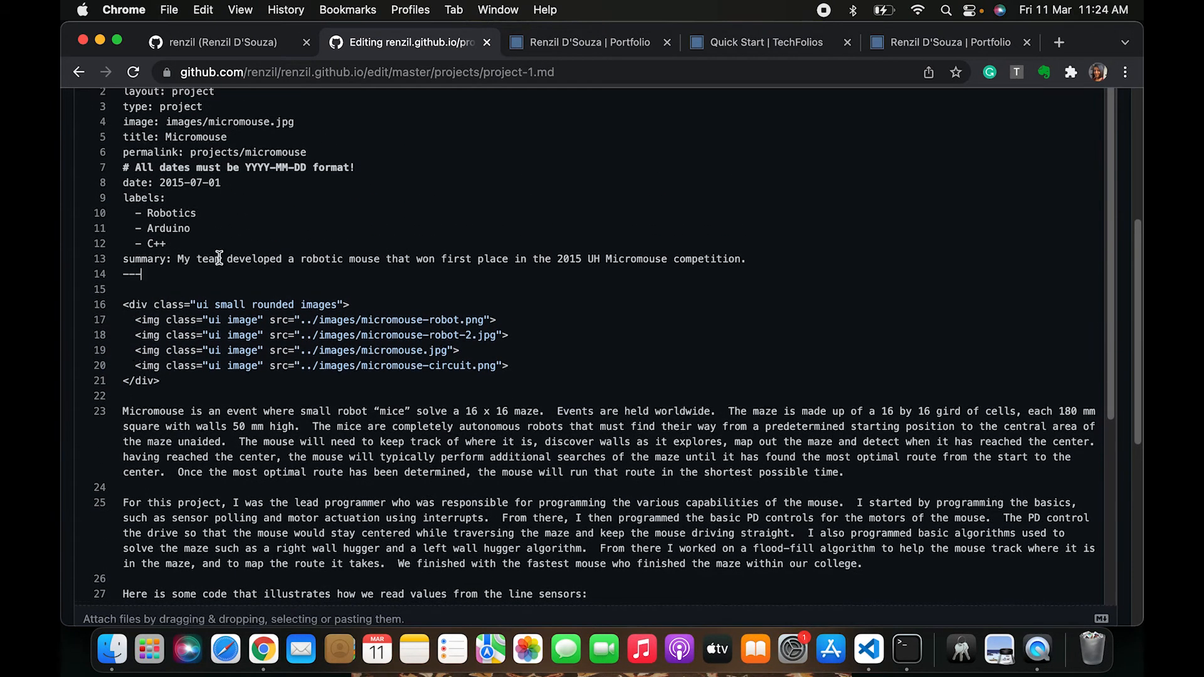
scroll(219, 259, up, 4)
drag(143, 369, 124, 145)
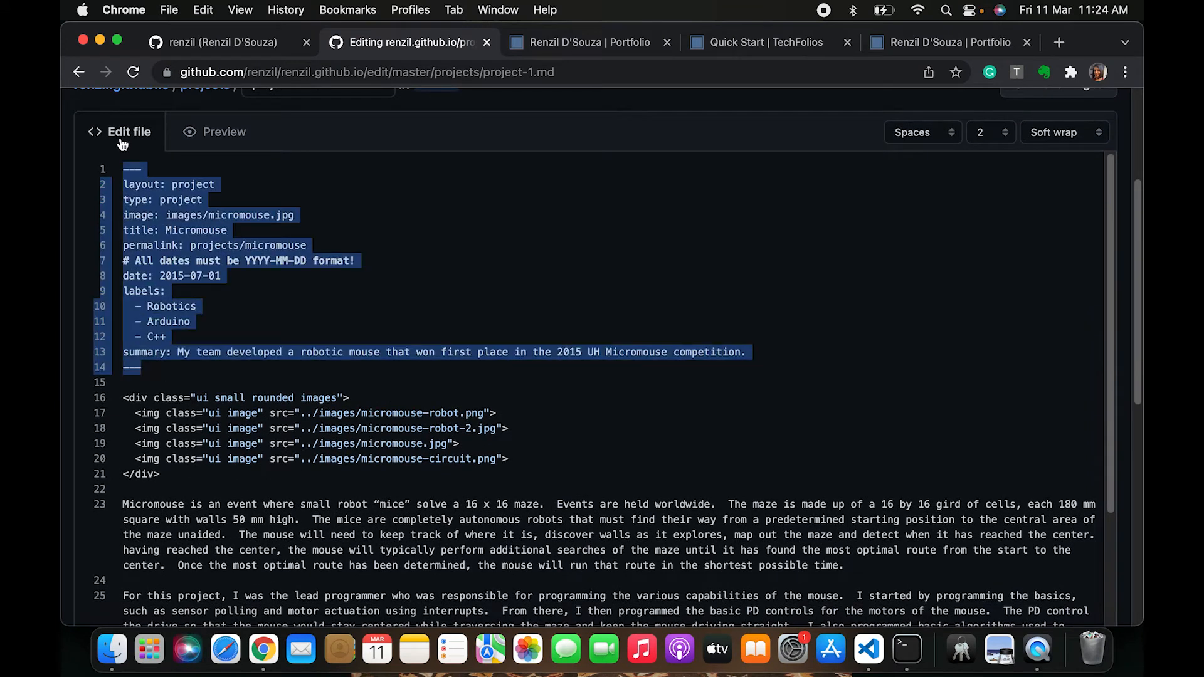
click(197, 187)
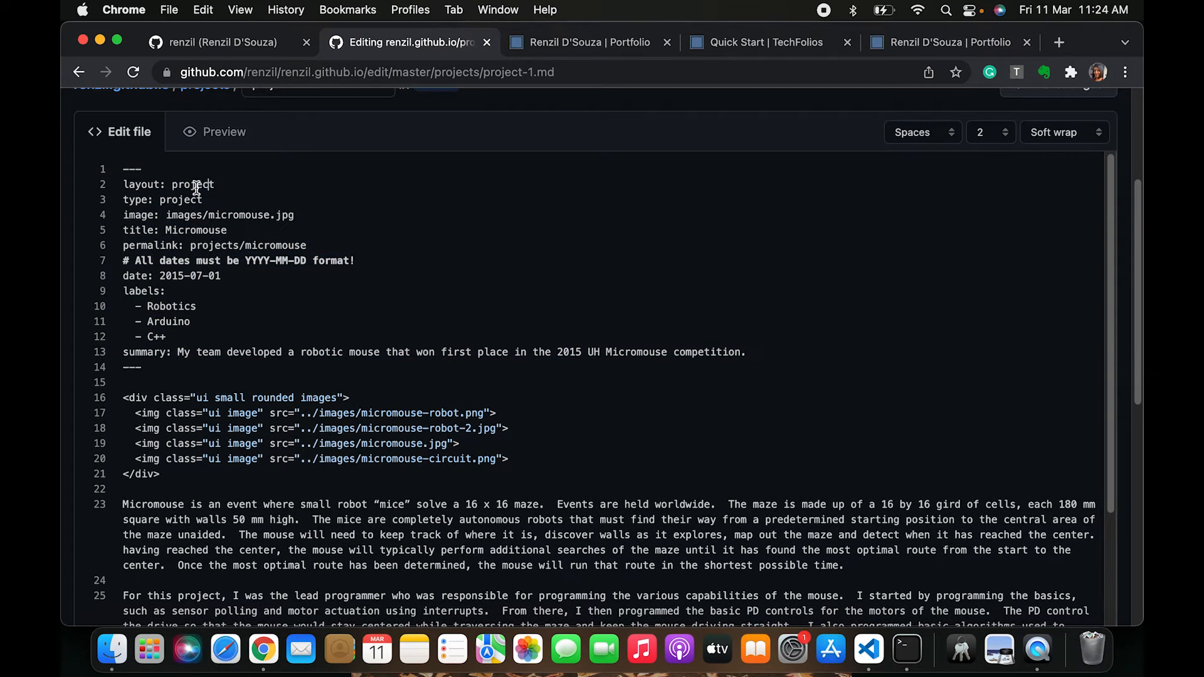
drag(152, 183, 78, 156)
click(152, 161)
click(188, 199)
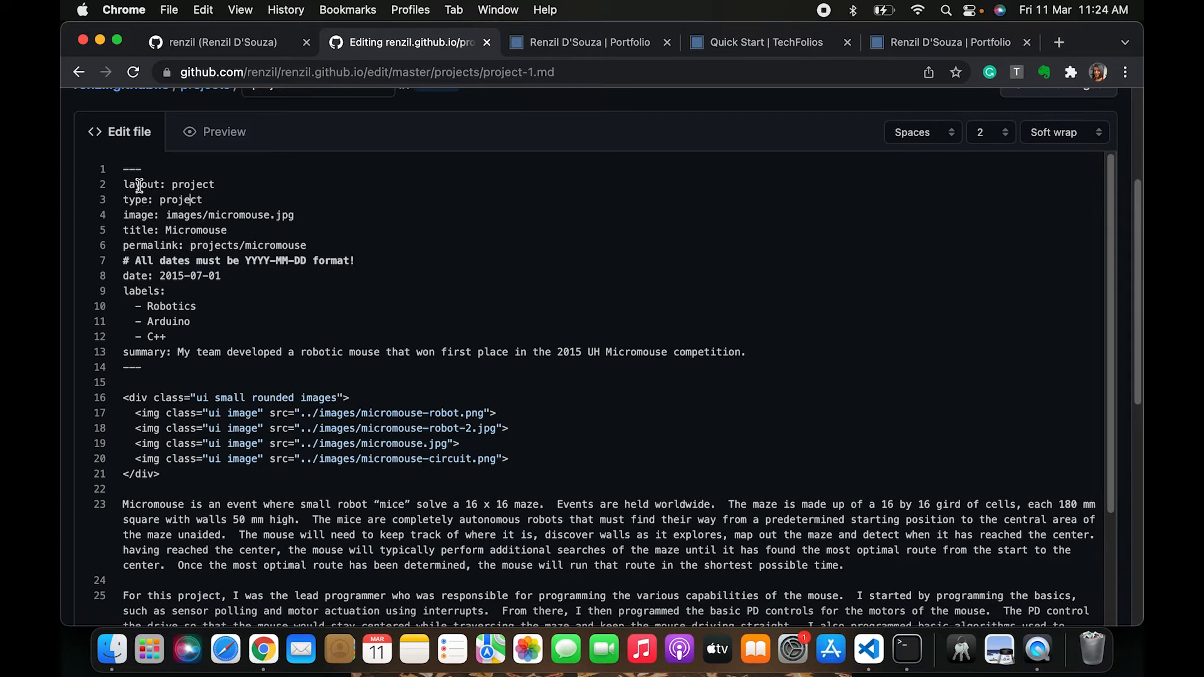
Inspect the layout, type, image, title and permalink lines in project-1.md's front matter by selecting each one
drag(128, 185, 260, 187)
drag(143, 200, 266, 201)
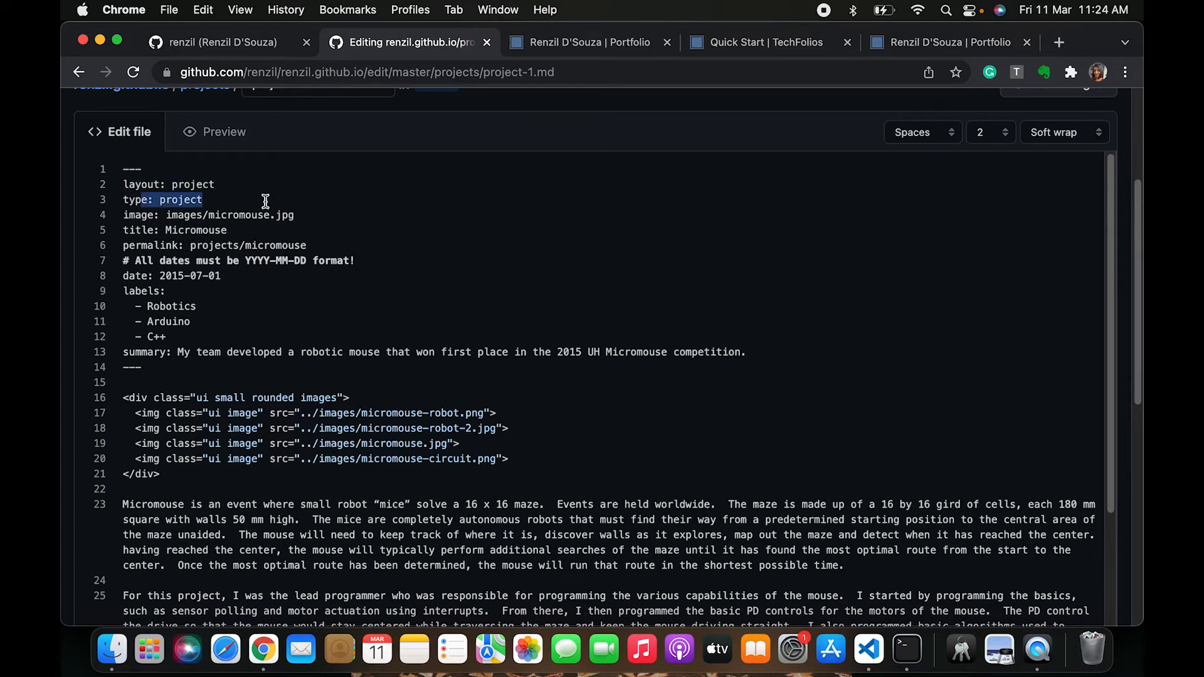
scroll(186, 326, down, 1)
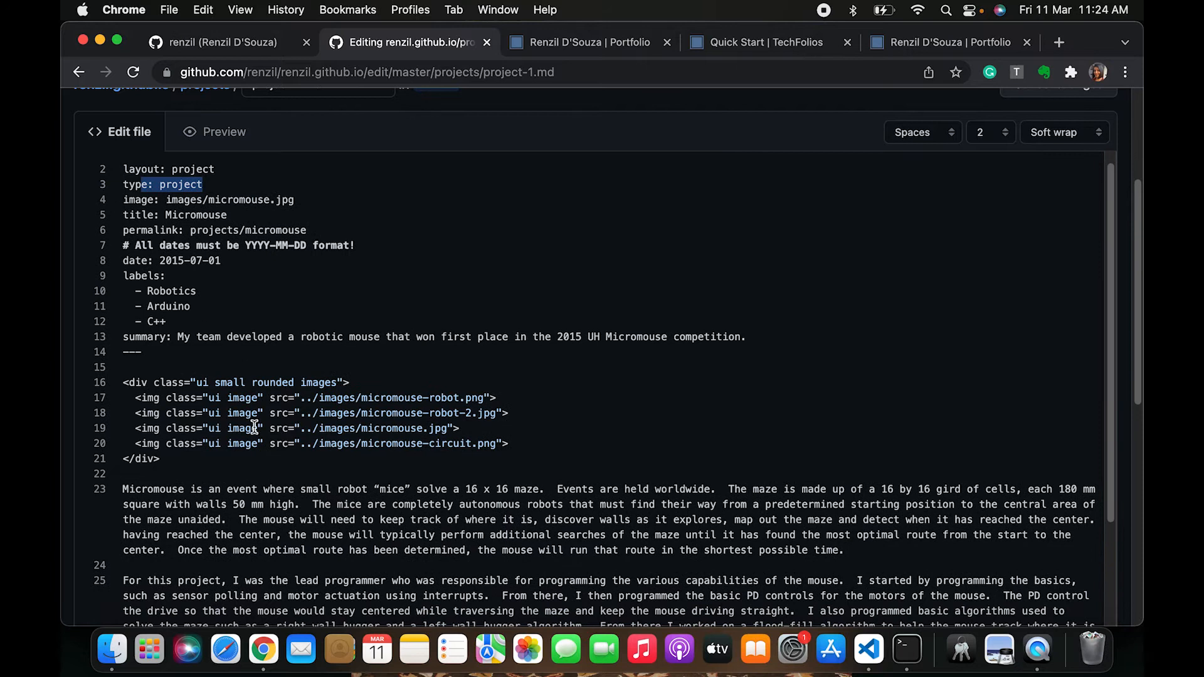
scroll(256, 415, up, 1)
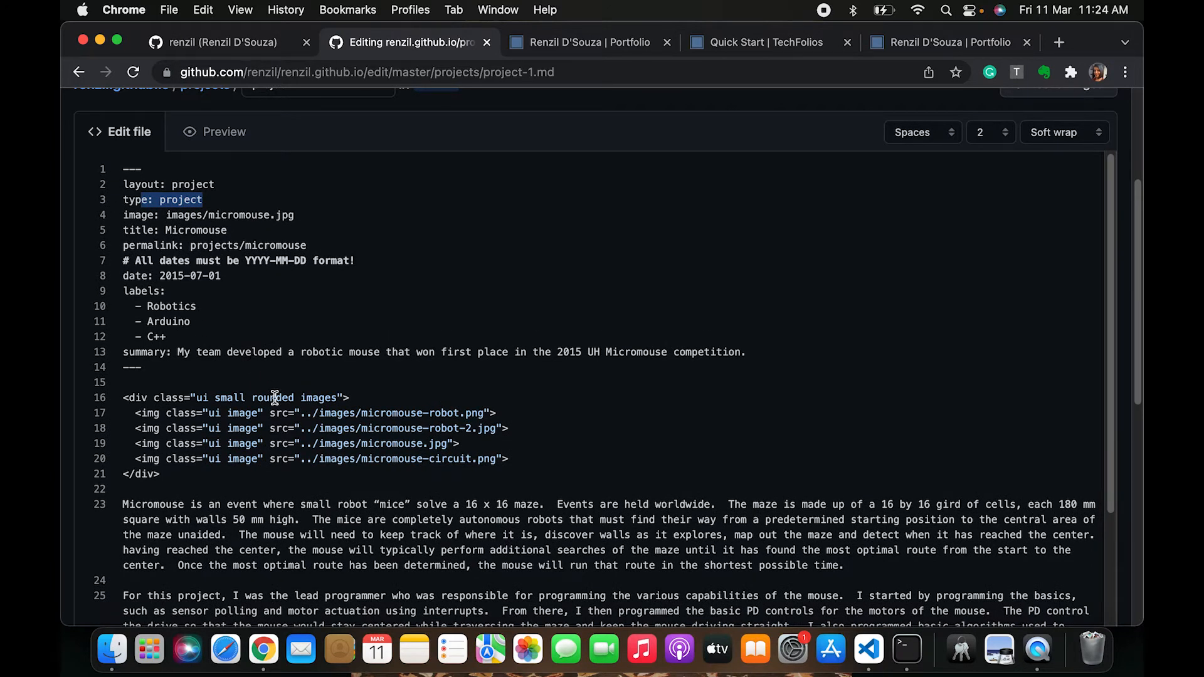
scroll(370, 301, up, 2)
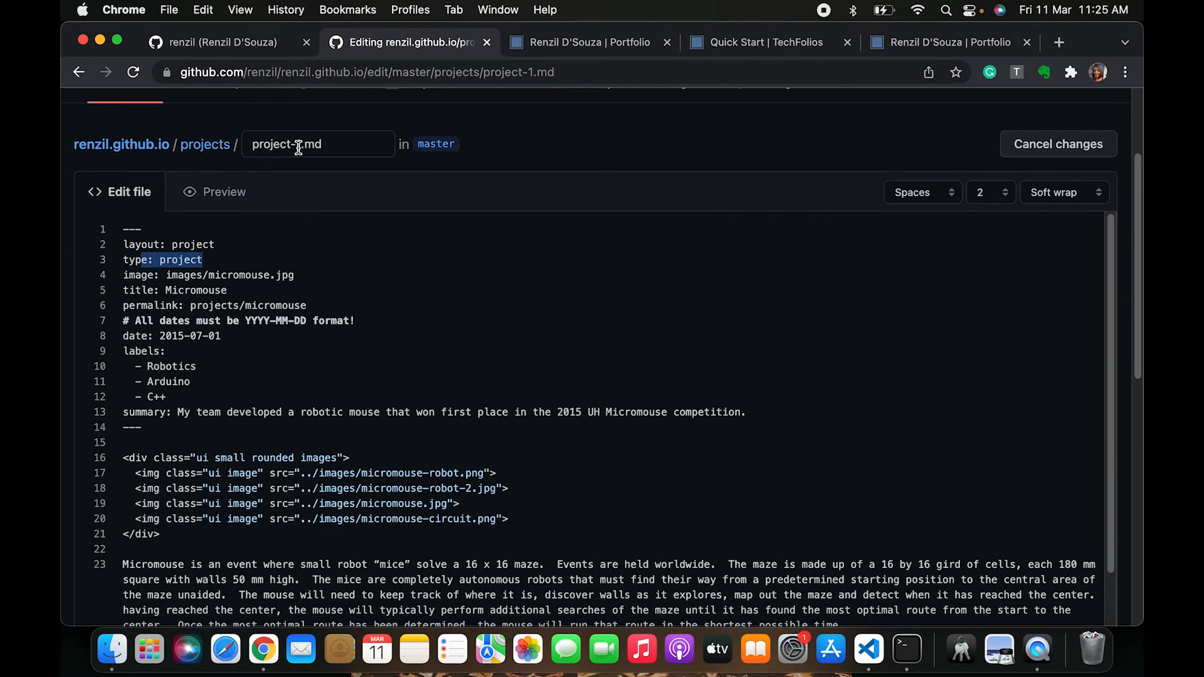
scroll(310, 415, down, 1)
scroll(308, 349, up, 1)
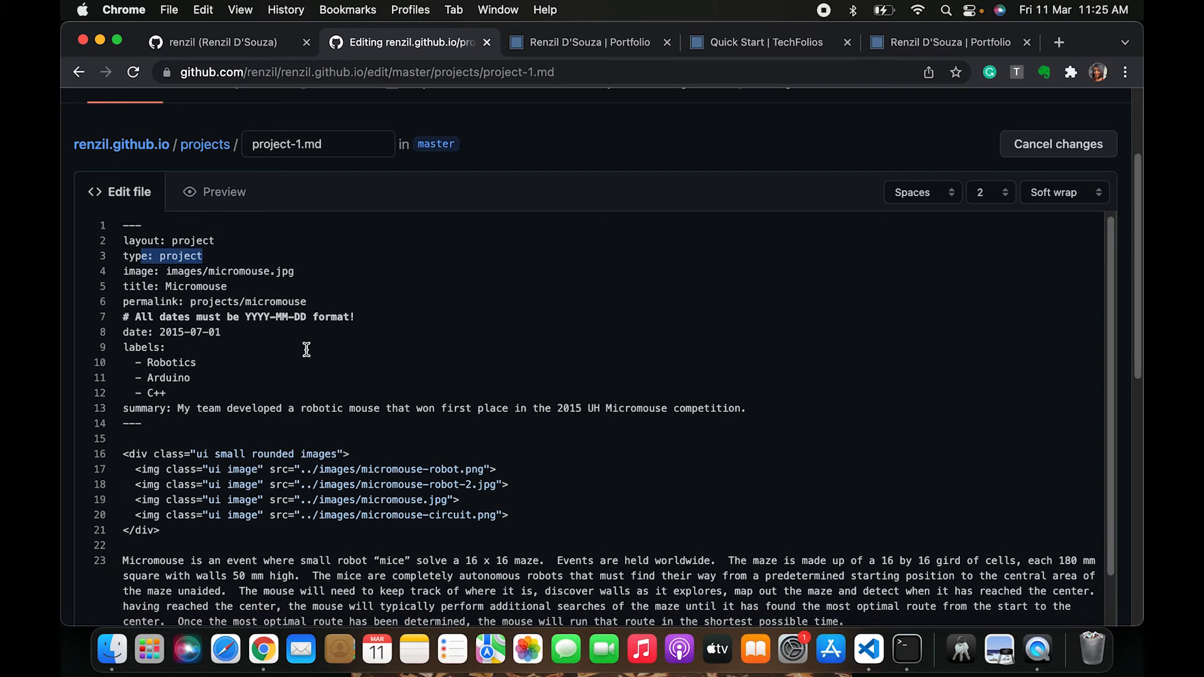
click(305, 320)
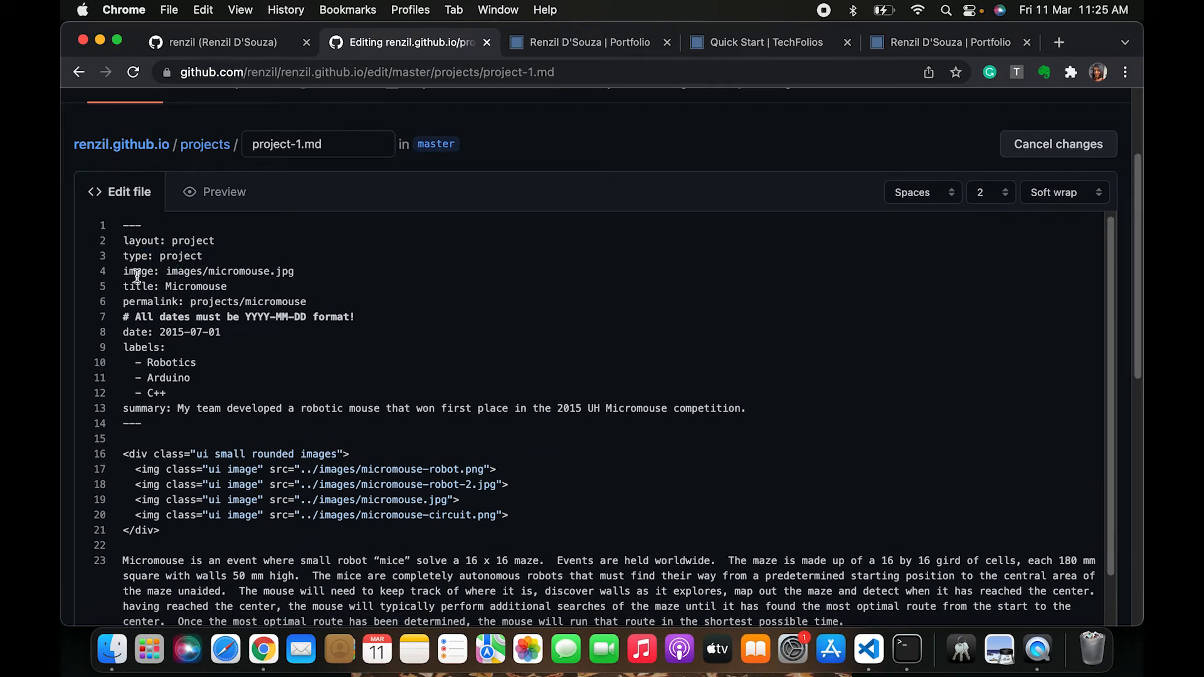
drag(135, 241, 218, 256)
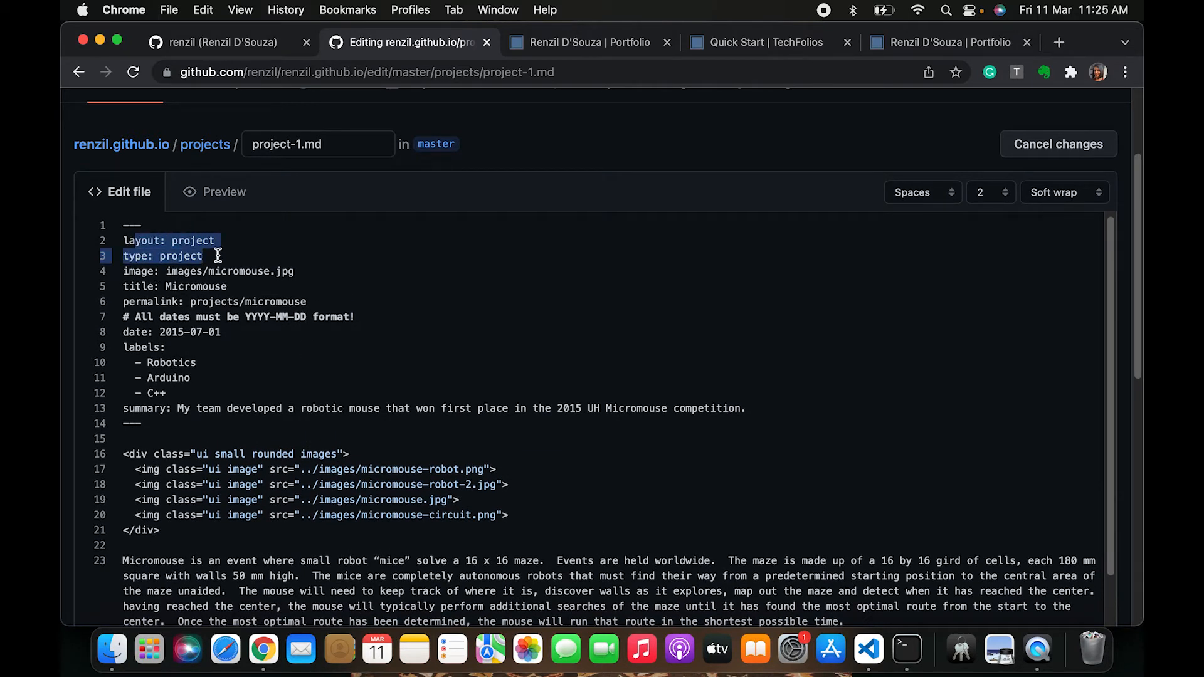
click(212, 257)
scroll(234, 258, up, 1)
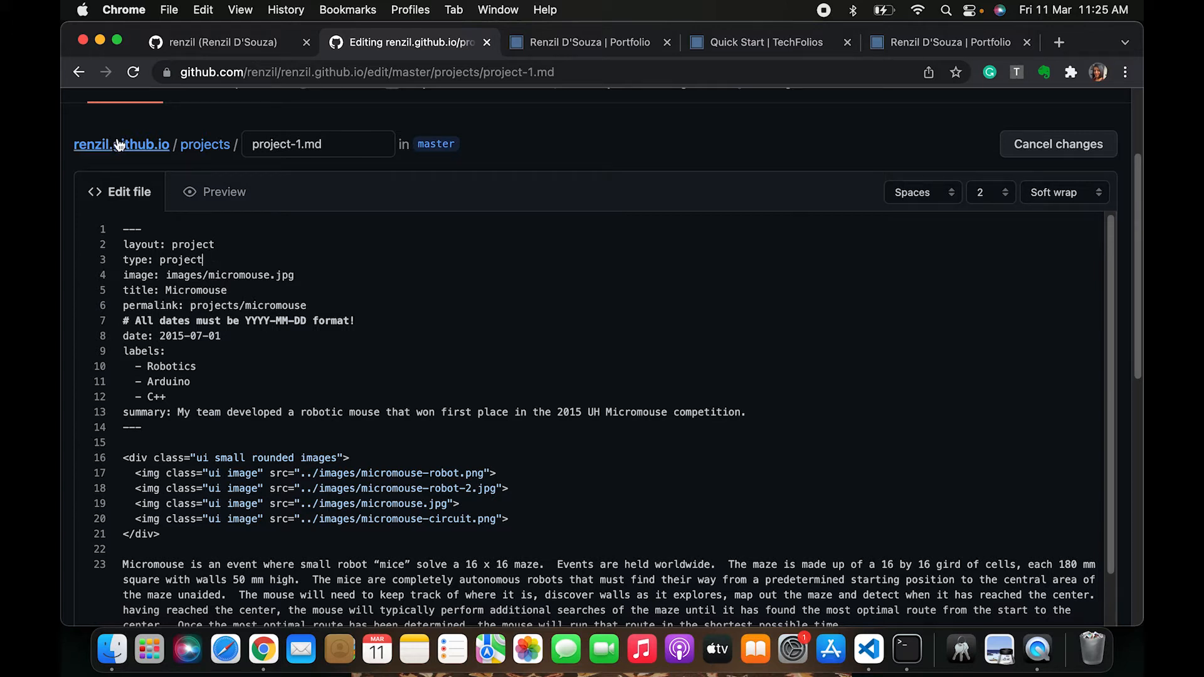
scroll(246, 300, up, 2)
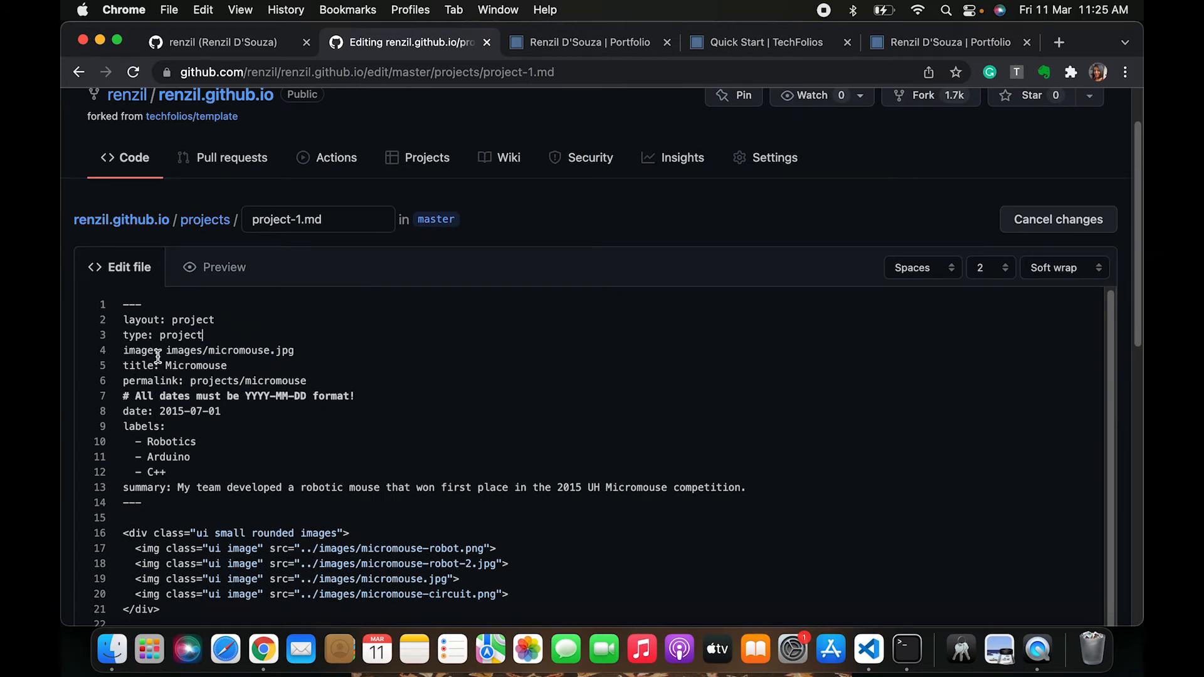
drag(167, 352, 349, 352)
click(348, 353)
double_click(233, 353)
drag(210, 355, 393, 356)
double_click(177, 368)
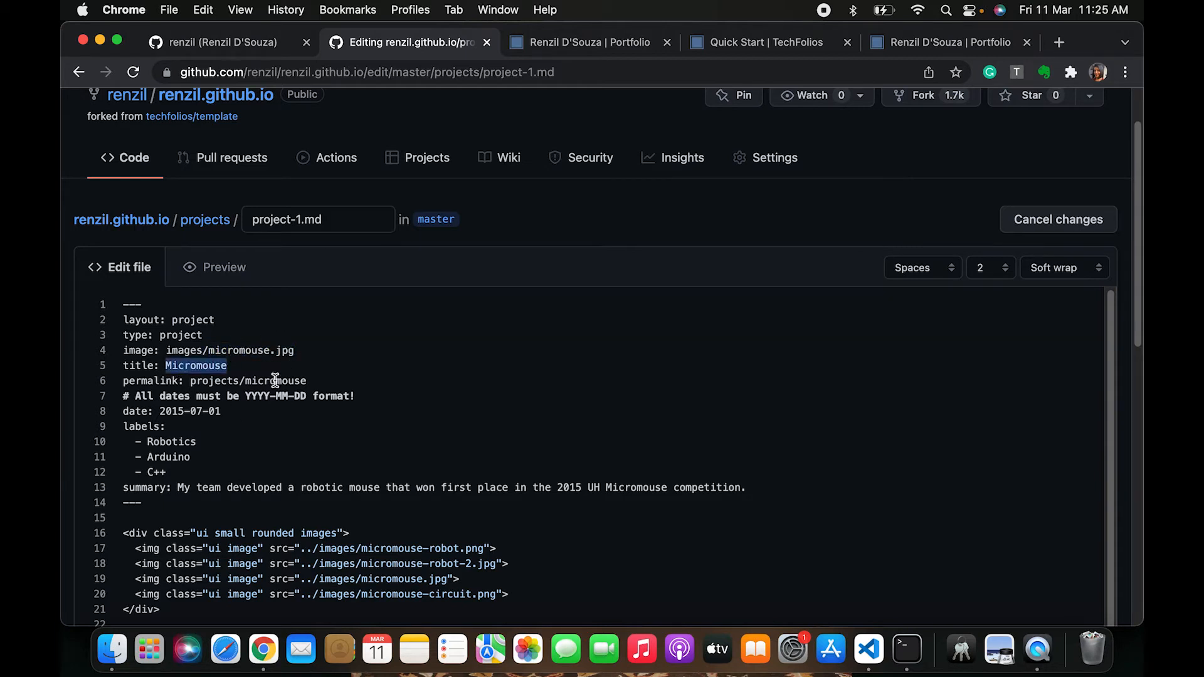
scroll(251, 417, down, 3)
double_click(278, 330)
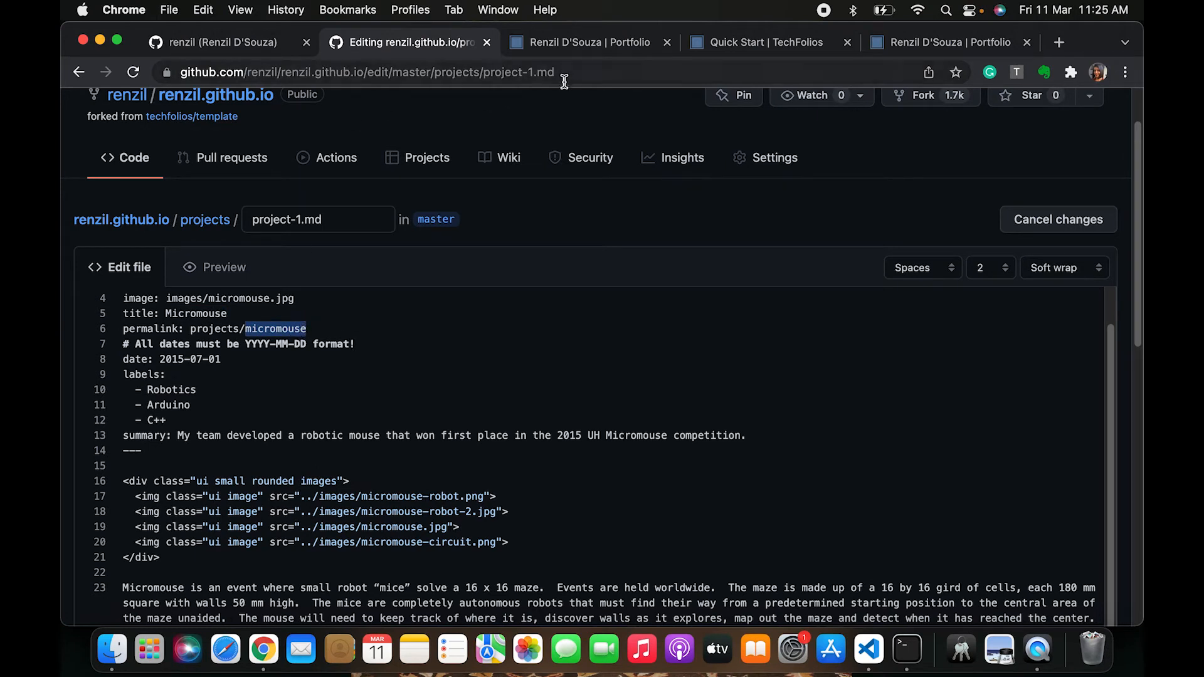
Open the live Micromouse project page and compare its URL with the permalink value in project-1.md
click(606, 45)
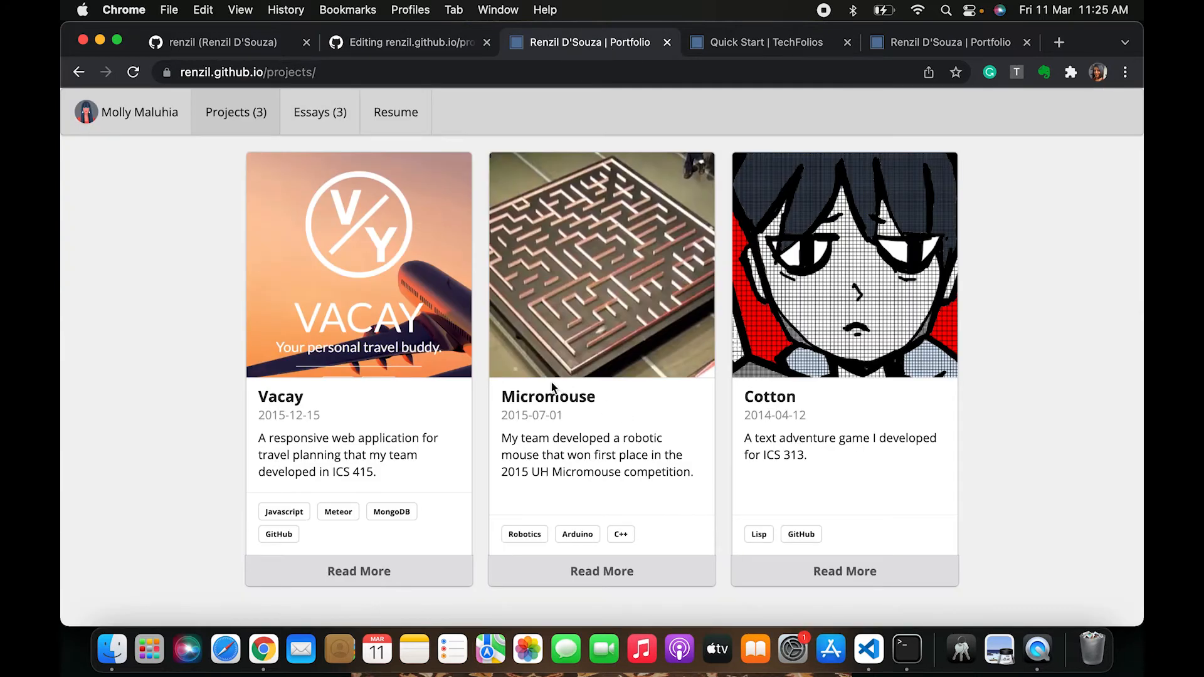
click(605, 576)
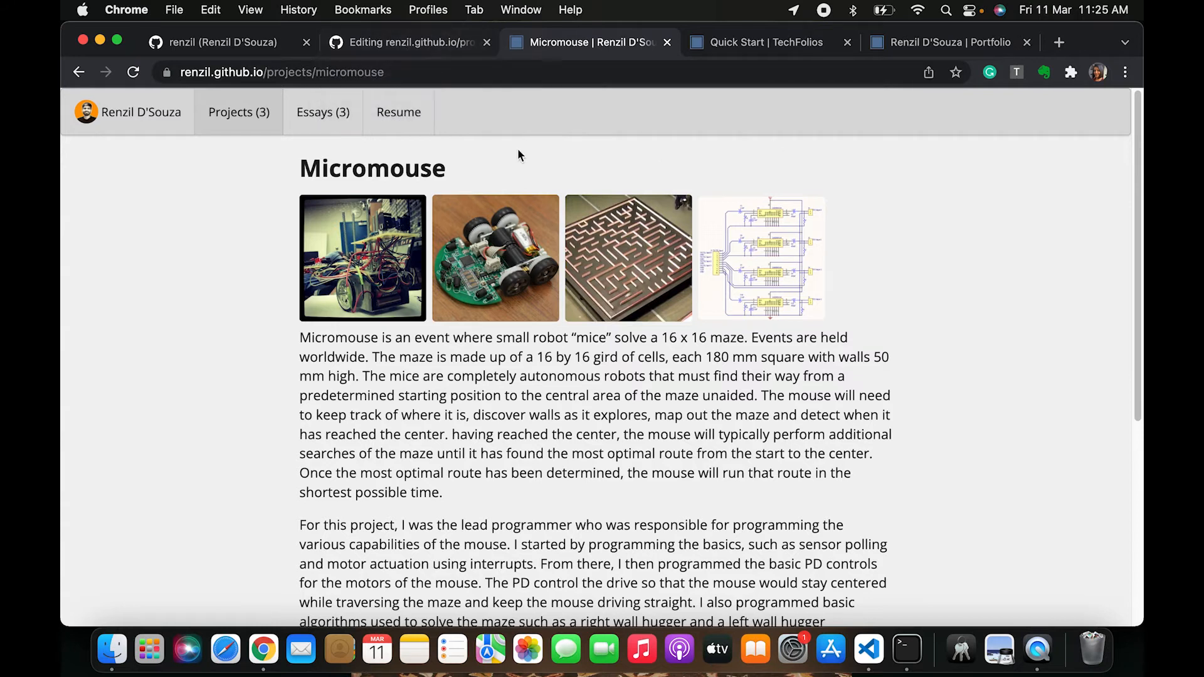
click(394, 46)
click(221, 336)
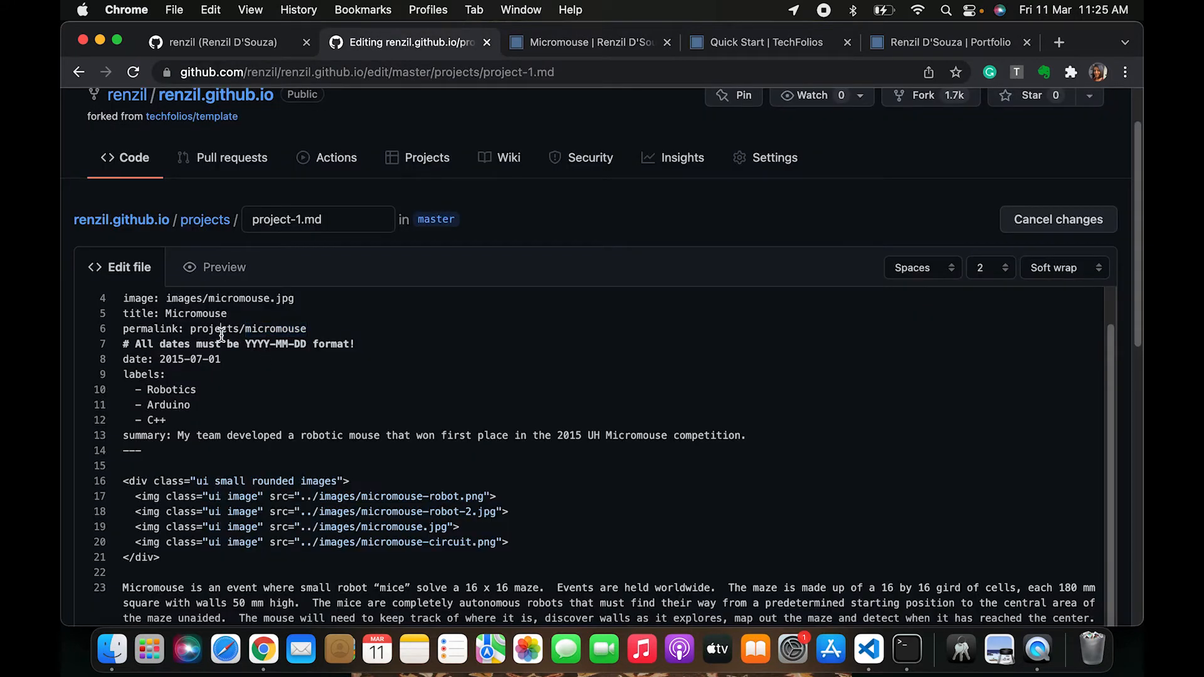
click(588, 45)
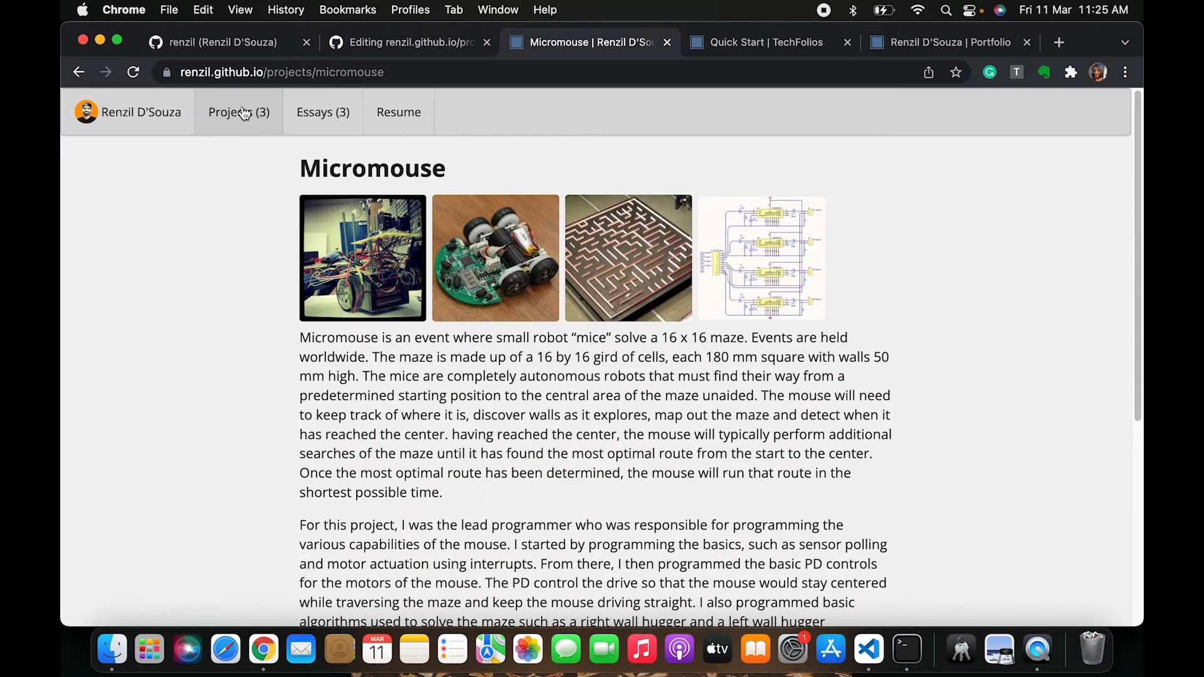
drag(267, 73, 468, 76)
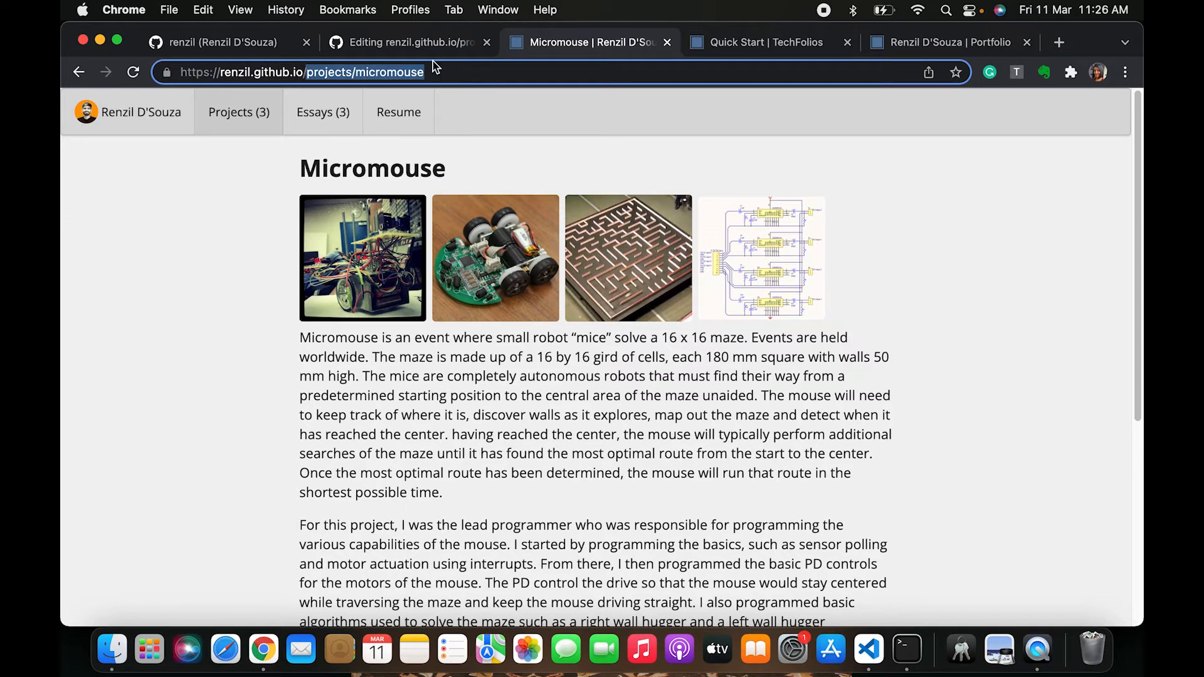
click(415, 44)
double_click(284, 328)
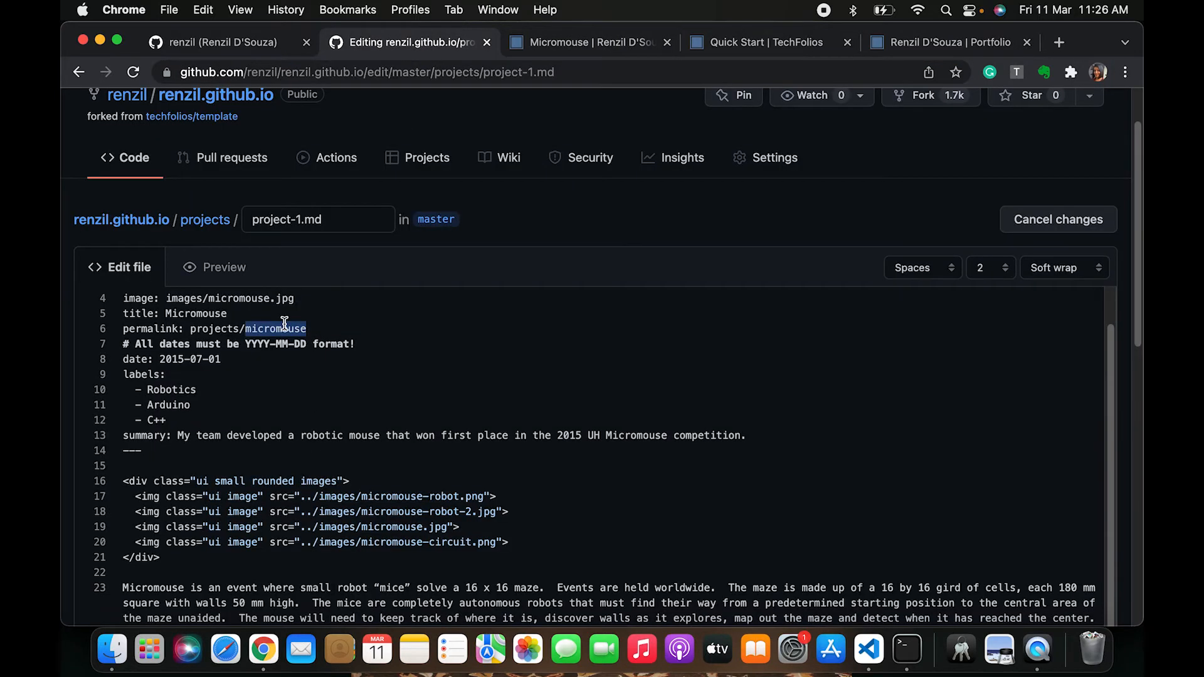
scroll(284, 323, up, 1)
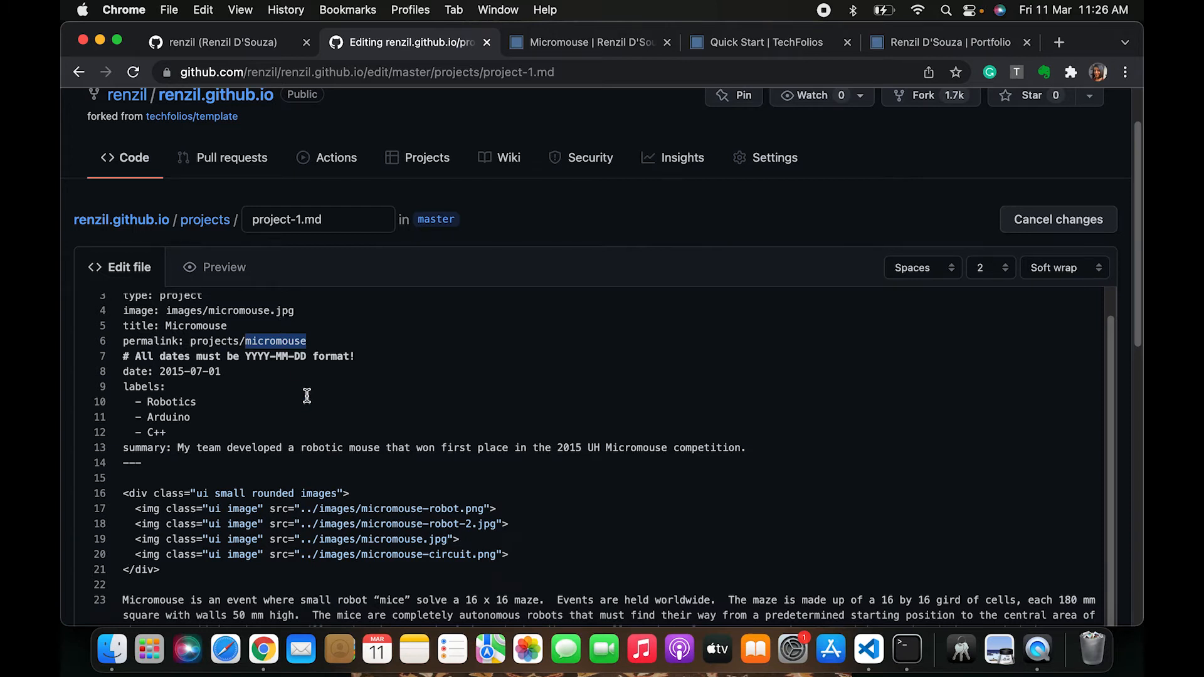
Compare the date and labels in project-1.md with the Micromouse card on the live Projects page
scroll(307, 395, down, 1)
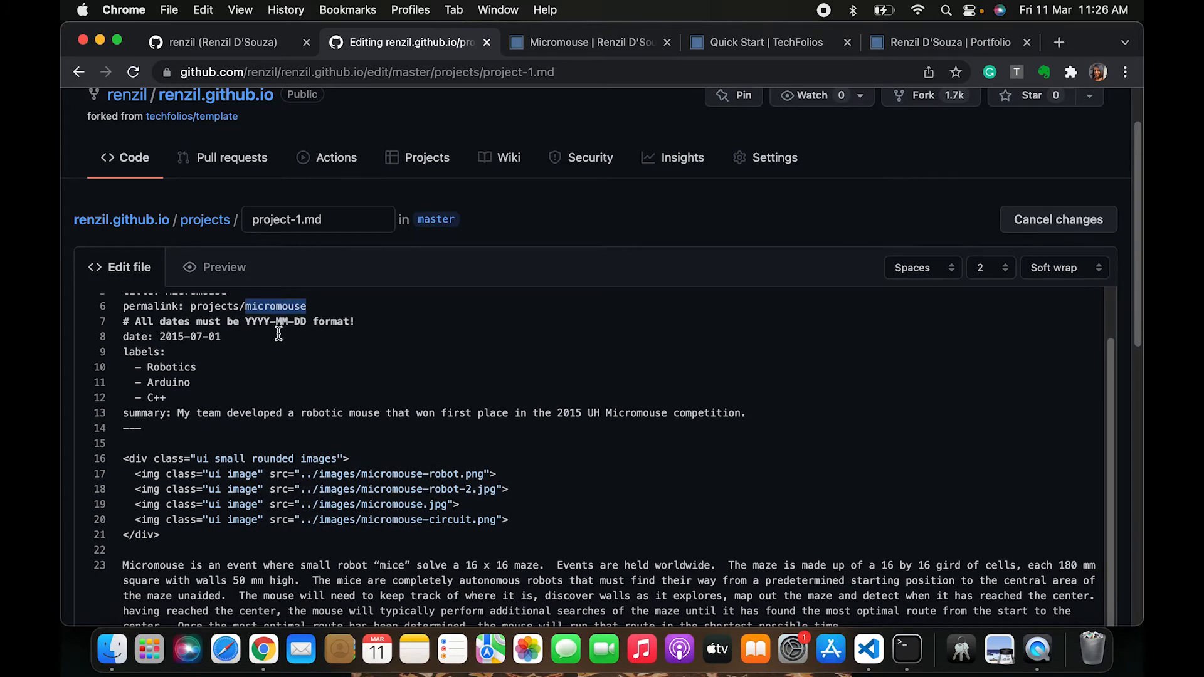
drag(149, 337, 266, 340)
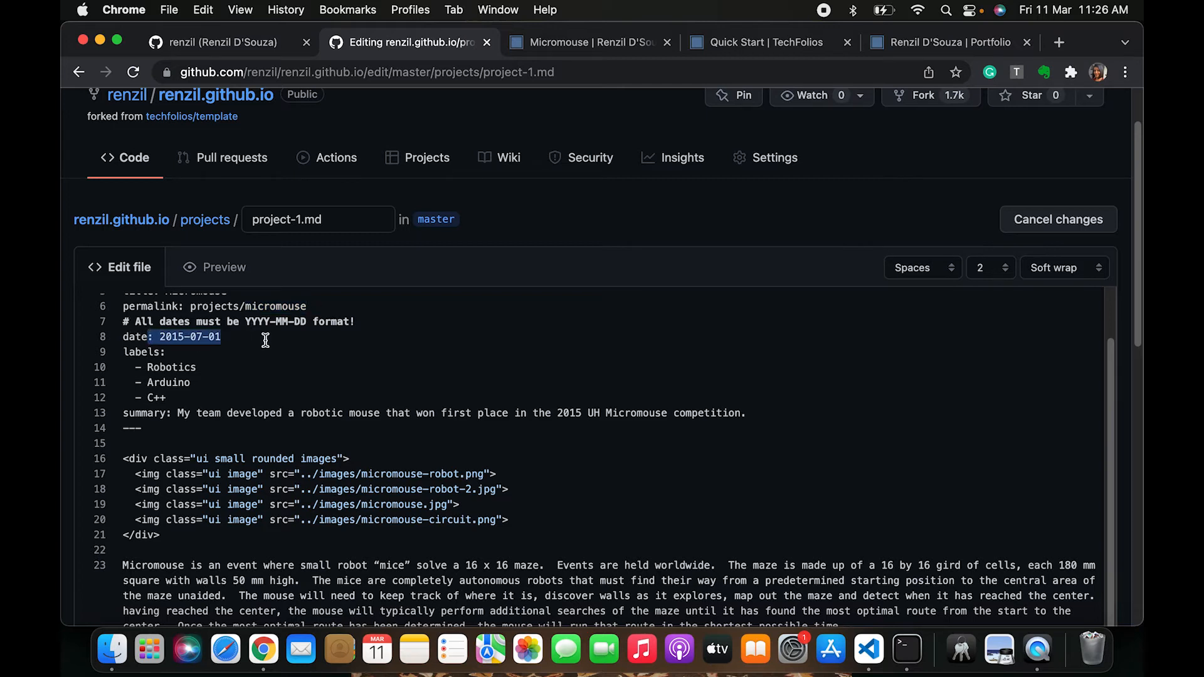
scroll(260, 376, down, 1)
drag(143, 342, 244, 370)
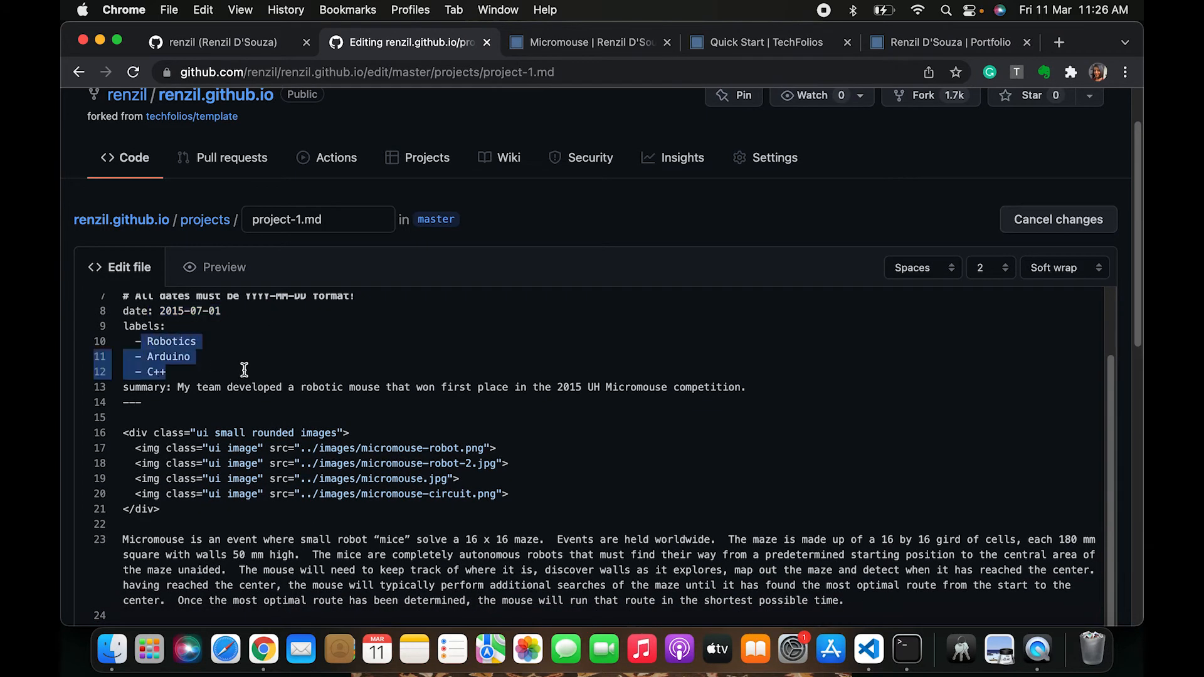
click(558, 50)
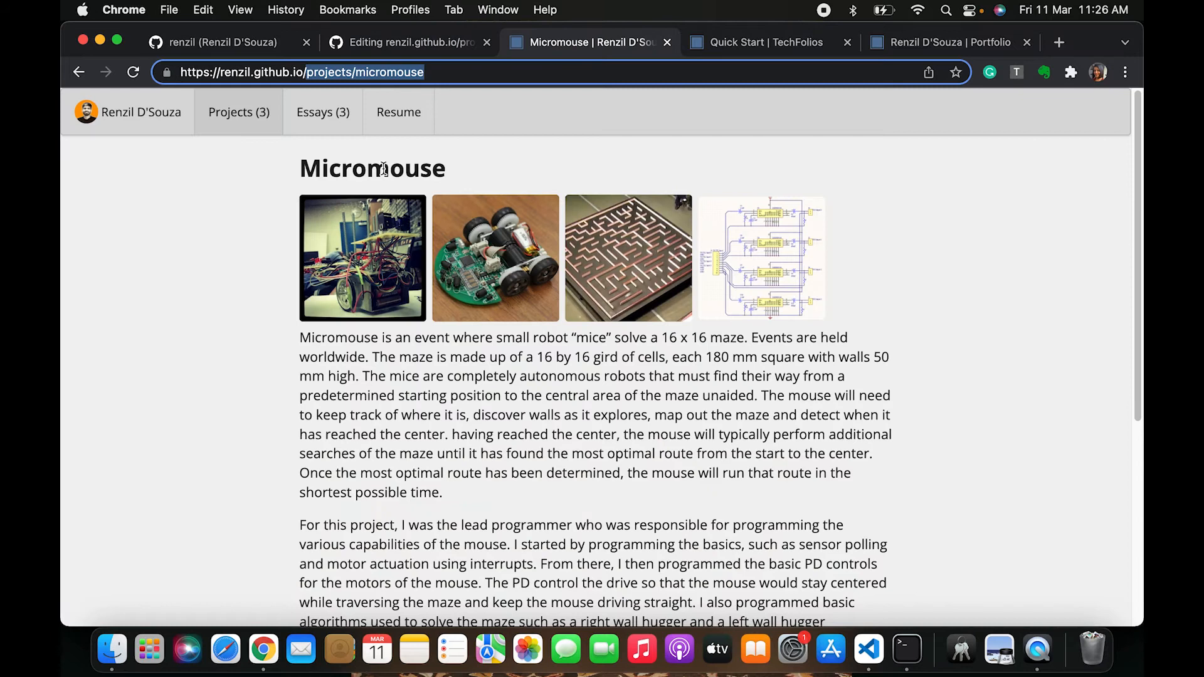
click(237, 117)
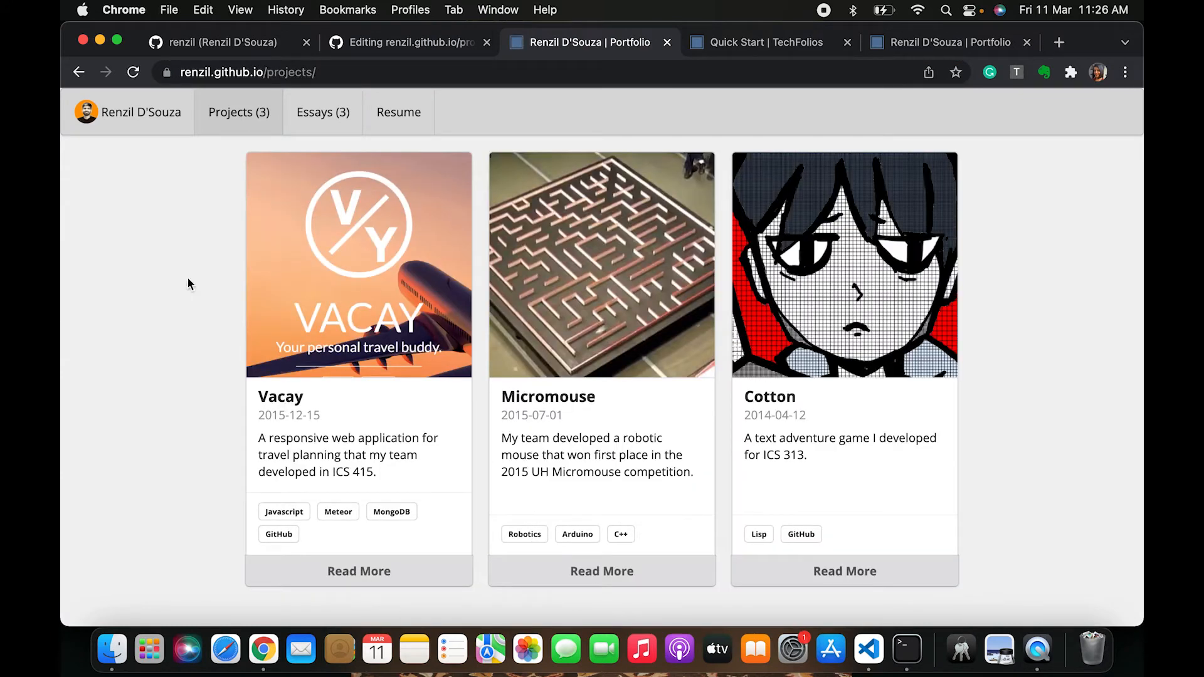
click(156, 118)
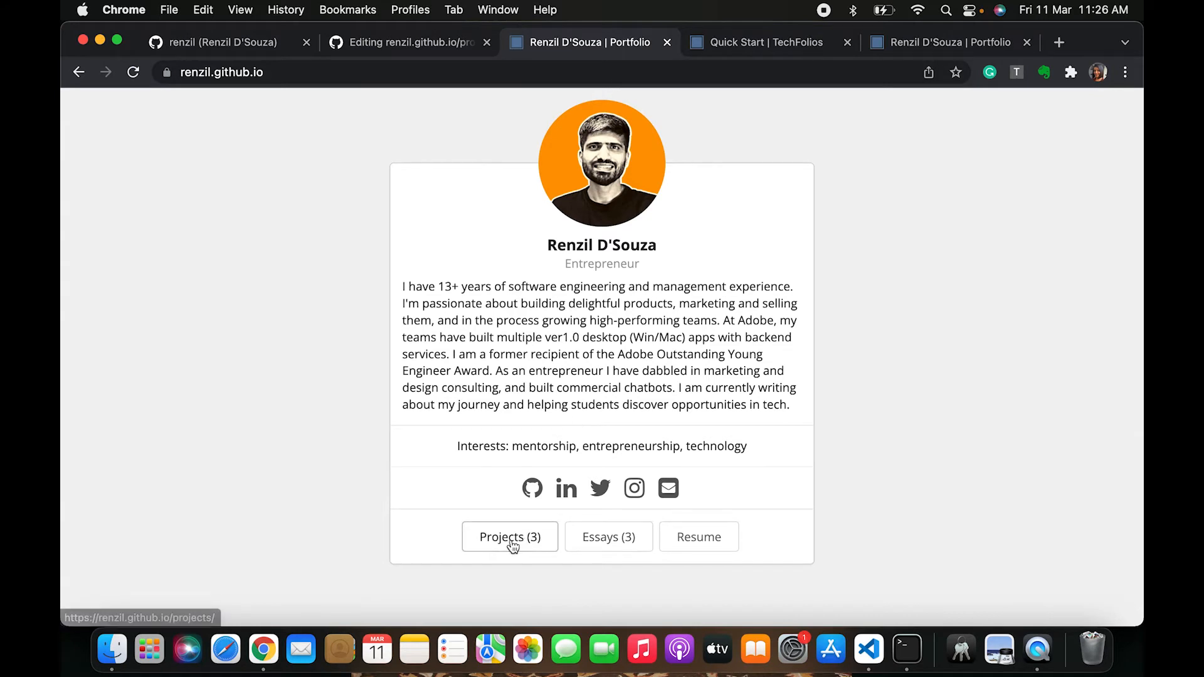
click(536, 537)
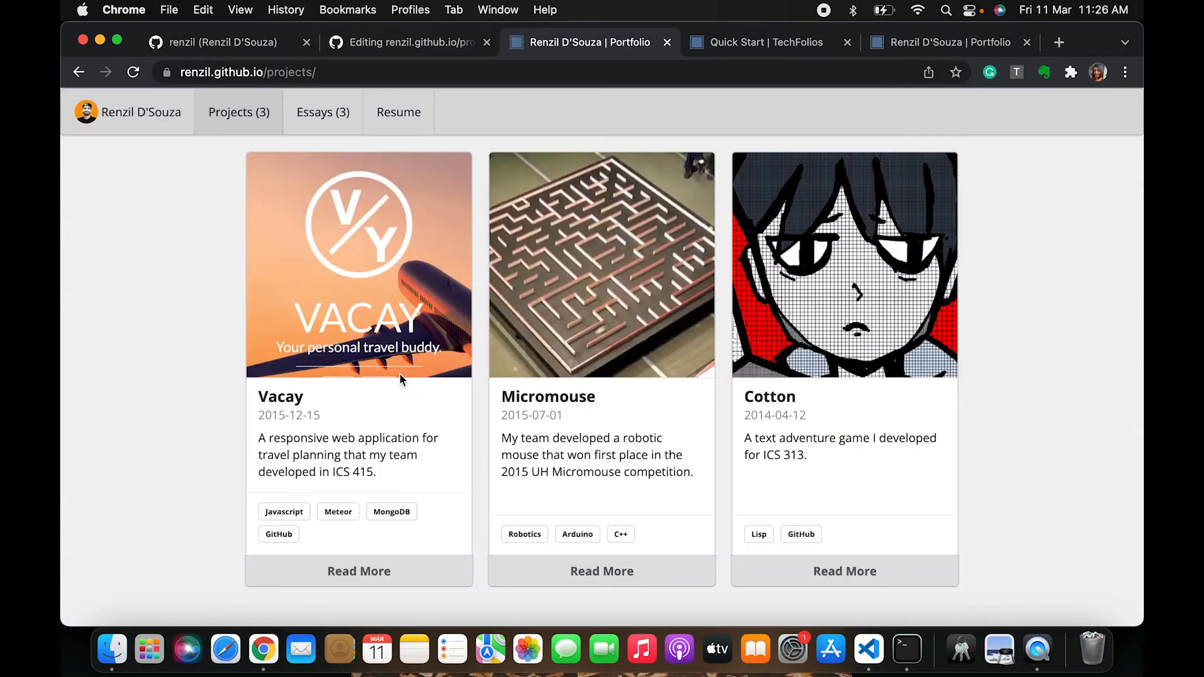
drag(513, 537, 535, 535)
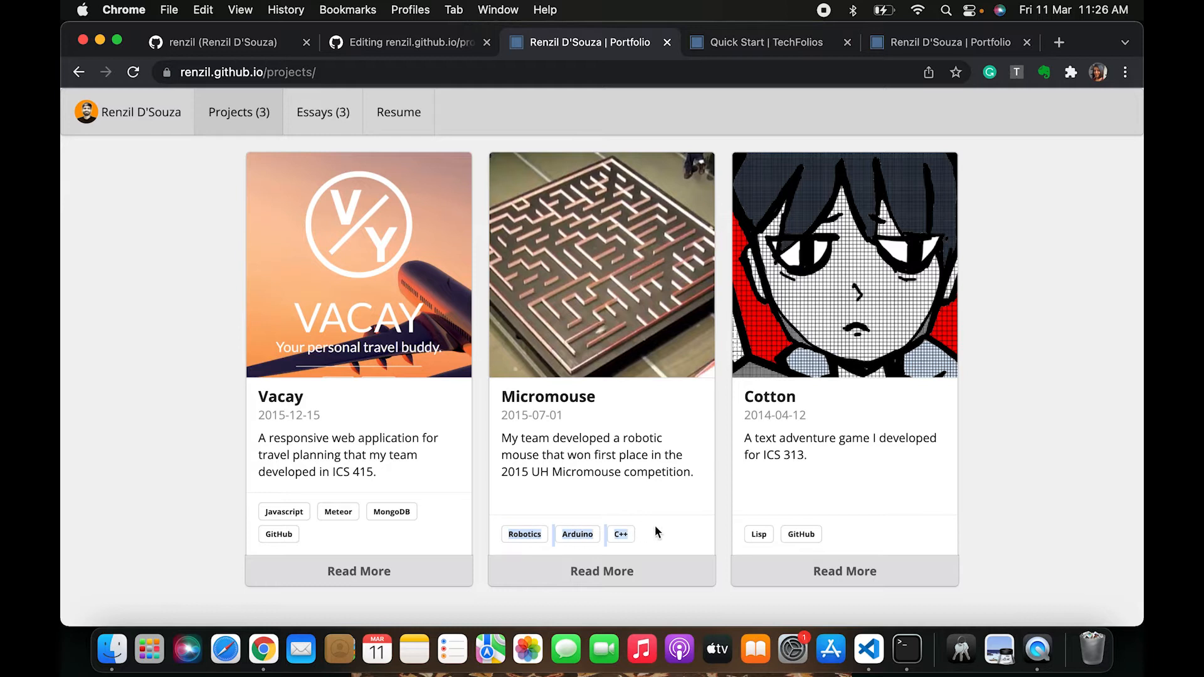
drag(352, 533, 220, 523)
click(416, 49)
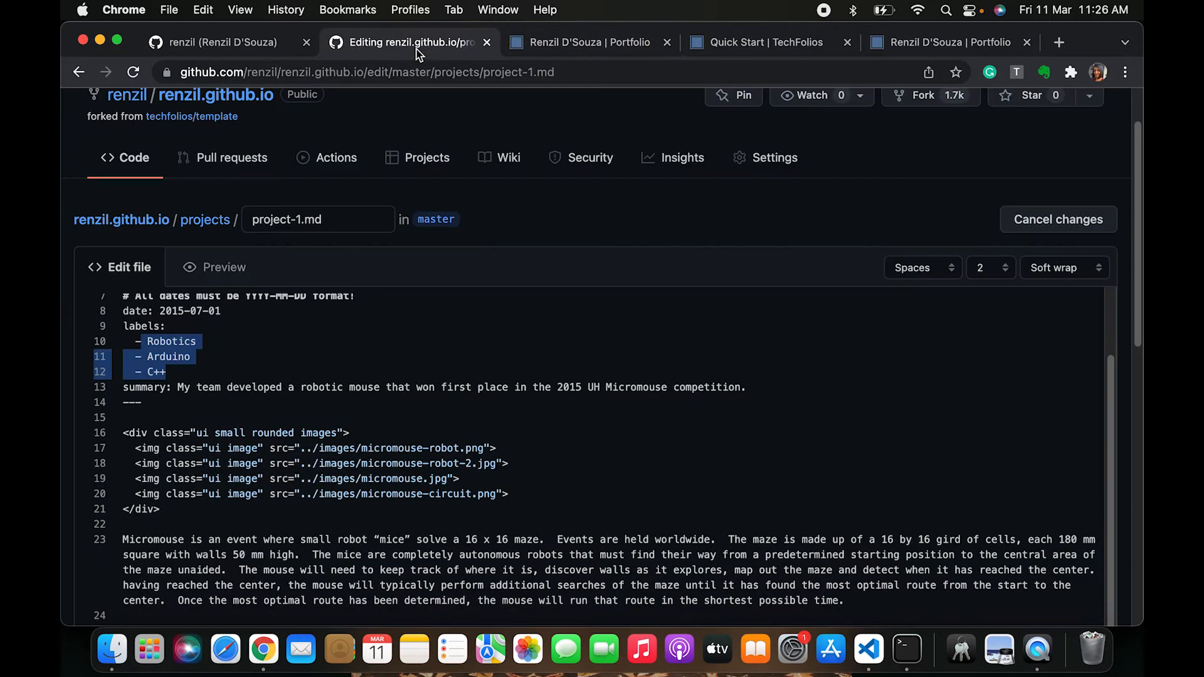
Compare project-1.md's summary, body text and image block with the live Micromouse card and project page
scroll(194, 511, down, 3)
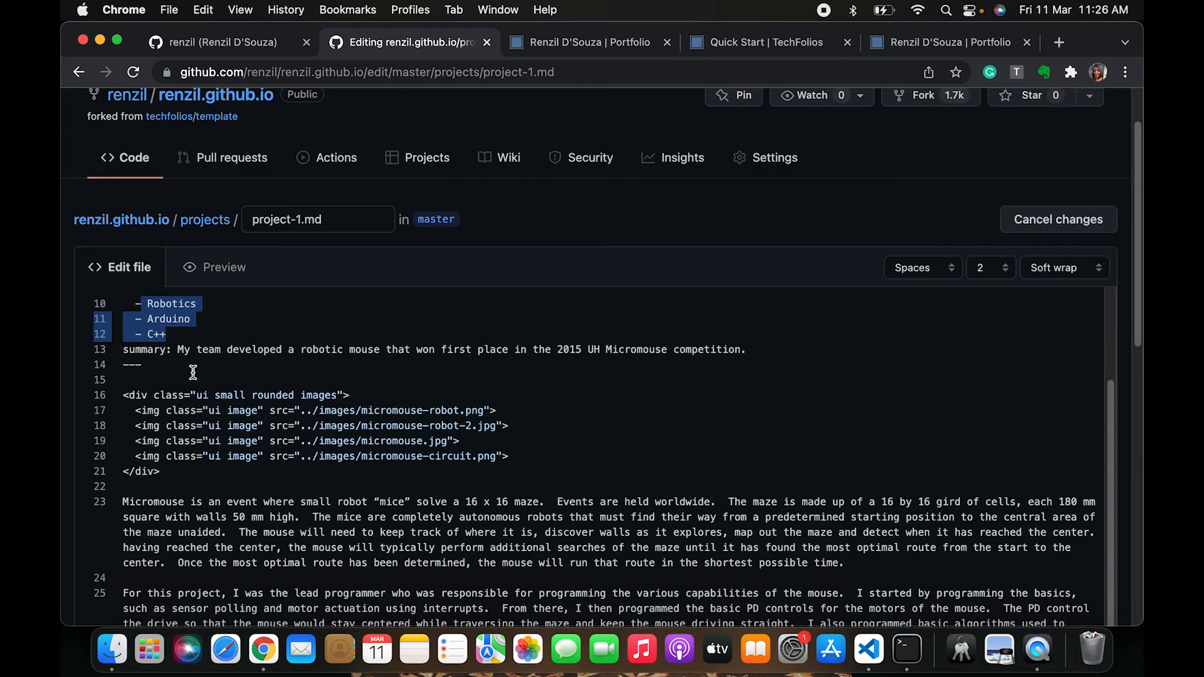
click(592, 41)
drag(502, 439, 693, 467)
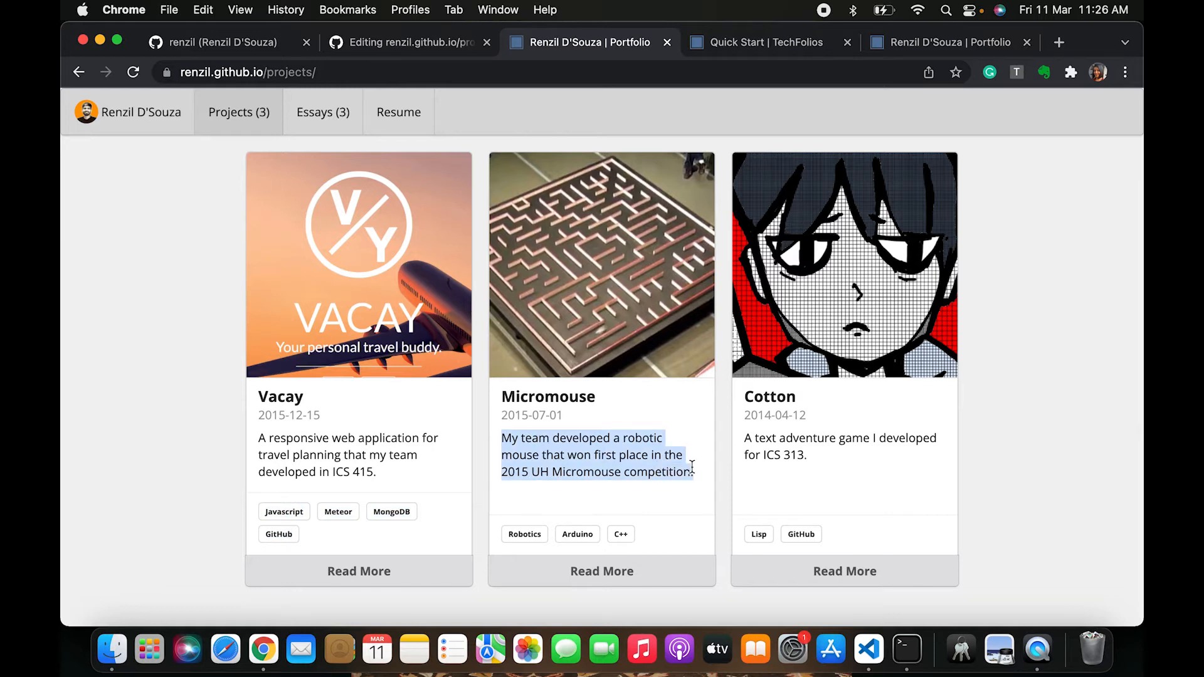
click(375, 49)
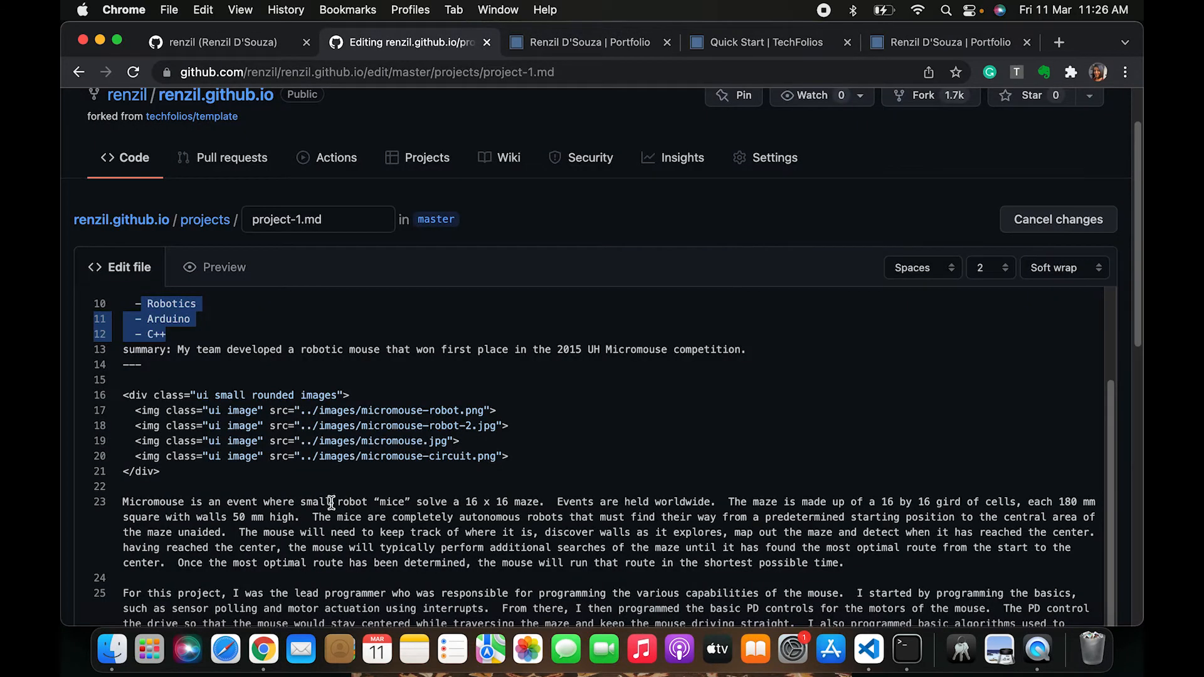
scroll(332, 502, down, 5)
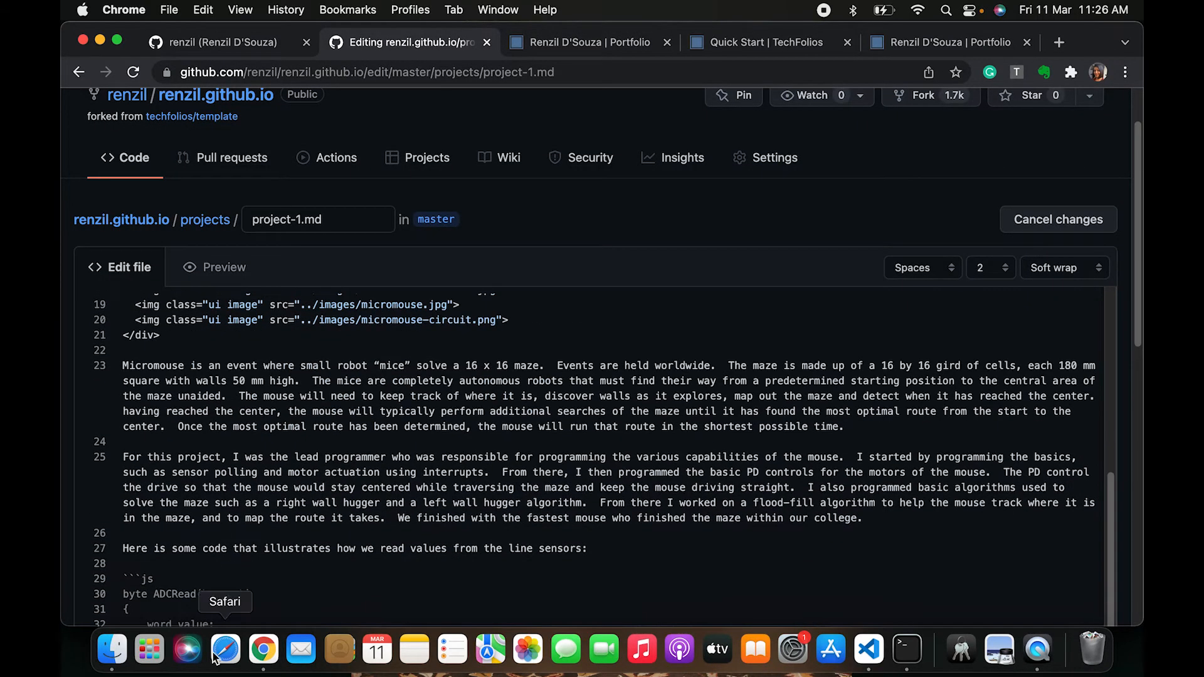
scroll(229, 481, down, 5)
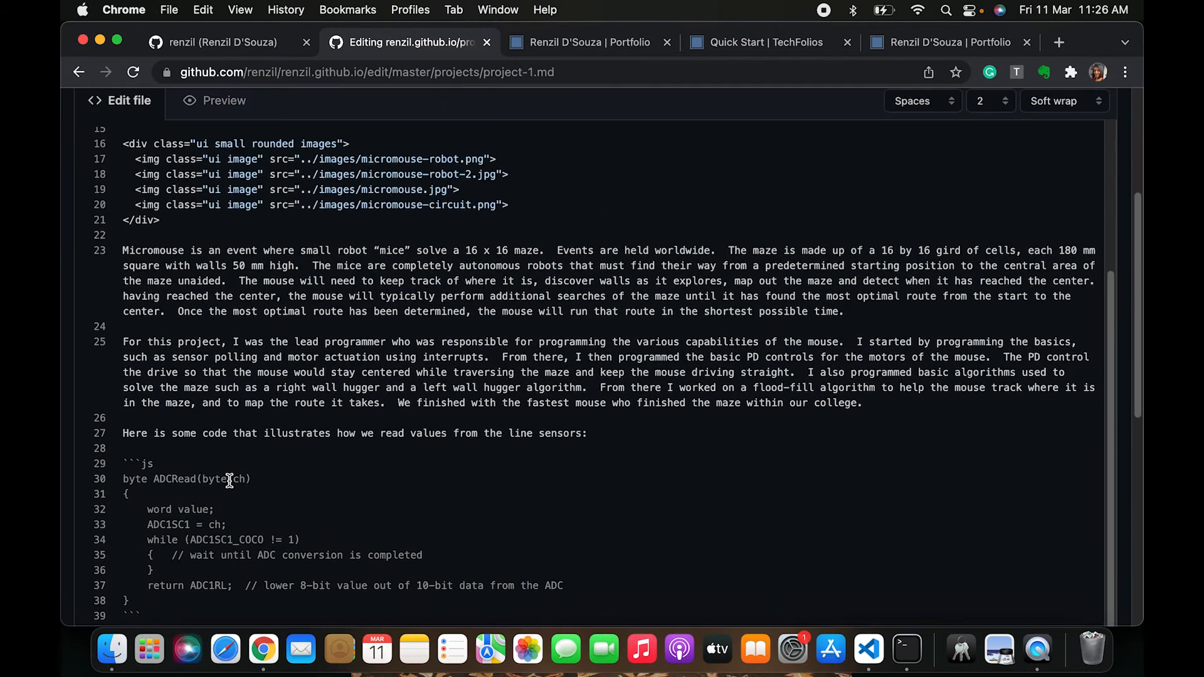
scroll(289, 224, down, 2)
scroll(288, 271, up, 5)
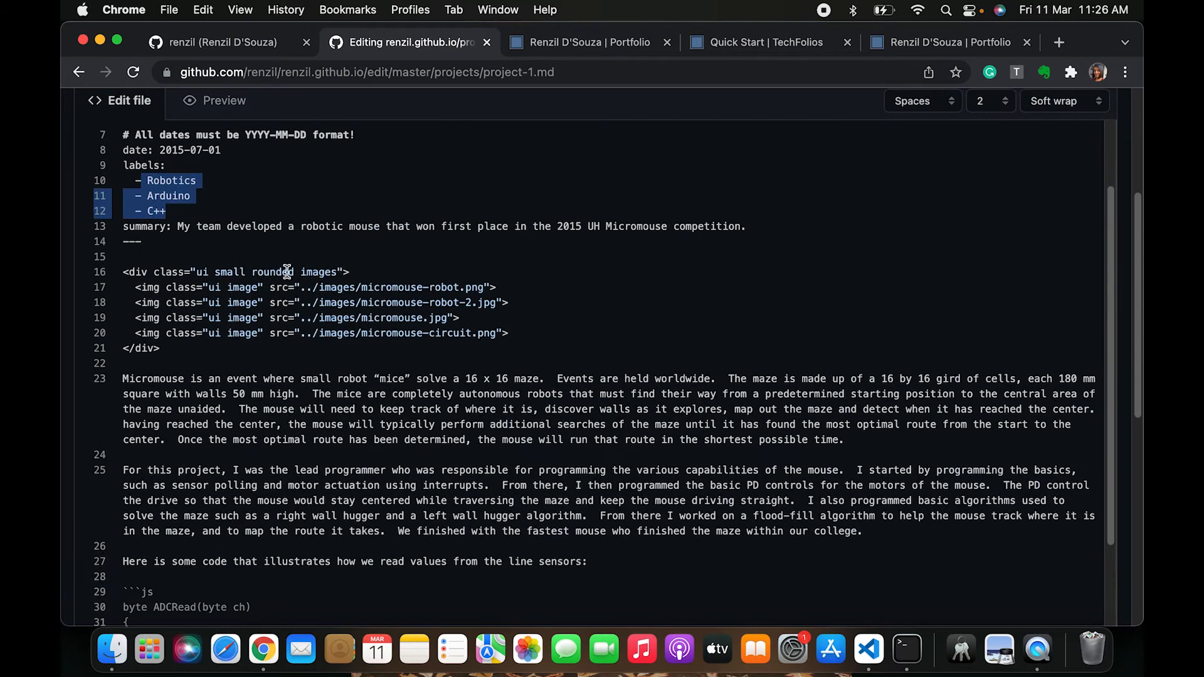
drag(220, 347, 111, 271)
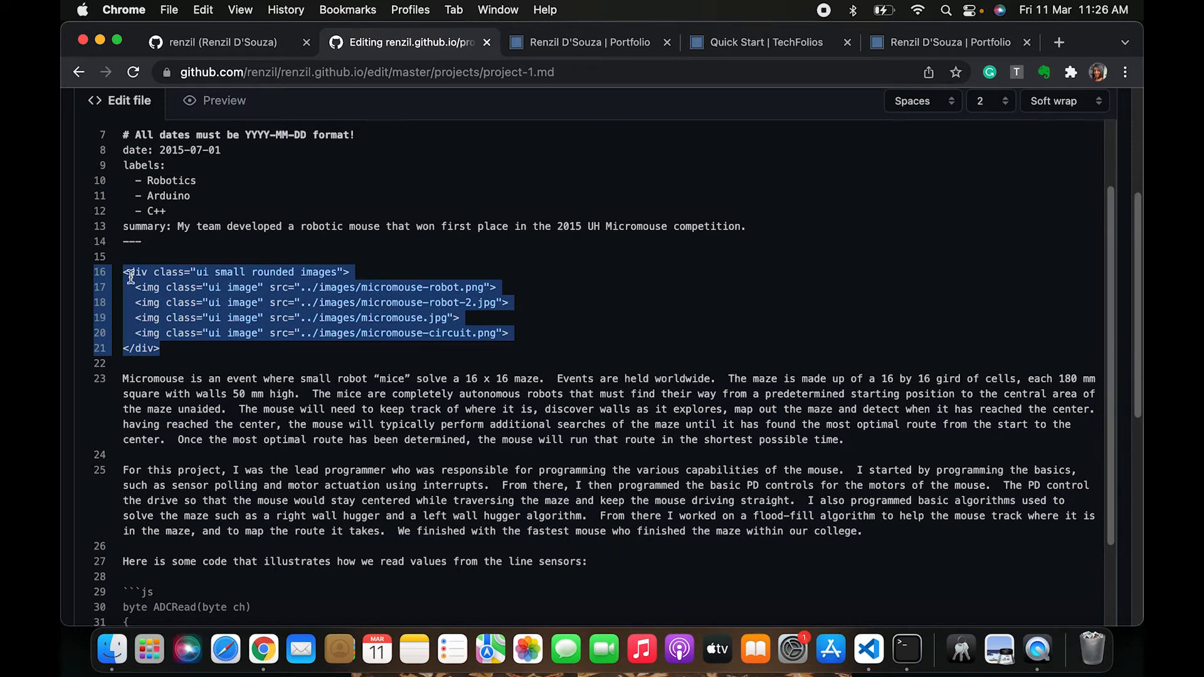
click(525, 372)
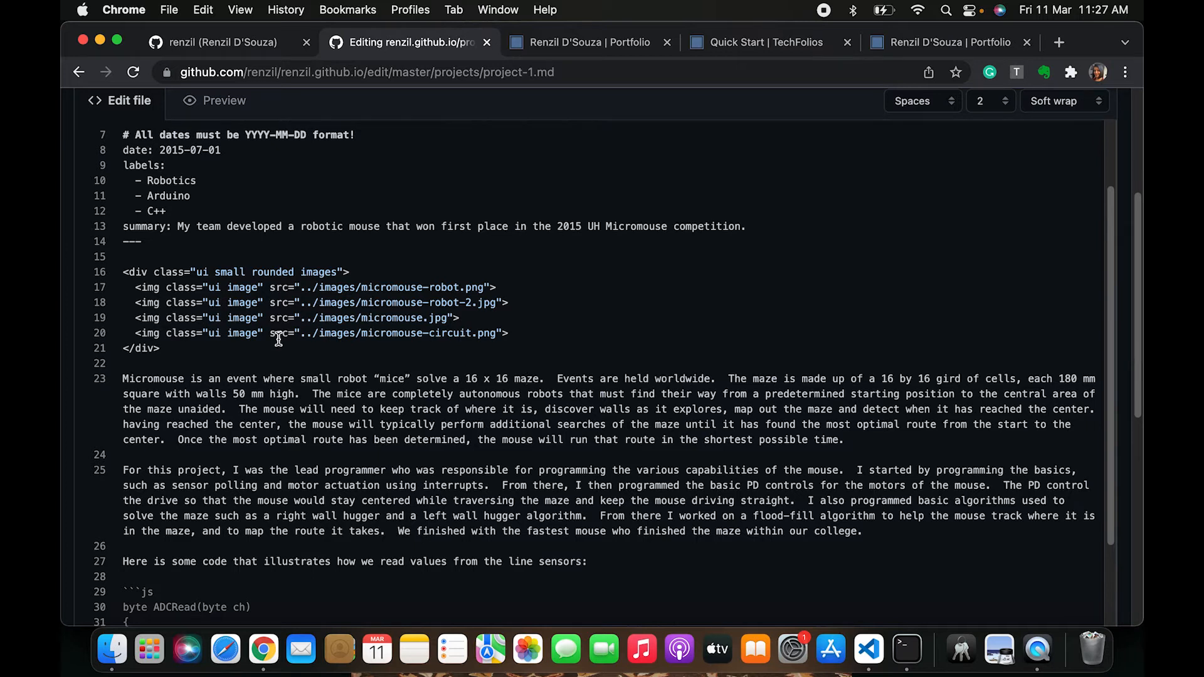
Open the file upload page for the repository's projects folder
scroll(279, 339, up, 5)
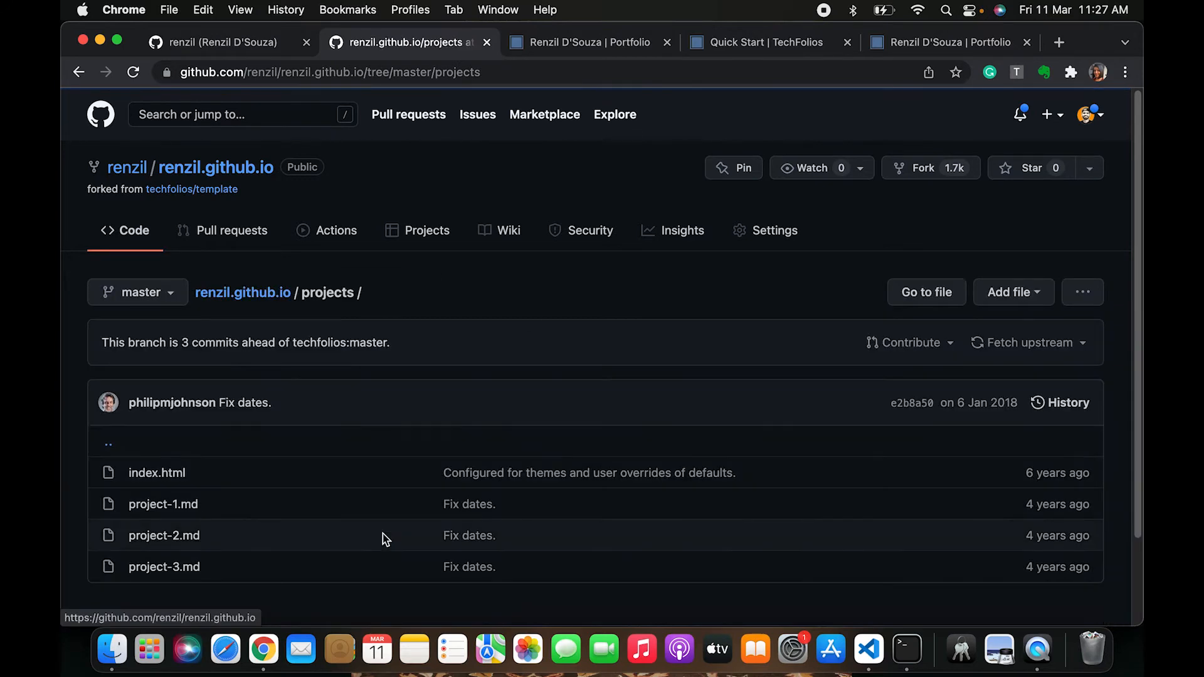
key(super+Tab)
key(super+shift+Tab)
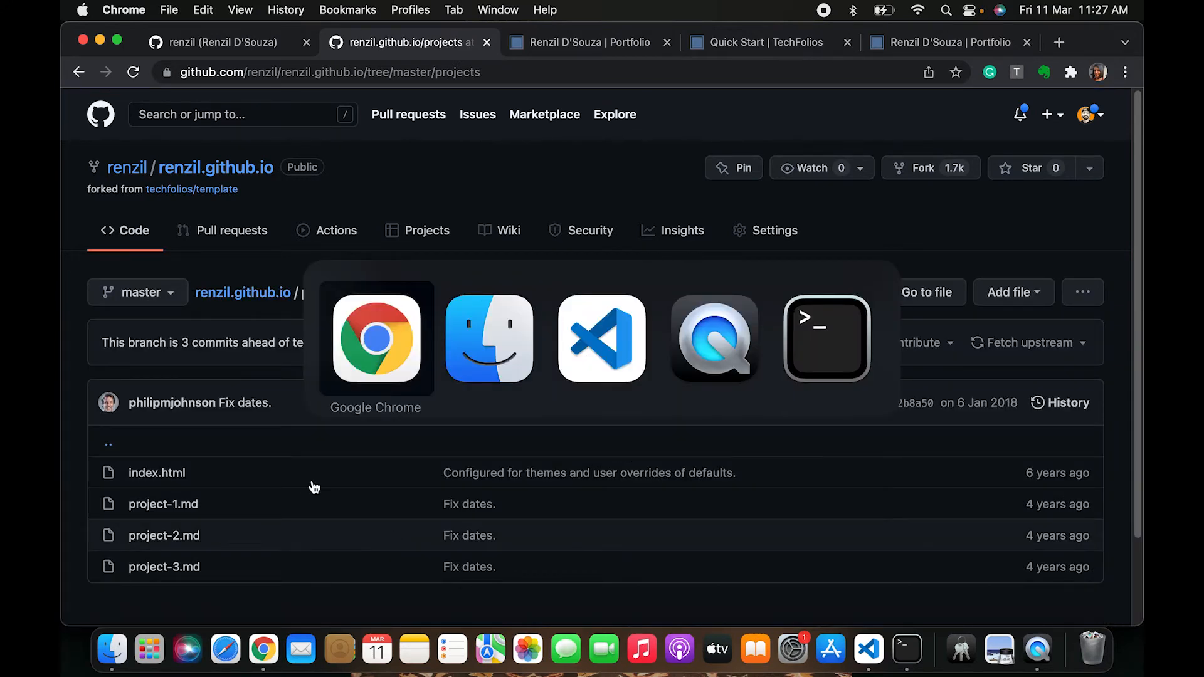
click(1003, 298)
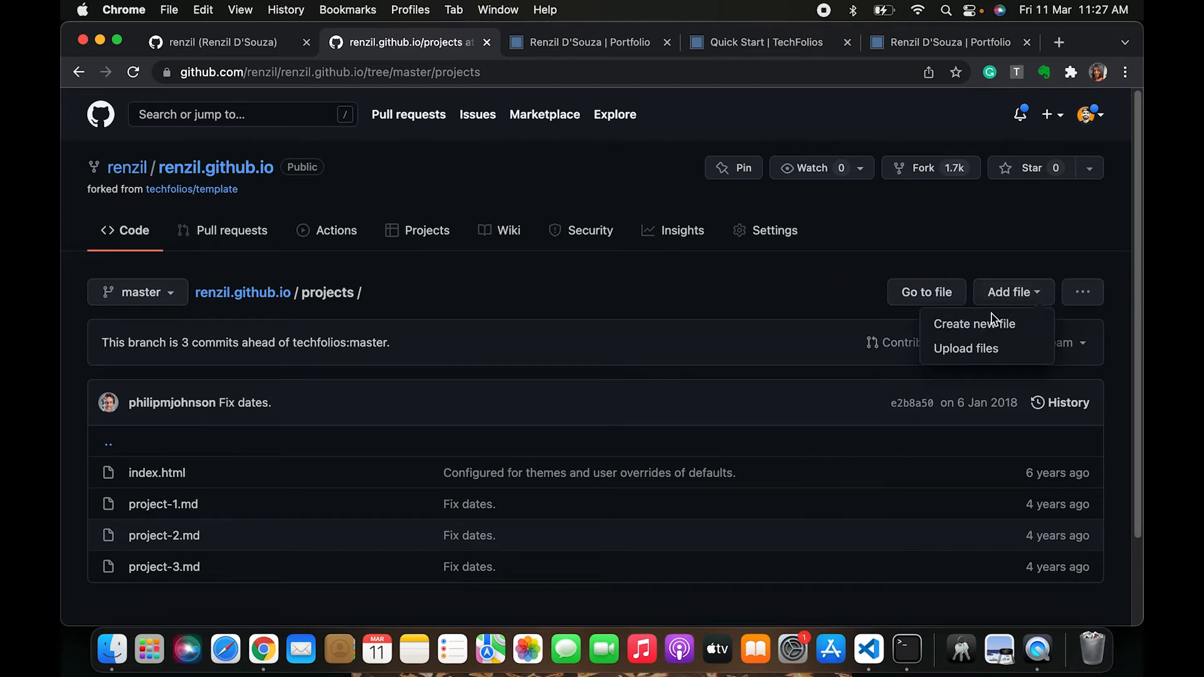
click(967, 352)
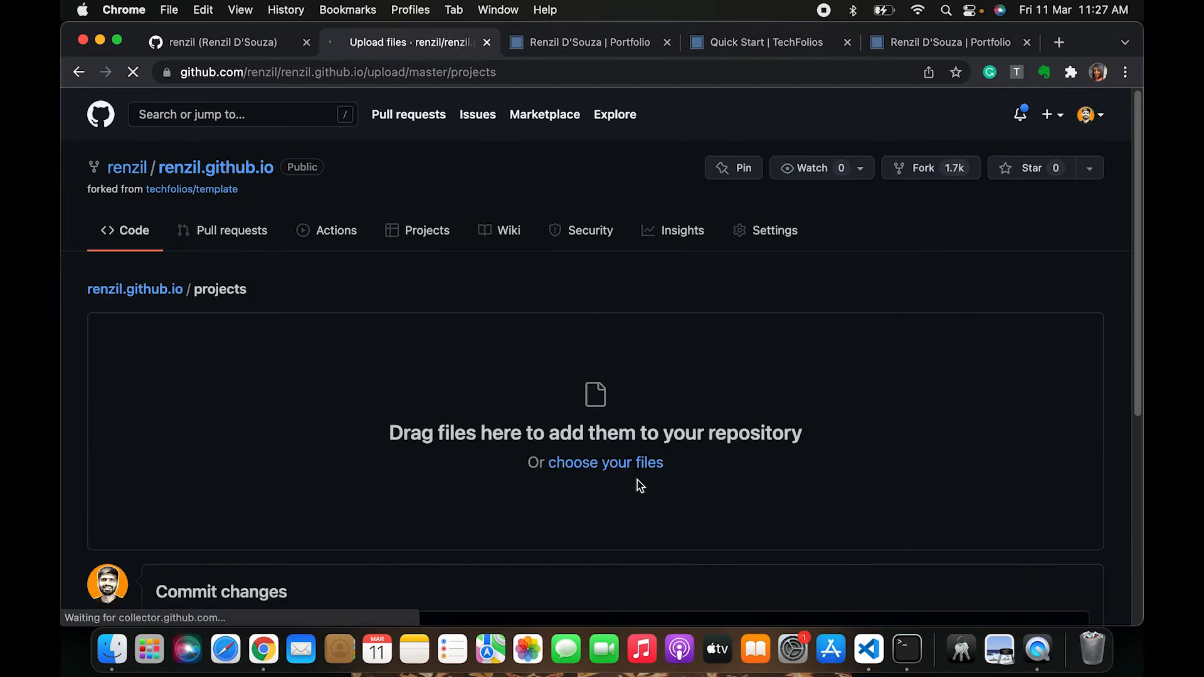
scroll(367, 461, down, 2)
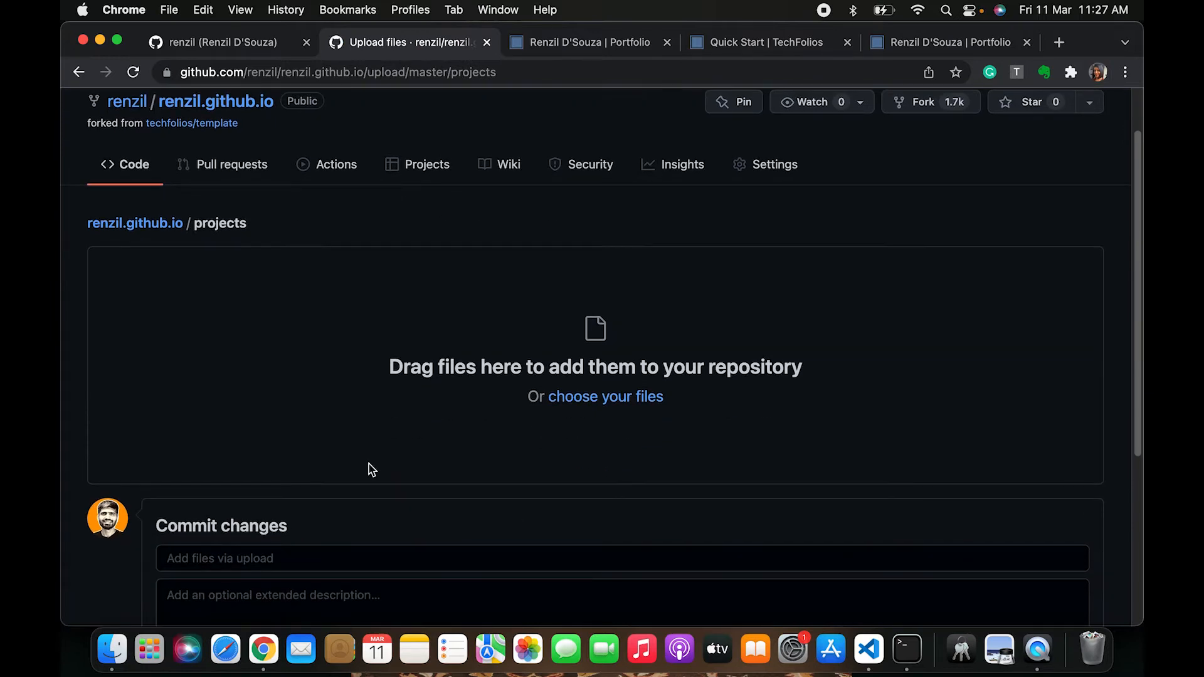
scroll(372, 470, down, 4)
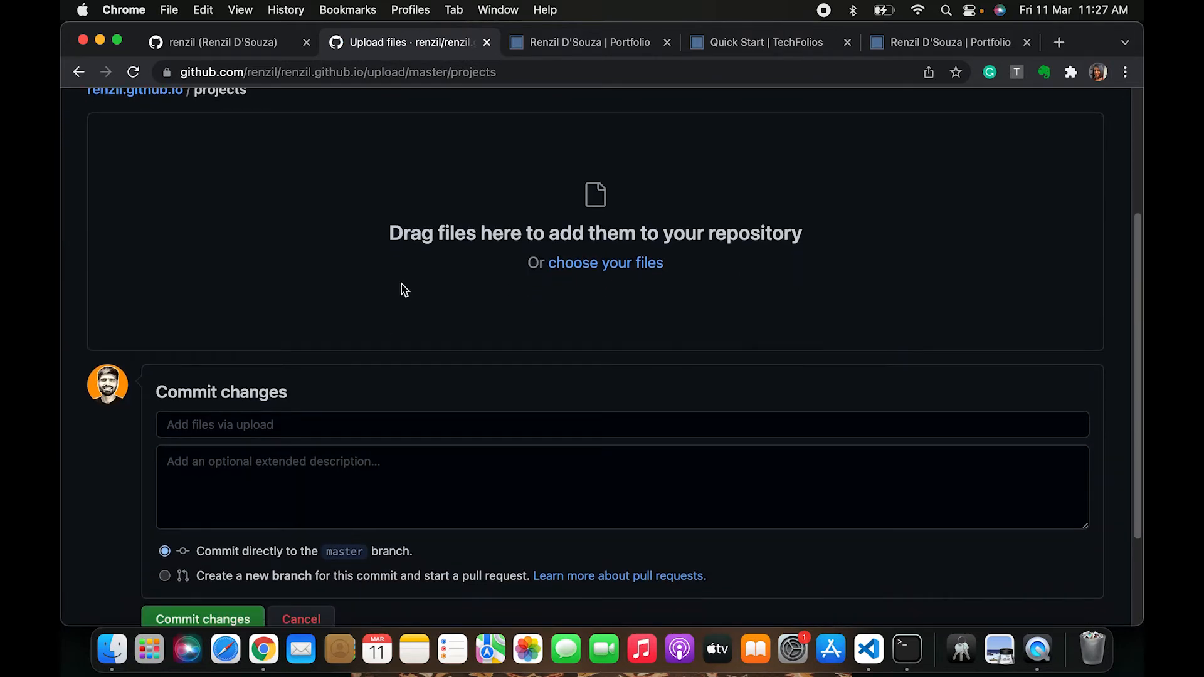
Upload the four local project markdown files from the local projects folder into the upload area
key(super+Tab)
key(super+Tab)
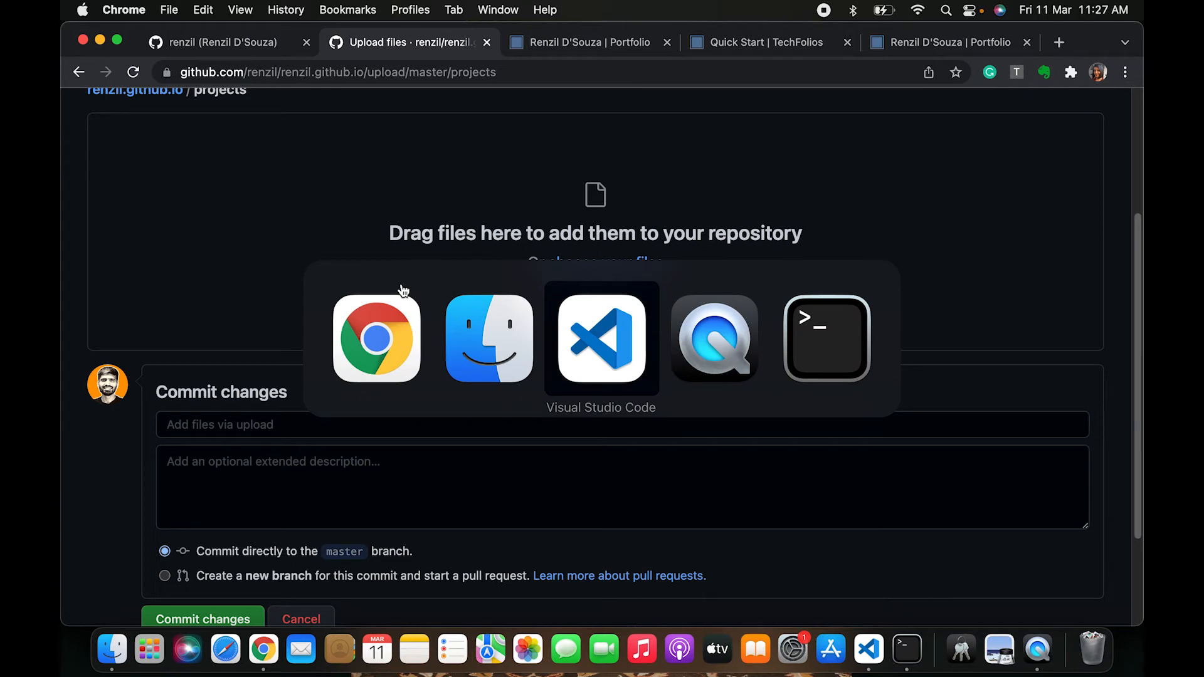
key(super+shift+Tab)
key(super+Up)
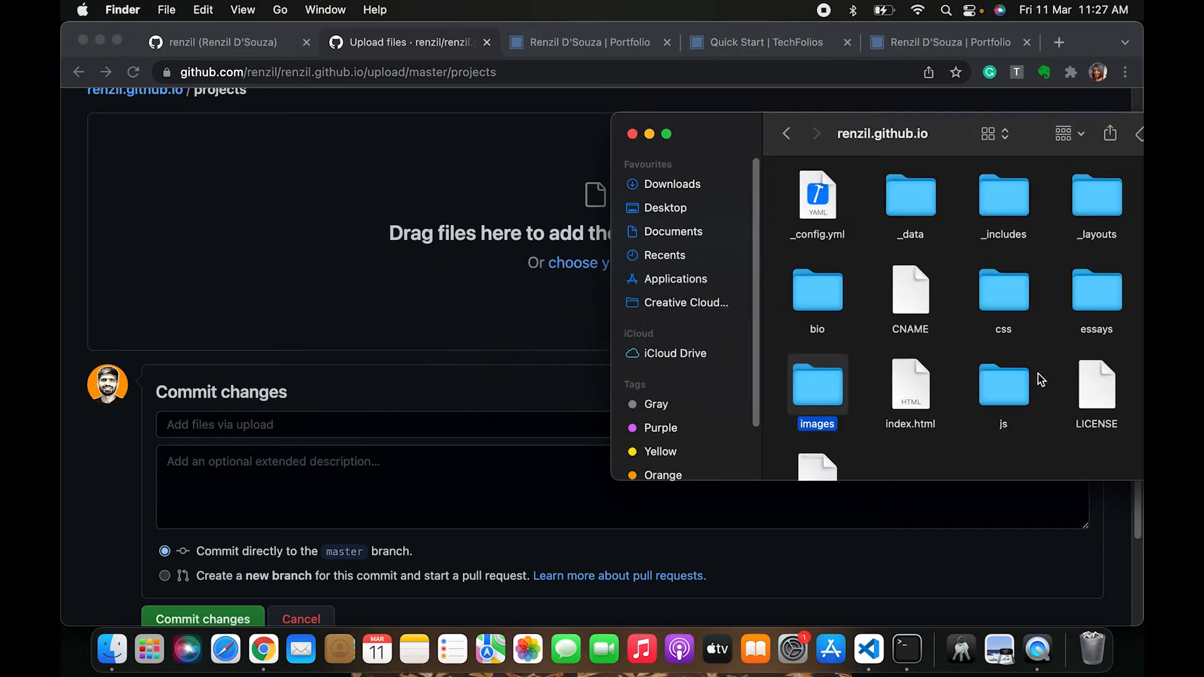
drag(941, 146, 775, 148)
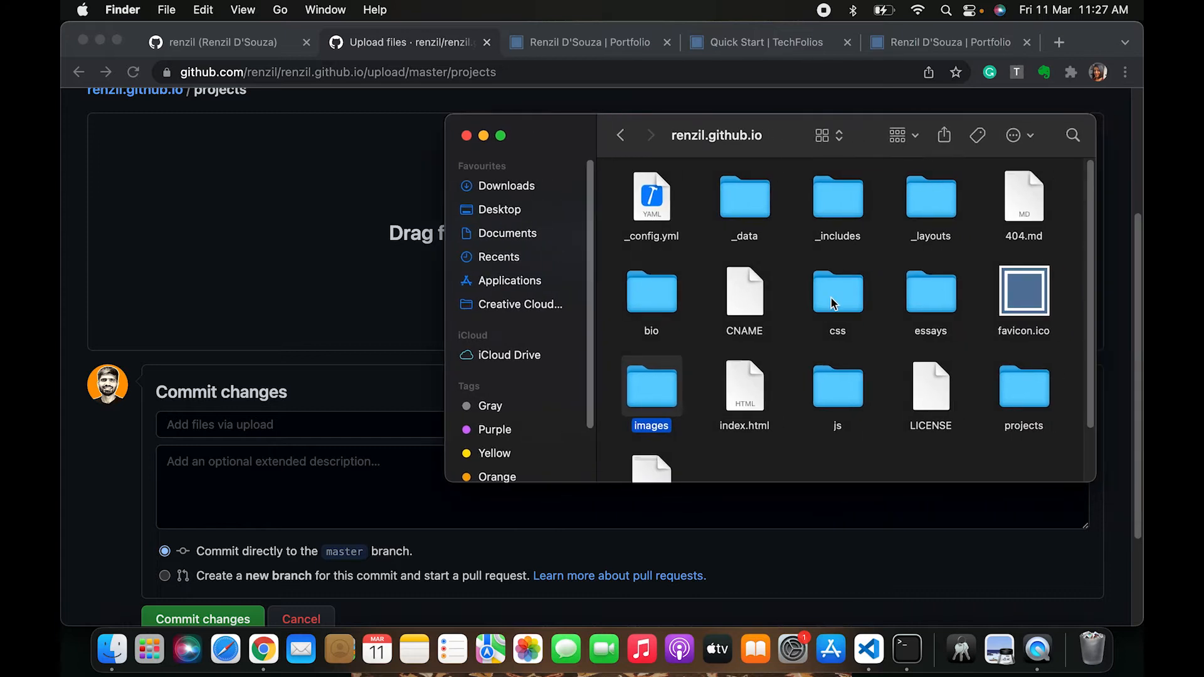
double_click(1019, 390)
drag(1077, 256, 159, 204)
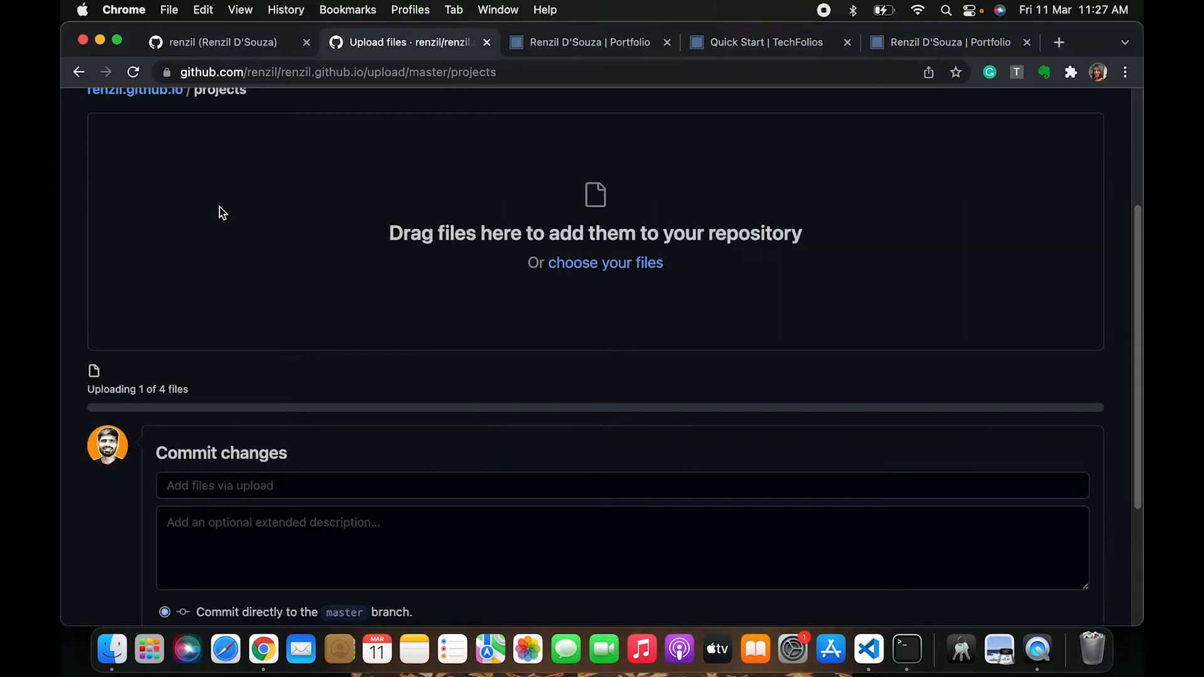
click(332, 495)
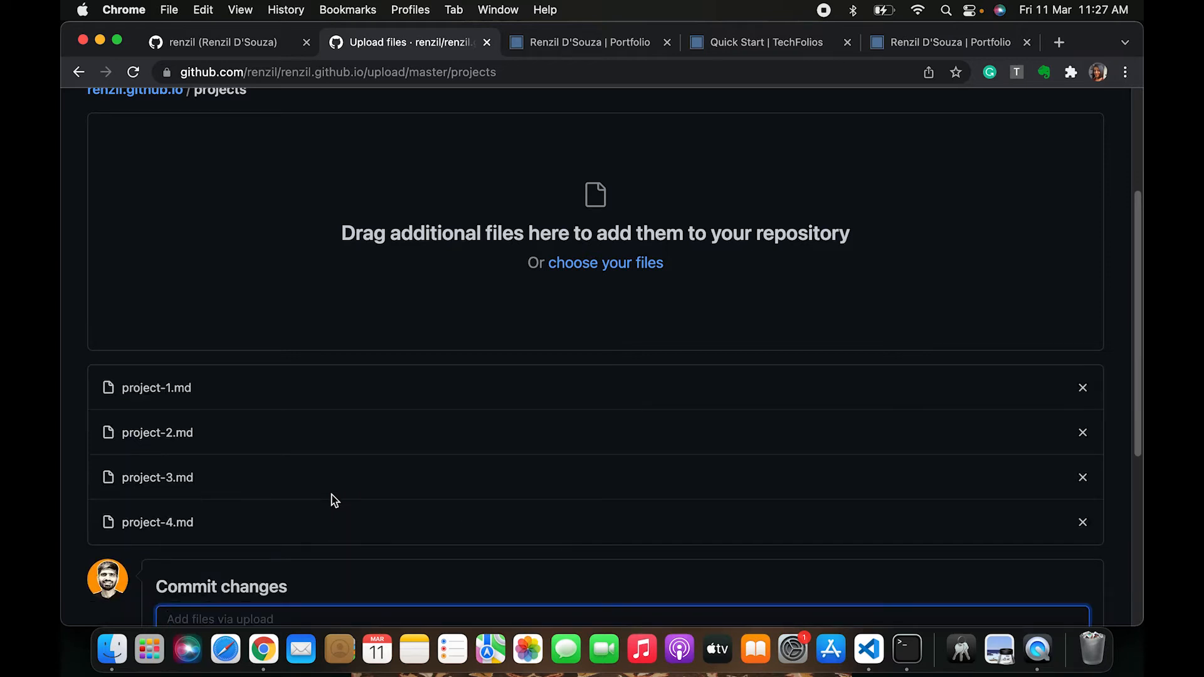
Commit the uploaded project-1.md to project-4.md files directly to master with the message "Adding my projects"
drag(121, 524, 249, 528)
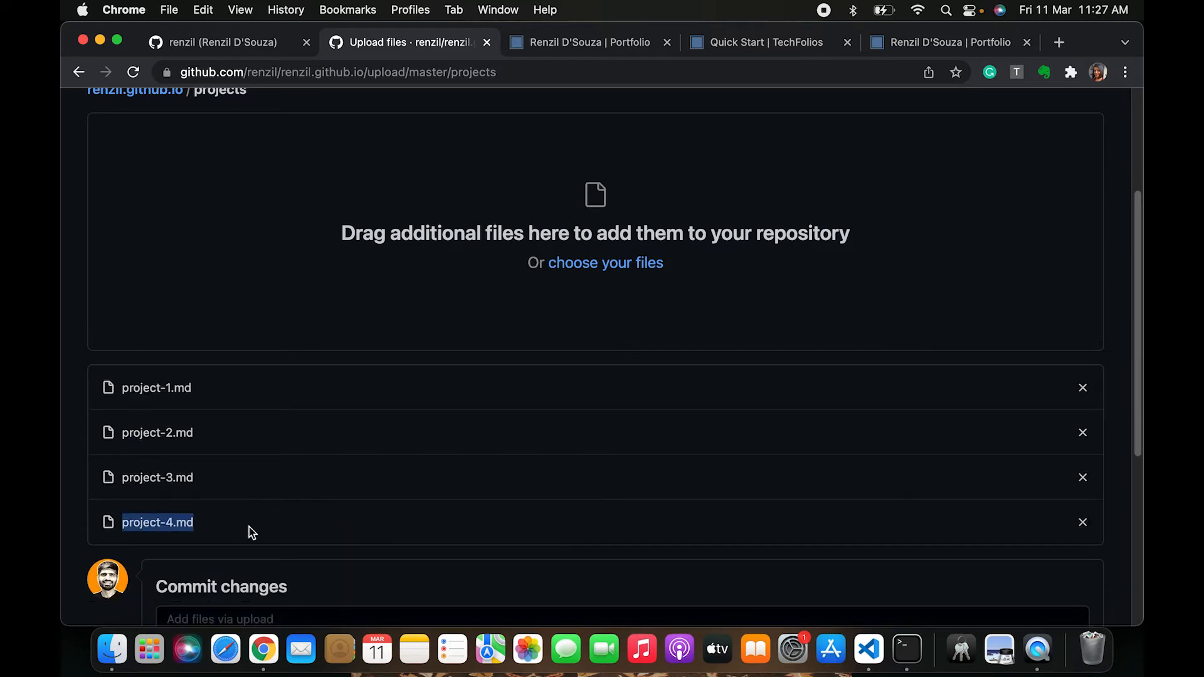
scroll(250, 527, down, 3)
drag(140, 258, 239, 368)
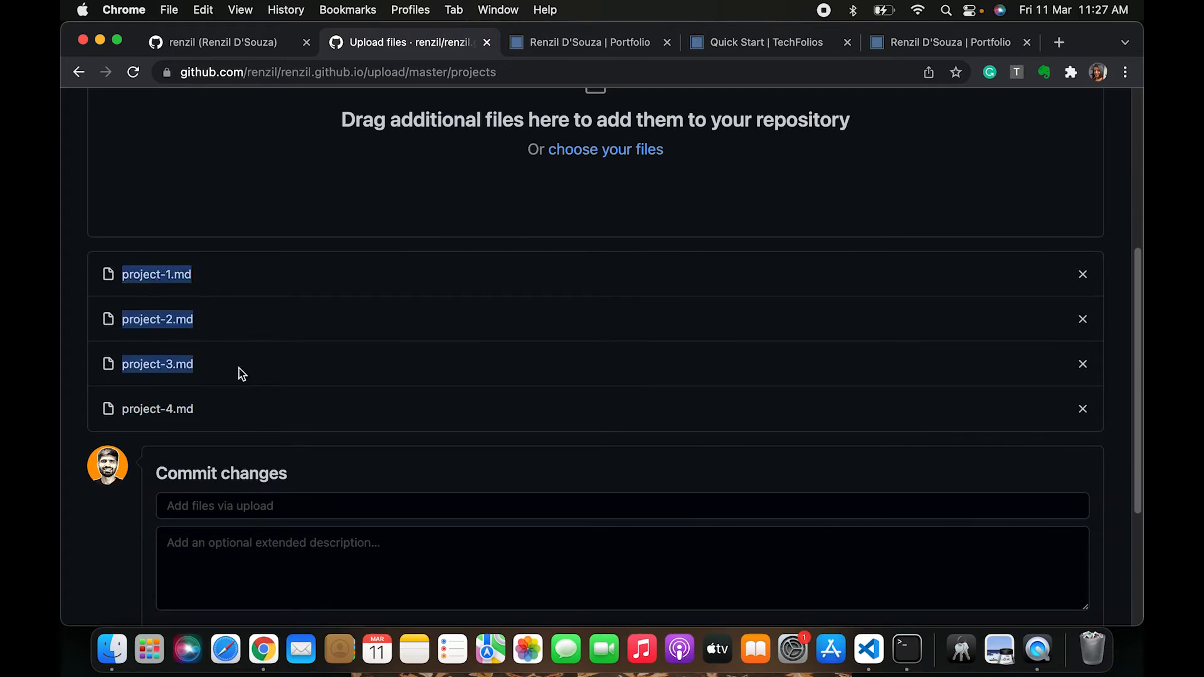
scroll(245, 401, down, 1)
drag(247, 415, 113, 400)
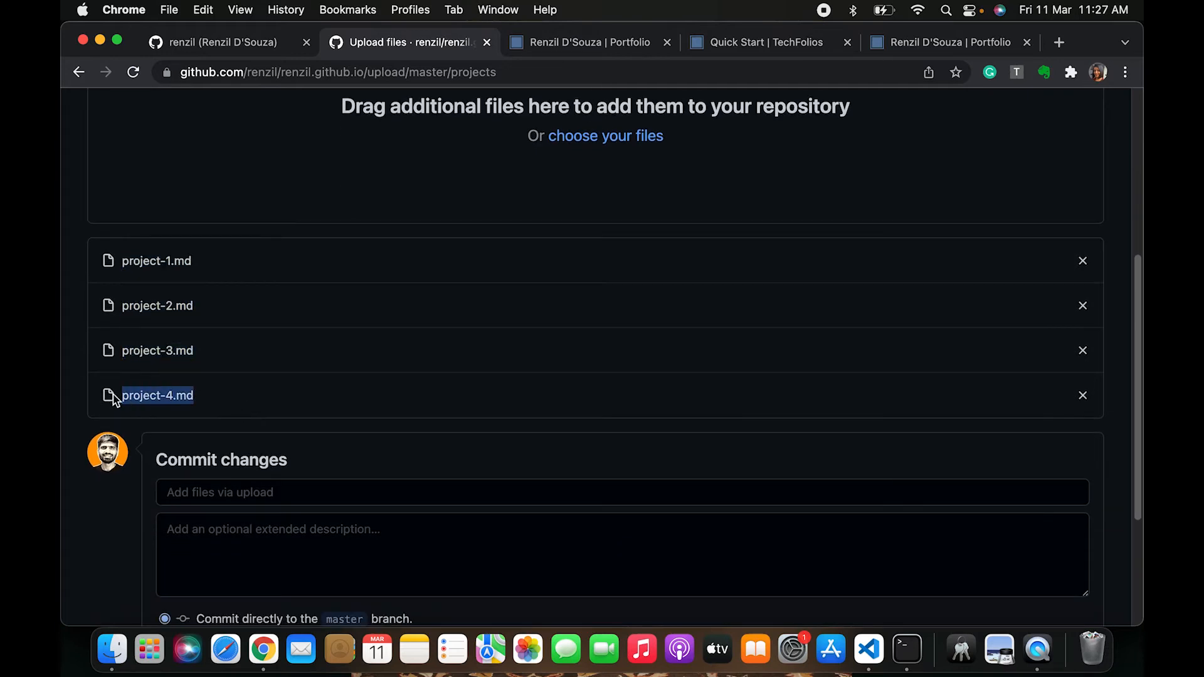
click(205, 497)
text(Adding m)
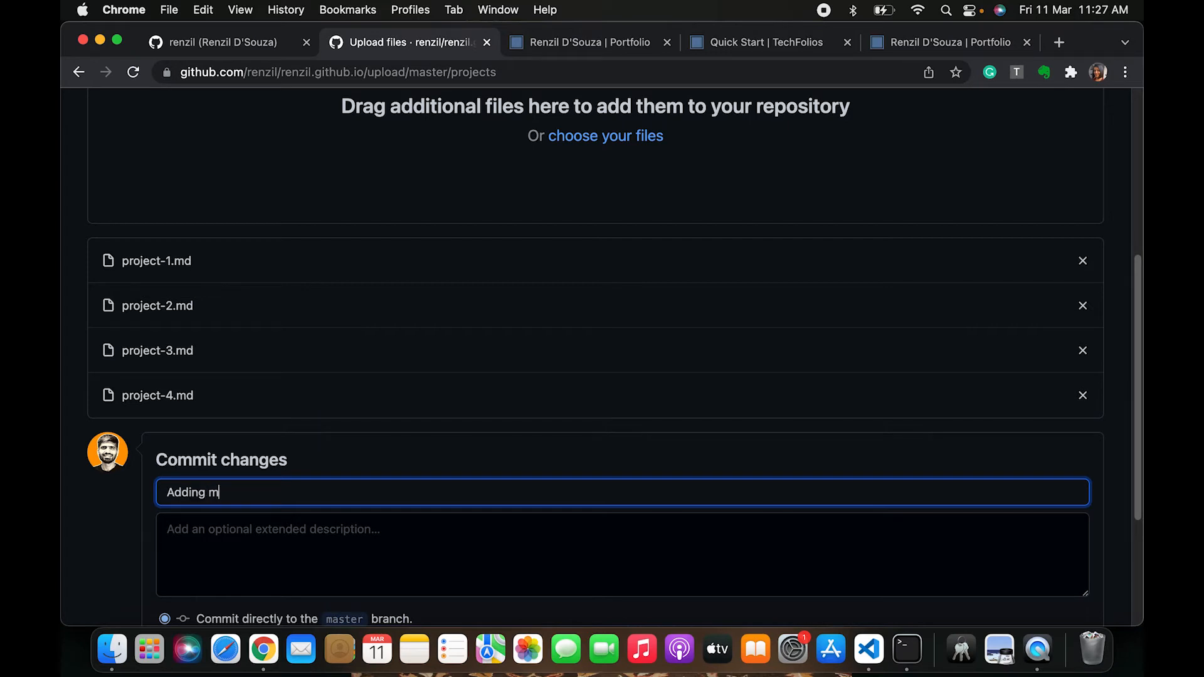
text(y projects)
scroll(602, 357, down, 5)
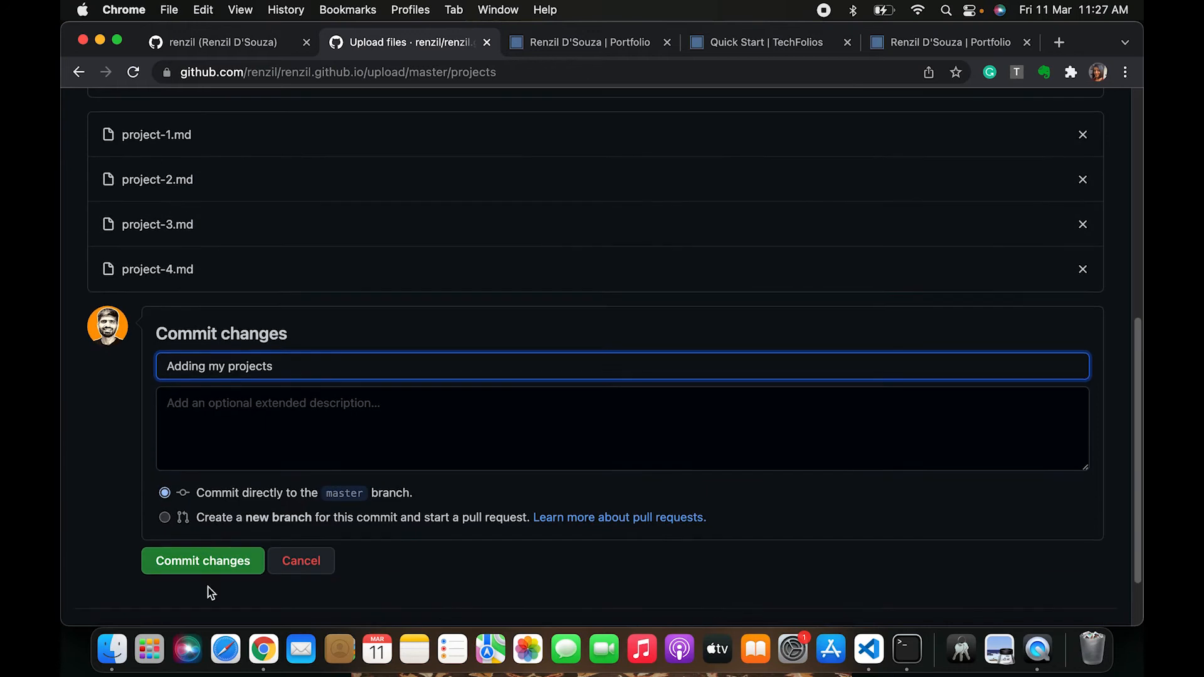
click(210, 562)
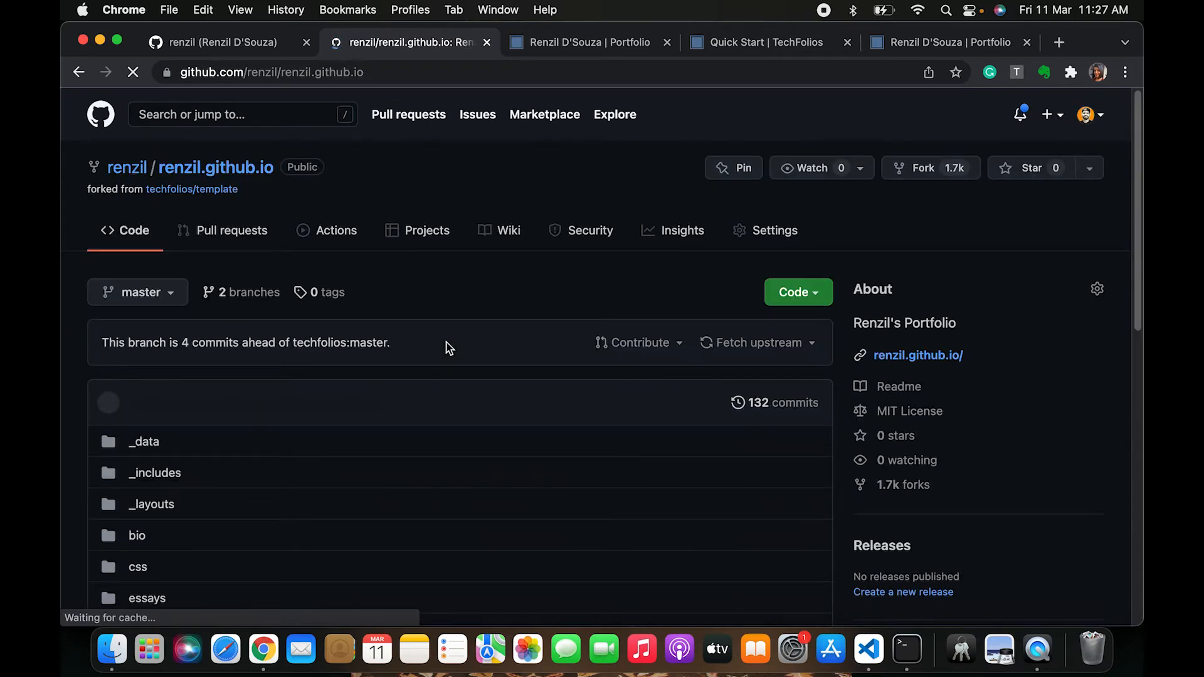
Open the updated project-1.md in the projects folder and review its rendered front matter table
scroll(201, 533, down, 3)
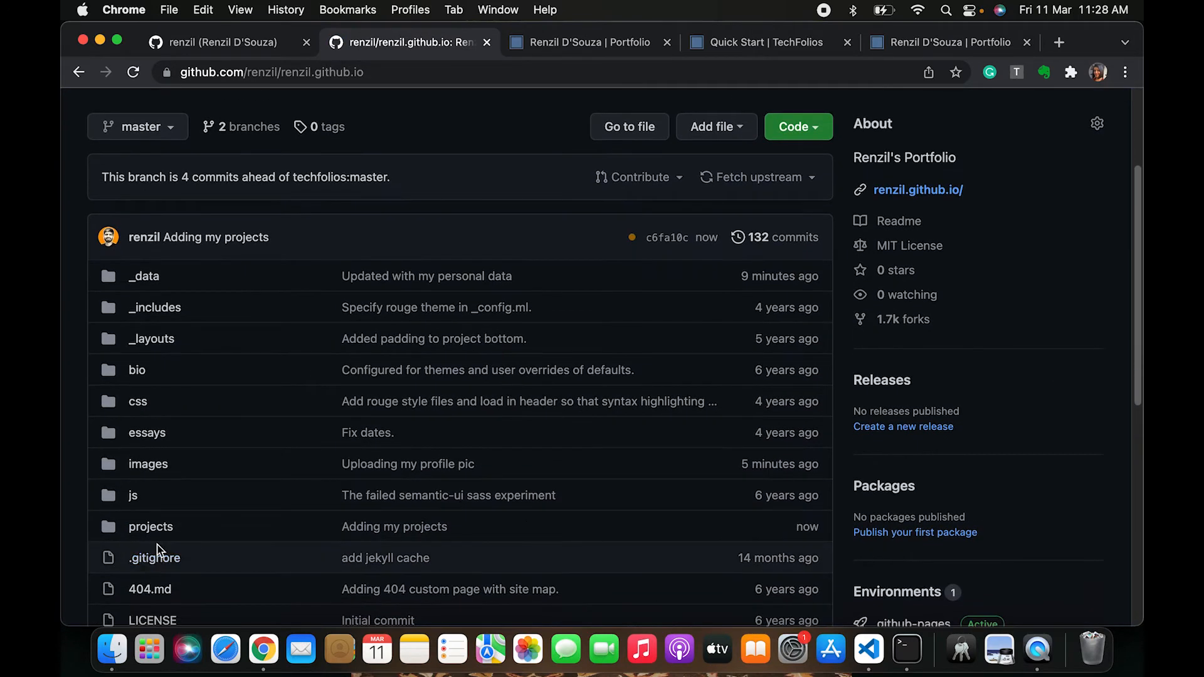
click(157, 529)
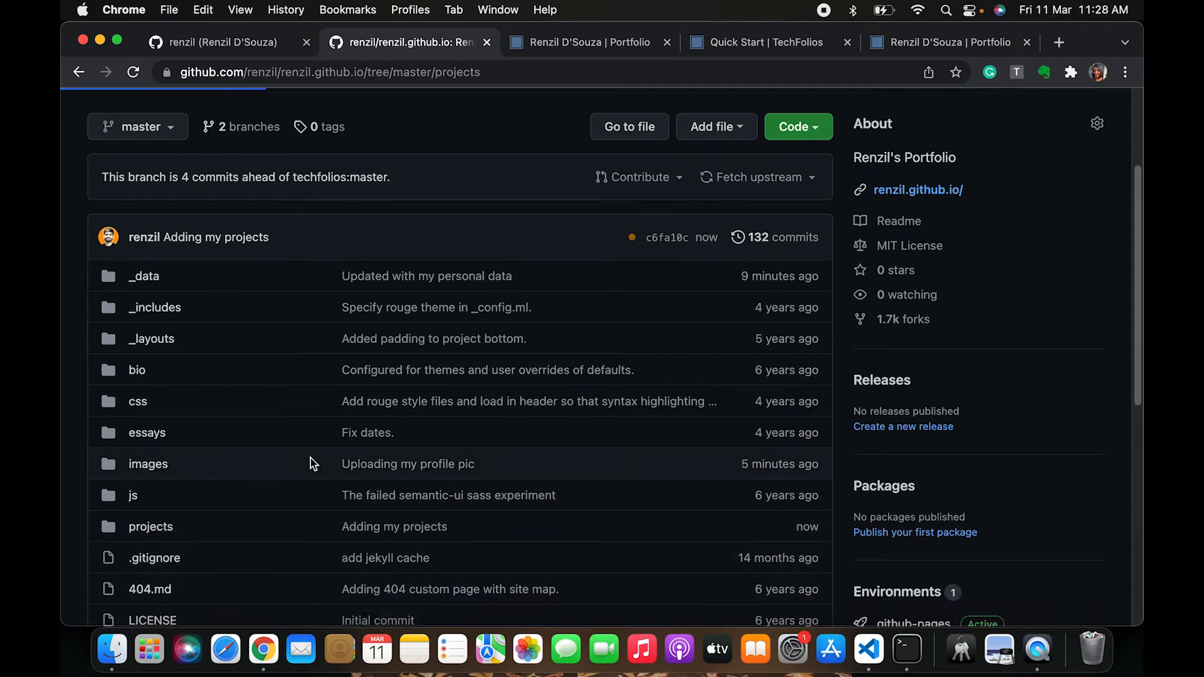
scroll(295, 492, down, 2)
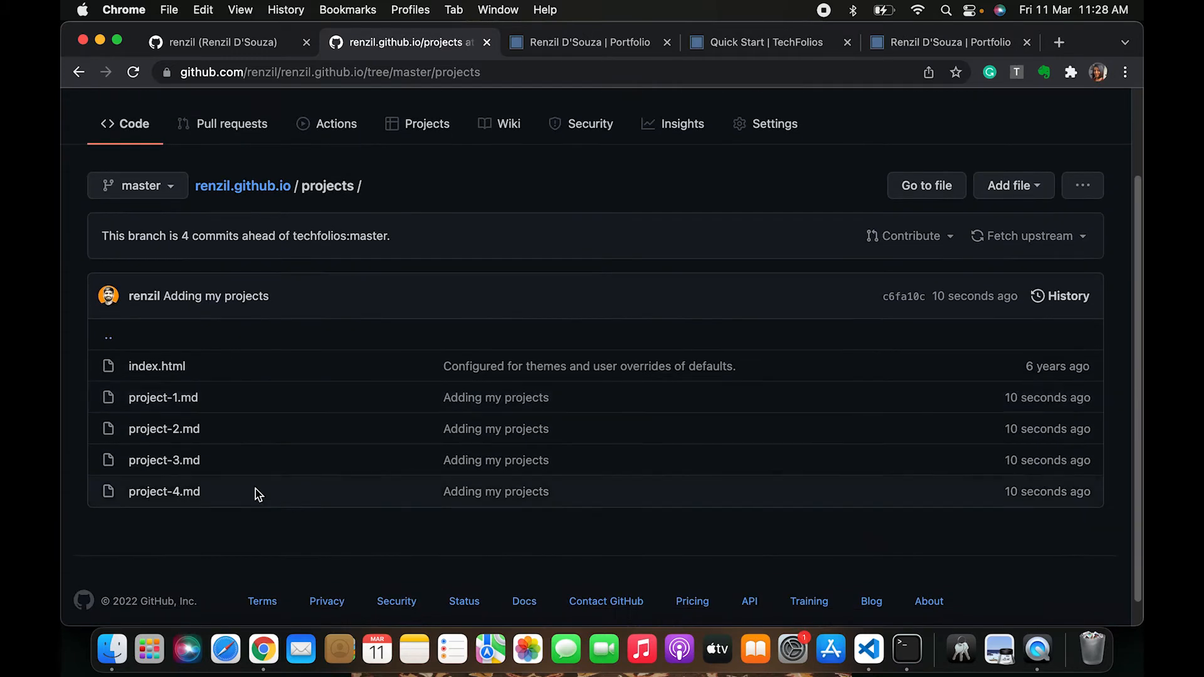
click(188, 405)
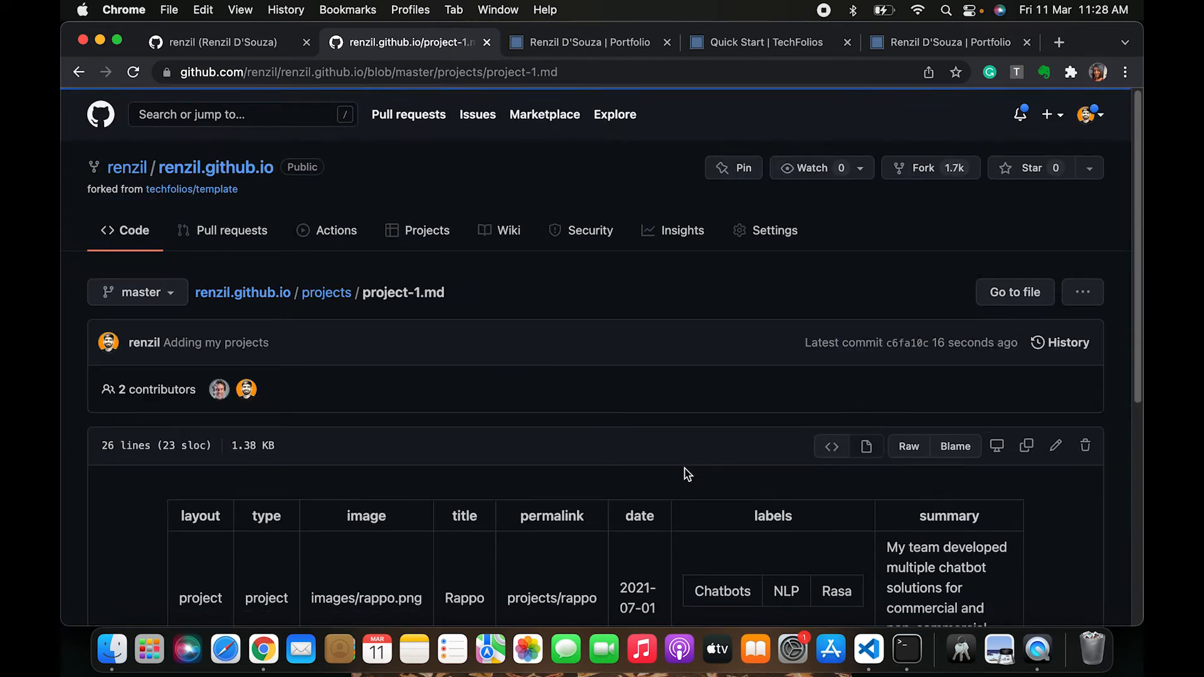
scroll(688, 475, down, 3)
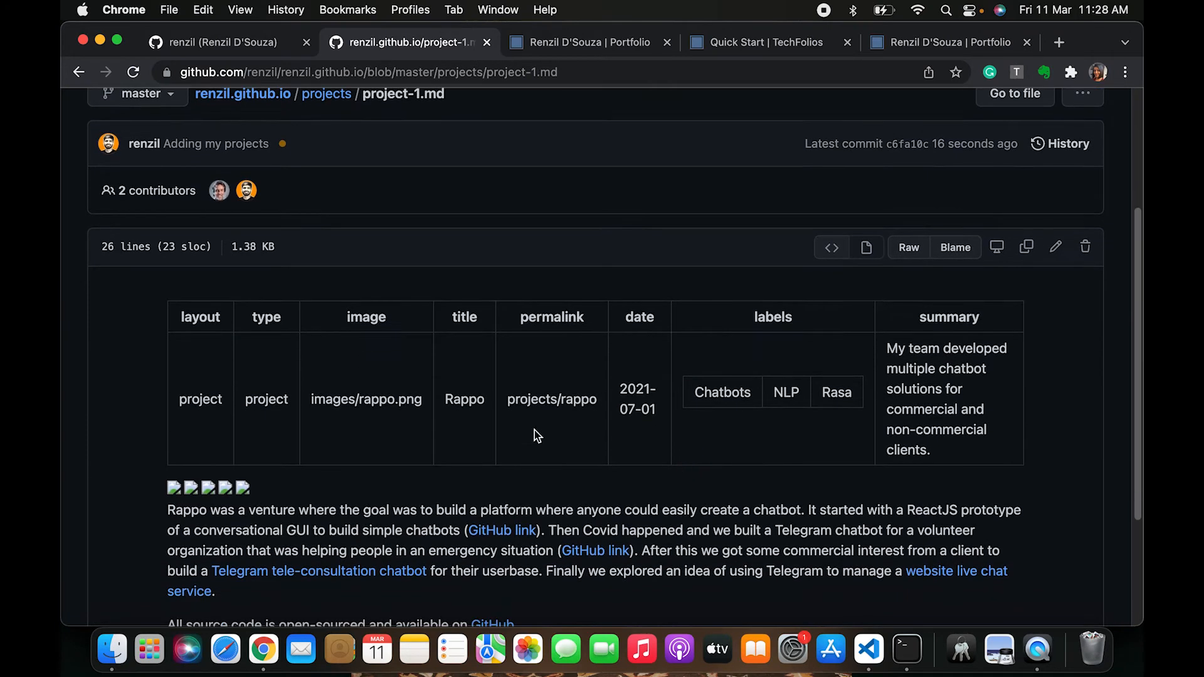
drag(446, 396, 836, 392)
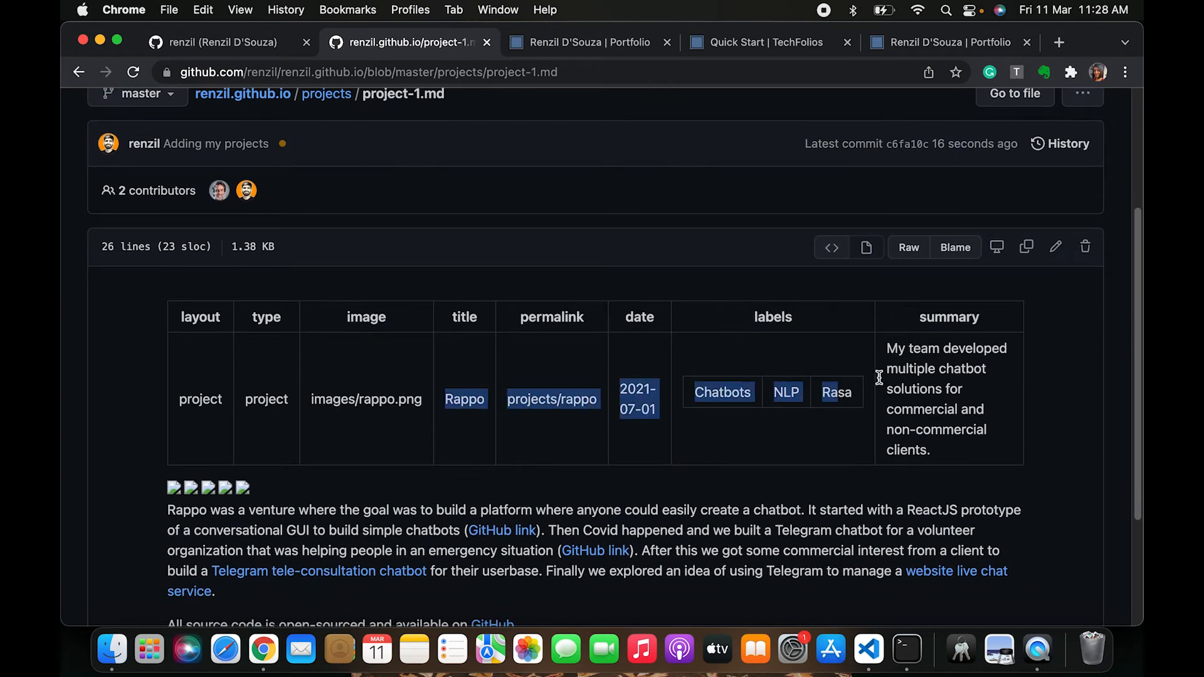
scroll(789, 482, down, 2)
scroll(785, 484, up, 2)
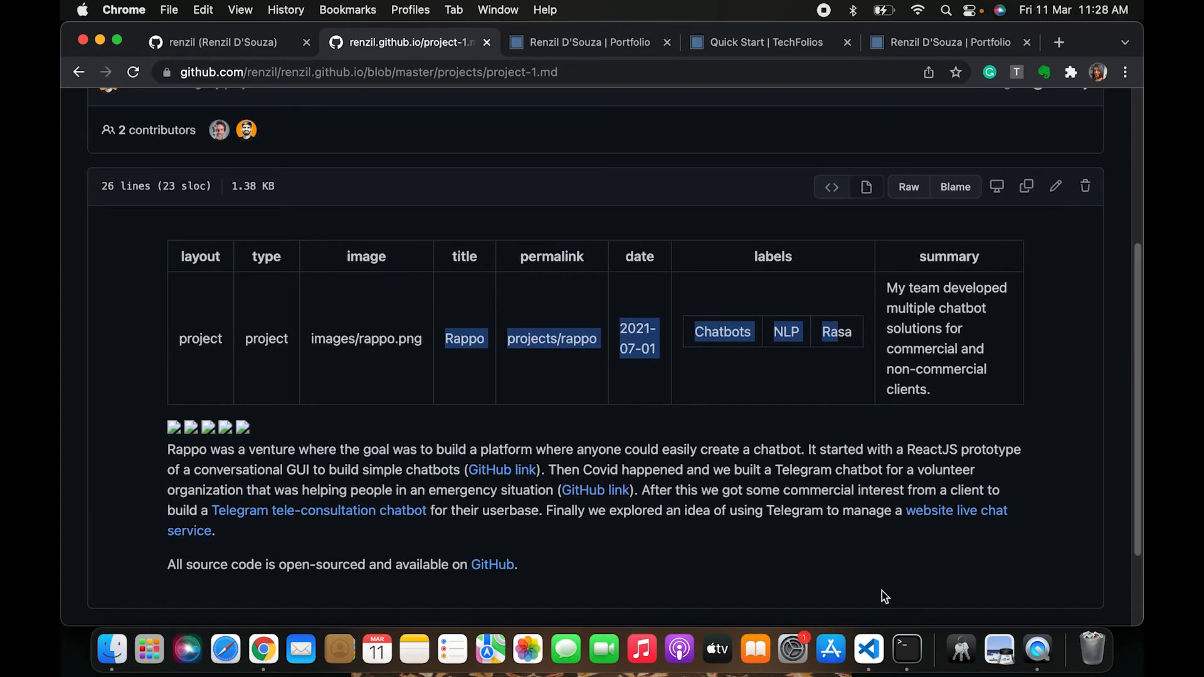
Open project-1.md in the editor and review its raw front matter, image block and body text
click(1057, 188)
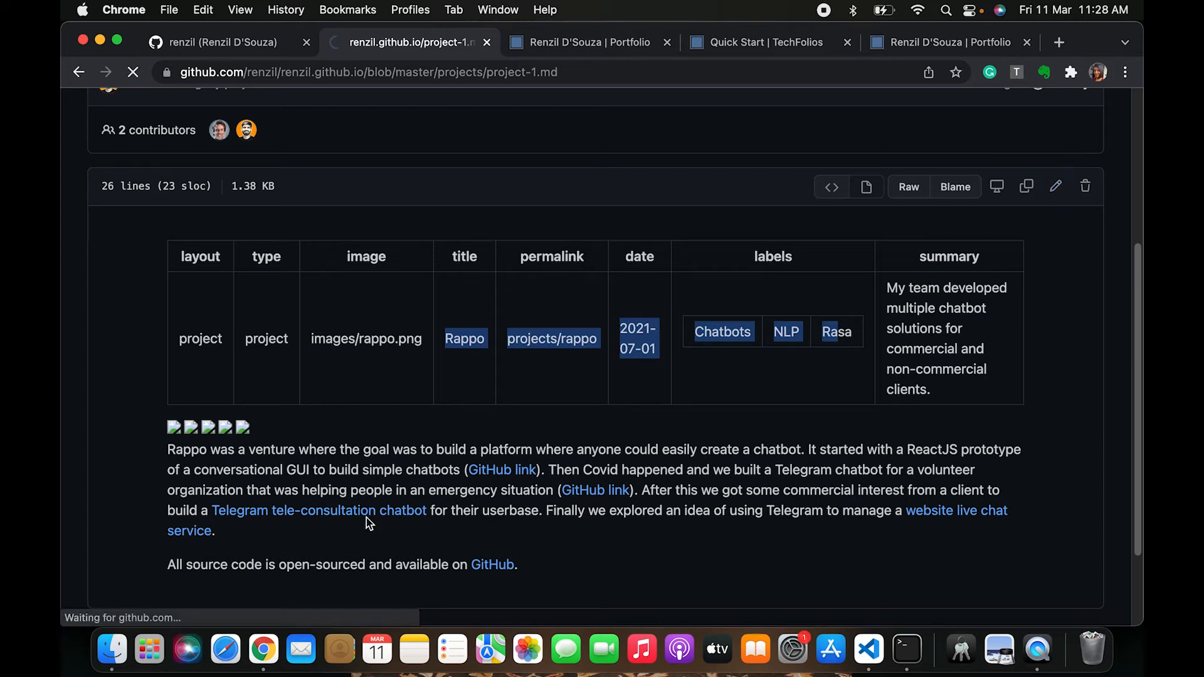
scroll(147, 438, down, 1)
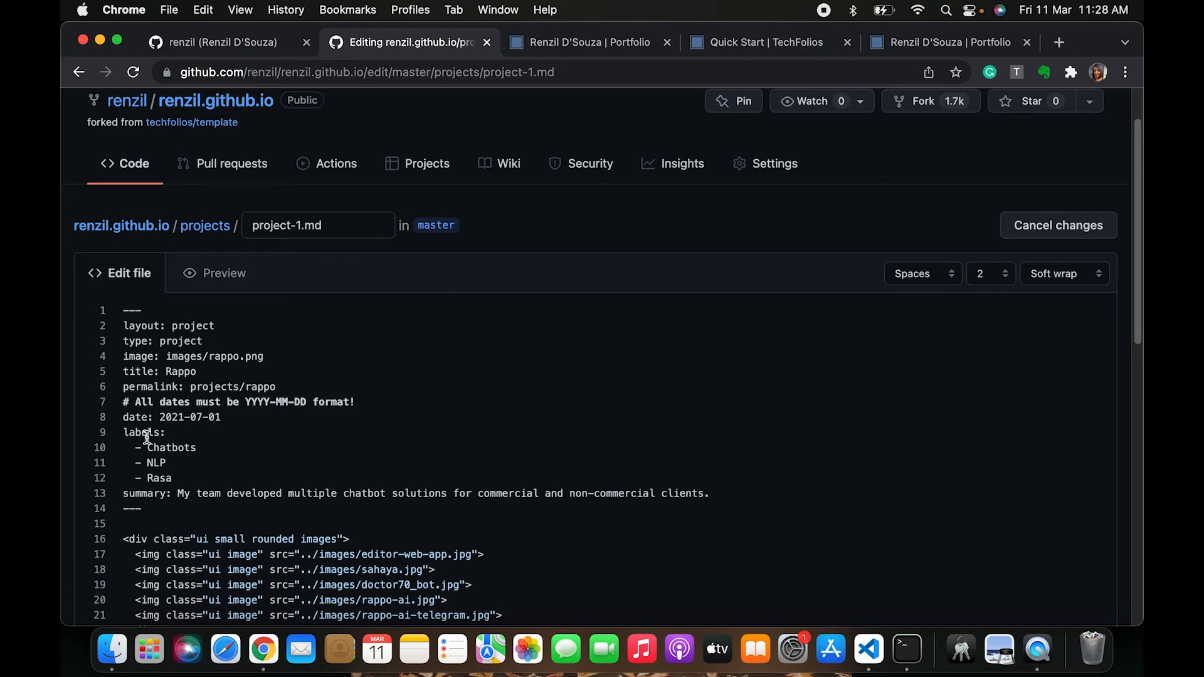
scroll(147, 438, down, 3)
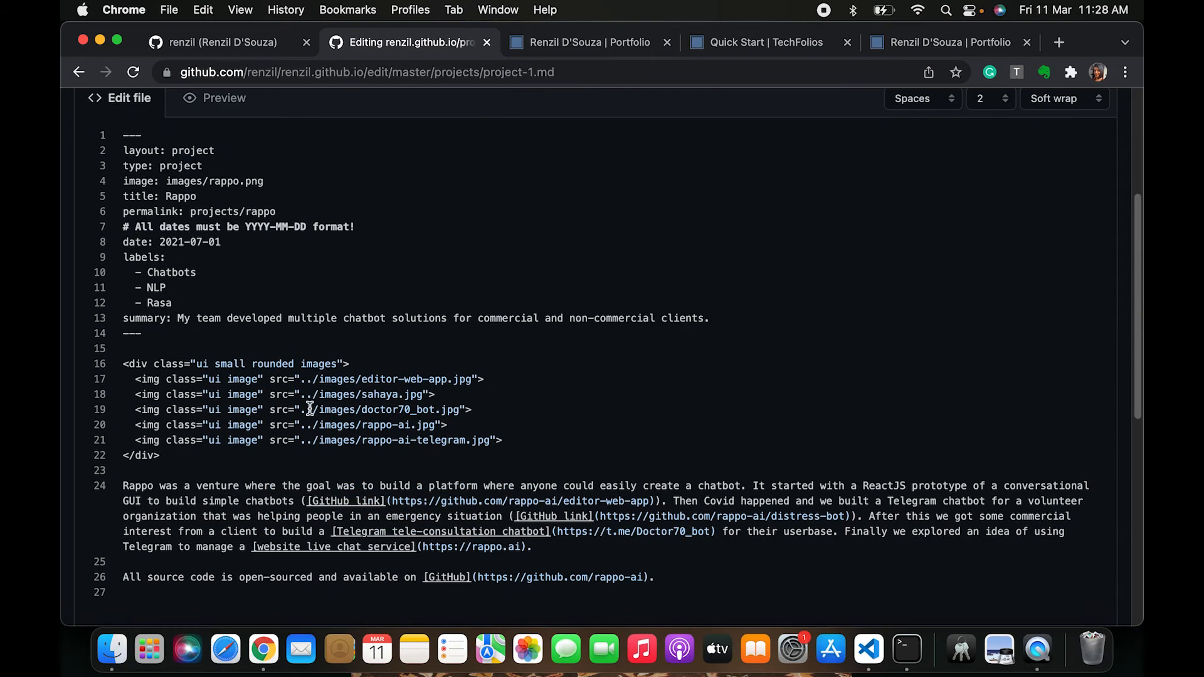
click(350, 314)
scroll(335, 297, up, 1)
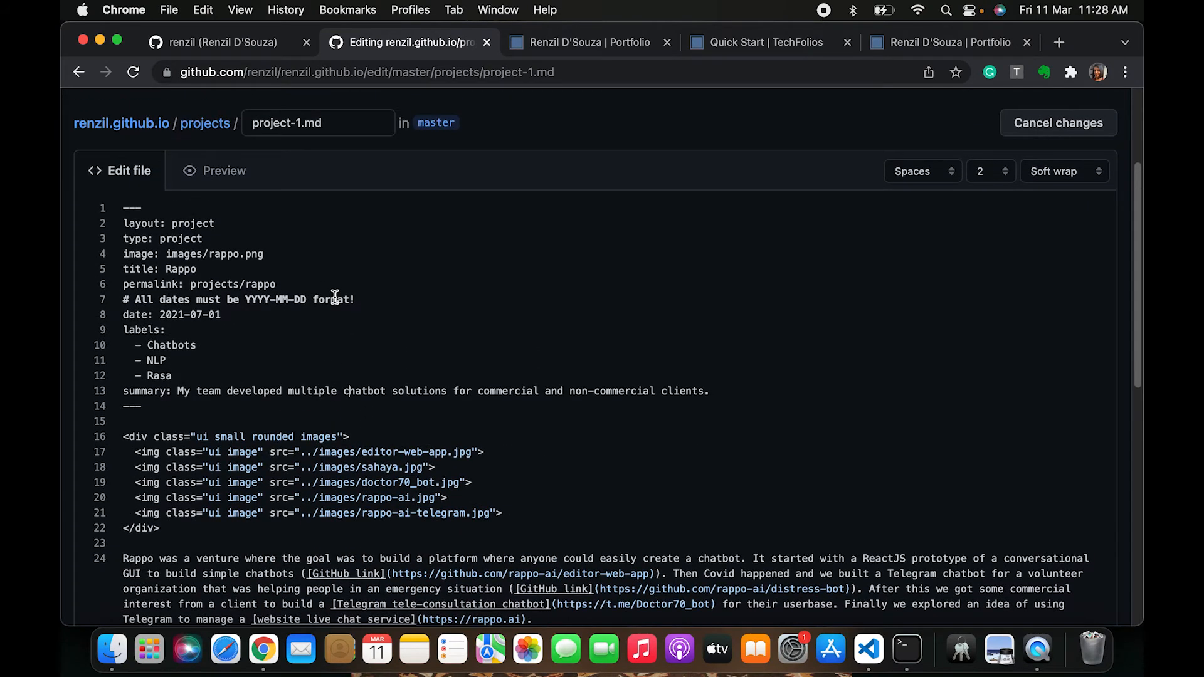
scroll(335, 297, down, 1)
scroll(335, 295, up, 1)
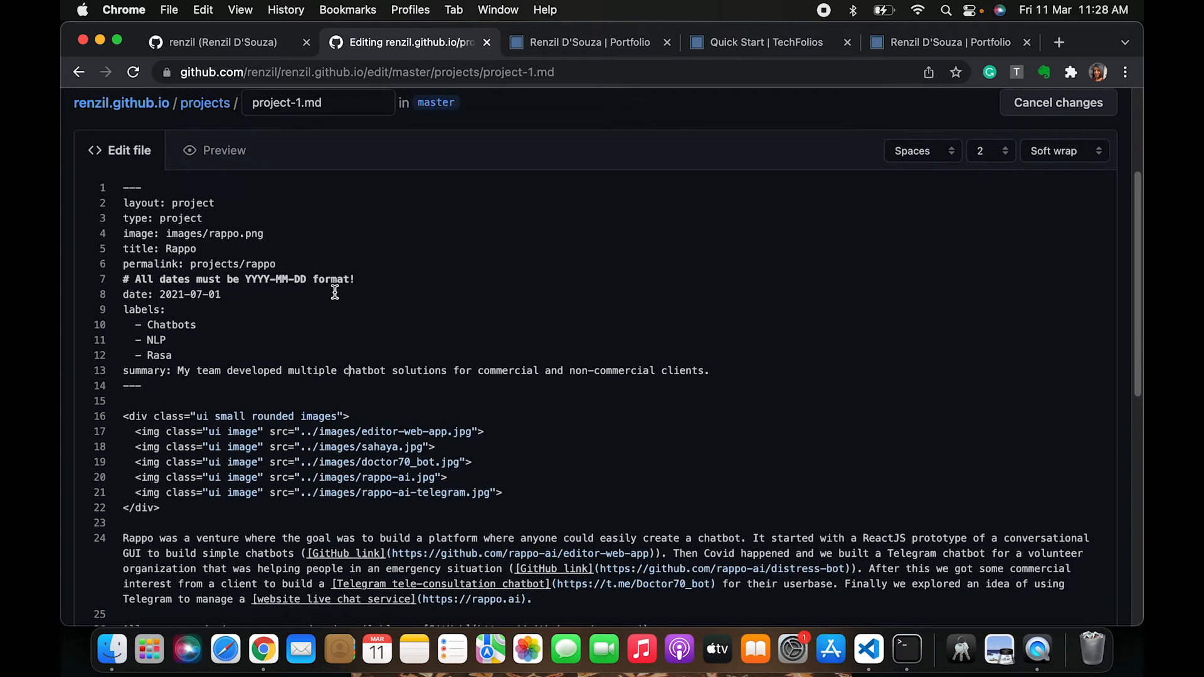
Leave the editor and check the pages build and deployment runs in the repository's Actions
scroll(244, 584, down, 2)
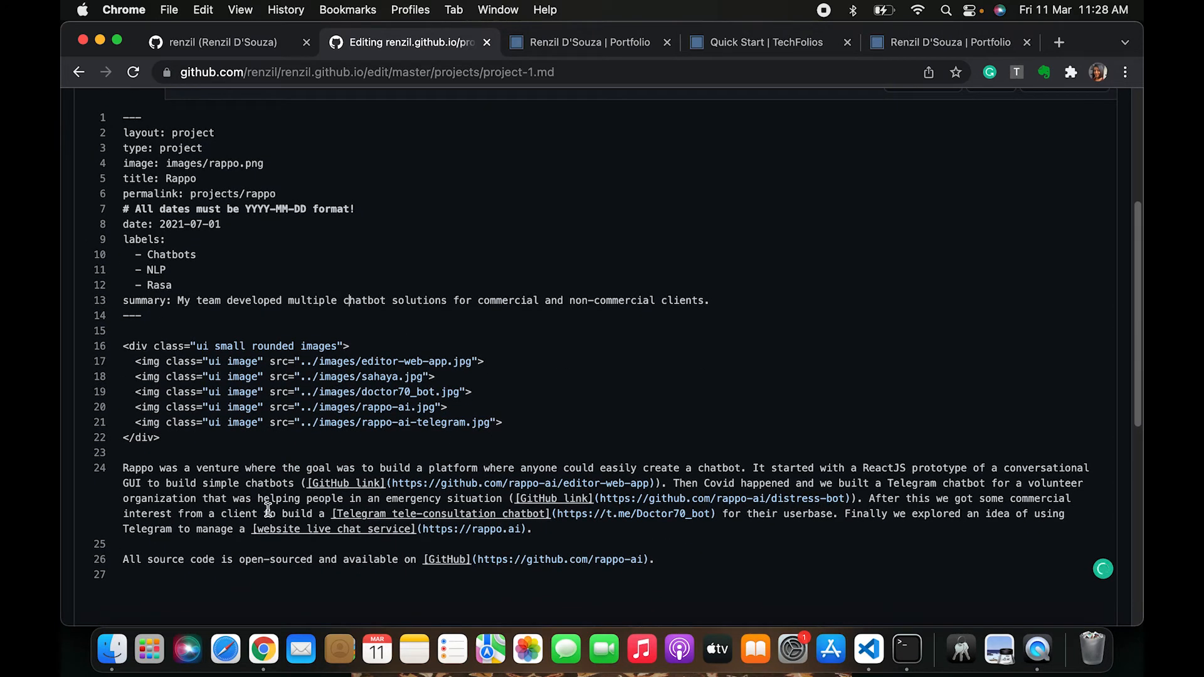
click(78, 72)
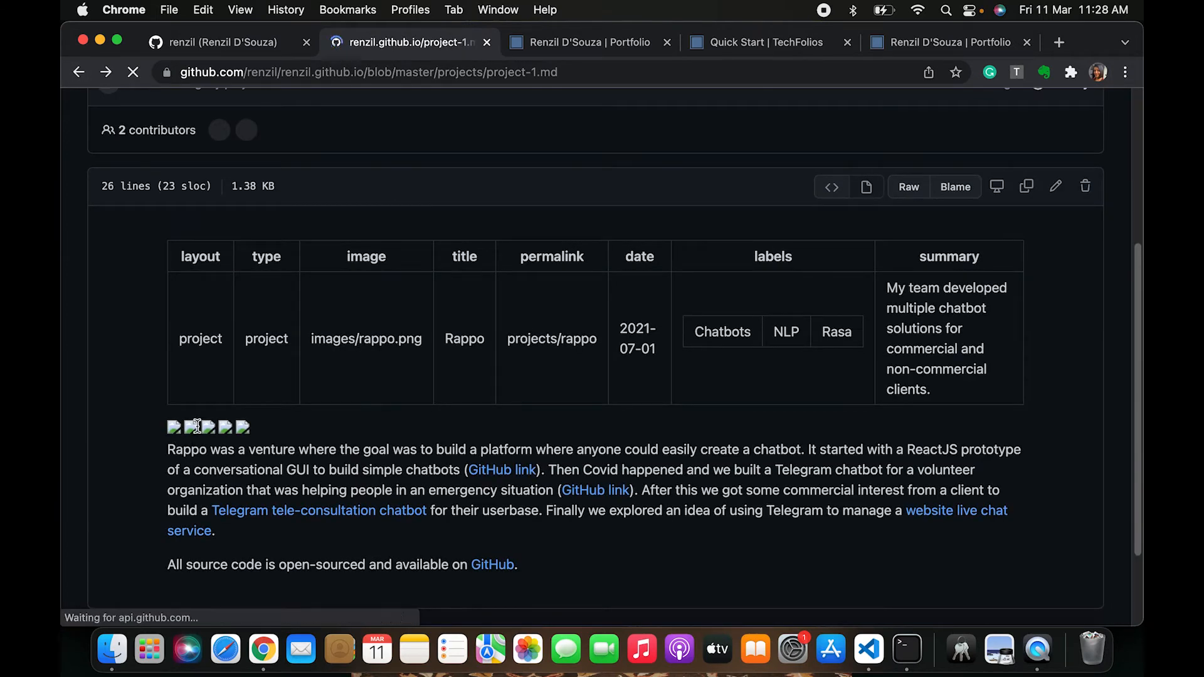
scroll(330, 336, up, 10)
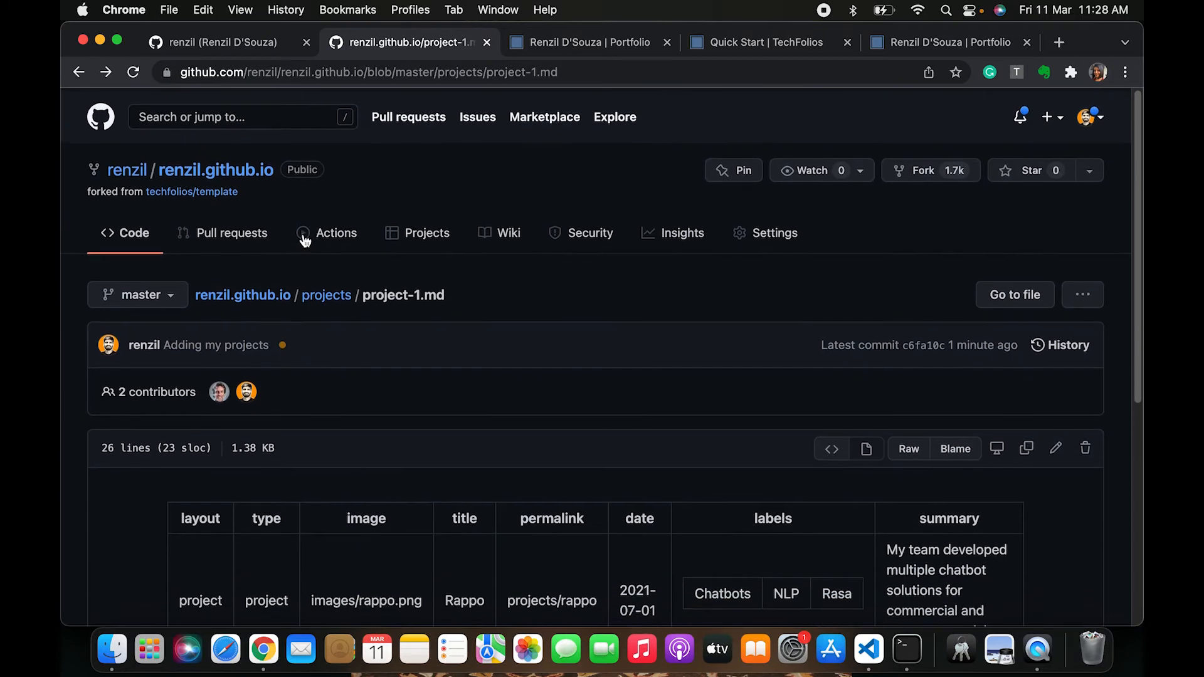
click(314, 230)
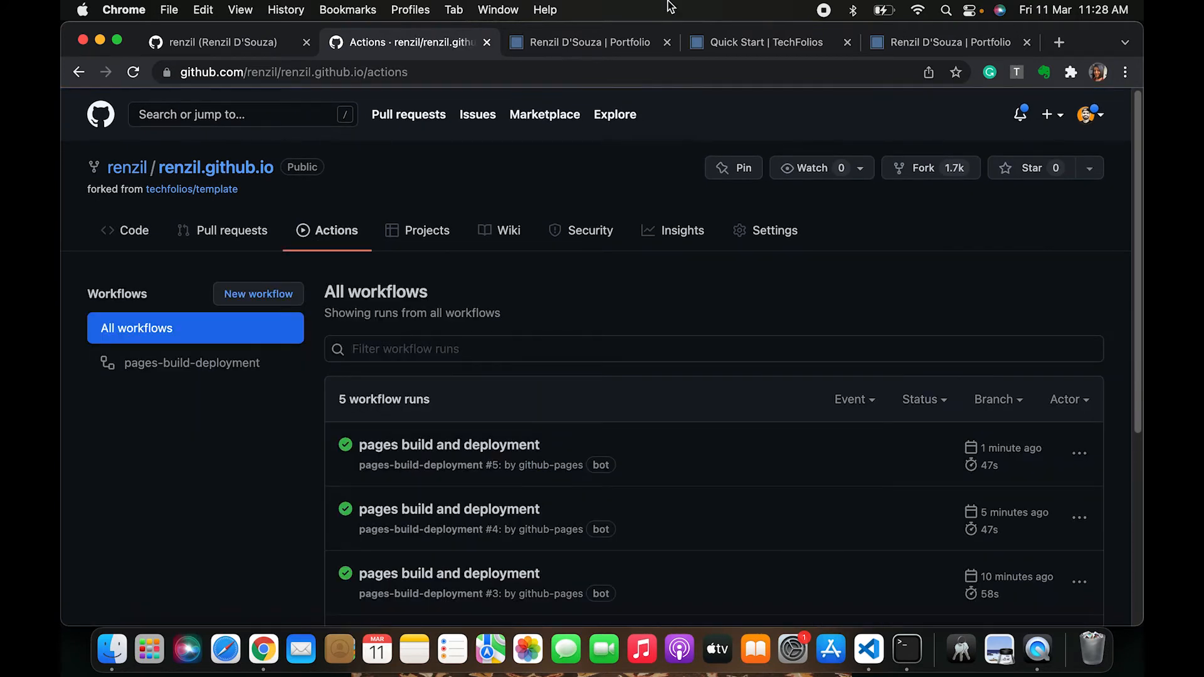
Reload the live portfolio Projects page and open the Rappo project's page
click(605, 43)
key(super+r)
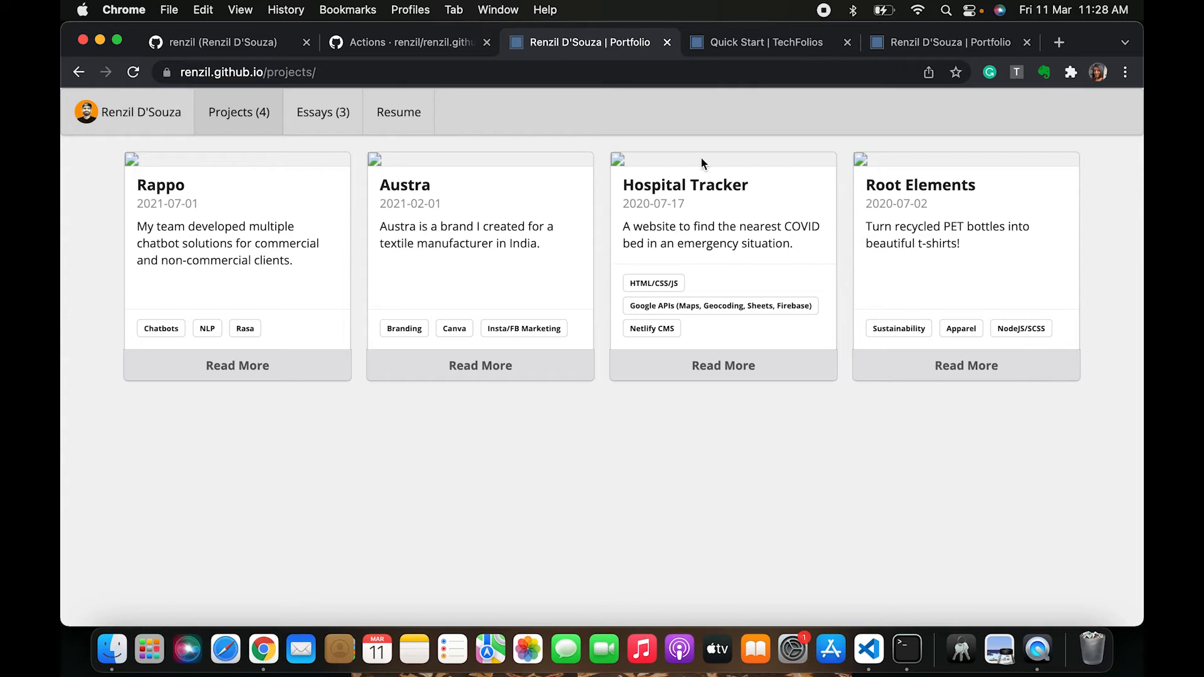
click(237, 376)
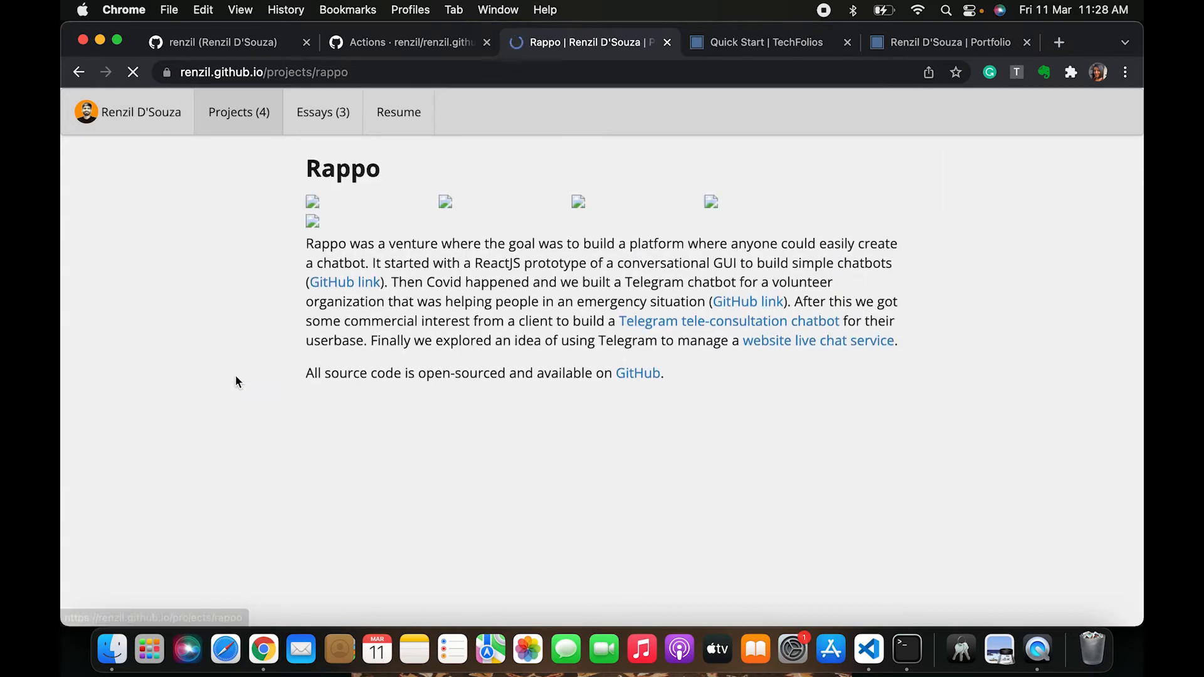
Open the repository's images folder on GitHub and browse its list of files
click(399, 54)
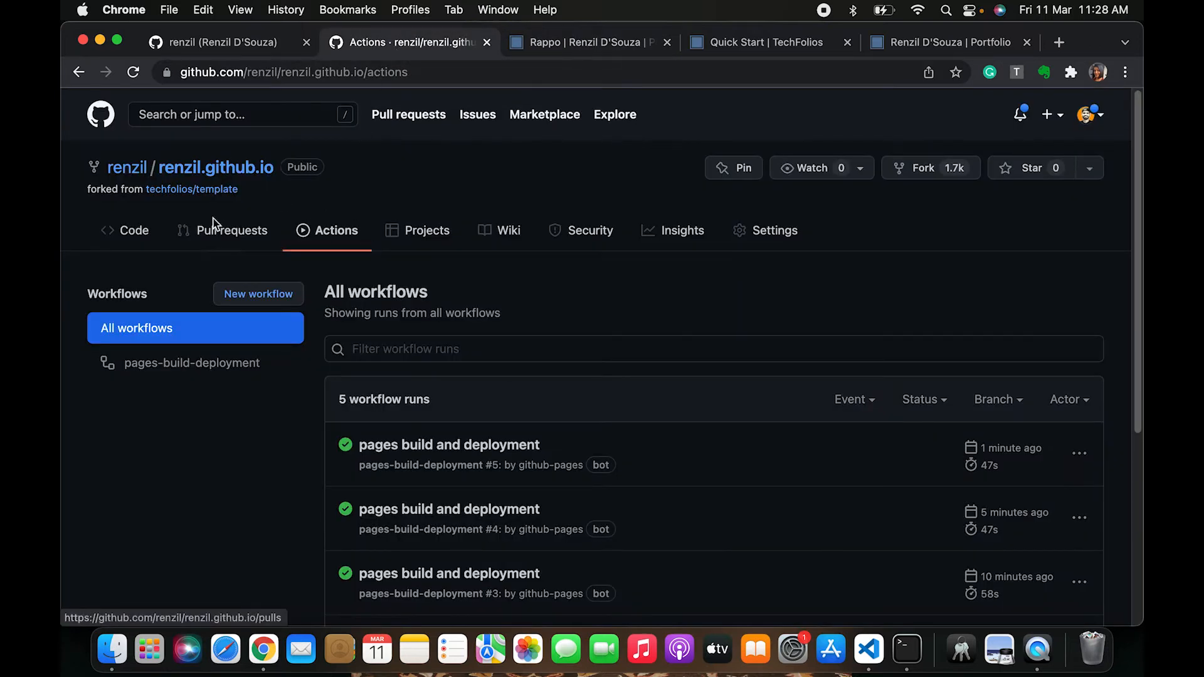
click(210, 168)
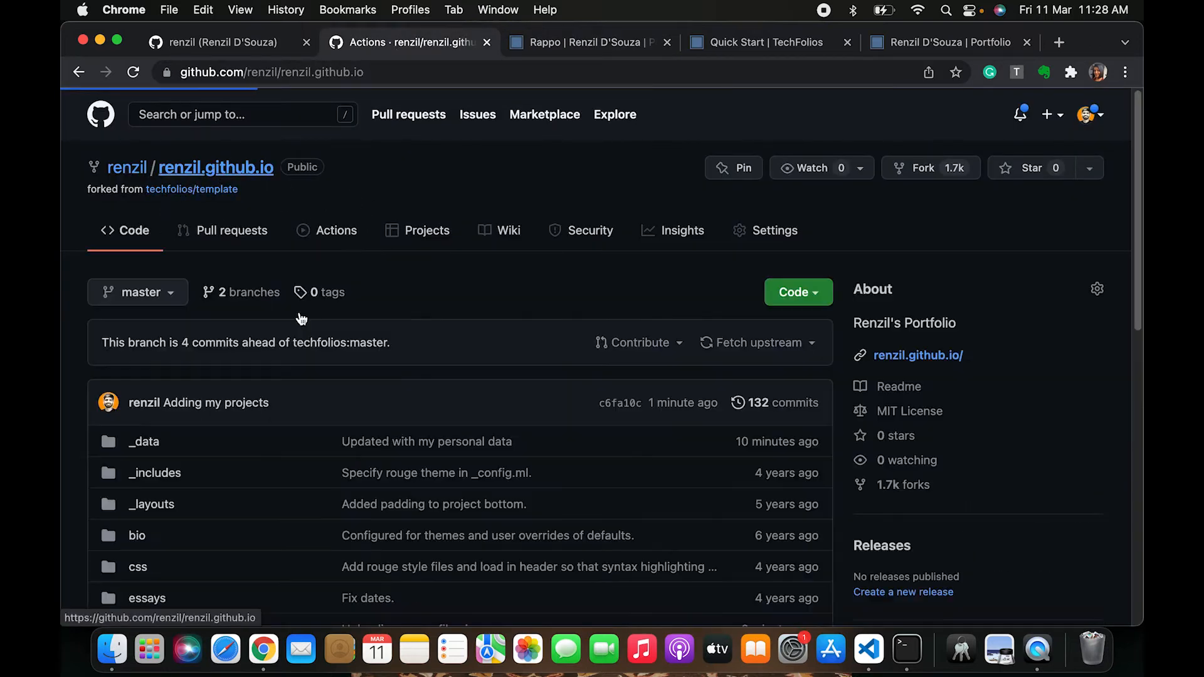
scroll(189, 502, down, 3)
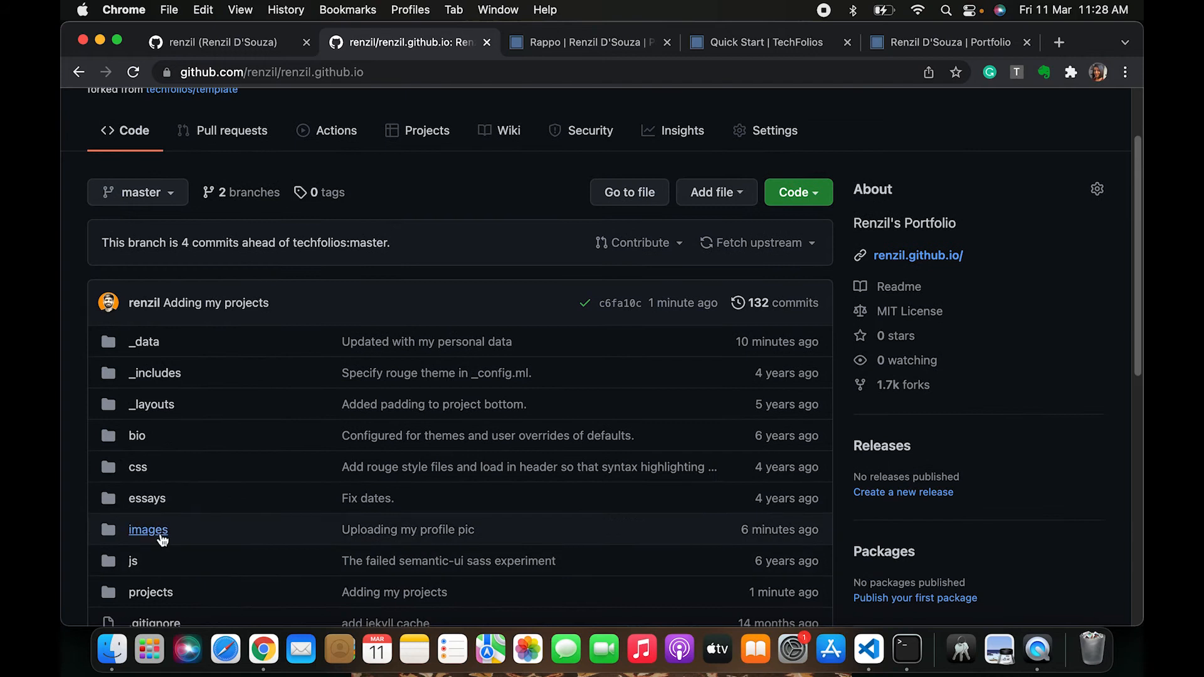
click(161, 536)
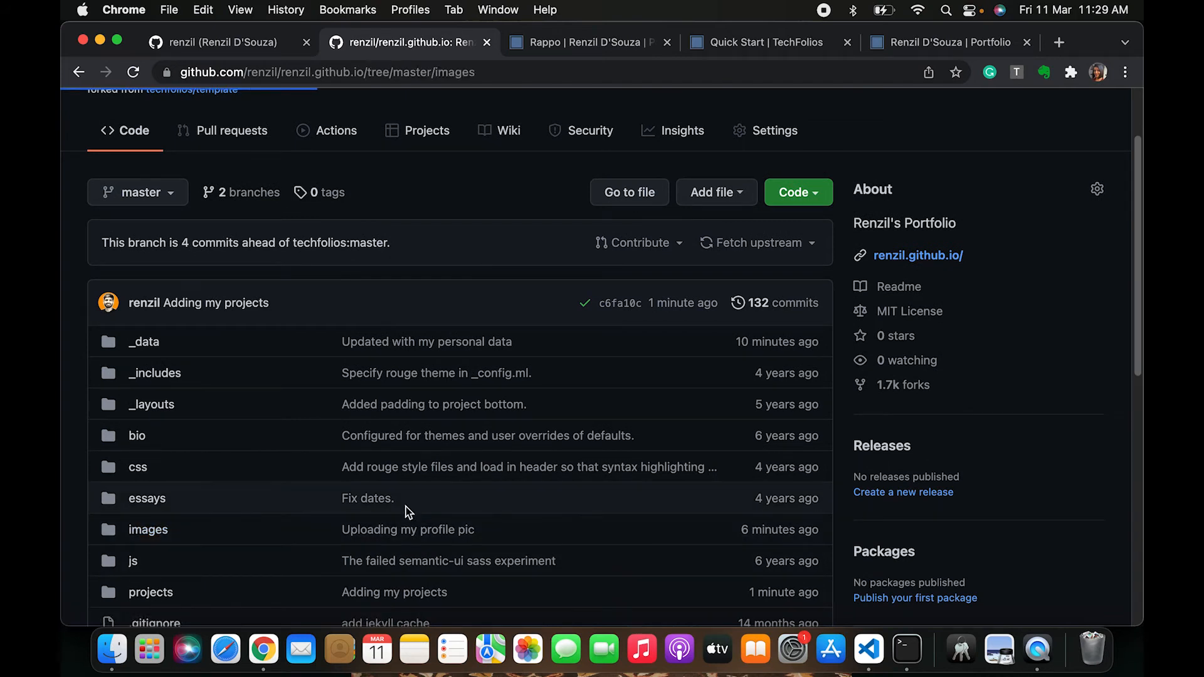
scroll(485, 492, down, 3)
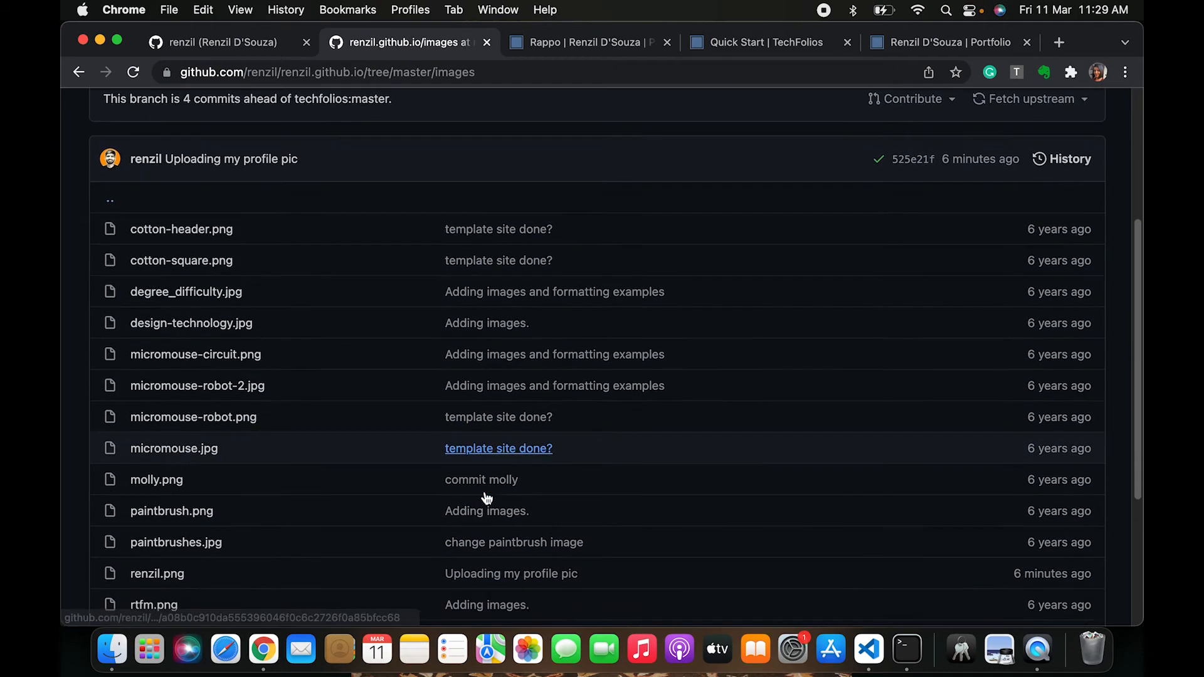
scroll(718, 254, up, 5)
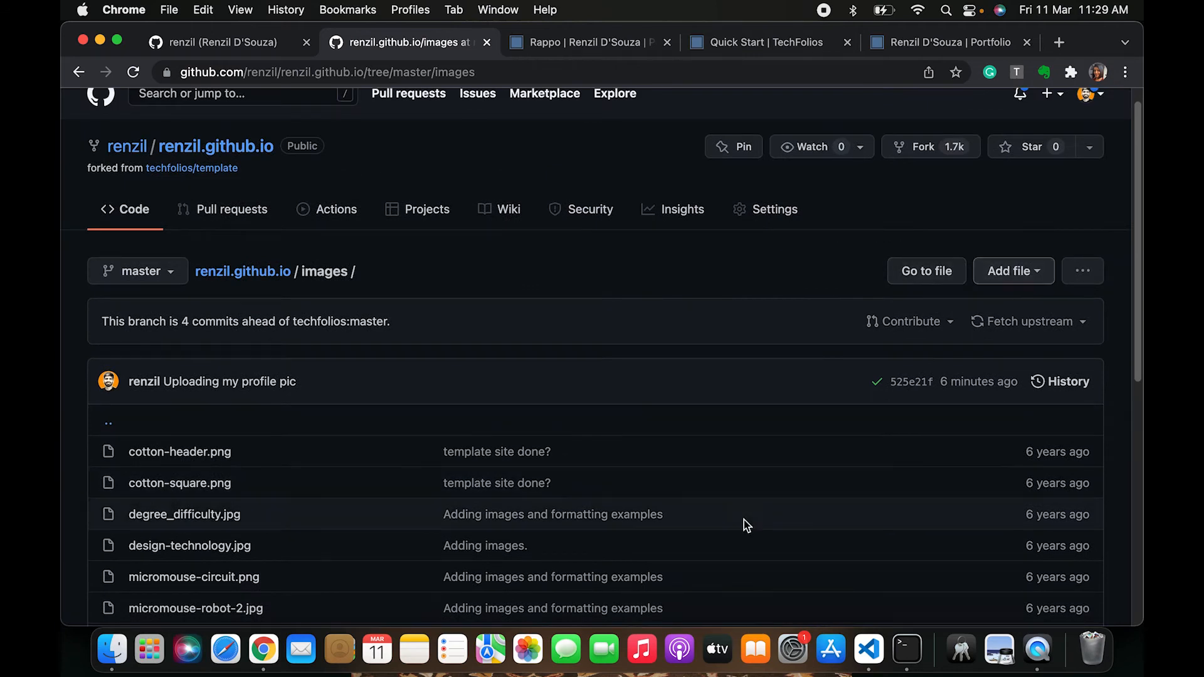
scroll(742, 520, down, 5)
scroll(740, 519, up, 4)
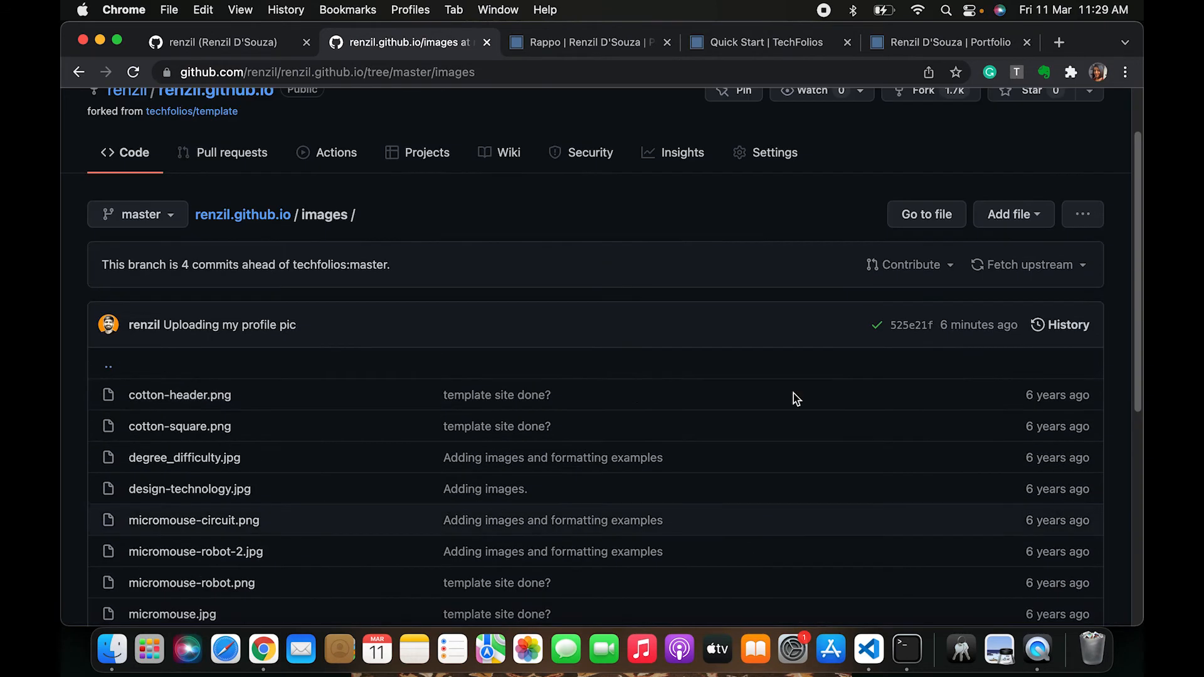
Open the file upload page for the repository's images folder
click(1010, 214)
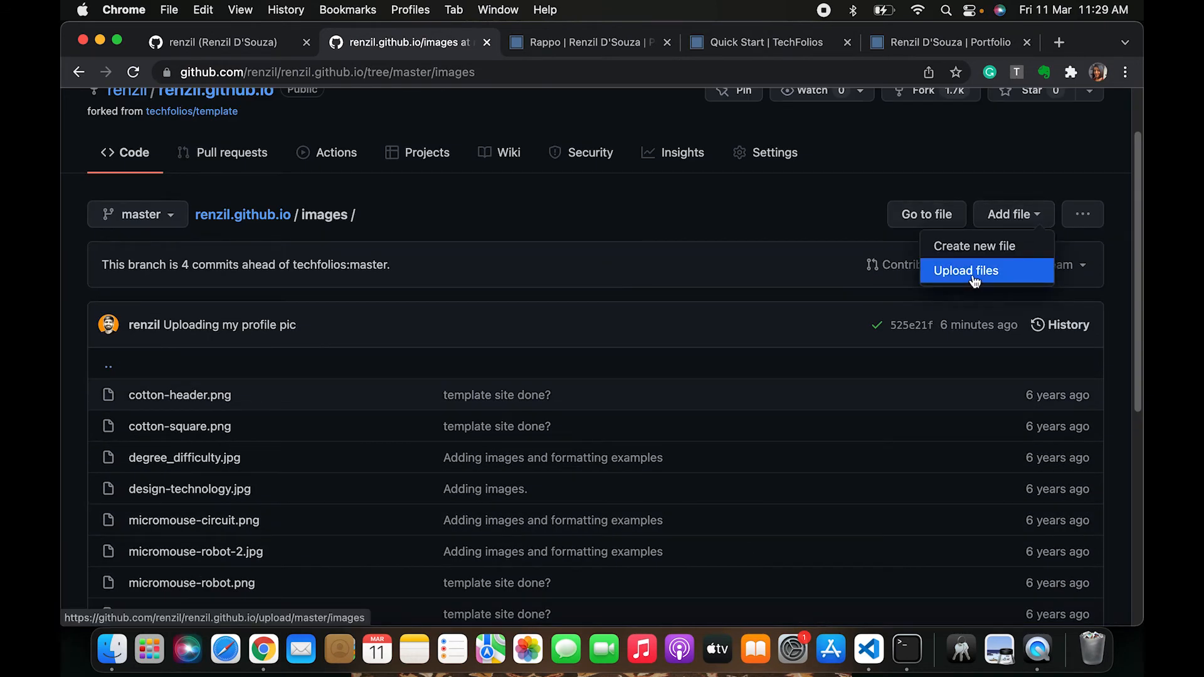
click(788, 223)
click(998, 221)
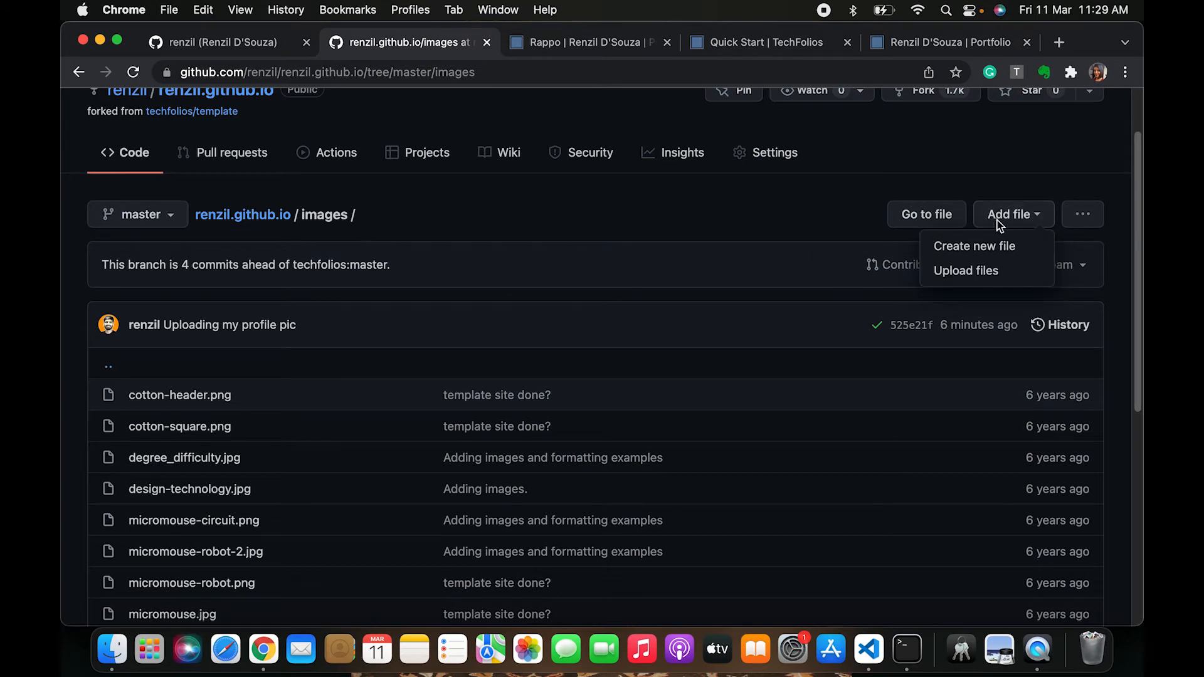
click(960, 271)
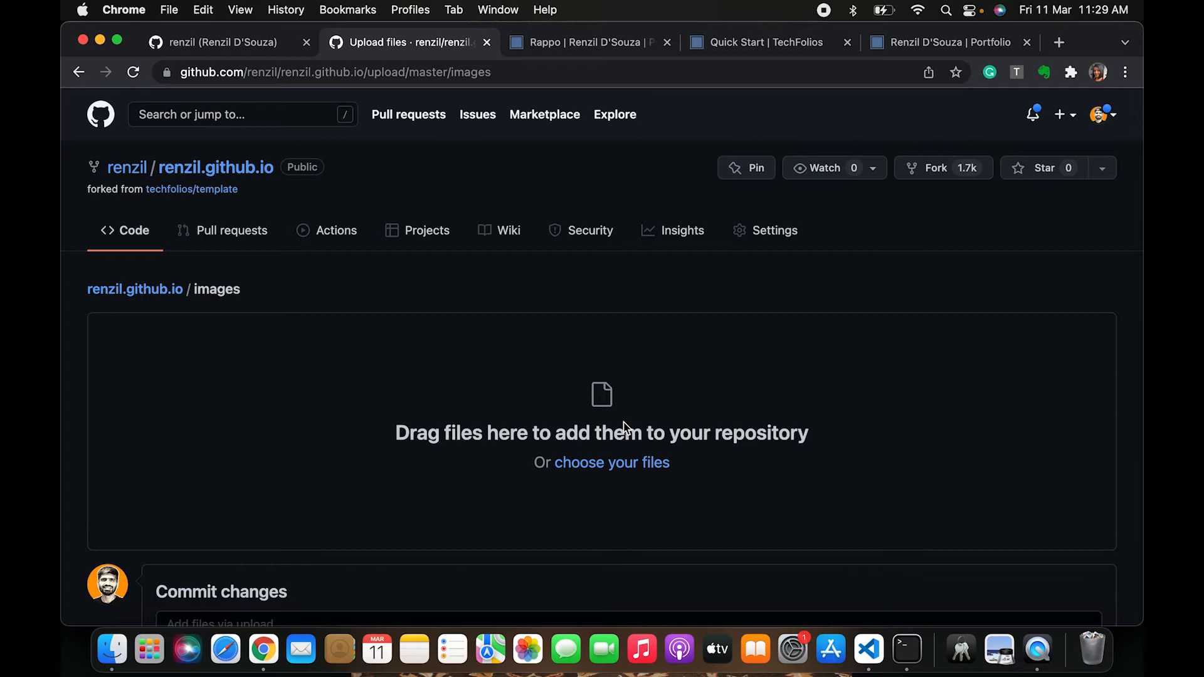
scroll(453, 405, down, 5)
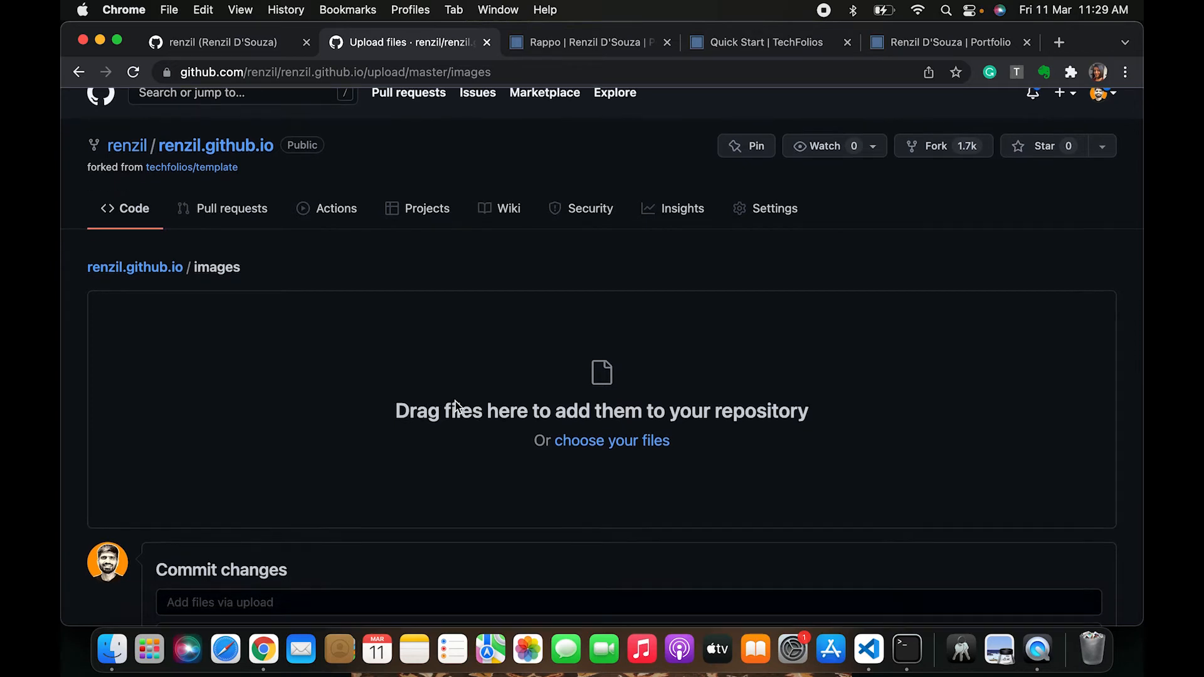
scroll(455, 405, up, 3)
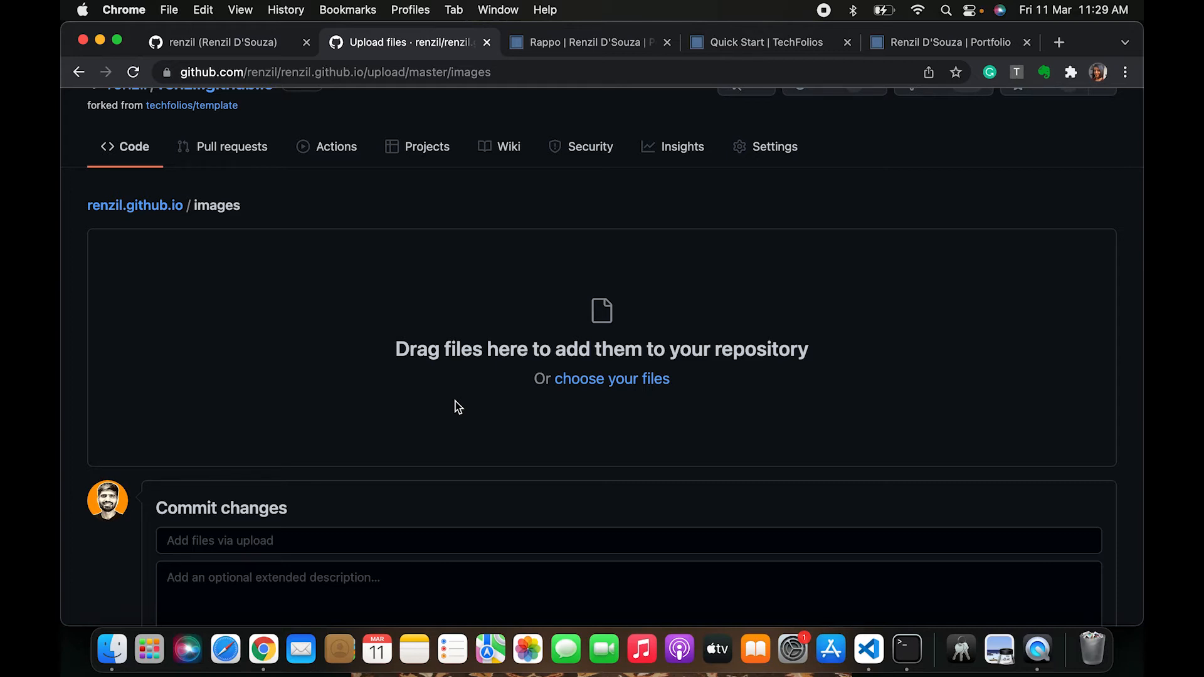
Switch to Finder and open the local portfolio repository's images folder
key(super+Tab)
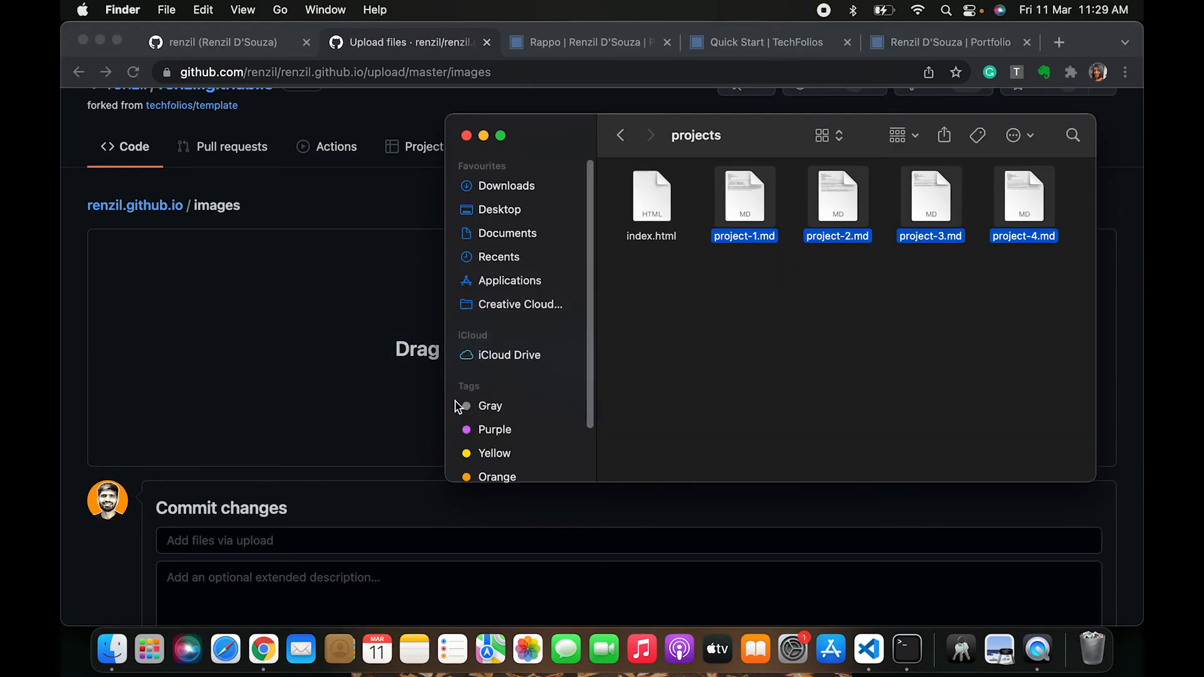
click(727, 354)
key(super+Up)
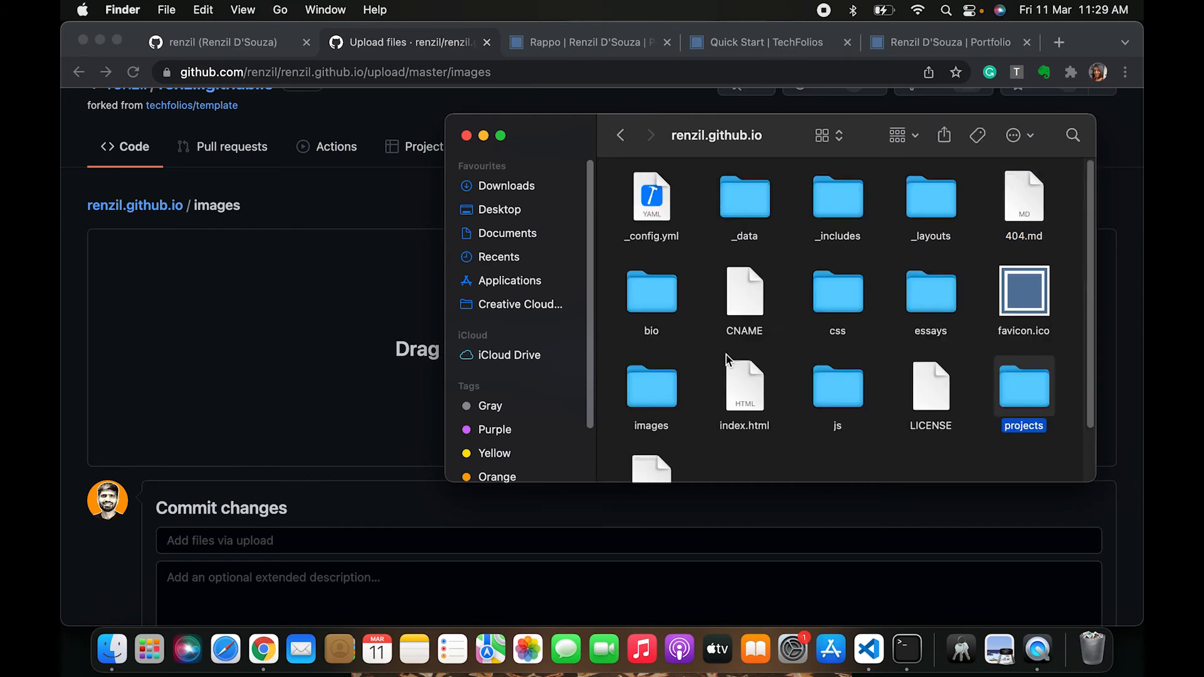
drag(803, 133, 574, 211)
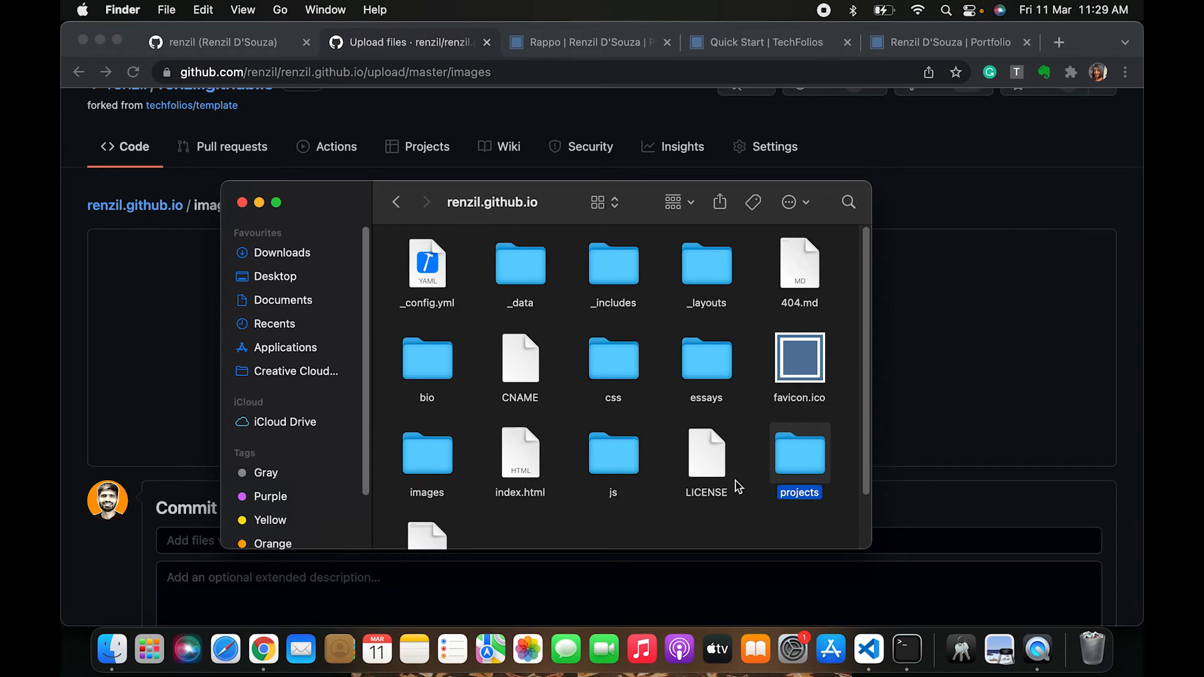
double_click(443, 463)
scroll(665, 333, up, 5)
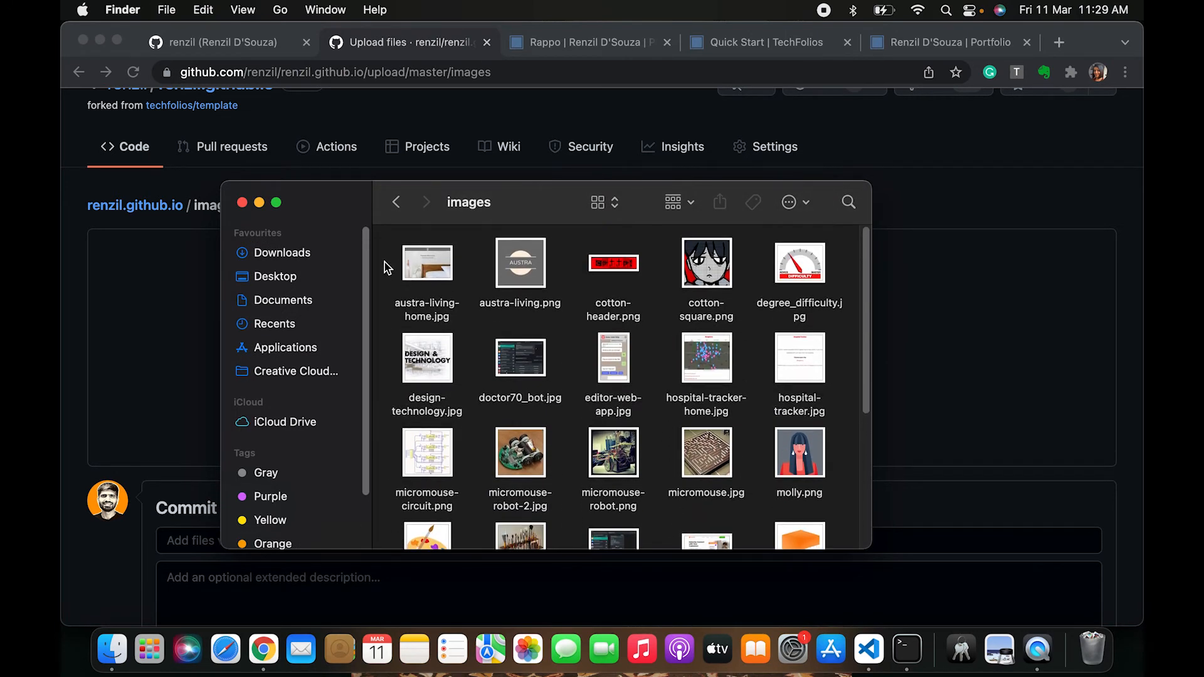
Select the new project images, leaving out the template's images, and drop them onto the upload area
drag(387, 268, 830, 623)
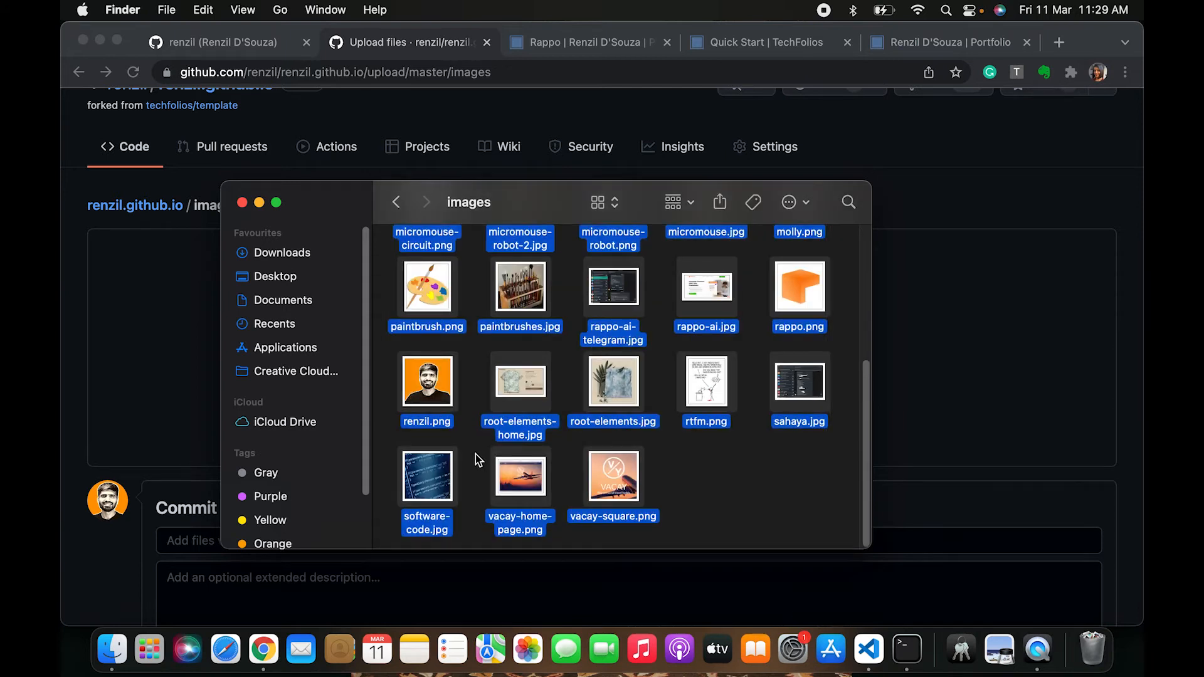
super+click(441, 392)
super+click(433, 490)
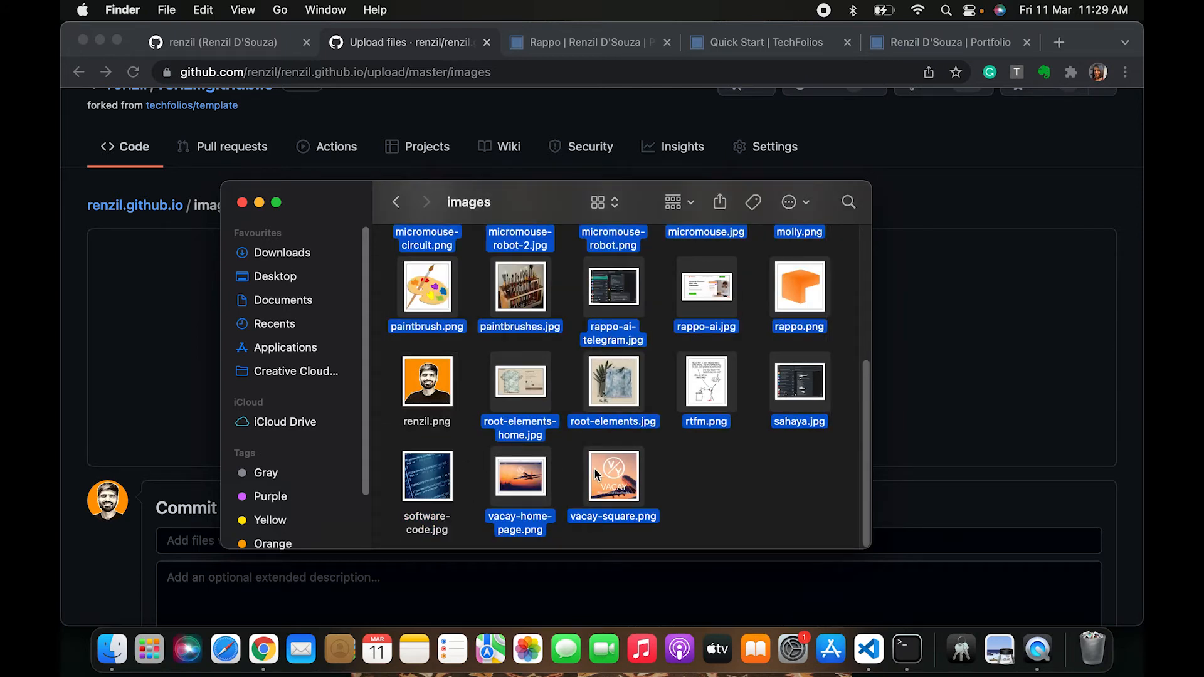
super+click(532, 489)
super+click(609, 496)
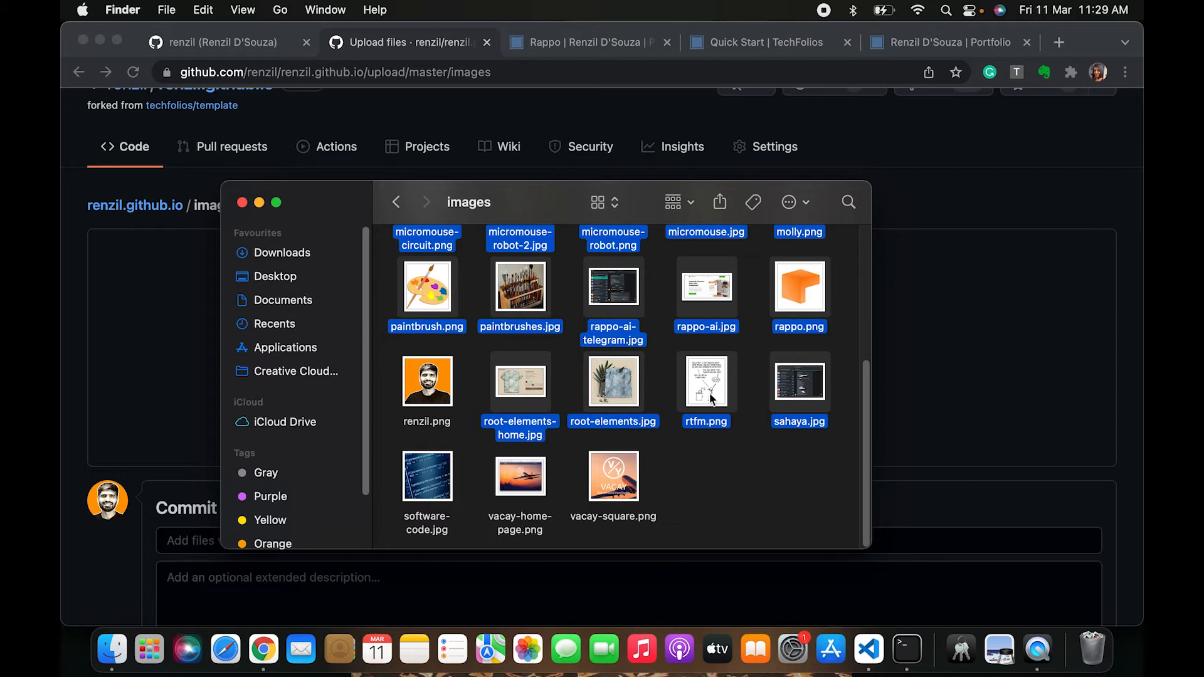
scroll(714, 385, up, 3)
super+click(515, 442)
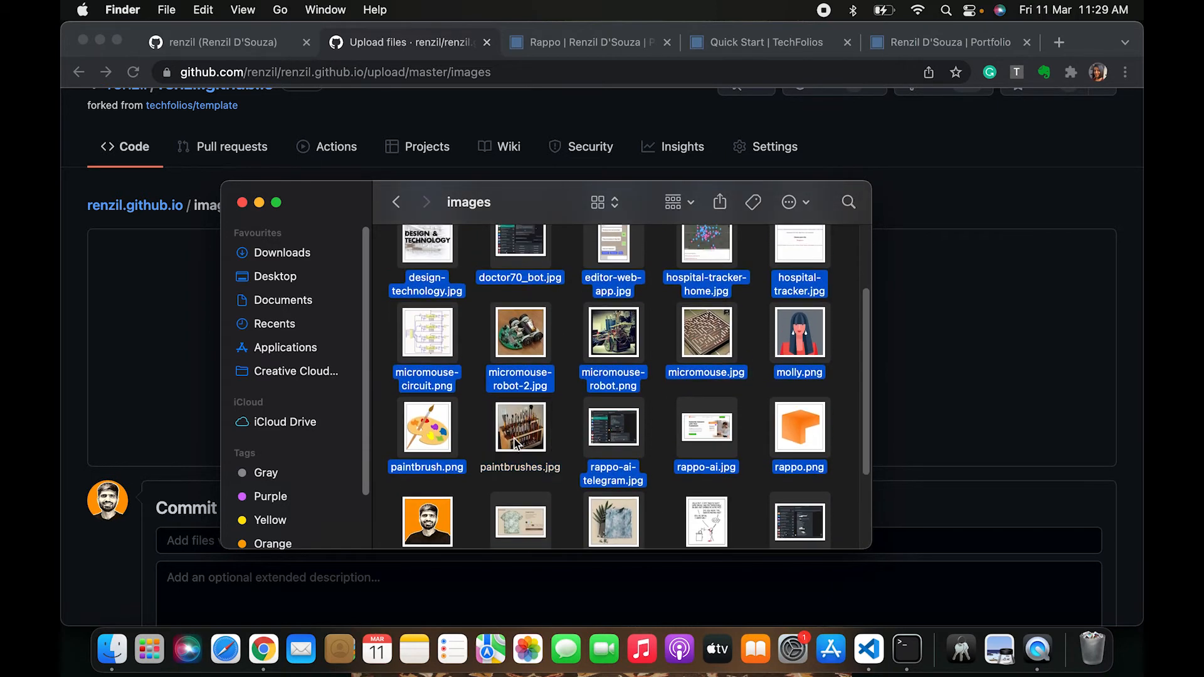
super+click(426, 441)
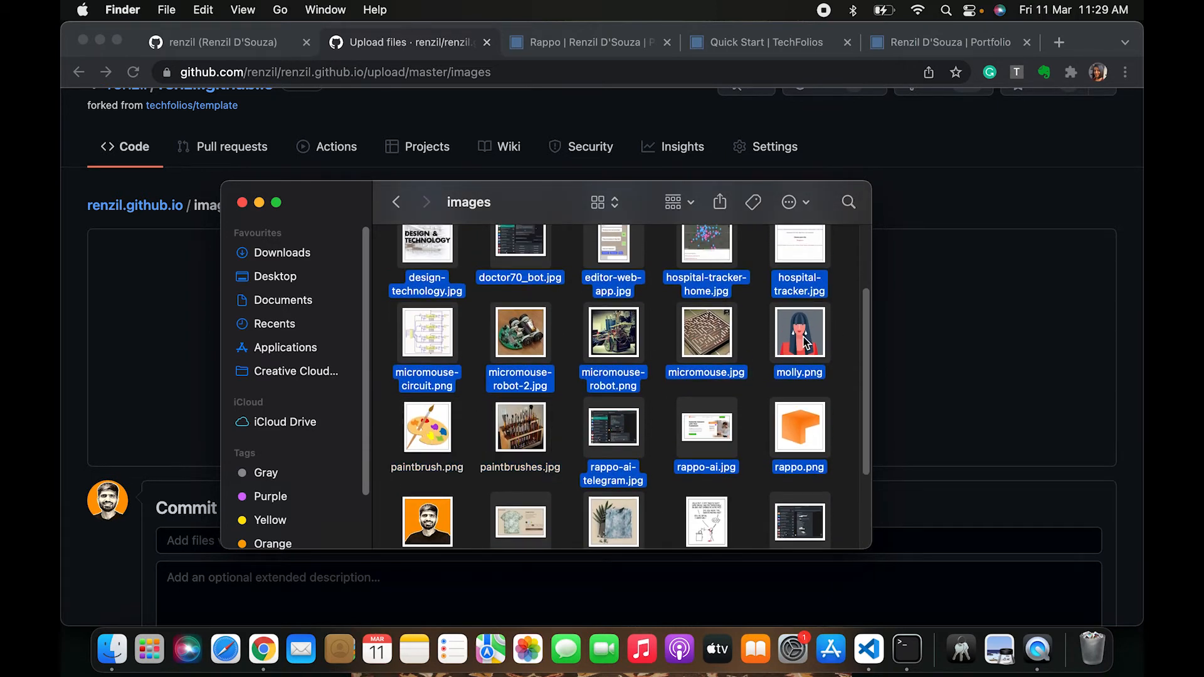
super+click(807, 344)
super+click(699, 345)
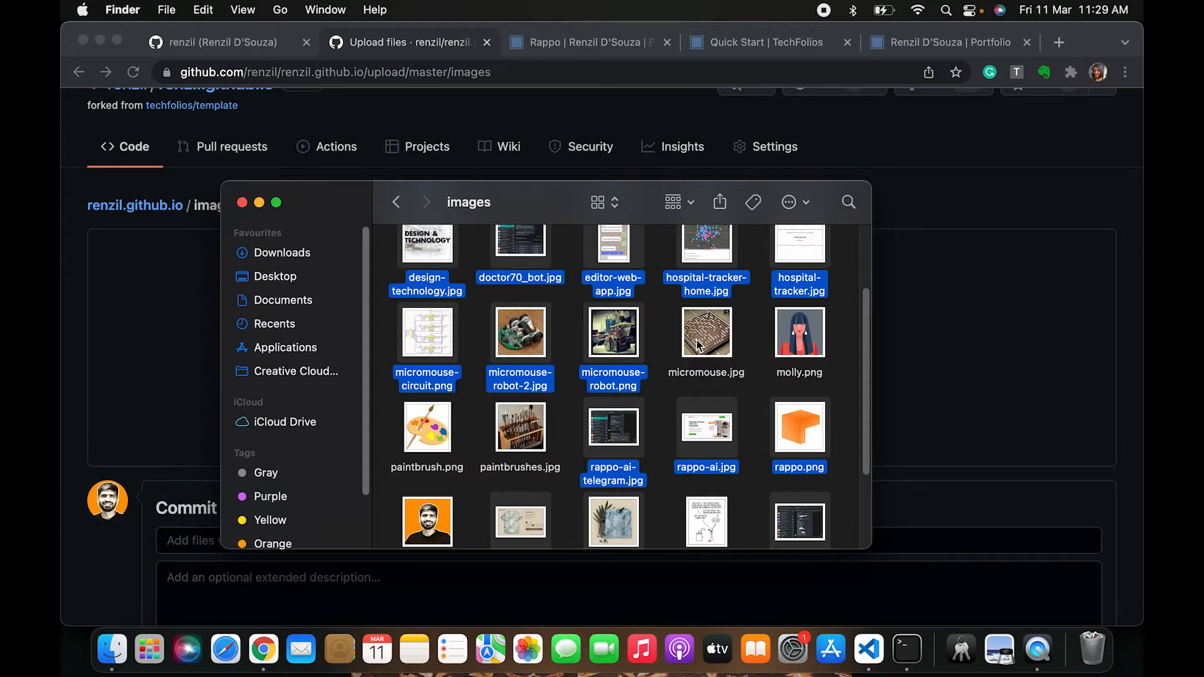
super+click(599, 345)
super+click(516, 350)
super+click(444, 352)
scroll(443, 352, up, 3)
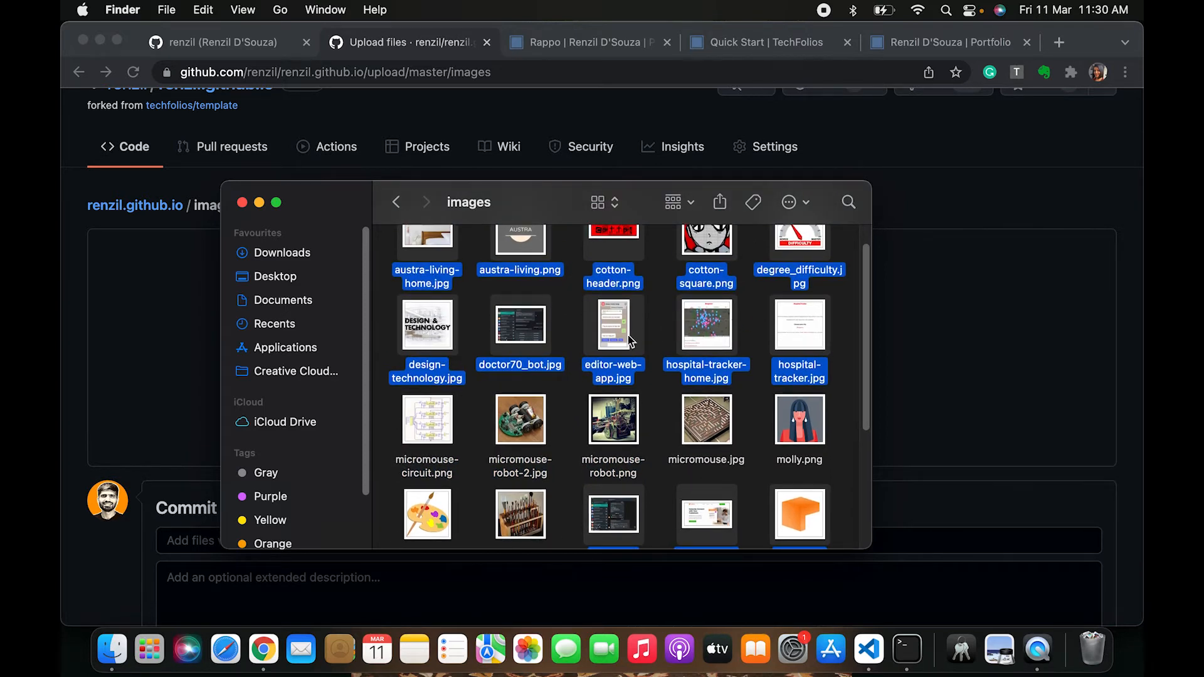
scroll(488, 355, up, 1)
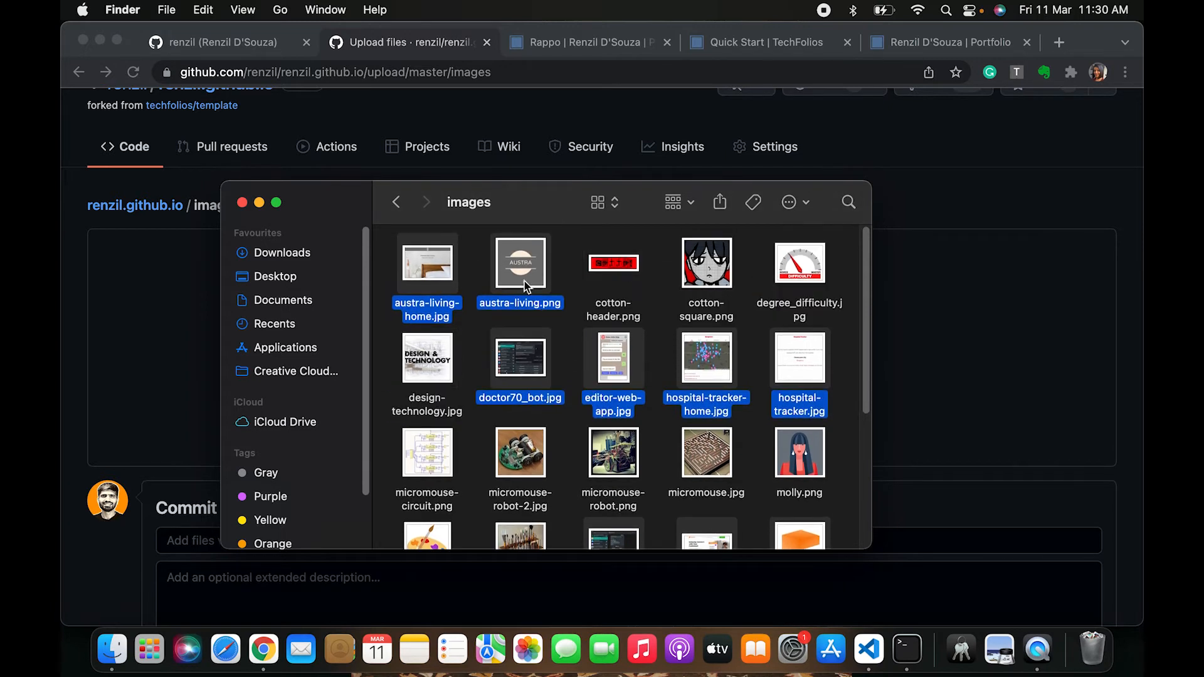
scroll(575, 429, down, 5)
drag(614, 392, 961, 382)
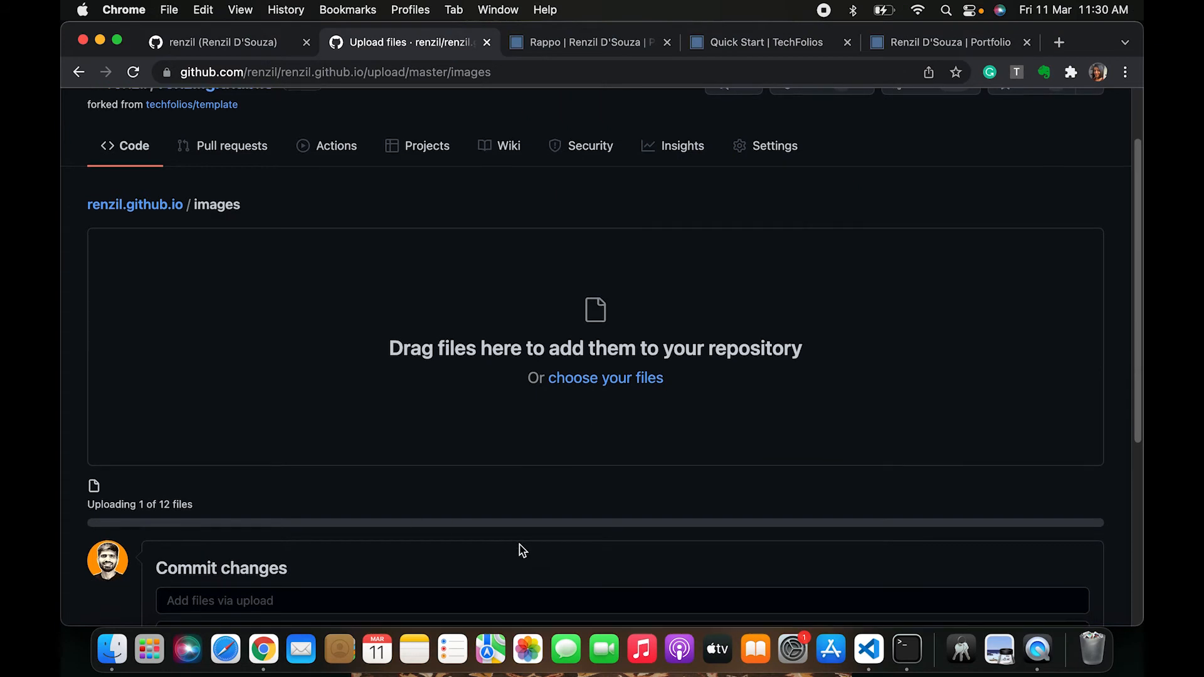
Commit the uploaded images to master with the message "Adding project assets"
scroll(350, 381, down, 5)
click(352, 280)
text(Adding p)
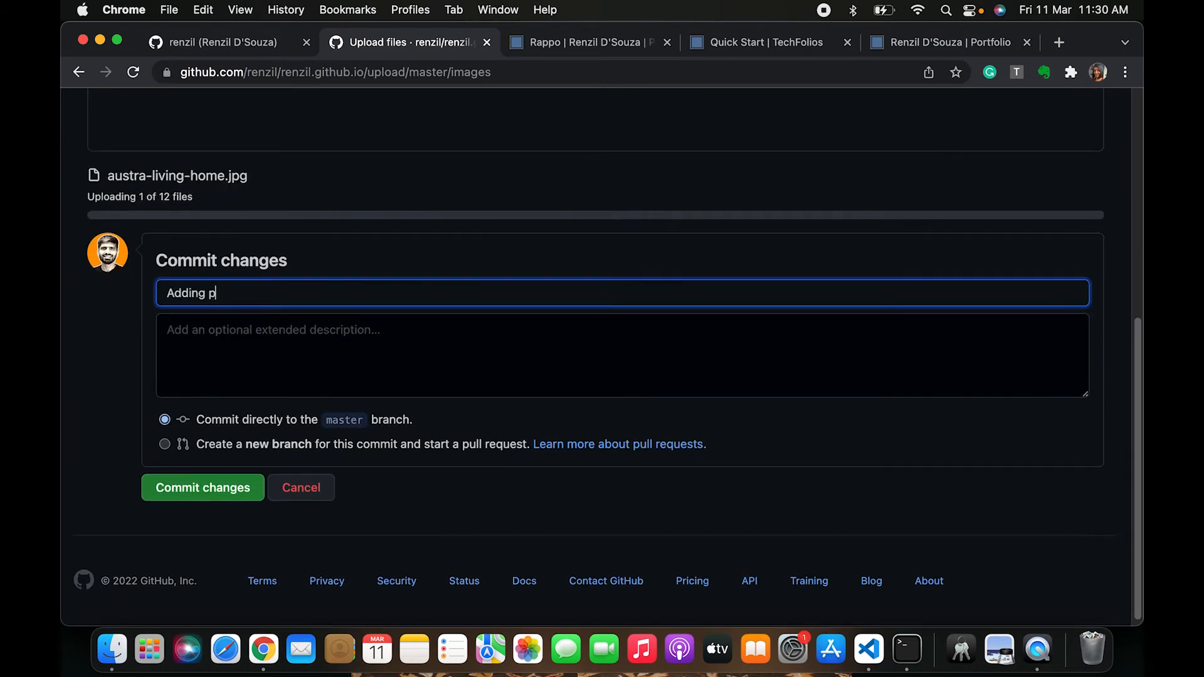
text(t)
key(BackSpace)
text(roject assets)
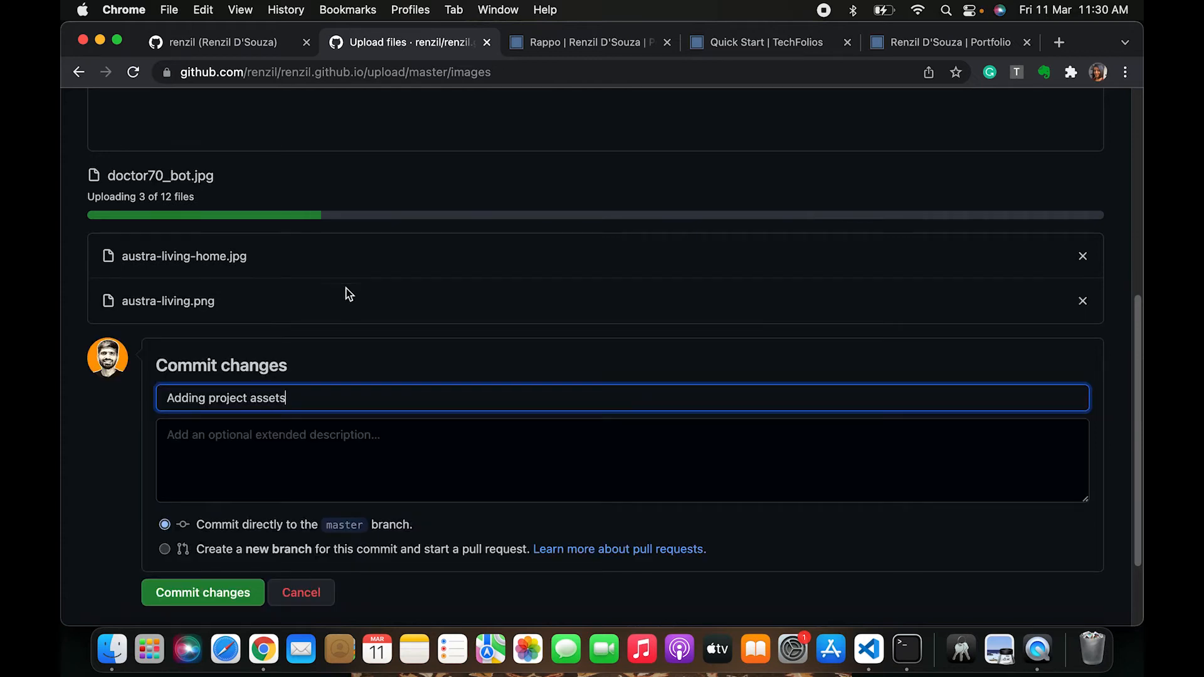
scroll(263, 333, down, 1)
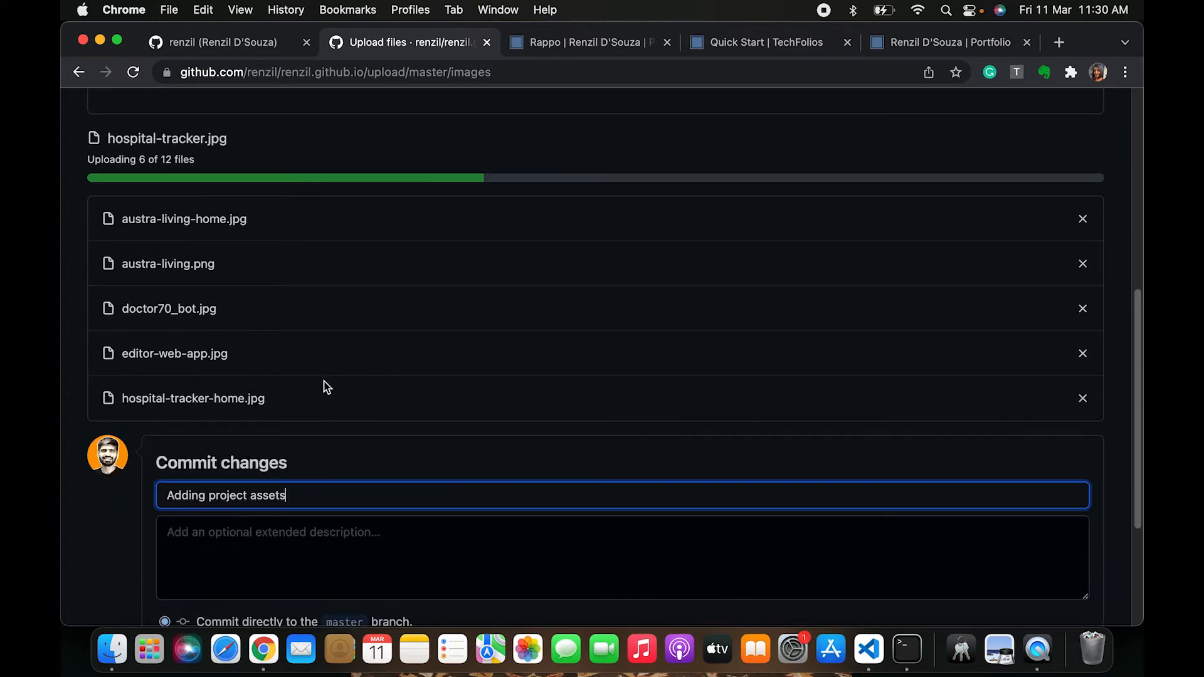
scroll(327, 388, down, 15)
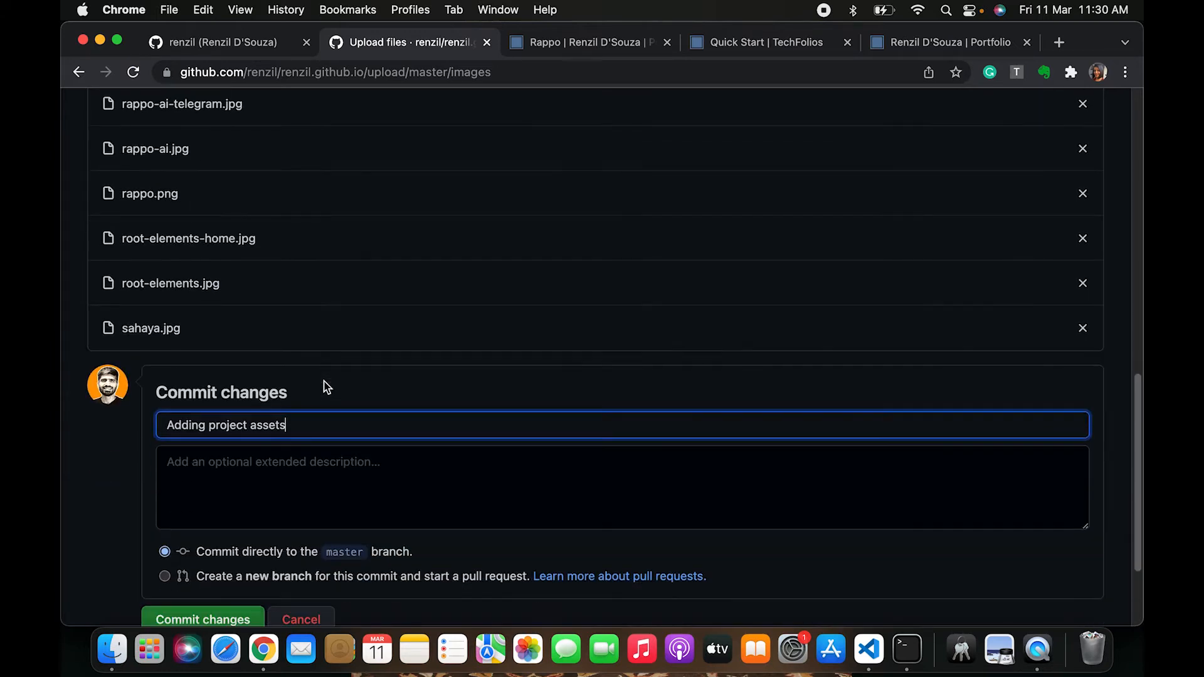
click(212, 493)
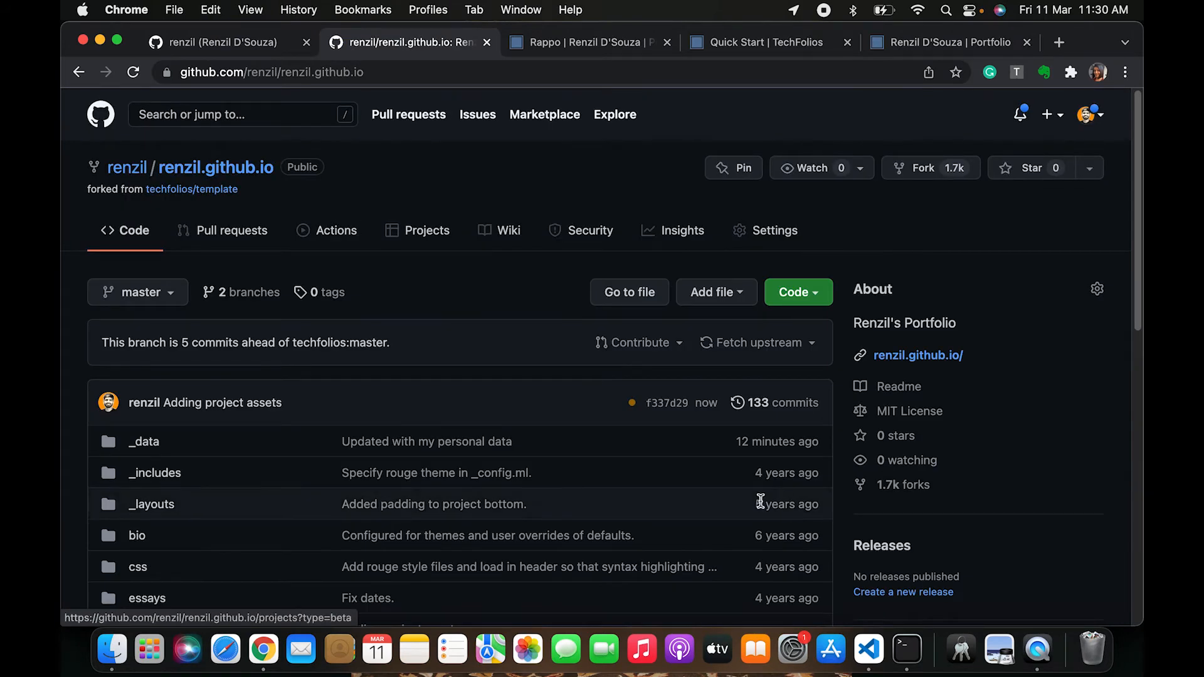
Check the latest pages build and deployment run in the repository's Actions
click(352, 246)
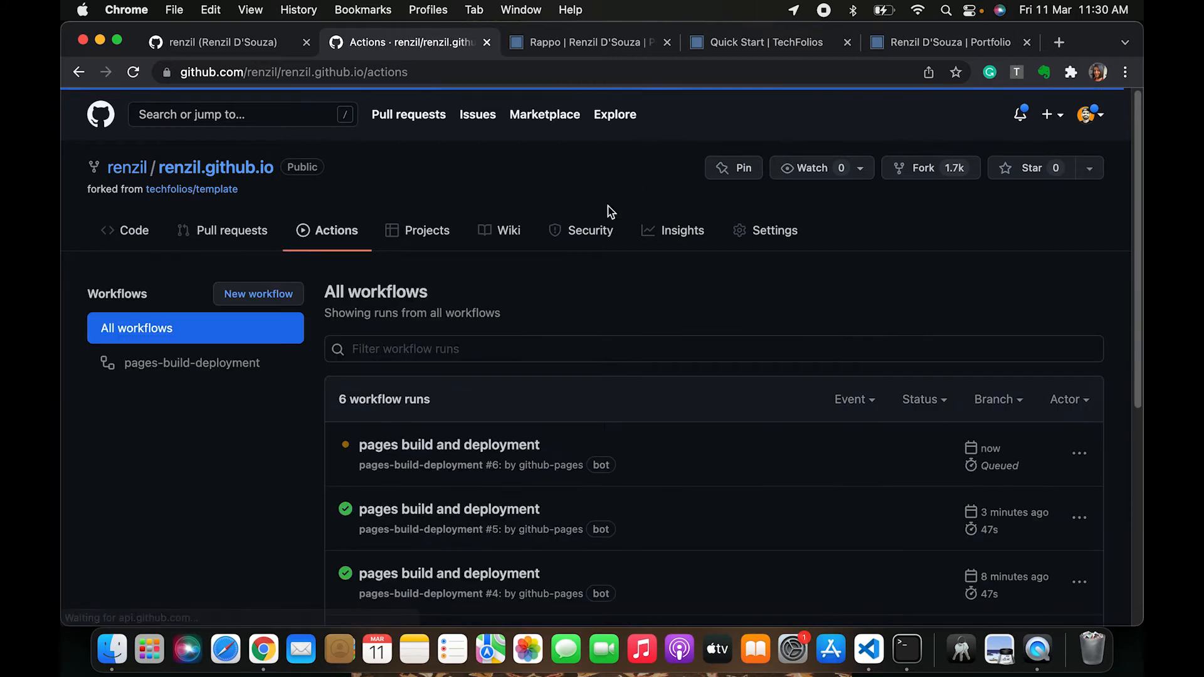
click(88, 75)
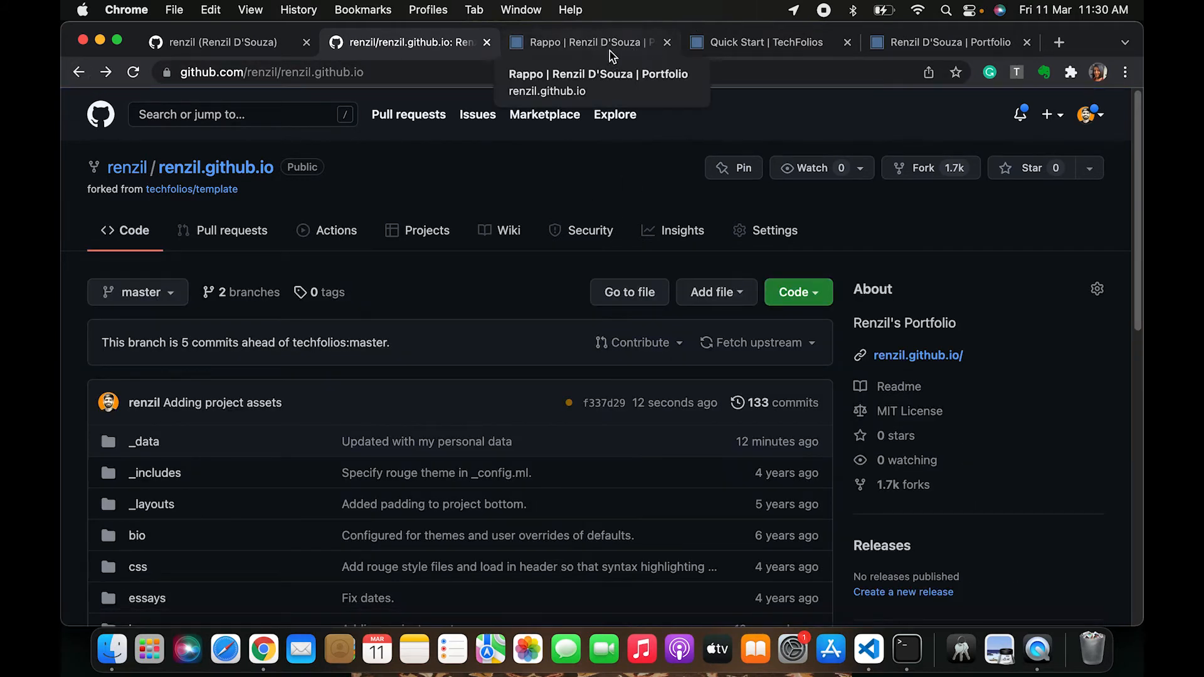
scroll(492, 333, down, 9)
scroll(491, 342, up, 10)
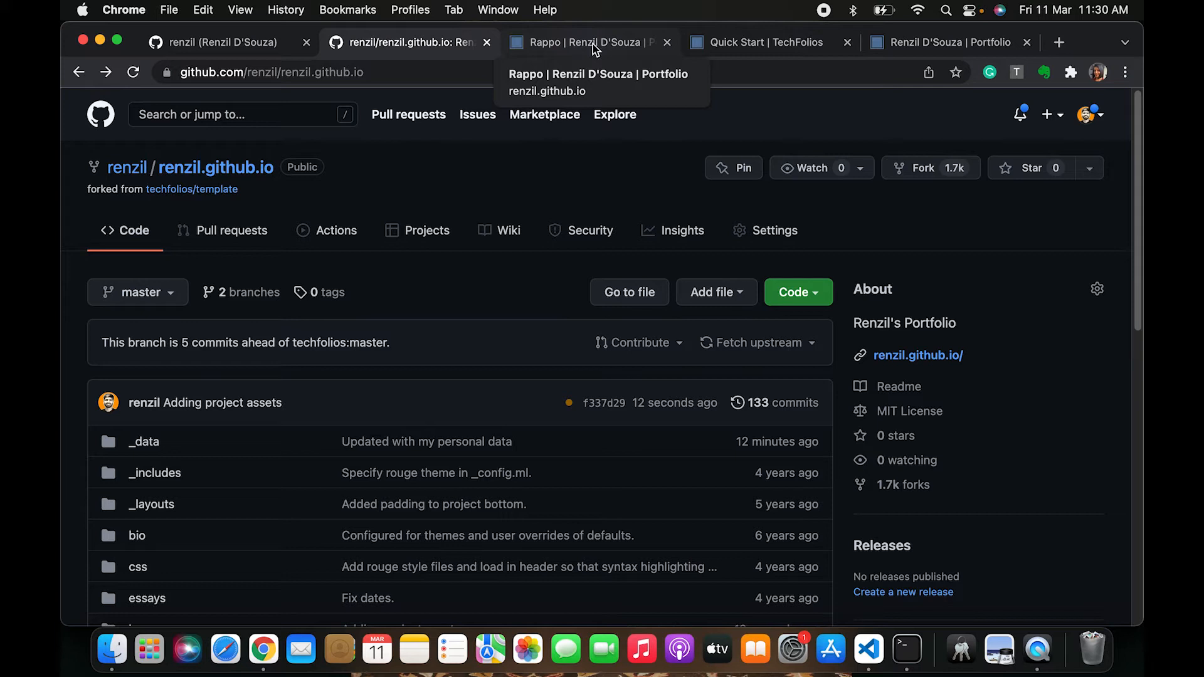
click(333, 231)
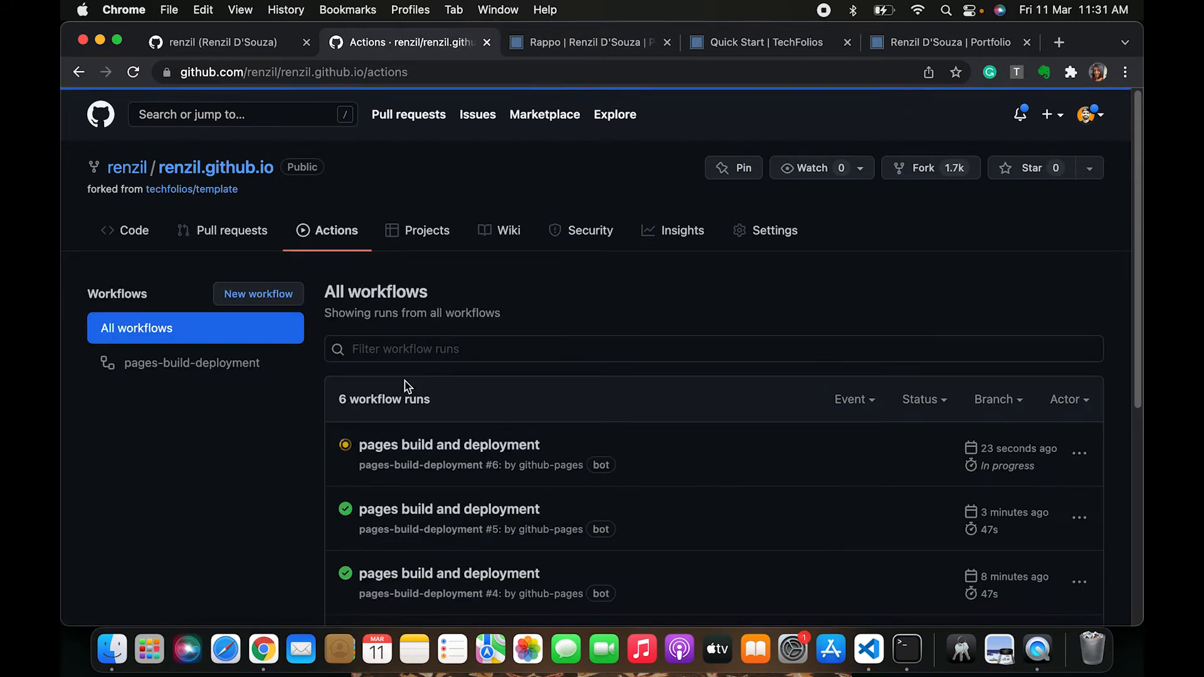
click(430, 446)
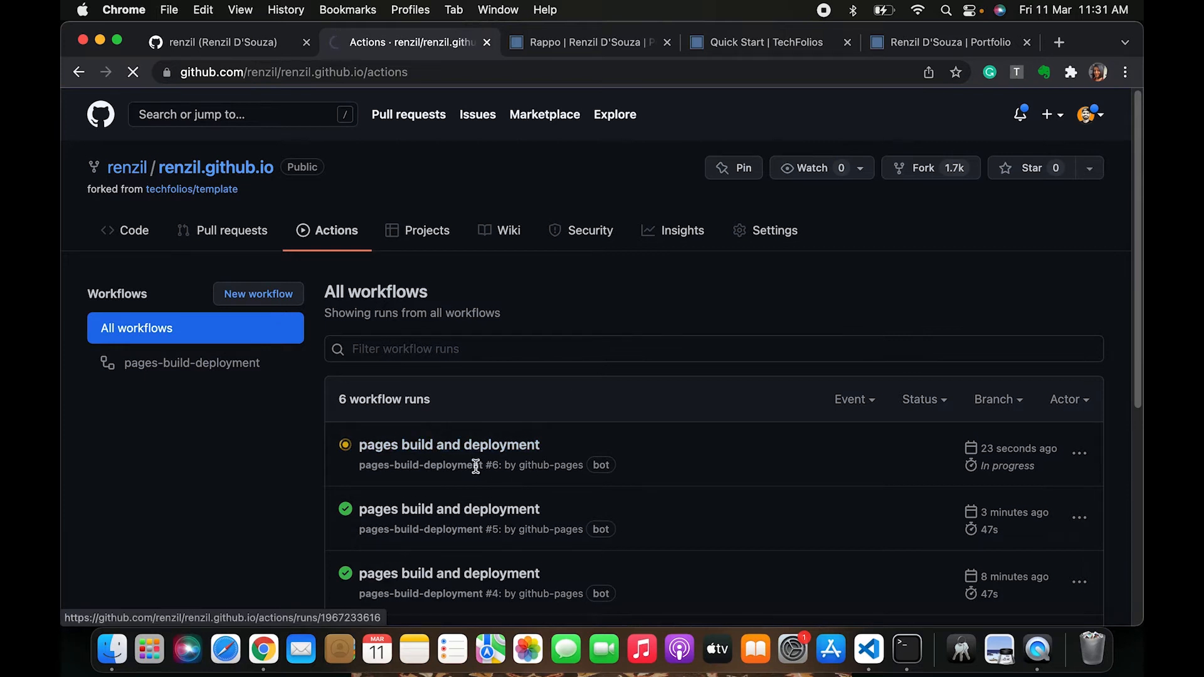
Open the latest pages build and deployment run and expand its Set up job log
scroll(479, 430, down, 1)
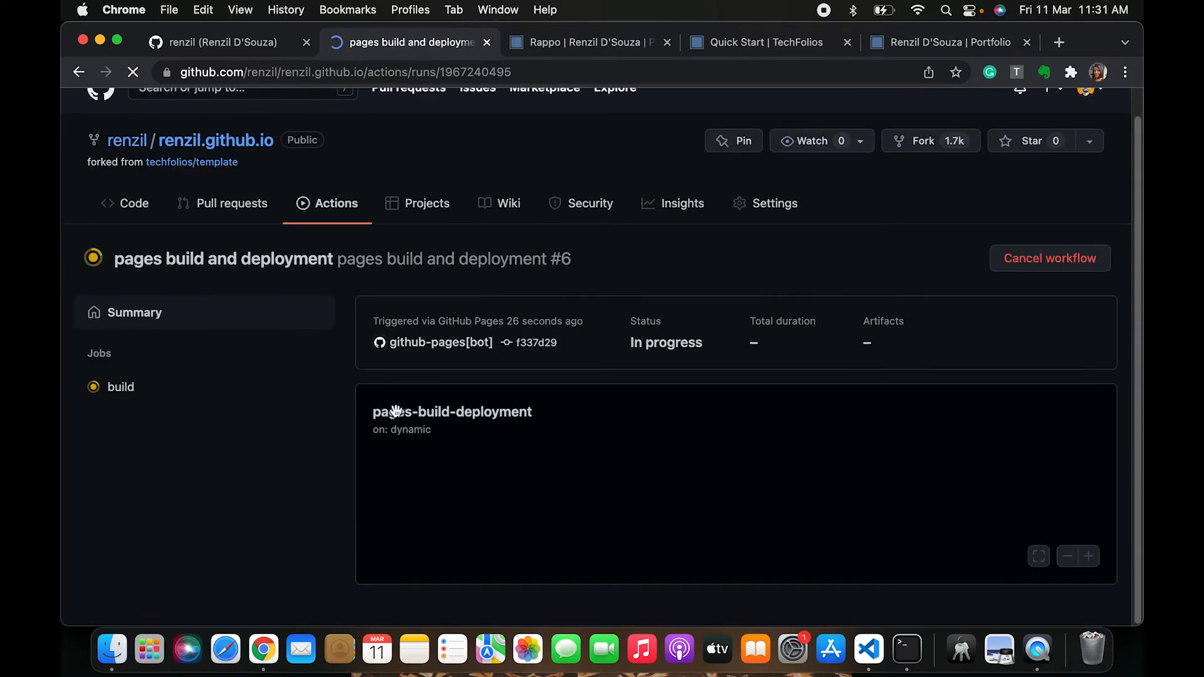
click(420, 508)
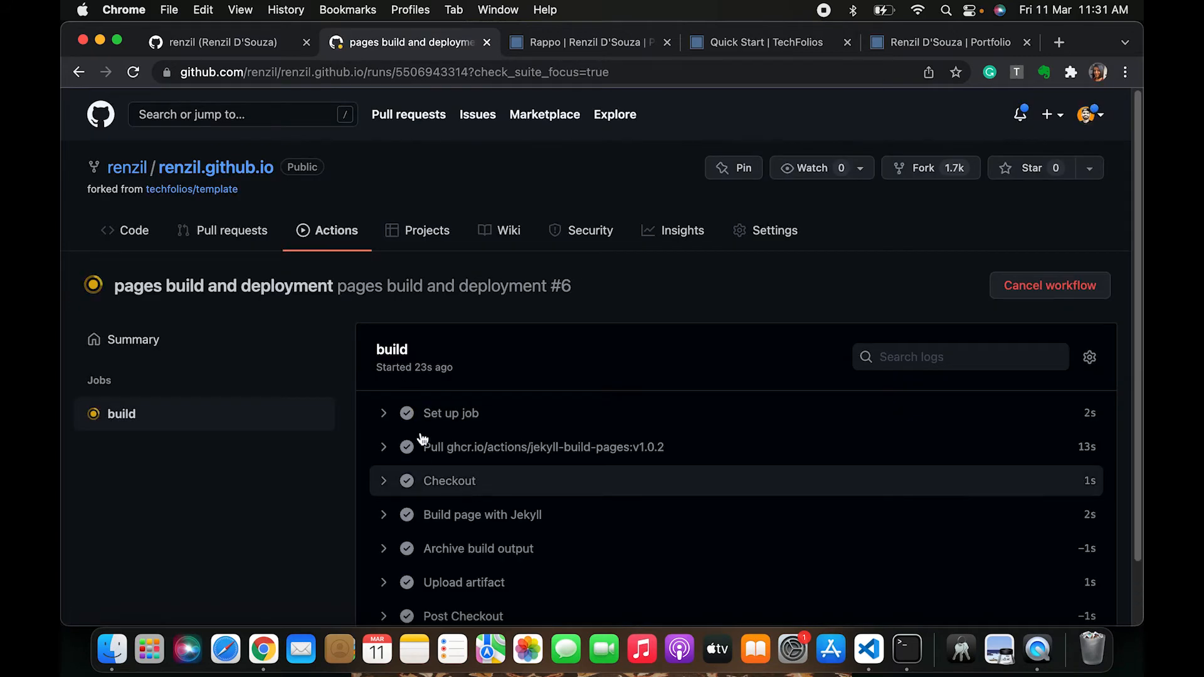
scroll(454, 527, down, 2)
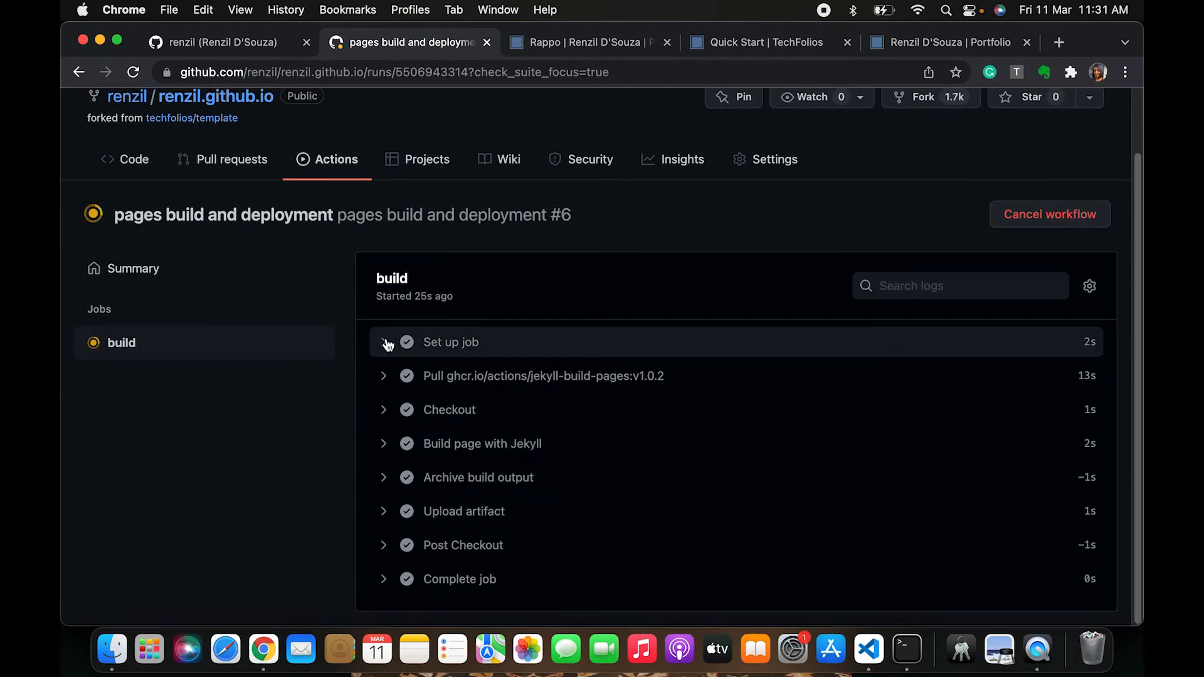
click(385, 346)
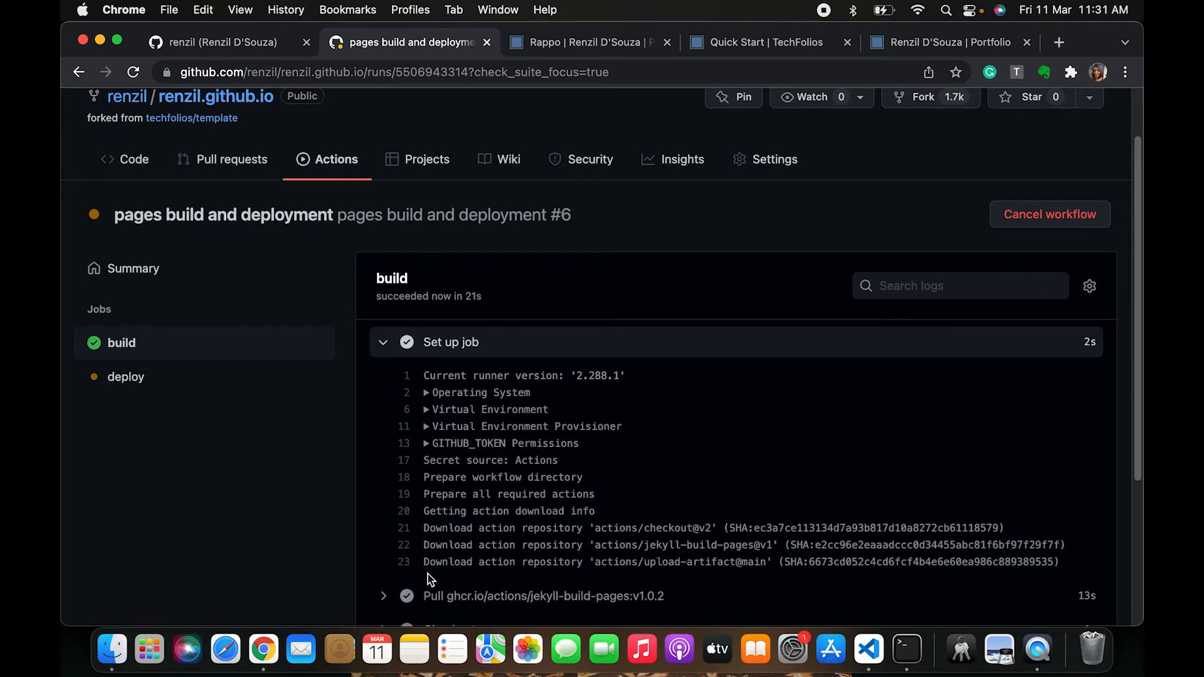
scroll(427, 577, down, 5)
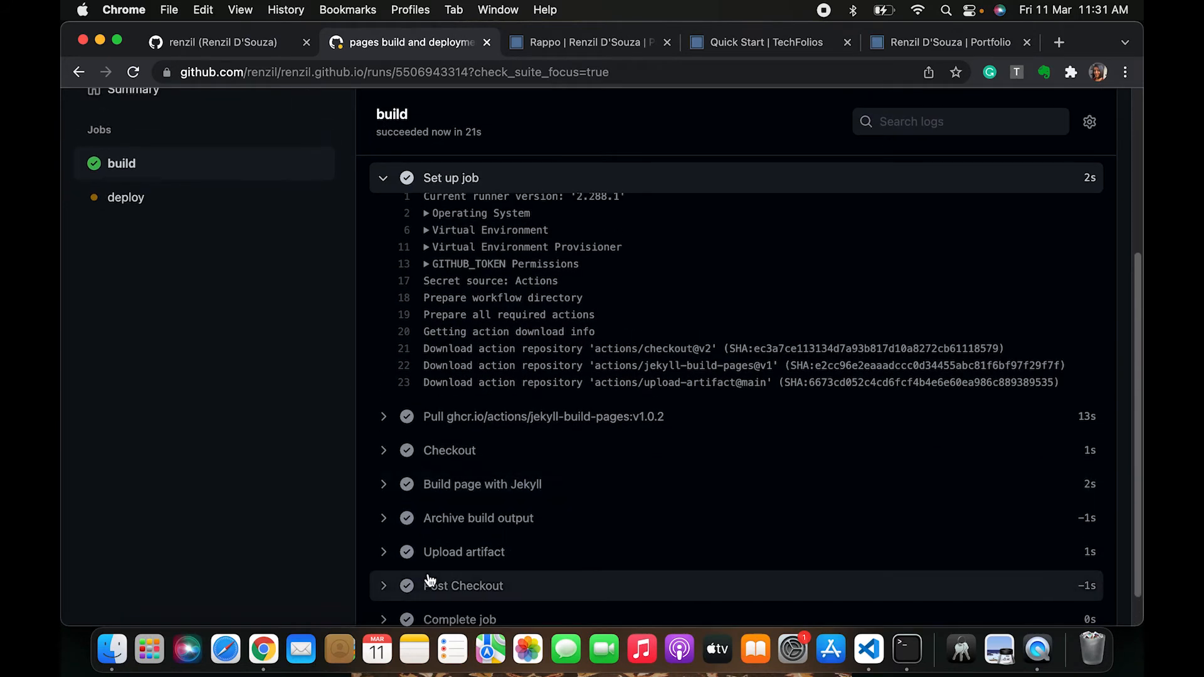
scroll(452, 489, up, 5)
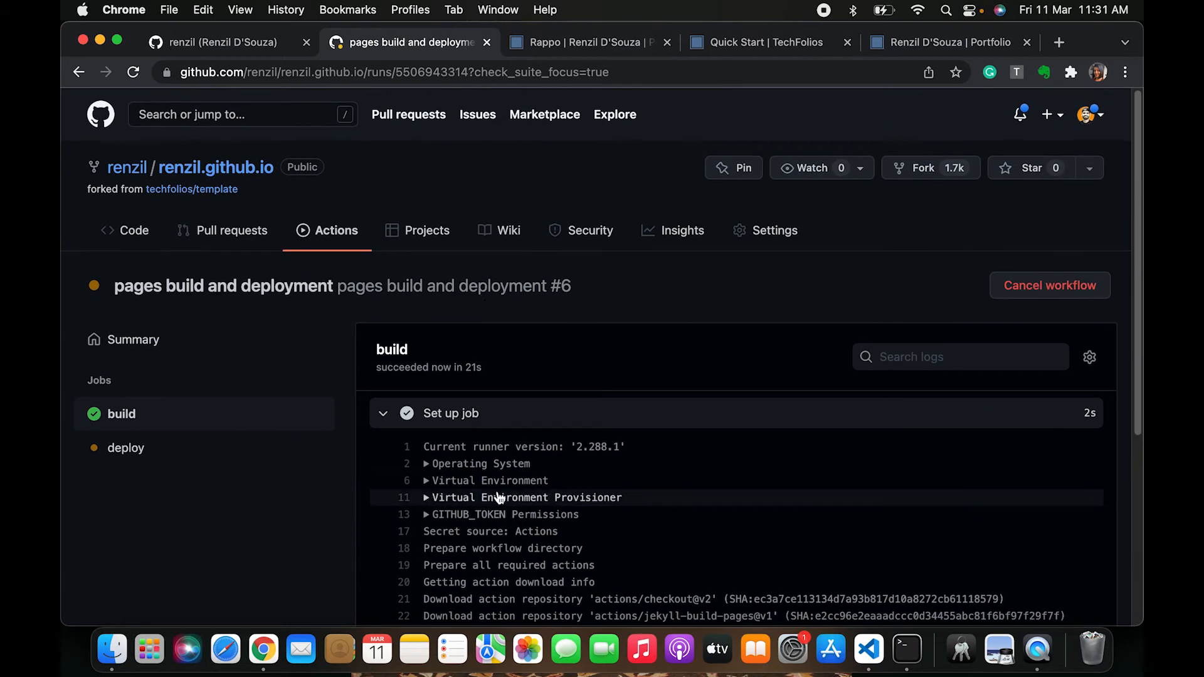
scroll(499, 458, down, 3)
scroll(500, 497, up, 3)
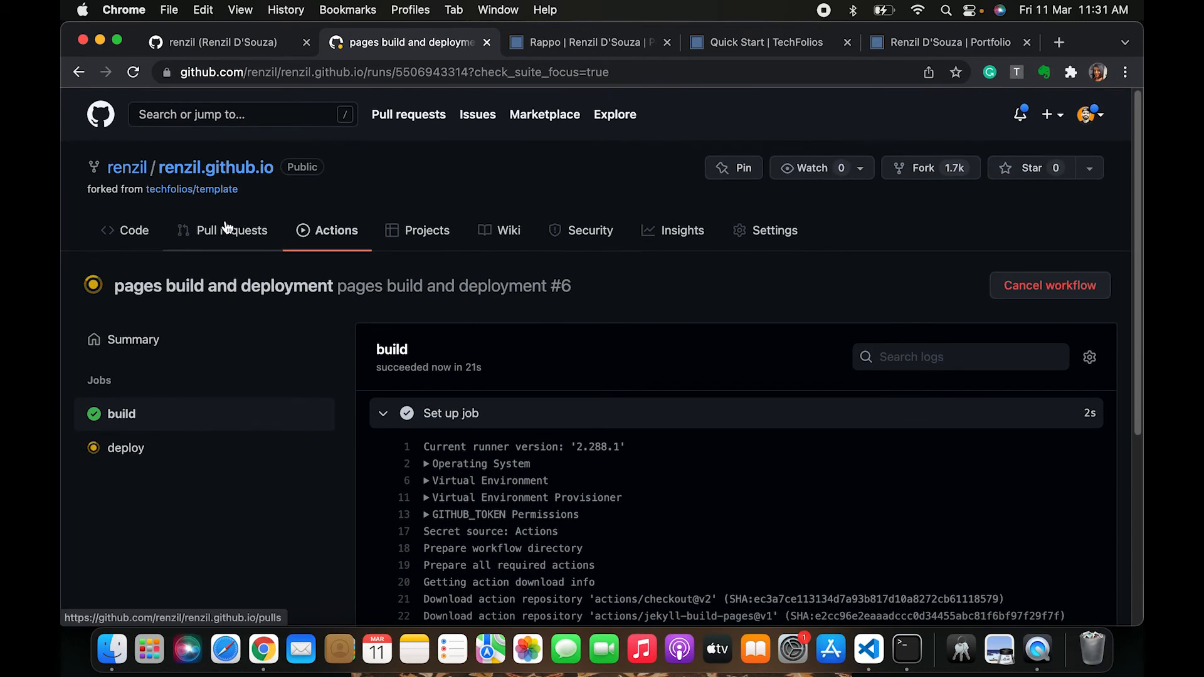
Return to the repository's code page, then recheck the list of workflow runs
click(179, 164)
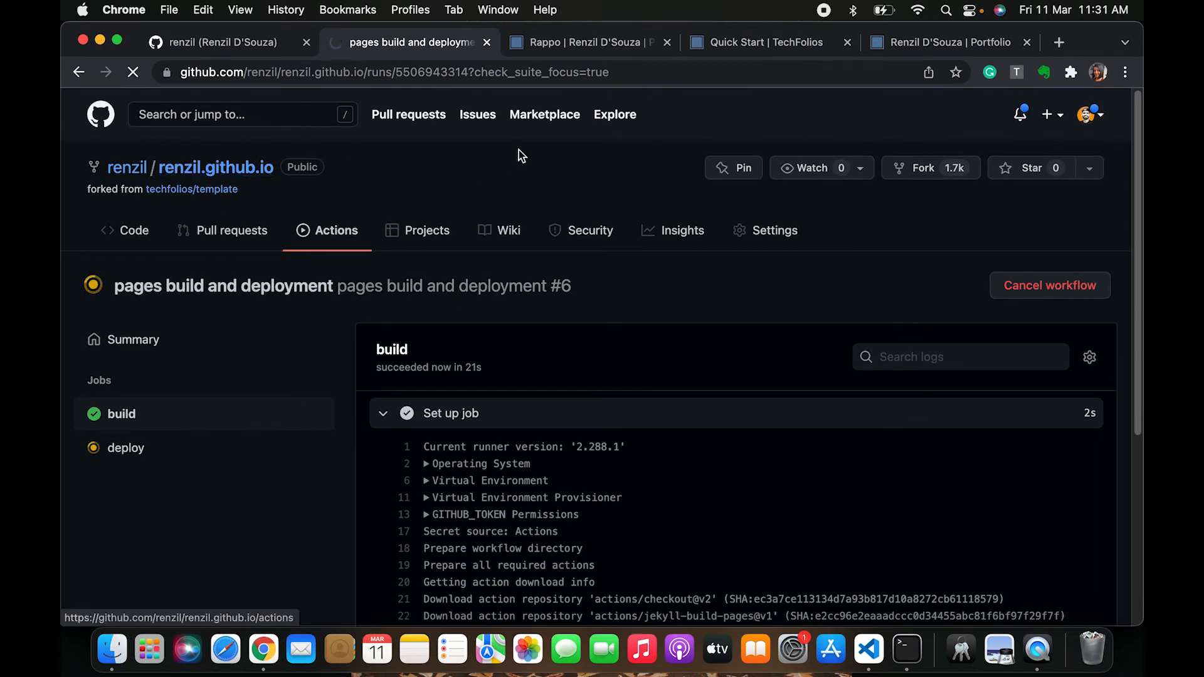
scroll(411, 447, down, 4)
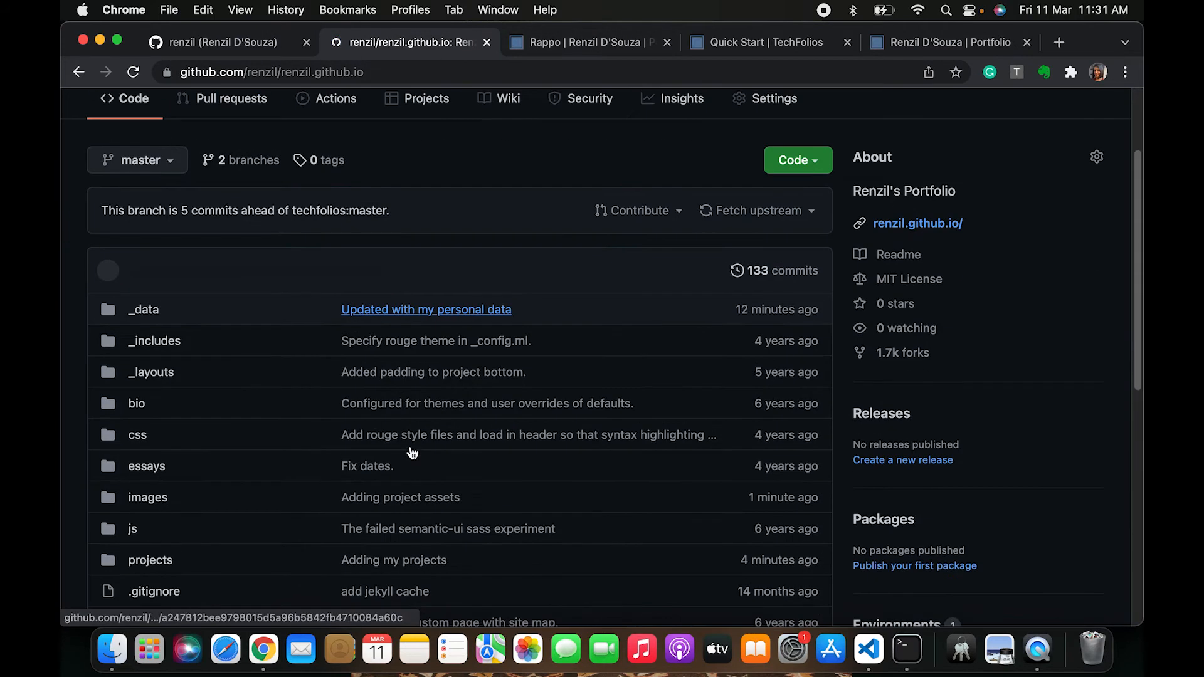
scroll(410, 447, up, 4)
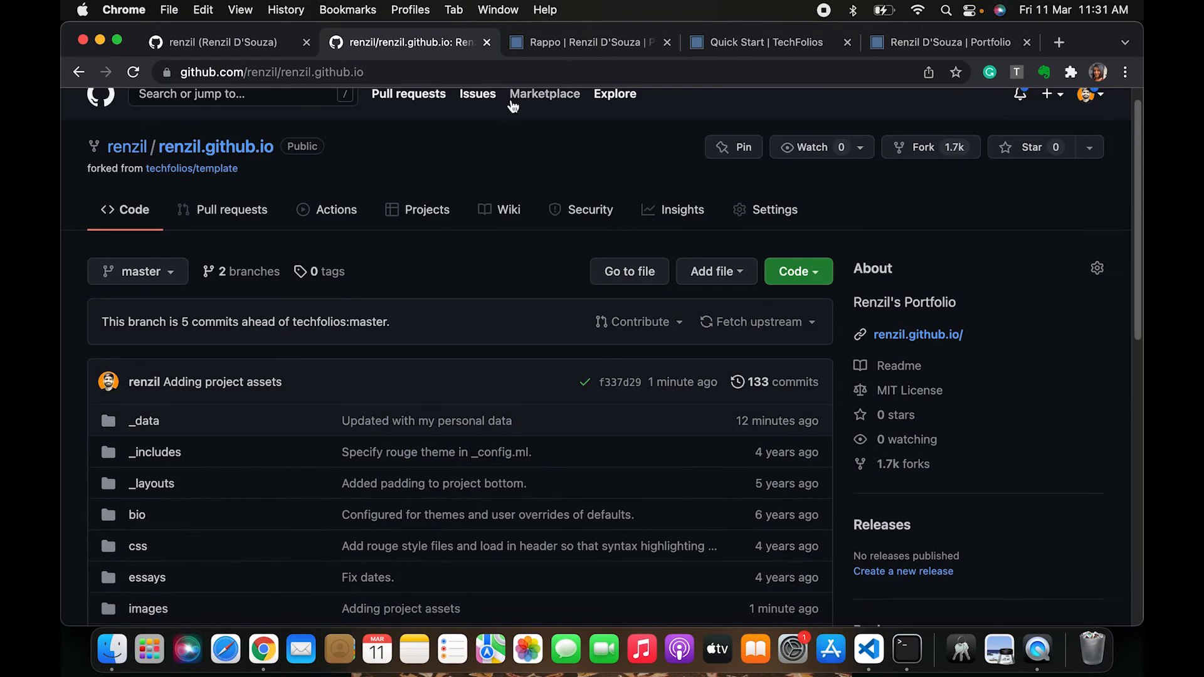
click(334, 210)
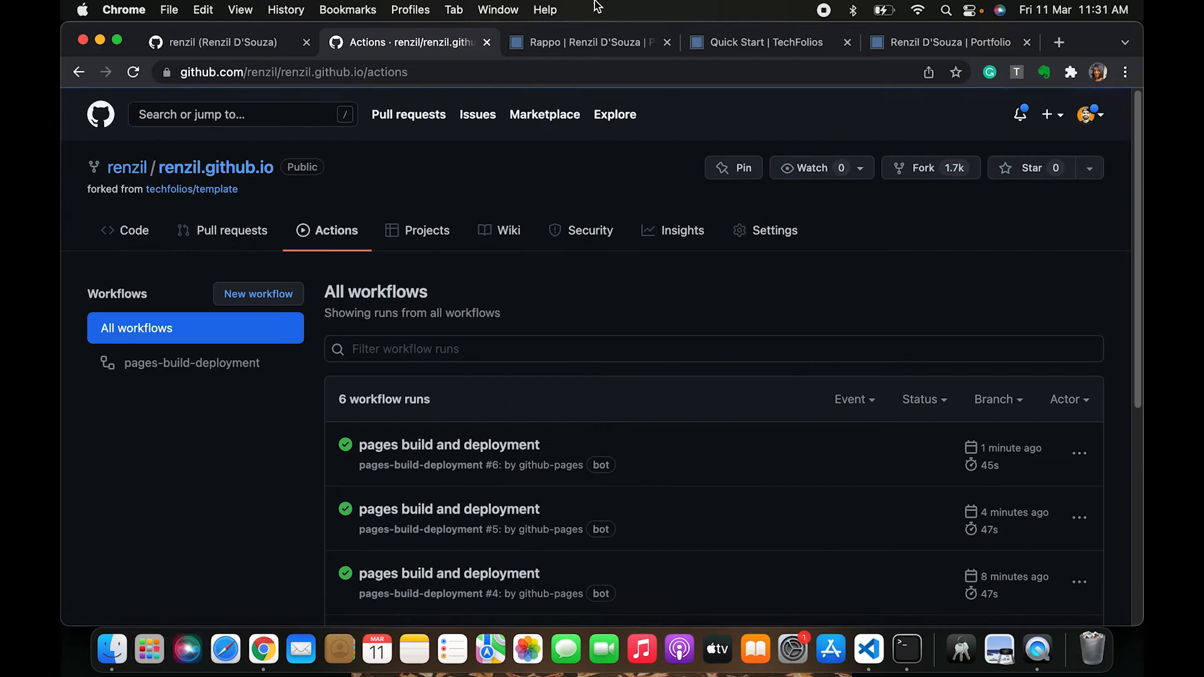
Switch to the live portfolio tab, reload it, and browse the Projects page
click(593, 43)
key(super+r)
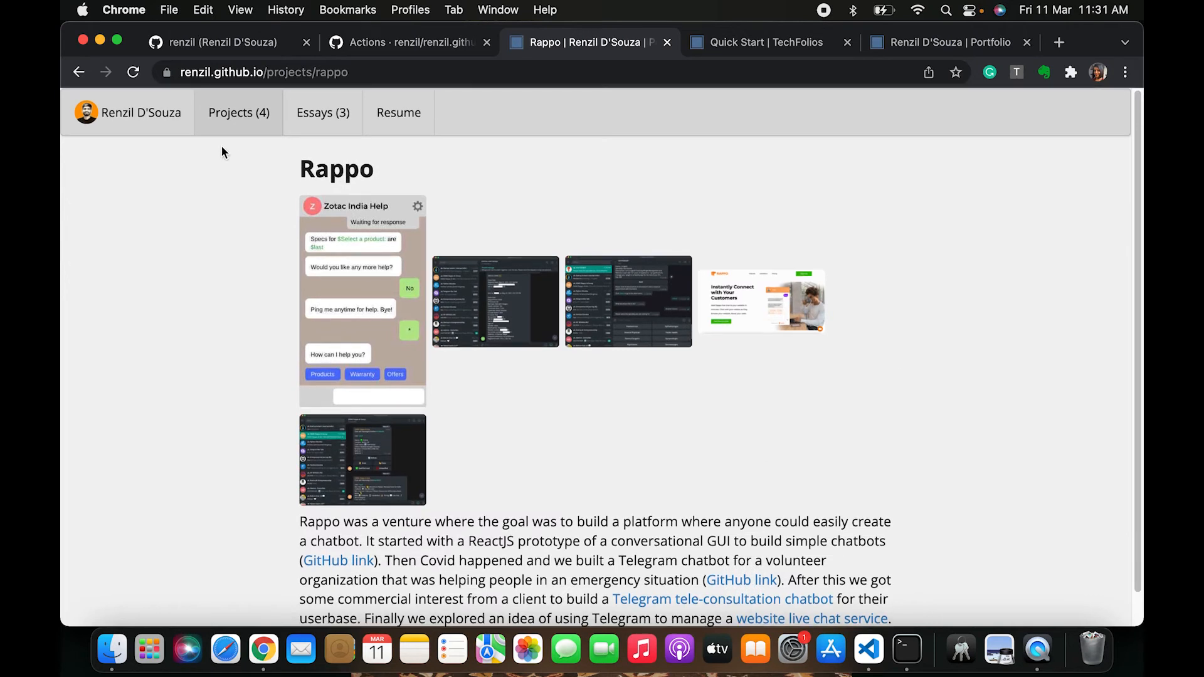
click(234, 121)
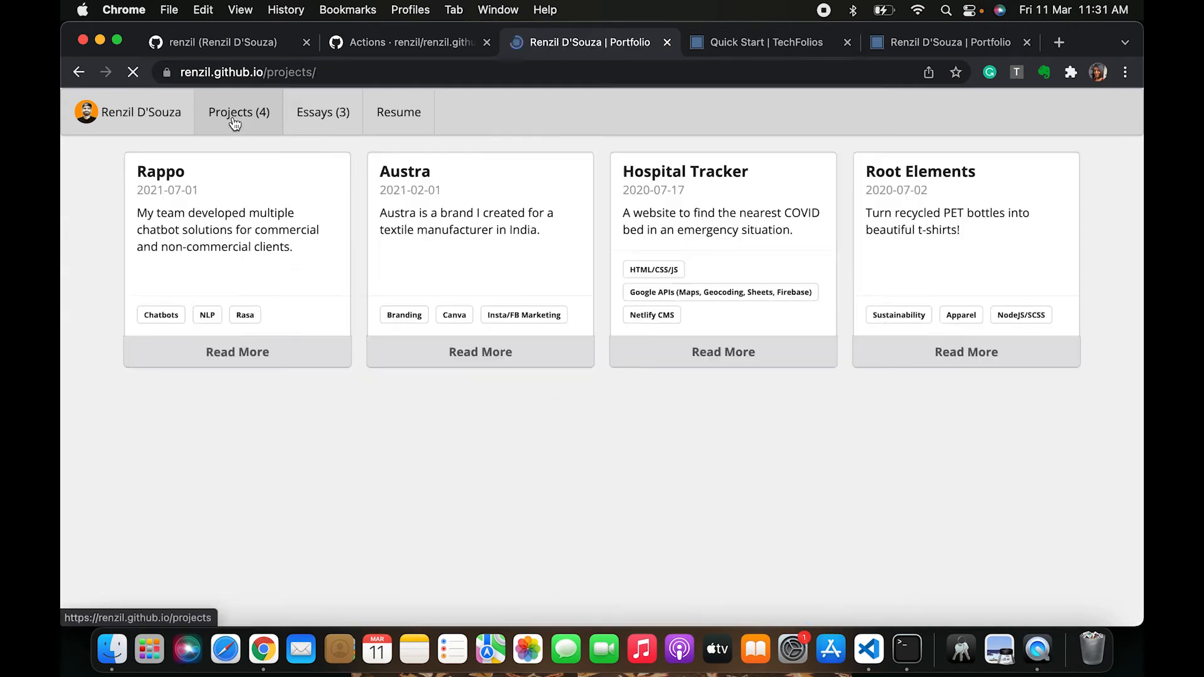
scroll(1021, 396, up, 1)
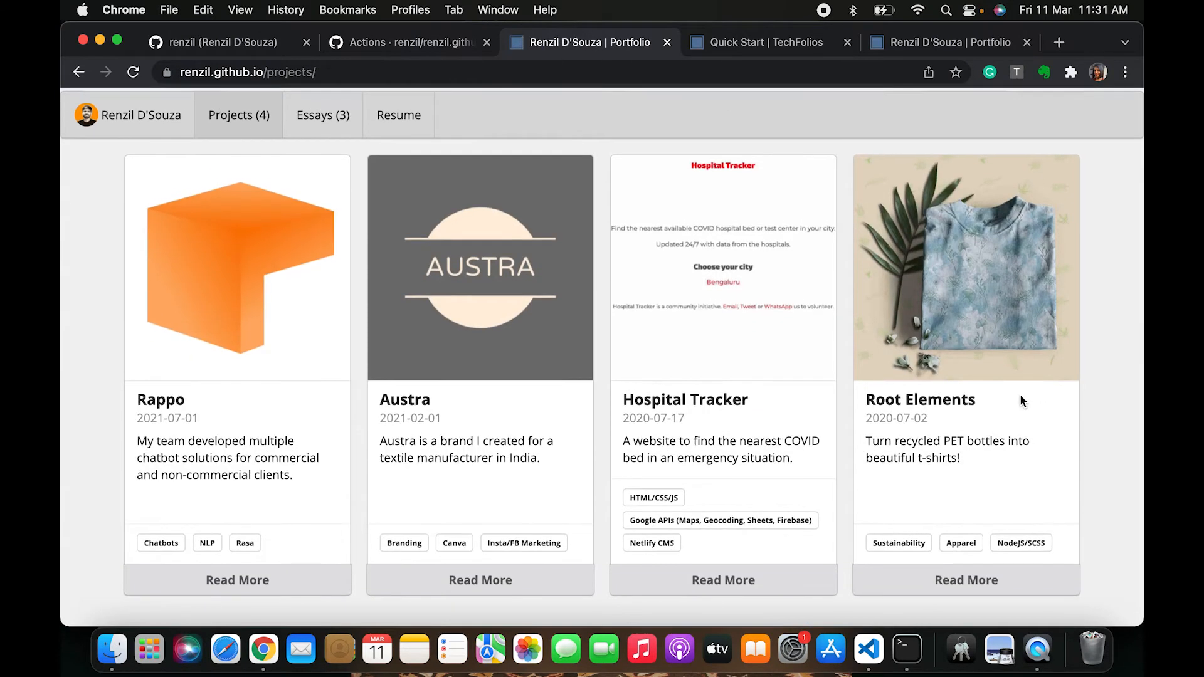
scroll(1021, 395, down, 1)
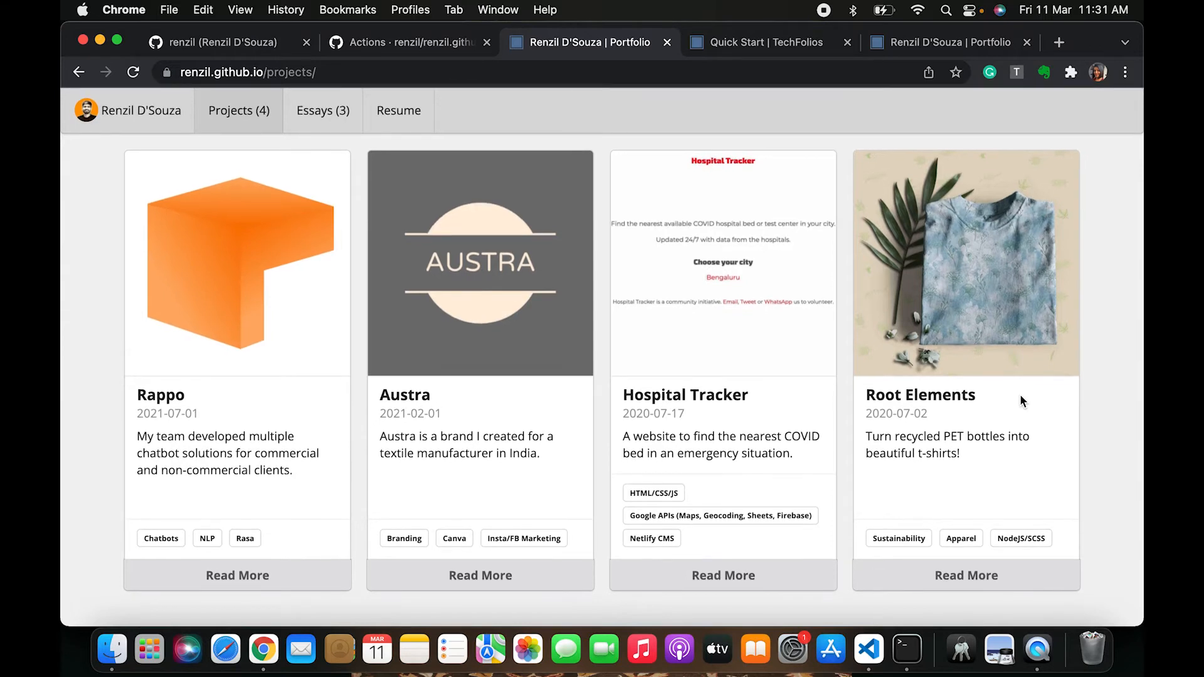
scroll(1020, 394, up, 1)
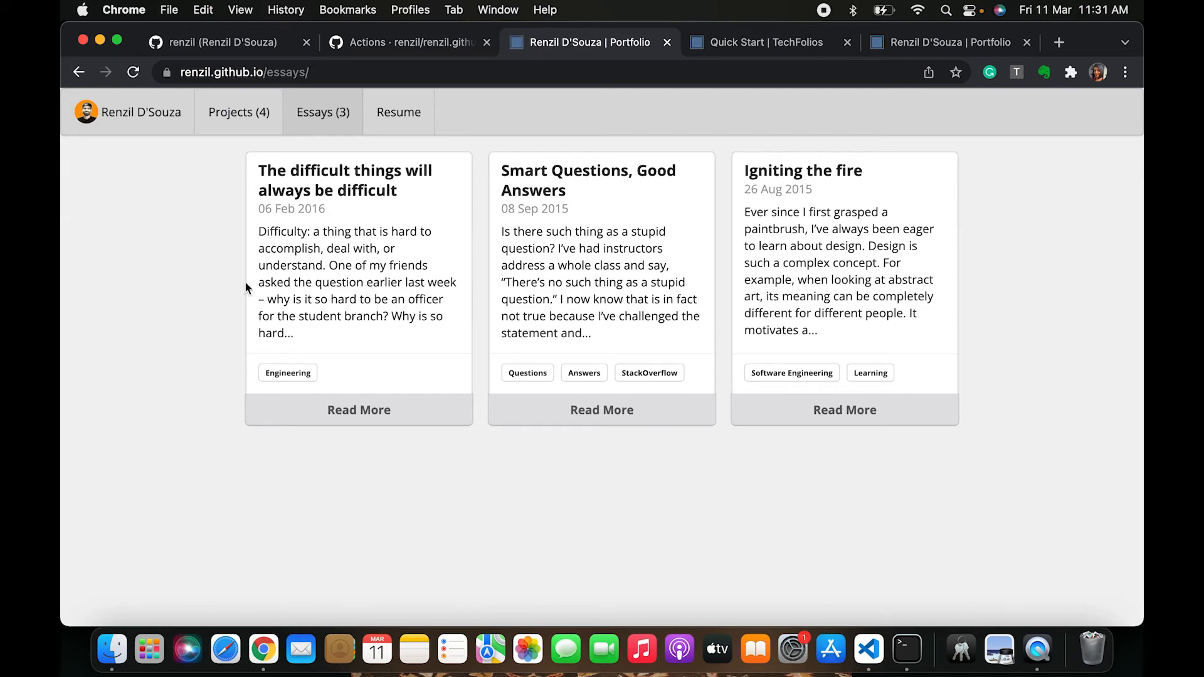
Open the first essay on the live site, read through it, and return to the portfolio home page
click(348, 414)
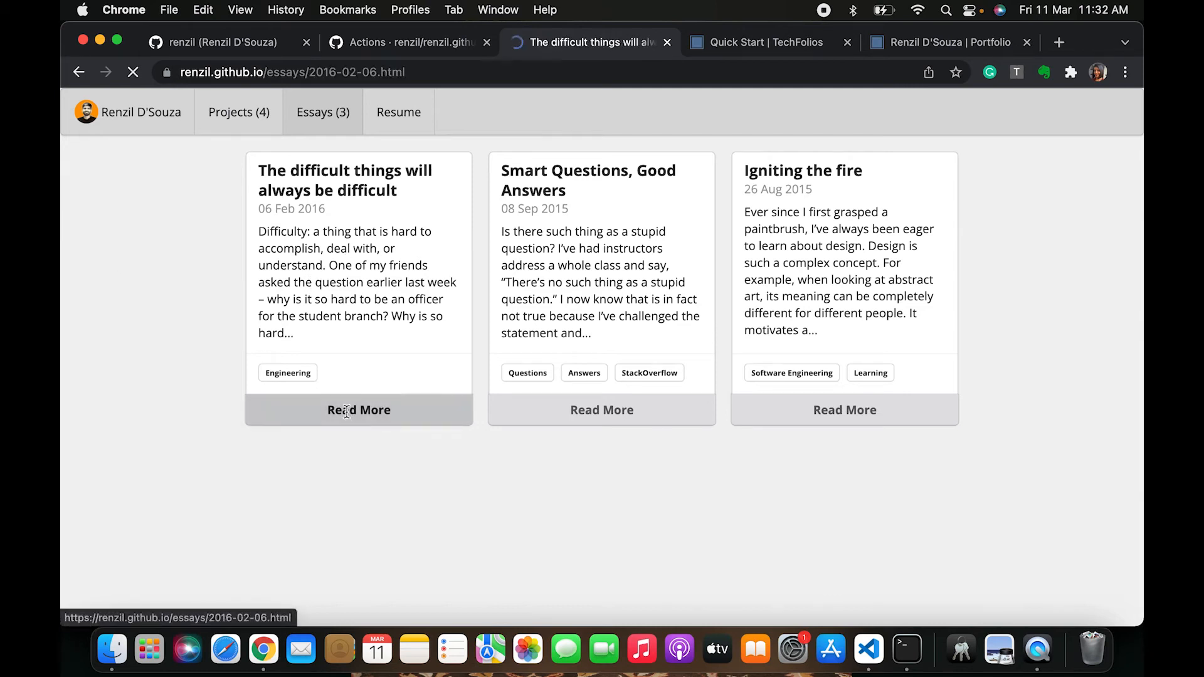
scroll(450, 556, down, 15)
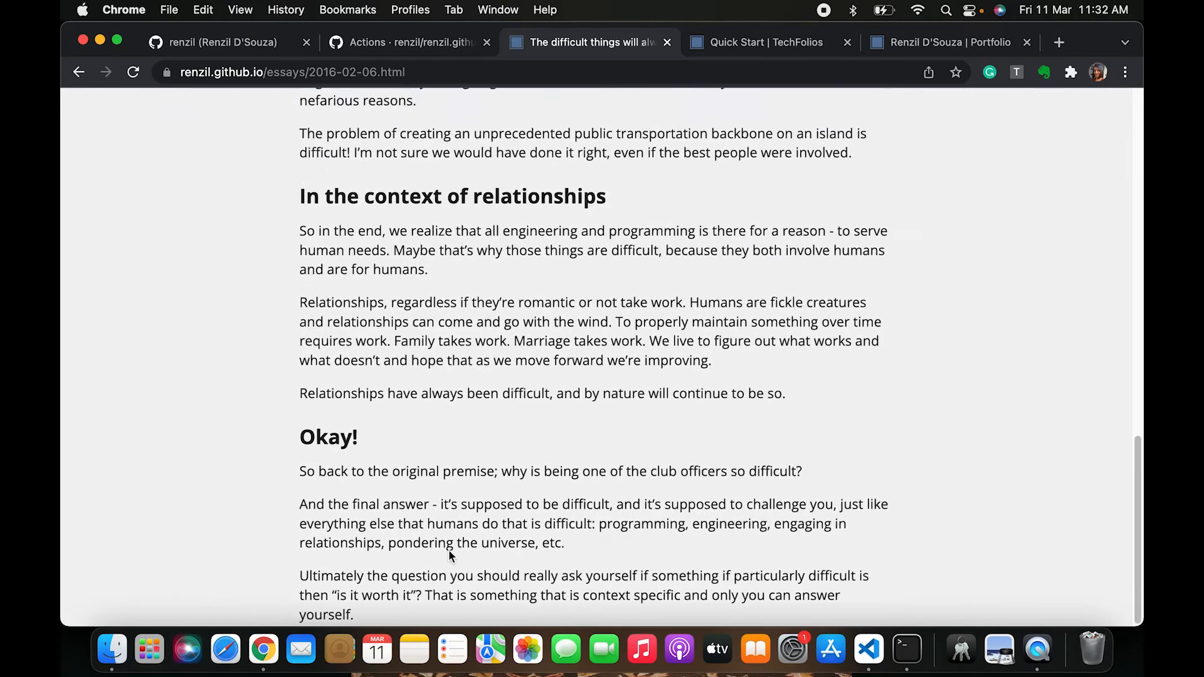
scroll(449, 556, up, 15)
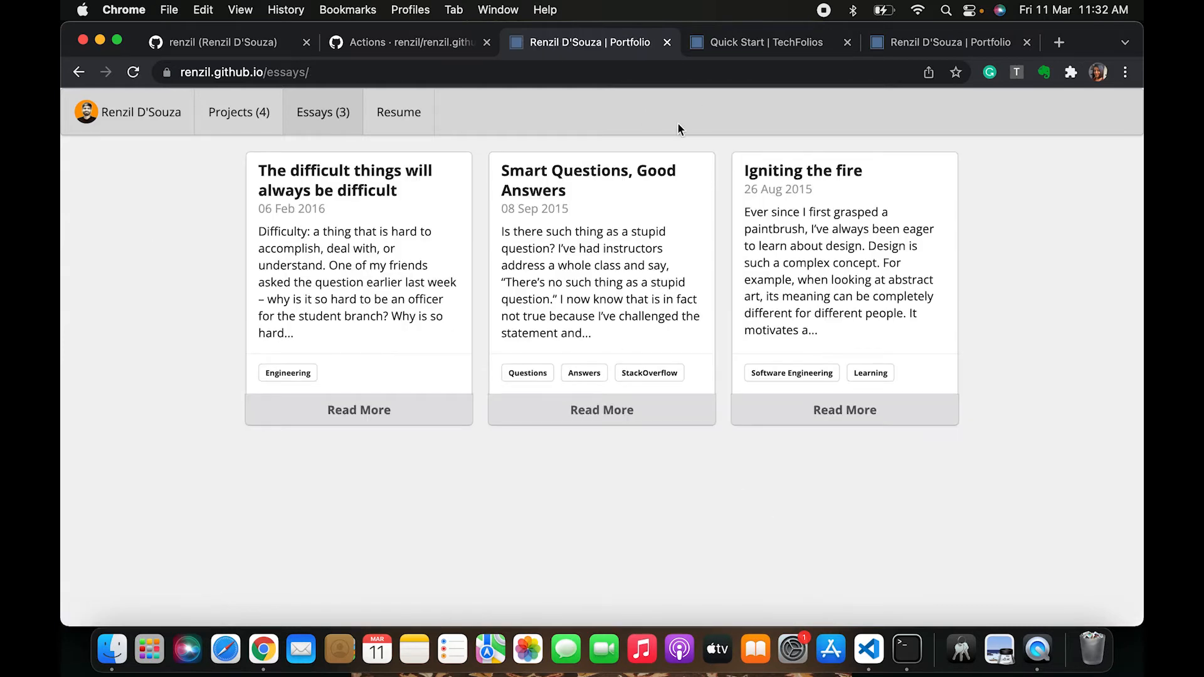
click(154, 111)
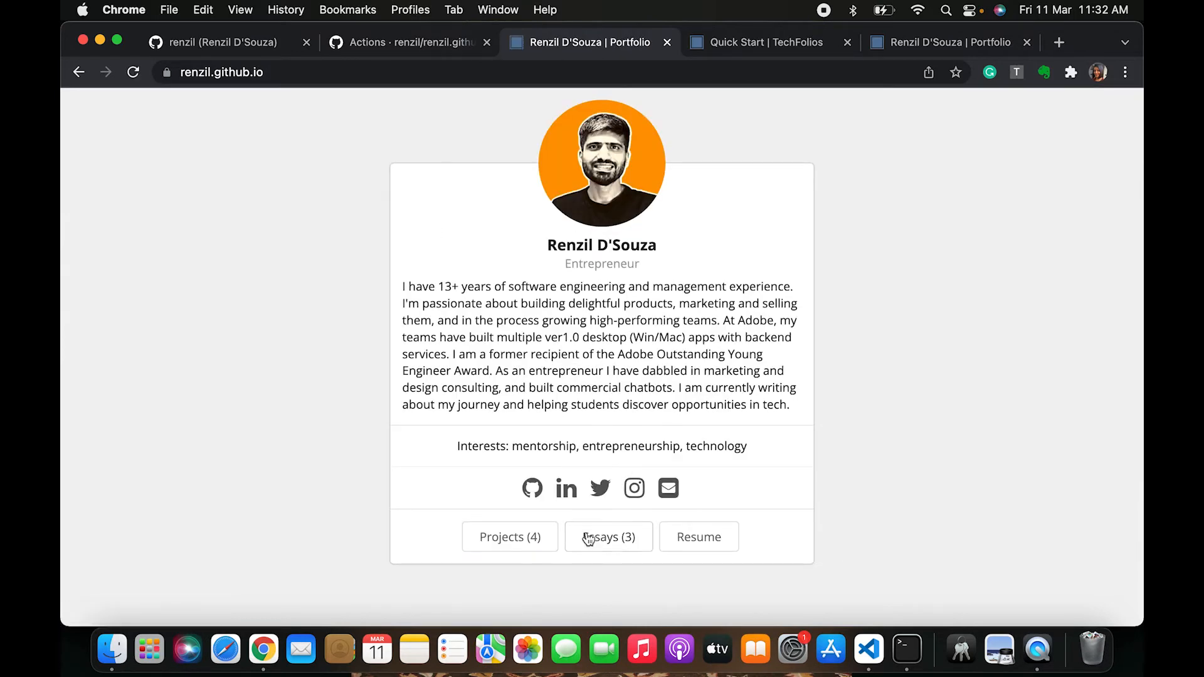
Switch back to the repository and open the _includes folder to see its files
click(393, 41)
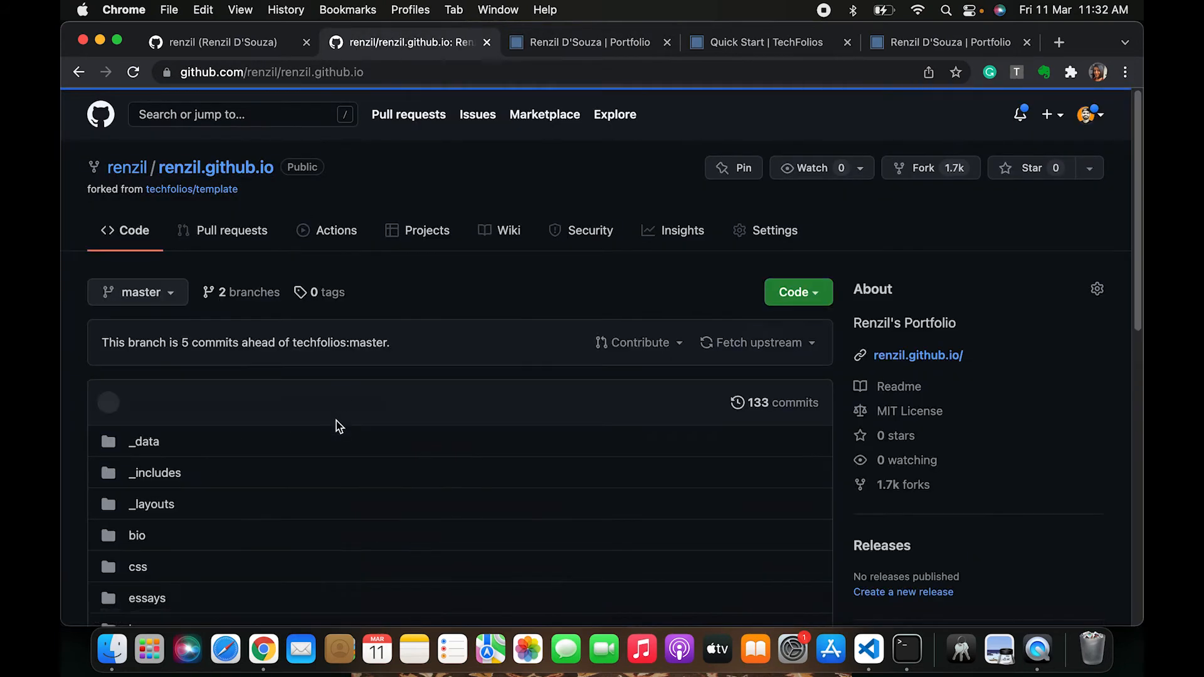
scroll(336, 420, down, 6)
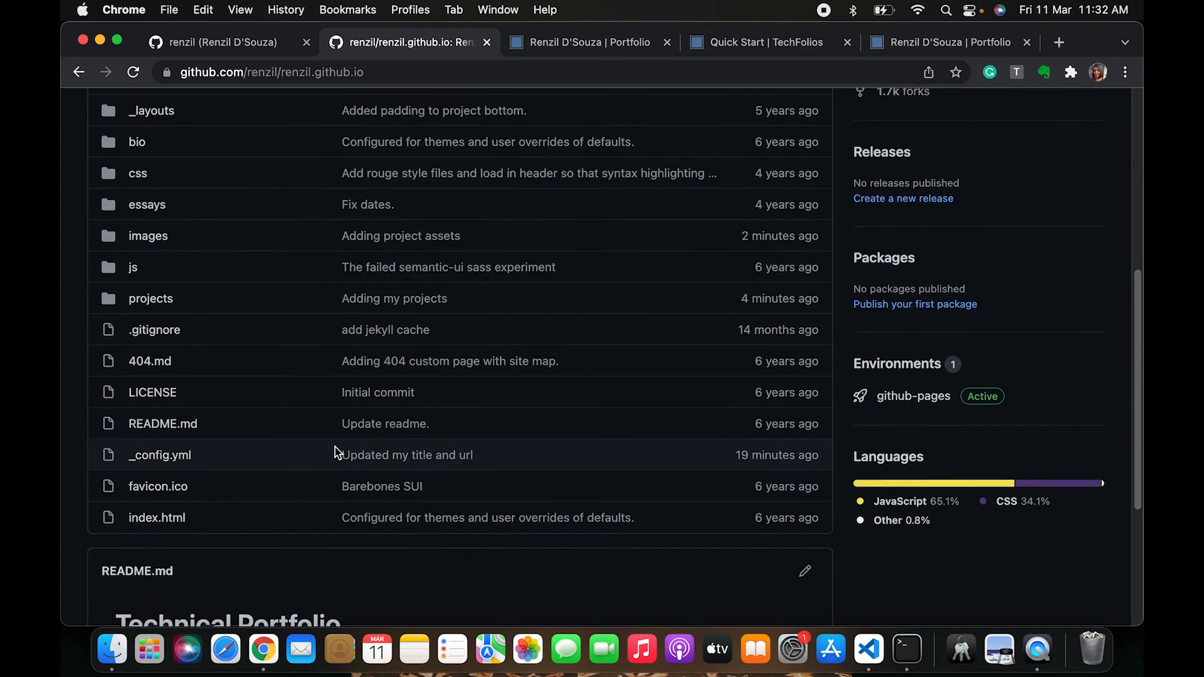
scroll(336, 448, up, 2)
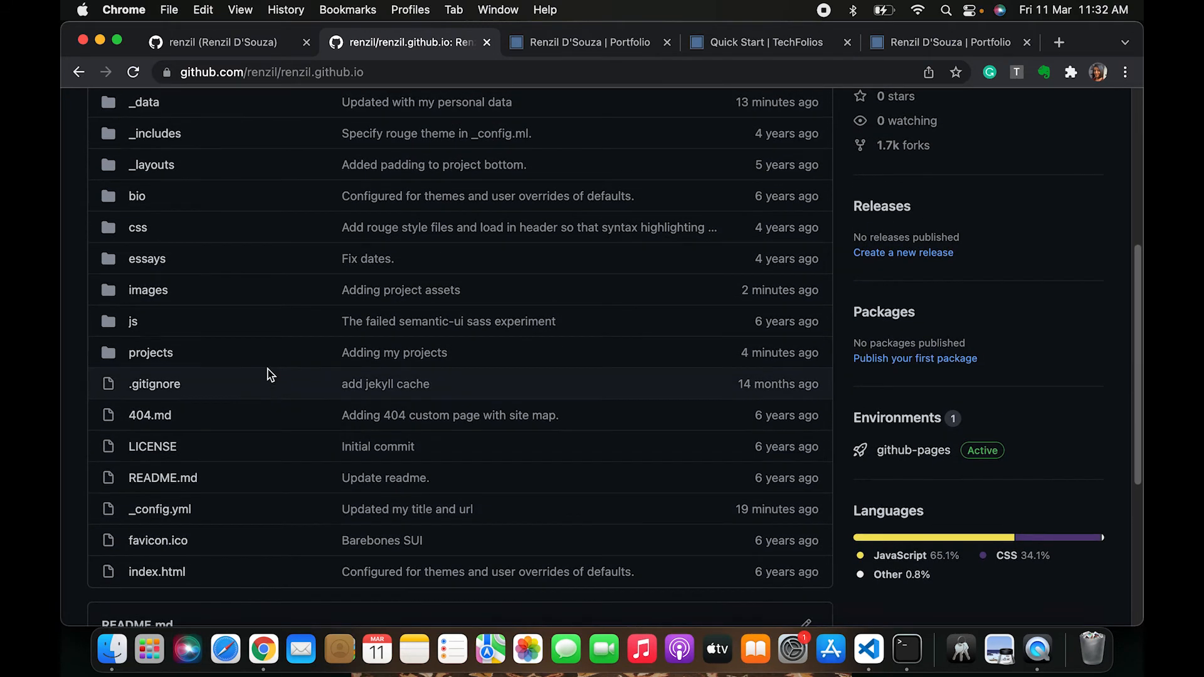
scroll(270, 374, up, 3)
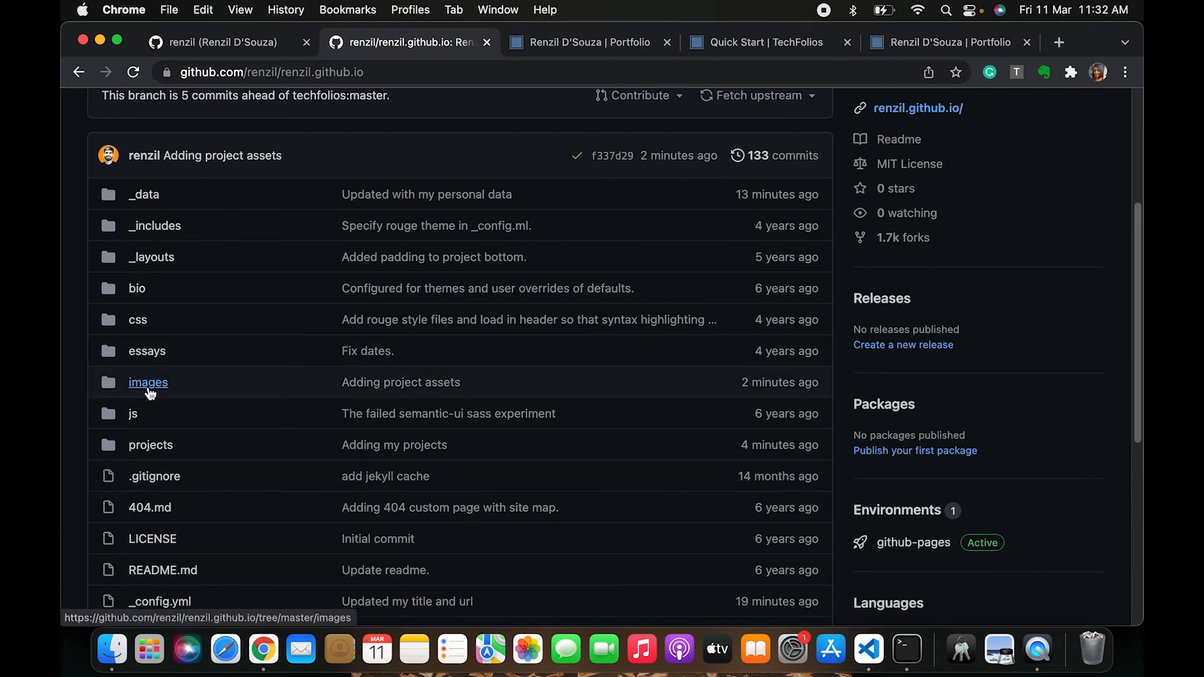
click(168, 227)
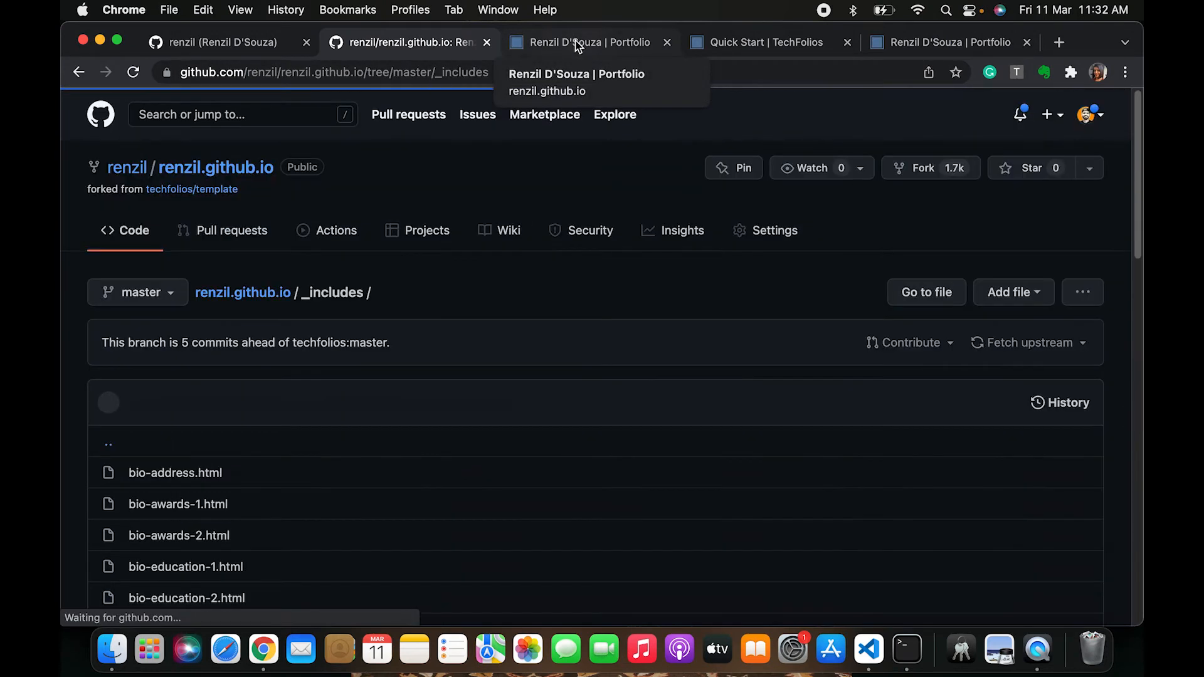
scroll(269, 612, down, 3)
scroll(269, 611, down, 5)
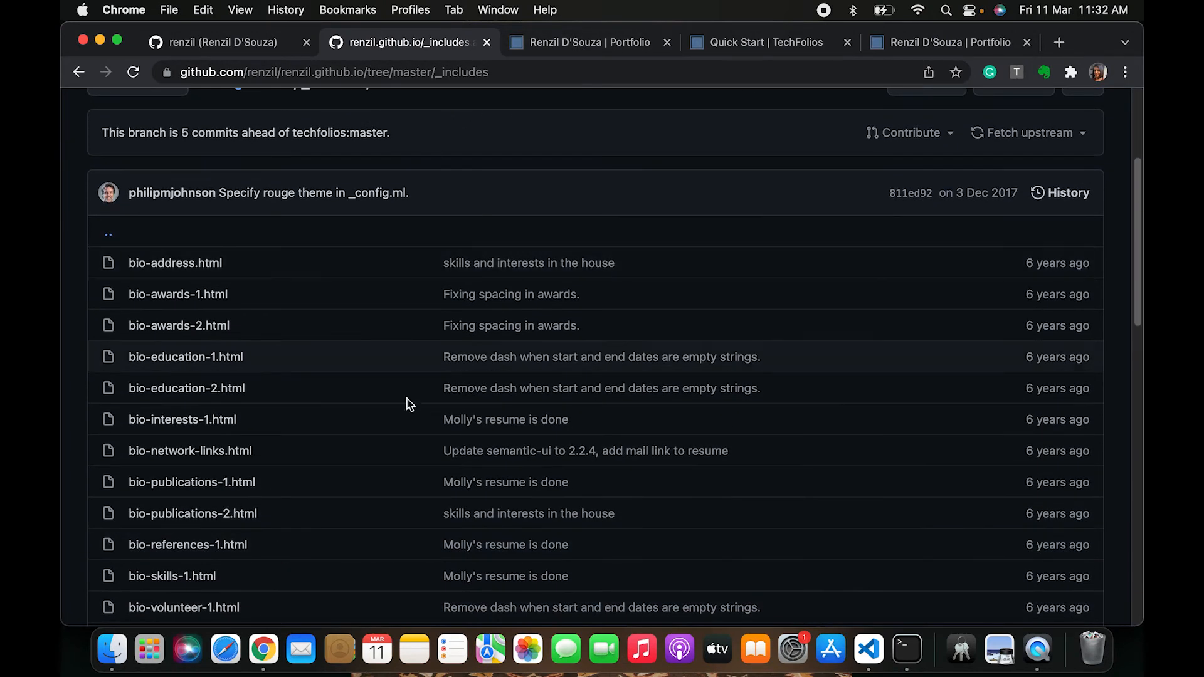
Compare the live home page with the list of theme files in _includes
click(599, 42)
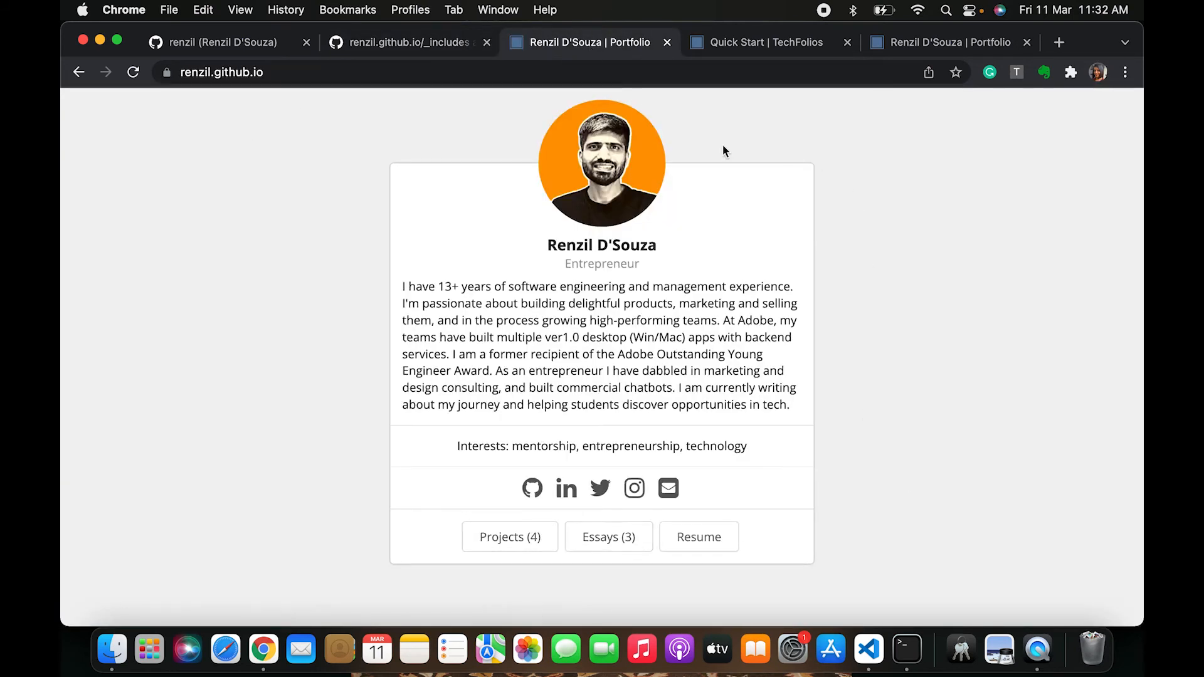
click(414, 42)
scroll(301, 439, down, 5)
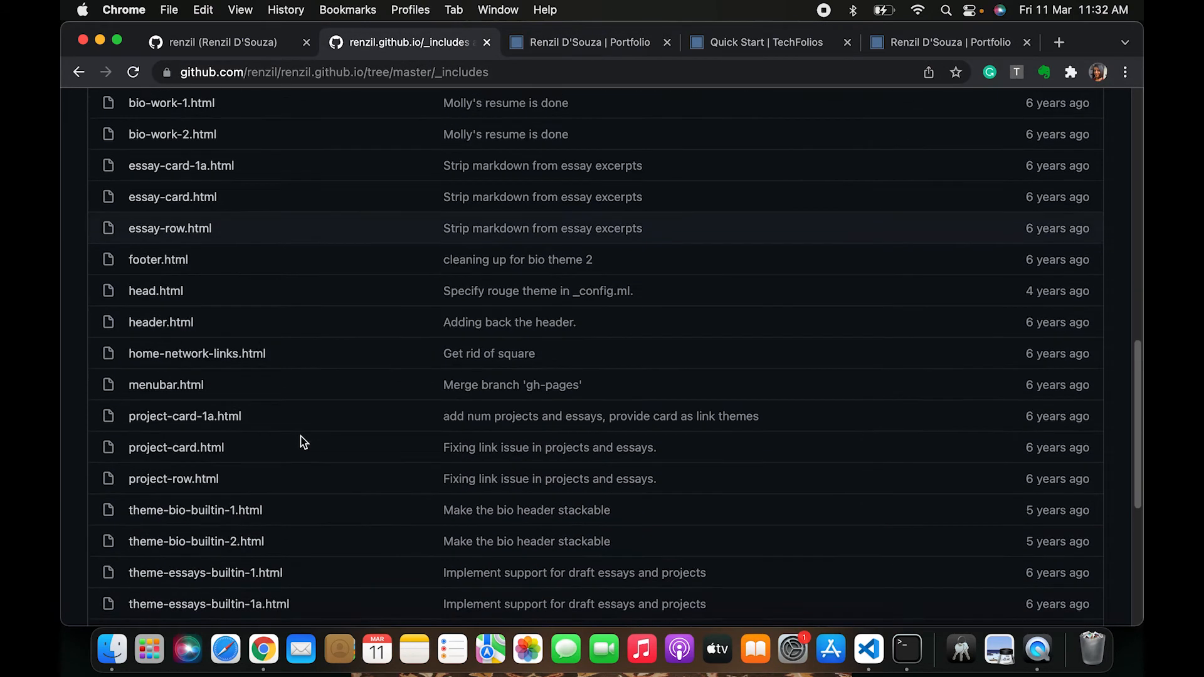
scroll(304, 442, down, 3)
scroll(304, 443, down, 5)
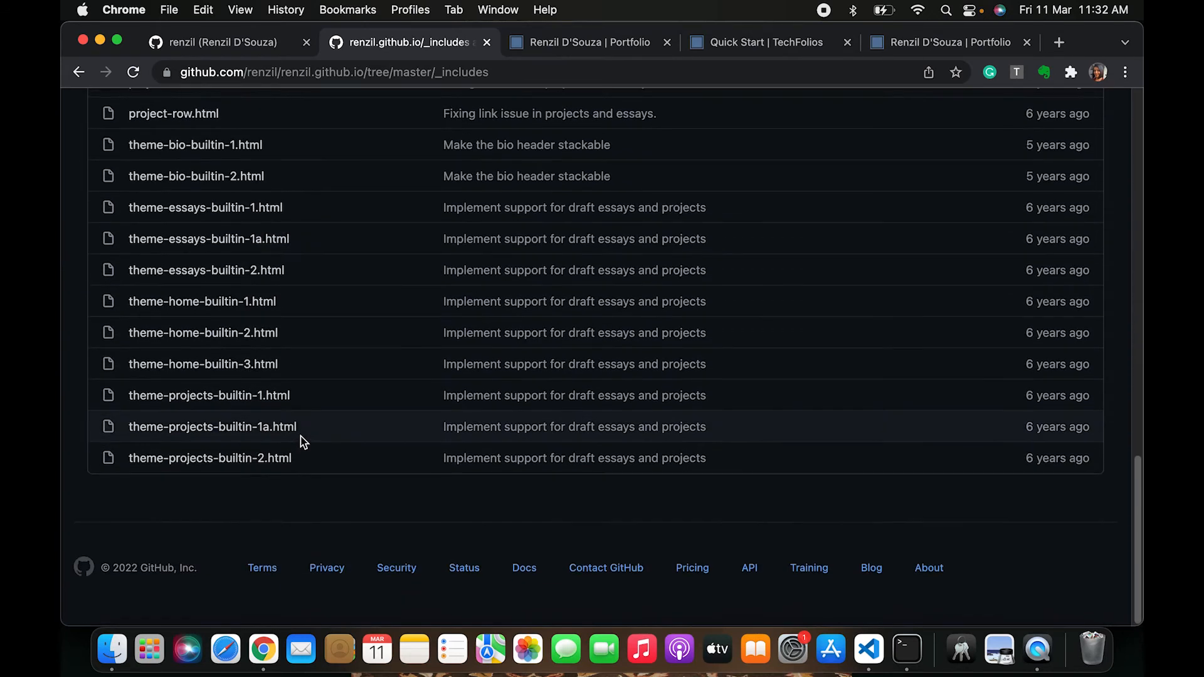
scroll(304, 442, up, 3)
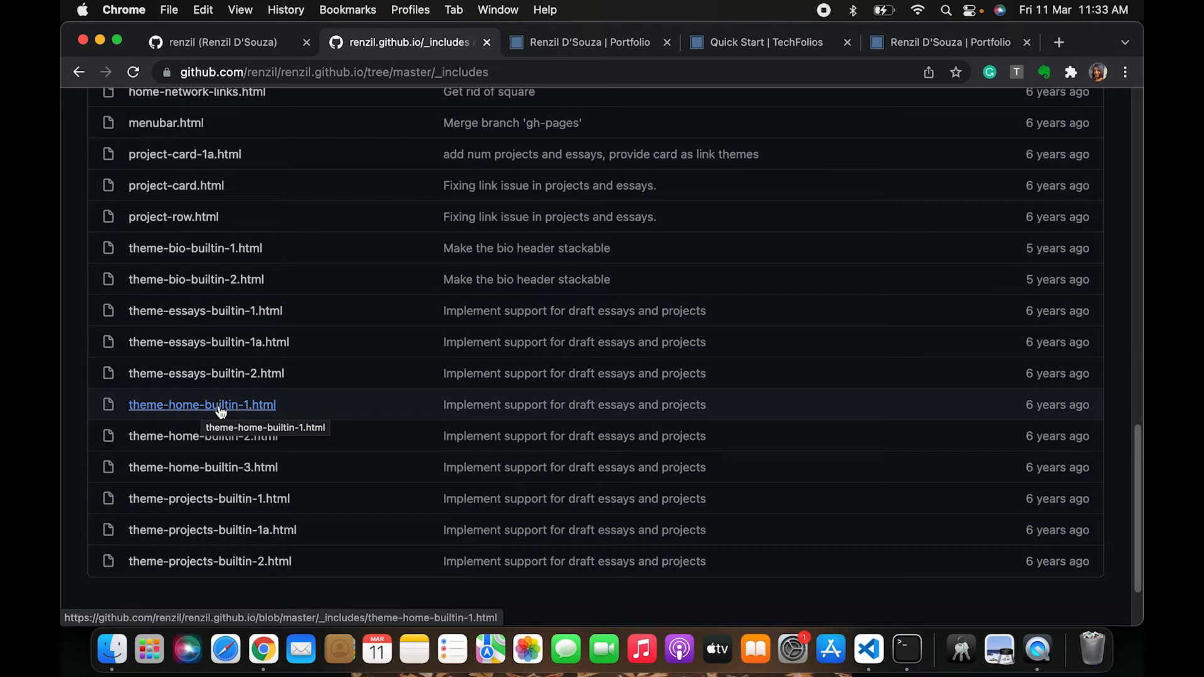
Open theme-home-builtin-1.html and read through its home page template code
click(192, 408)
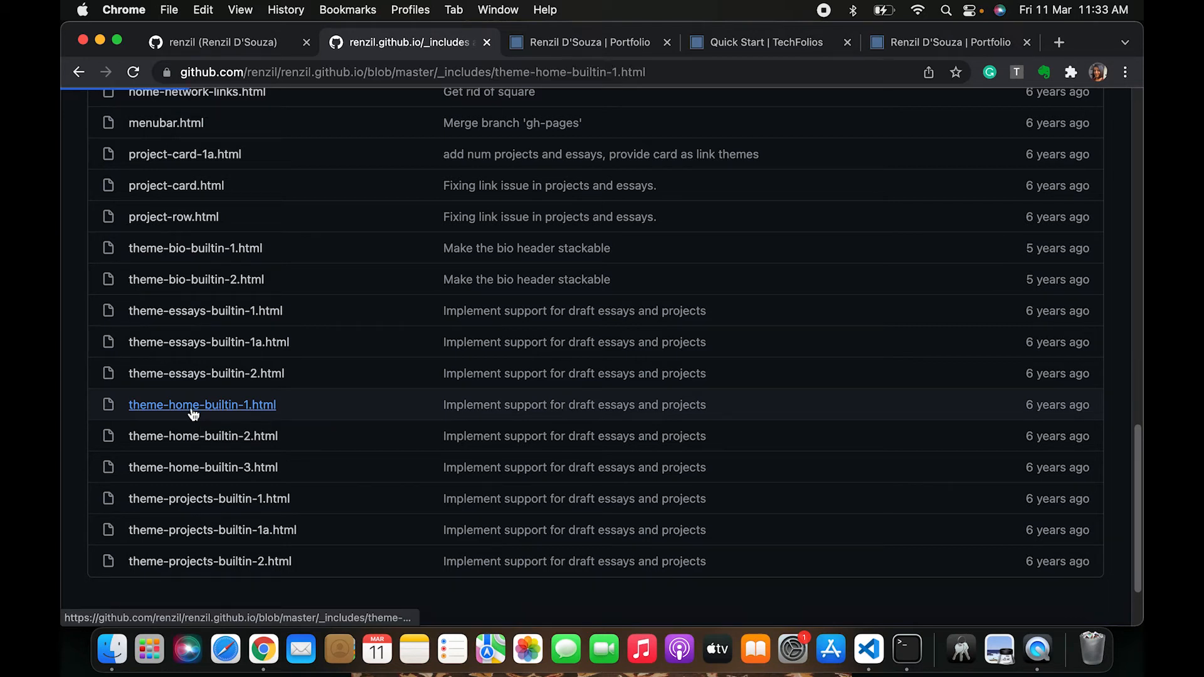
scroll(338, 563, down, 5)
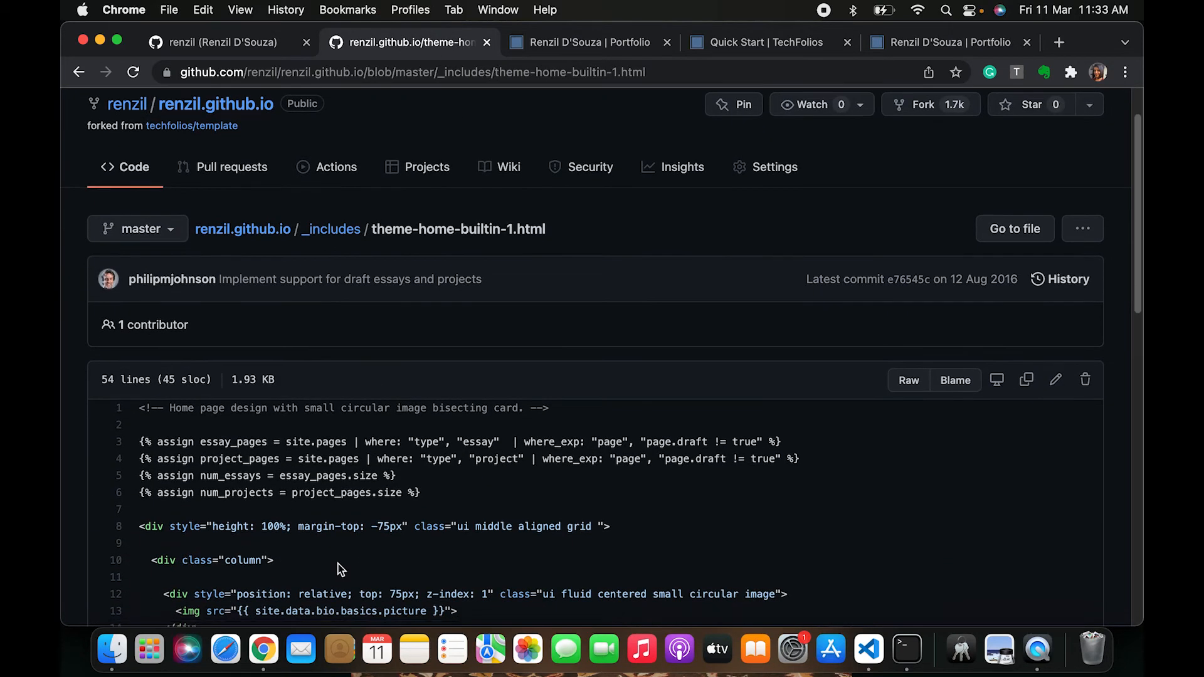
scroll(339, 564, down, 7)
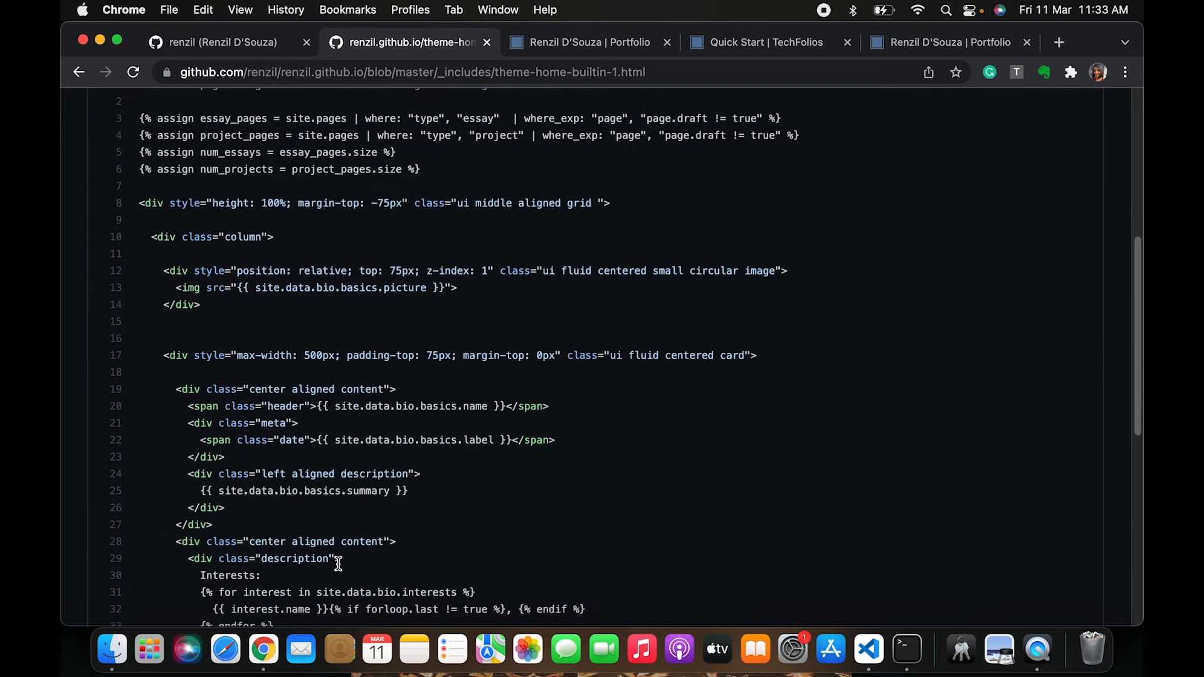
scroll(339, 563, up, 6)
scroll(337, 570, up, 2)
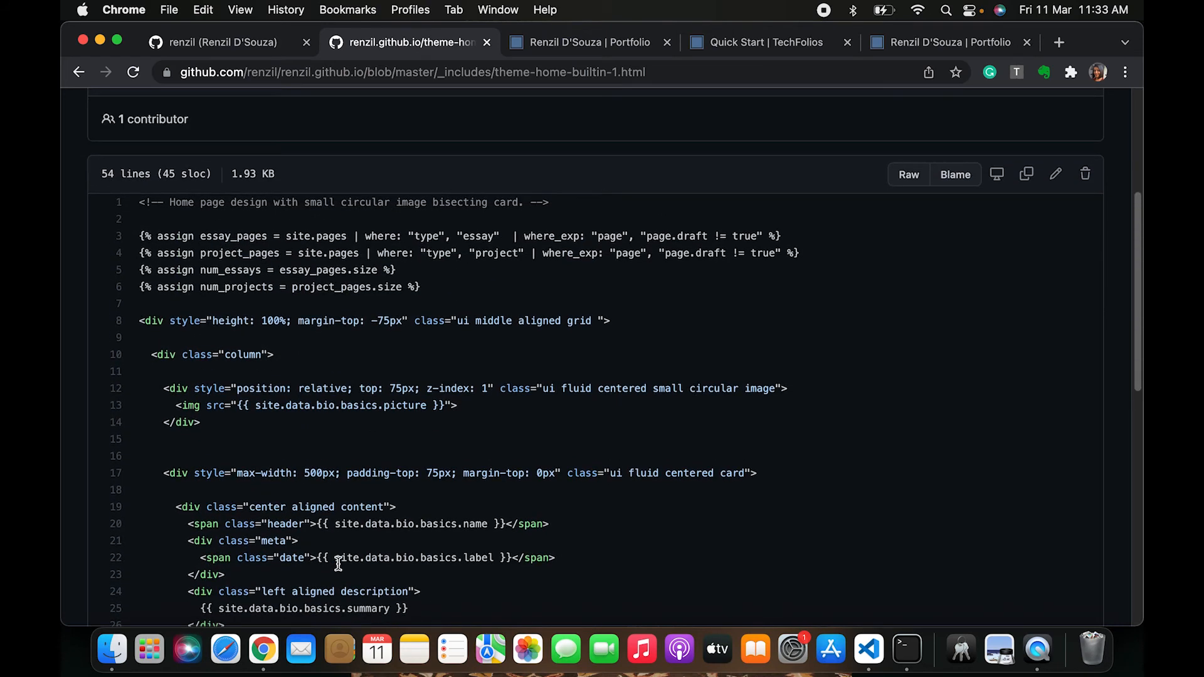
scroll(230, 394, down, 6)
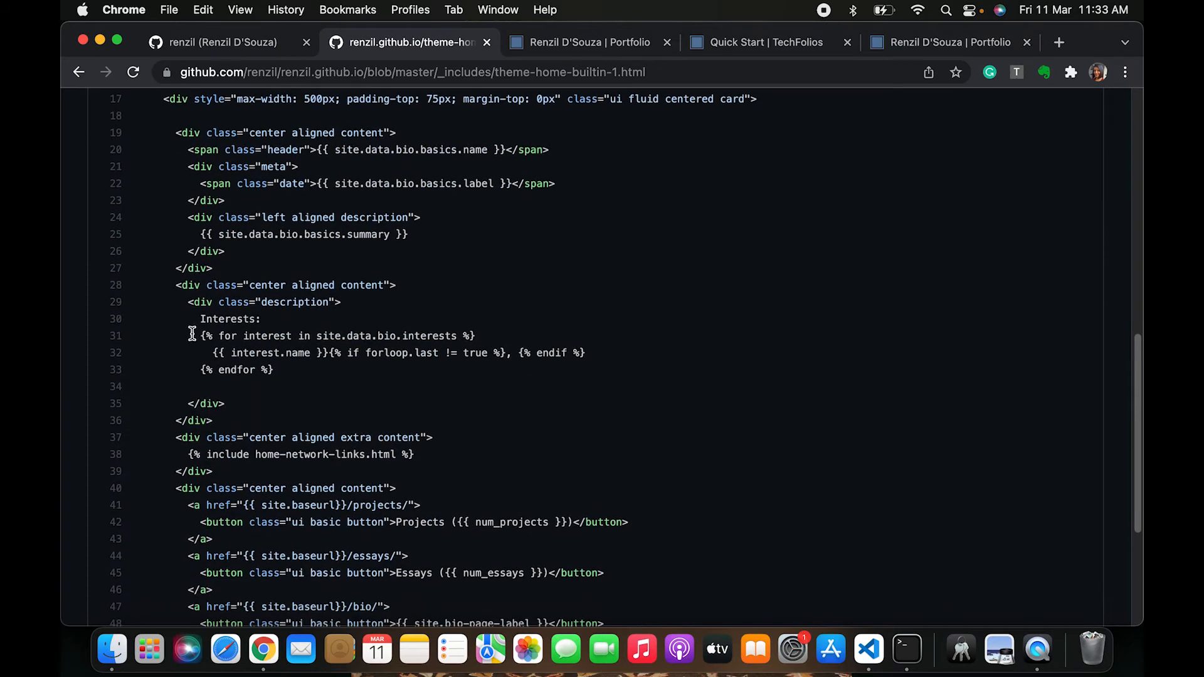
Examine the interests loop code in the home page template
drag(192, 334, 284, 373)
click(290, 370)
drag(195, 372, 320, 376)
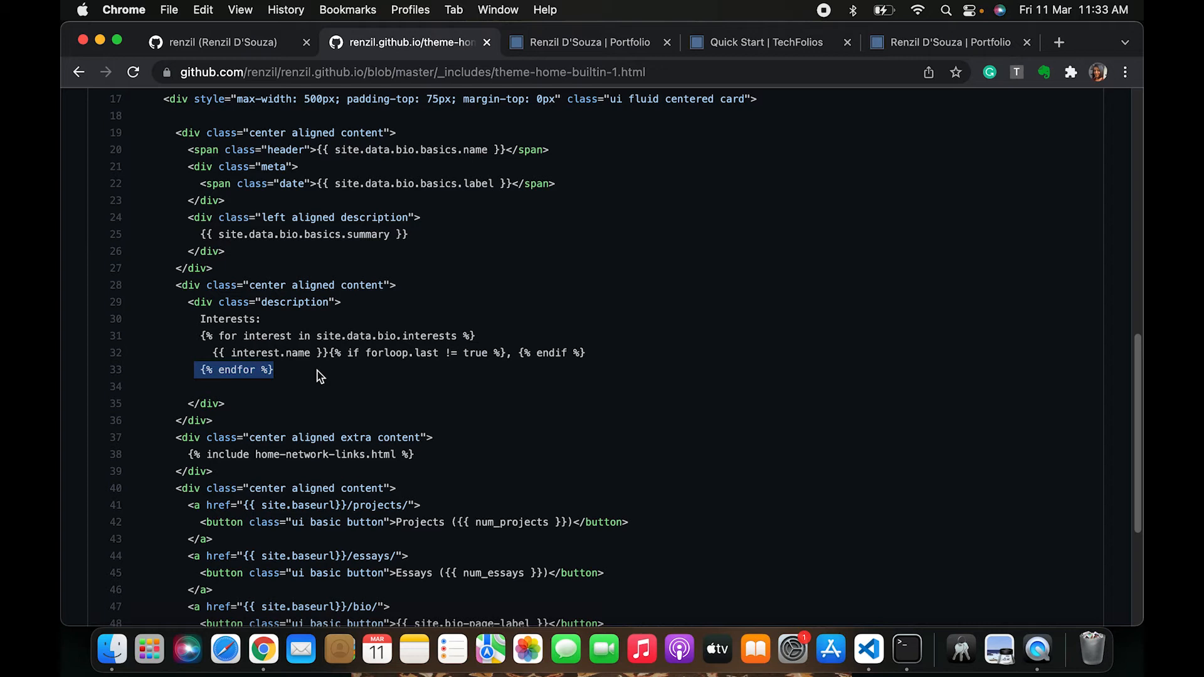
click(318, 371)
drag(259, 339, 338, 384)
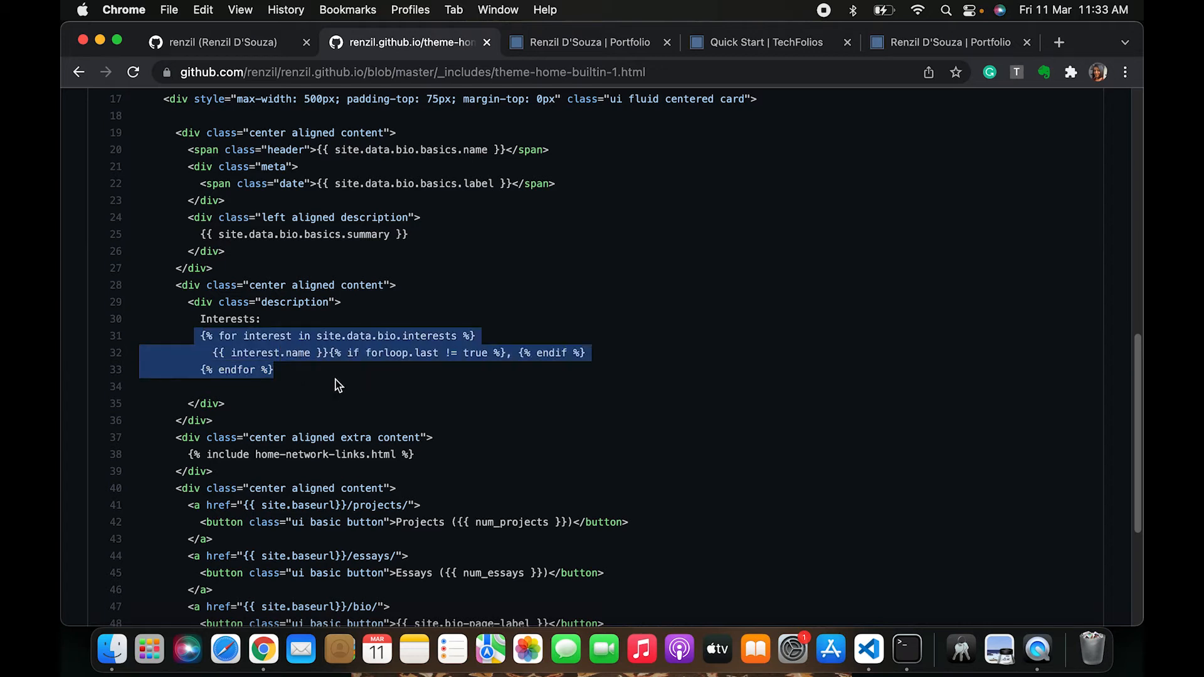
drag(195, 337, 385, 382)
click(376, 382)
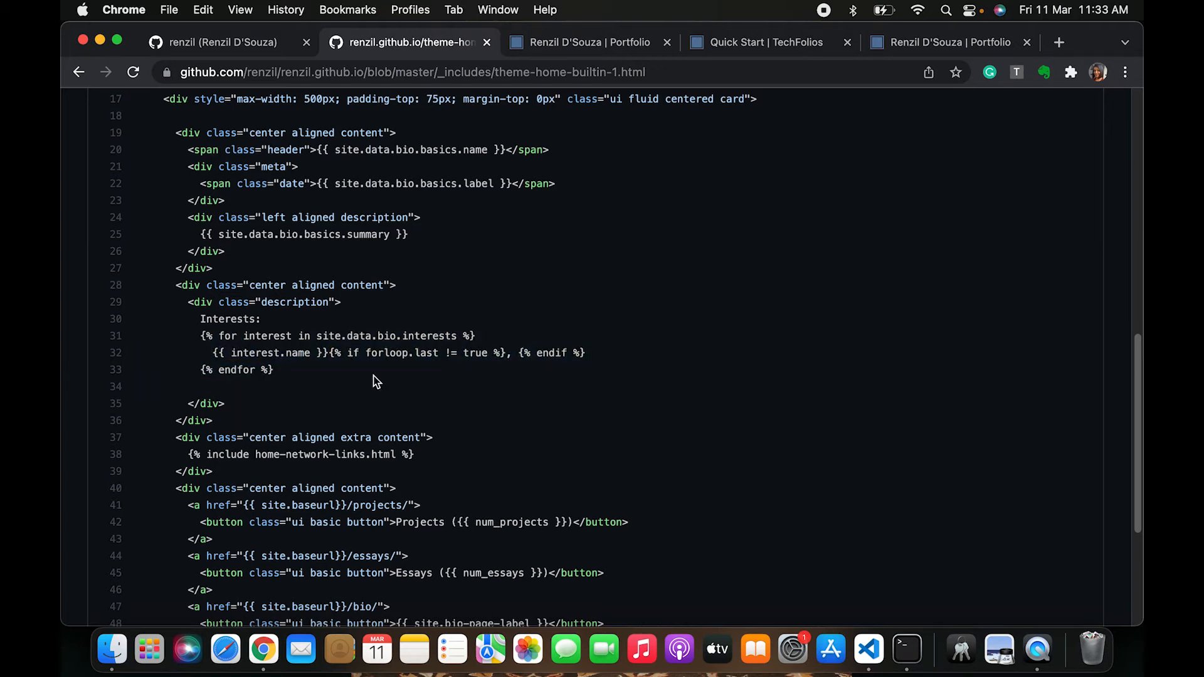
drag(202, 342, 288, 341)
scroll(288, 352, up, 2)
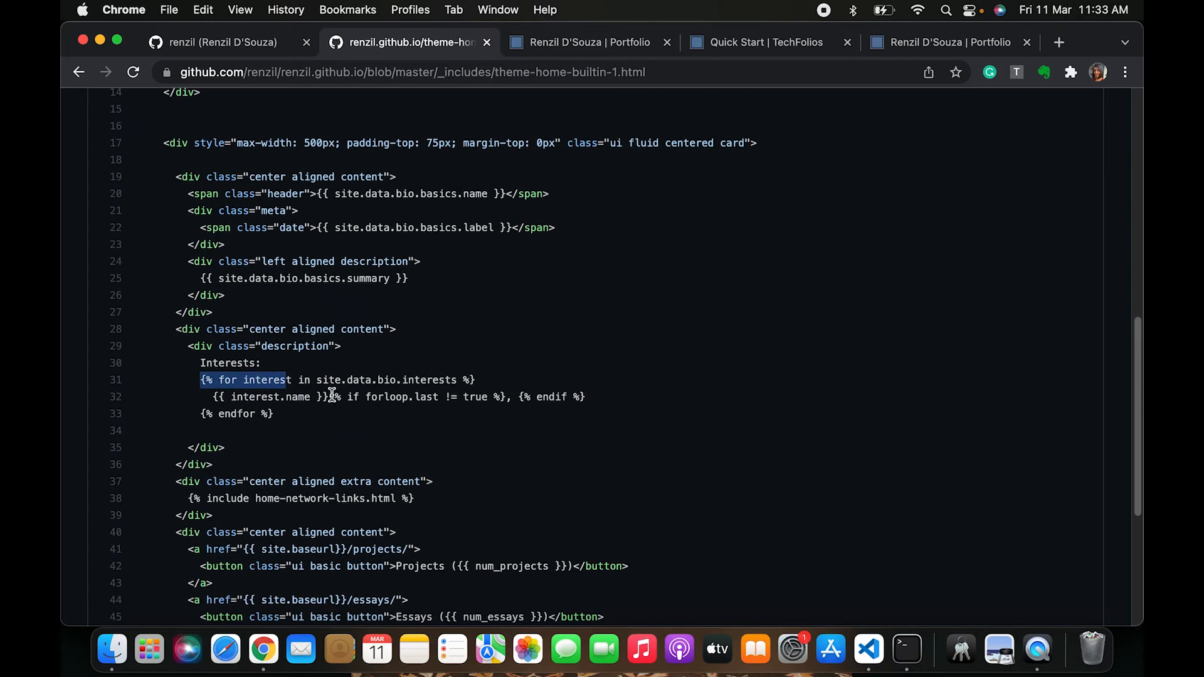
drag(332, 393, 591, 402)
scroll(589, 405, up, 10)
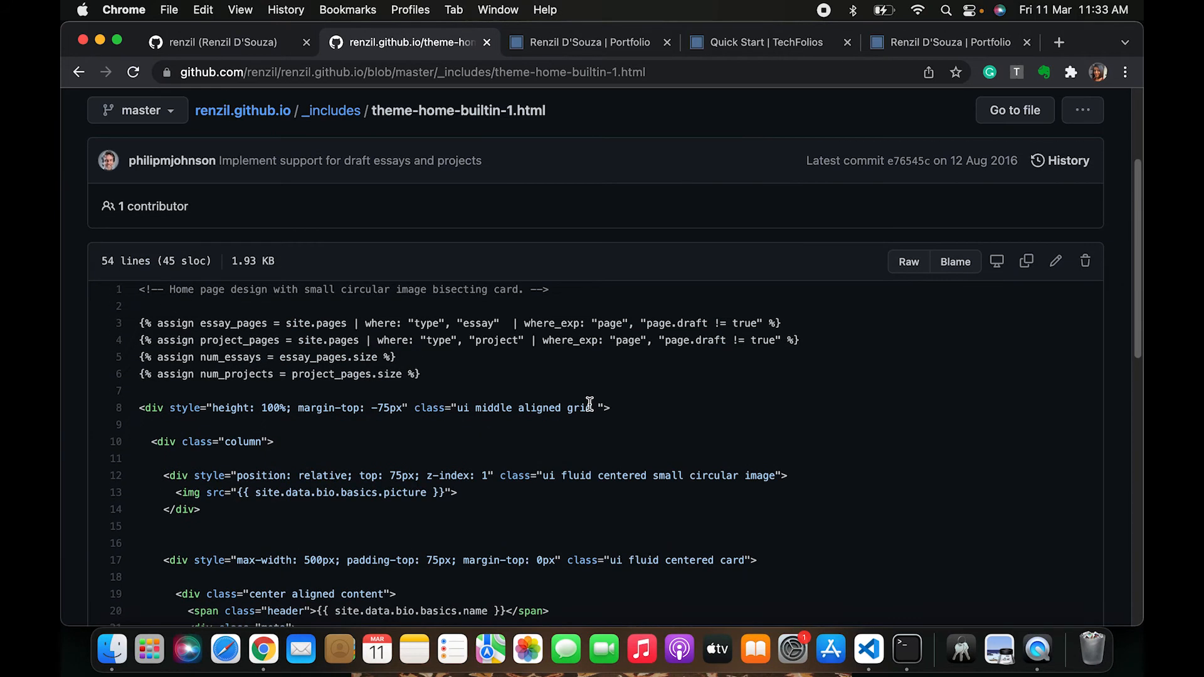
Examine the essay and project count assignments at the top of the template and the rest of the file
drag(424, 380, 120, 323)
click(401, 401)
scroll(447, 381, down, 5)
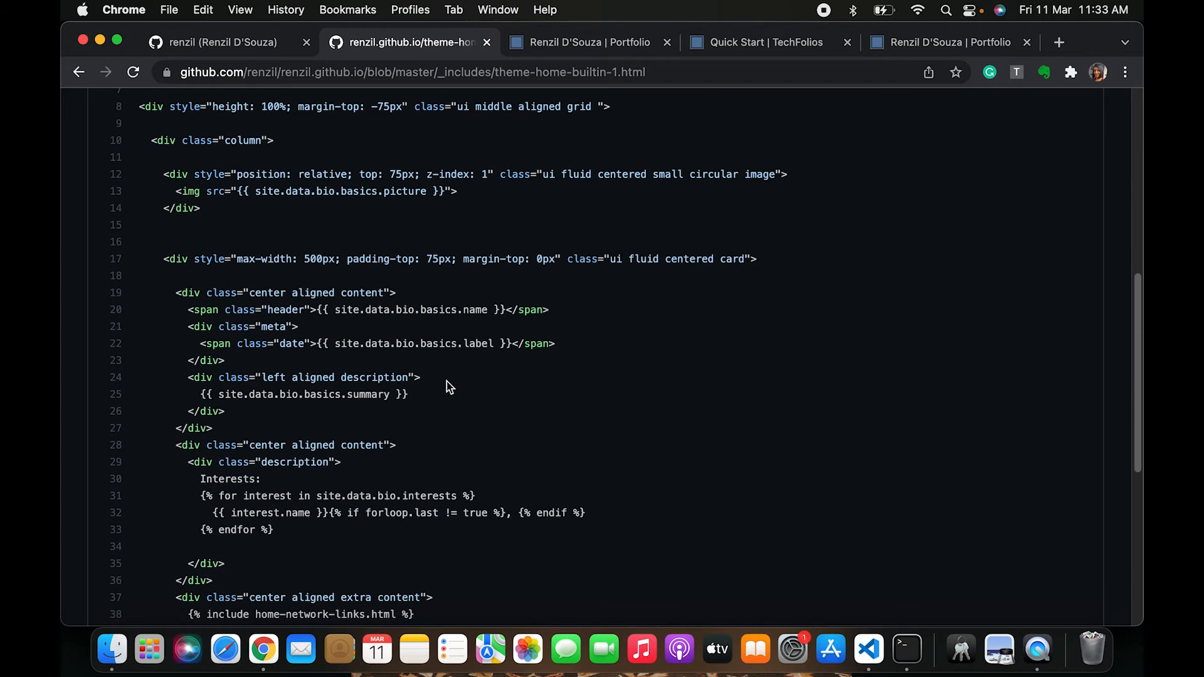
scroll(447, 382, up, 4)
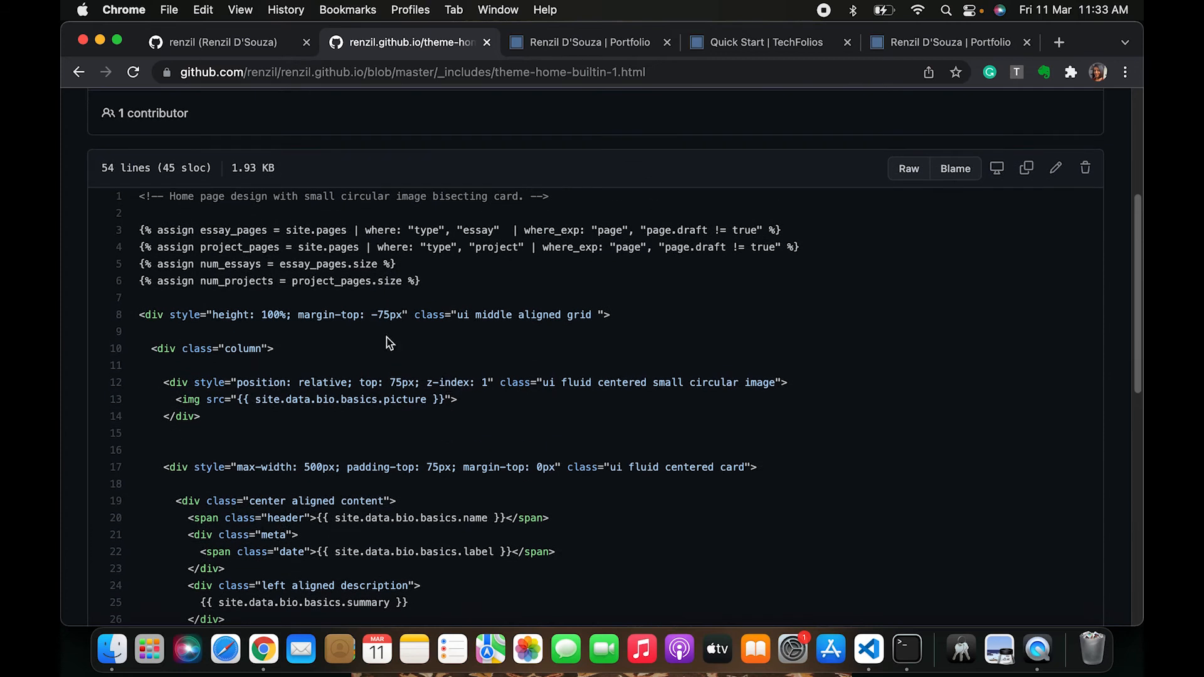
drag(195, 266, 416, 247)
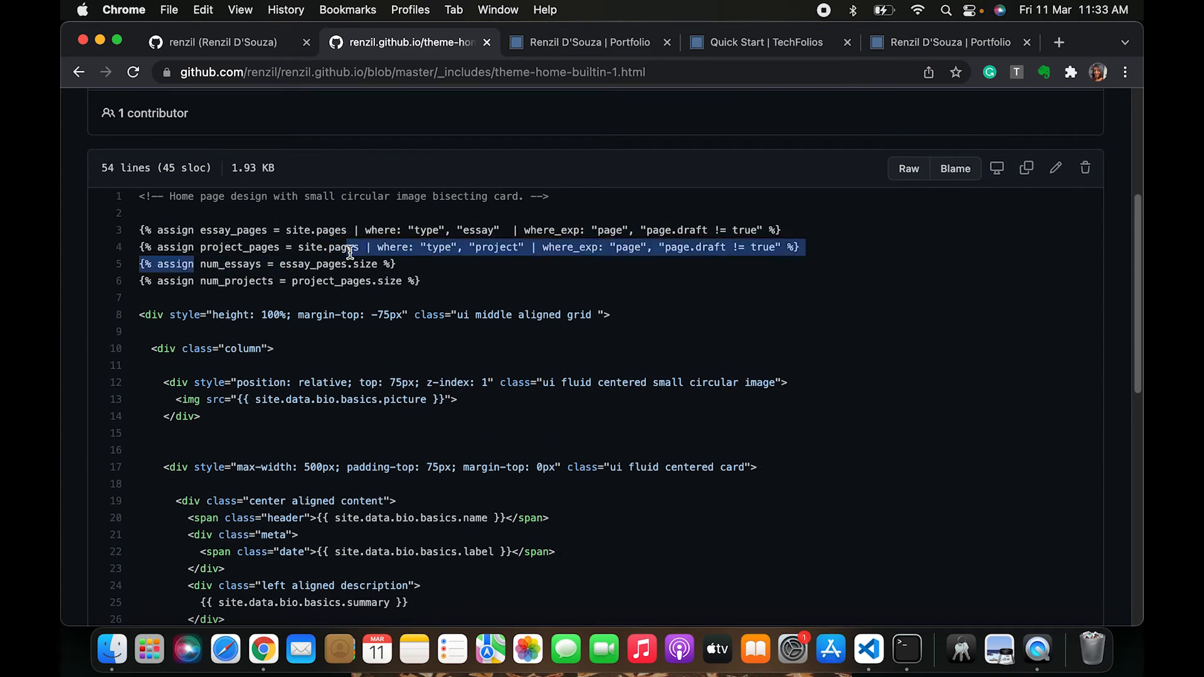
triple_click(247, 264)
scroll(274, 382, down, 1)
scroll(274, 381, down, 9)
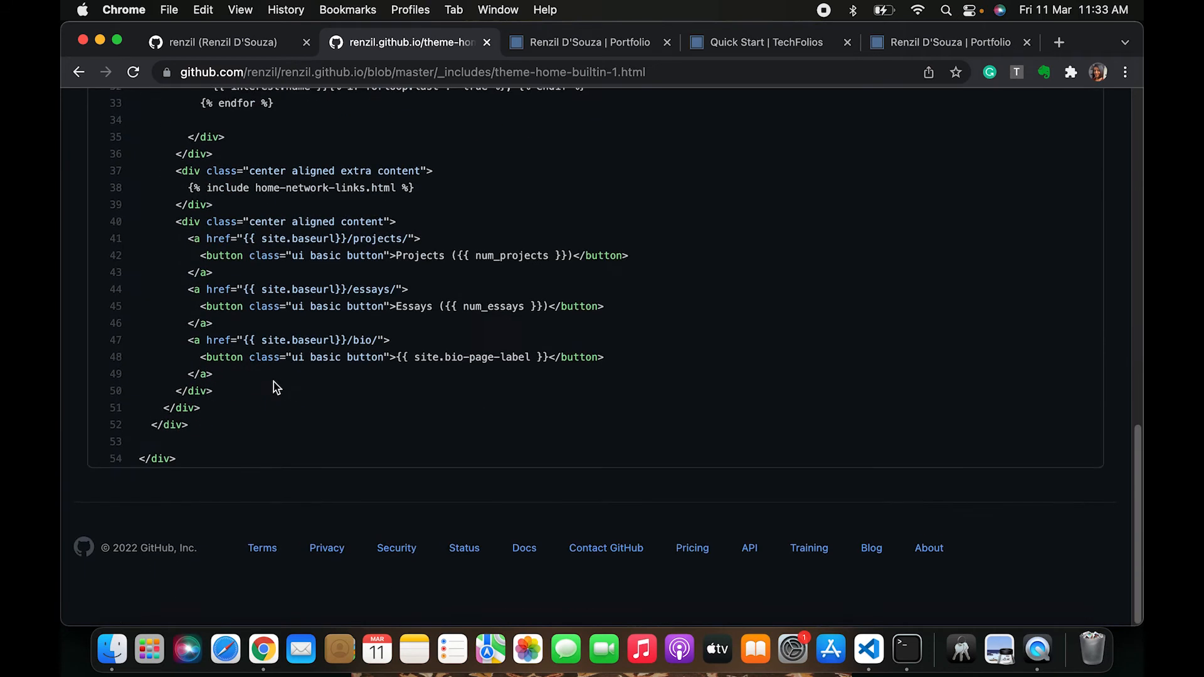
scroll(345, 395, up, 1)
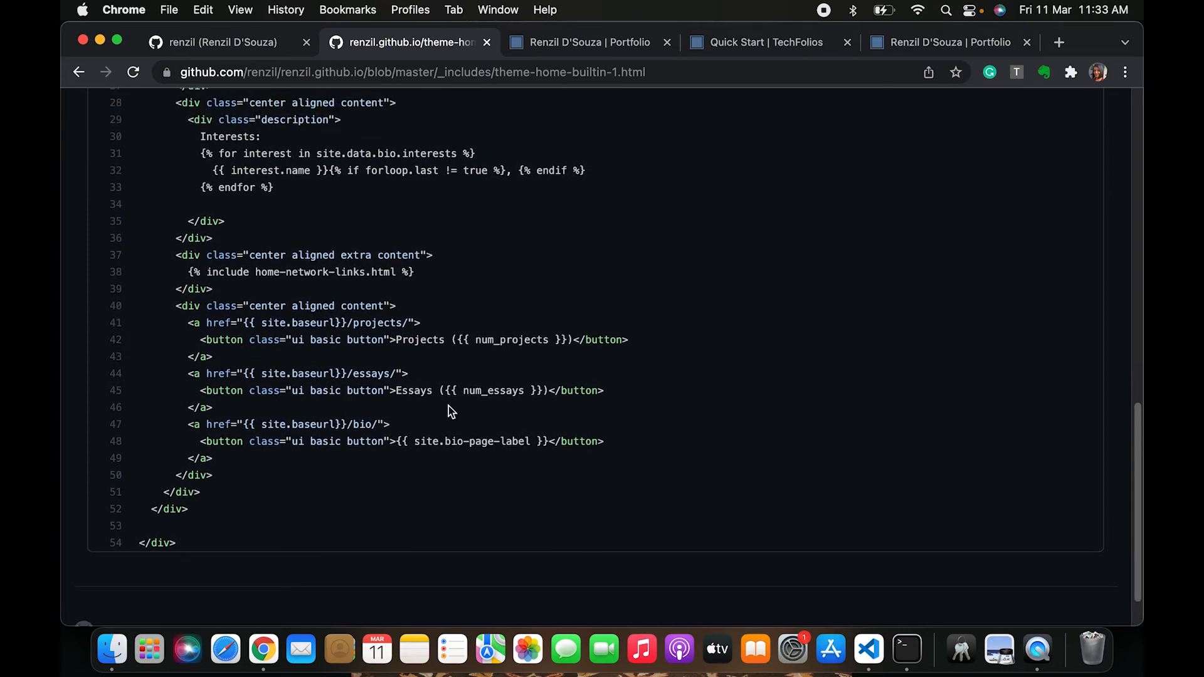
scroll(348, 381, up, 12)
scroll(330, 424, down, 9)
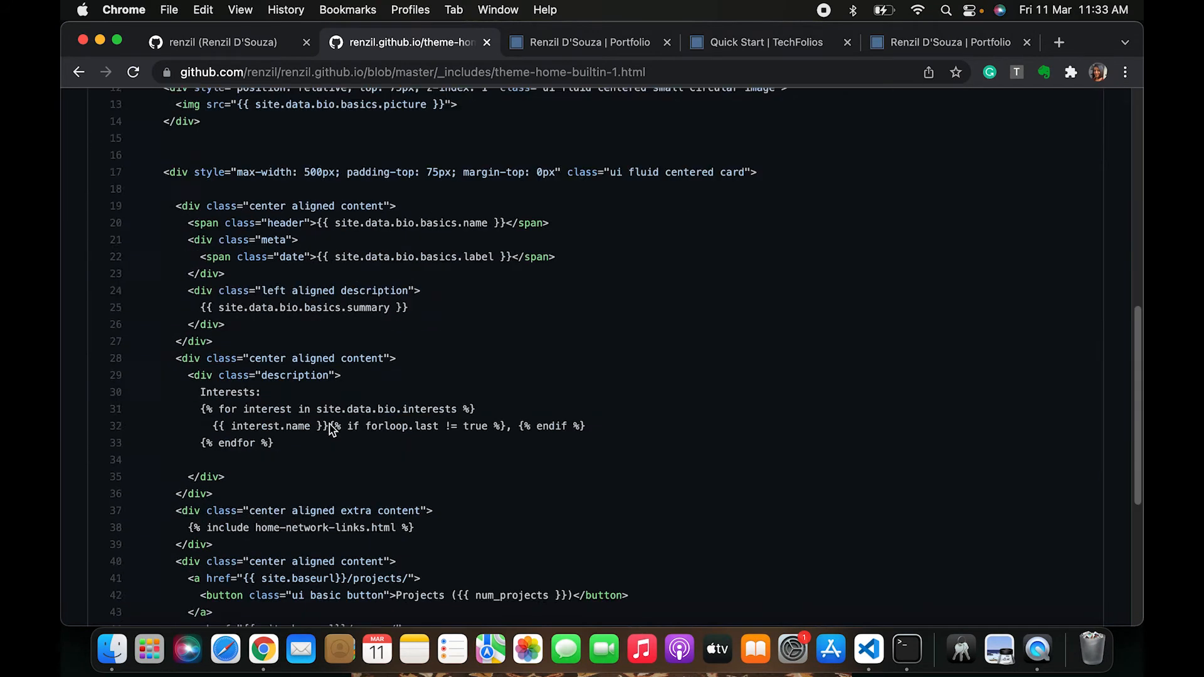
Compare the Essays button code in the template with the Essays button on the live home page
click(608, 42)
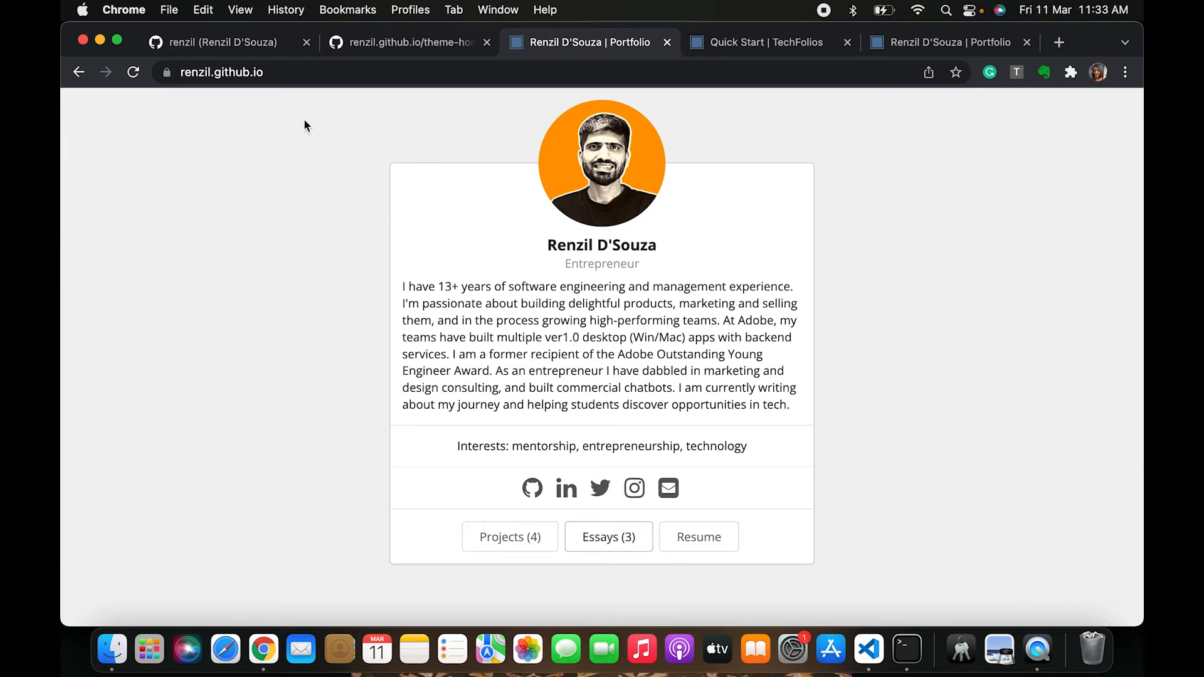
click(384, 42)
scroll(382, 546, down, 1)
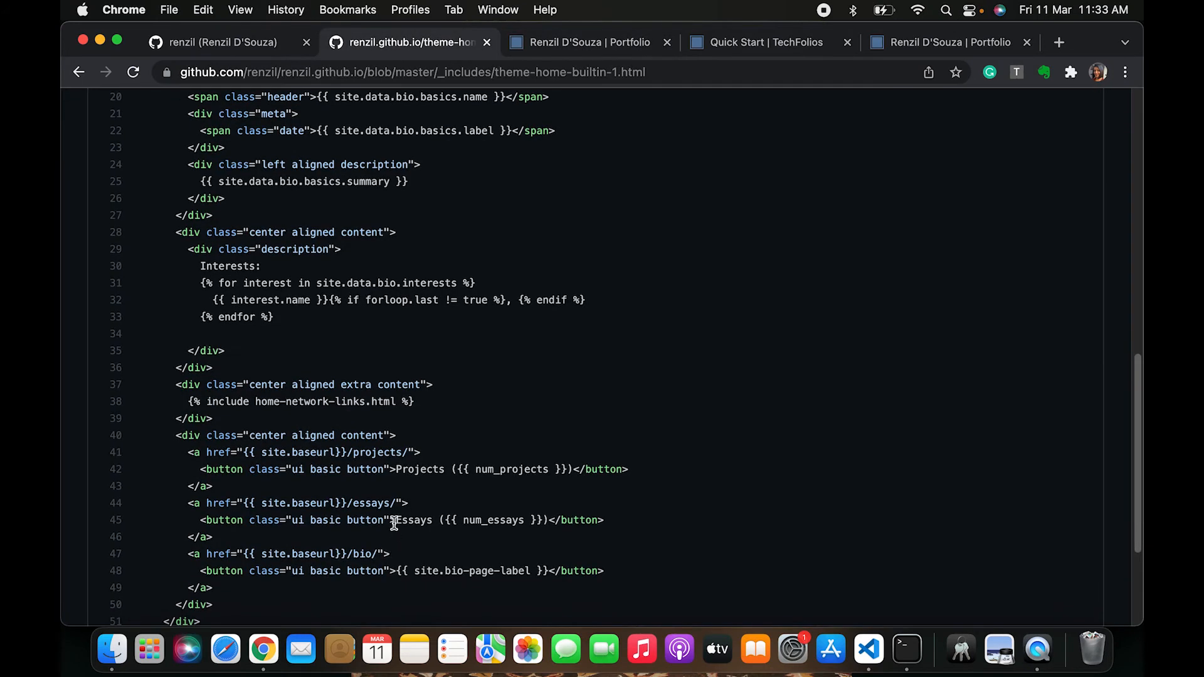
drag(394, 524, 546, 524)
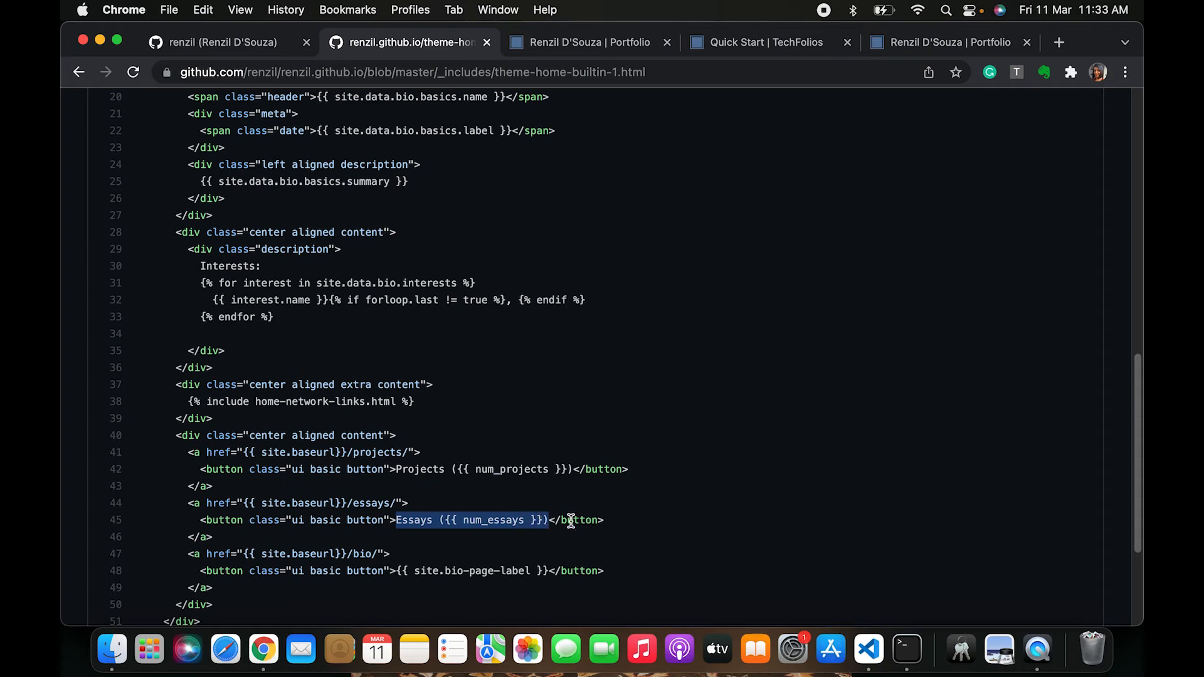
drag(151, 489, 279, 545)
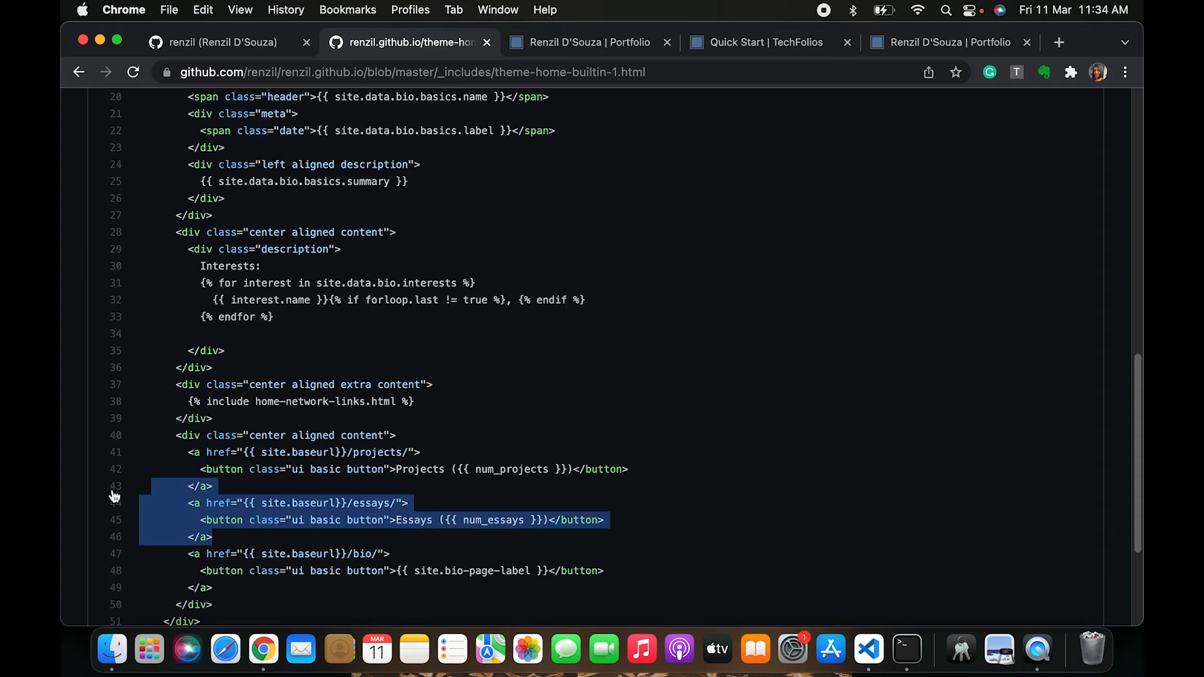
click(163, 520)
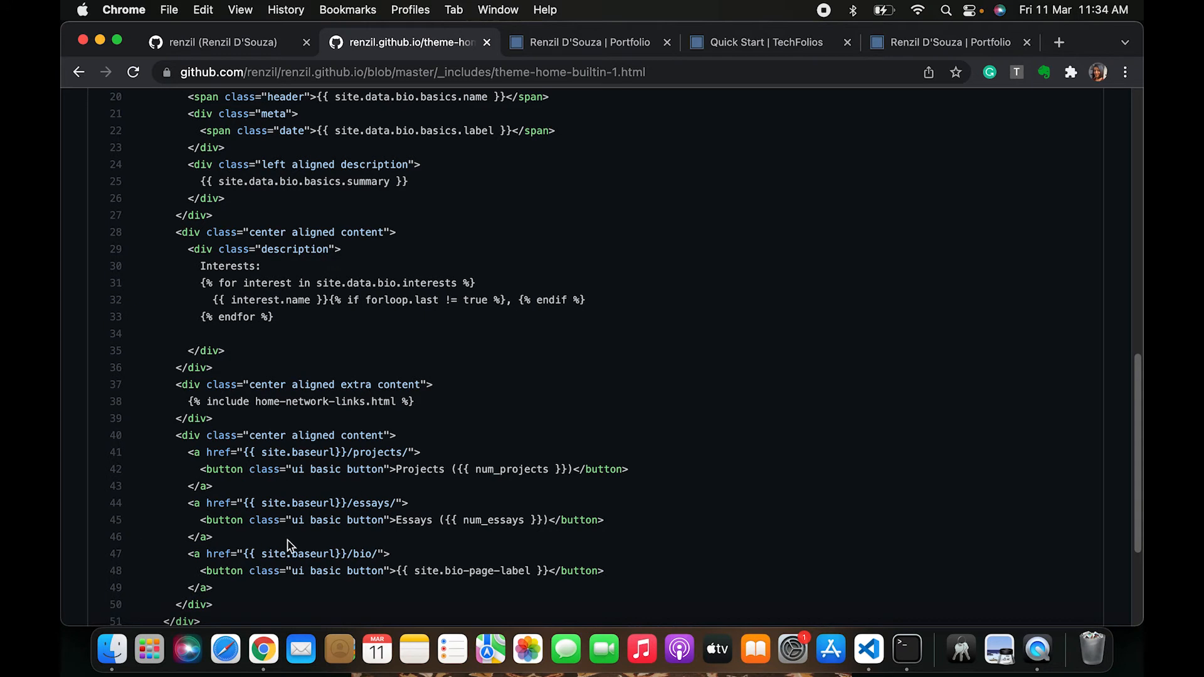
scroll(505, 154, down, 3)
click(577, 46)
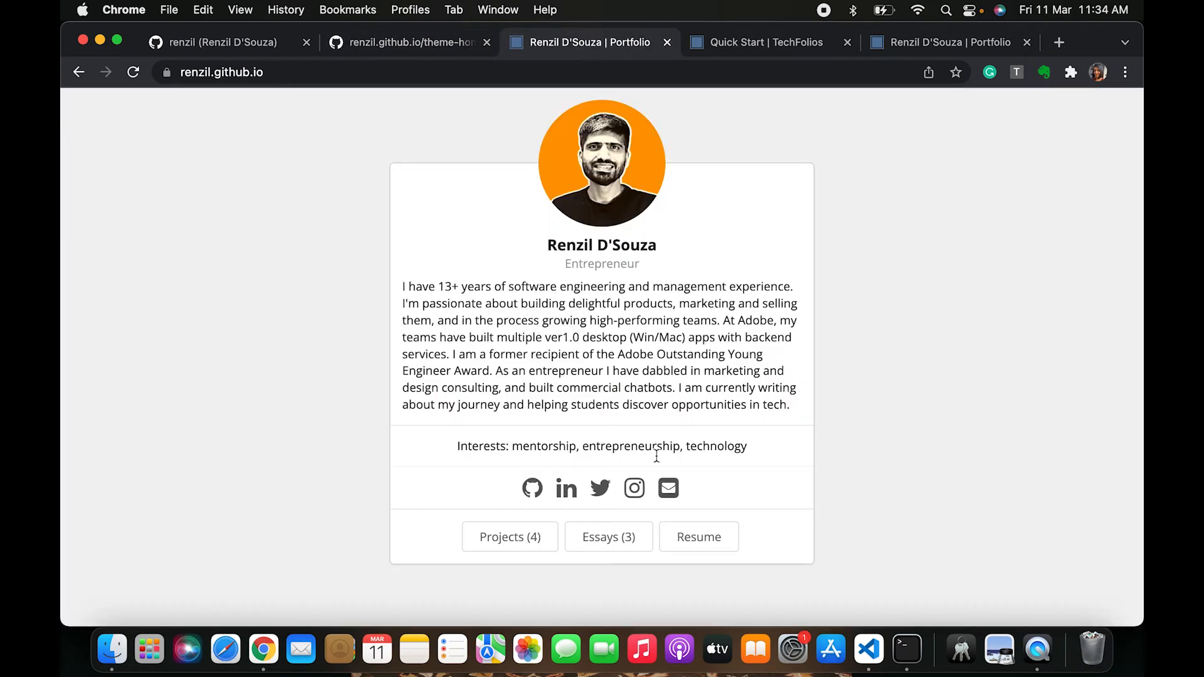
Trace how the num_essays variable used by the Essays button is assigned in the template
click(424, 44)
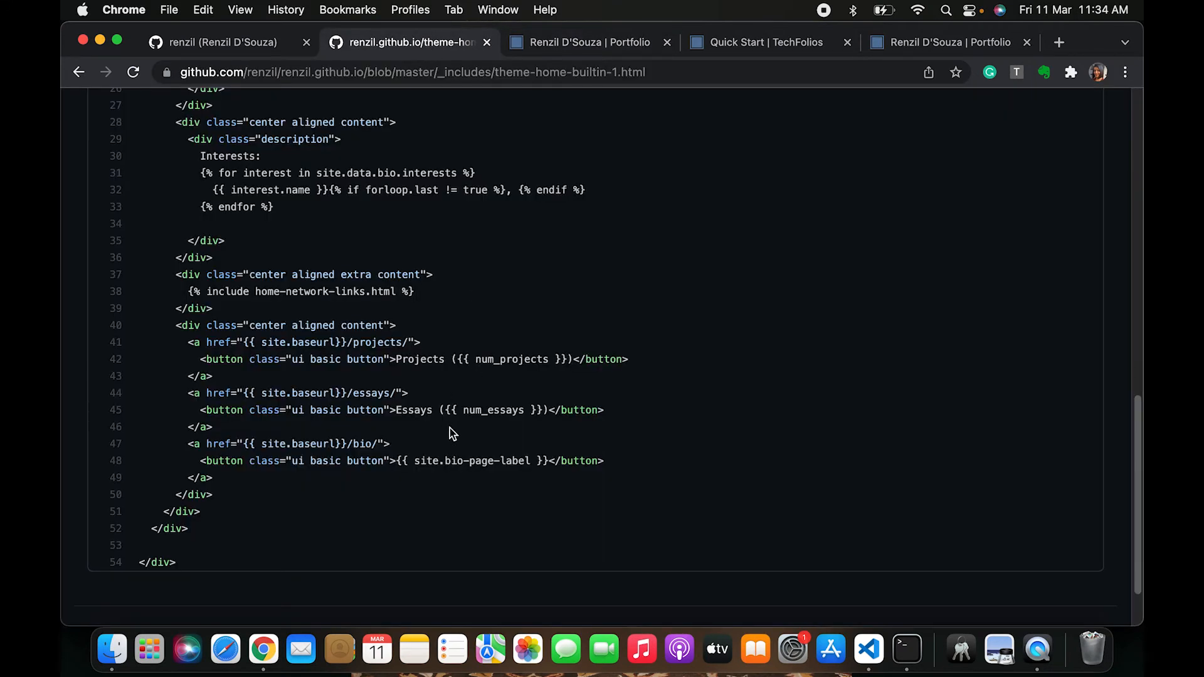
drag(446, 429, 186, 399)
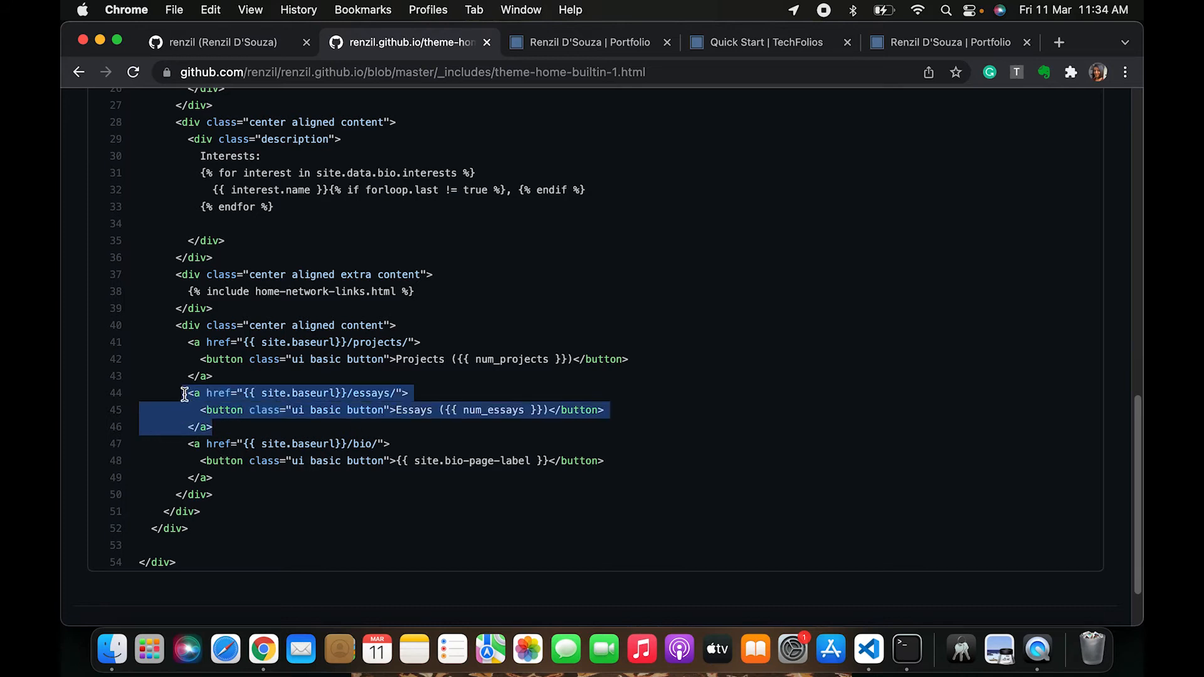
double_click(484, 412)
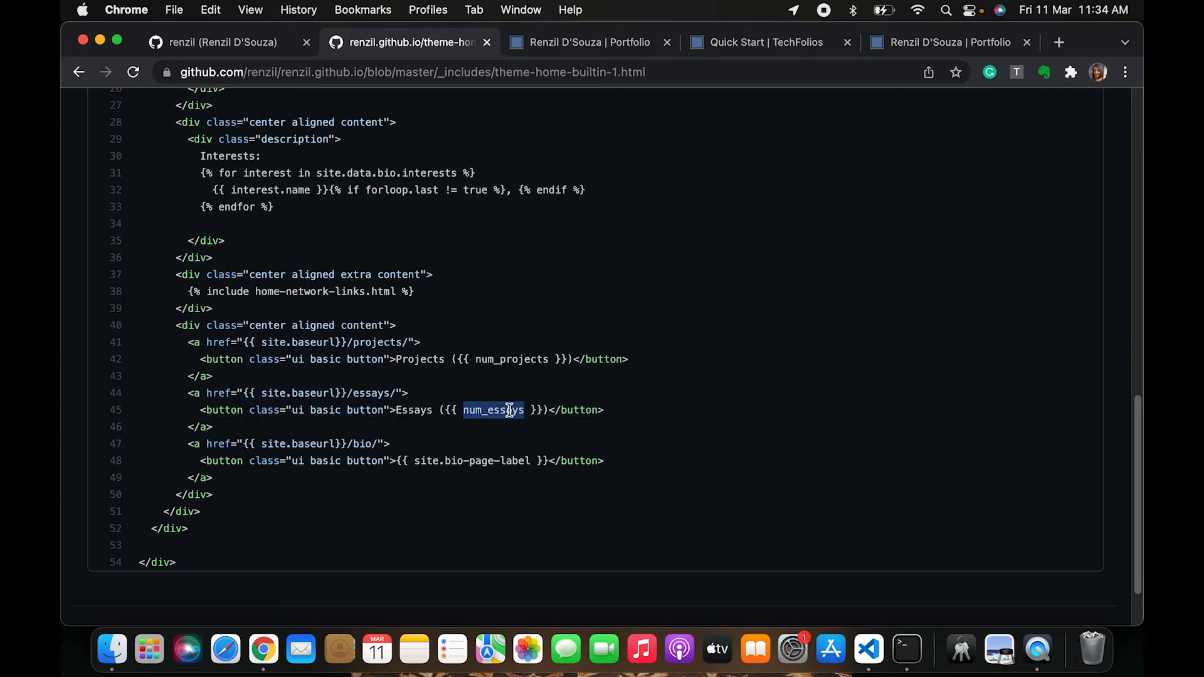
scroll(439, 376, up, 10)
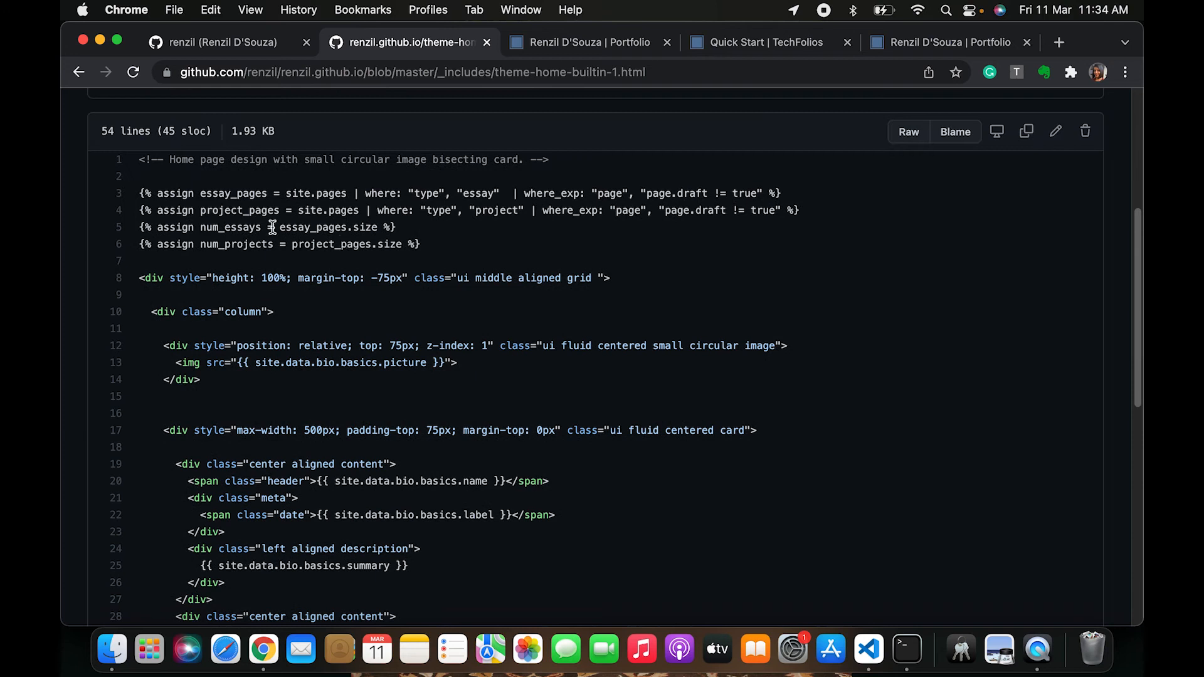
drag(309, 227, 385, 231)
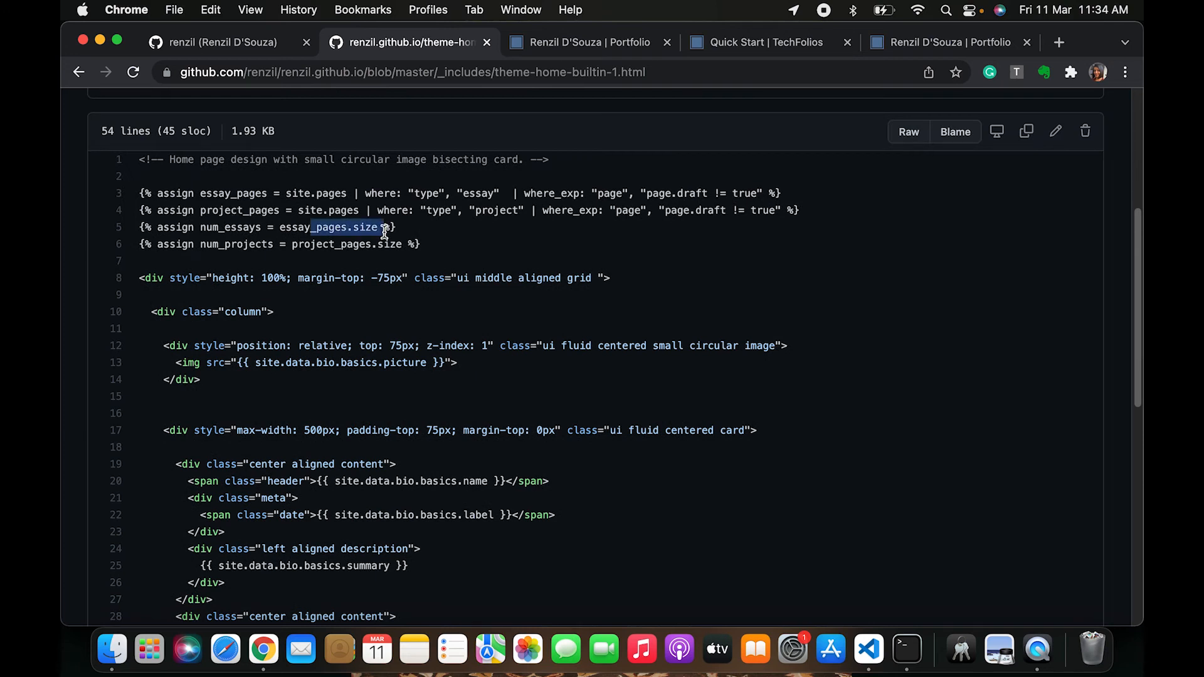
scroll(383, 251, down, 10)
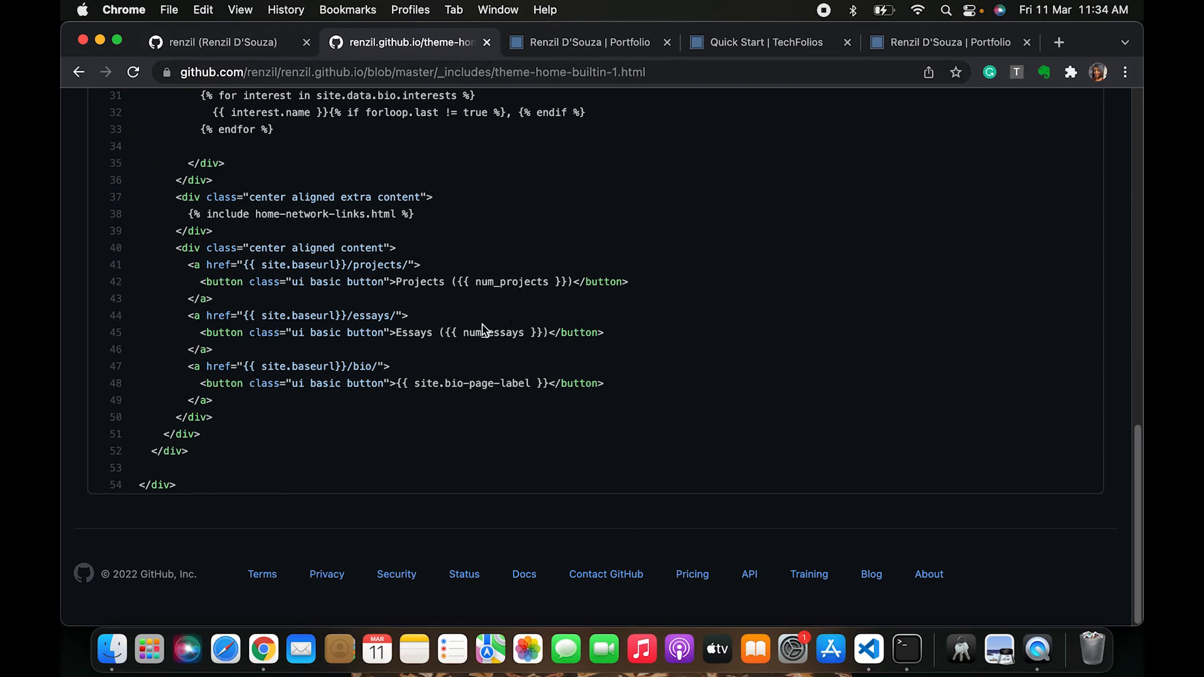
scroll(390, 213, up, 1)
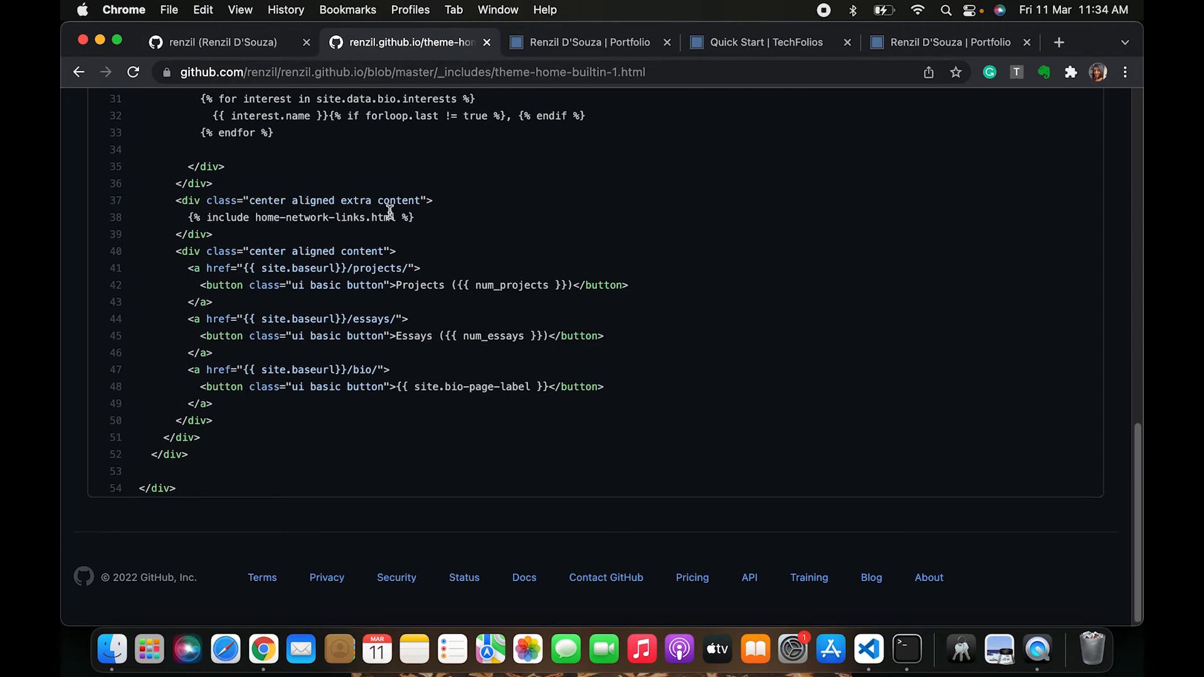
drag(192, 323, 241, 353)
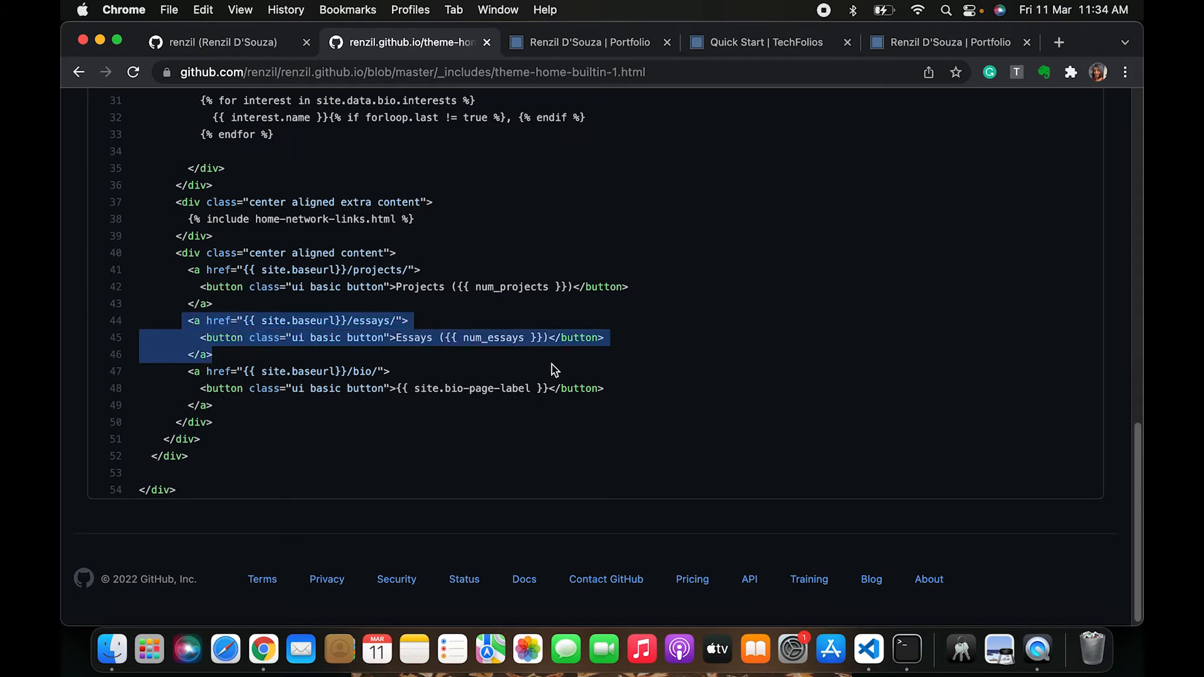
click(433, 335)
double_click(492, 338)
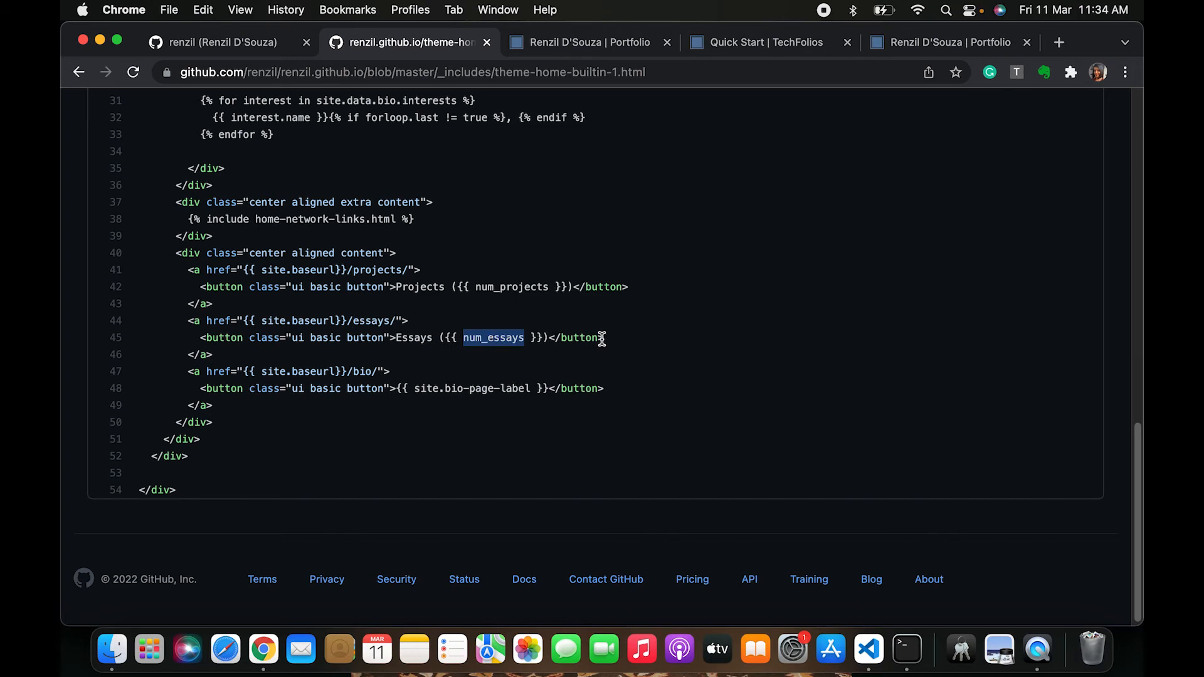
scroll(602, 339, up, 10)
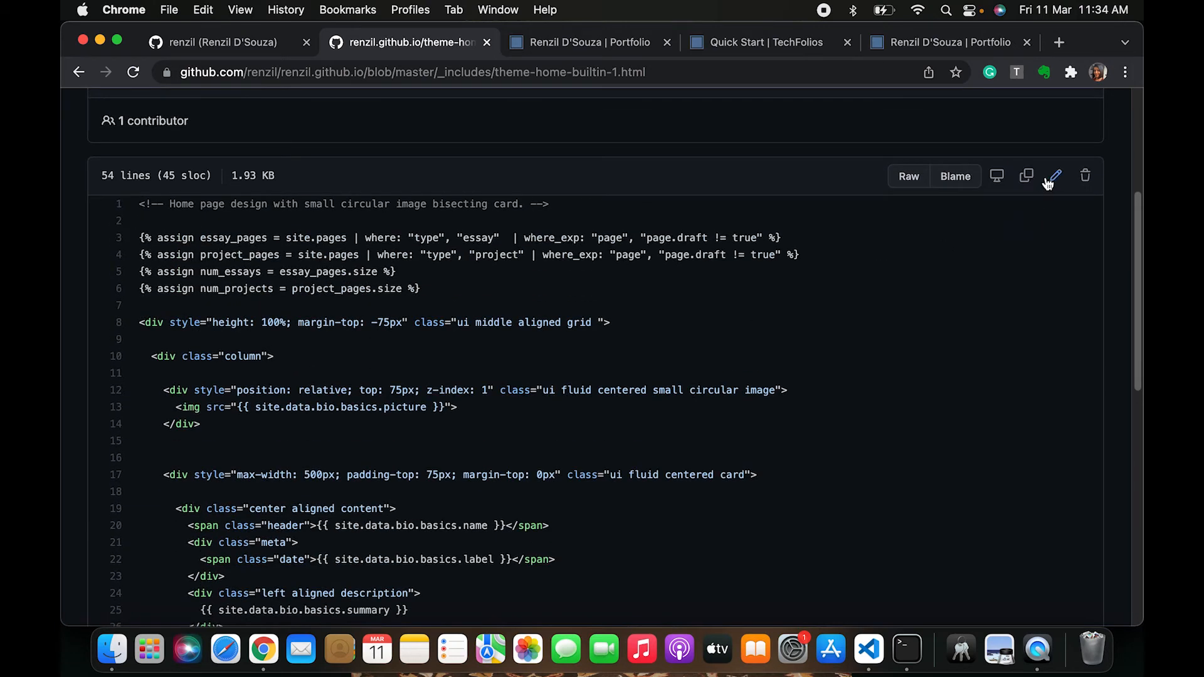
Edit theme-home-builtin-1.html and comment out the Essays button link block with HTML comment markers
click(1054, 234)
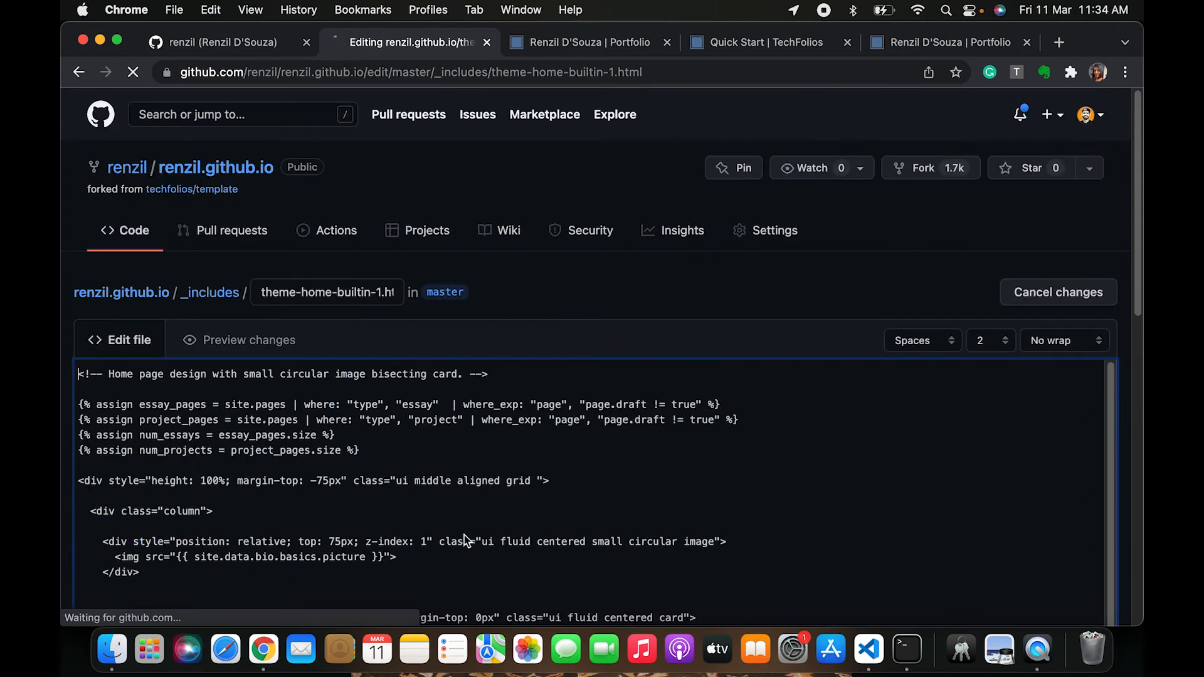
scroll(464, 536, down, 3)
scroll(465, 535, down, 5)
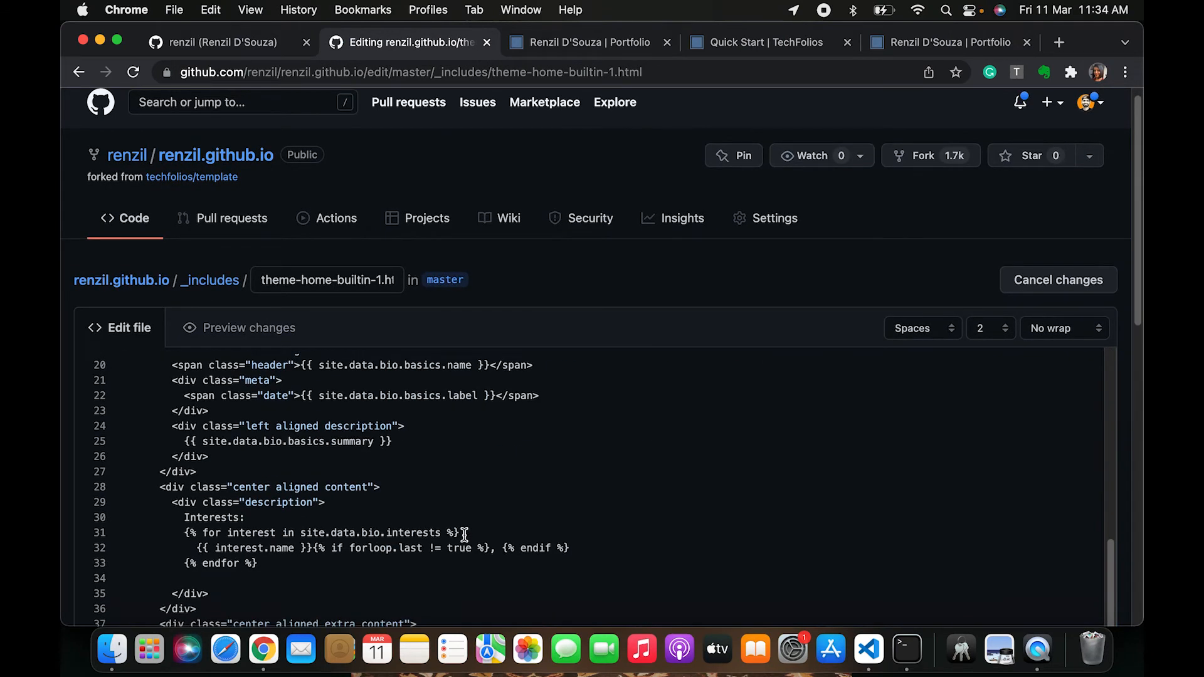
drag(313, 549, 500, 548)
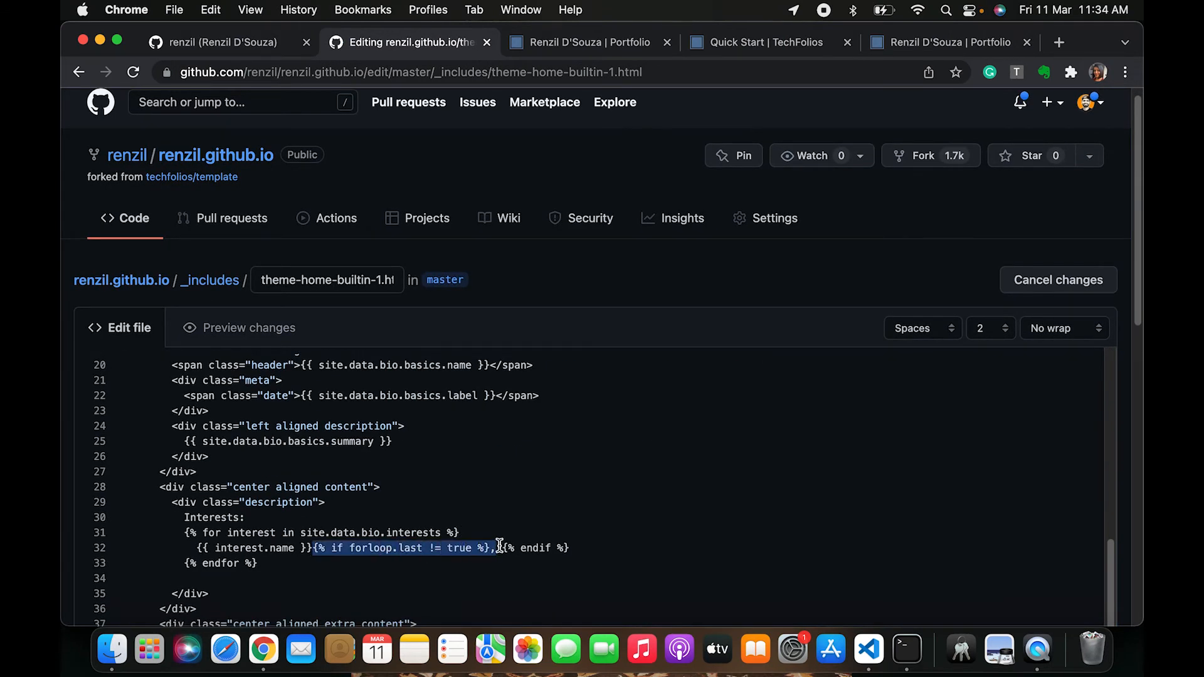
scroll(499, 547, down, 6)
click(236, 434)
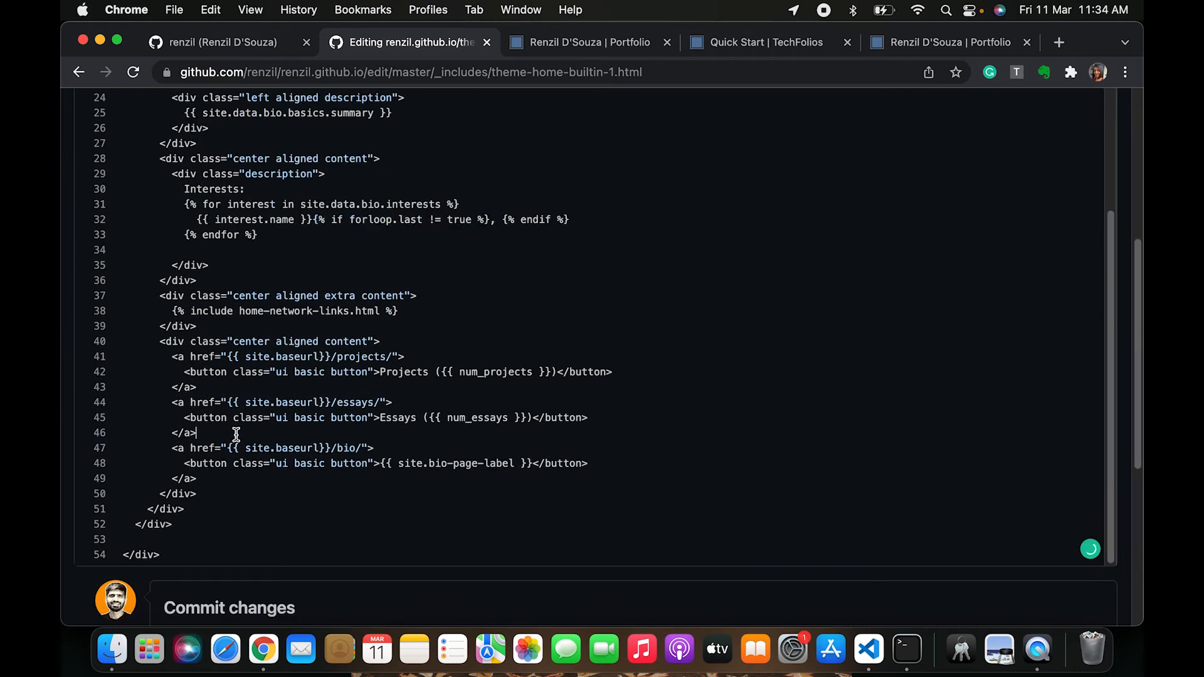
click(167, 405)
drag(168, 405, 215, 433)
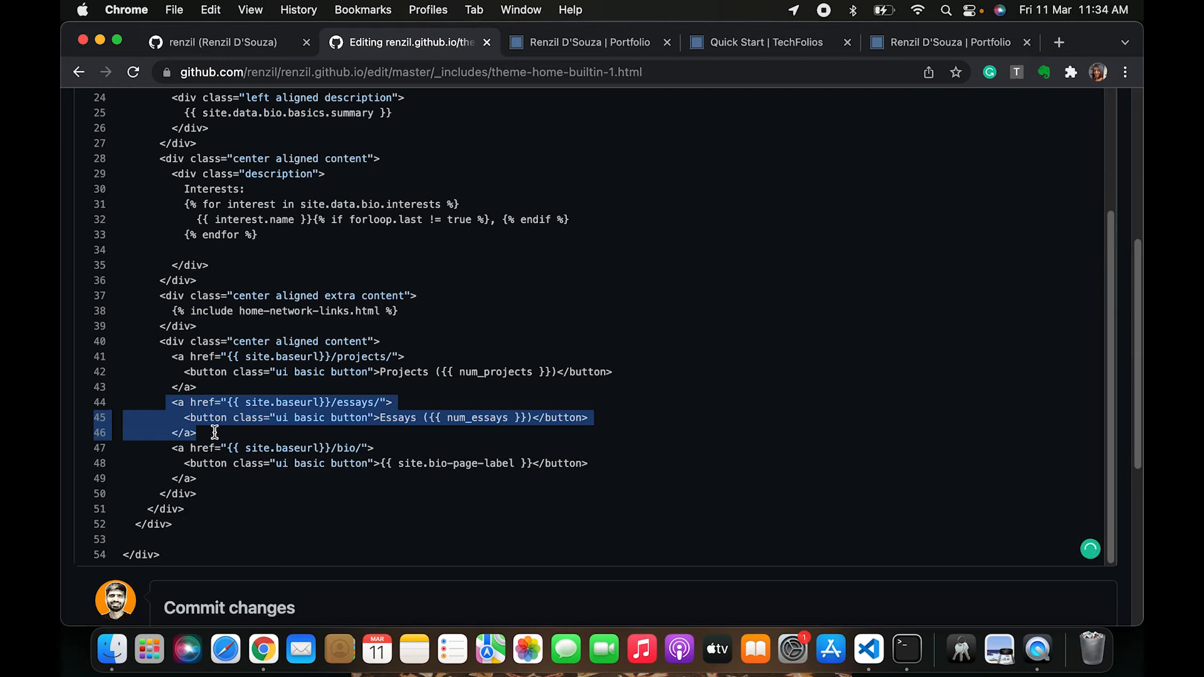
click(249, 395)
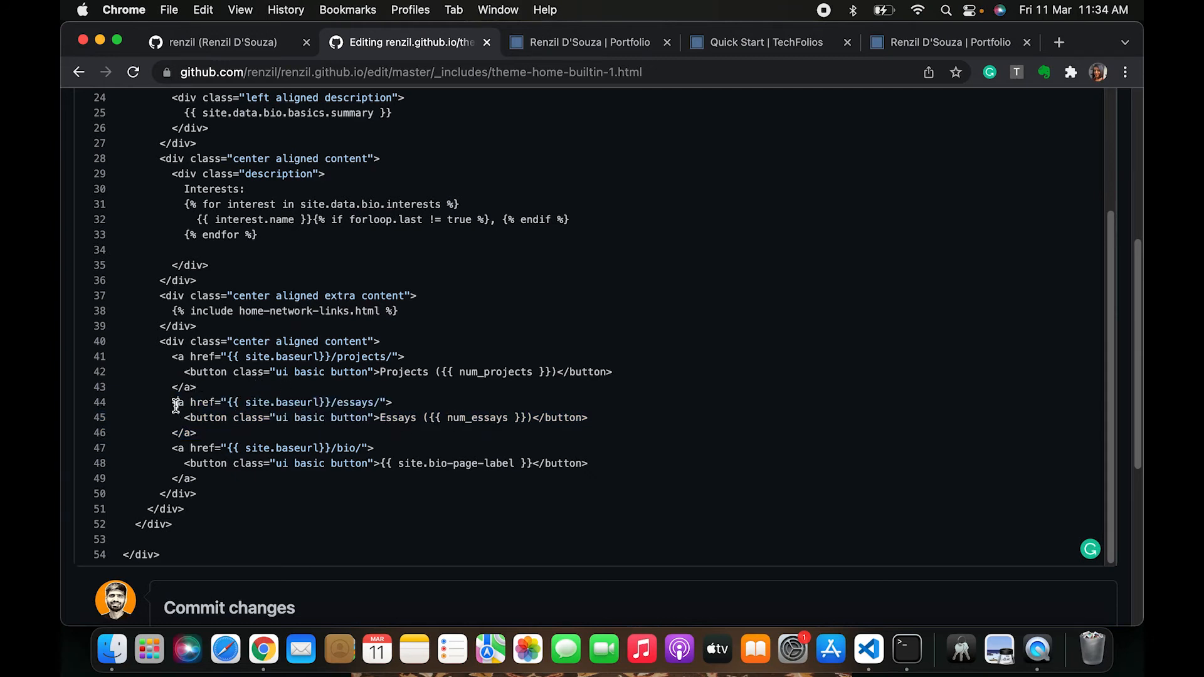
text(!--)
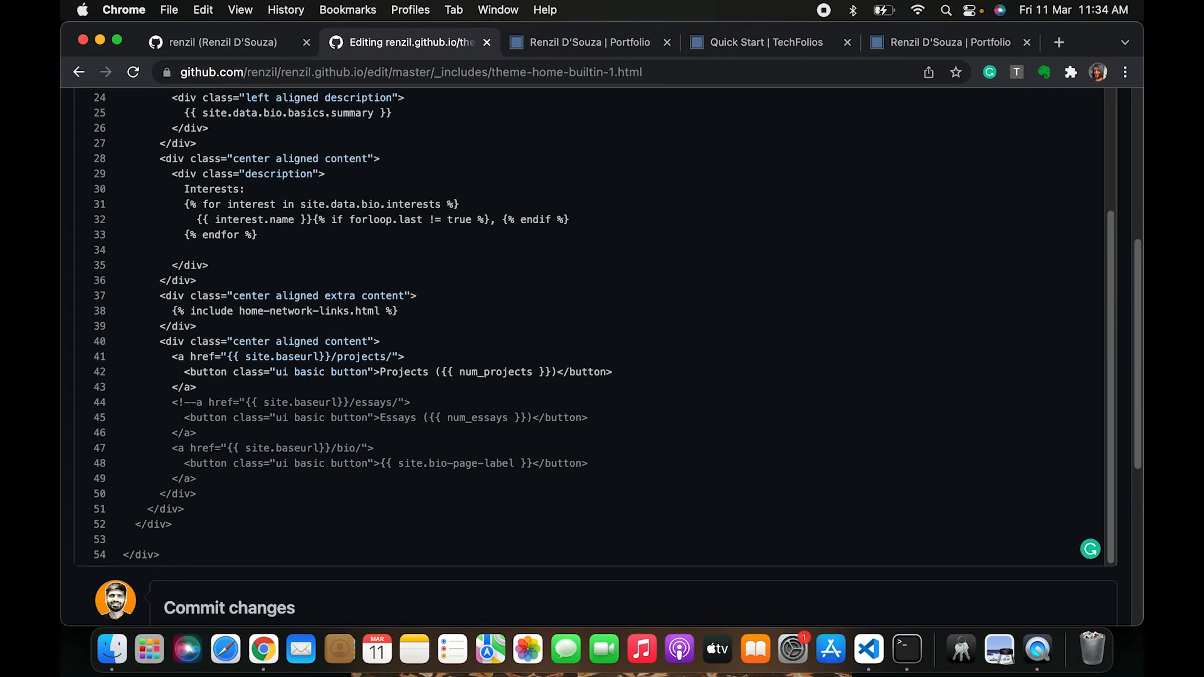
click(197, 432)
text(--)
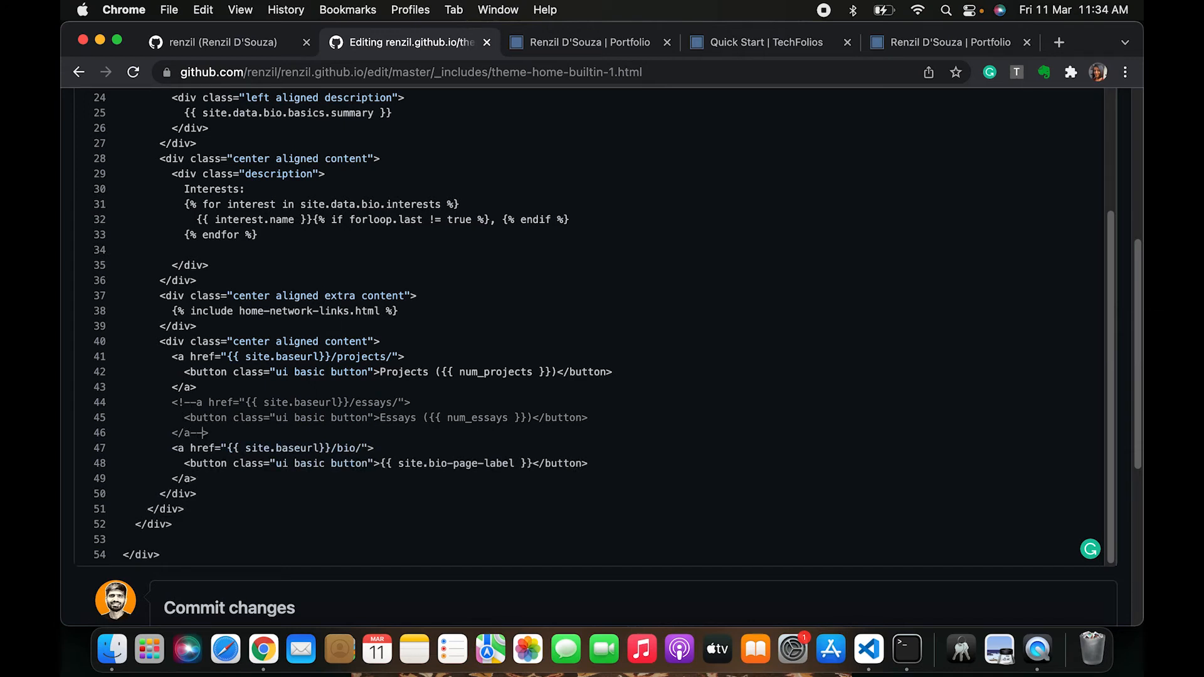
Commit the commented-out Essays button in theme-home-builtin-1.html with the message "Commenting out essays button"
drag(180, 405, 196, 405)
click(196, 405)
drag(210, 433, 207, 402)
click(201, 418)
click(207, 403)
drag(173, 402, 254, 435)
scroll(207, 552, down, 5)
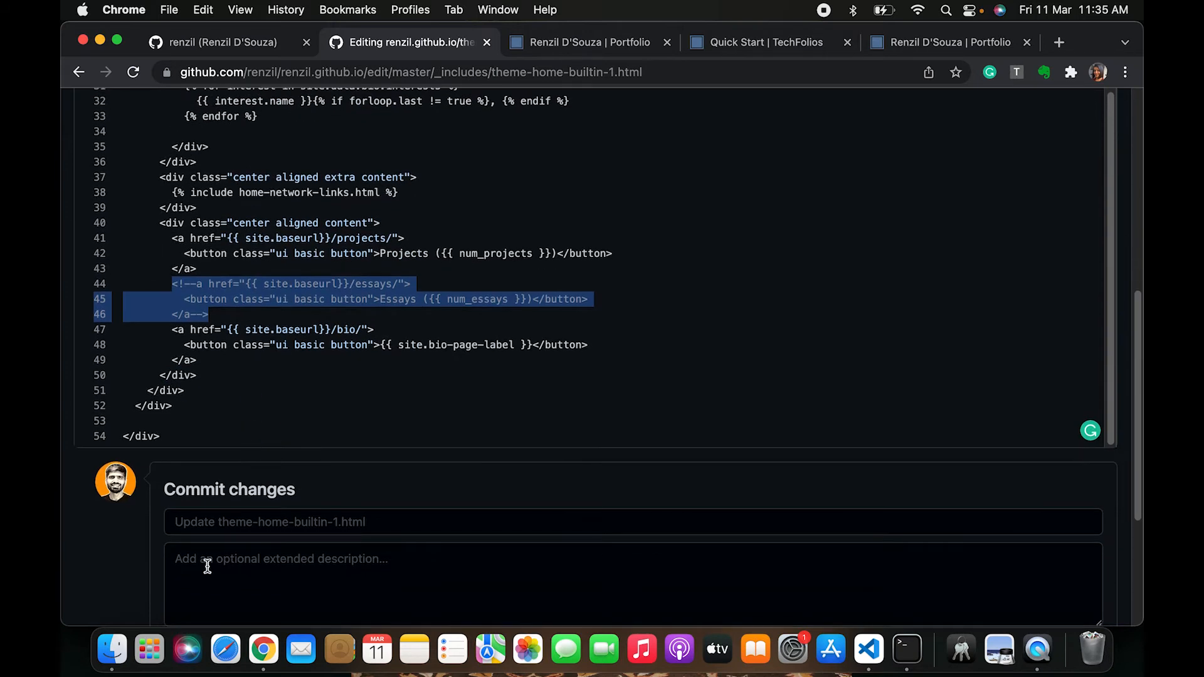
click(235, 426)
text(co)
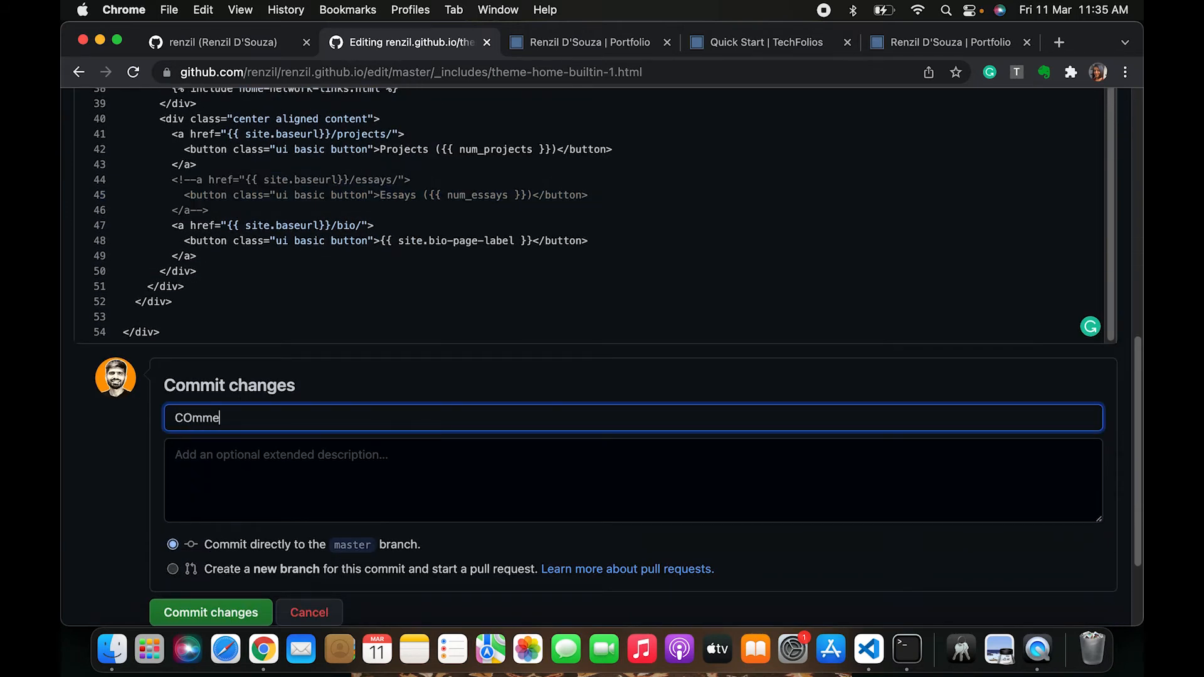
text(mmenting out essays button)
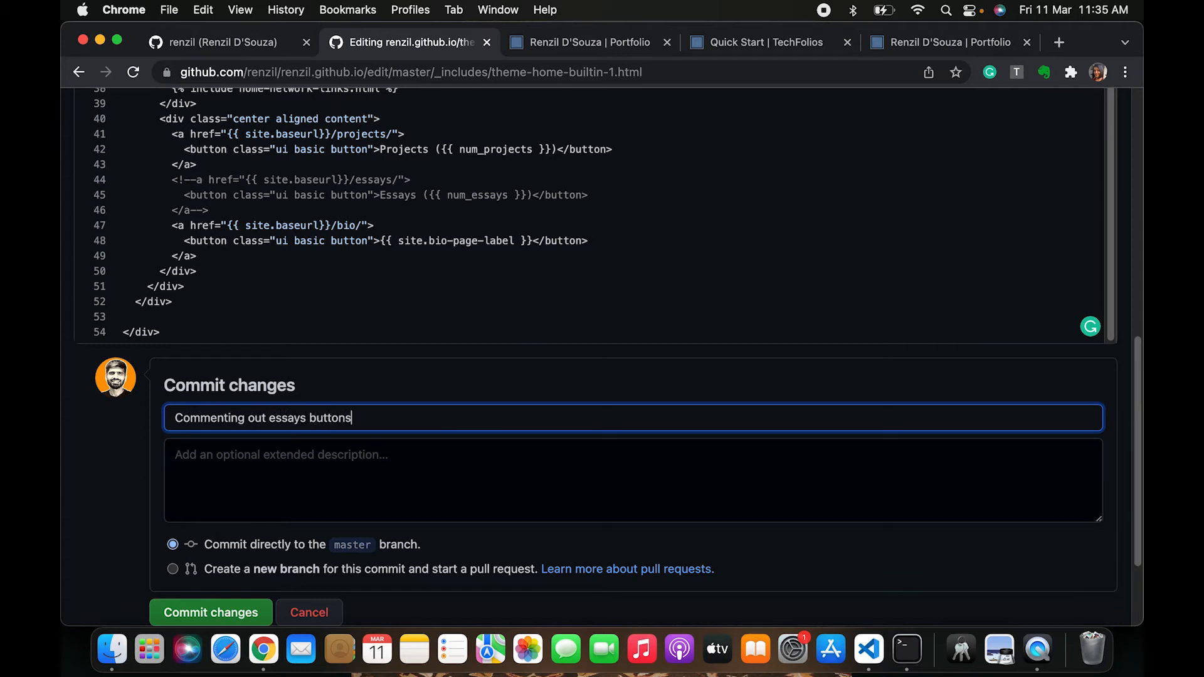
click(197, 604)
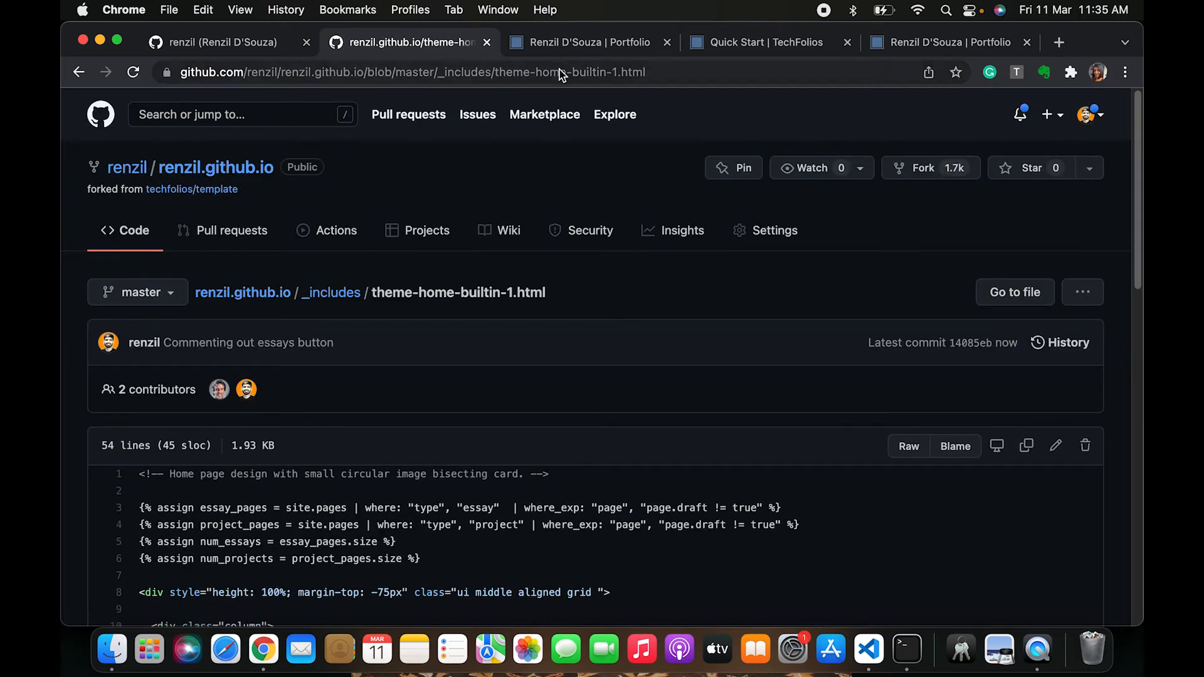
Check the live portfolio home page and its Resume page, then return to the repository file
click(573, 44)
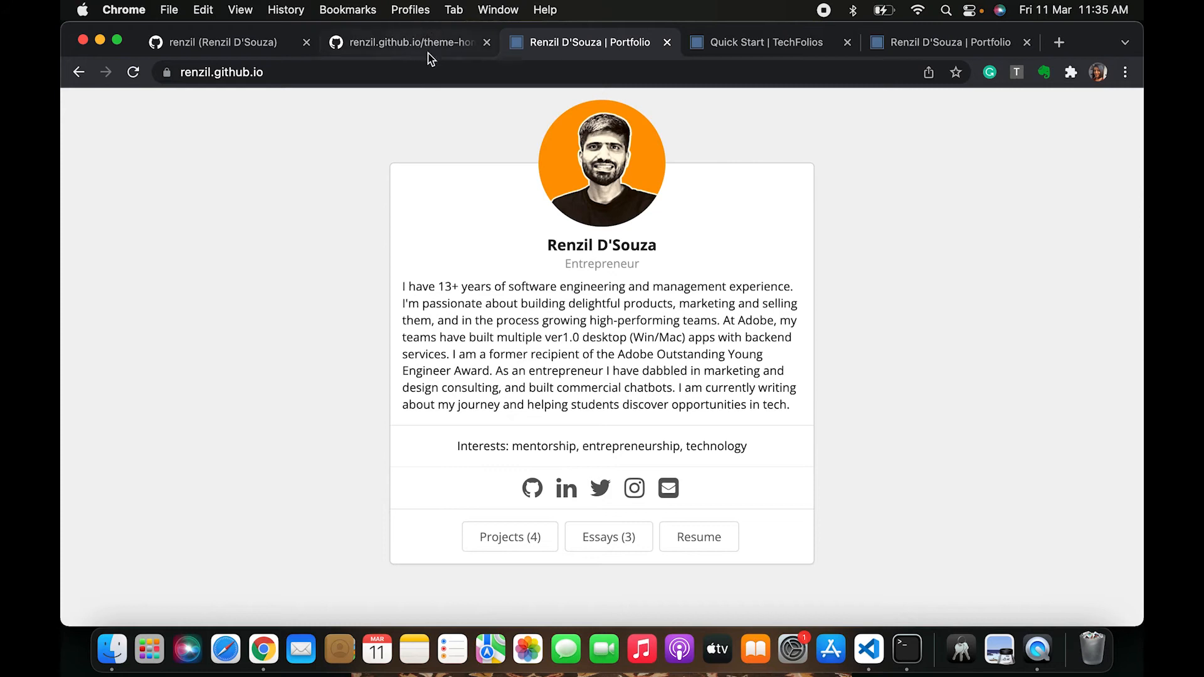
click(690, 539)
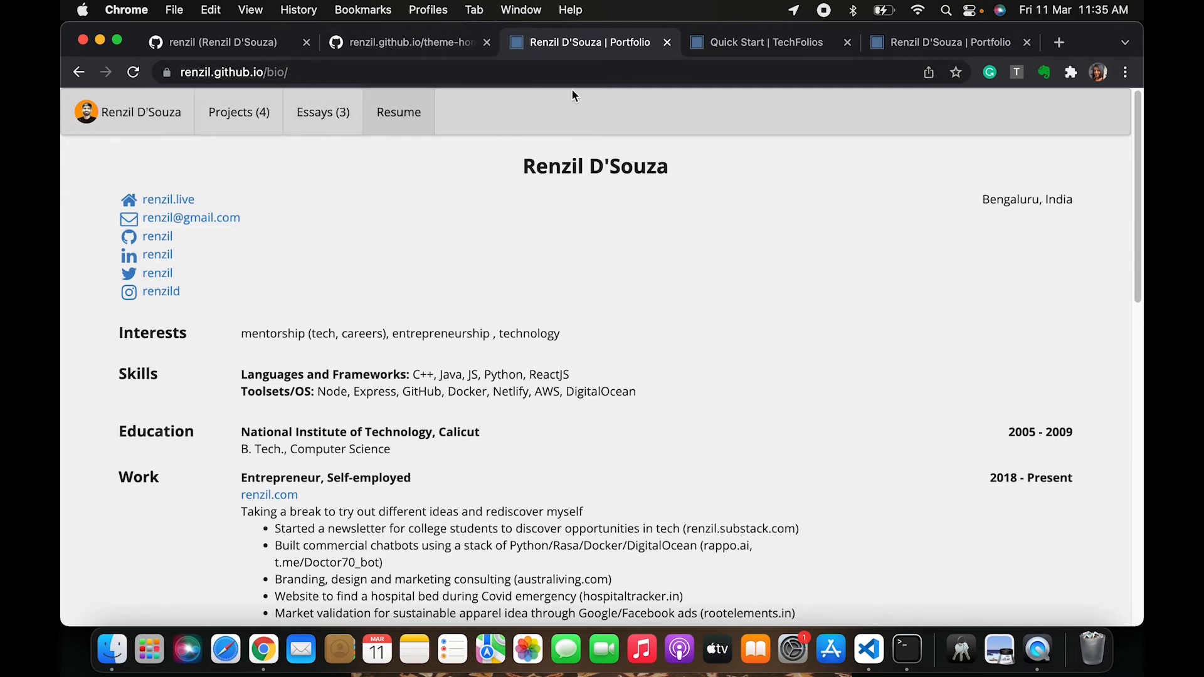
click(405, 41)
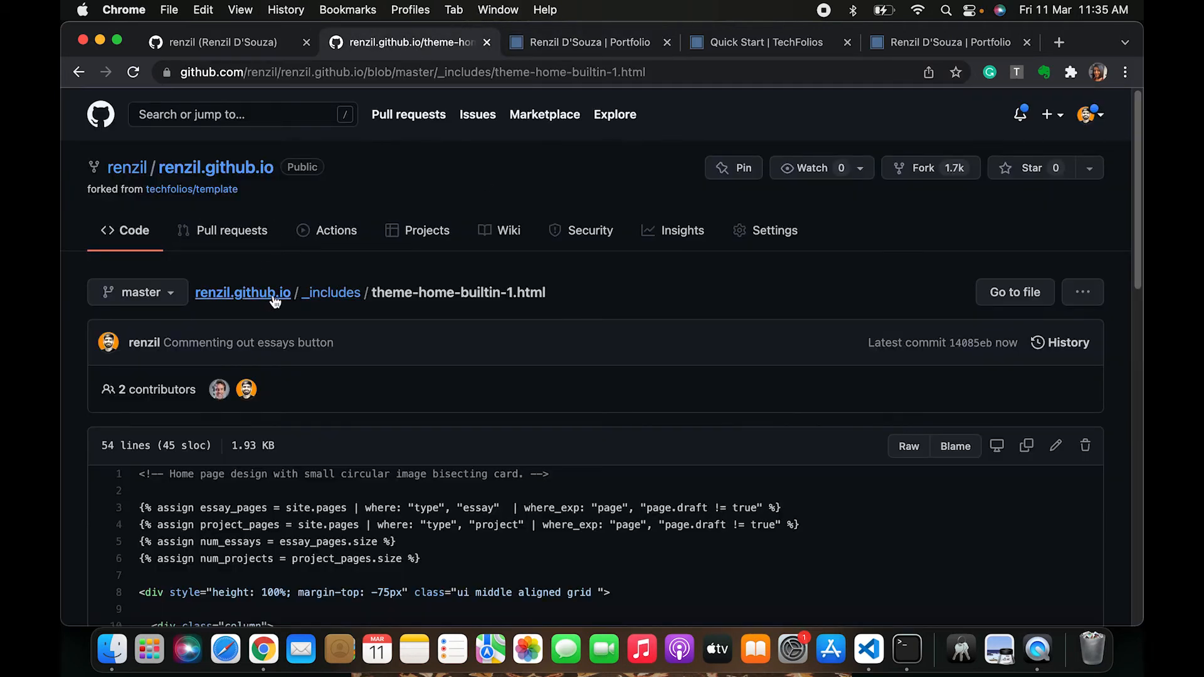
Open _includes/menubar.html and examine how the Essays menu link depends on the num_essays condition
click(227, 174)
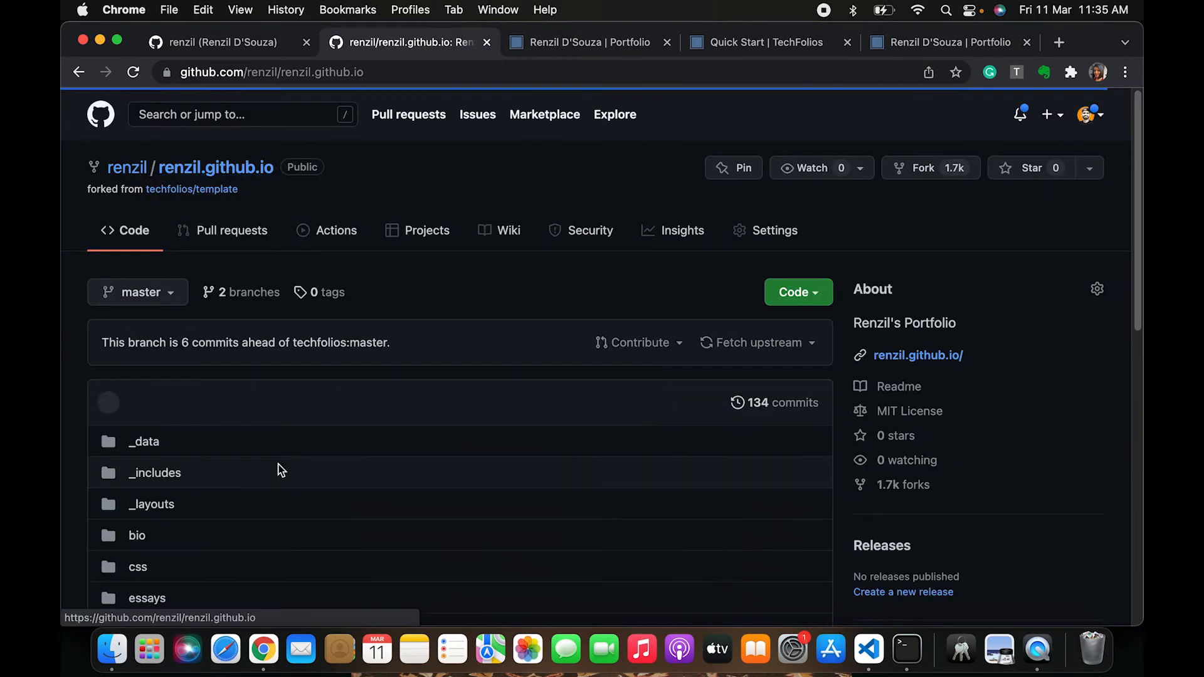
scroll(144, 552, down, 2)
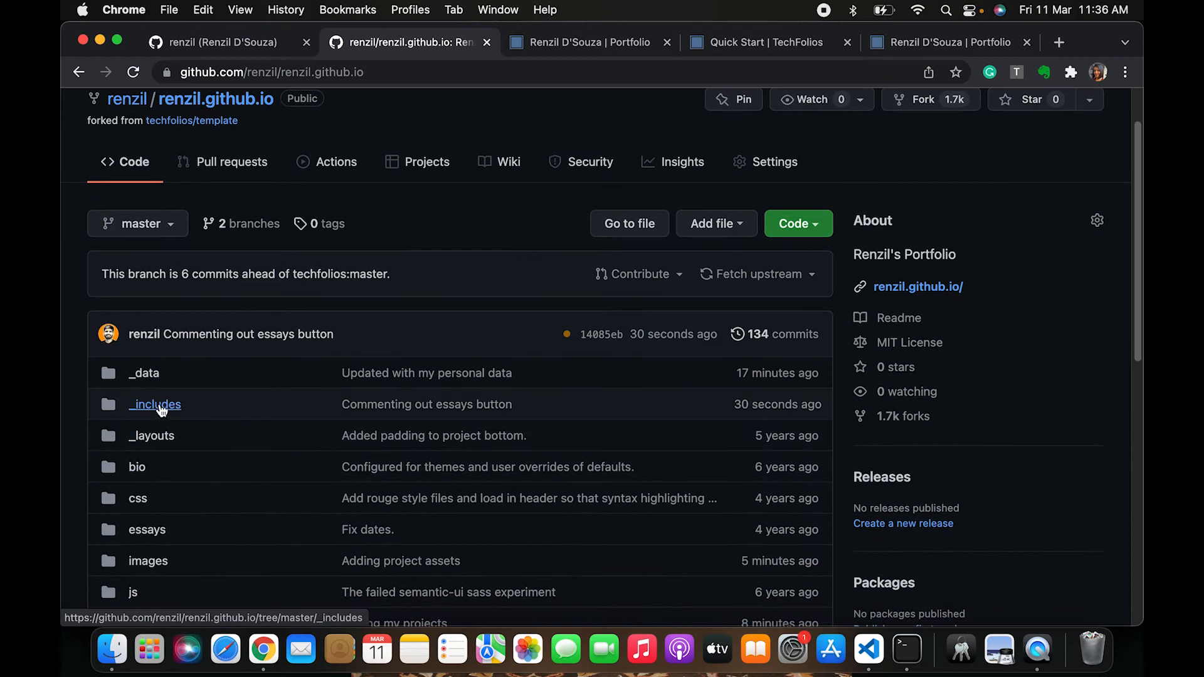
click(161, 409)
scroll(301, 529, down, 3)
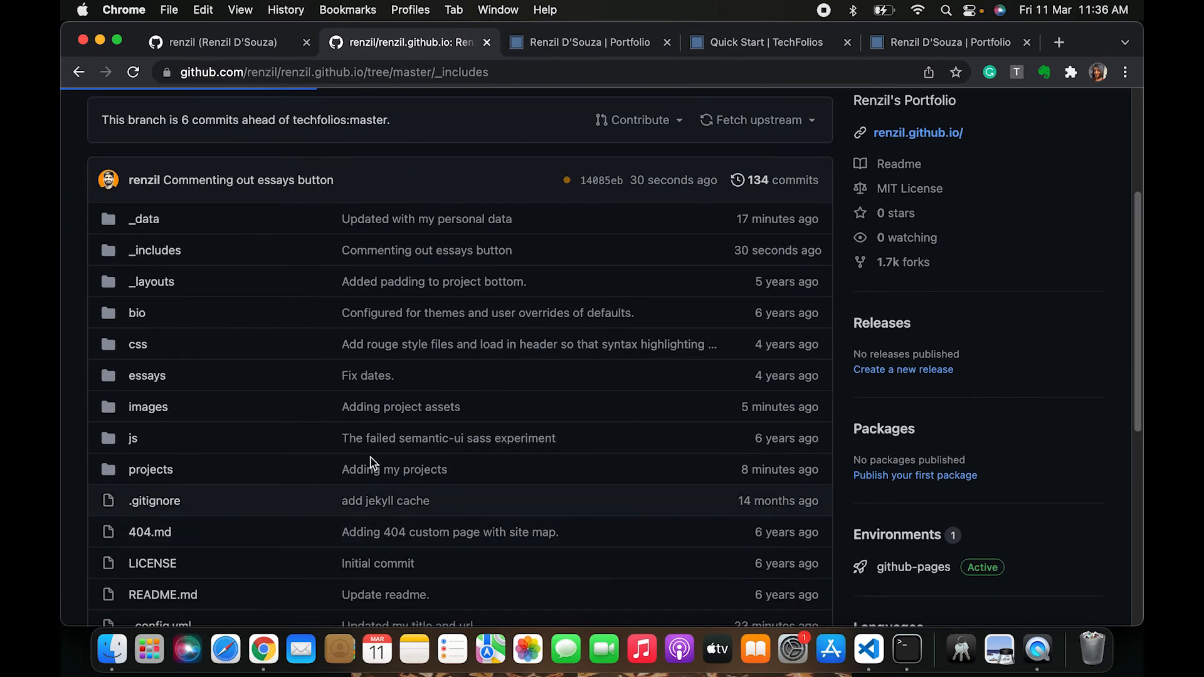
scroll(350, 546, down, 10)
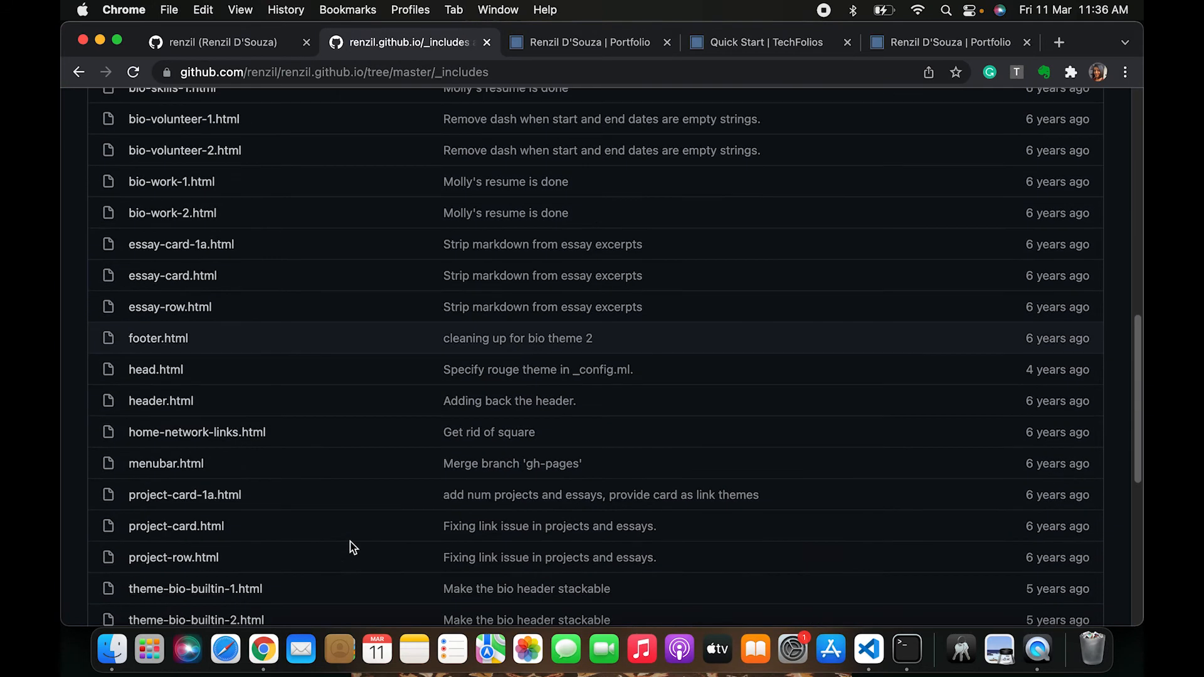
scroll(353, 548, down, 1)
click(178, 431)
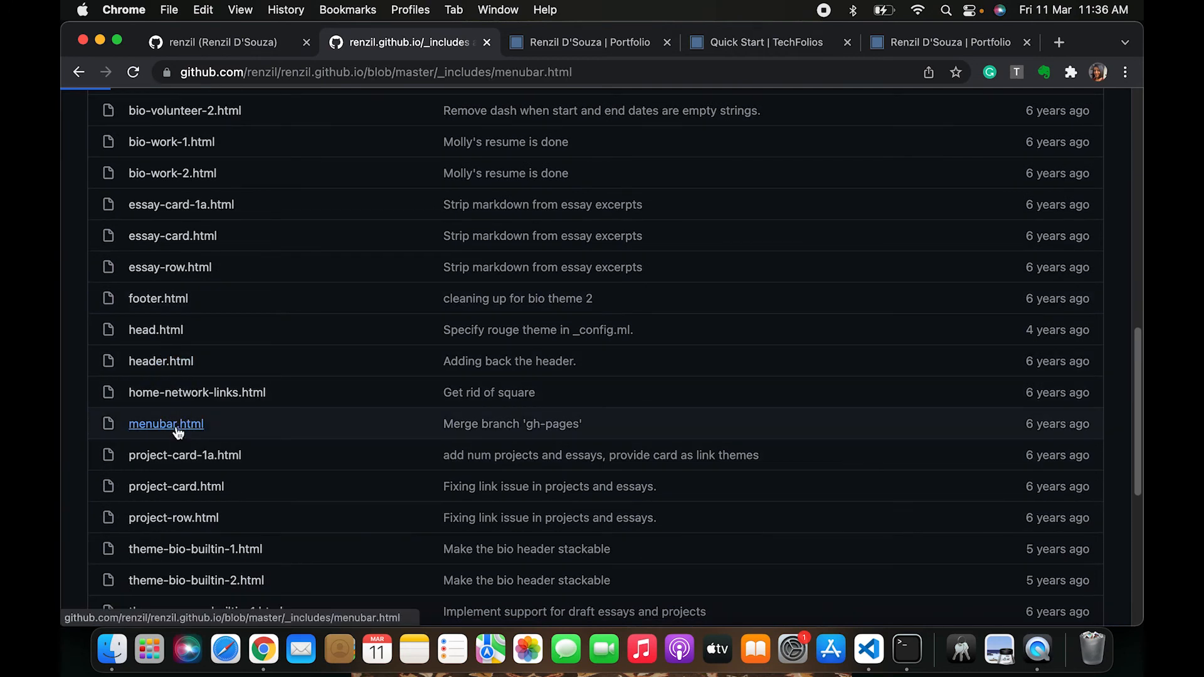
scroll(527, 476, down, 5)
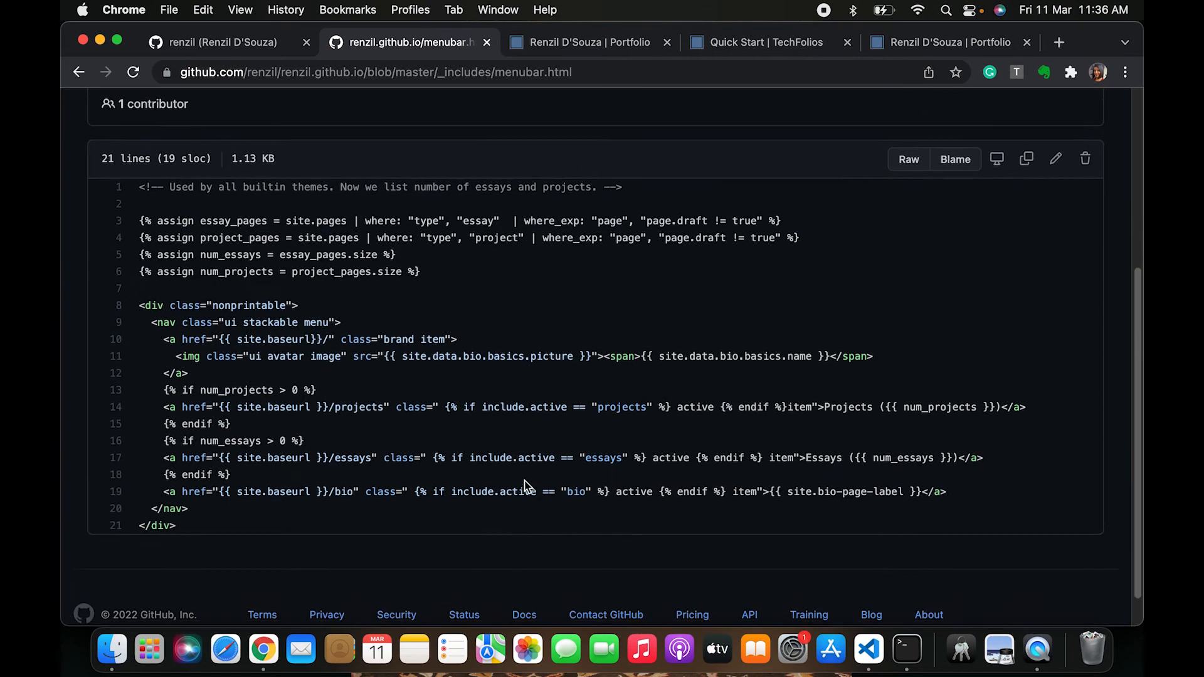
scroll(525, 486, down, 1)
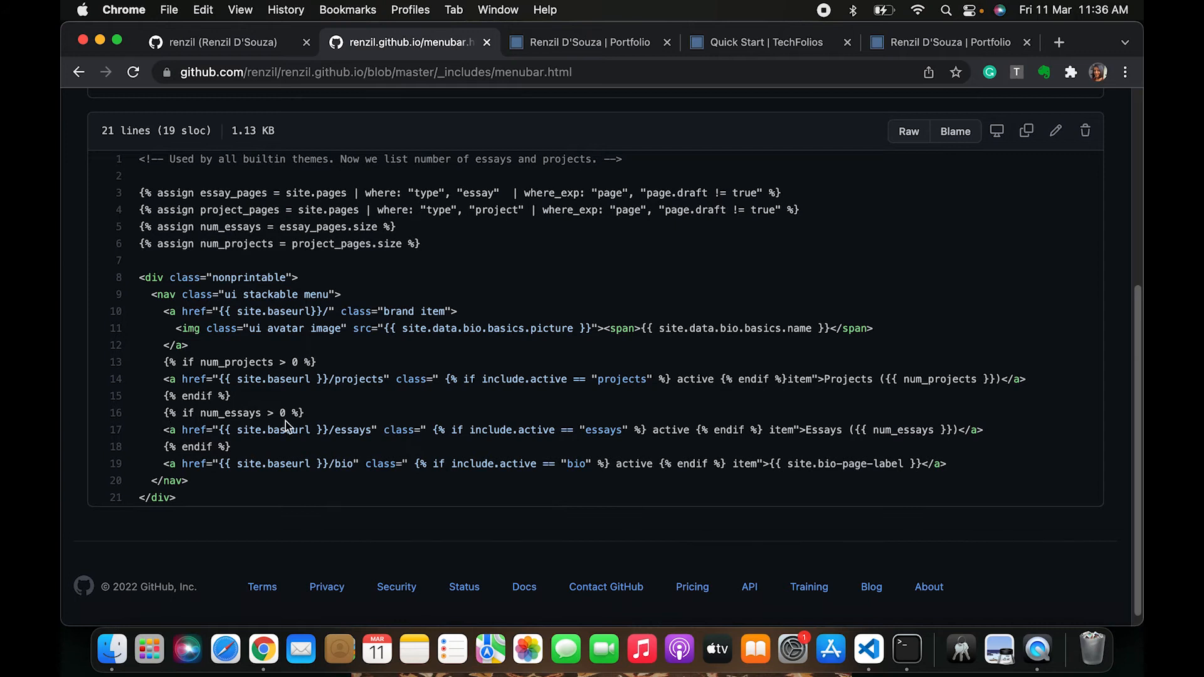
drag(801, 431, 966, 428)
click(806, 429)
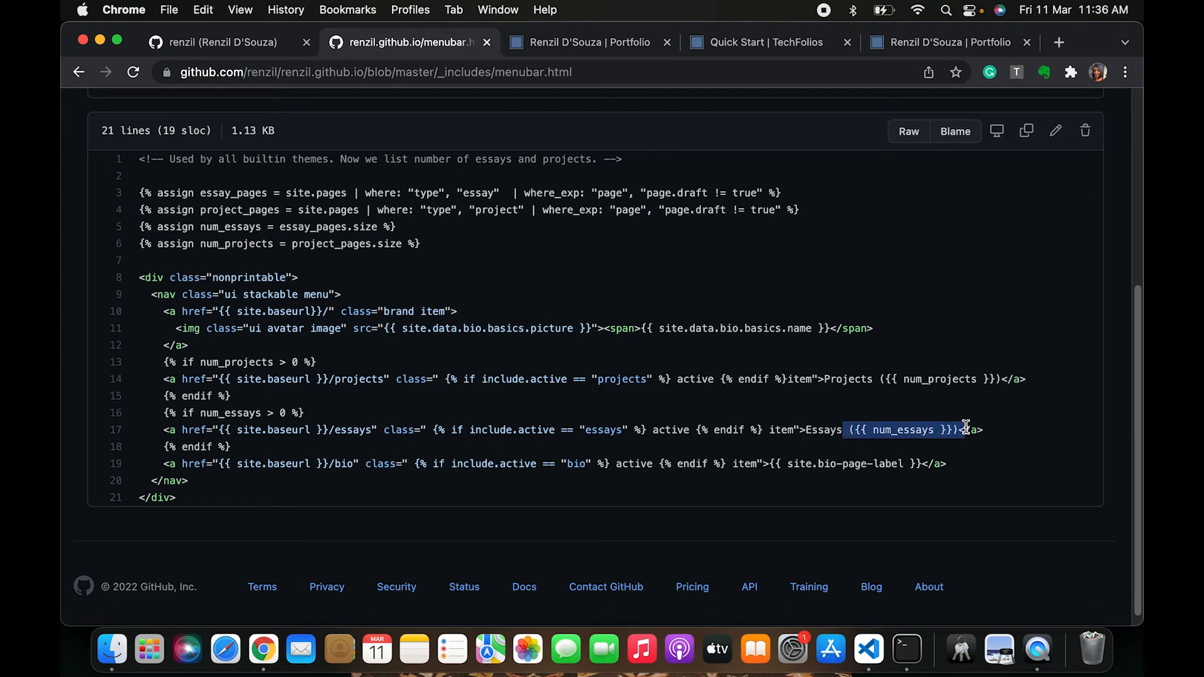
drag(160, 415, 307, 413)
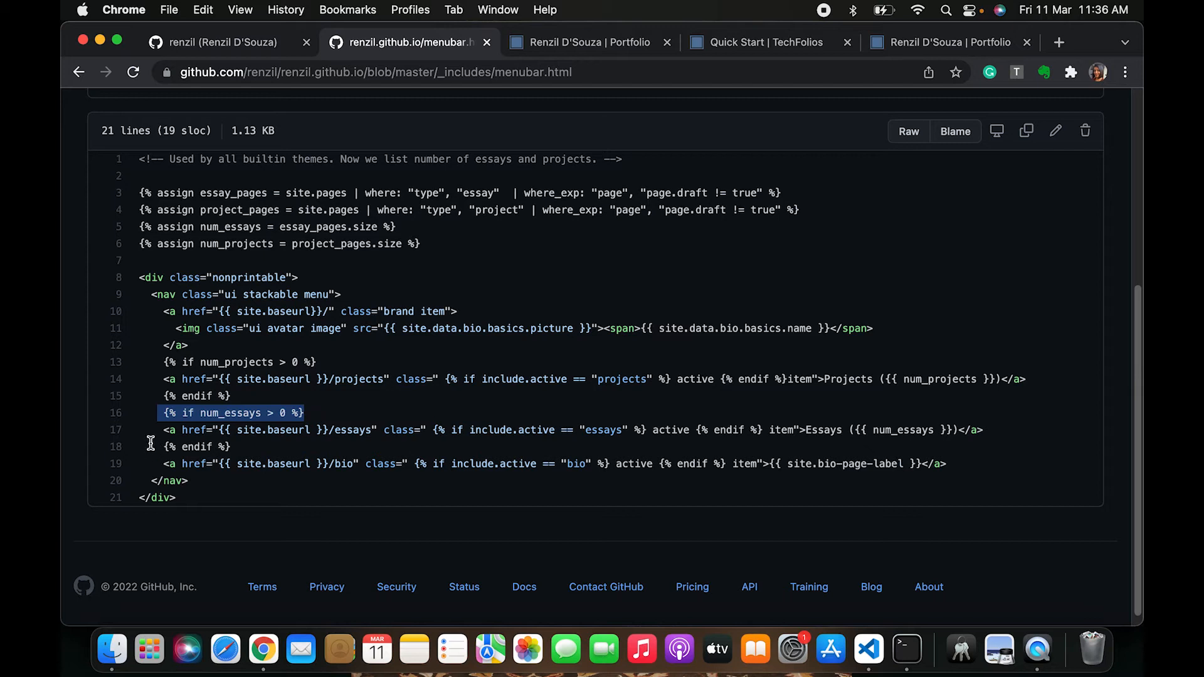
drag(162, 430, 999, 419)
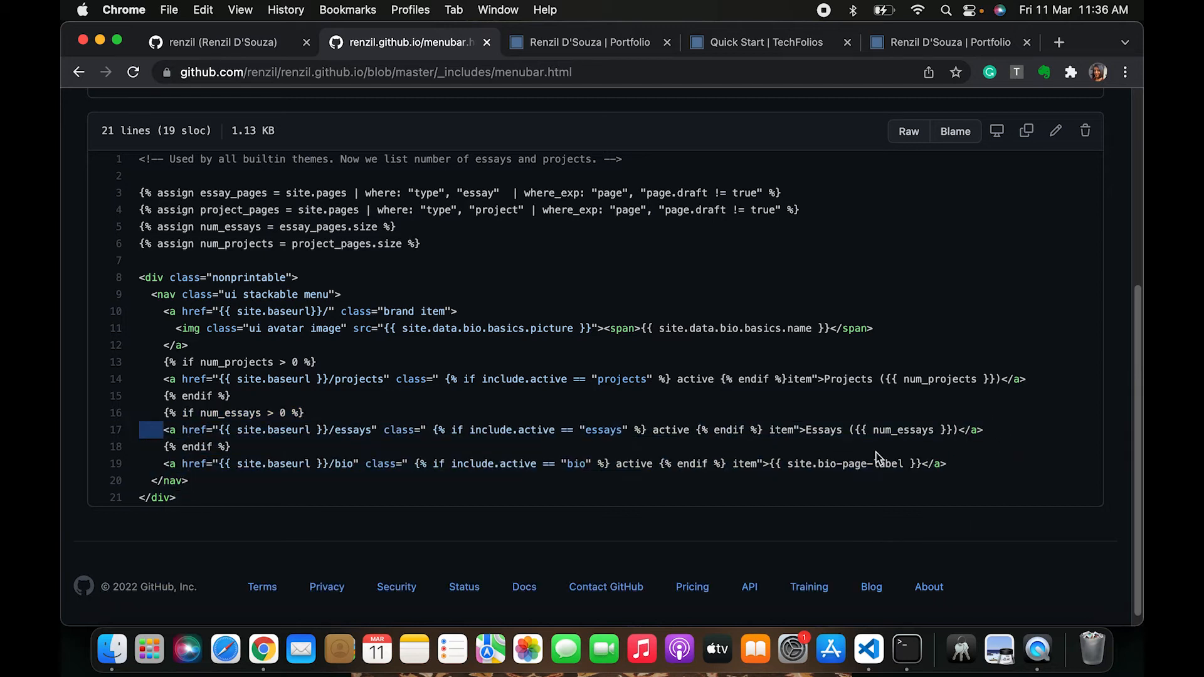
click(173, 432)
drag(164, 414, 408, 413)
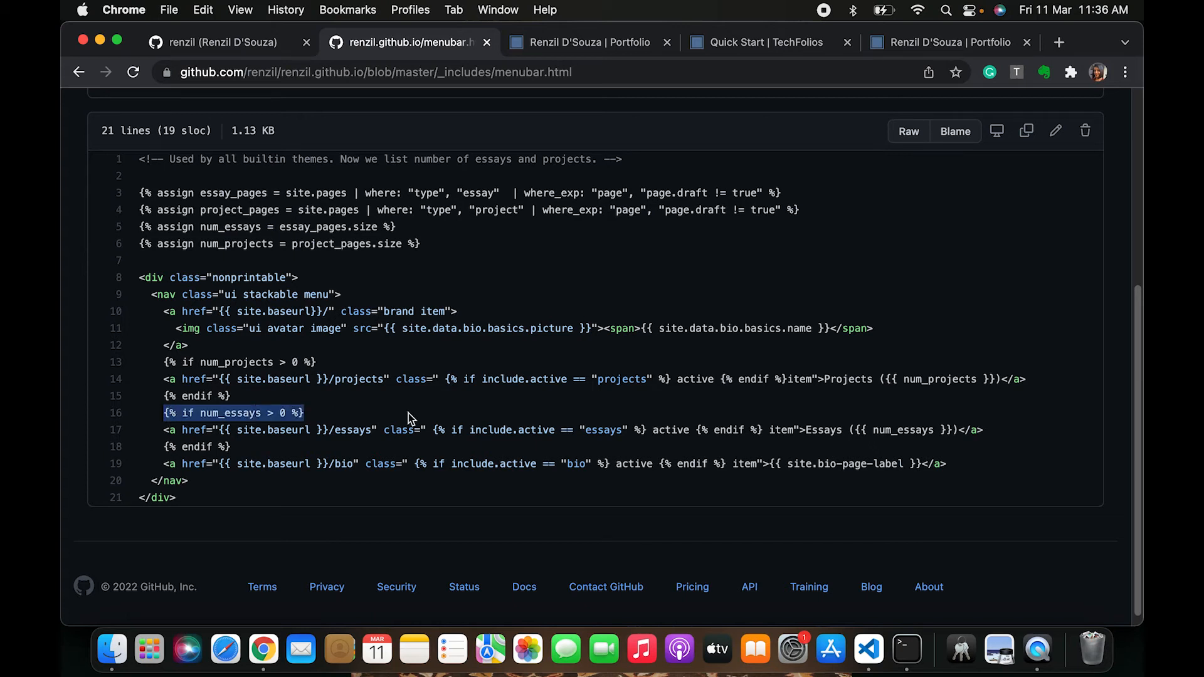
scroll(408, 411, up, 1)
double_click(242, 441)
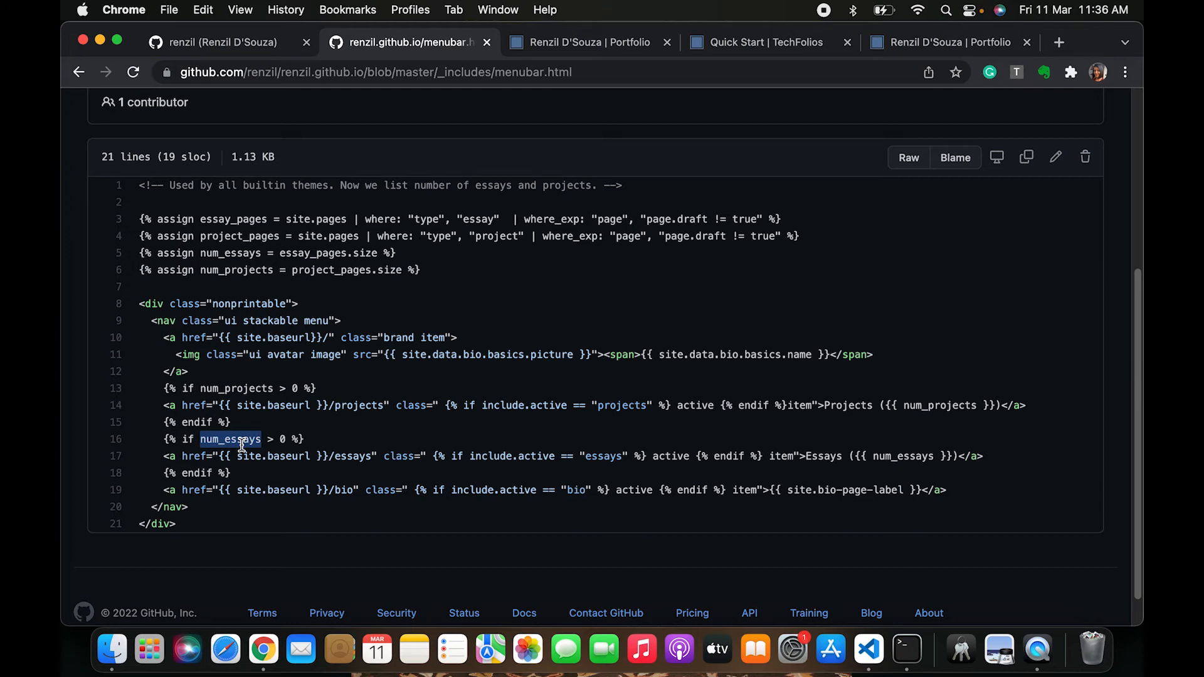
scroll(351, 441, up, 2)
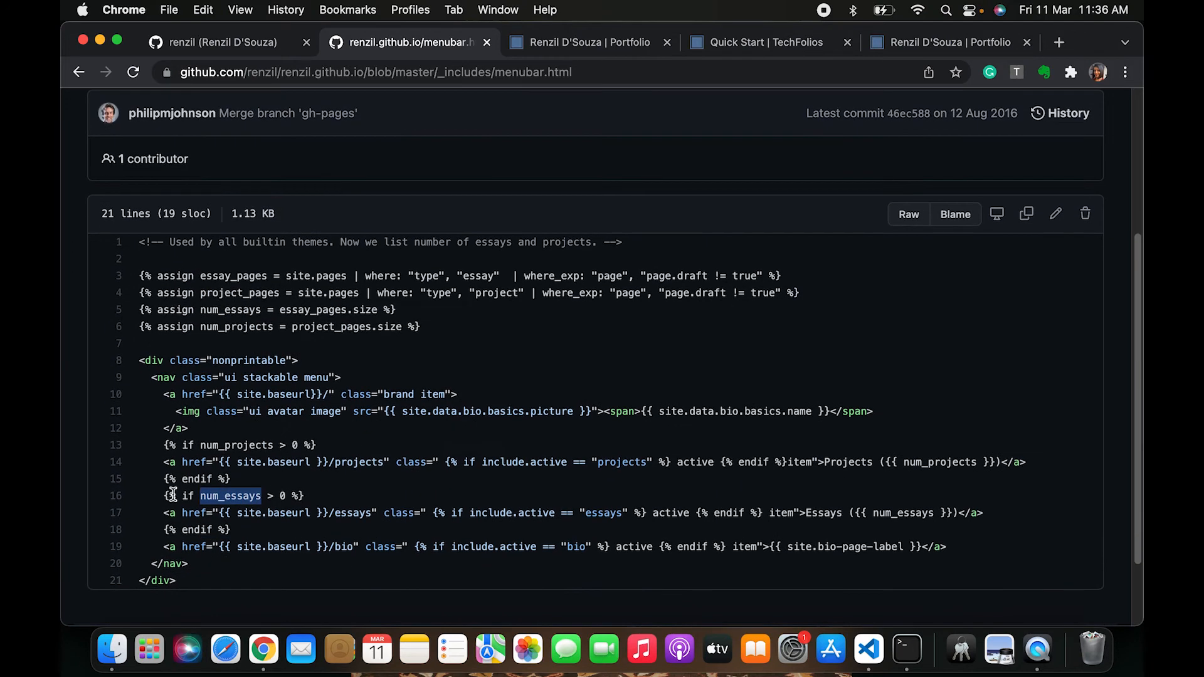
scroll(261, 284, up, 1)
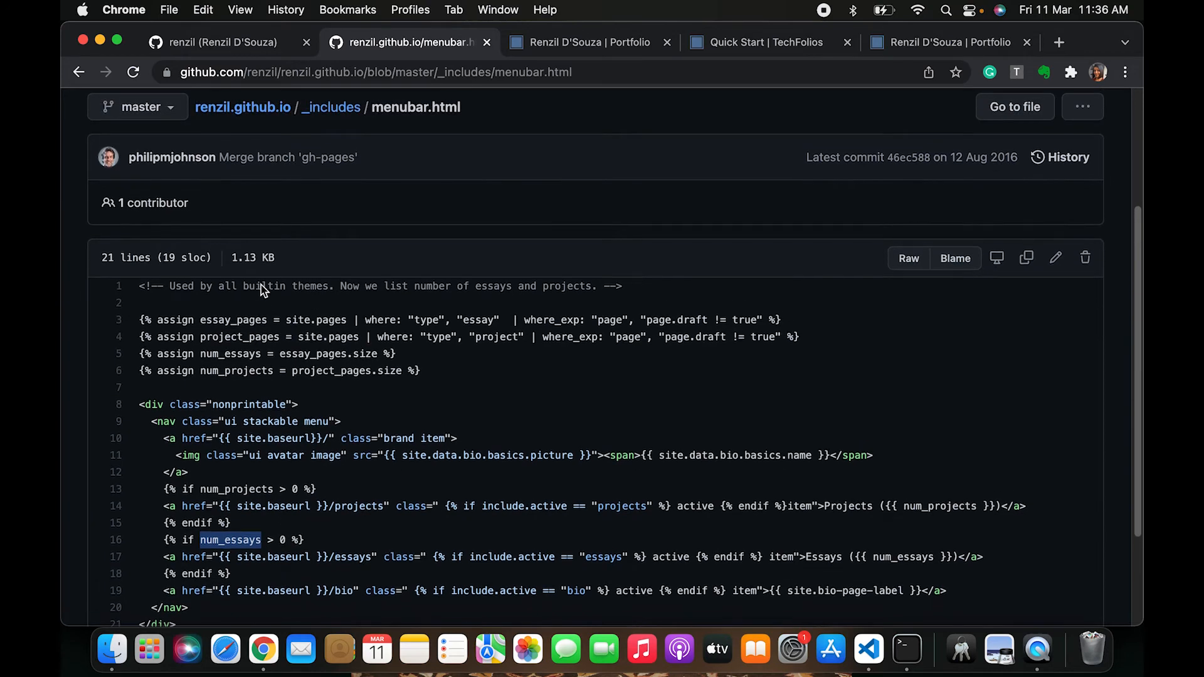
scroll(261, 285, down, 1)
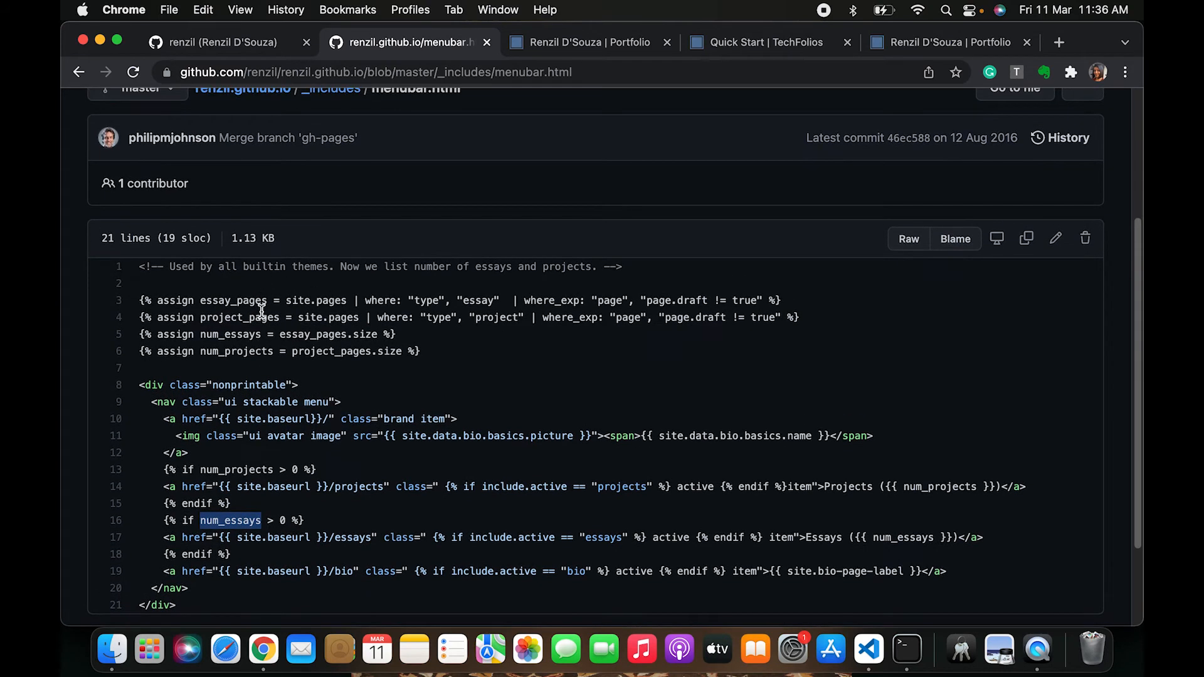
scroll(306, 266, up, 3)
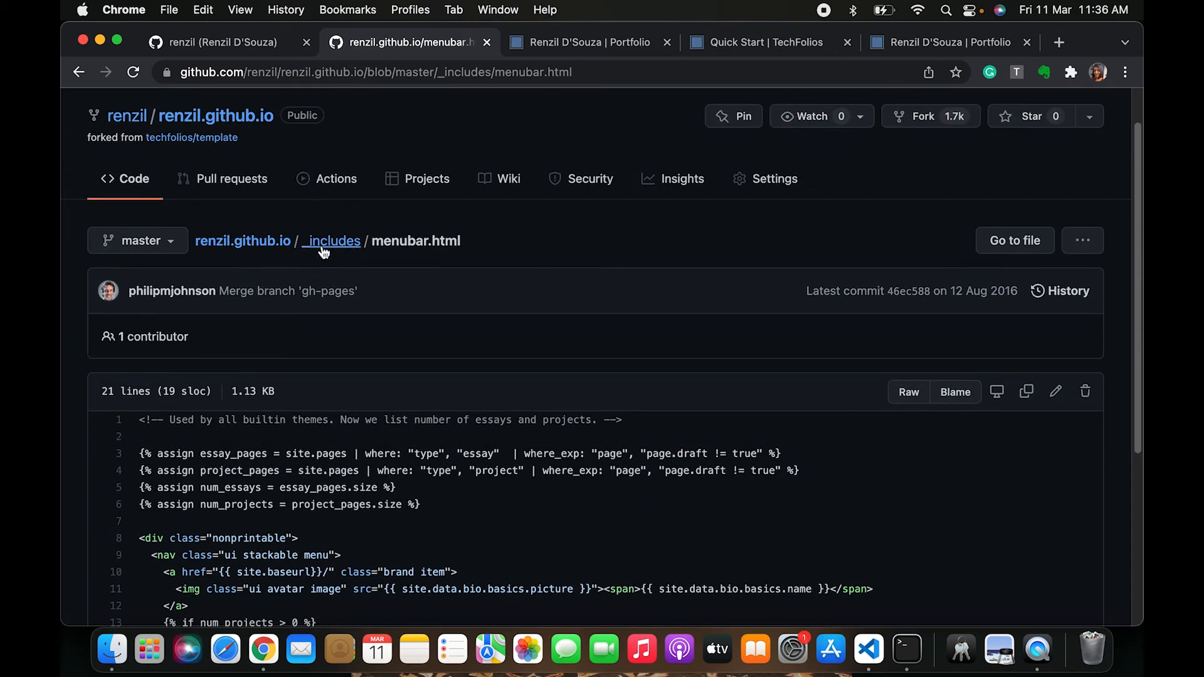
Delete the sample essay 2016-02-06.md from the essays folder and commit the deletion
click(259, 244)
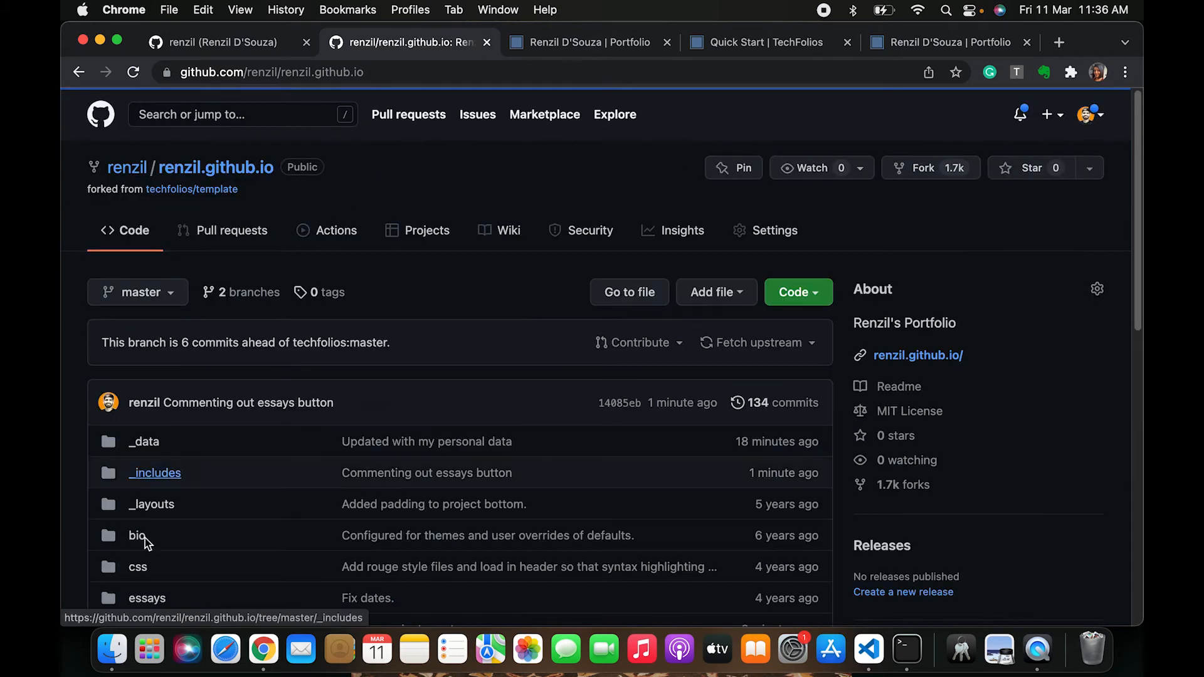
scroll(145, 541, down, 5)
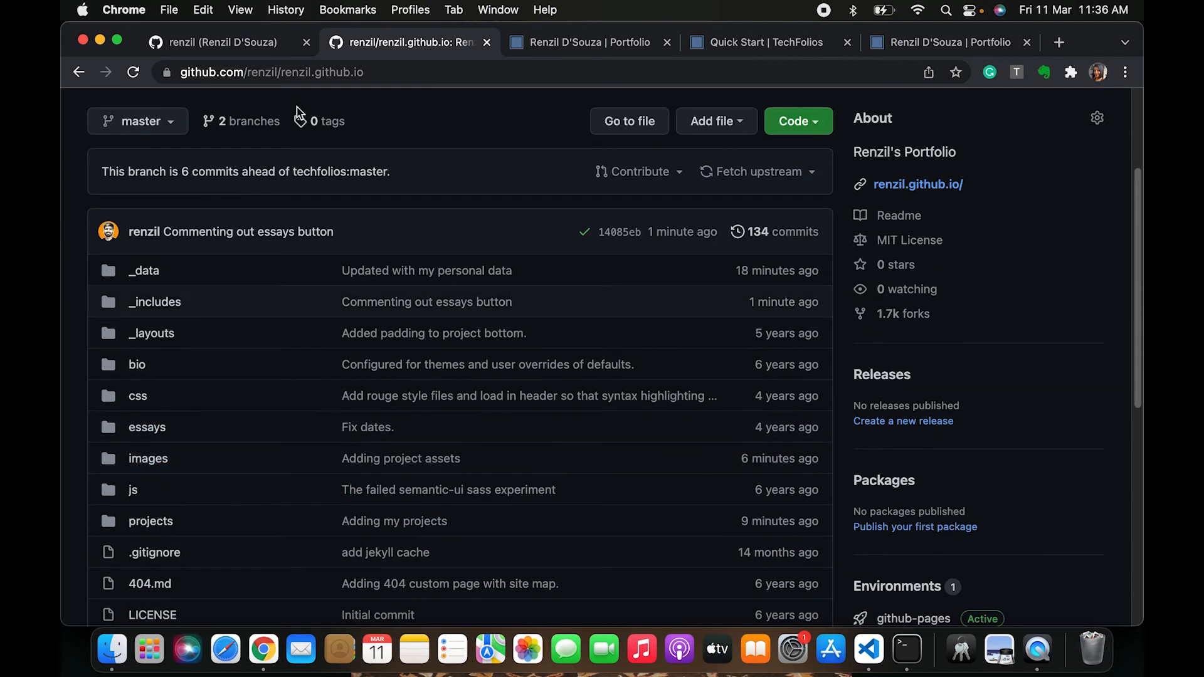
scroll(157, 419, up, 1)
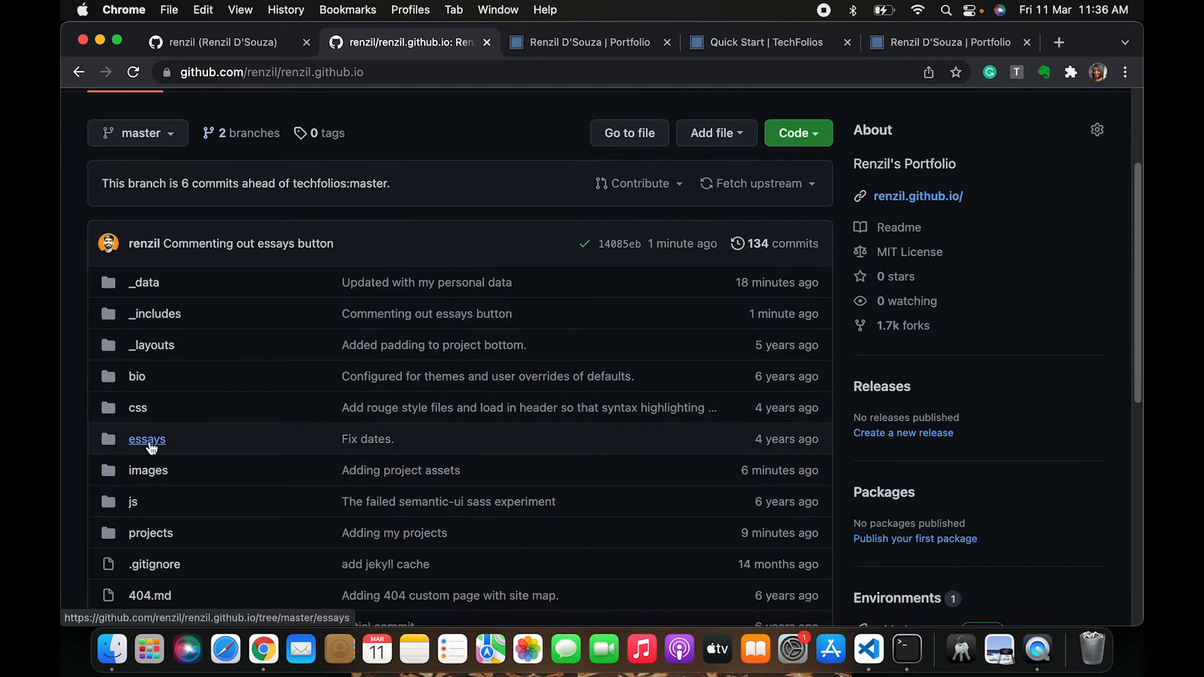
click(148, 446)
scroll(276, 553, down, 1)
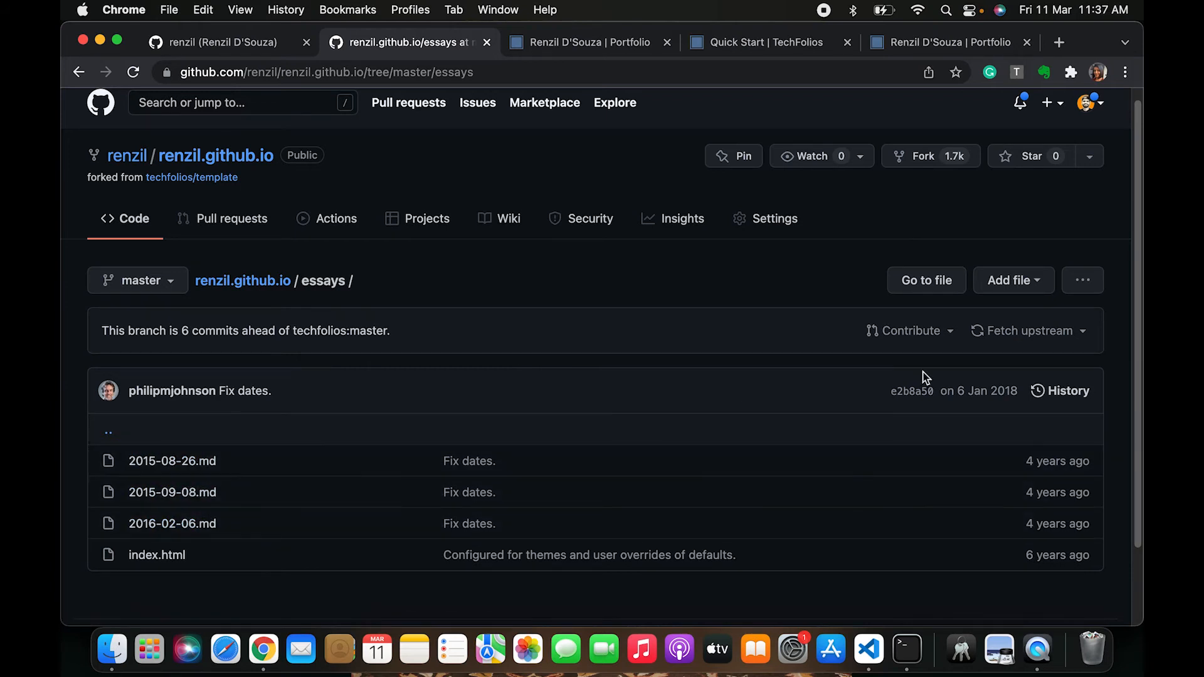
click(194, 529)
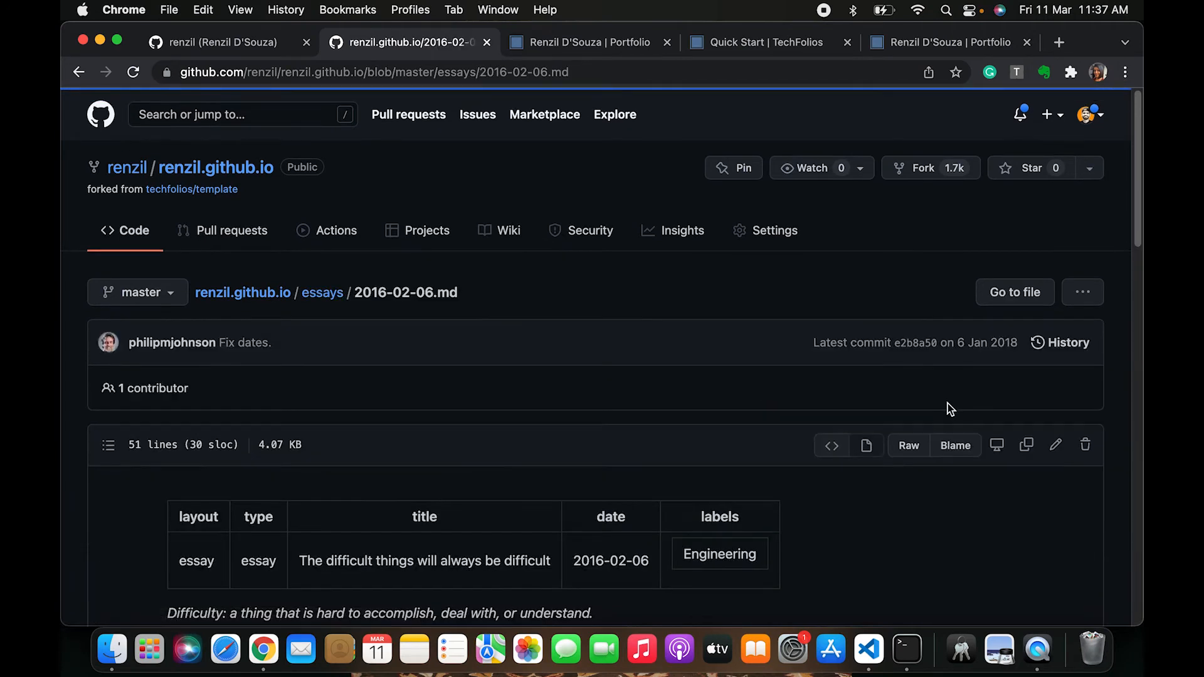
scroll(1090, 455, down, 1)
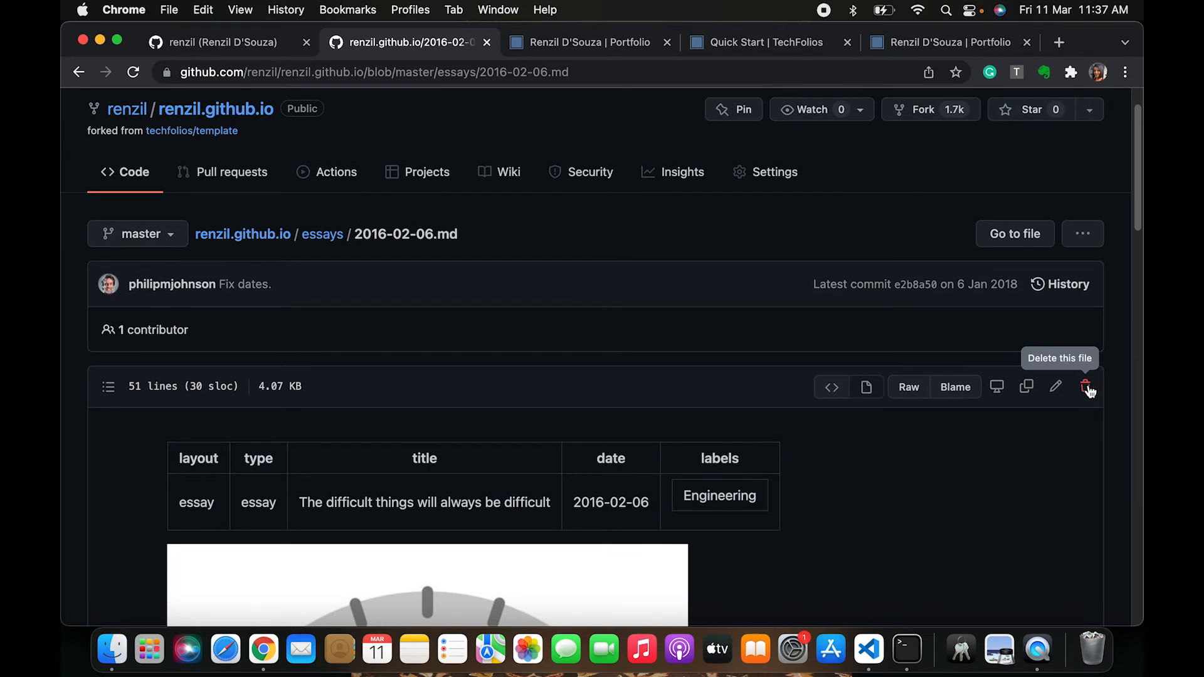
click(1088, 389)
scroll(543, 555, down, 10)
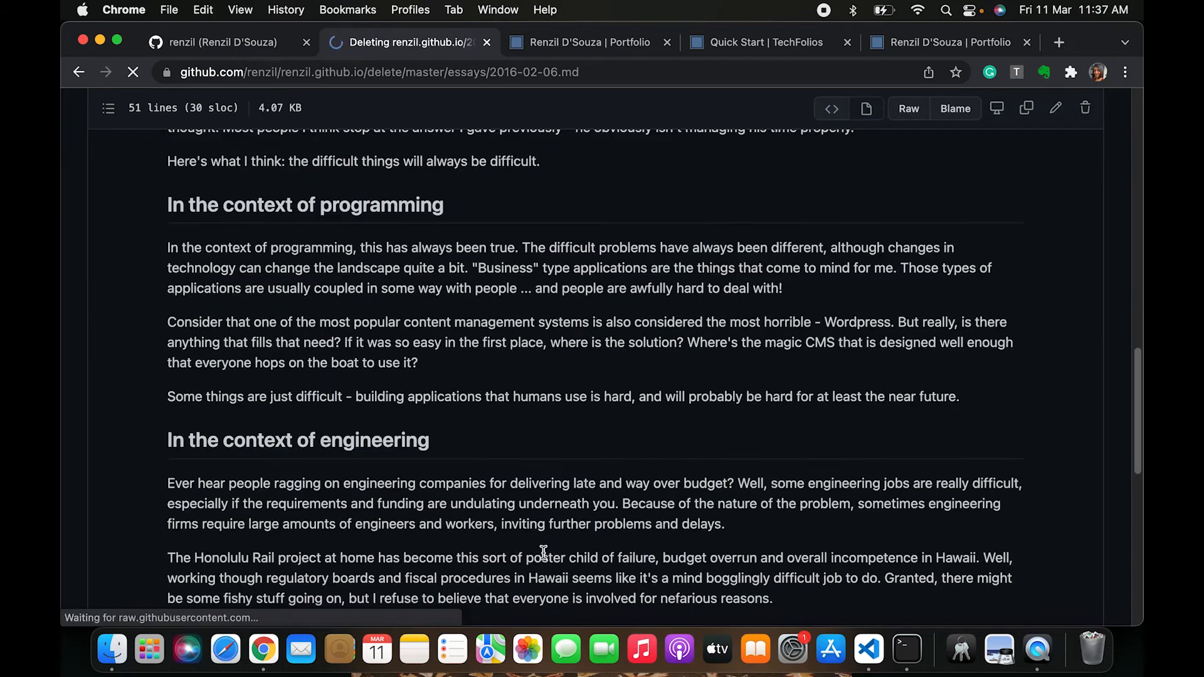
scroll(543, 552, up, 2)
scroll(541, 495, down, 15)
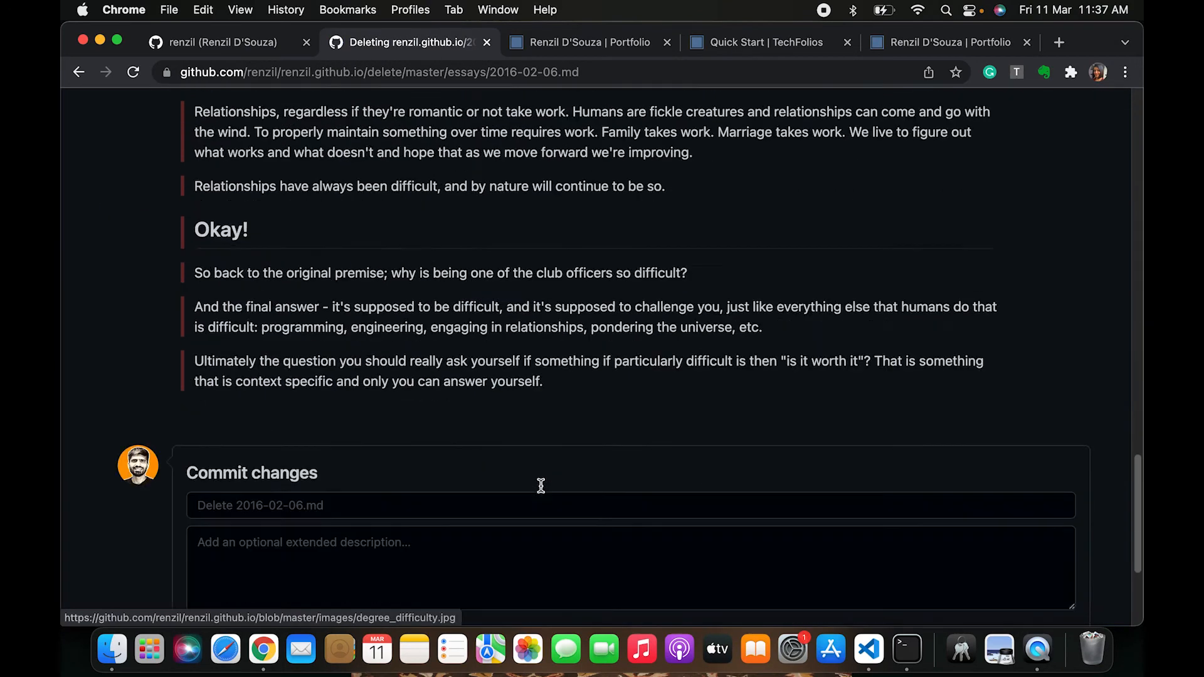
scroll(541, 486, down, 5)
click(235, 482)
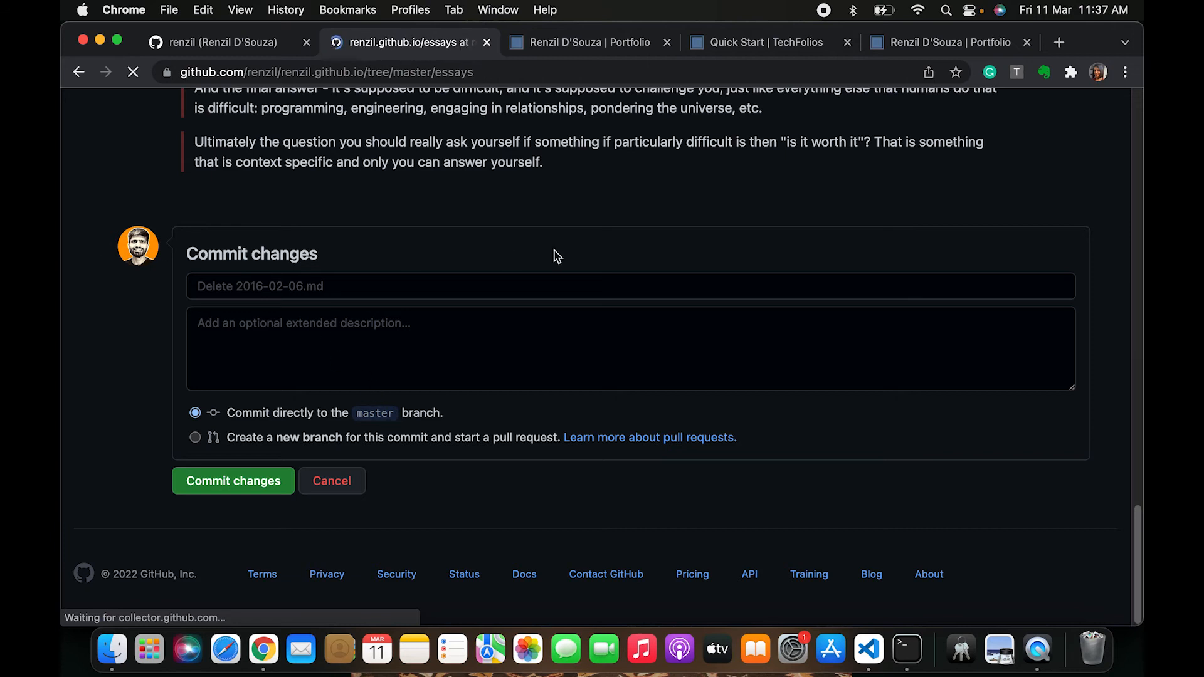
Delete the sample essay 2015-09-08.md from the essays folder and commit the deletion
scroll(317, 479, down, 3)
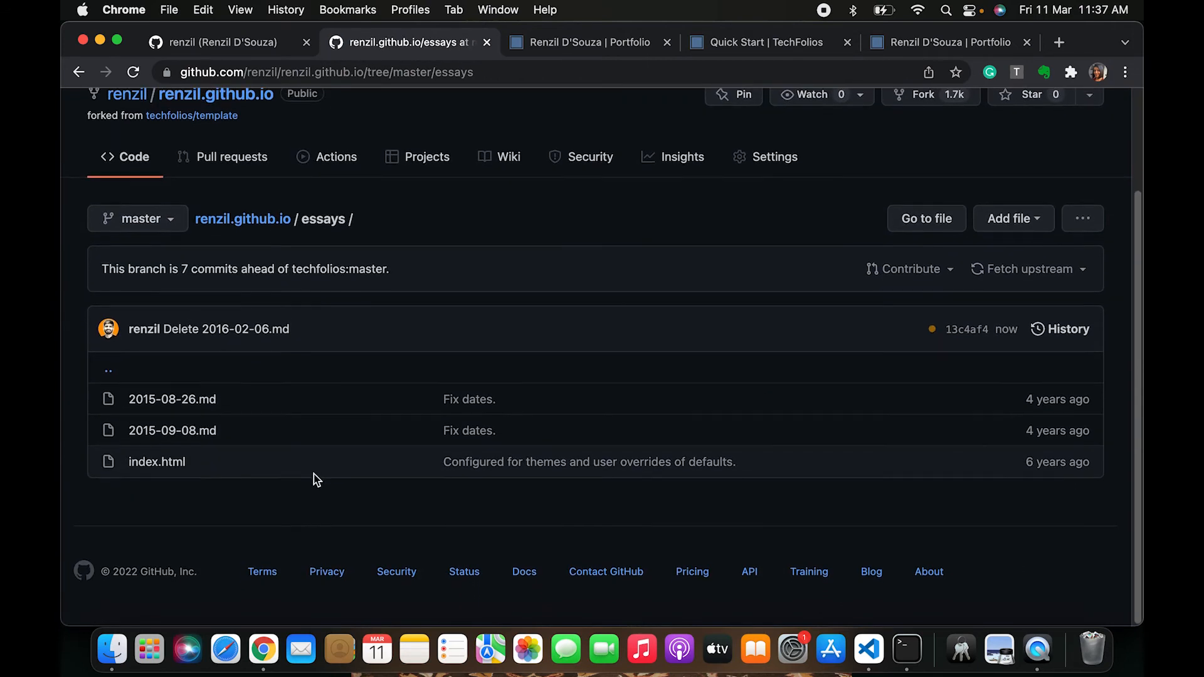
click(202, 439)
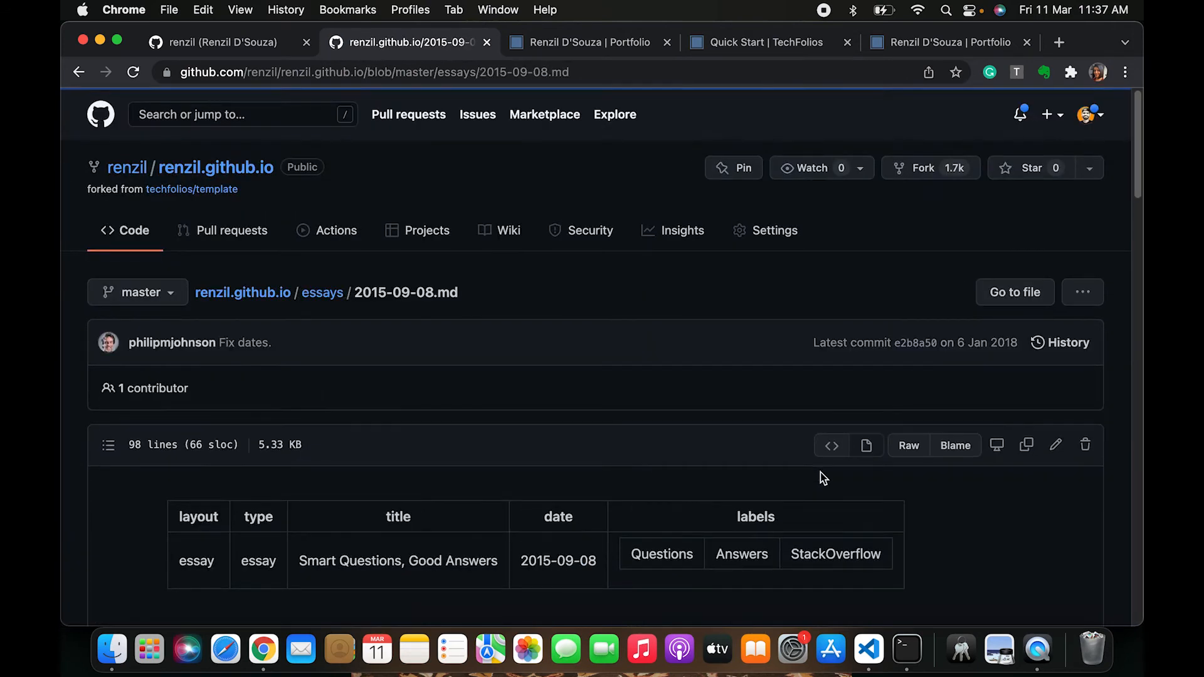
click(1085, 450)
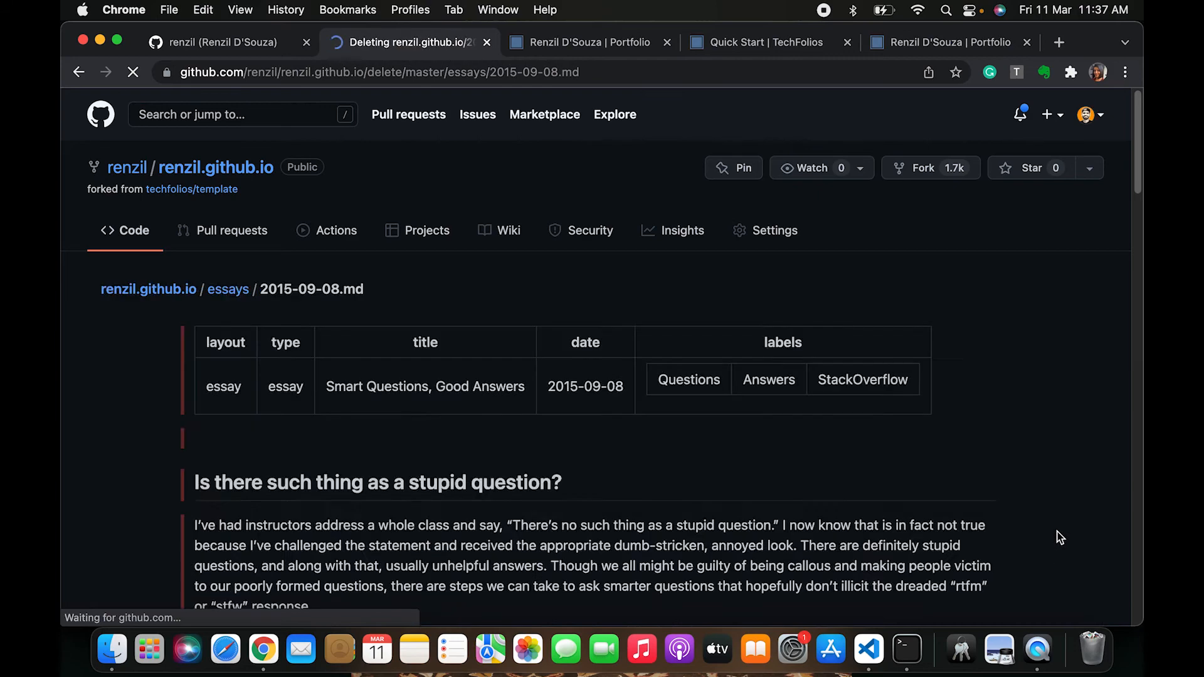
scroll(804, 483, down, 20)
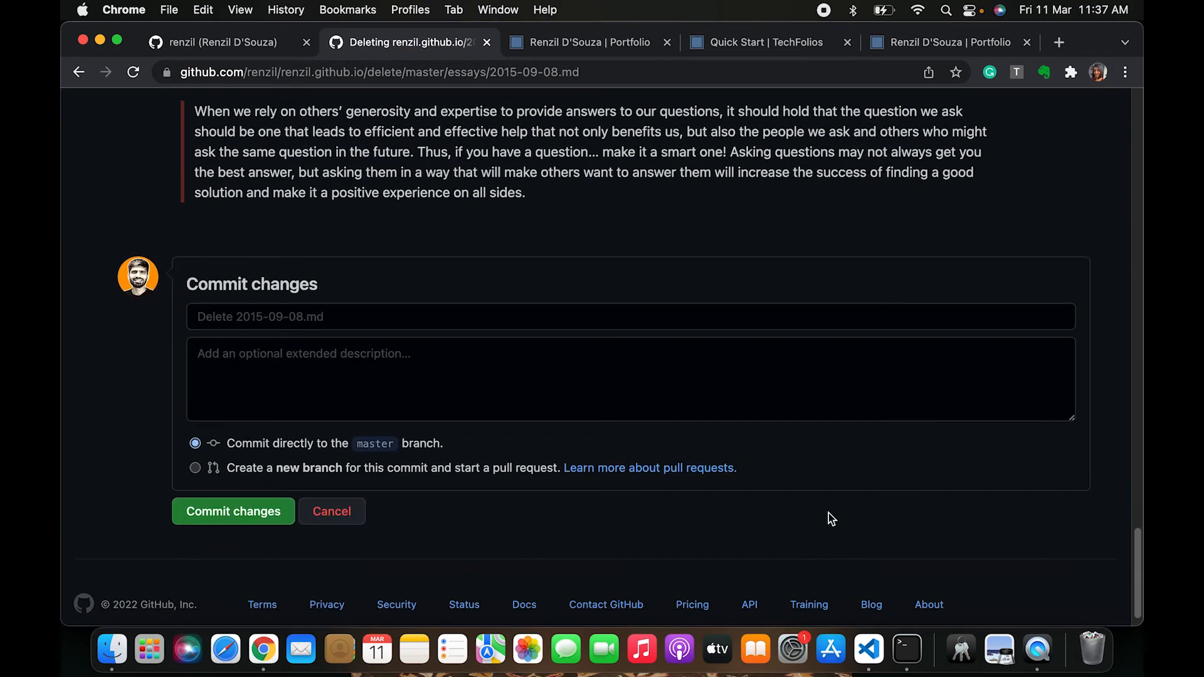
click(242, 518)
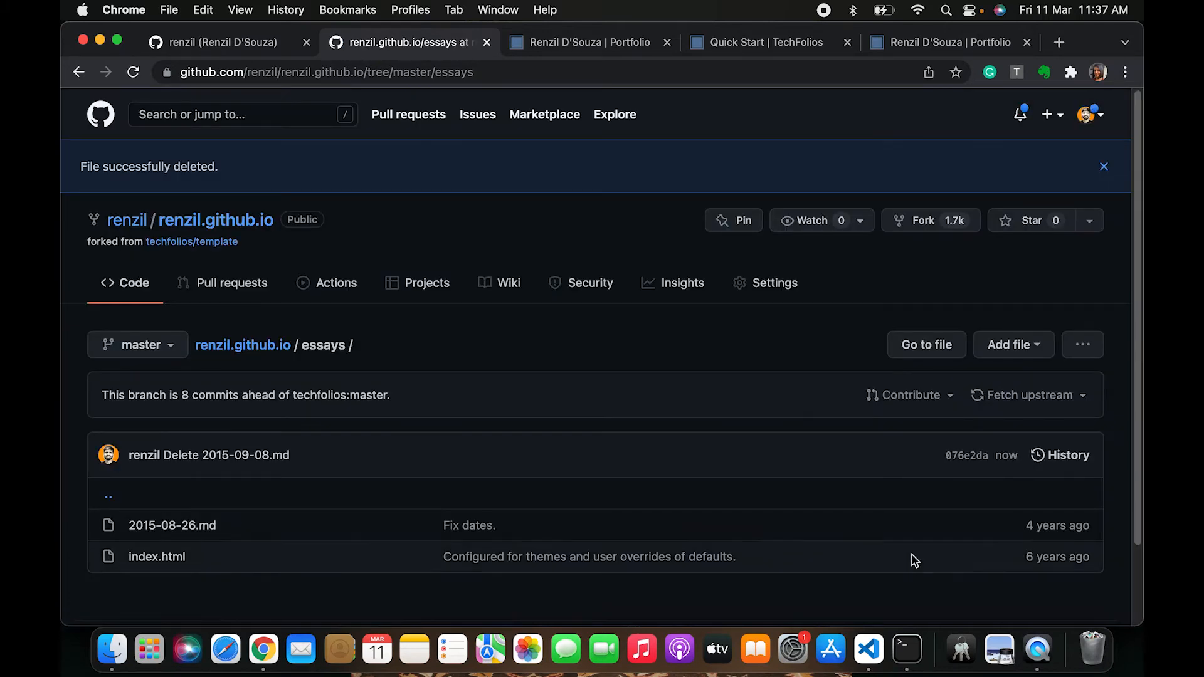
Delete the sample essay 2015-08-26.md from the essays folder and commit the deletion
click(158, 527)
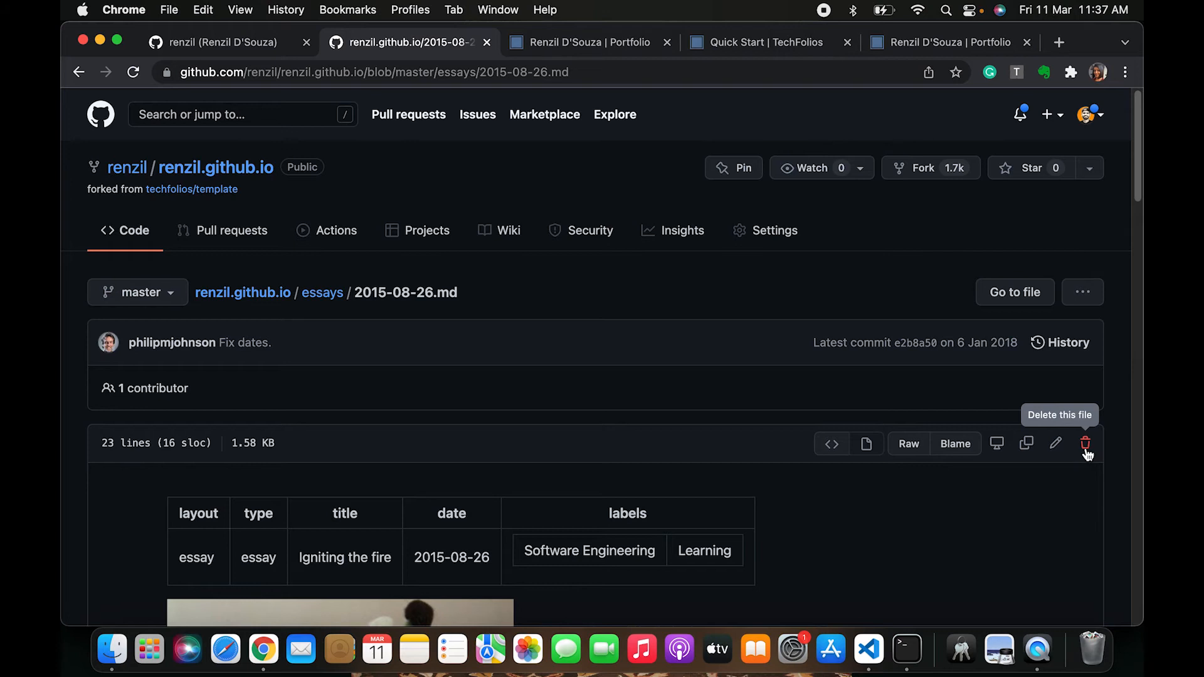
scroll(1011, 550, down, 2)
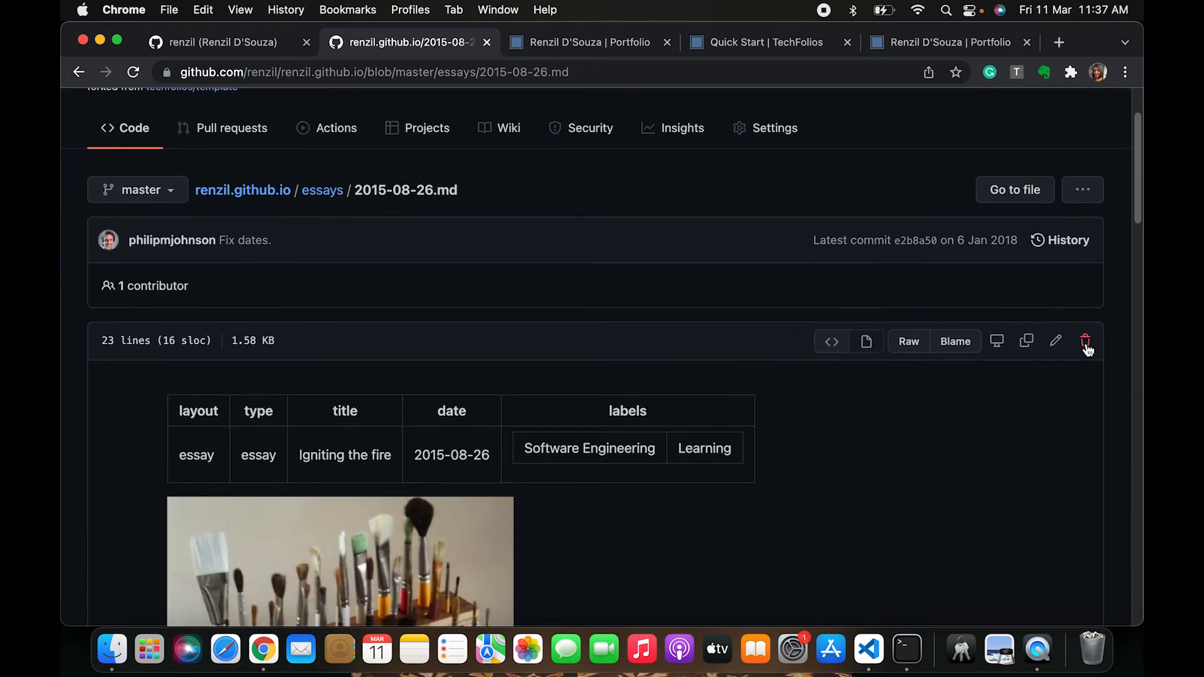
click(1086, 342)
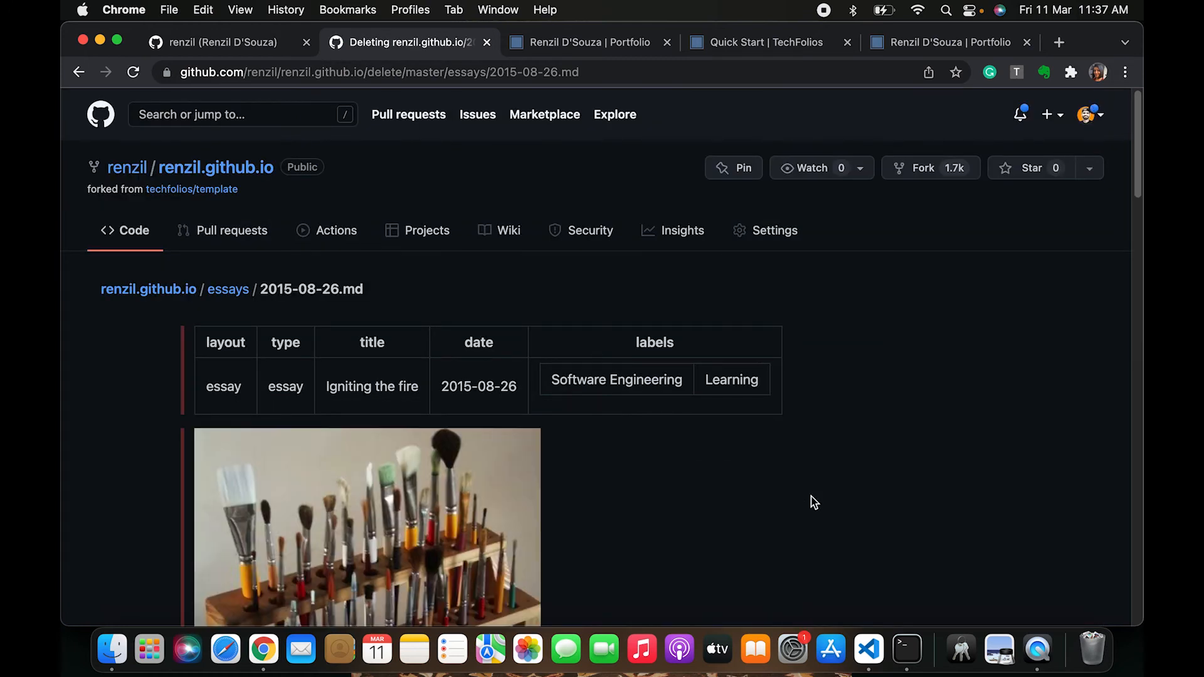
scroll(813, 502, down, 20)
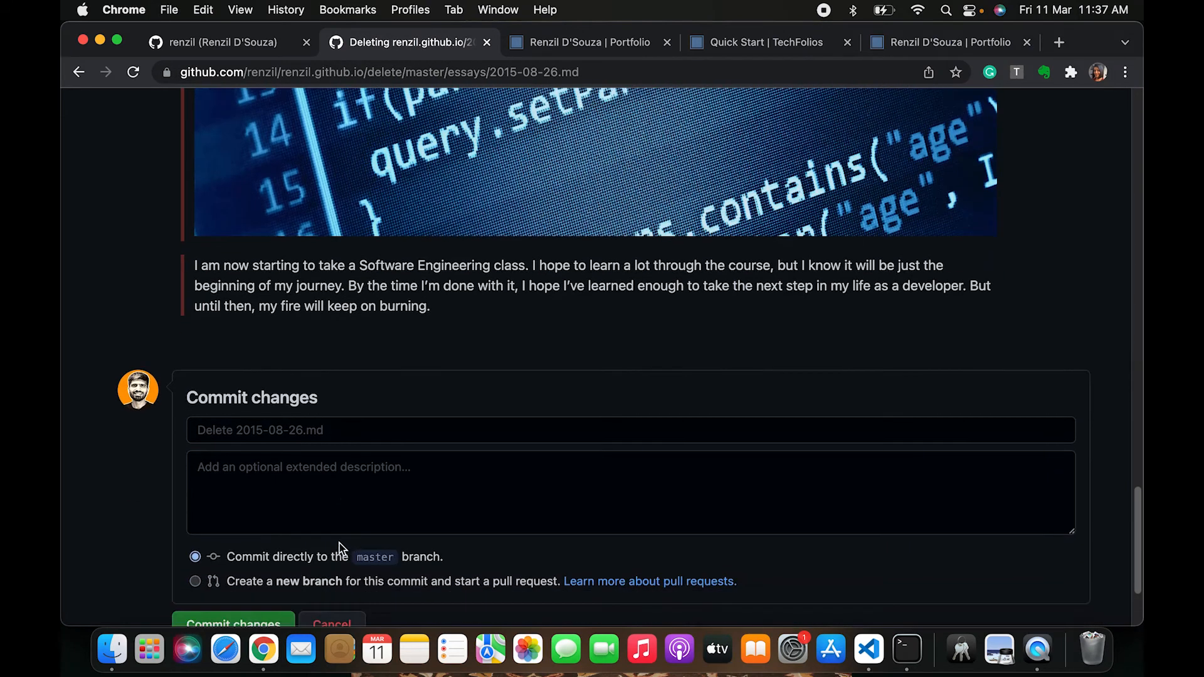
scroll(231, 607, down, 2)
click(235, 574)
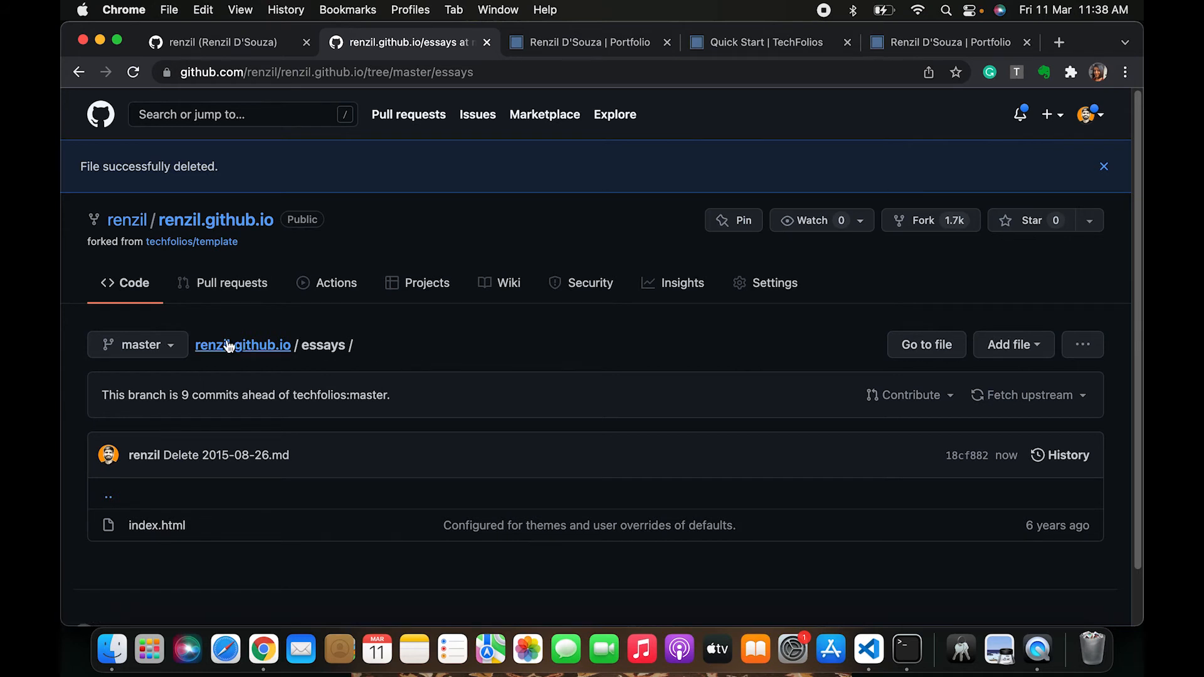
Return to the repository root and open the latest pages build and deployment workflow run under Actions
click(248, 347)
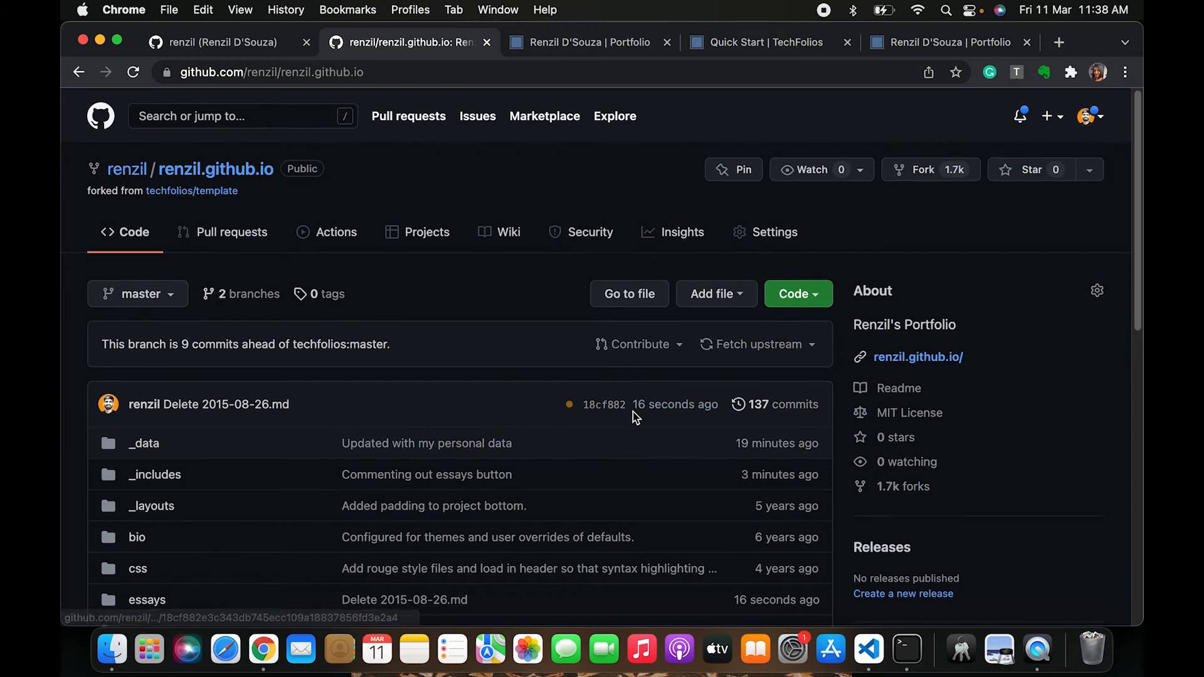
scroll(296, 518, down, 2)
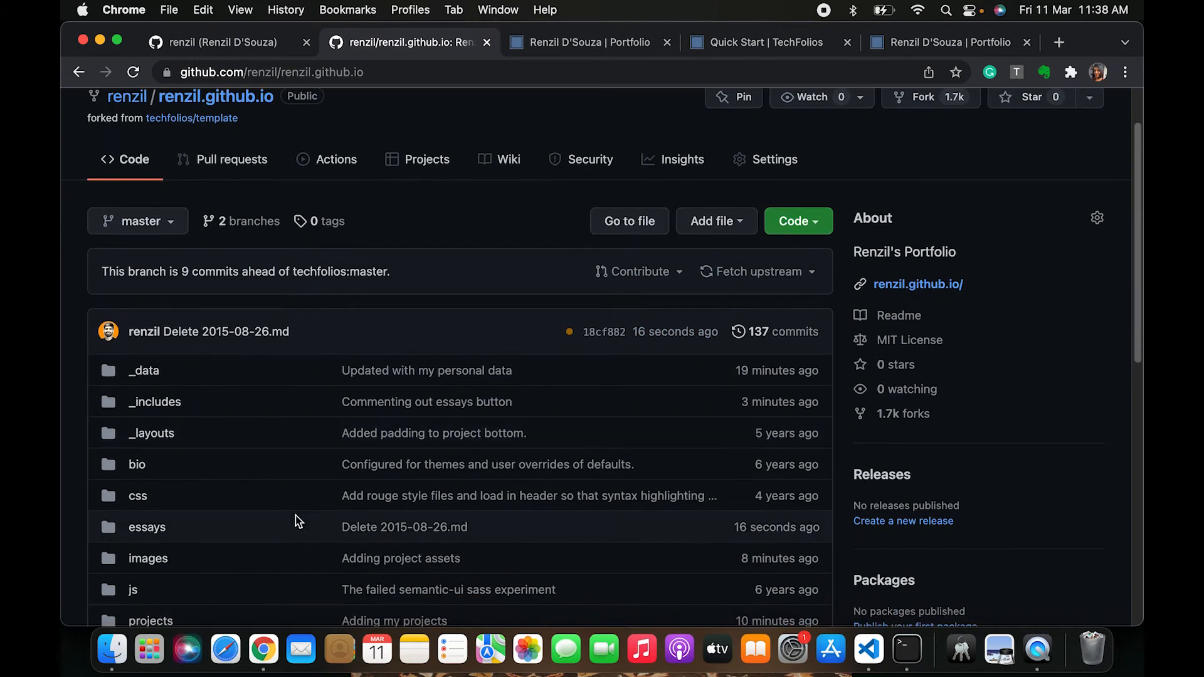
scroll(295, 515, down, 1)
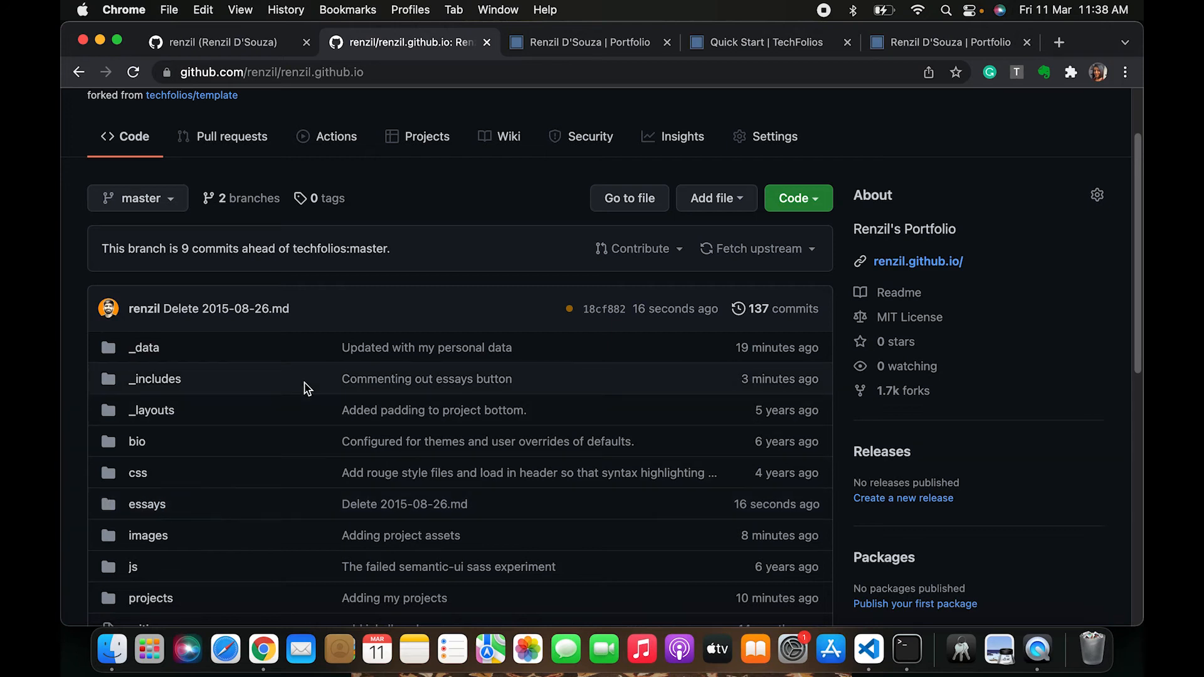
click(327, 133)
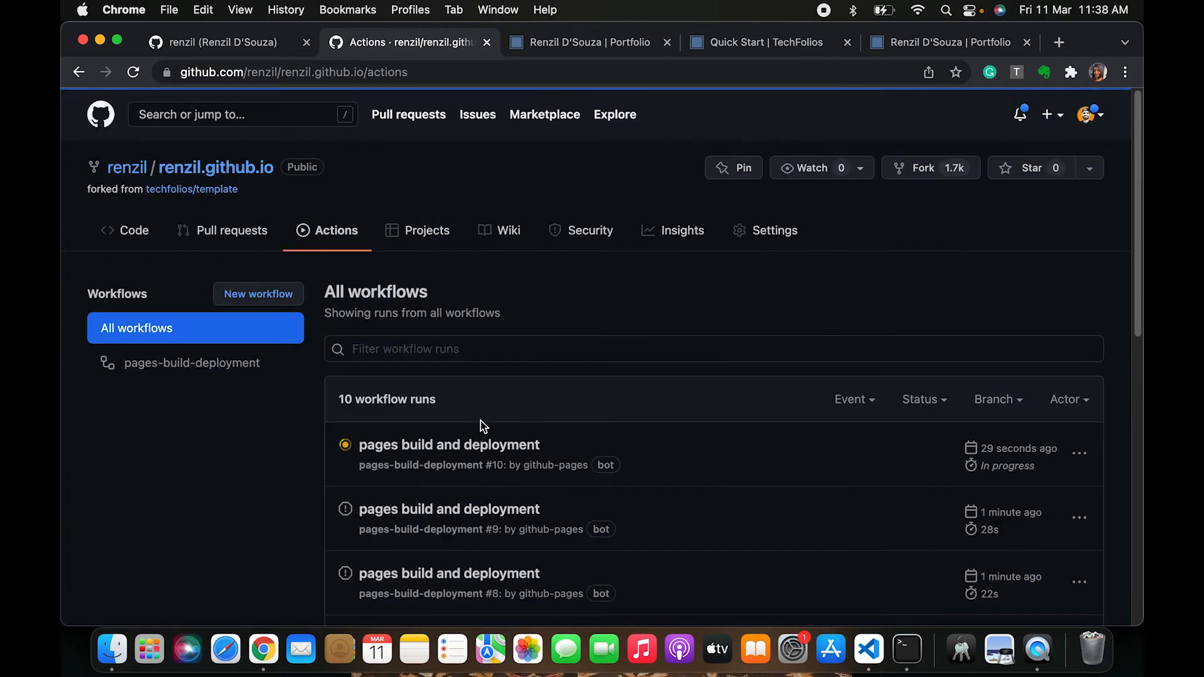
click(439, 446)
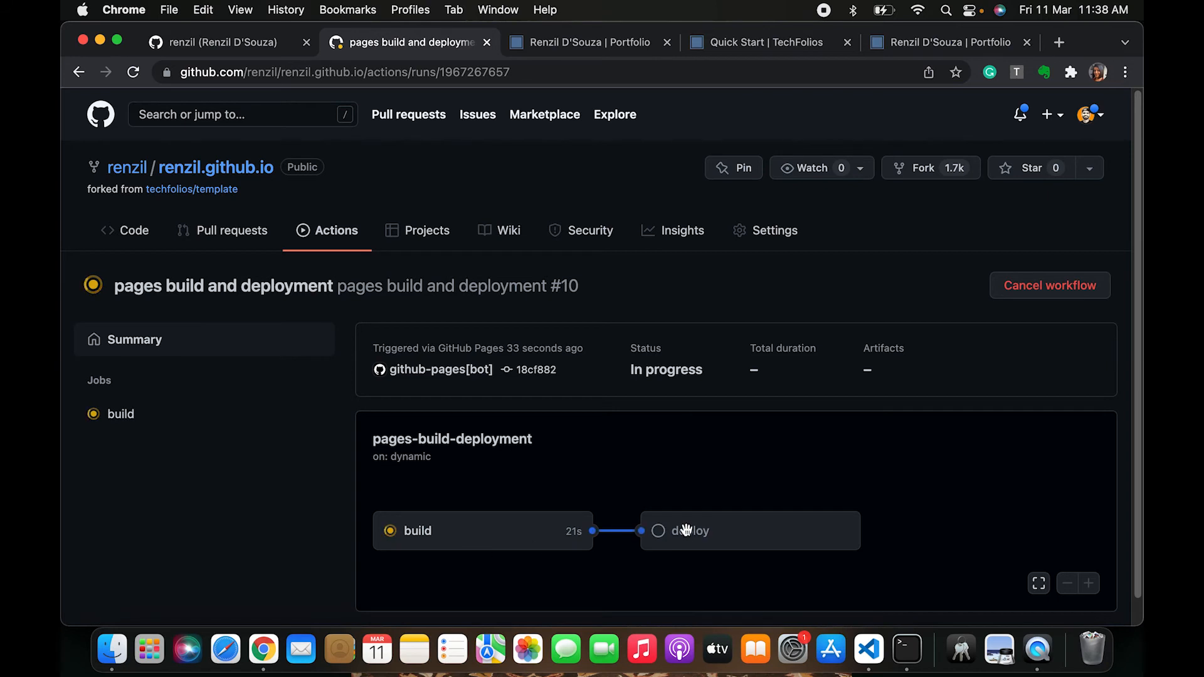
Check the live portfolio home page, then return to the workflow run
click(580, 44)
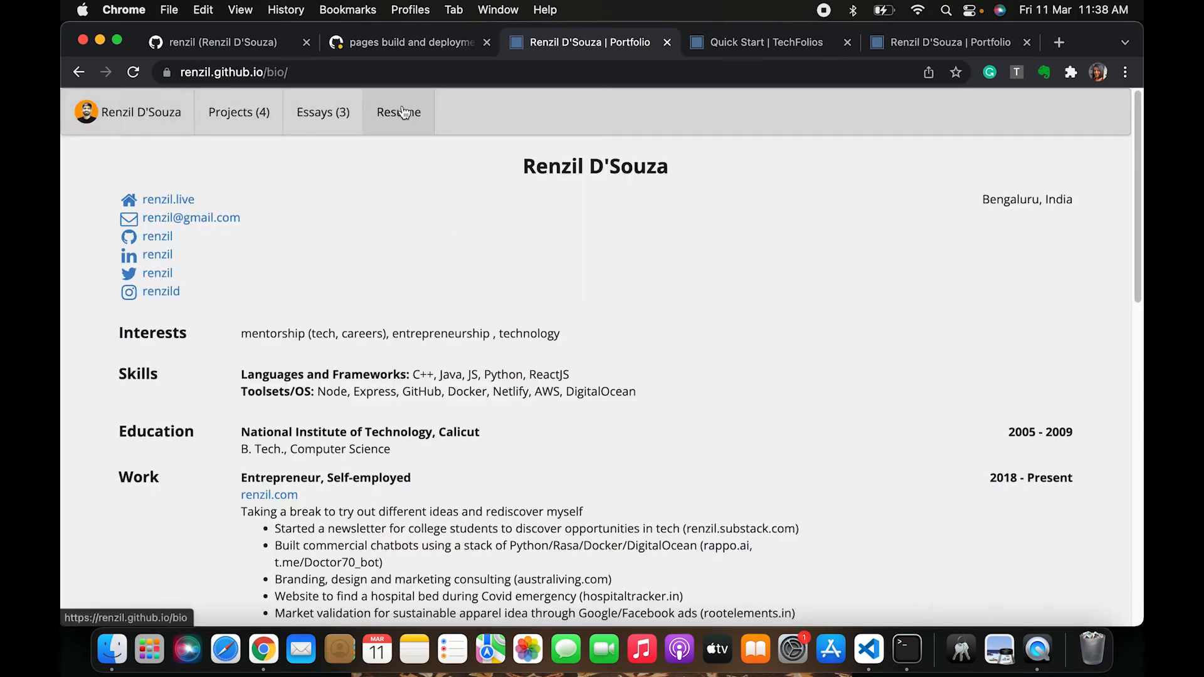
click(139, 114)
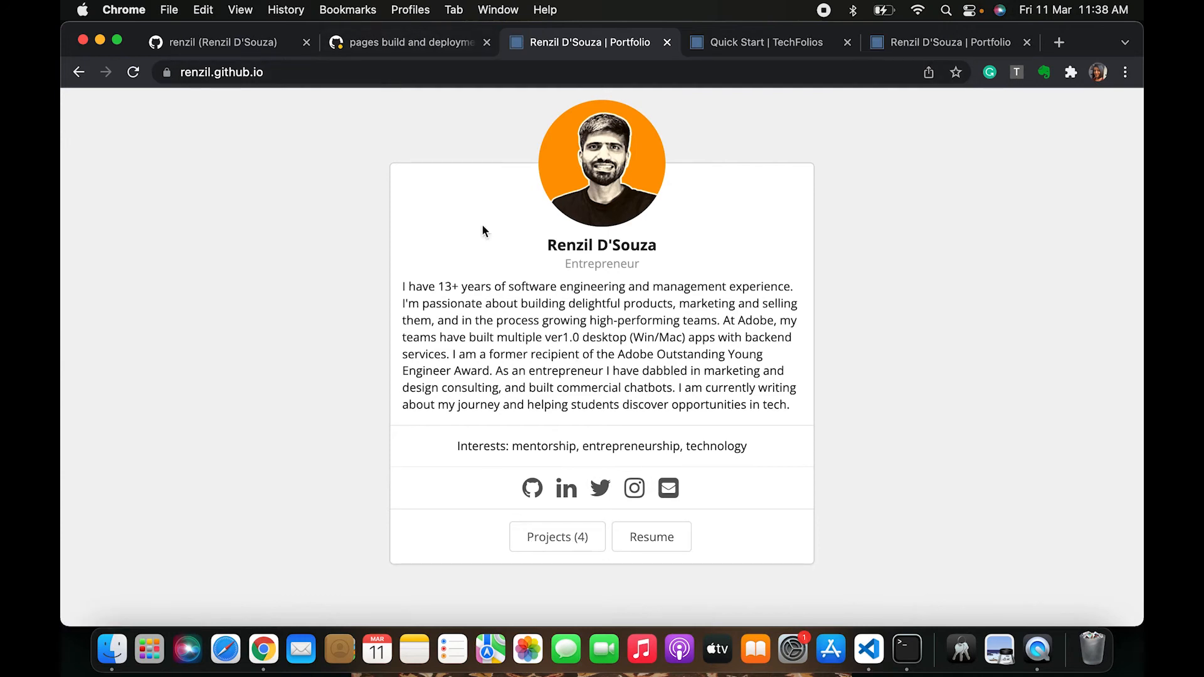
click(409, 39)
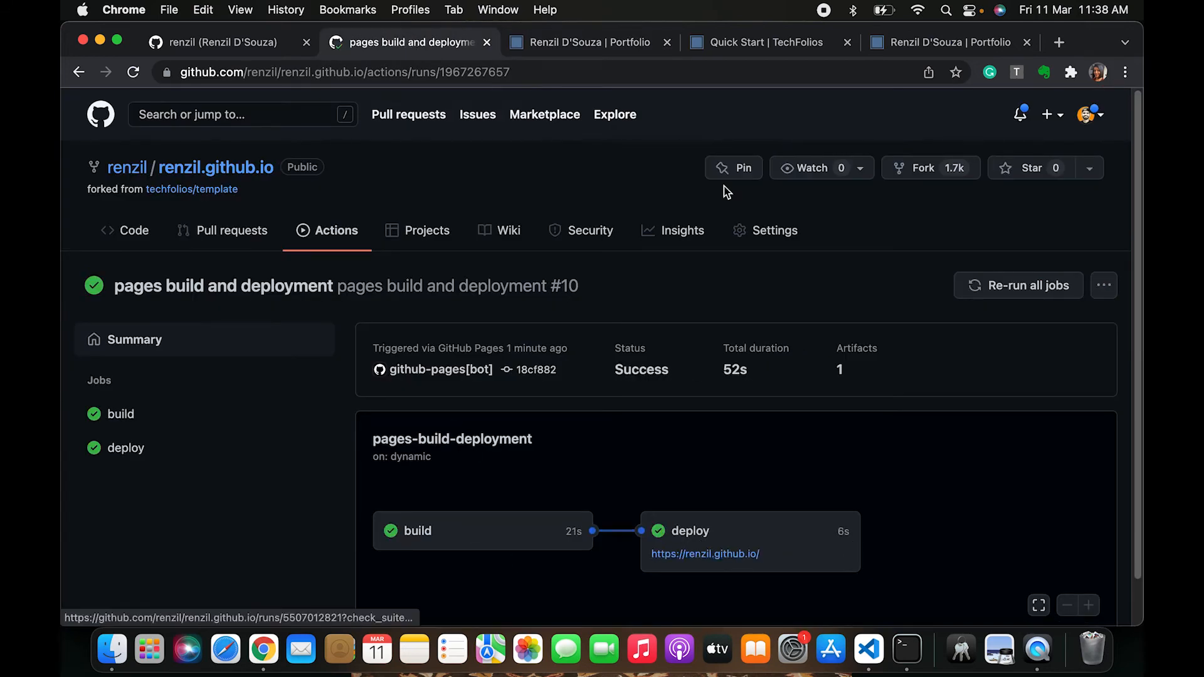
Reload the live portfolio and its Resume page to check the menu bar without the Essays link
click(576, 48)
key(super+r)
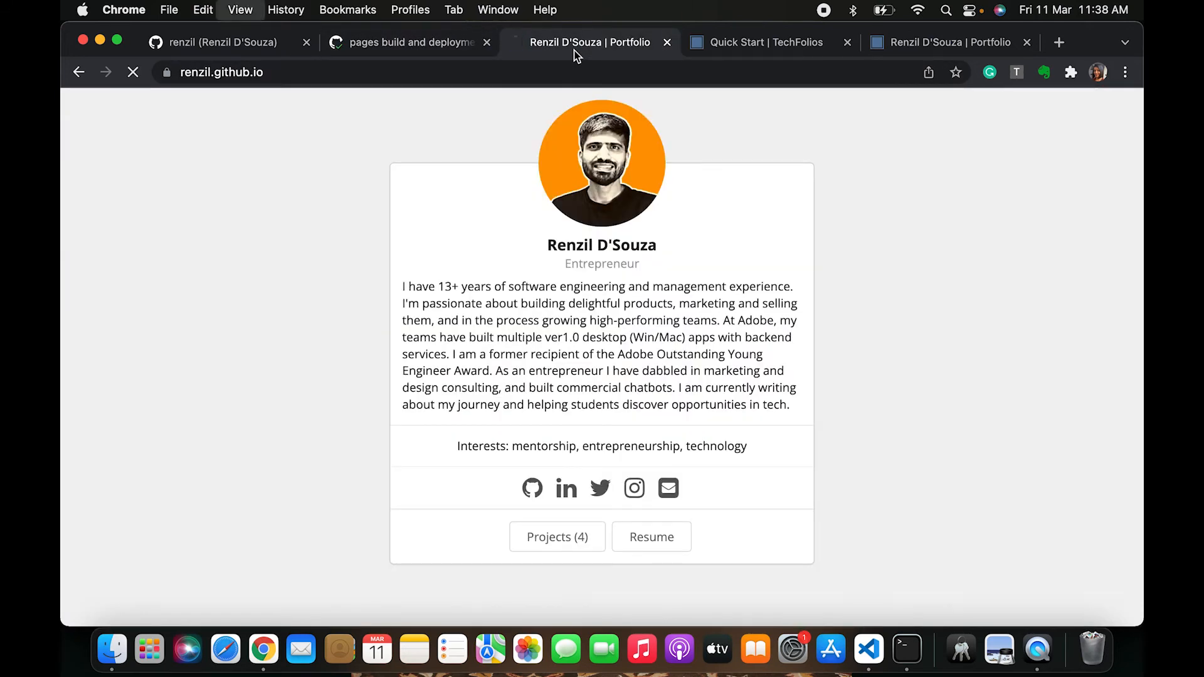
click(653, 546)
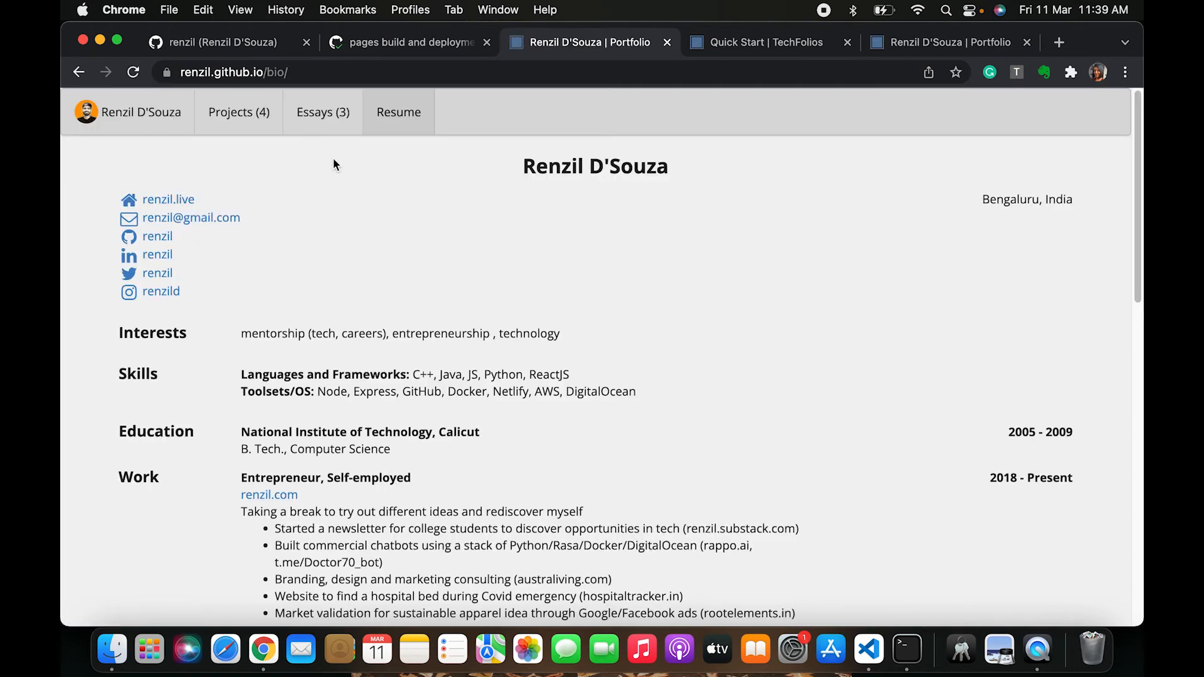
key(super+r)
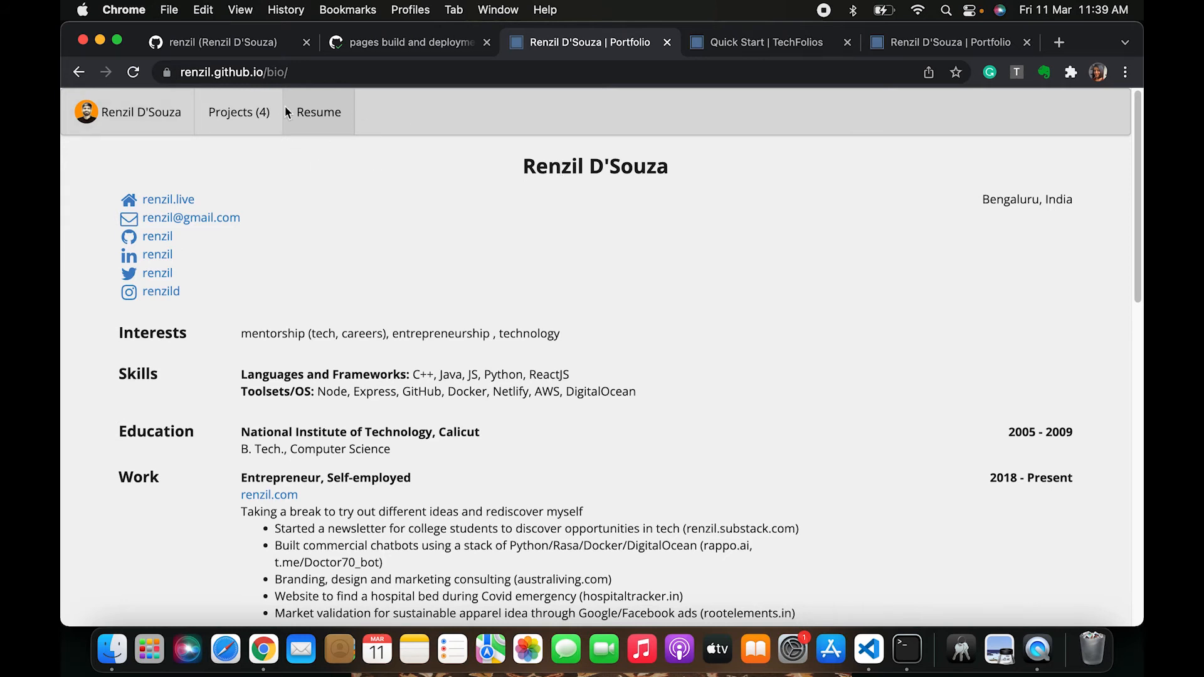
scroll(363, 261, down, 5)
scroll(364, 262, up, 5)
Read the Adjust colors section of the TechFolios Quick Start guide
click(750, 49)
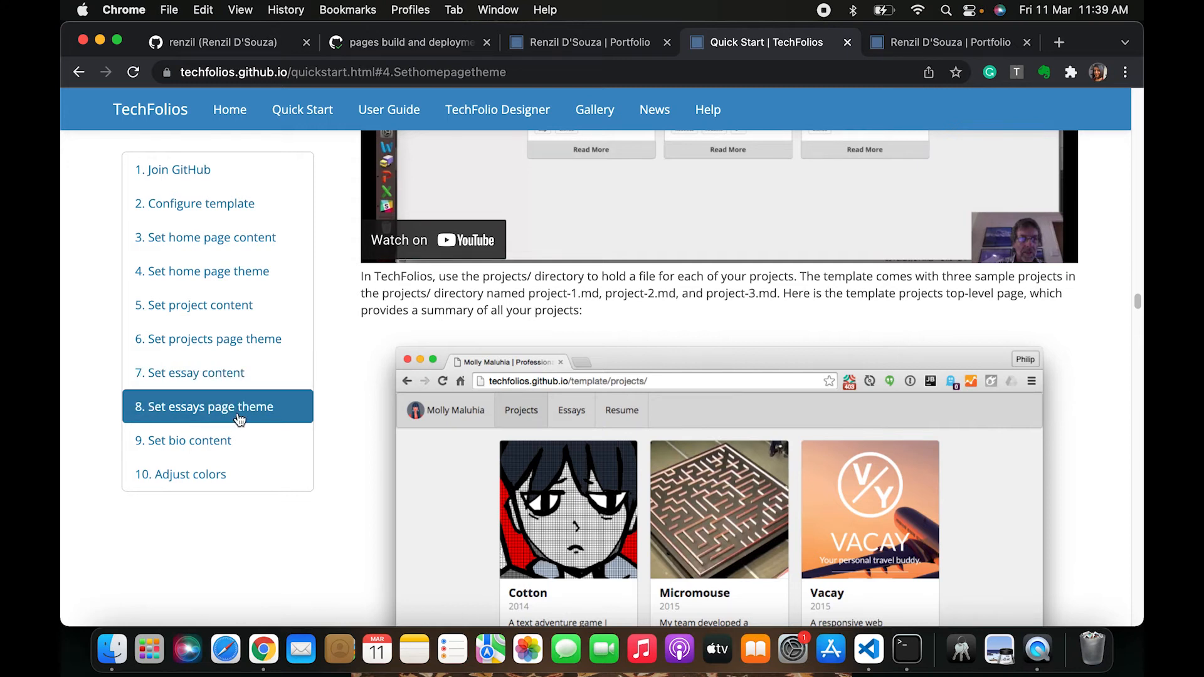
click(192, 480)
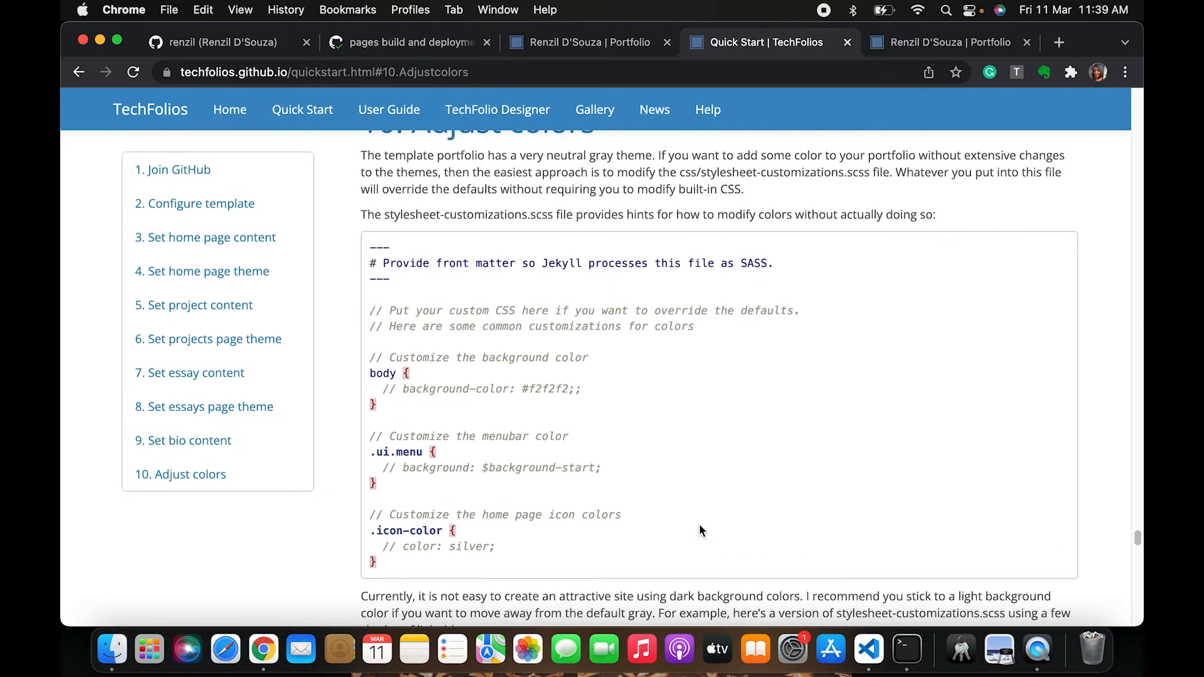
scroll(700, 531, down, 15)
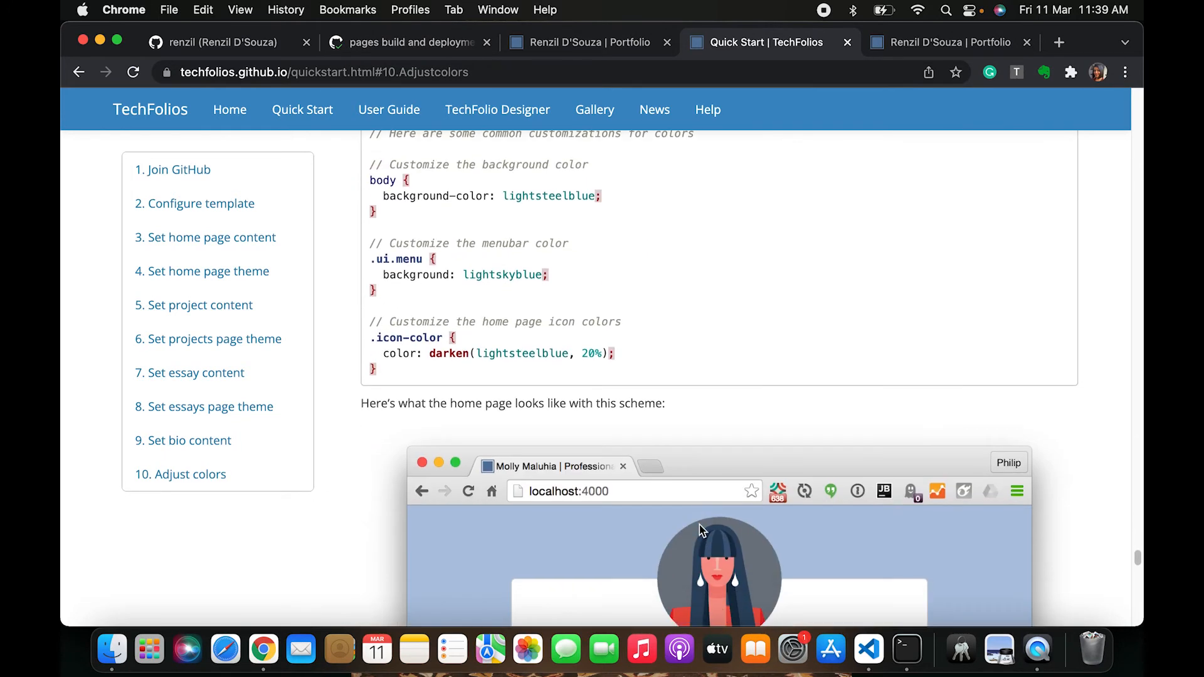
Reload the live portfolio and browse its Projects page and the Root Elements project, then return home
click(179, 49)
click(350, 39)
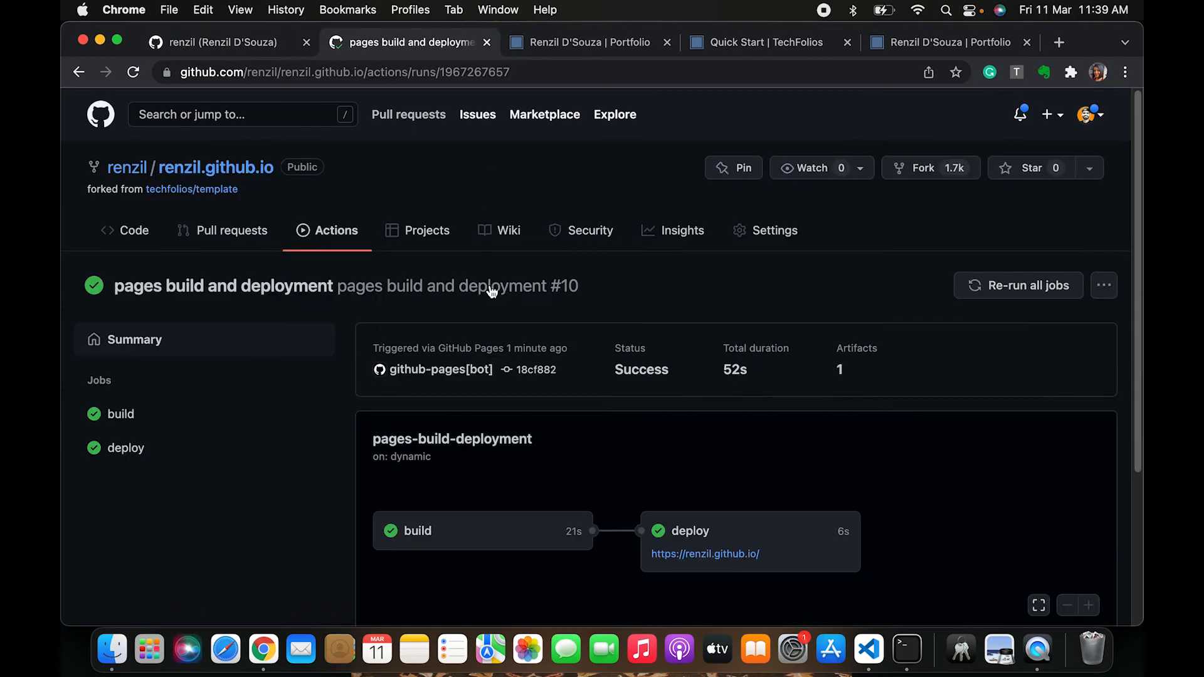
click(568, 44)
key(super+r)
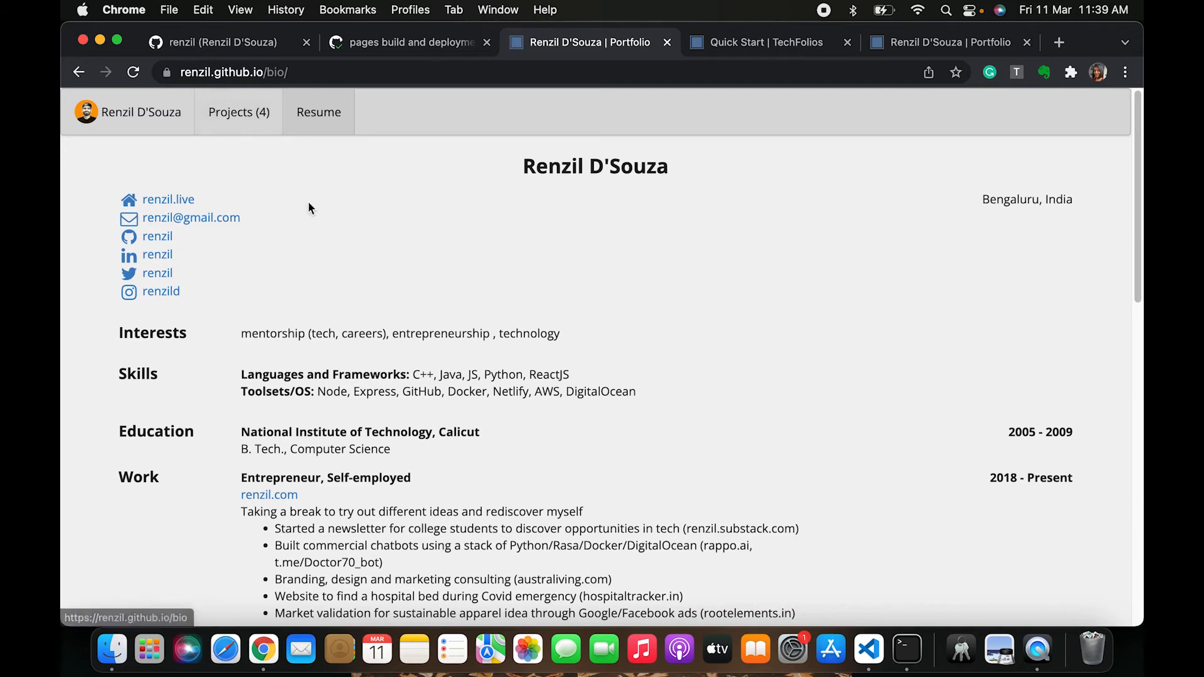
scroll(439, 474, down, 3)
scroll(439, 474, up, 3)
click(216, 117)
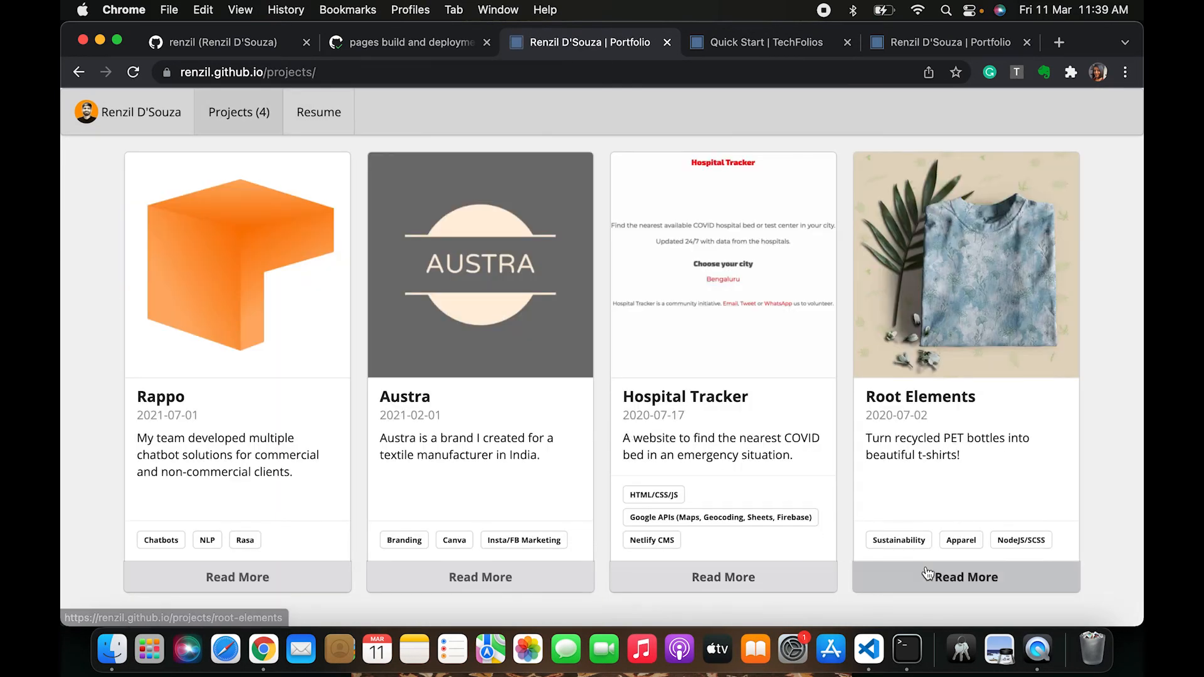
click(947, 594)
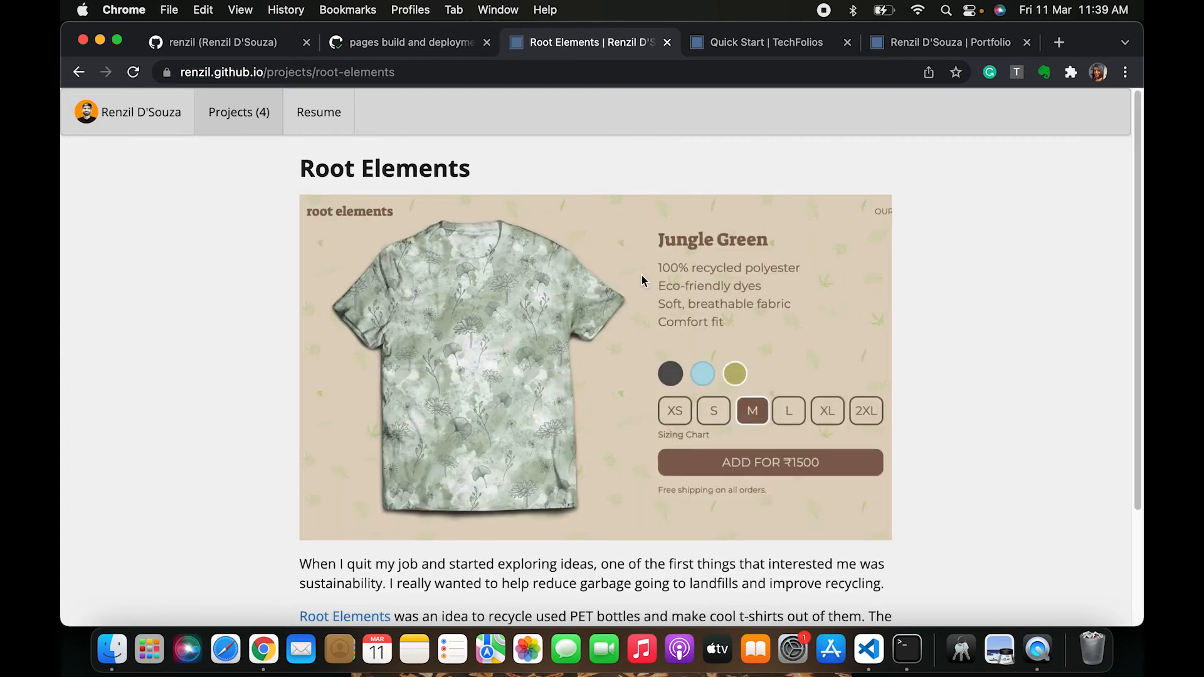
scroll(581, 409, down, 3)
scroll(581, 409, up, 3)
click(114, 109)
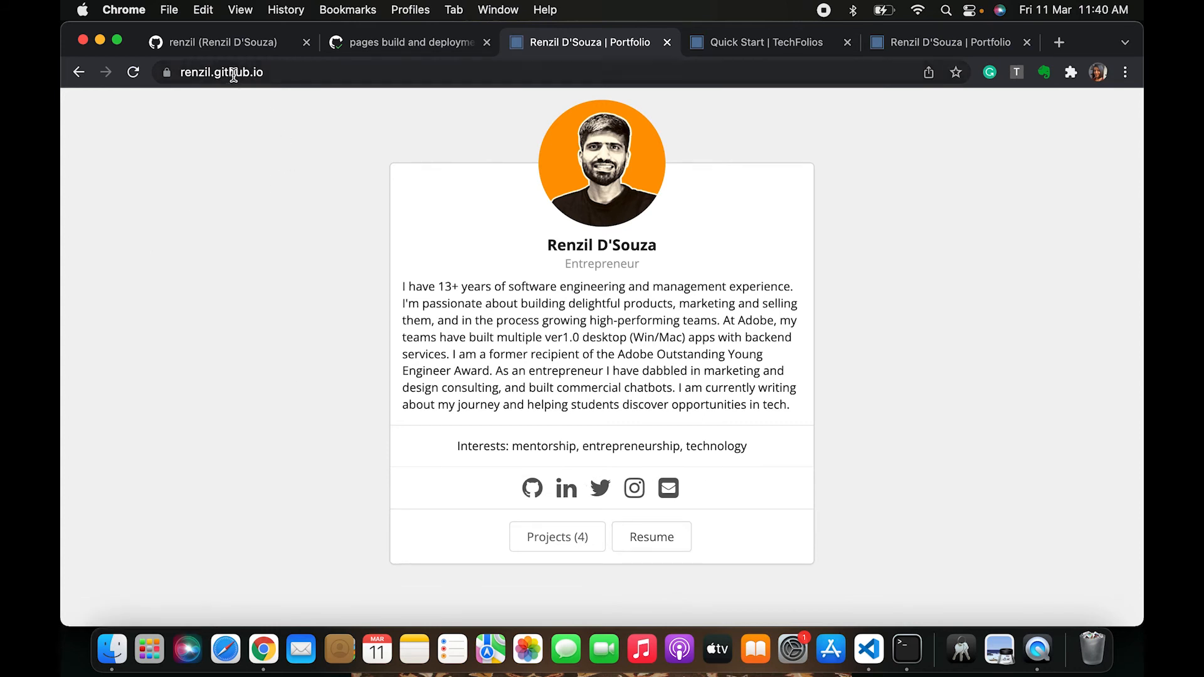
Examine the portfolio's full address in the address bar
click(276, 72)
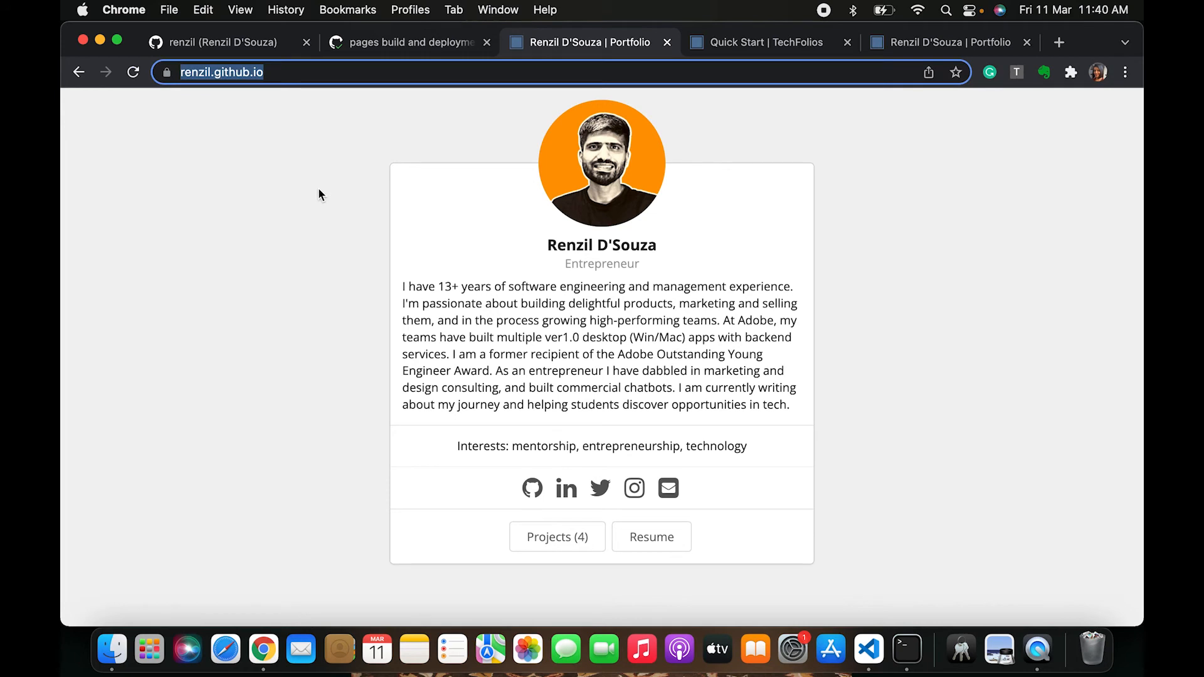
click(276, 72)
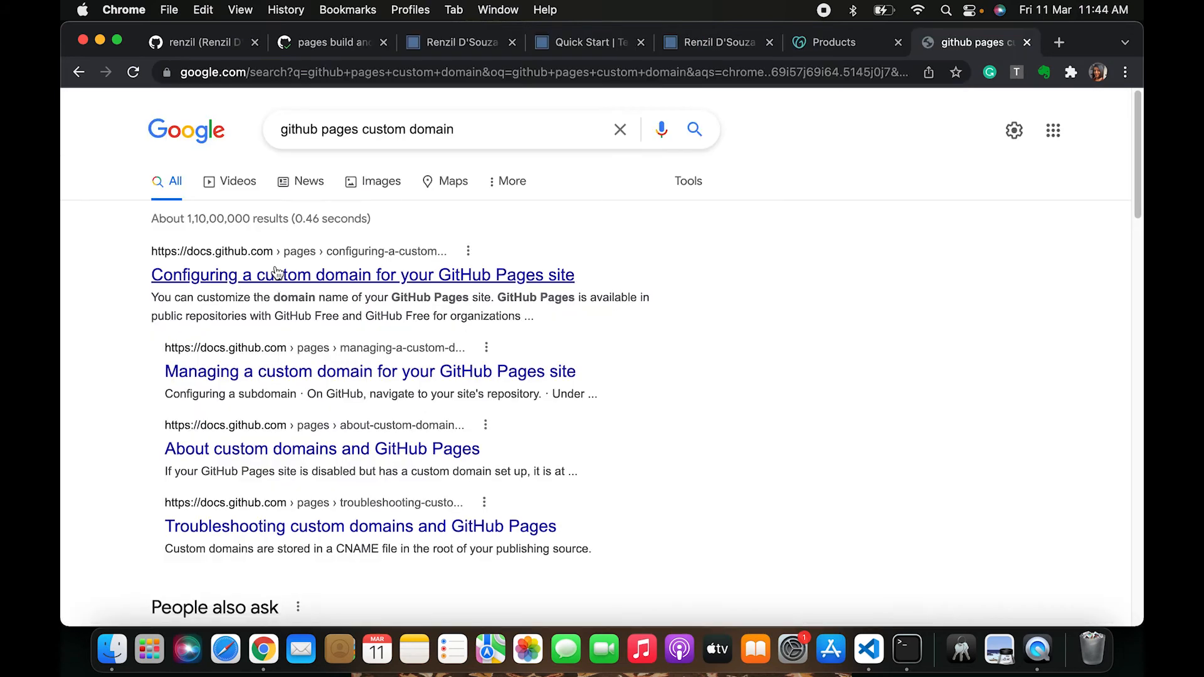
click(315, 275)
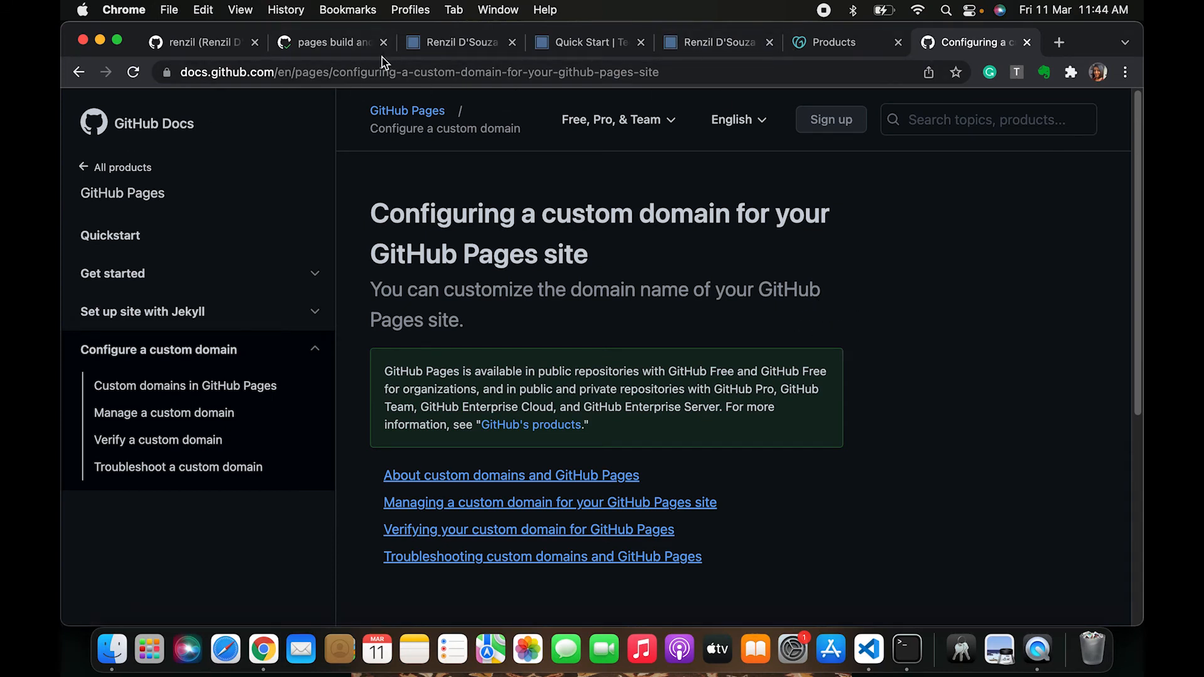
Open the GitHub Docs article on managing a custom domain for a GitHub Pages site
scroll(577, 317, down, 1)
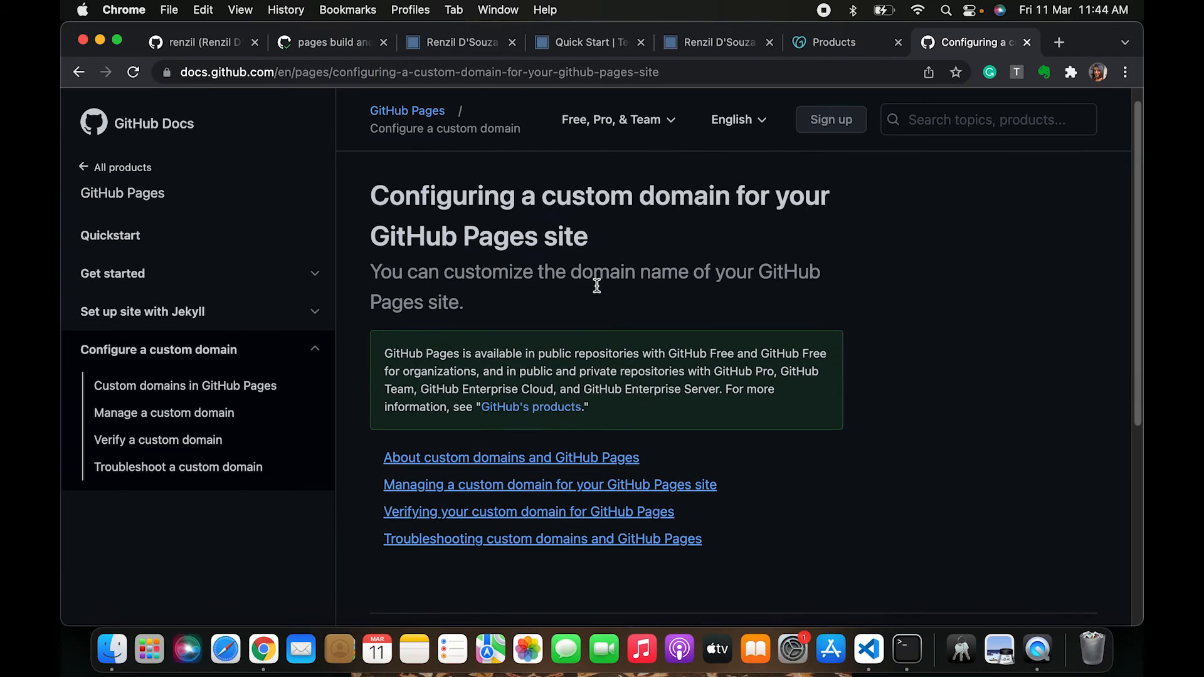
click(682, 72)
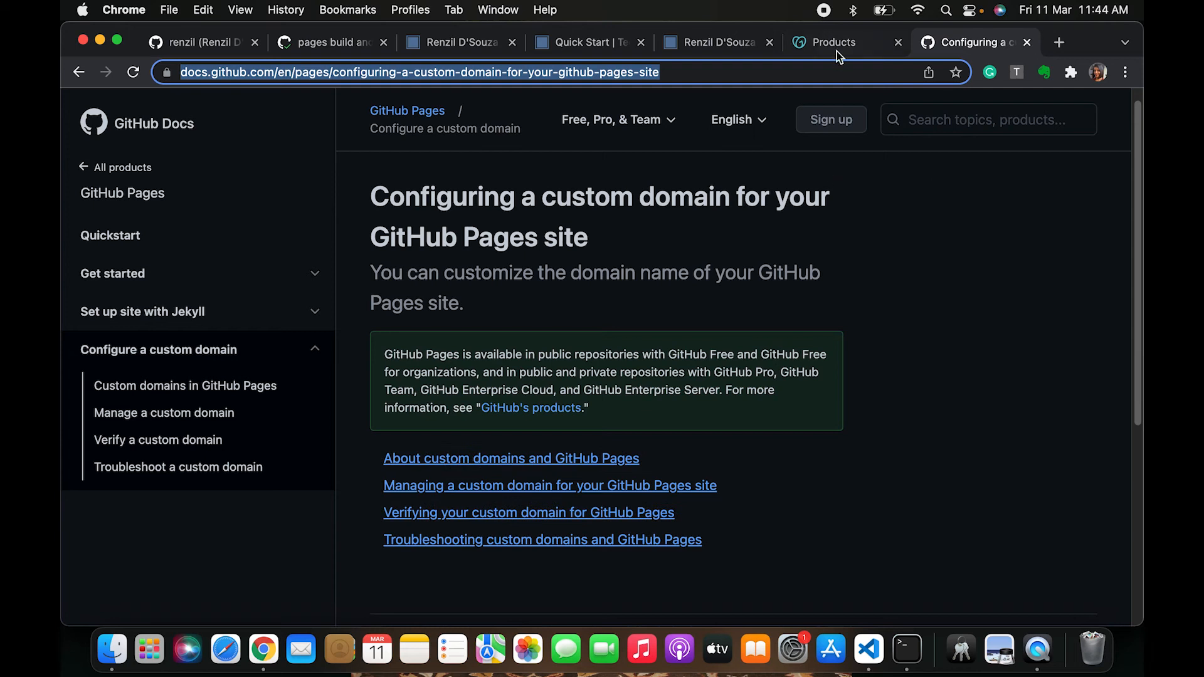
click(457, 490)
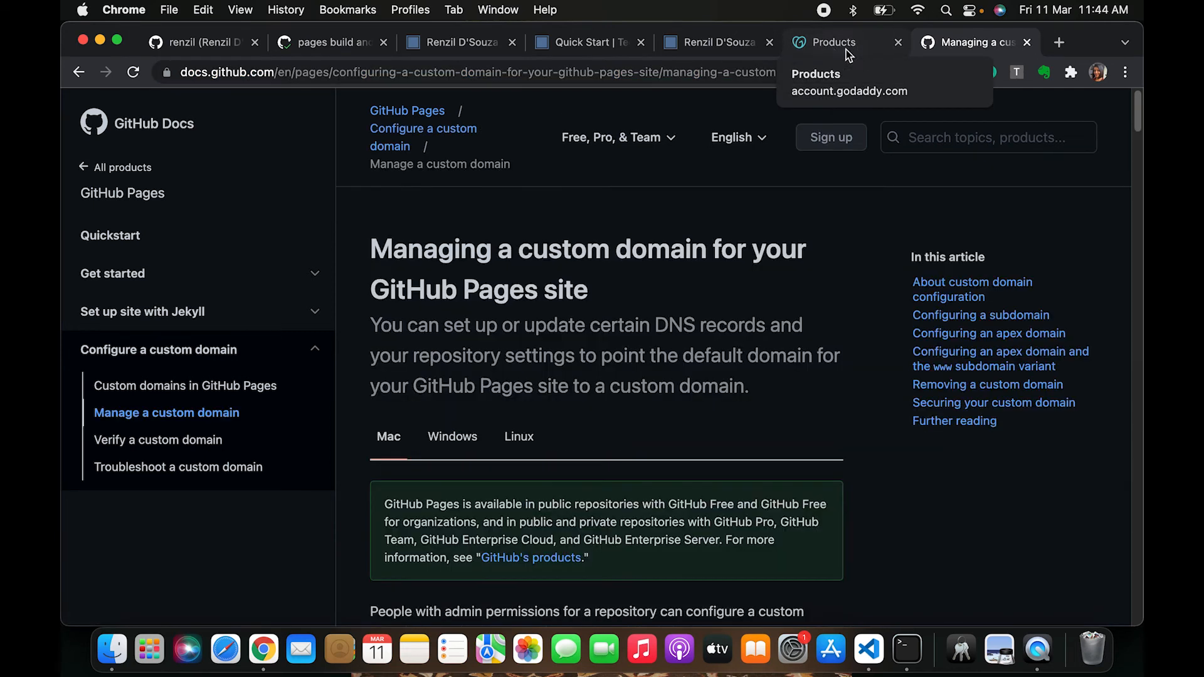
Switch to the GoDaddy account tab and browse the products list down to the Domains section
click(840, 44)
click(963, 45)
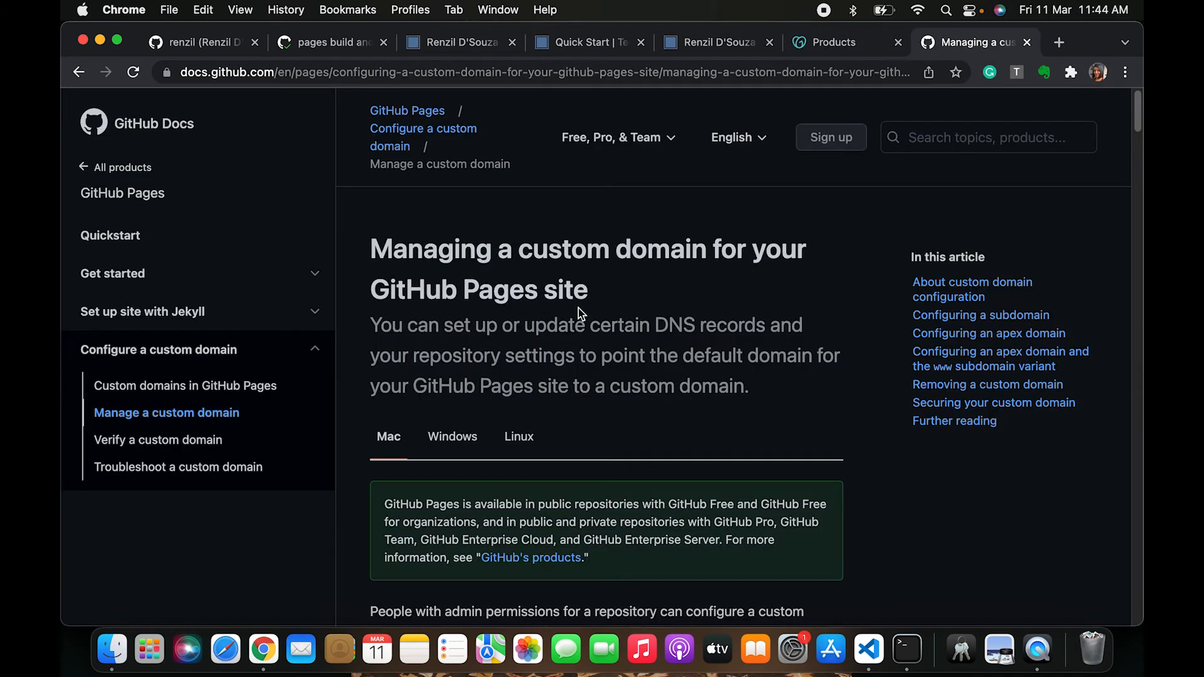
scroll(578, 307, down, 2)
click(837, 46)
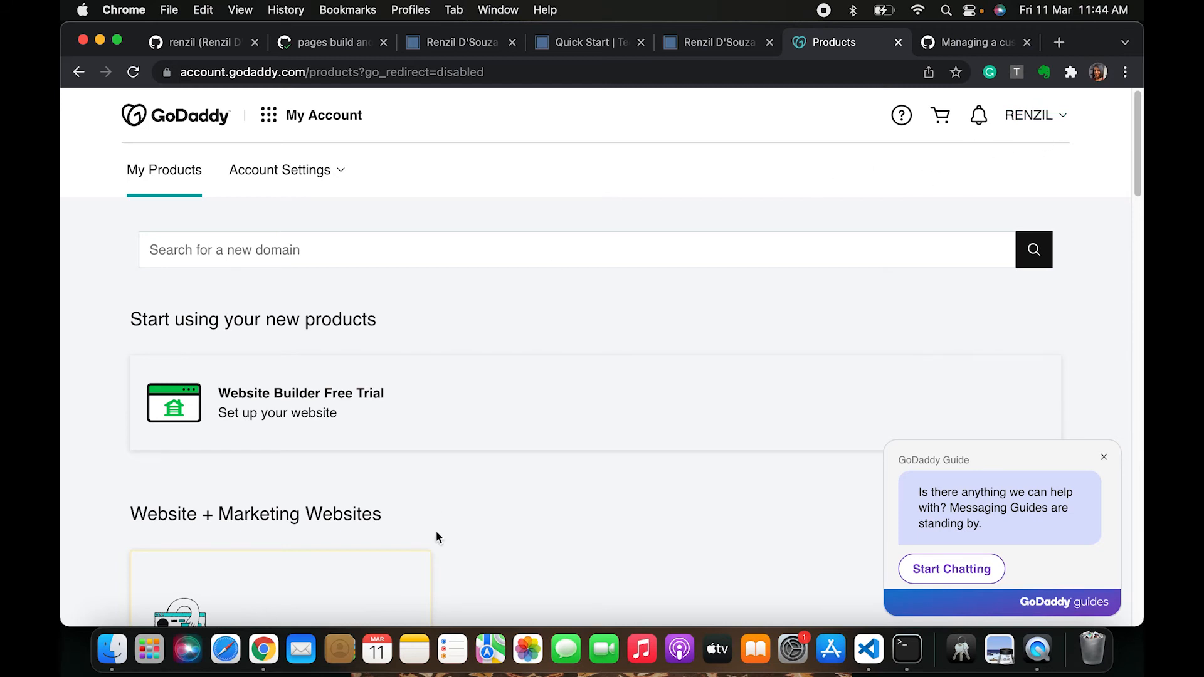
scroll(435, 529, down, 7)
scroll(436, 533, down, 4)
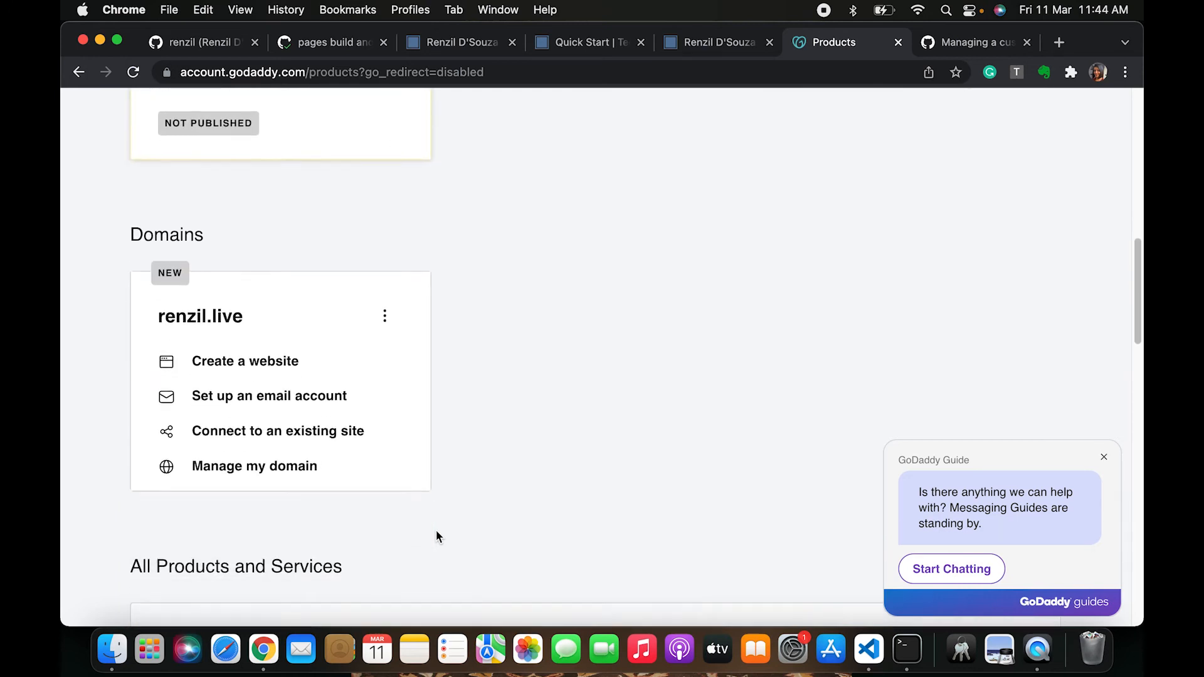
scroll(436, 534, up, 2)
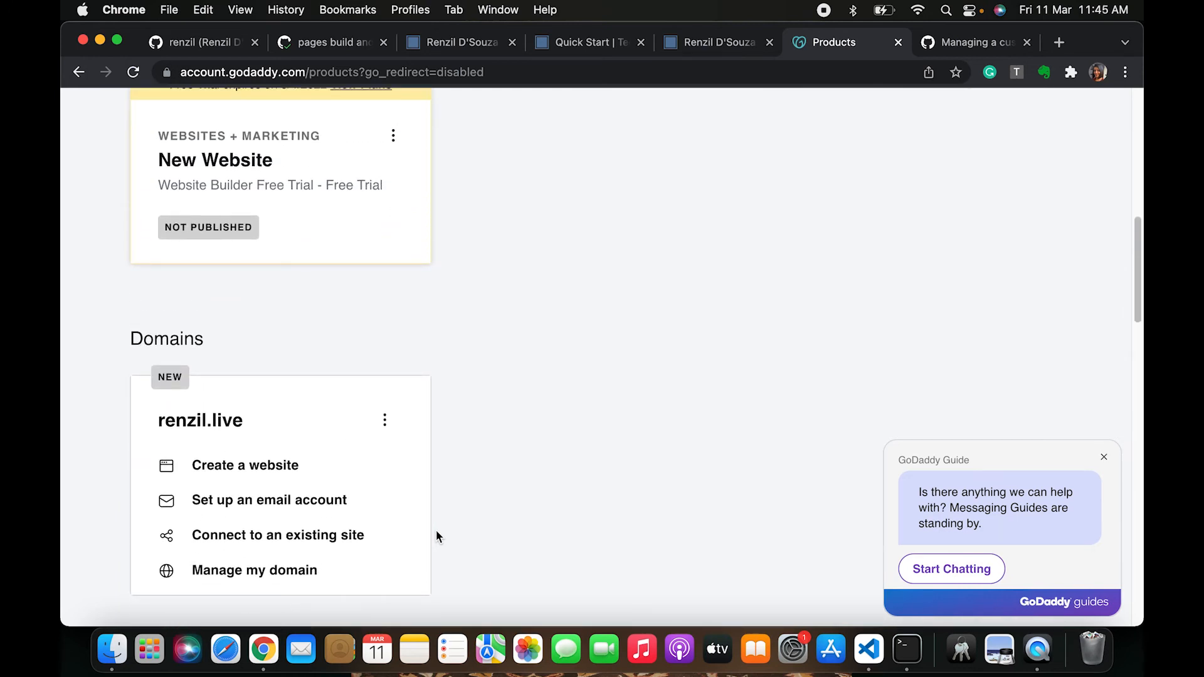
scroll(527, 506, up, 2)
scroll(518, 538, down, 1)
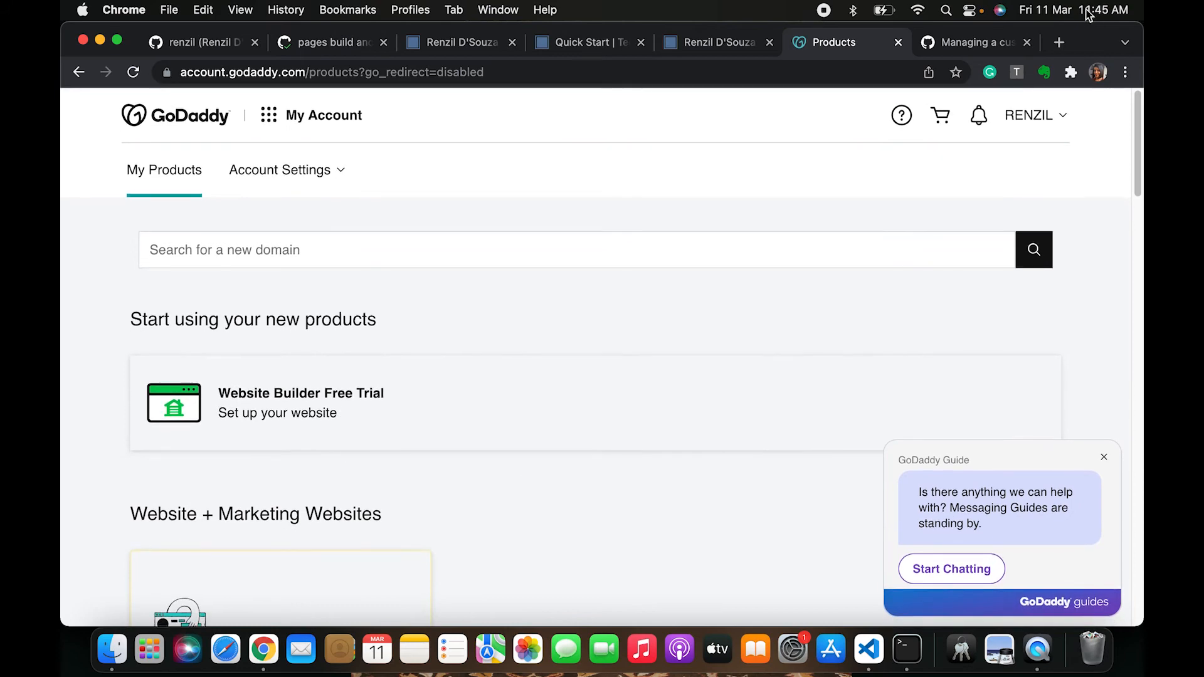
Return to the GitHub Docs article and scroll through the subdomain and apex domain configuration sections
click(973, 42)
scroll(593, 443, down, 15)
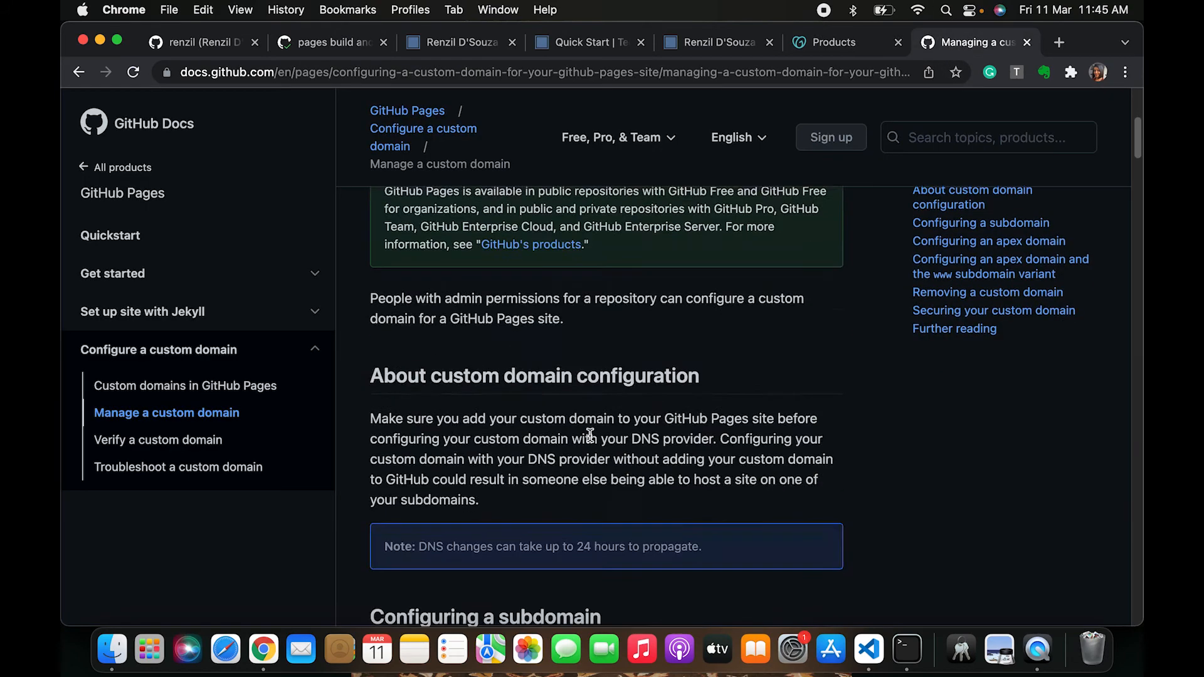
scroll(593, 442, down, 9)
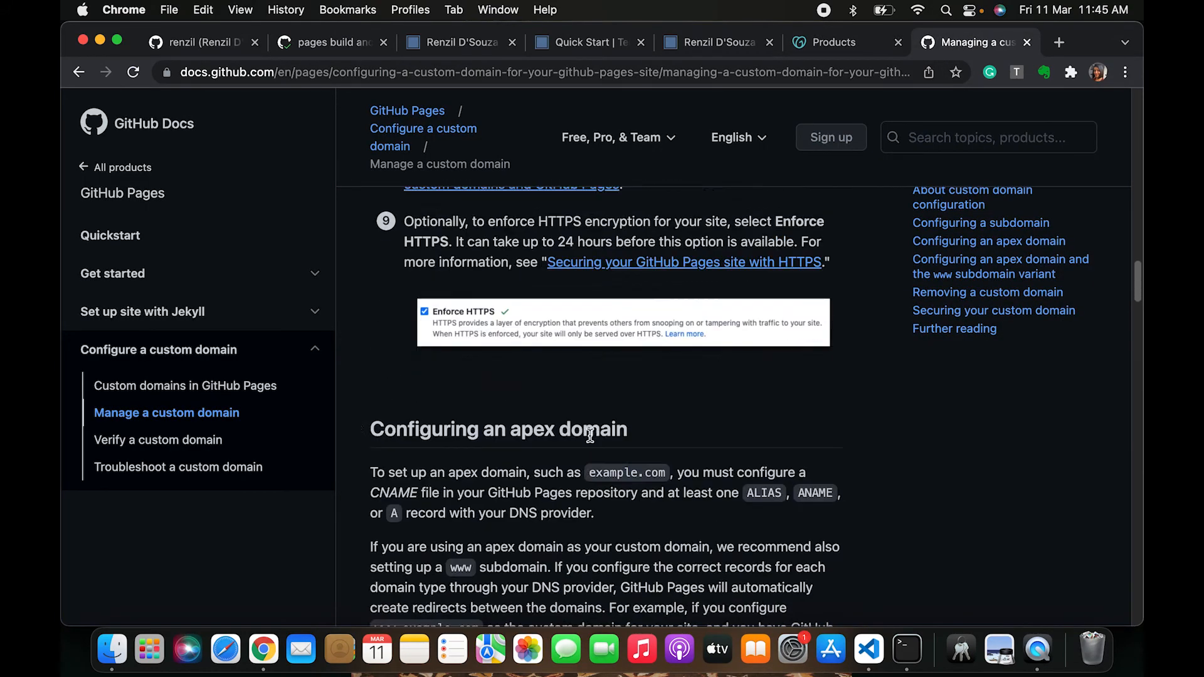
scroll(593, 442, up, 3)
Open DNS management for the renzil.live domain from the GoDaddy products list
click(831, 49)
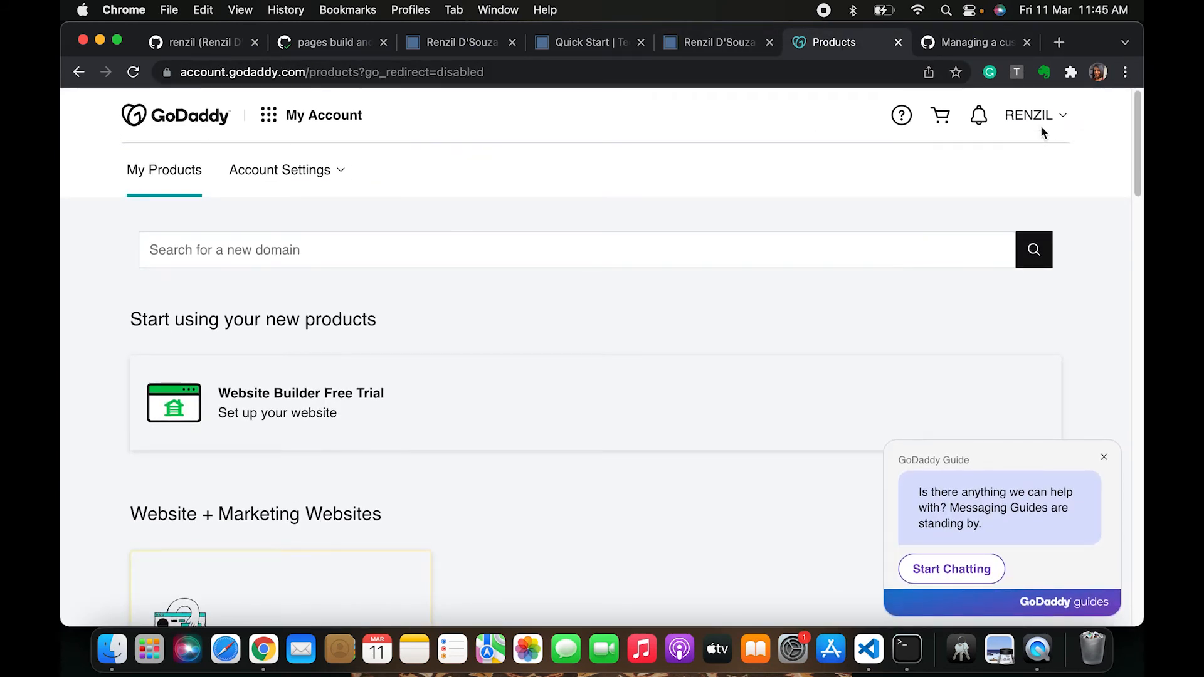
click(1041, 125)
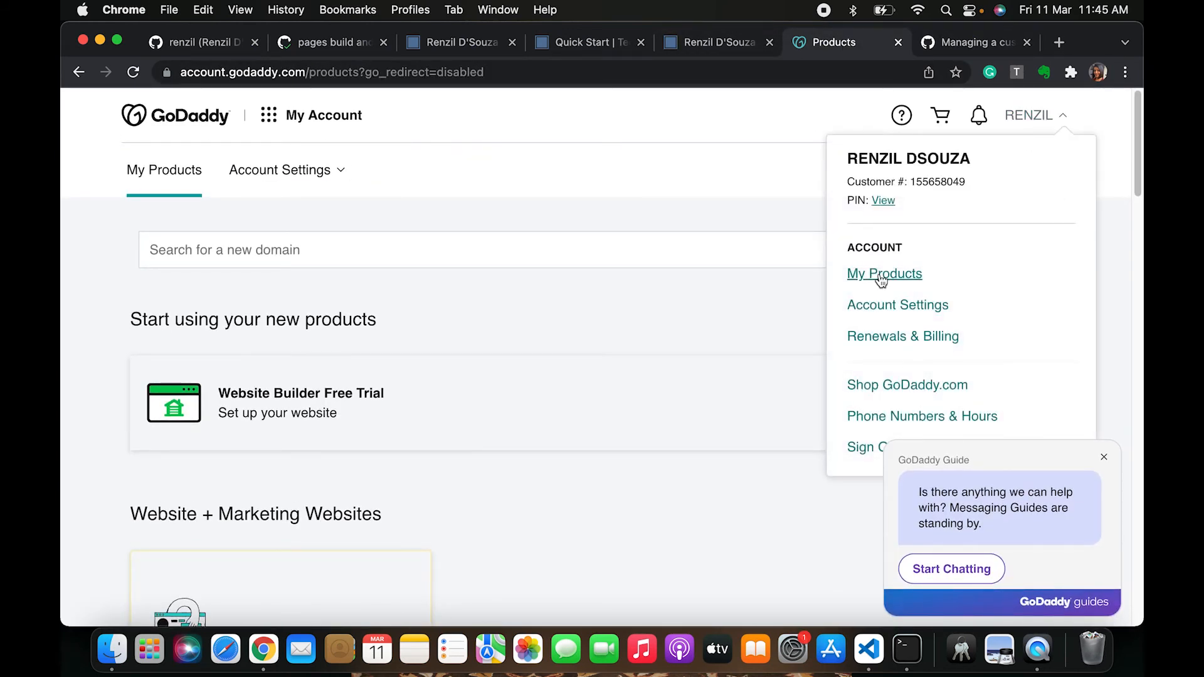
click(881, 276)
scroll(599, 480, down, 10)
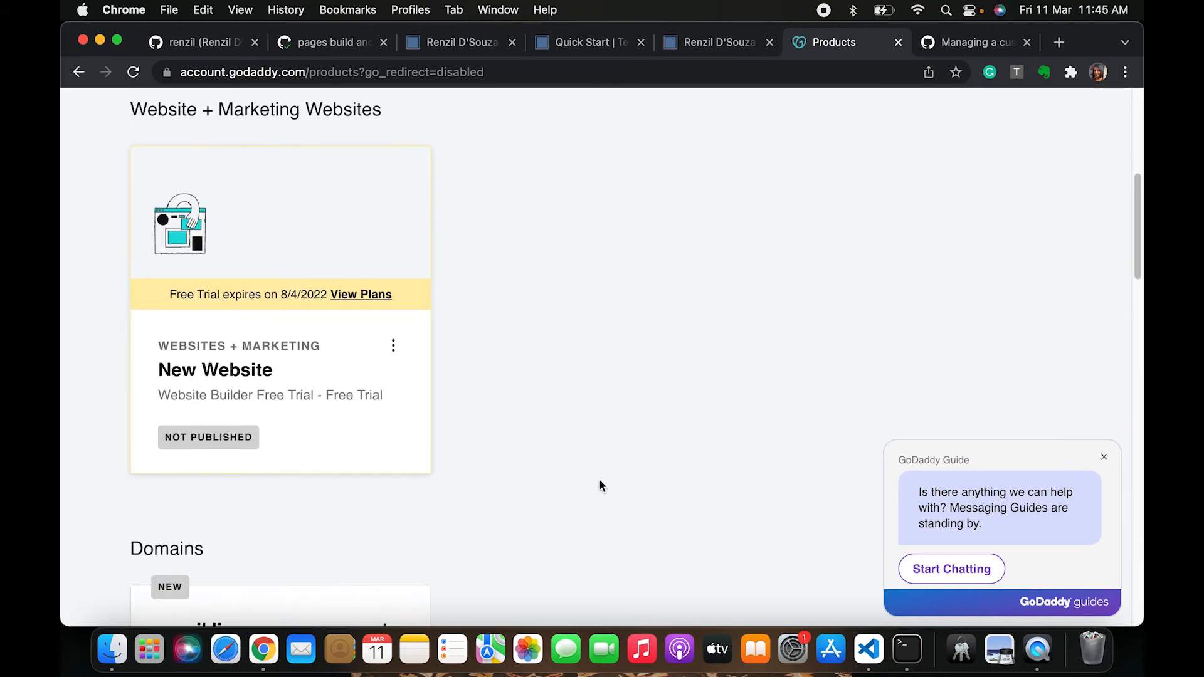
scroll(600, 479, down, 2)
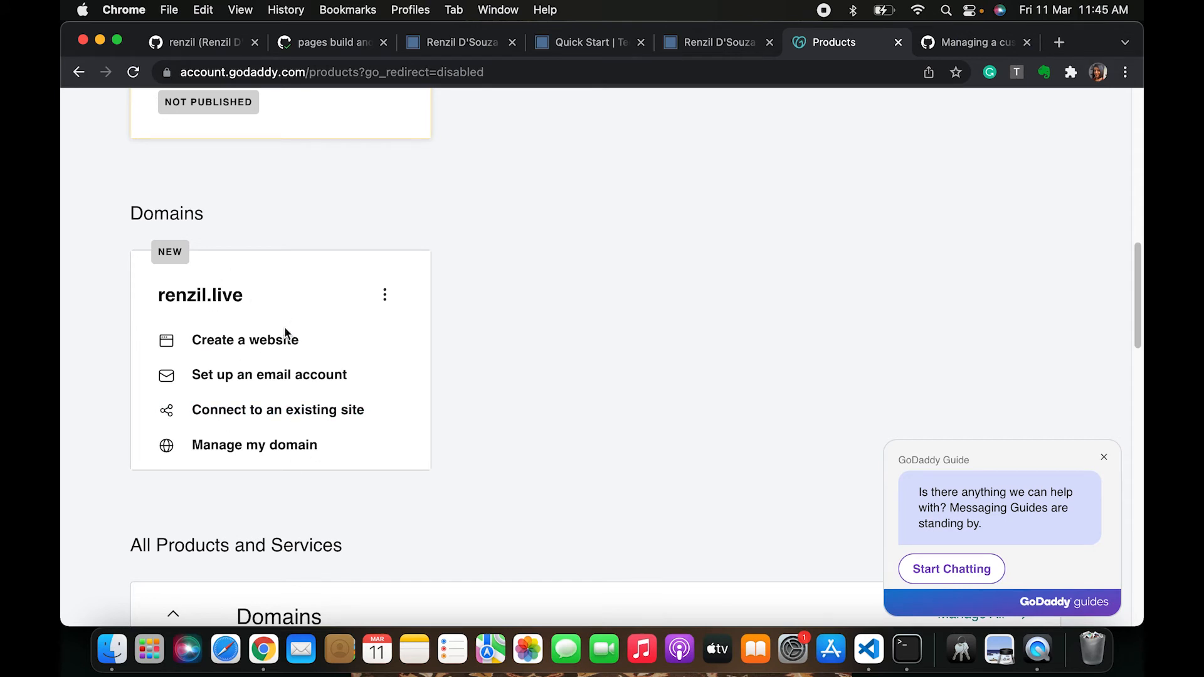
click(266, 447)
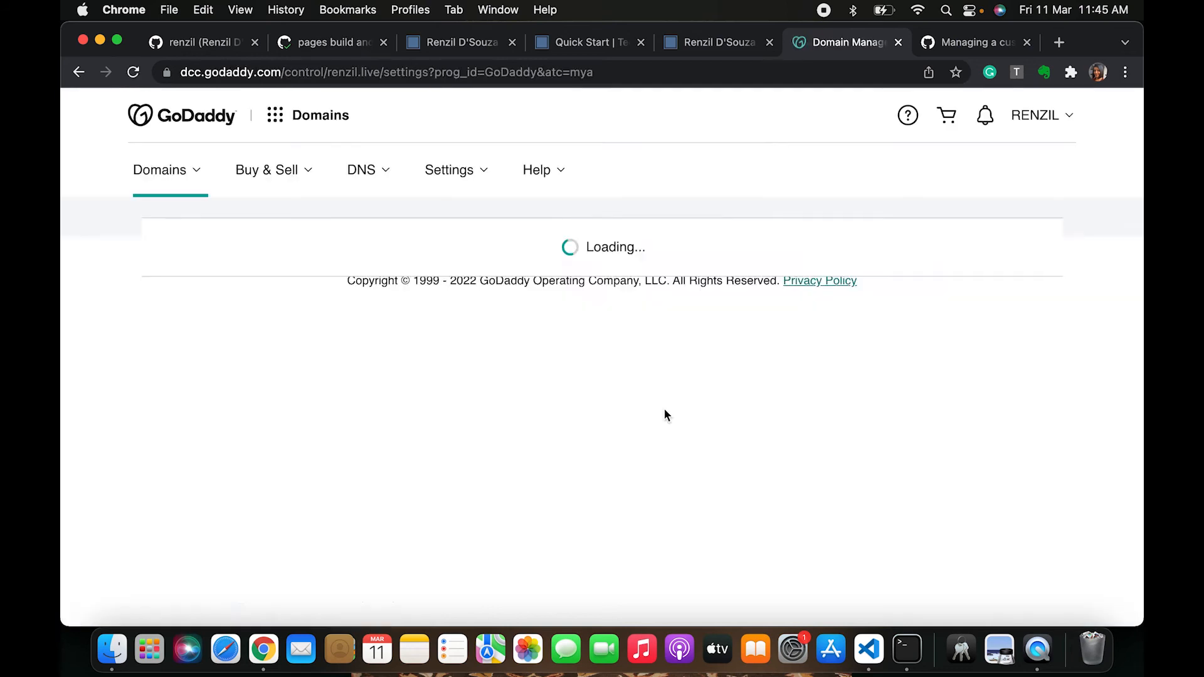
scroll(665, 414, down, 5)
scroll(665, 414, down, 5)
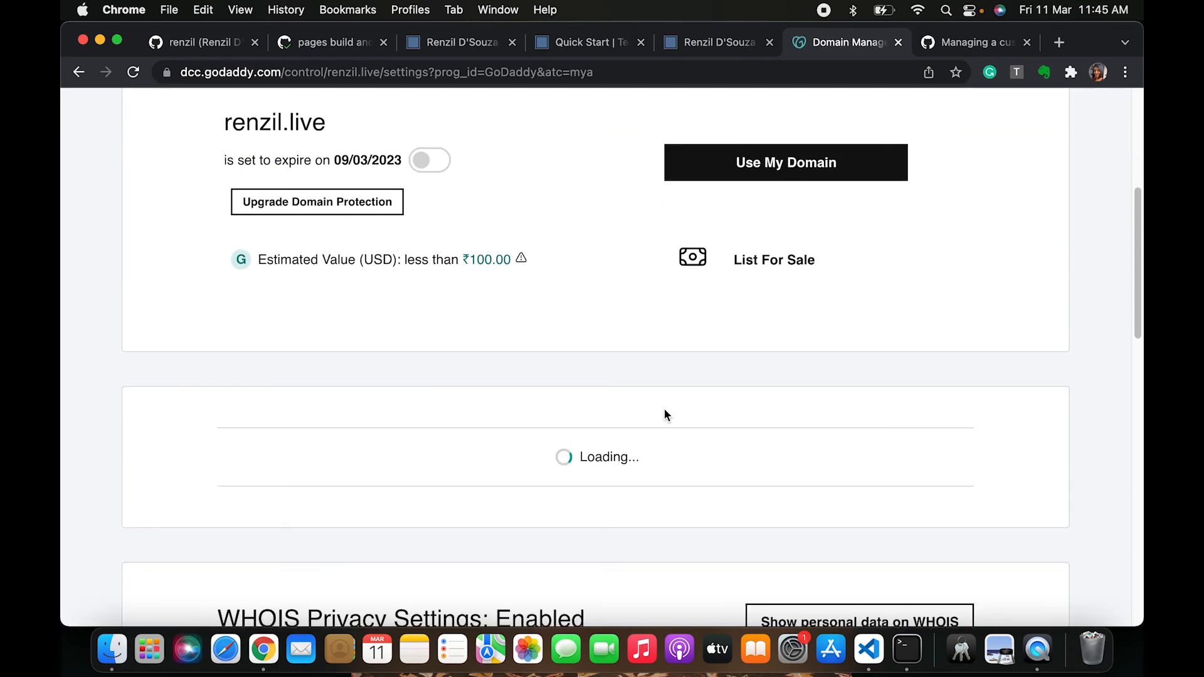
scroll(665, 415, down, 10)
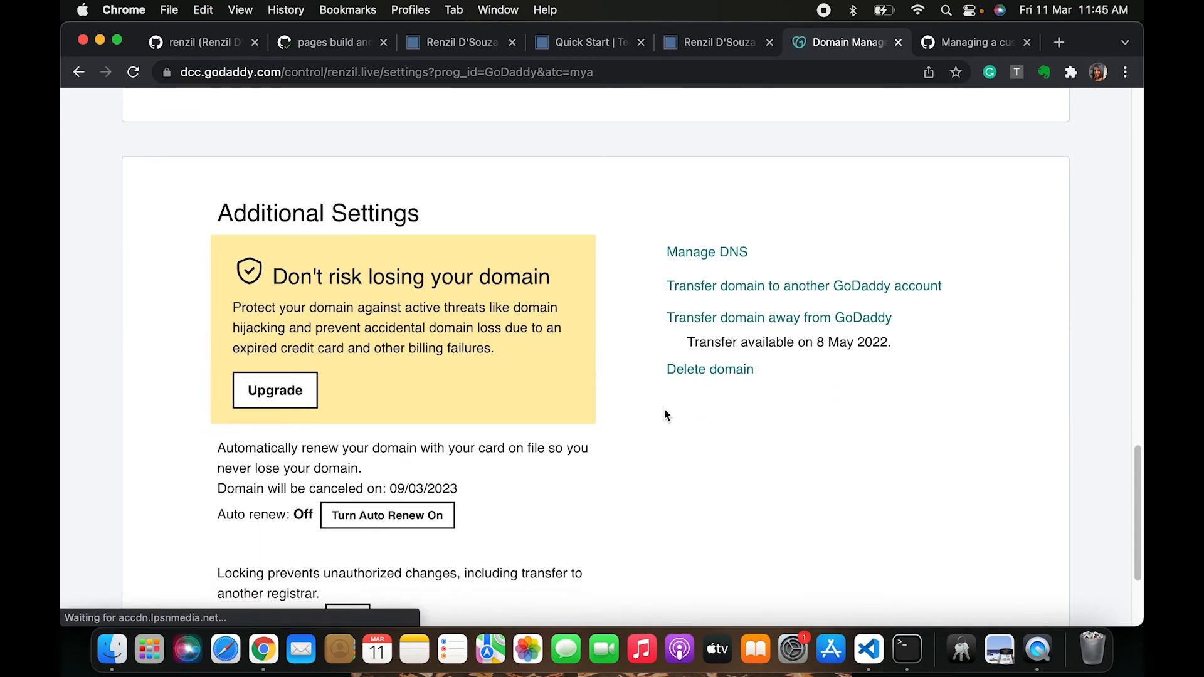
scroll(803, 320, up, 2)
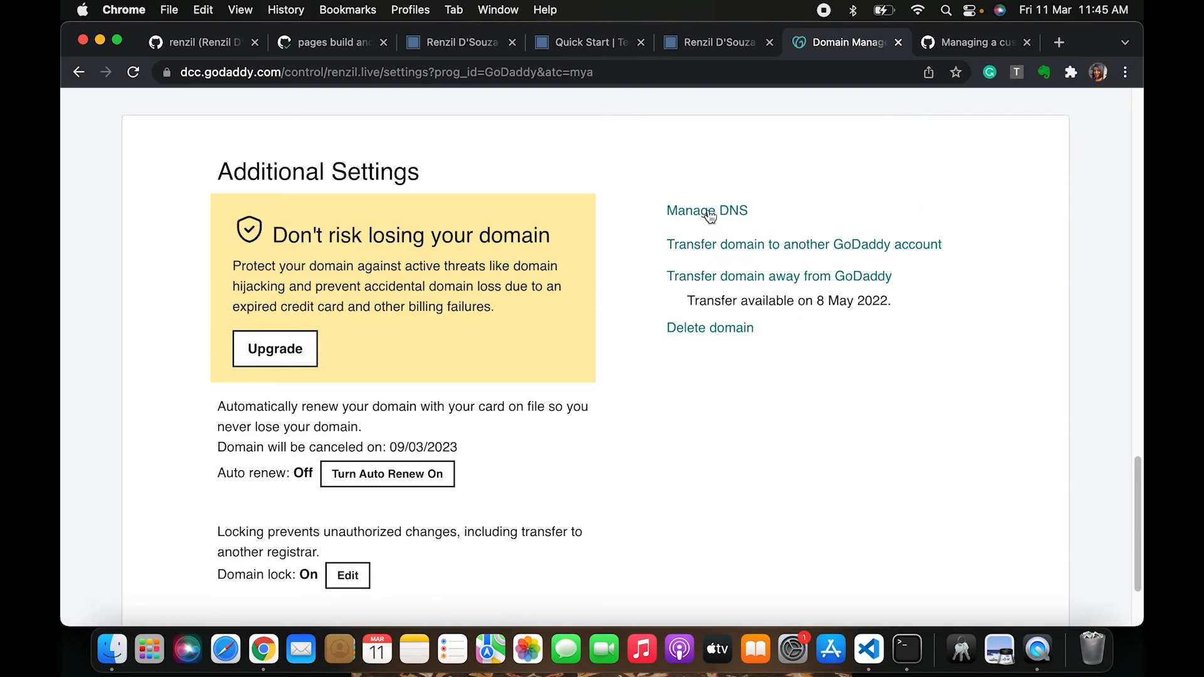
click(713, 214)
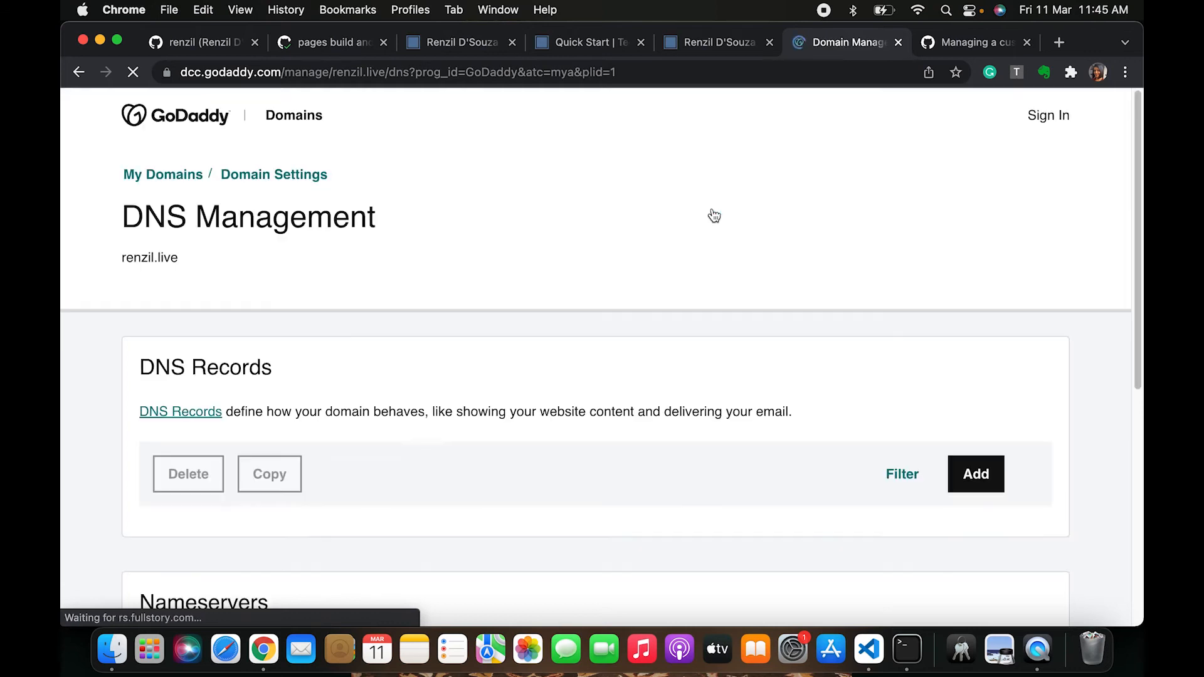
Start adding a new A record to the domain's DNS records with the name @
scroll(596, 449, down, 3)
scroll(596, 448, down, 3)
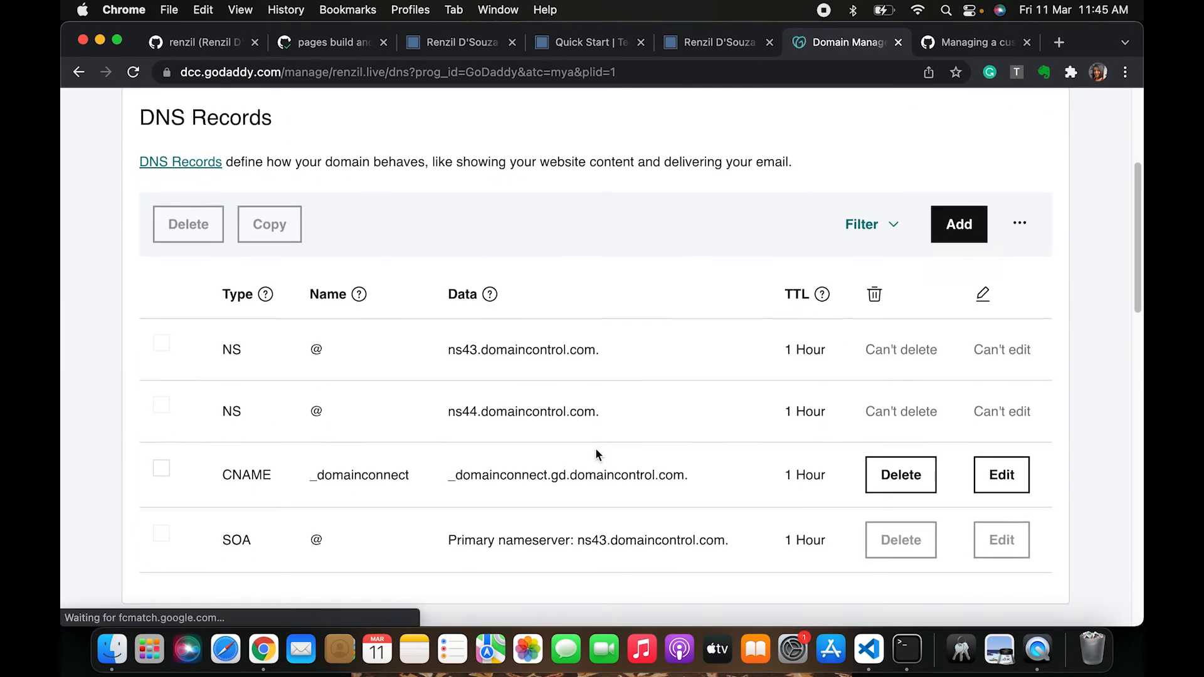
scroll(593, 462, down, 2)
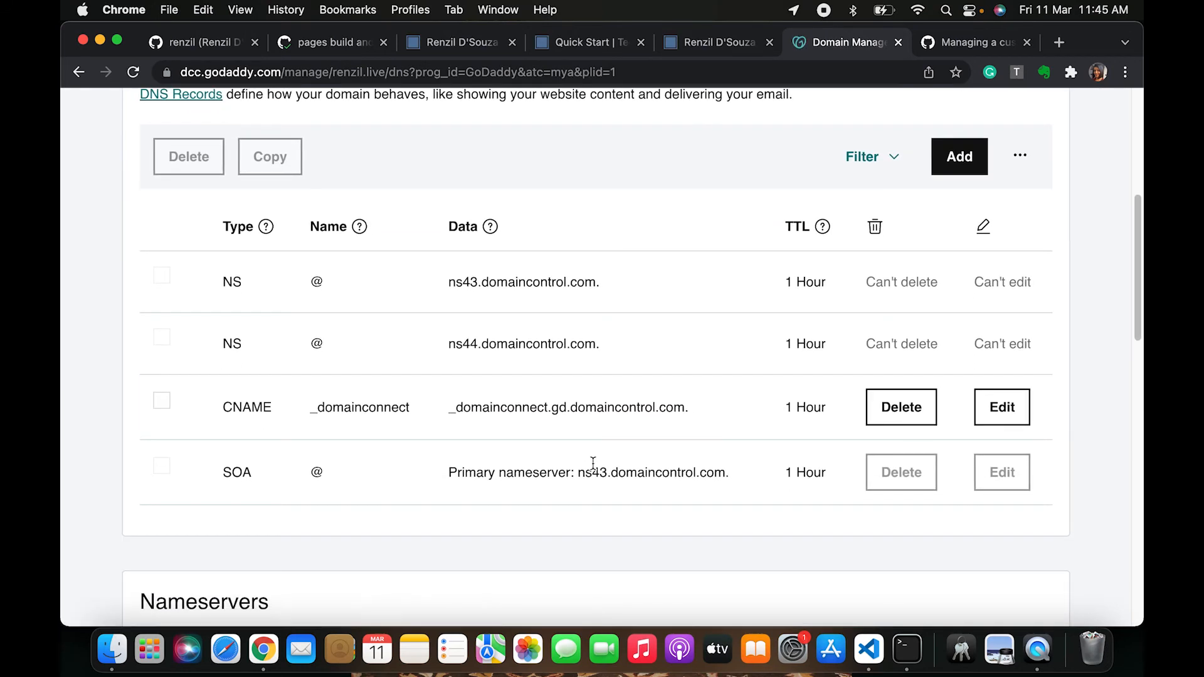
scroll(592, 462, up, 1)
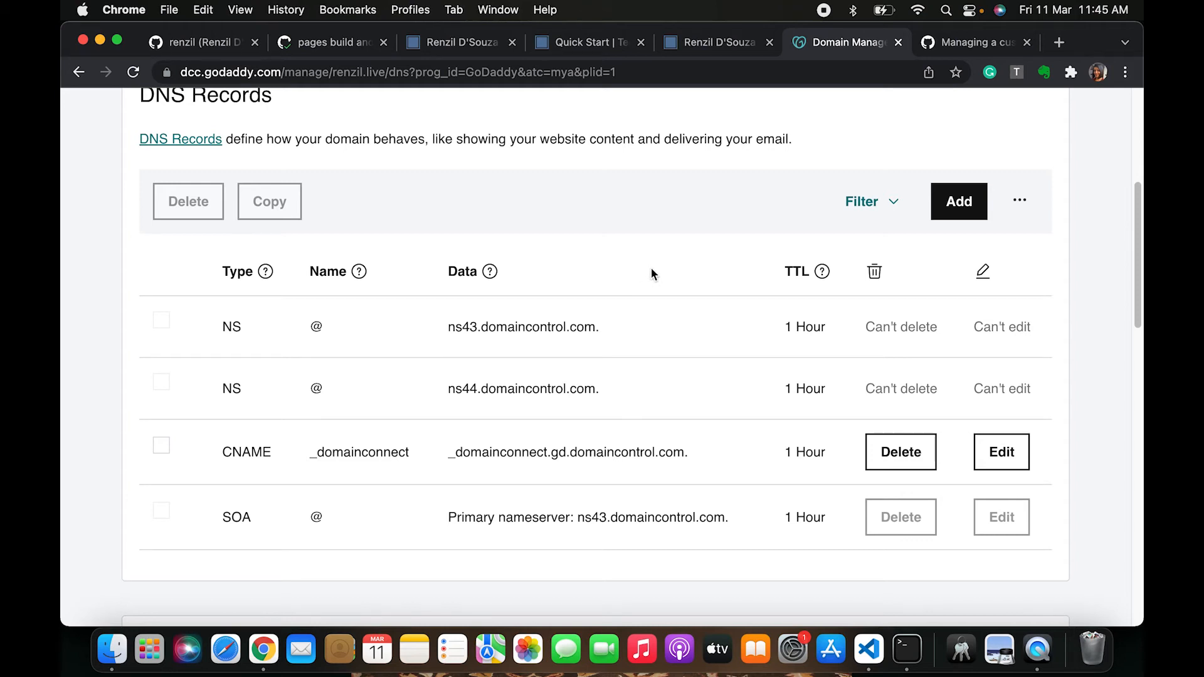
scroll(651, 268, up, 1)
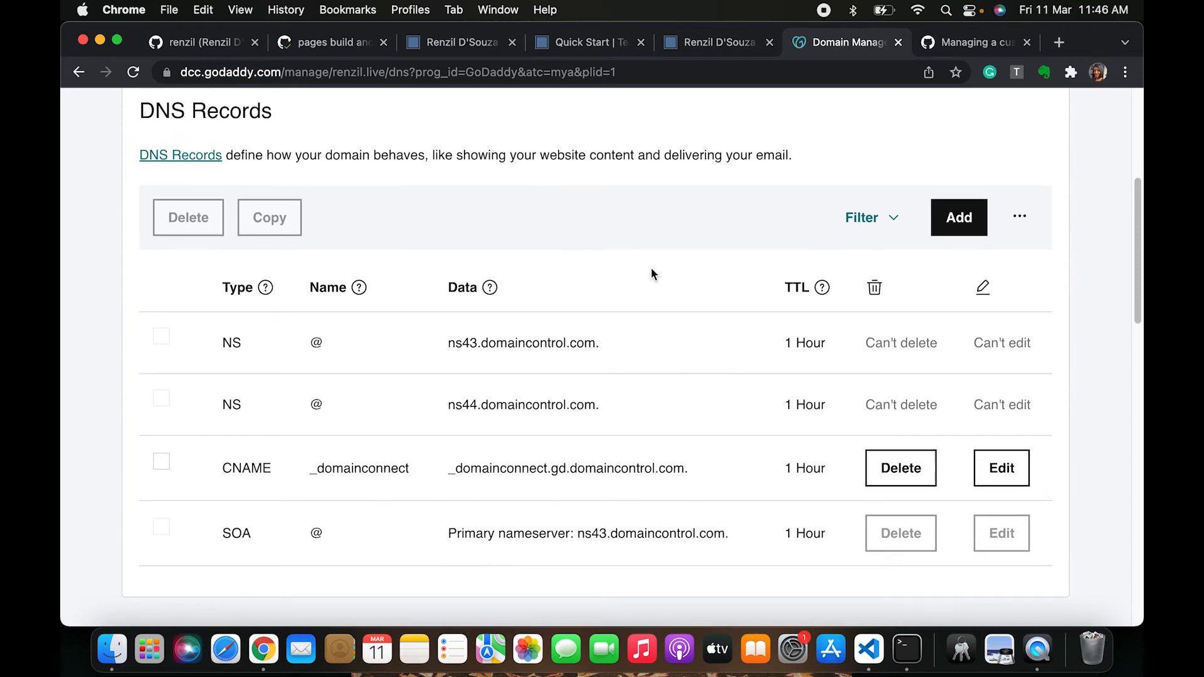
click(959, 218)
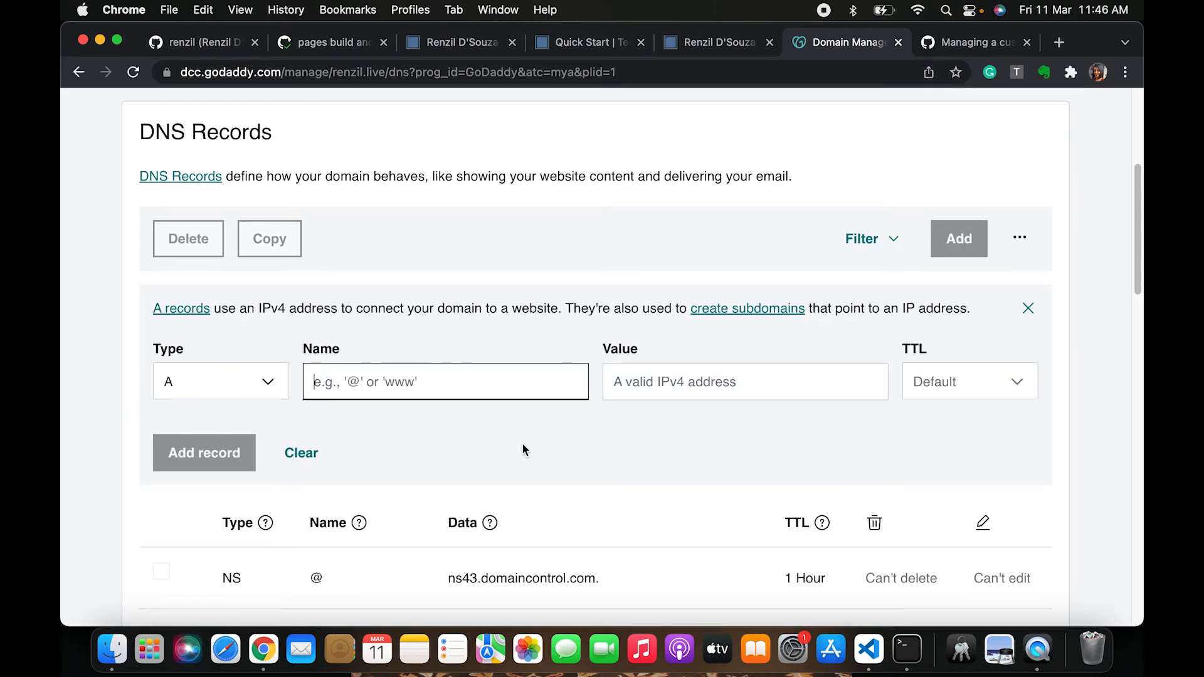
scroll(413, 427, down, 1)
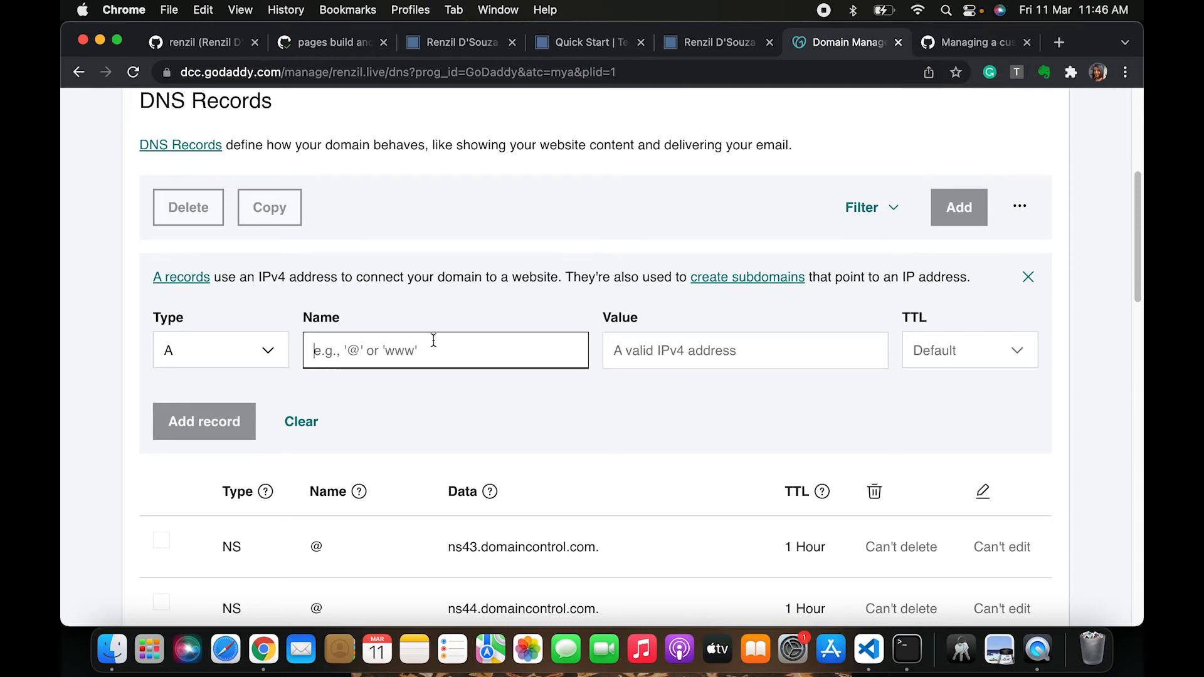
text(@)
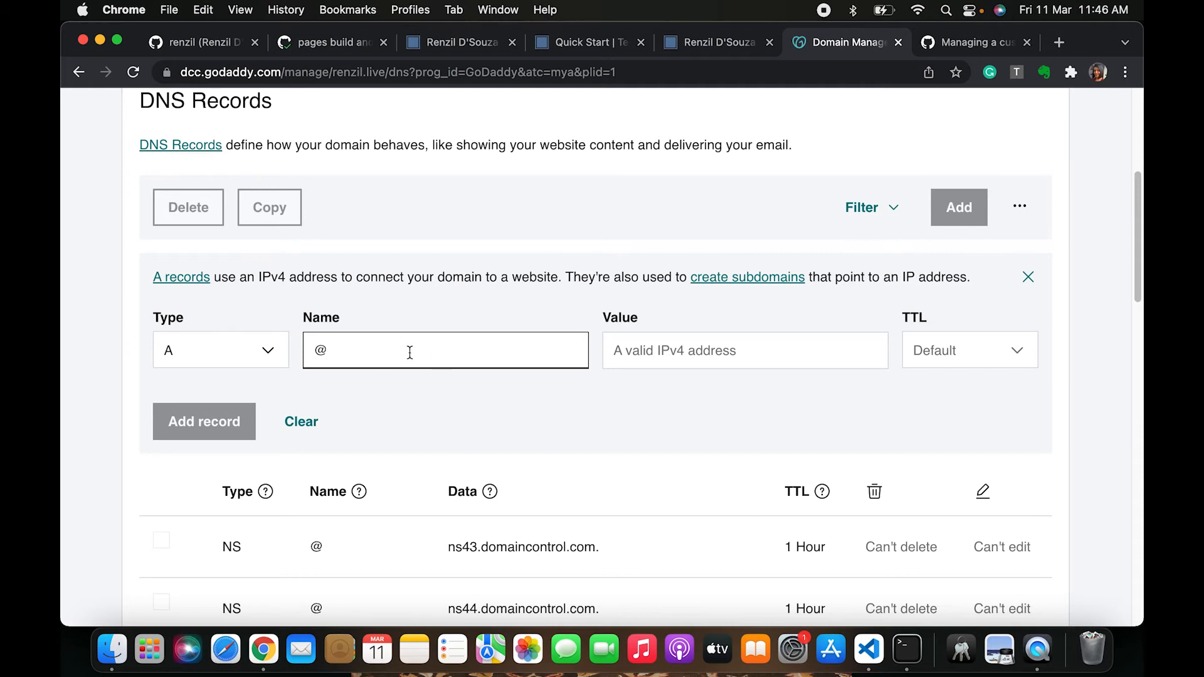
Re-enter @ as the name of the new A record
key(BackSpace)
text(@)
click(669, 362)
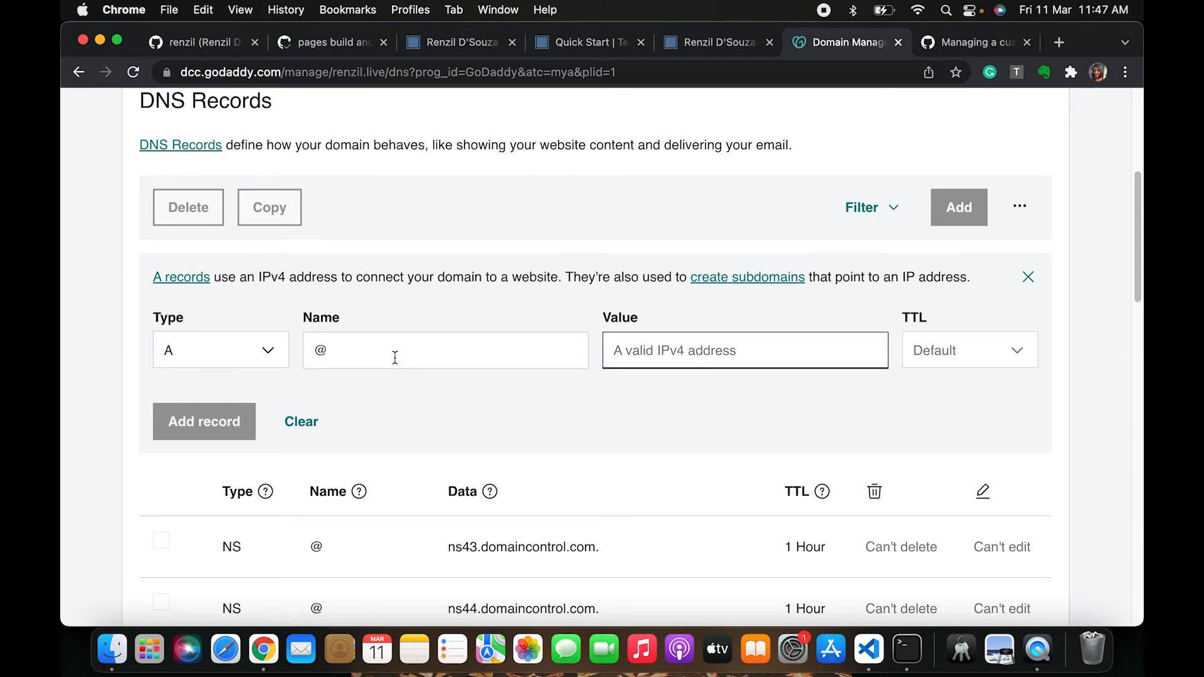
click(373, 355)
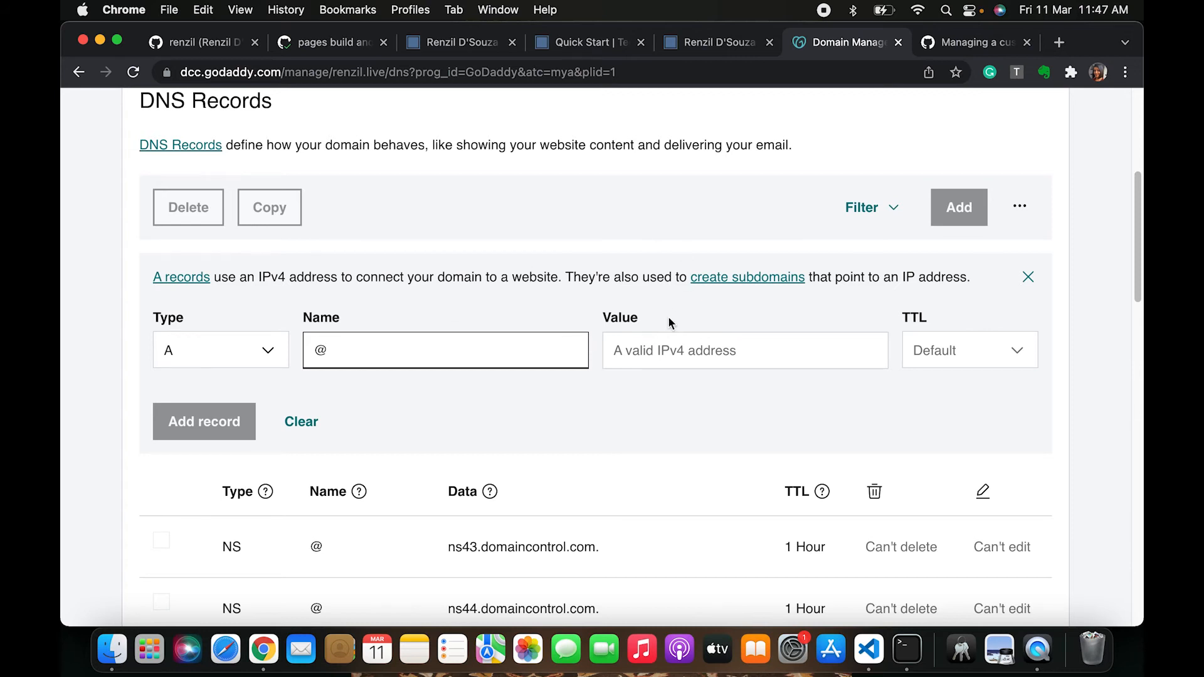
click(666, 359)
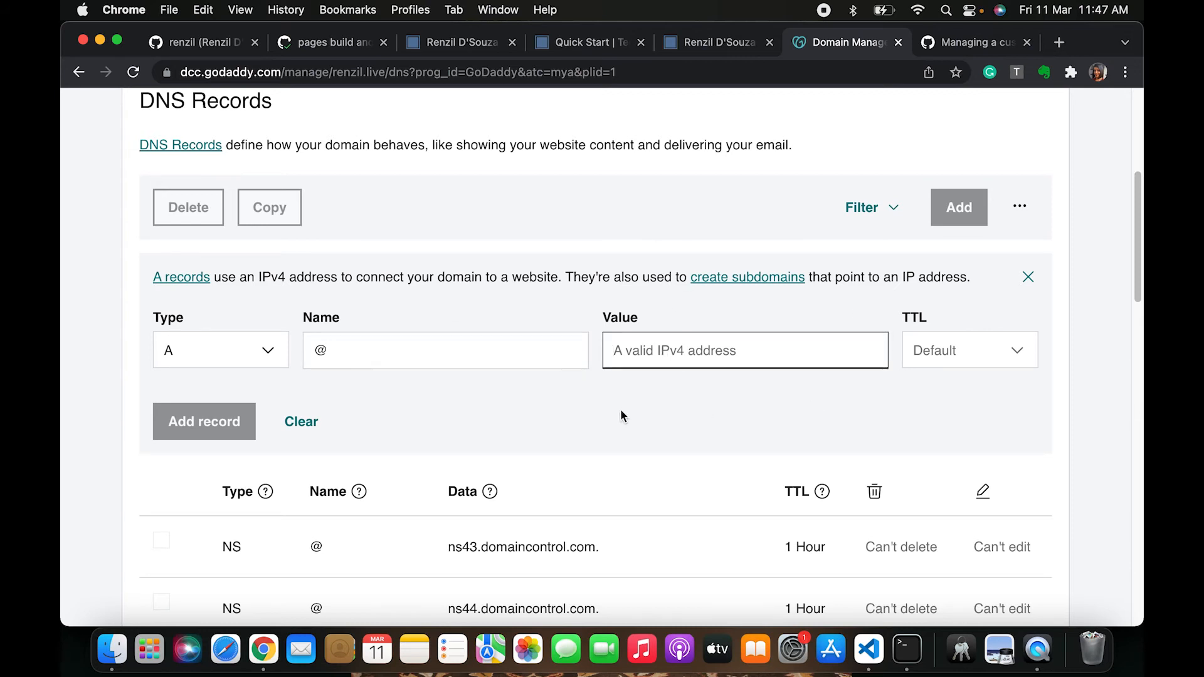
Copy the first GitHub Pages apex IP address, 185.199.108.153, from the GitHub Docs article
click(972, 44)
scroll(474, 397, up, 10)
scroll(474, 395, down, 20)
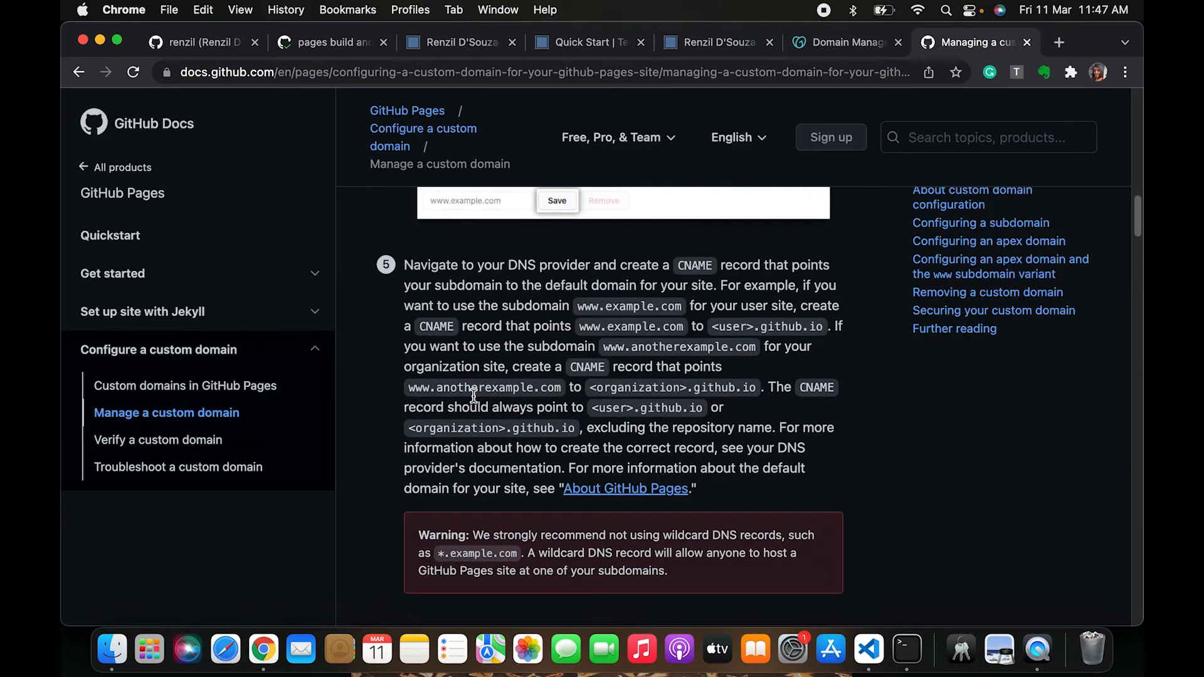
scroll(473, 397, up, 5)
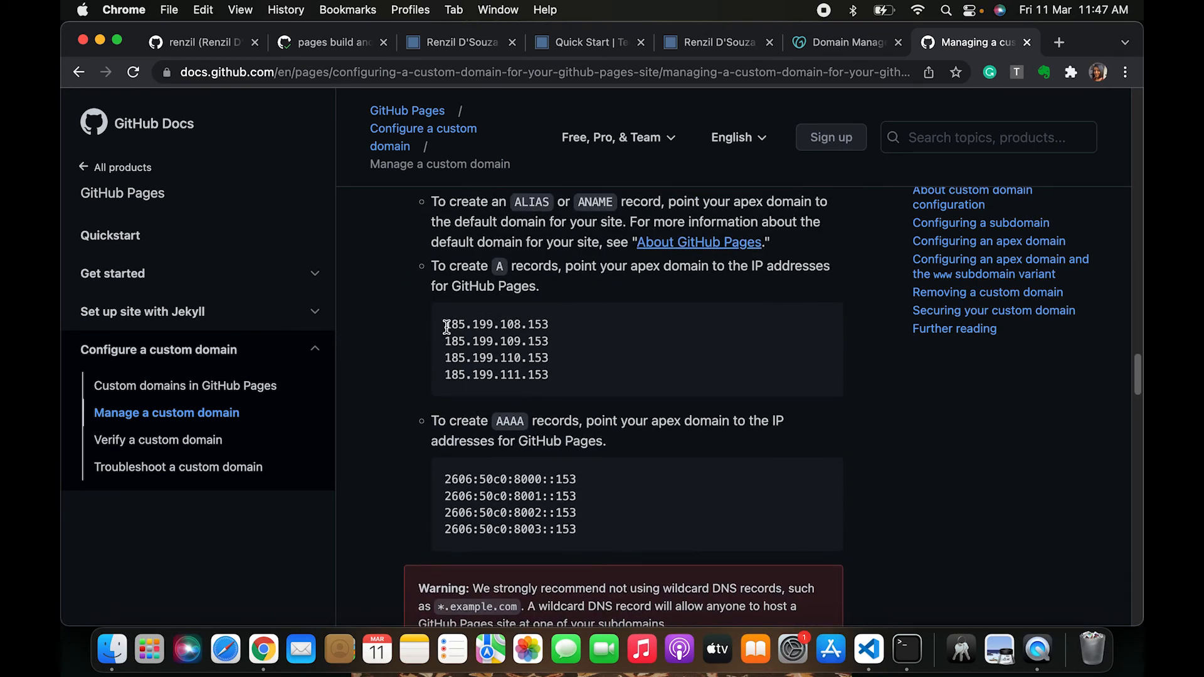
mouse_move(443, 325)
mouse_down()
mouse_move(559, 330)
mouse_move(442, 343)
mouse_up()
click(555, 339)
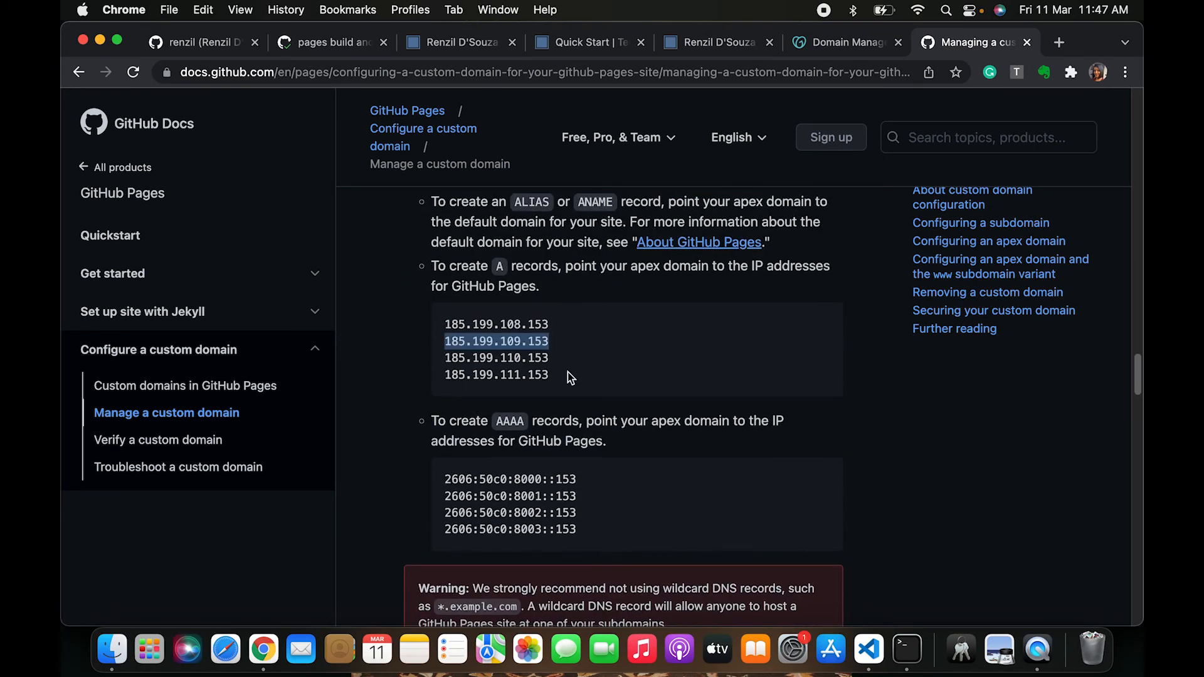
drag(570, 374, 480, 371)
click(550, 378)
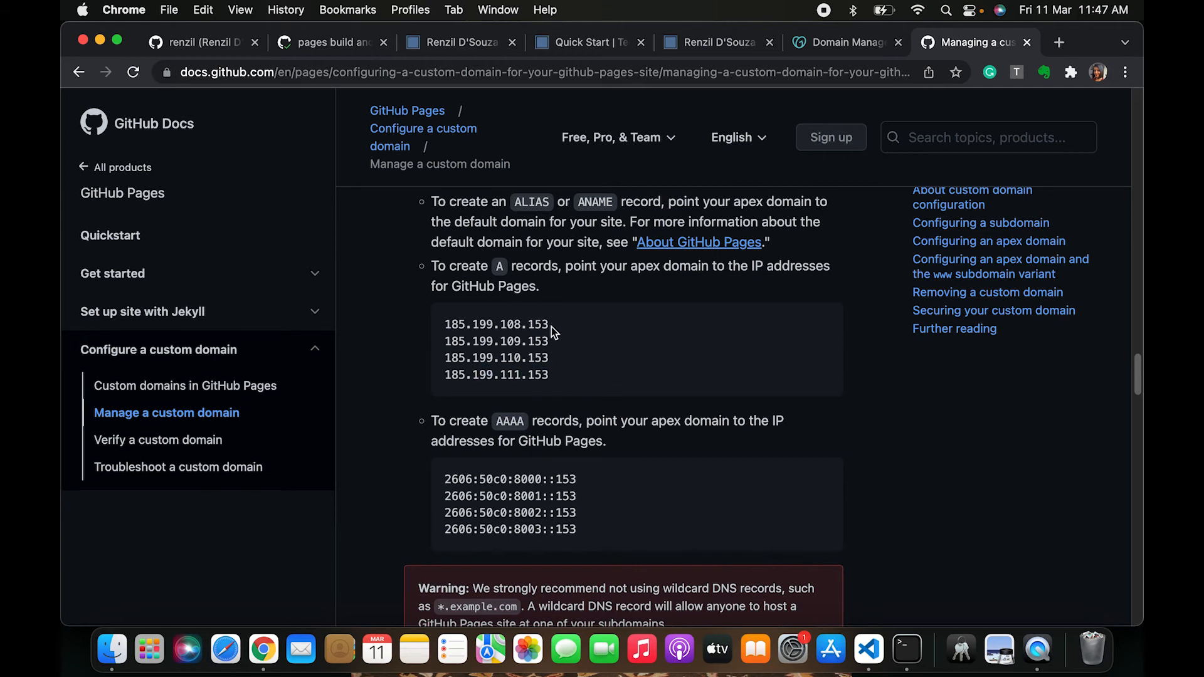
drag(551, 326, 431, 326)
key(super+c)
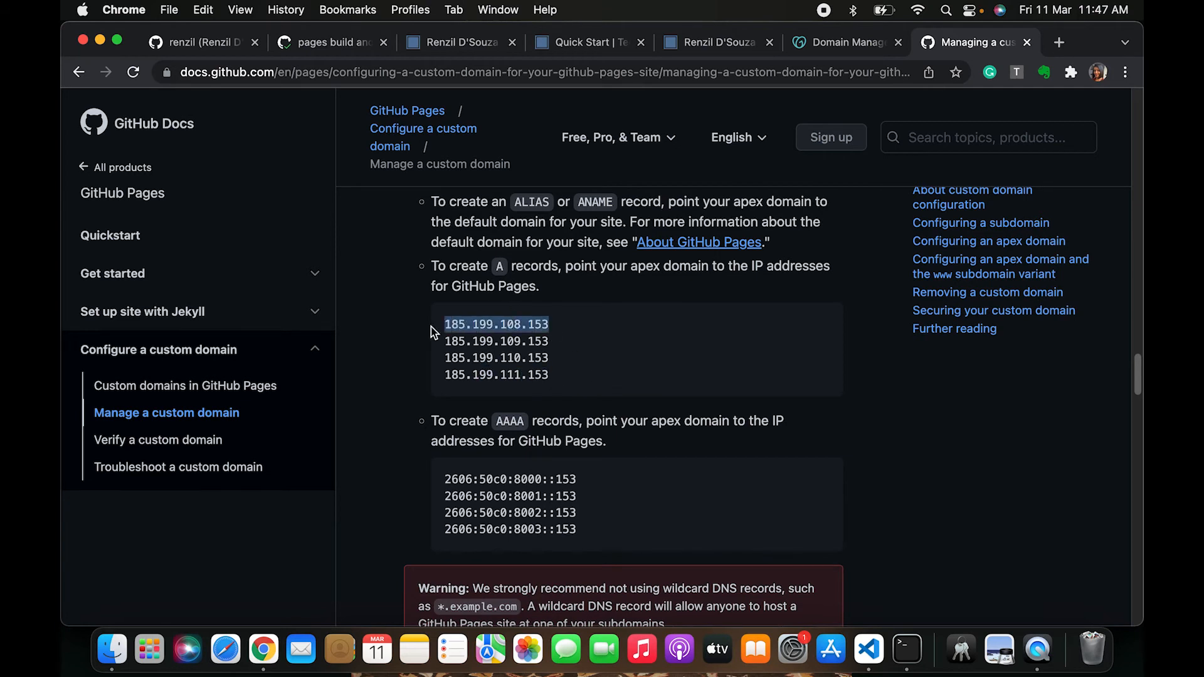
Paste 185.199.108.153 as the A record's value and add the record
click(835, 45)
key(super+v)
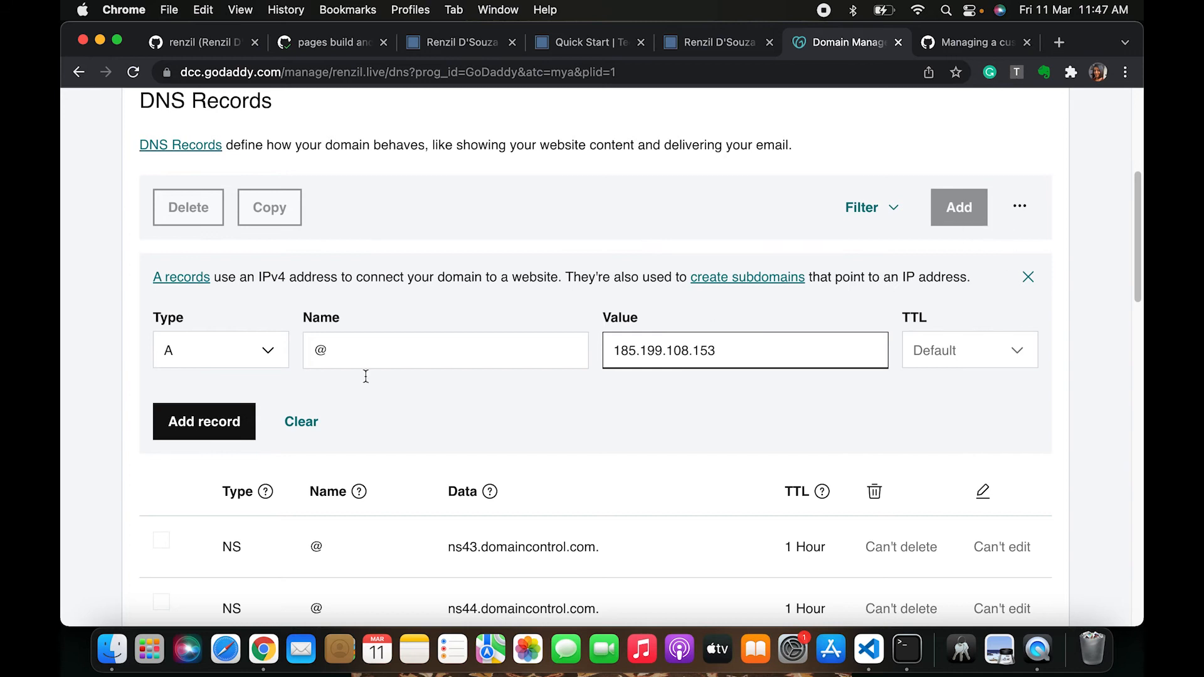
click(202, 422)
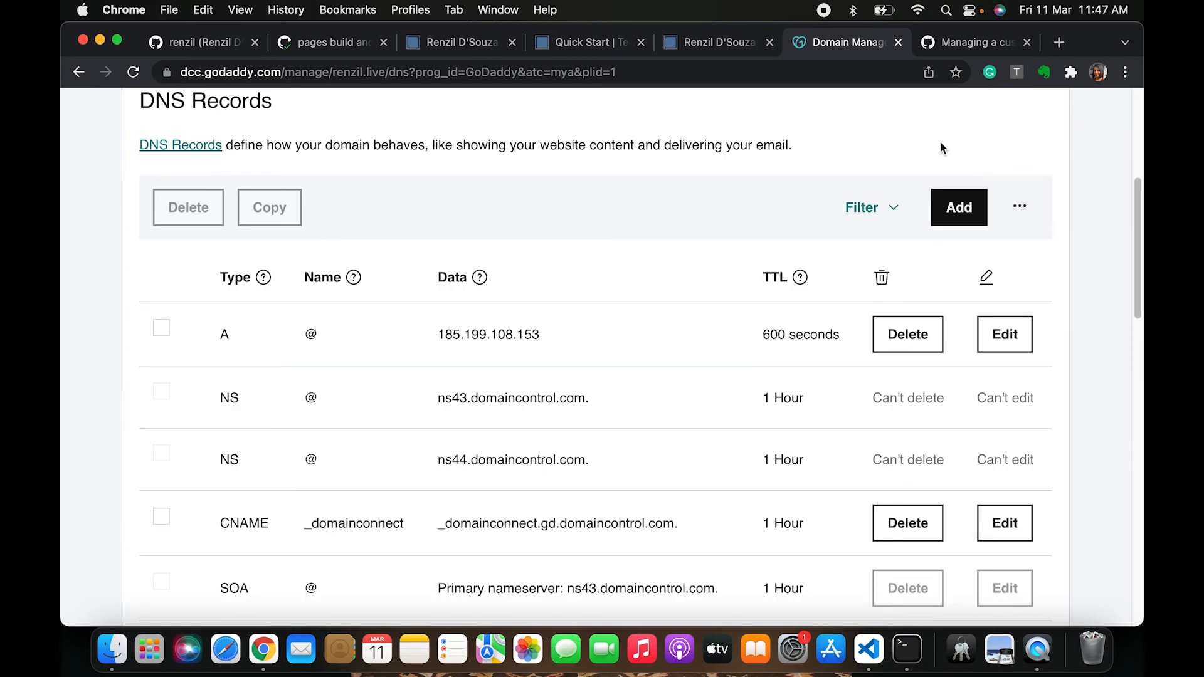
Add a second A record named @ with the value 185.199.109.153
click(960, 216)
click(203, 367)
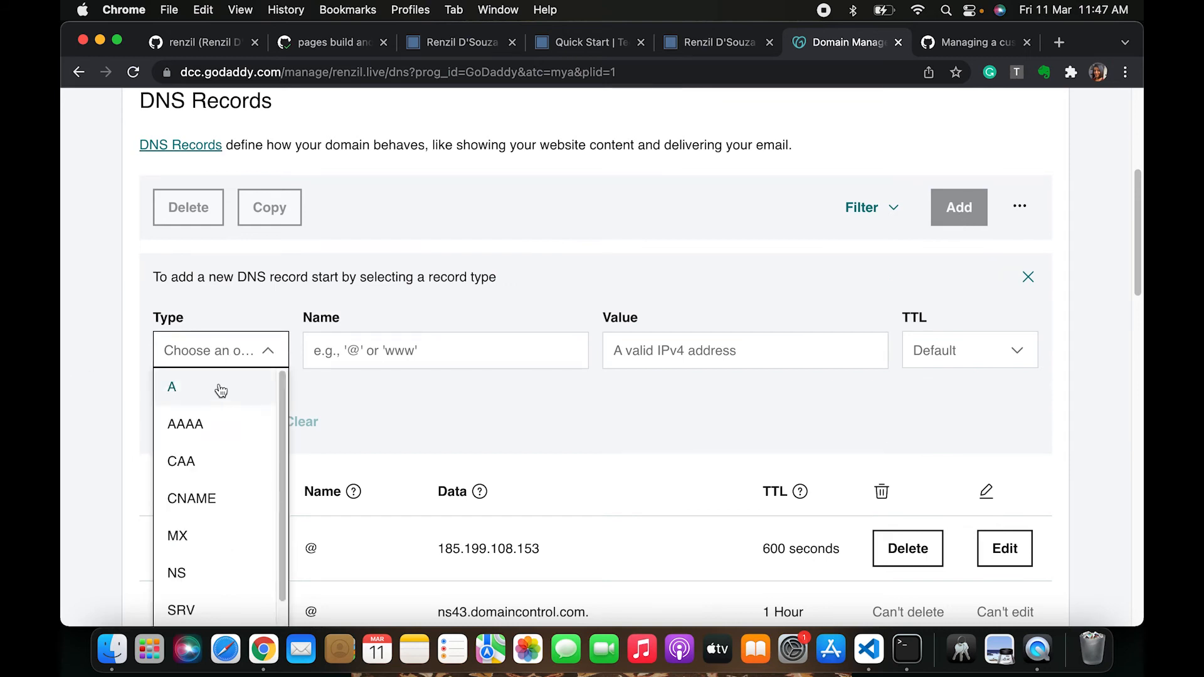
click(220, 390)
key(Tab)
text(@)
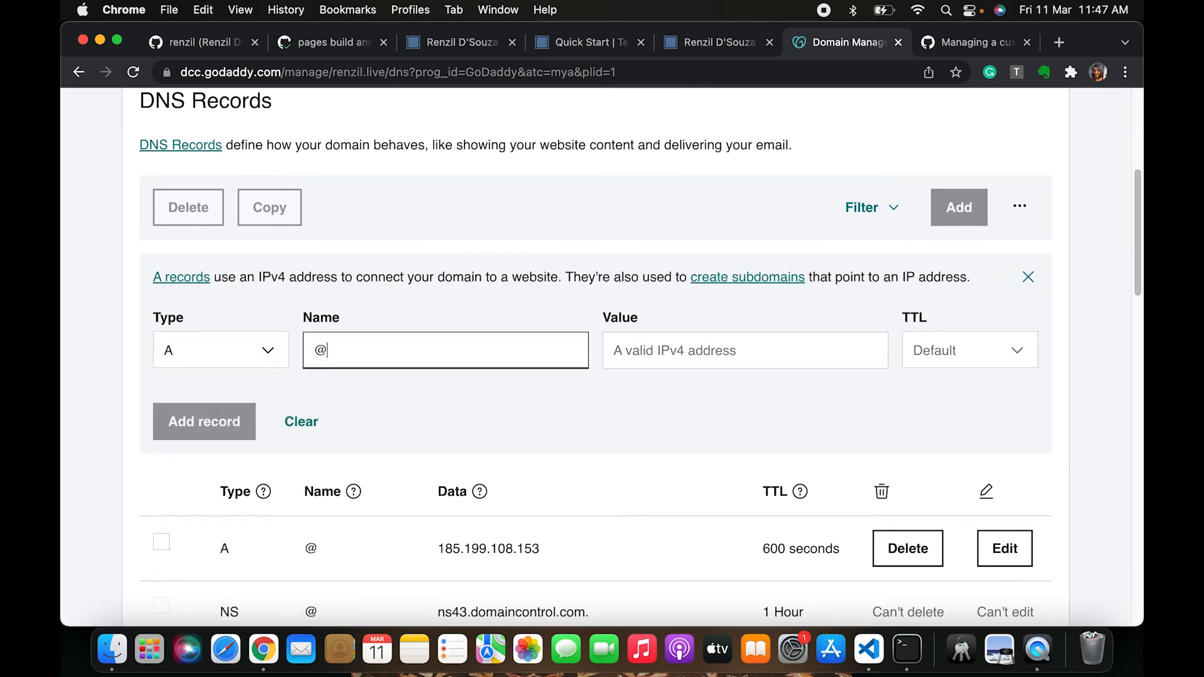
click(713, 340)
key(Down)
key(Return)
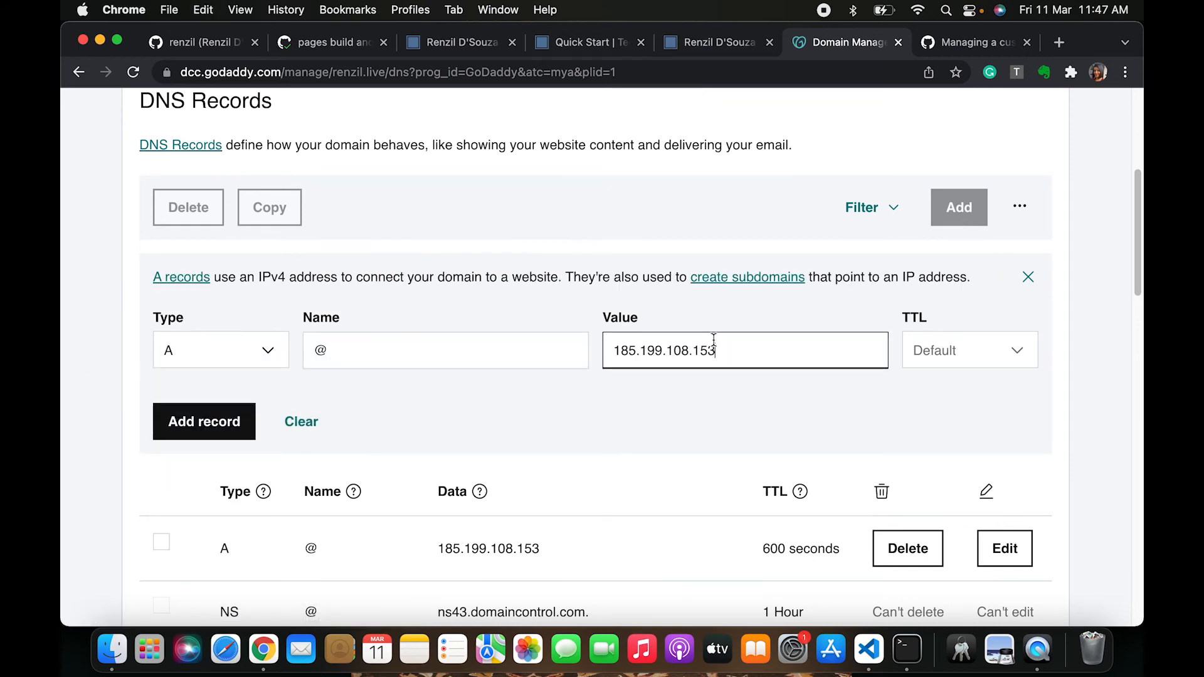
key(BackSpace)
text(9)
click(183, 425)
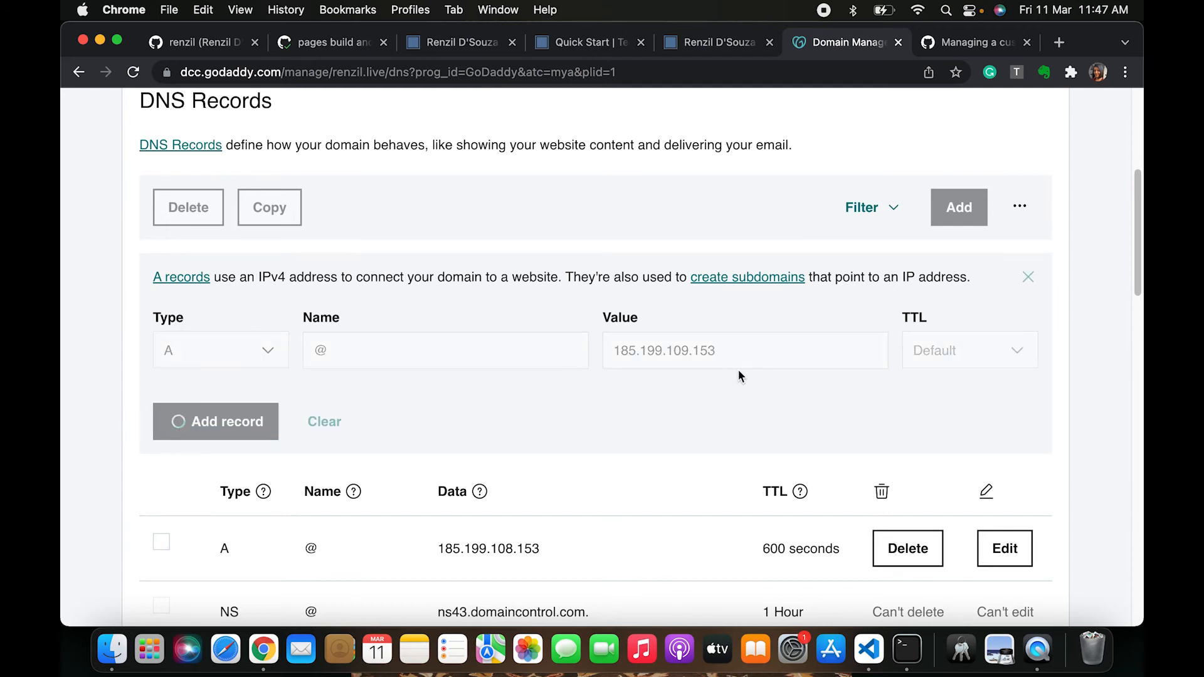
Add a third A record named @ with the value 185.199.110.153
click(1078, 145)
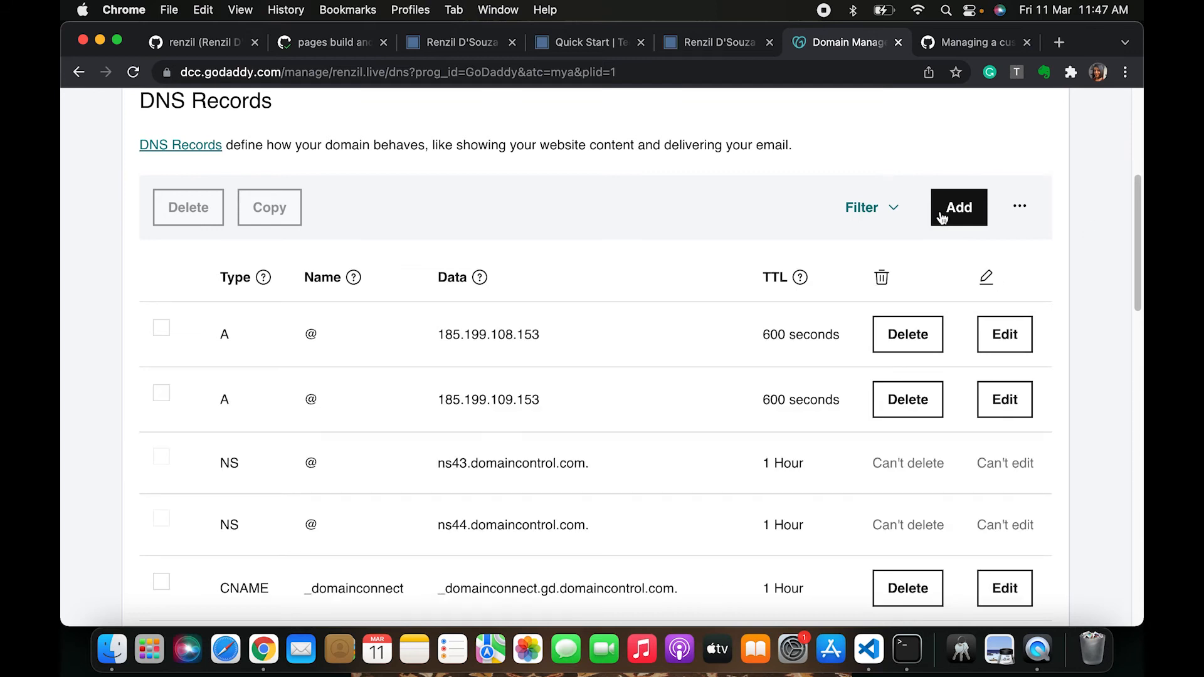
click(963, 211)
click(214, 351)
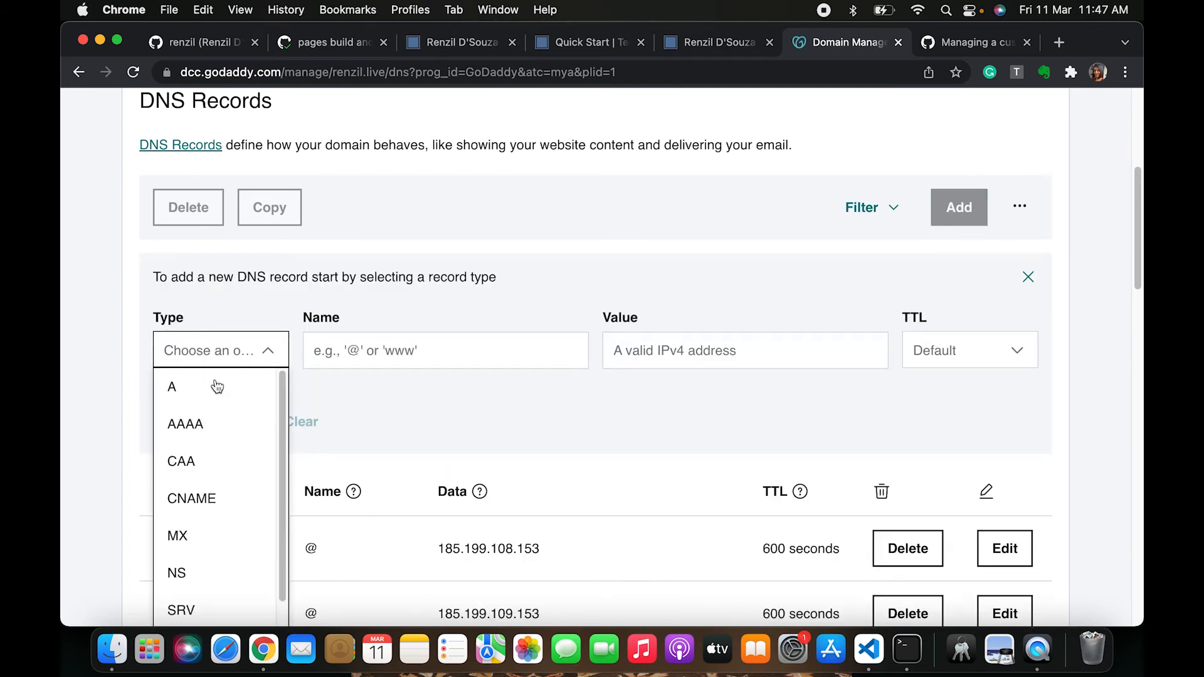
click(189, 390)
click(414, 342)
text(@)
click(764, 344)
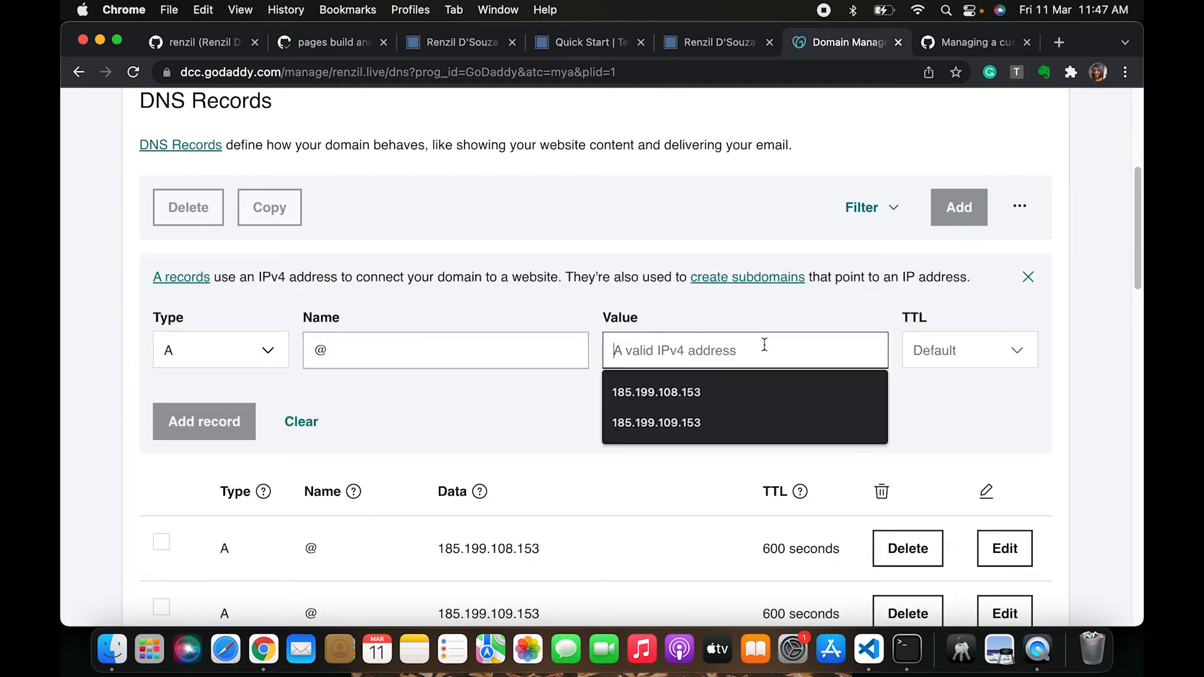
key(Down)
key(Return)
key(BackSpace)
key(BackSpace)
text(10)
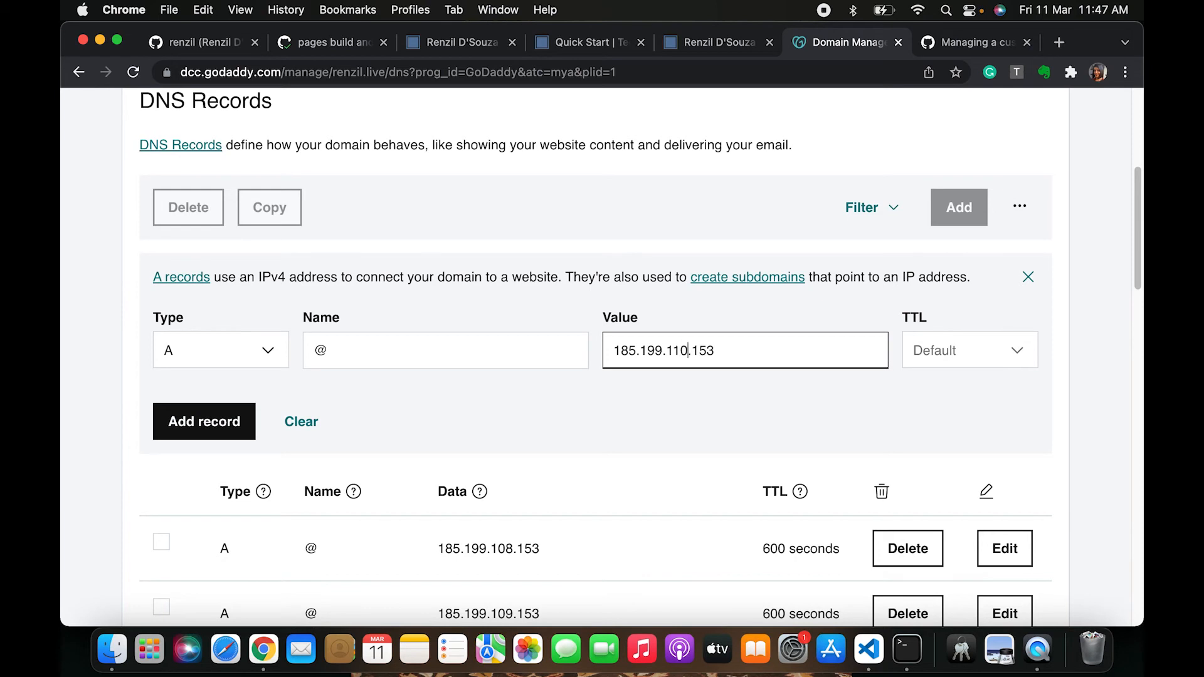
click(209, 416)
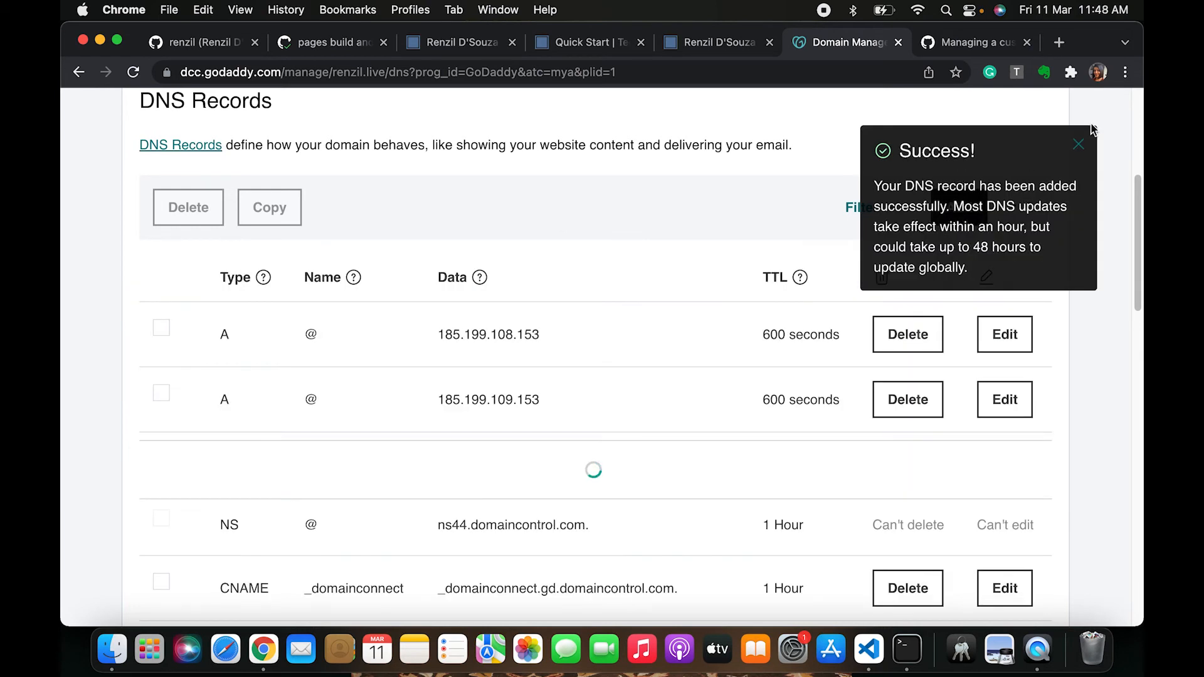
Add a fourth A record named @ with the value 185.199.111.153
click(971, 211)
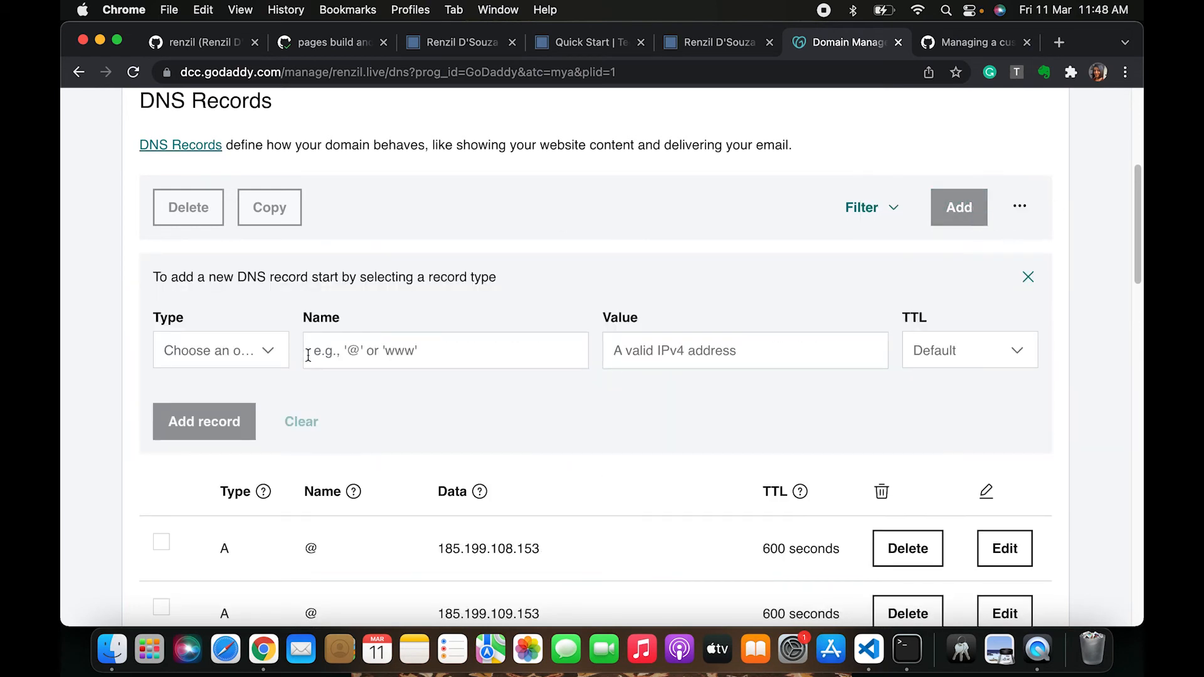
click(221, 350)
click(210, 390)
click(394, 355)
text(@)
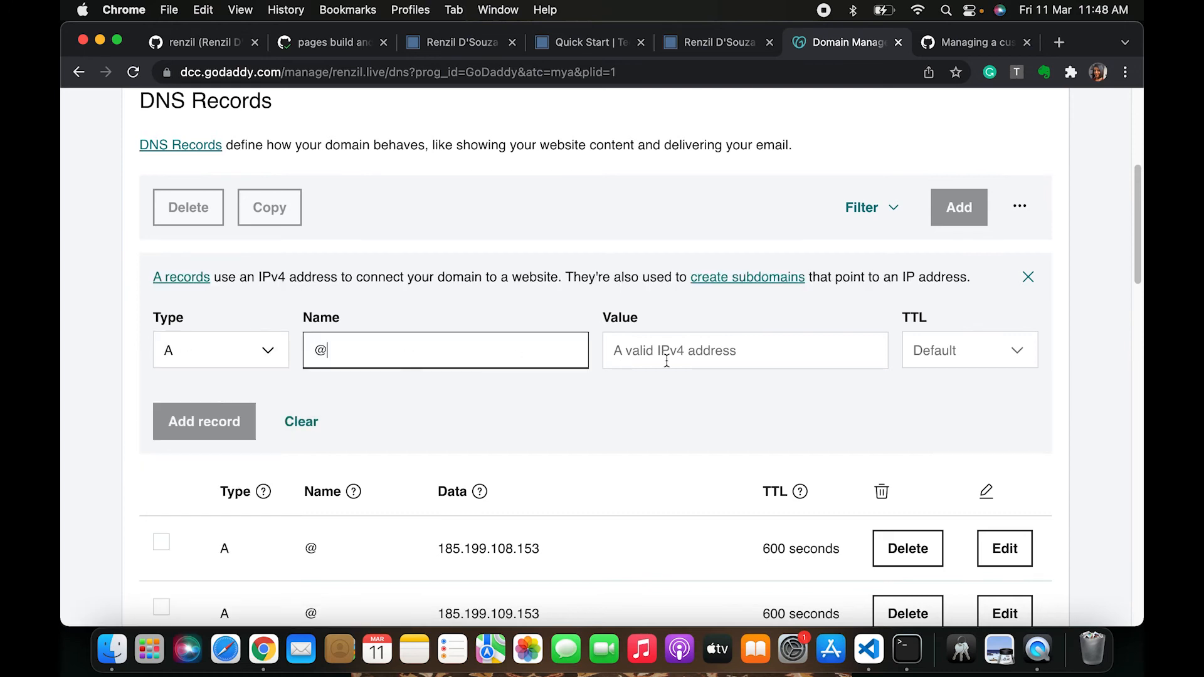
click(666, 357)
text(185.199.108.153)
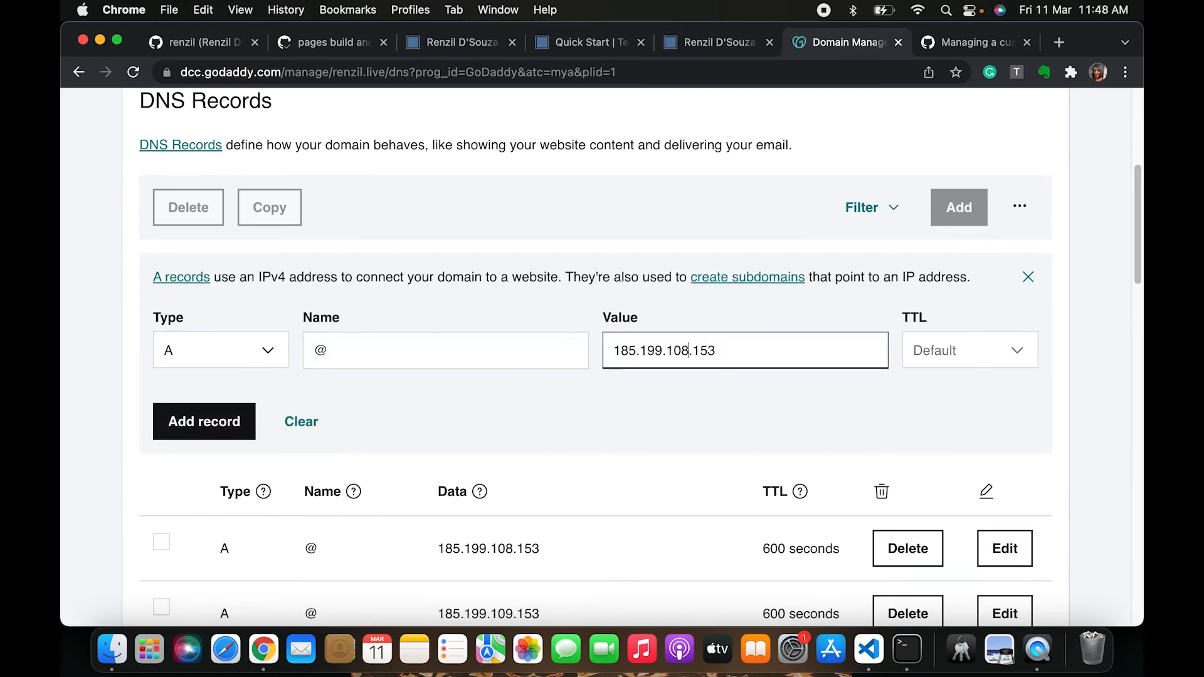
click(690, 350)
key(BackSpace)
key(BackSpace)
text(11)
click(155, 426)
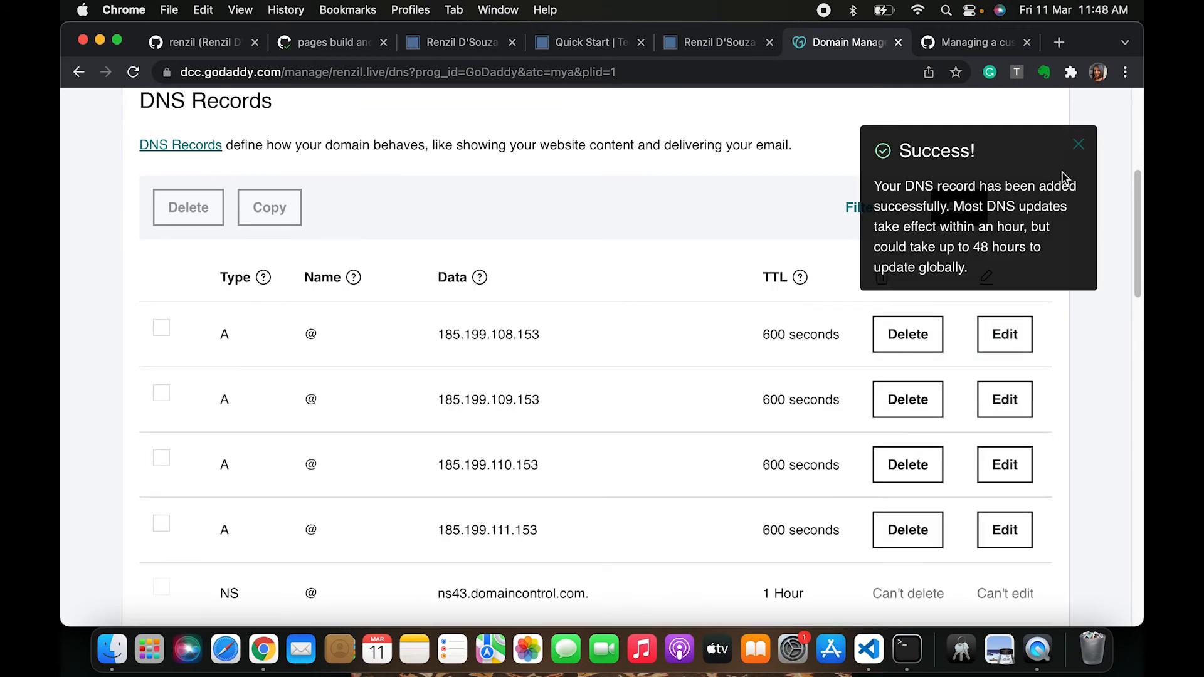
Compare the four A records in the DNS list against the GitHub Docs IP addresses
click(1078, 146)
scroll(706, 323, down, 2)
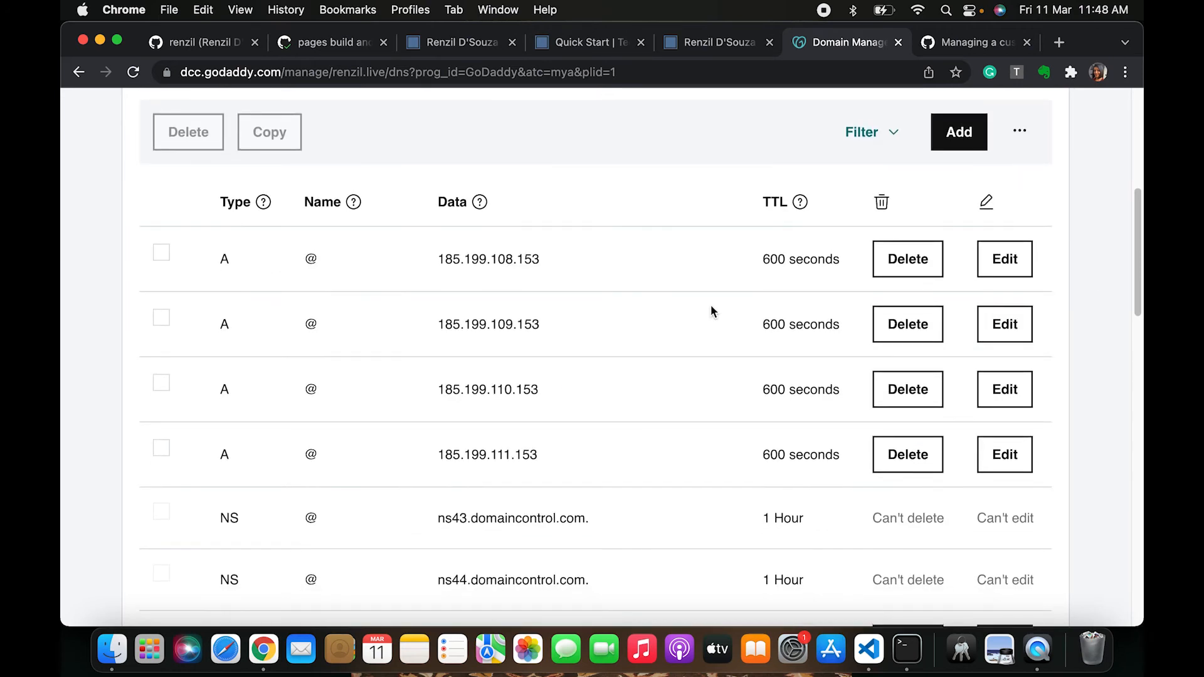
click(1002, 49)
drag(591, 483, 439, 482)
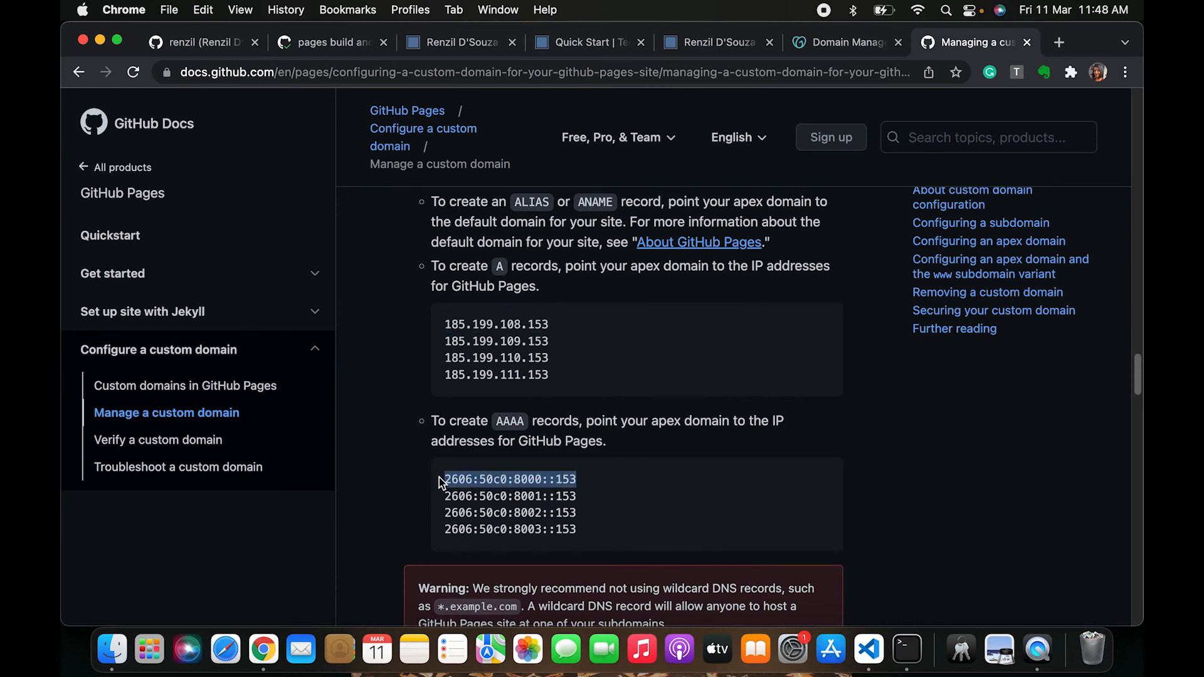
click(850, 43)
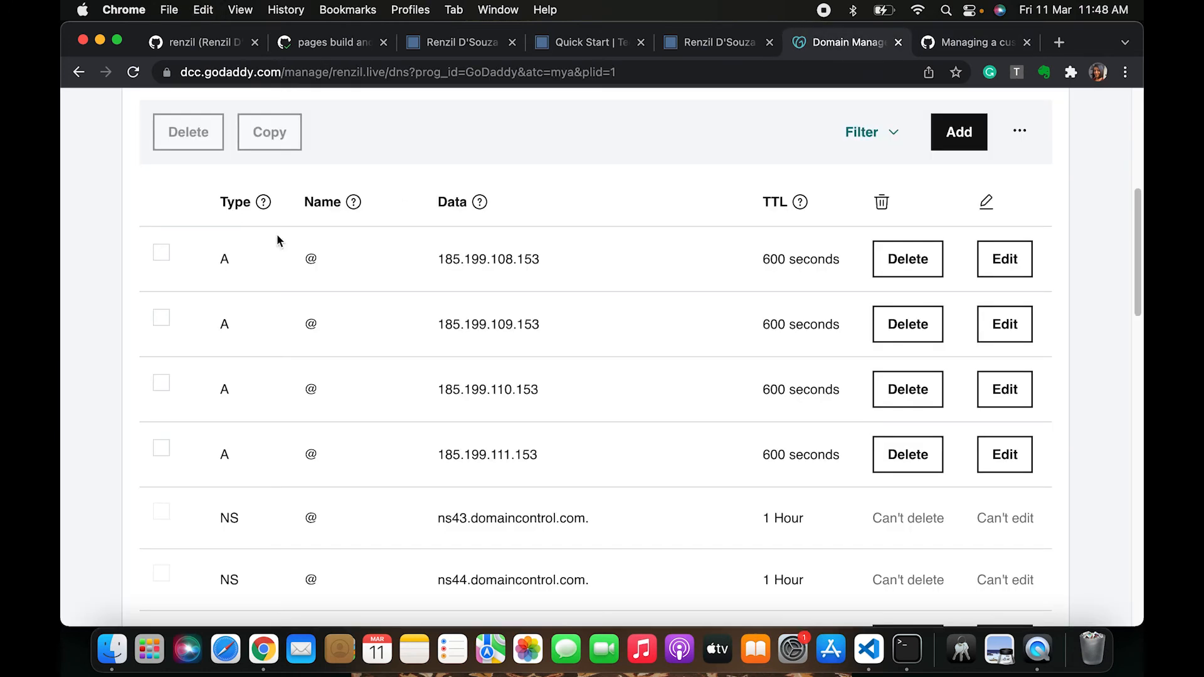
scroll(244, 213, up, 3)
scroll(384, 237, up, 4)
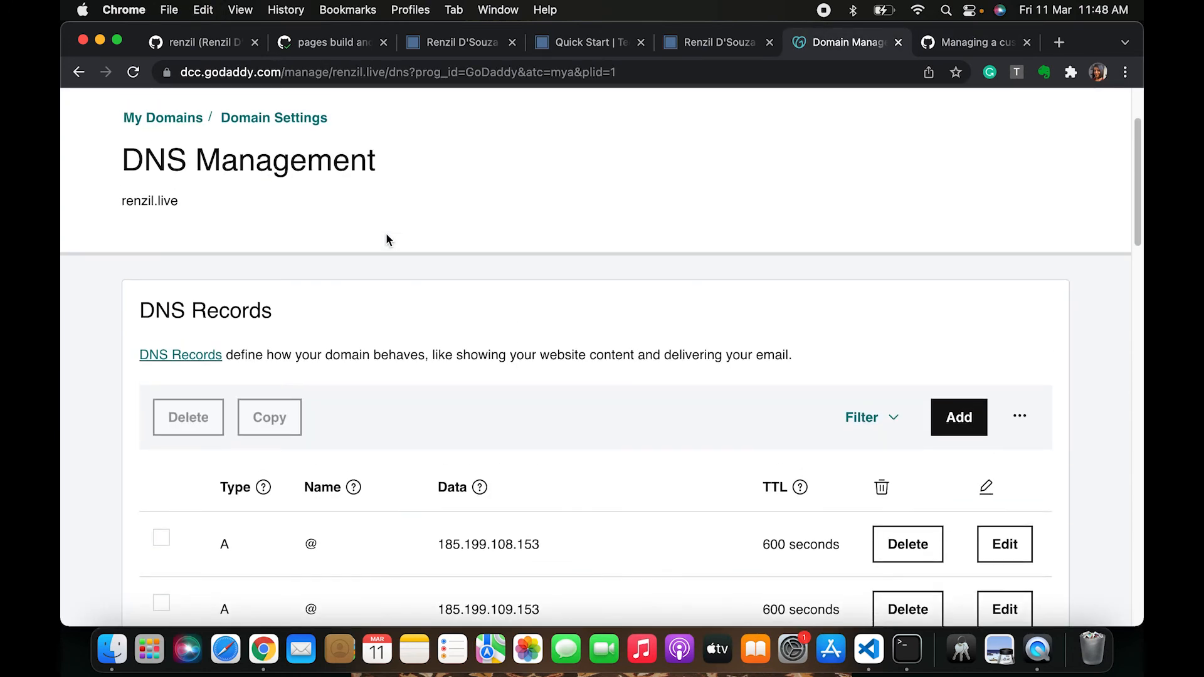
scroll(386, 232, down, 2)
scroll(394, 351, down, 2)
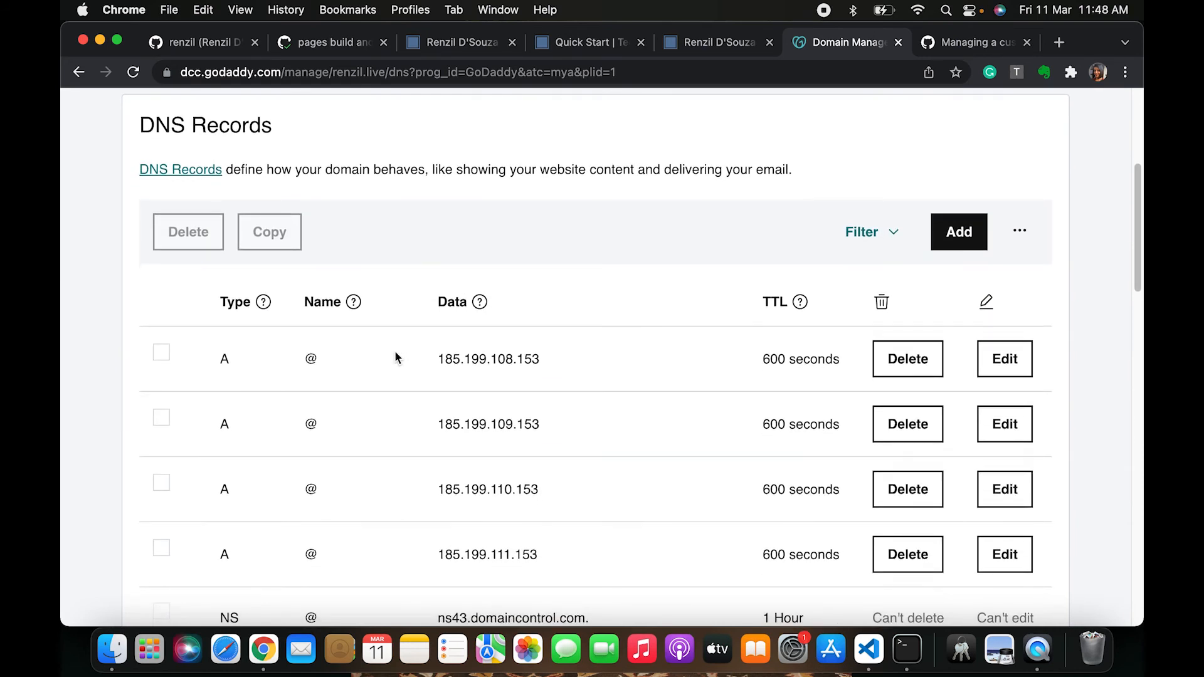
drag(445, 360, 551, 363)
click(553, 363)
drag(543, 362, 431, 363)
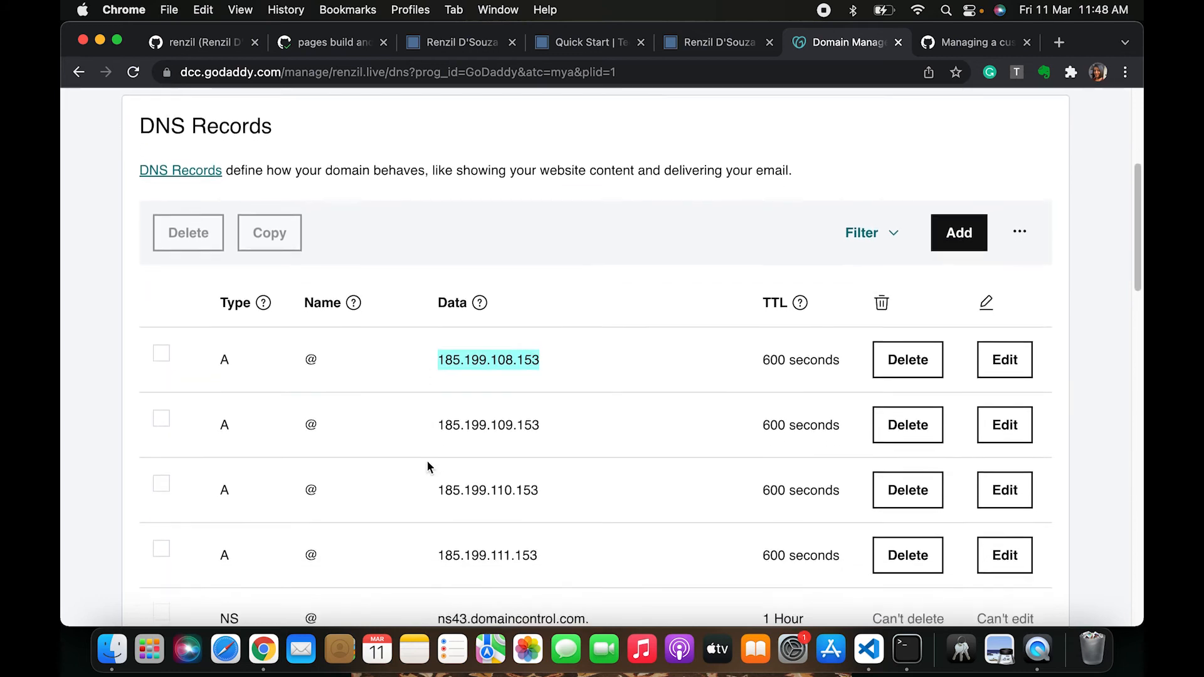
scroll(428, 463, down, 1)
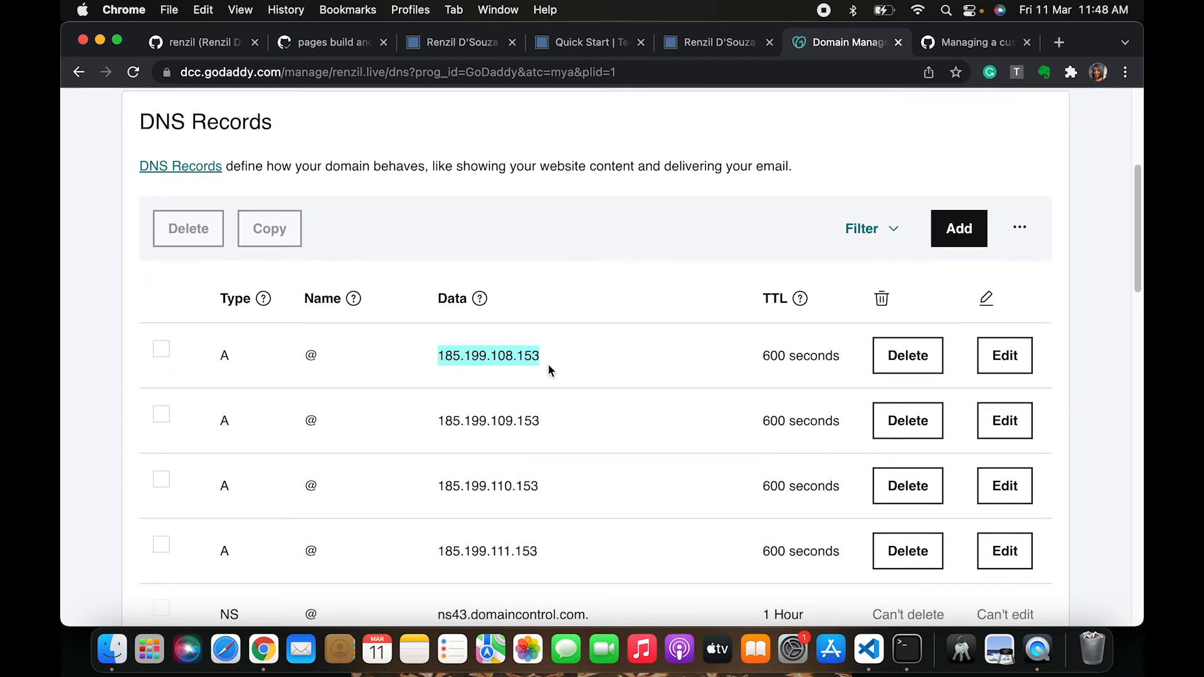
scroll(548, 370, down, 3)
drag(555, 339, 400, 339)
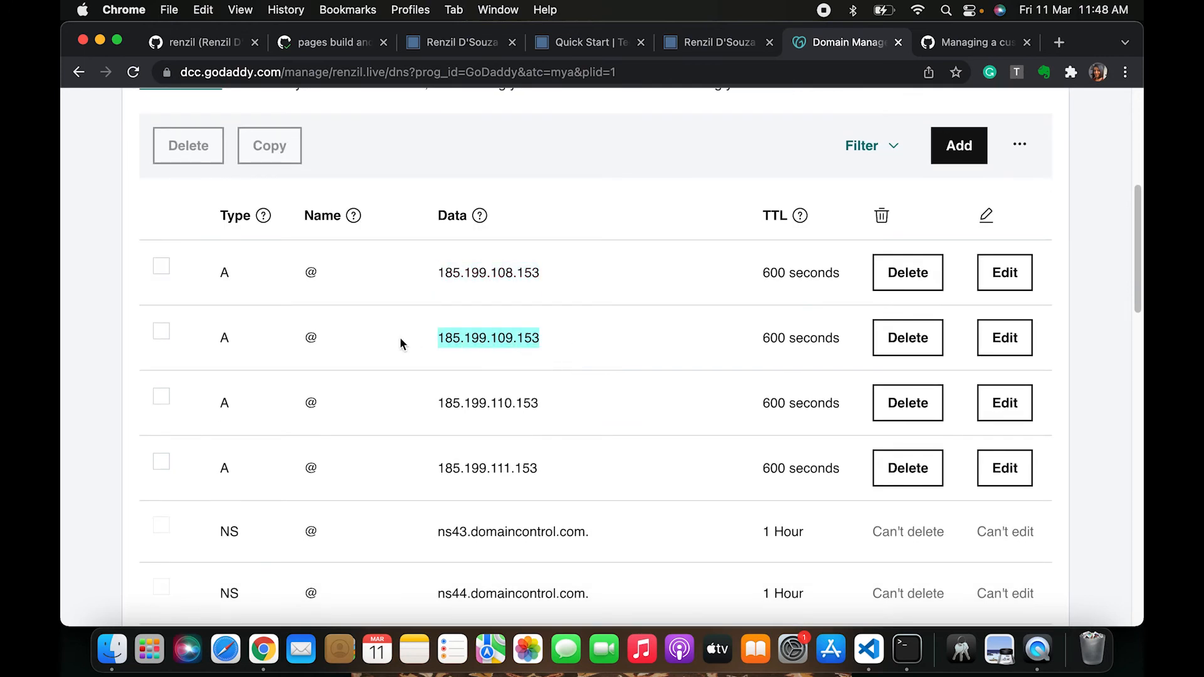
drag(446, 272, 532, 269)
scroll(532, 267, up, 2)
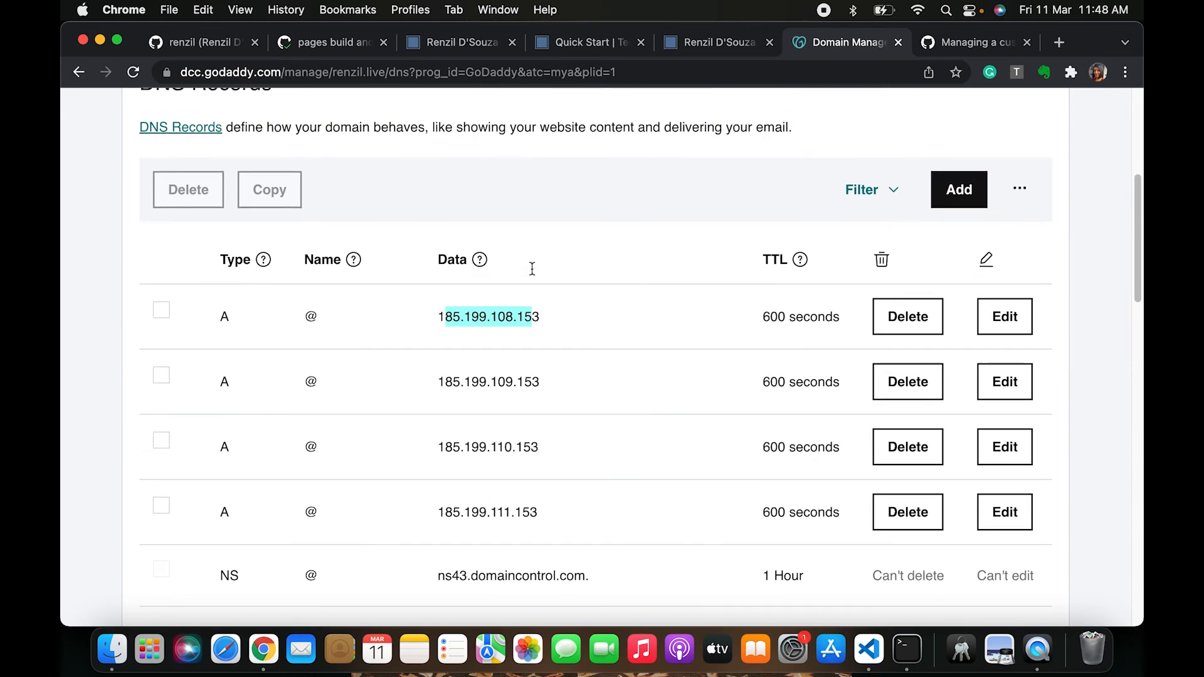
scroll(485, 438, down, 4)
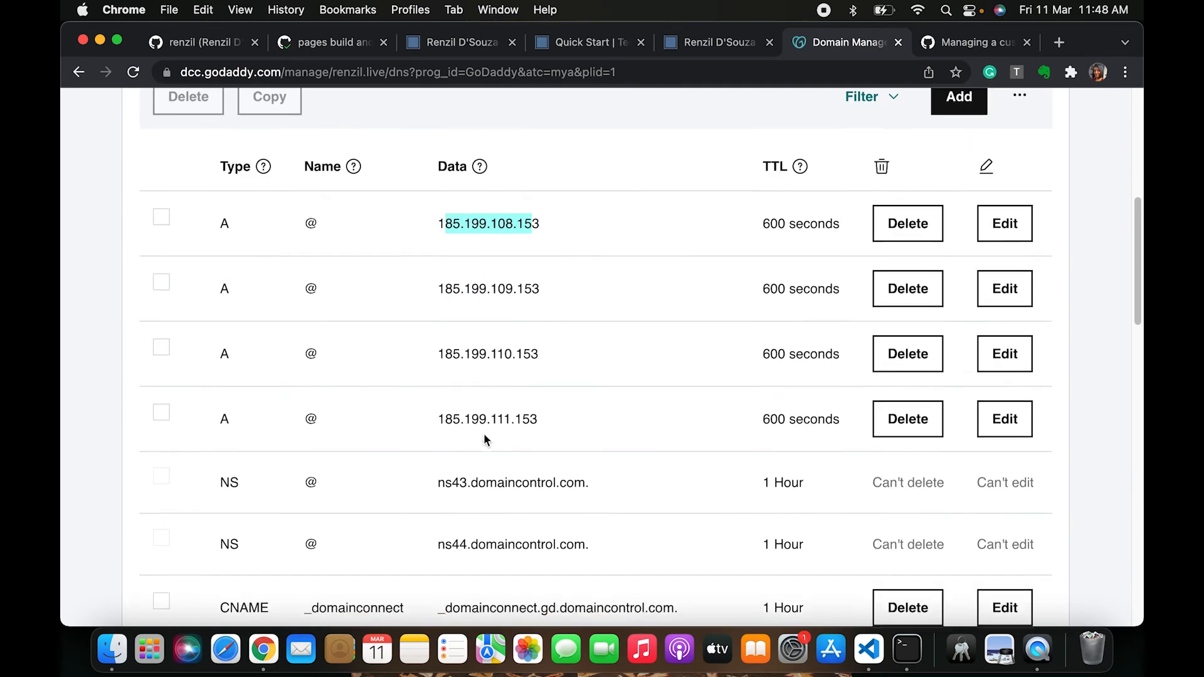
scroll(291, 220, up, 3)
scroll(291, 219, up, 3)
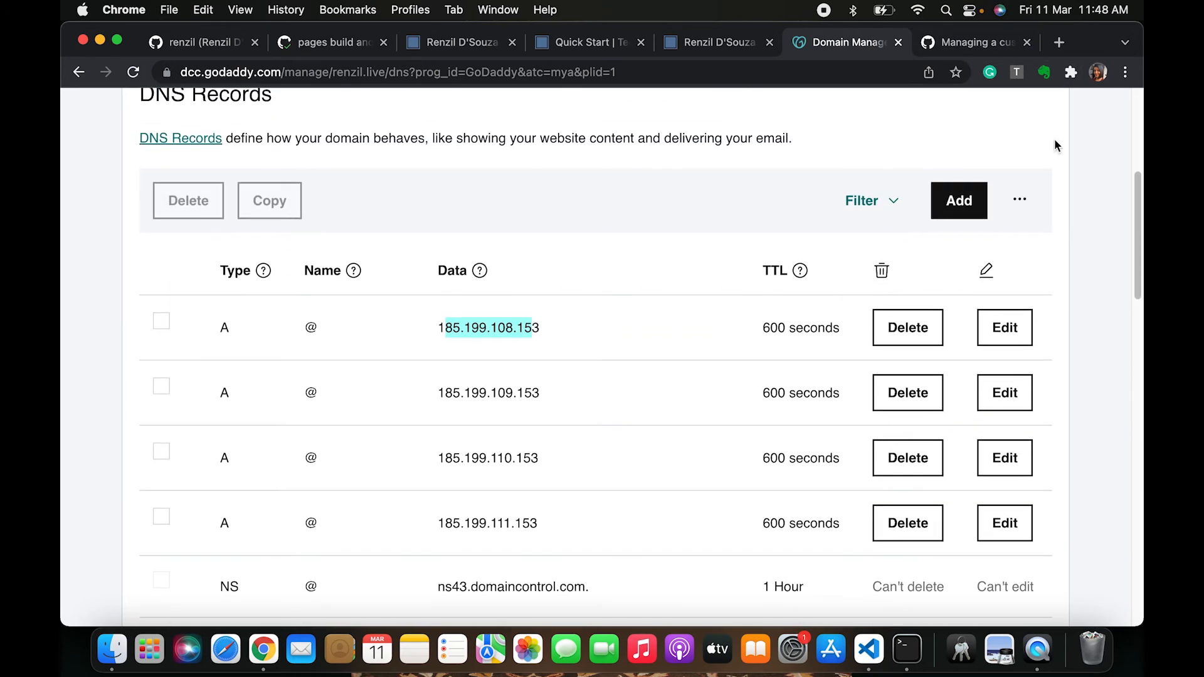
click(959, 246)
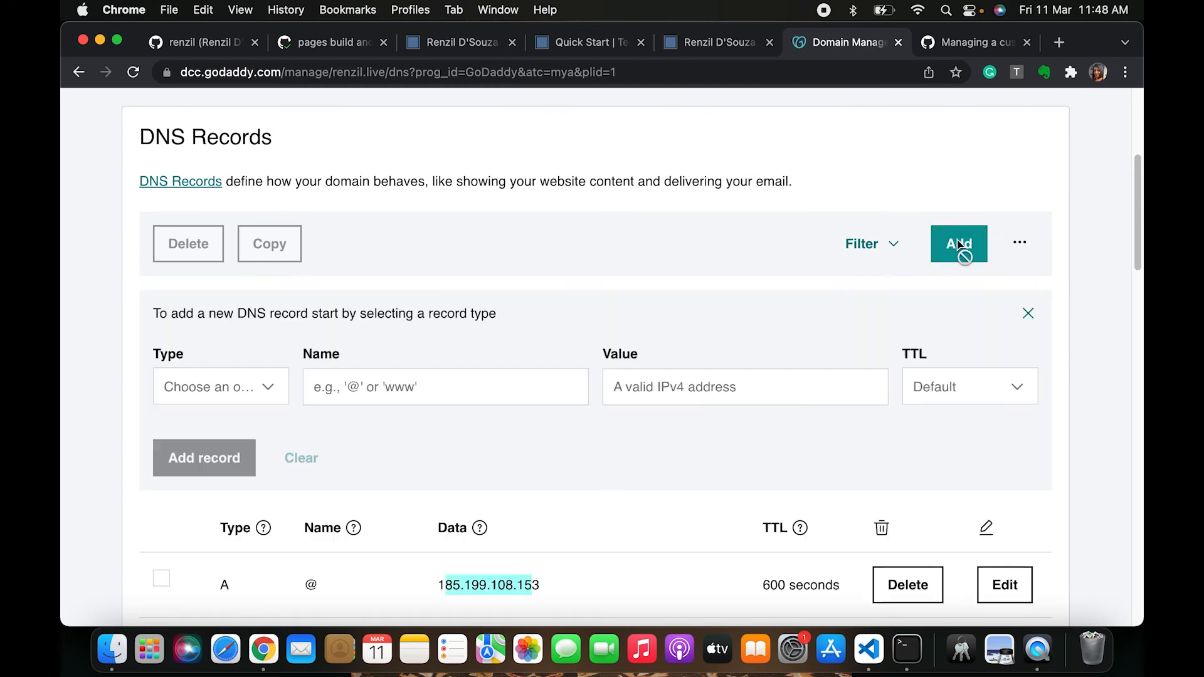
click(242, 400)
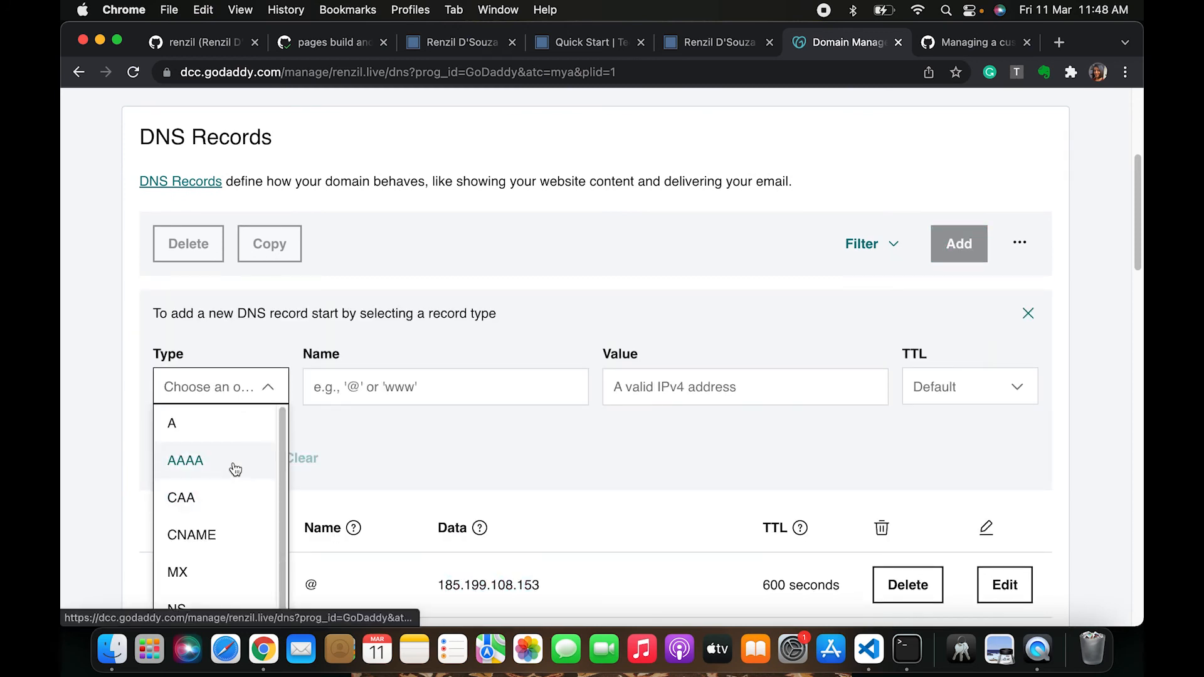
click(190, 464)
click(430, 387)
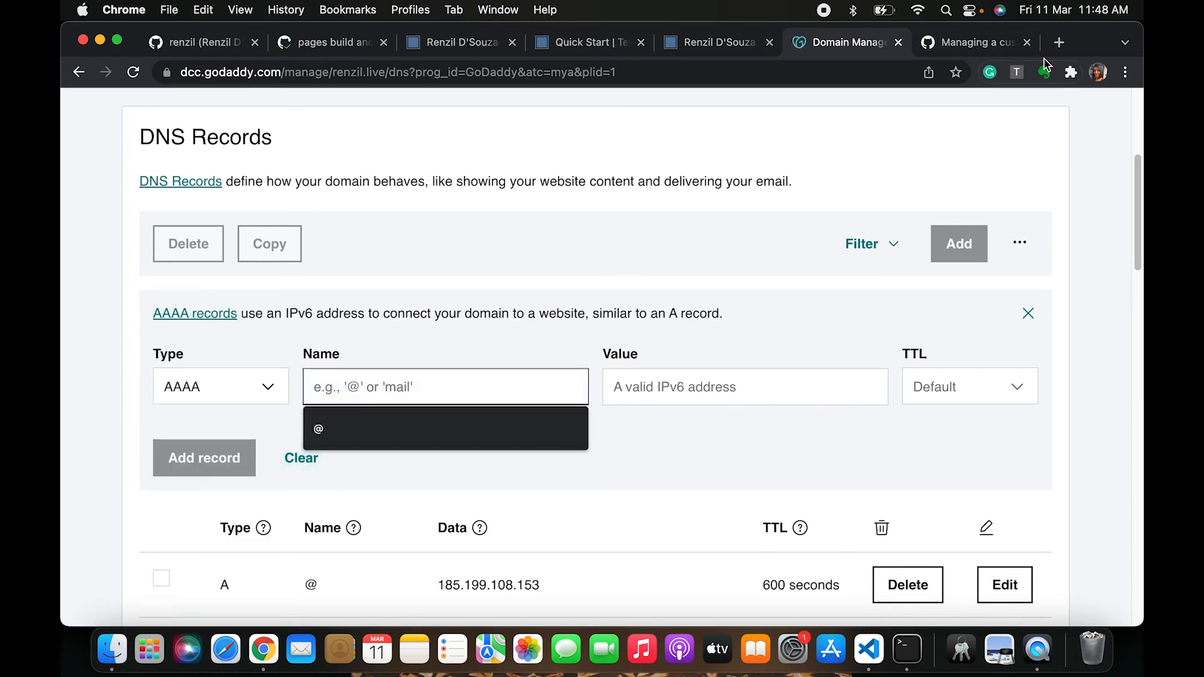
click(958, 48)
click(827, 52)
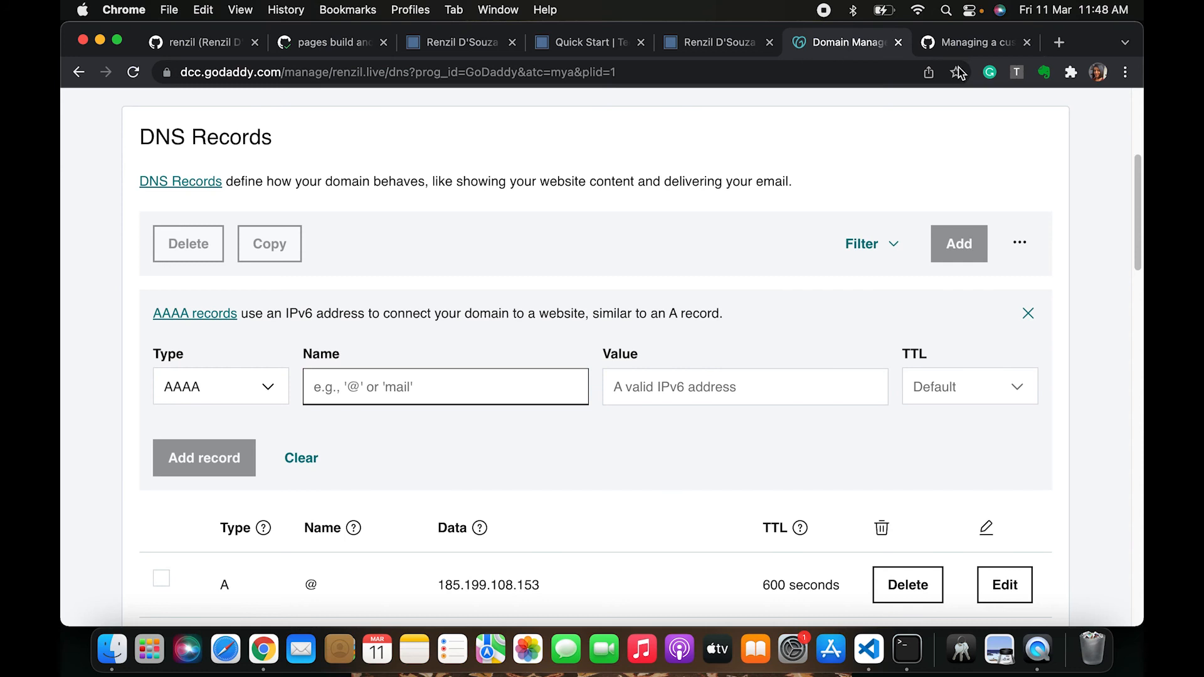
click(959, 44)
scroll(640, 372, down, 5)
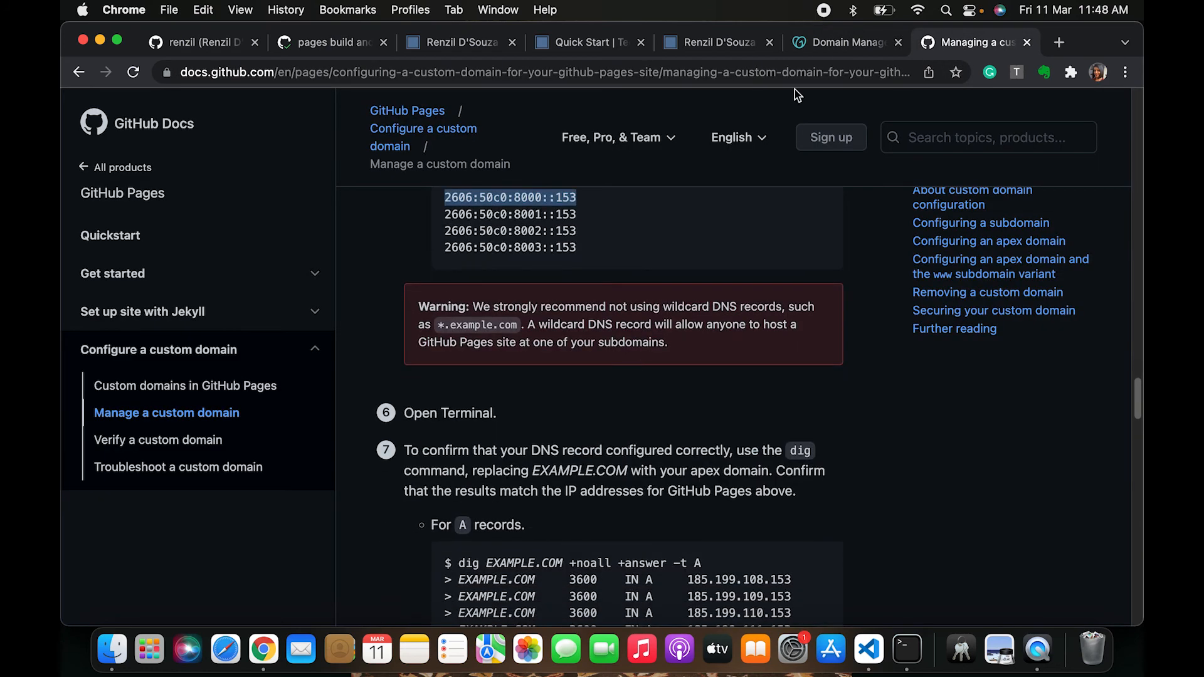
click(847, 42)
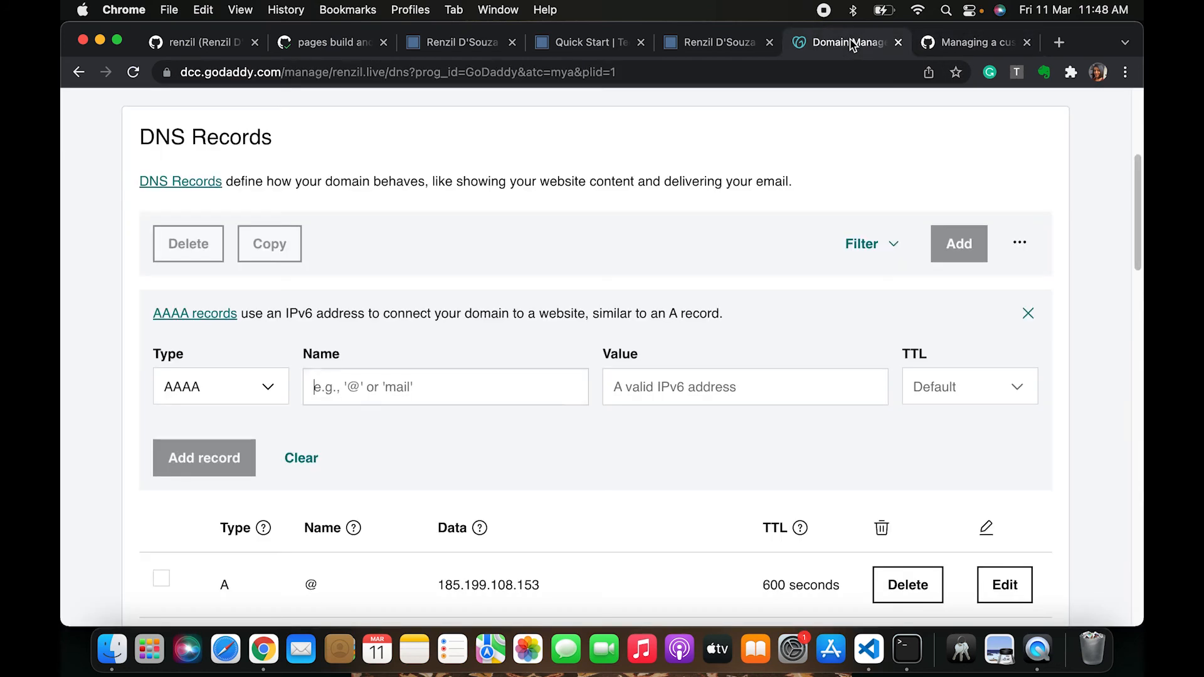
click(1029, 314)
Review the four A record IP addresses in the DNS records list
scroll(548, 530, down, 2)
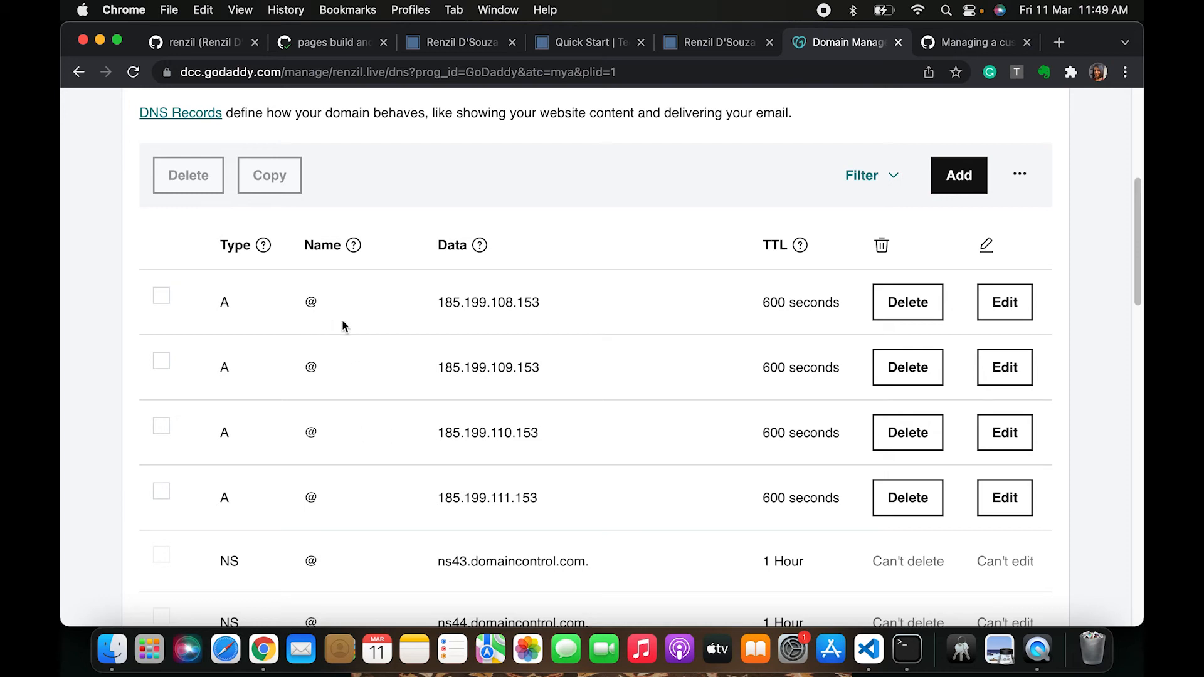
drag(437, 302, 553, 310)
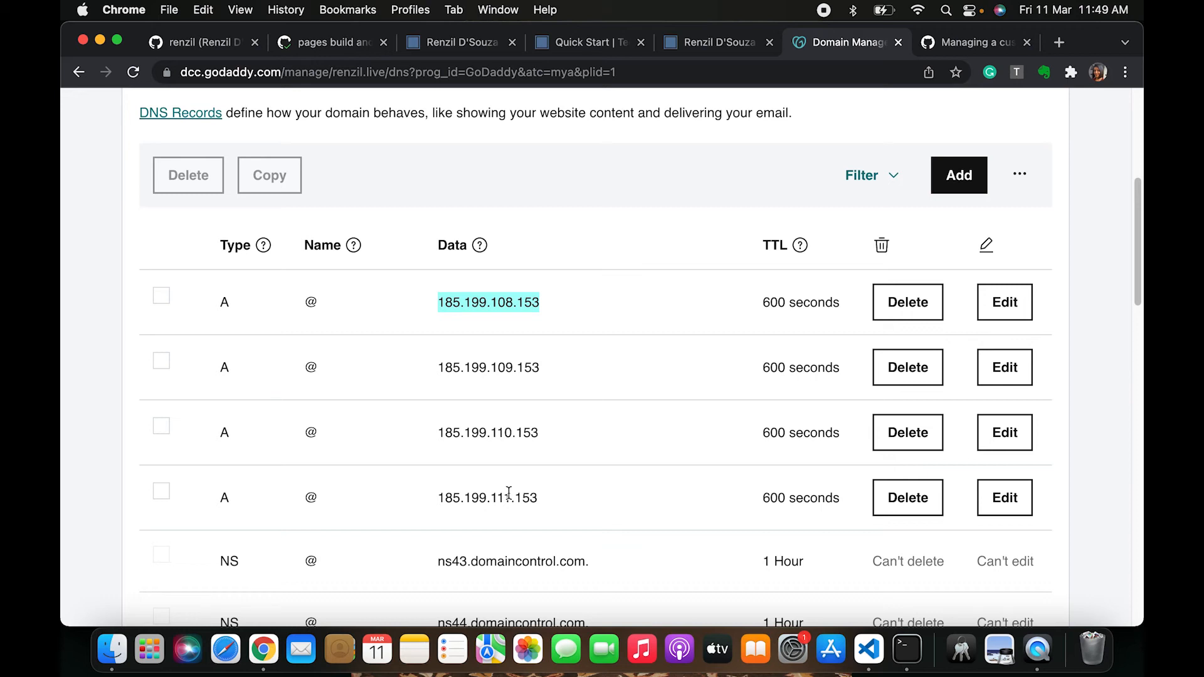
click(532, 298)
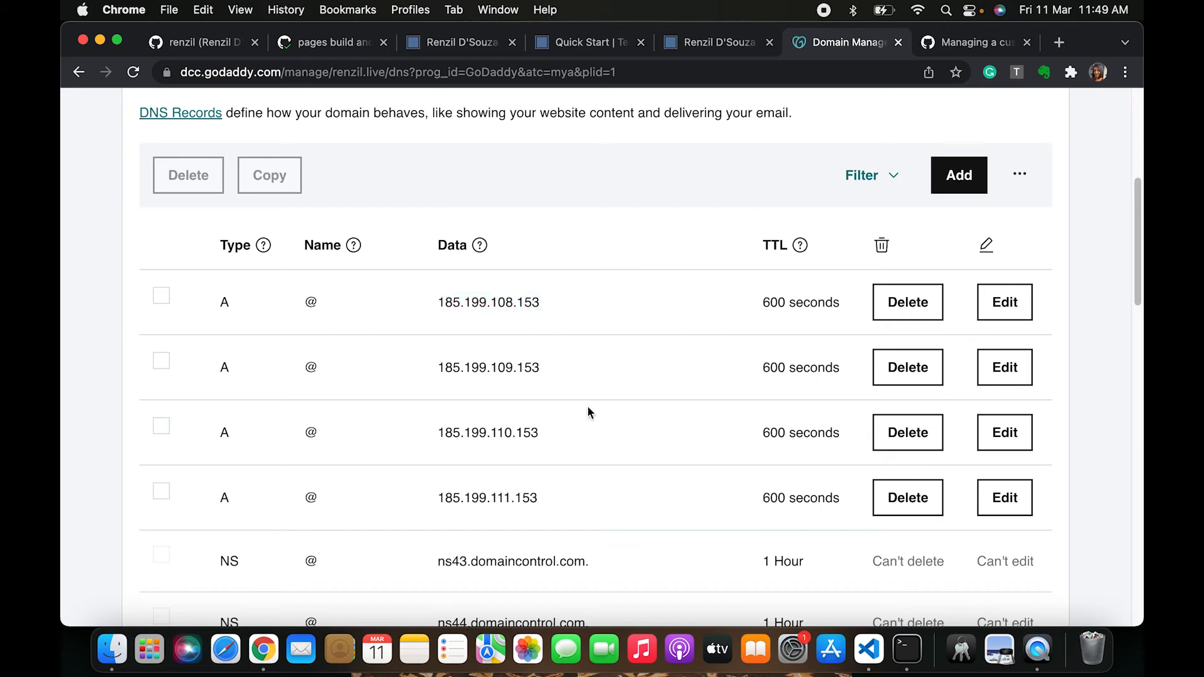
drag(489, 290, 492, 495)
click(583, 481)
drag(438, 302, 552, 303)
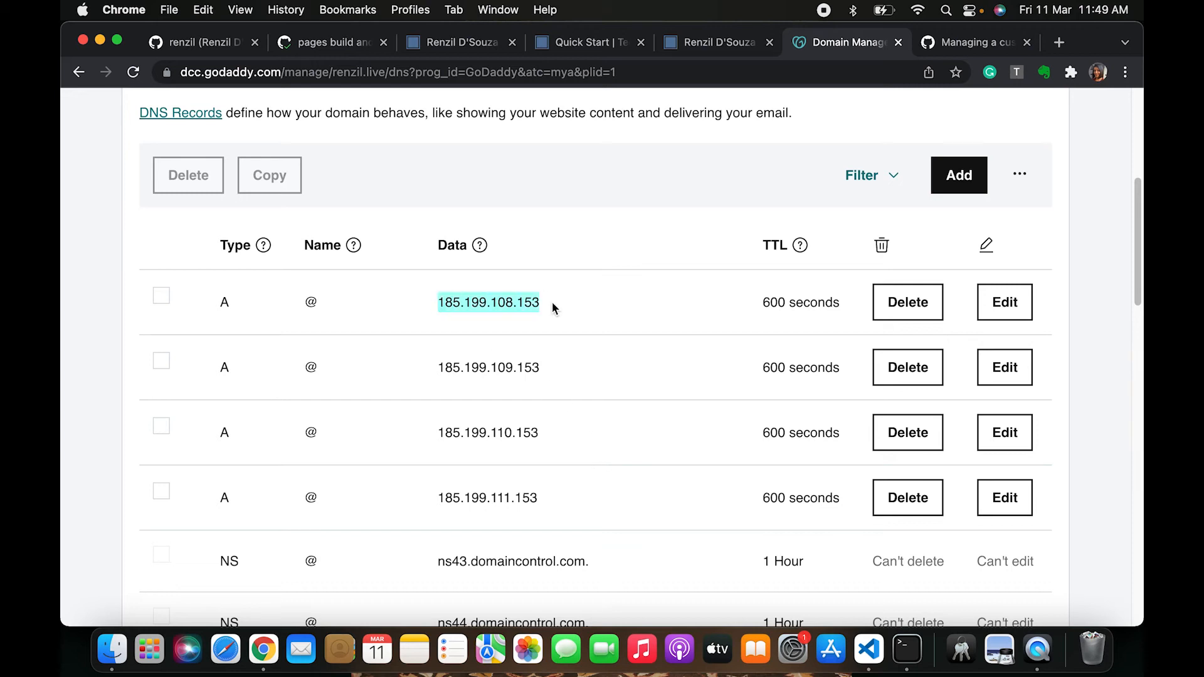
click(553, 307)
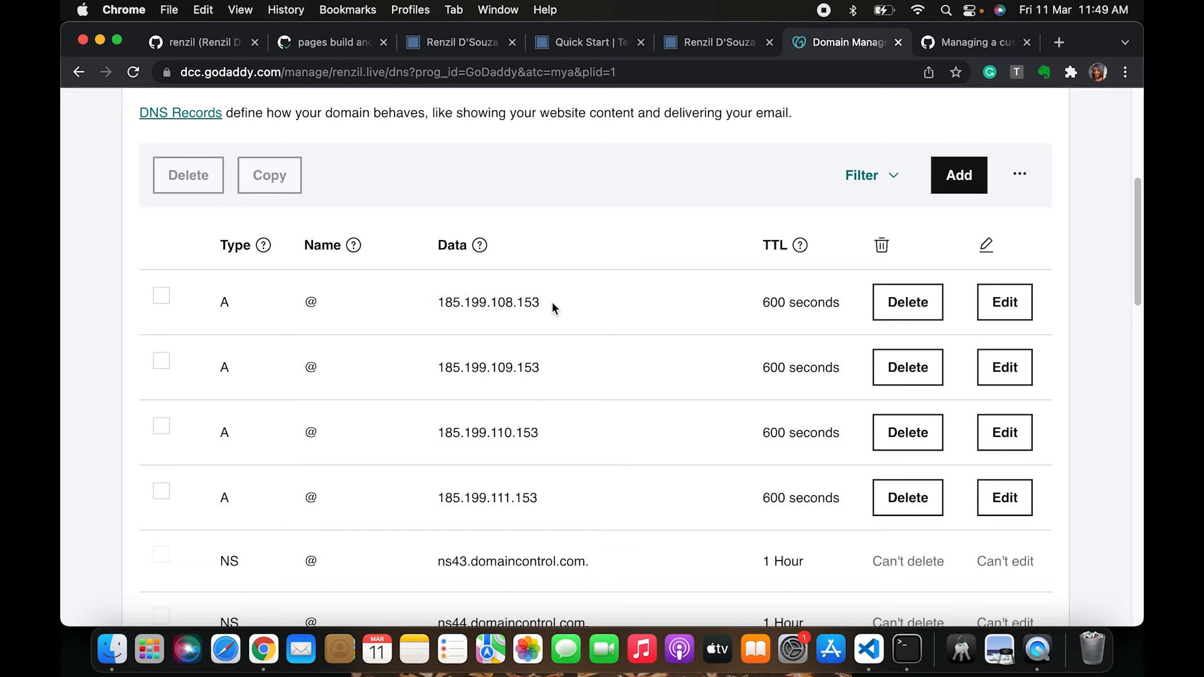
Open the Pages settings of the renzil.github.io repository
click(313, 49)
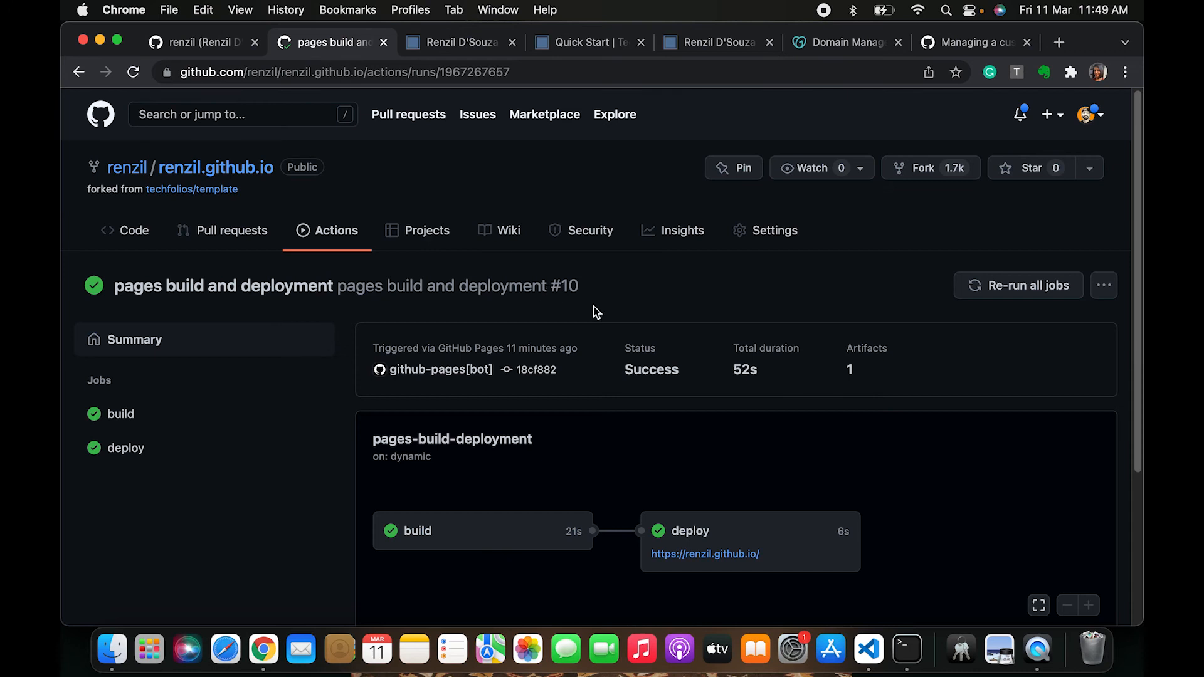
click(199, 168)
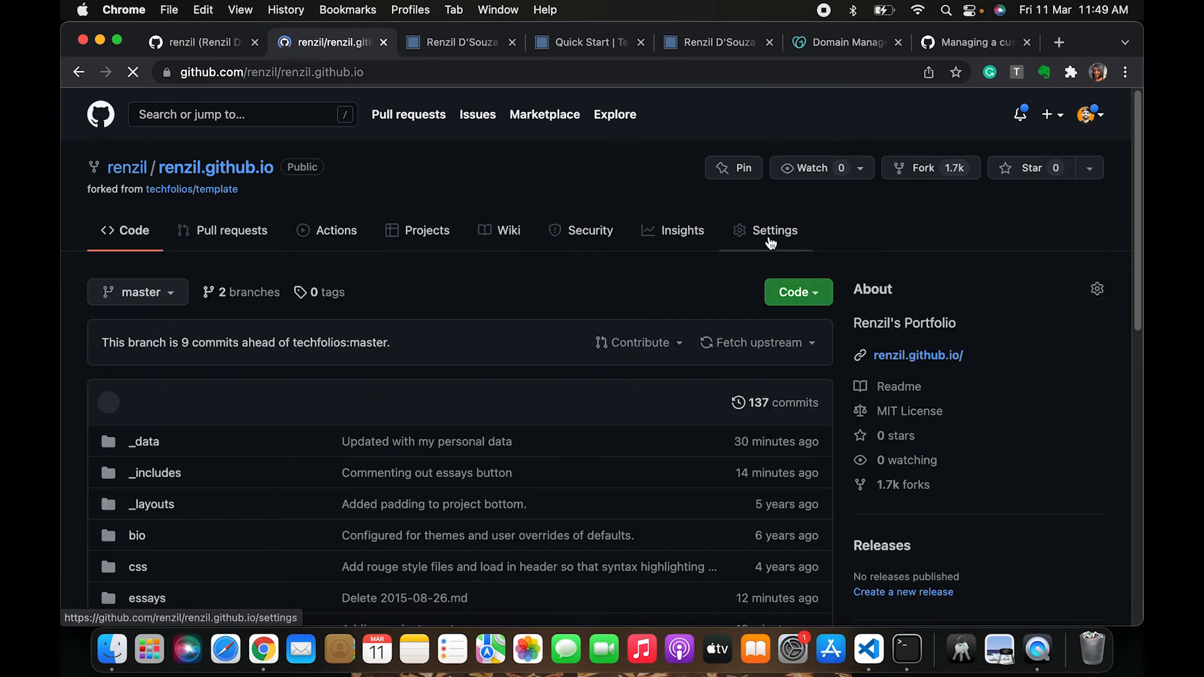
click(771, 243)
scroll(175, 469, down, 1)
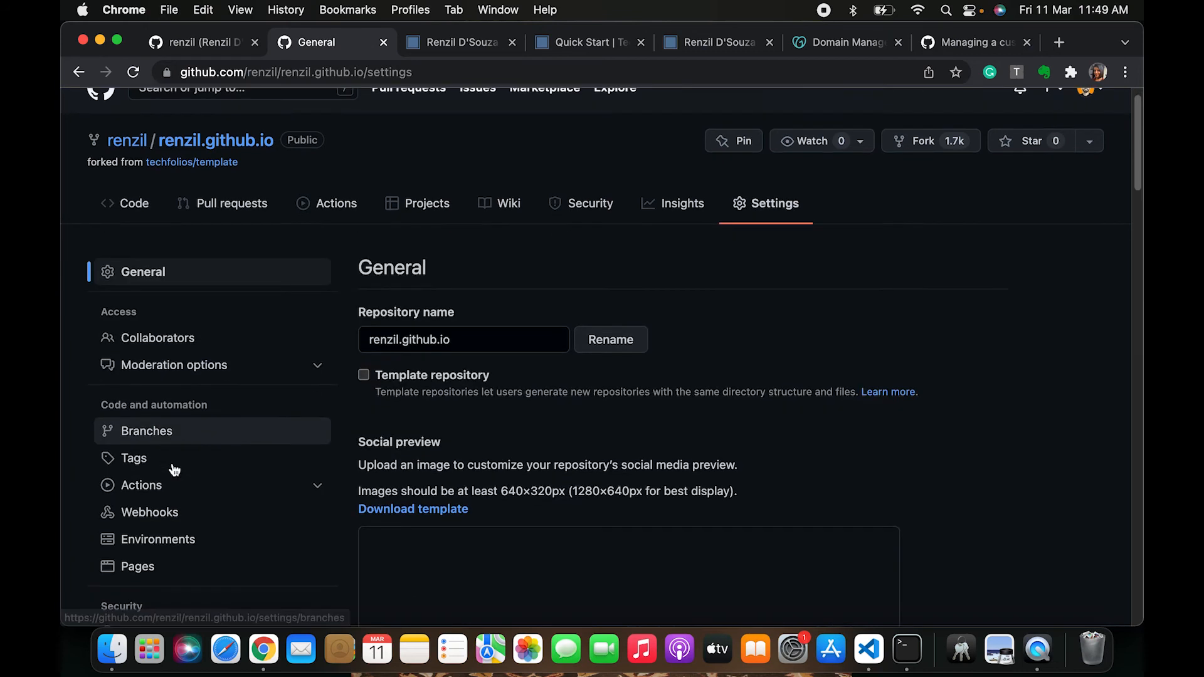
scroll(173, 468, down, 4)
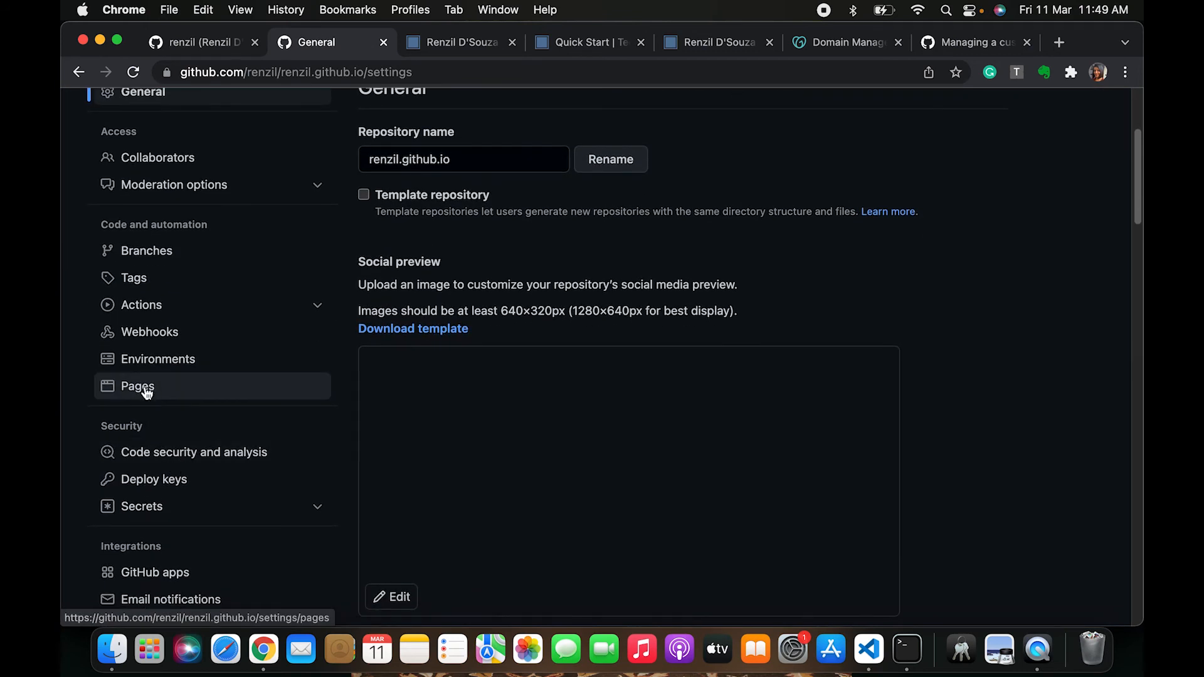
scroll(147, 392, up, 2)
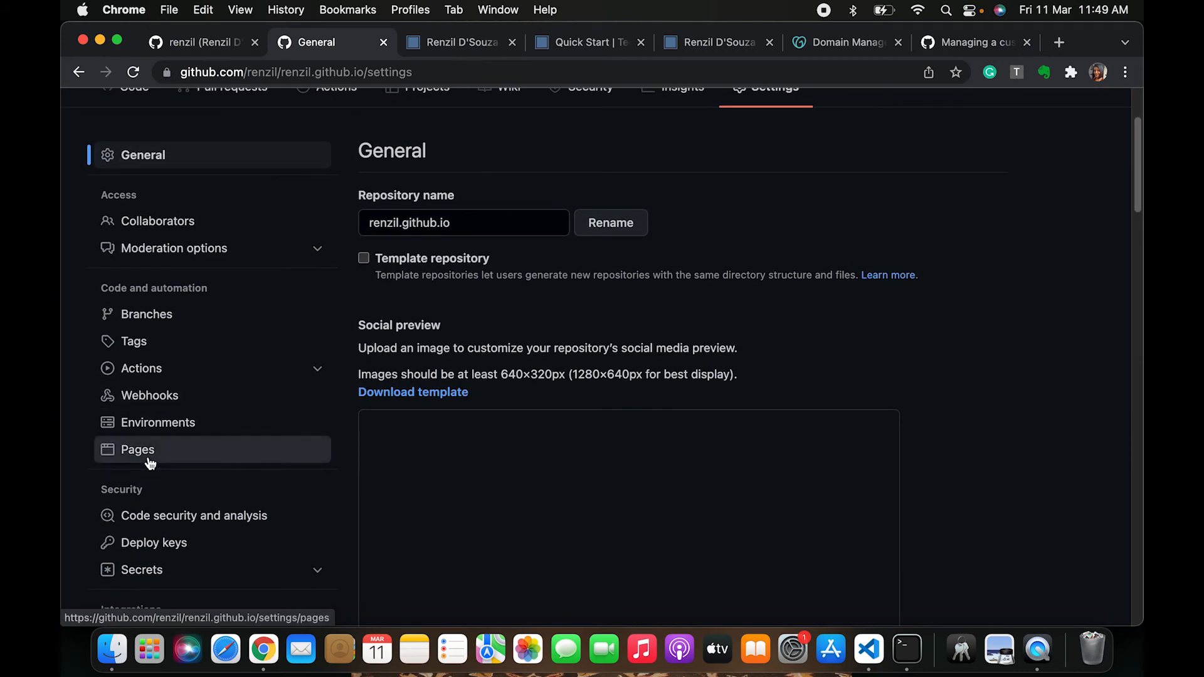
click(150, 462)
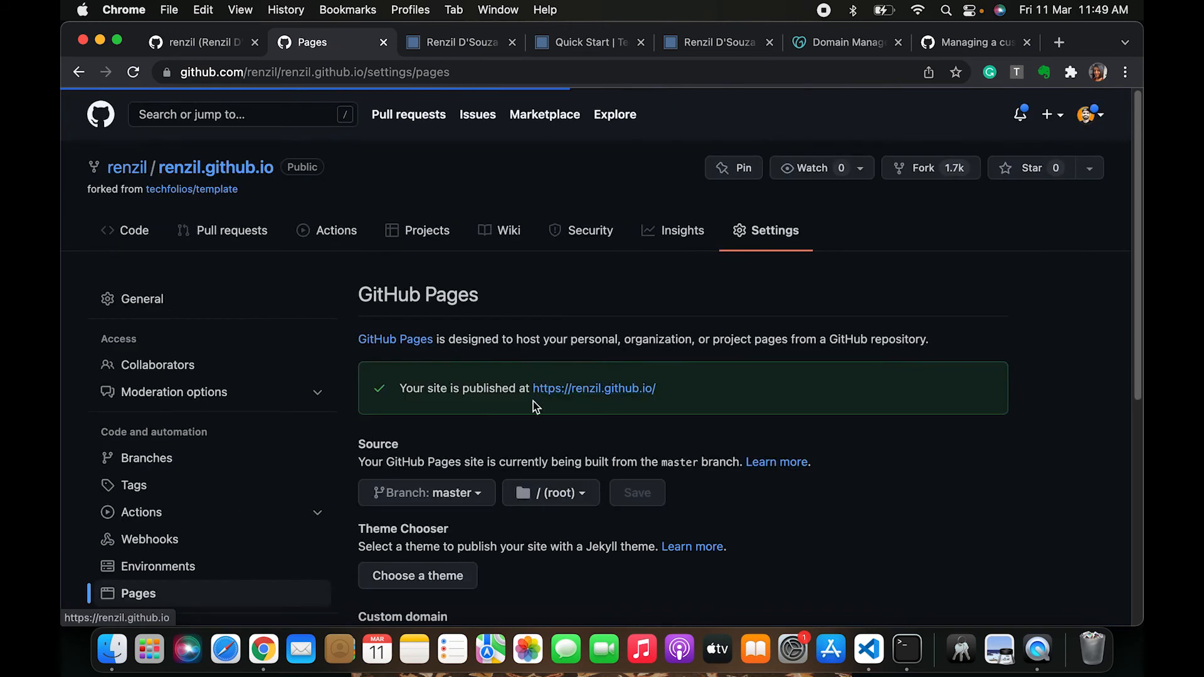
Set the GitHub Pages custom domain to renzil.live and save it
scroll(467, 456, down, 2)
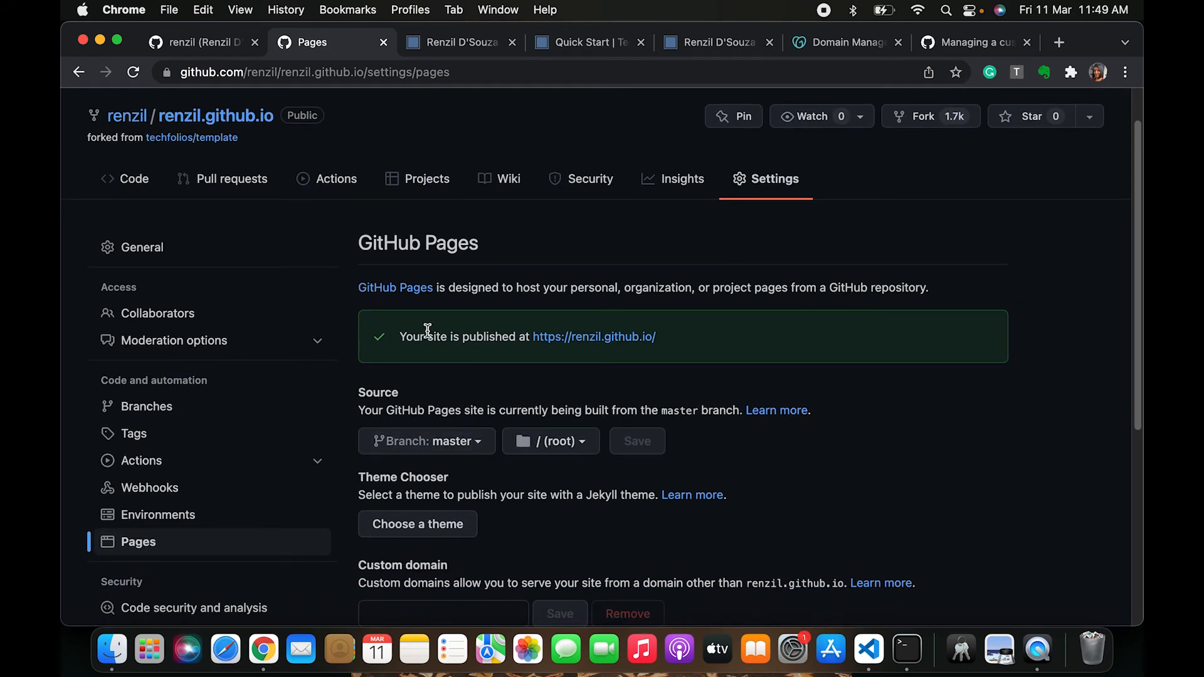
drag(399, 336, 707, 341)
scroll(688, 352, down, 2)
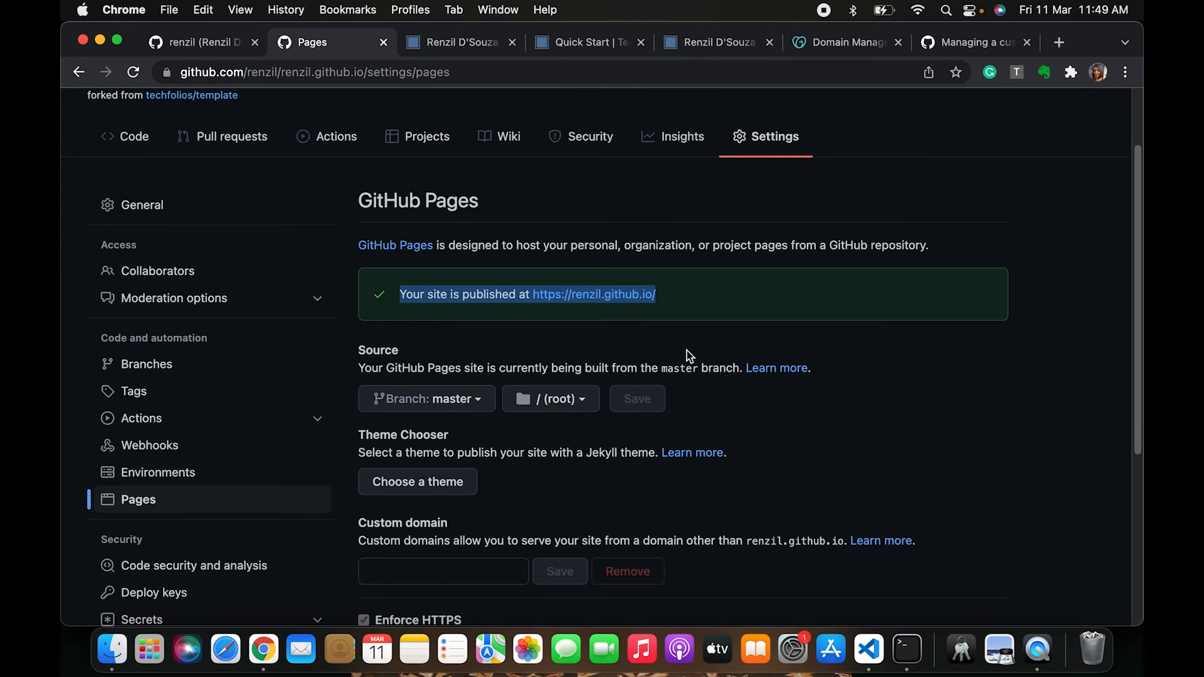
scroll(687, 352, down, 5)
drag(368, 407, 437, 412)
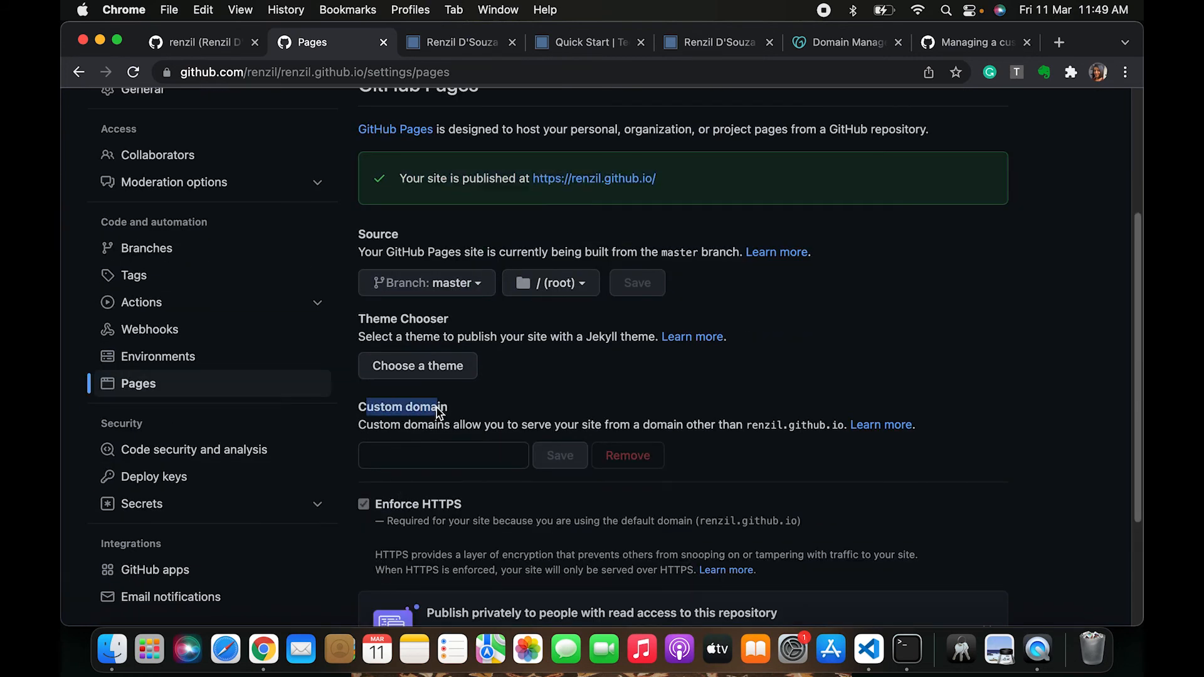
click(416, 464)
text(renzil.live)
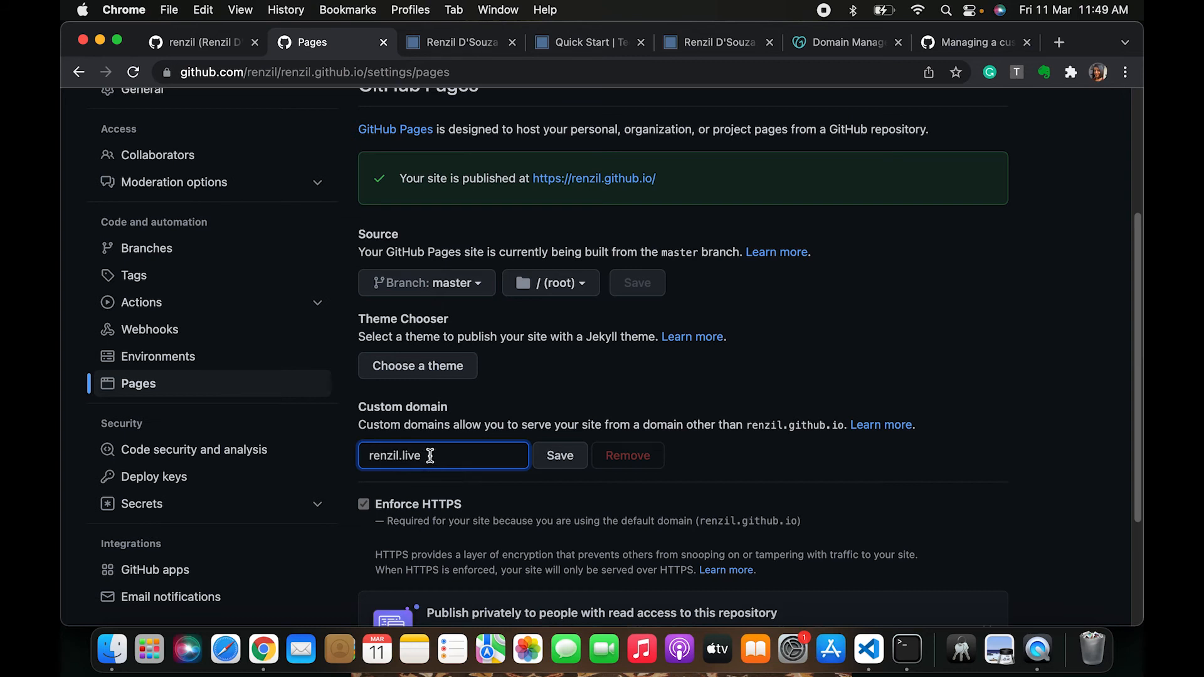
drag(431, 457, 337, 462)
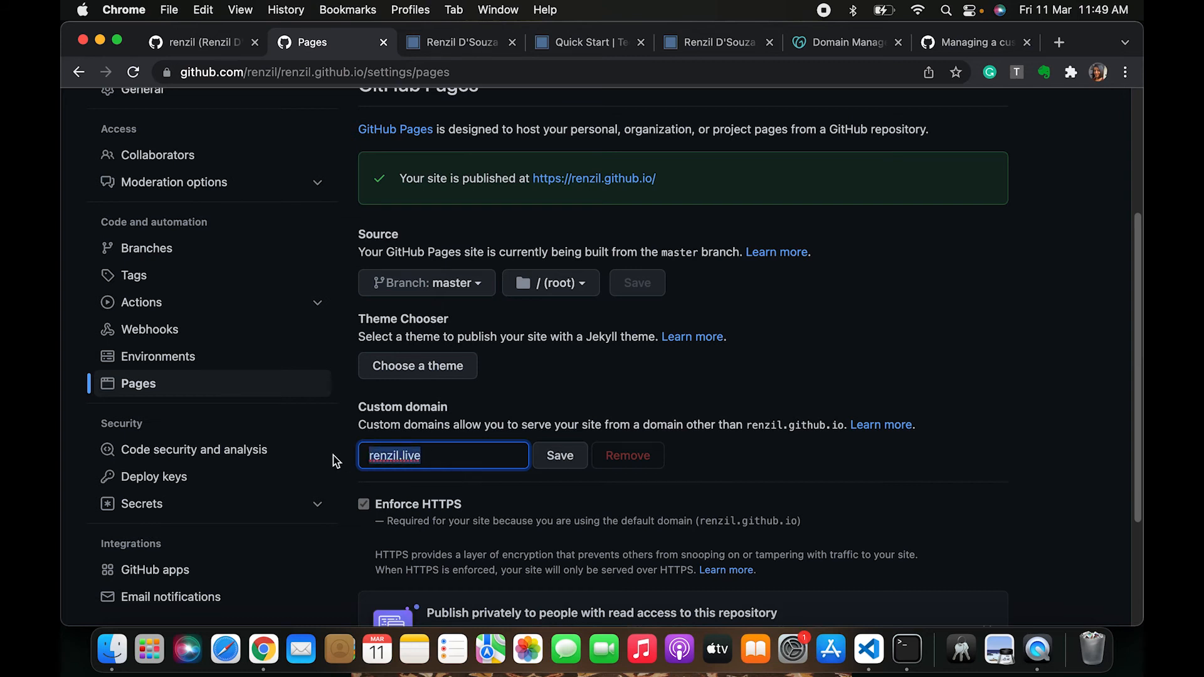
click(464, 463)
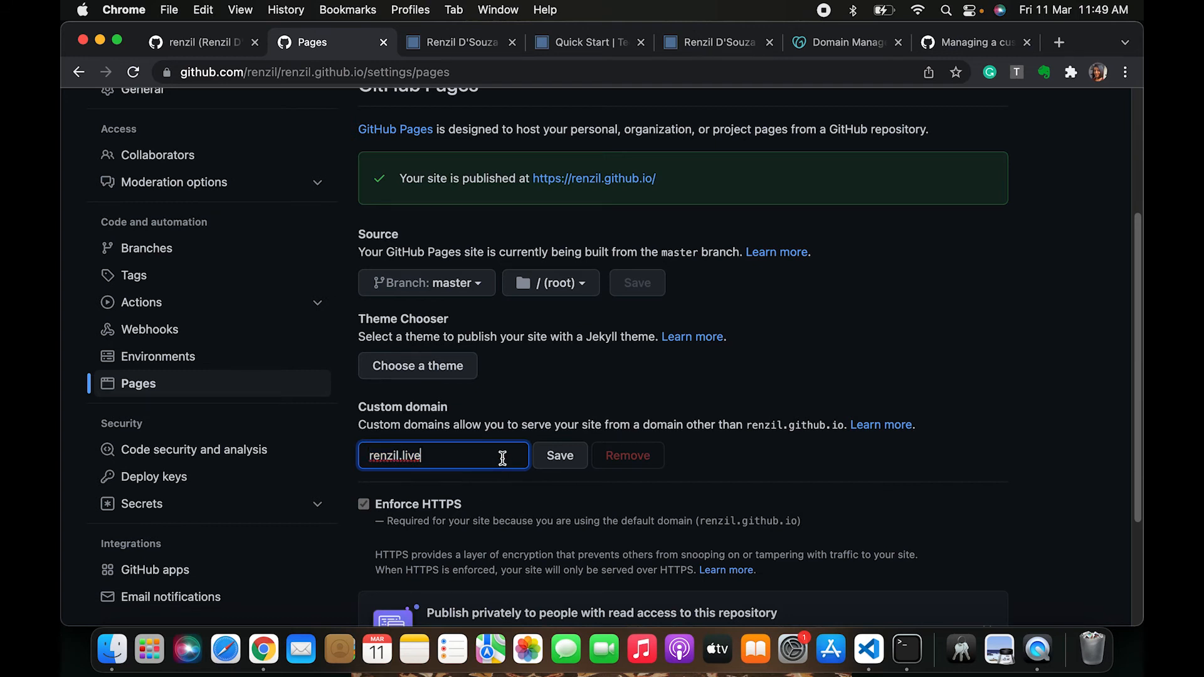
click(562, 463)
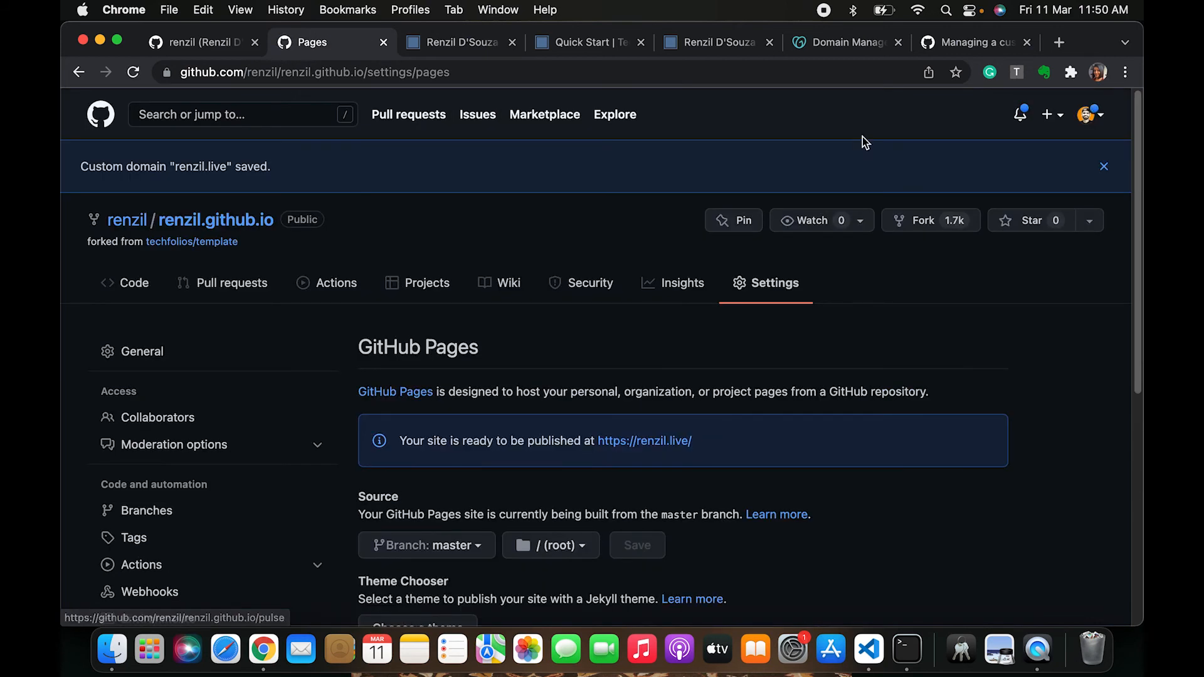
click(849, 44)
drag(442, 307, 563, 314)
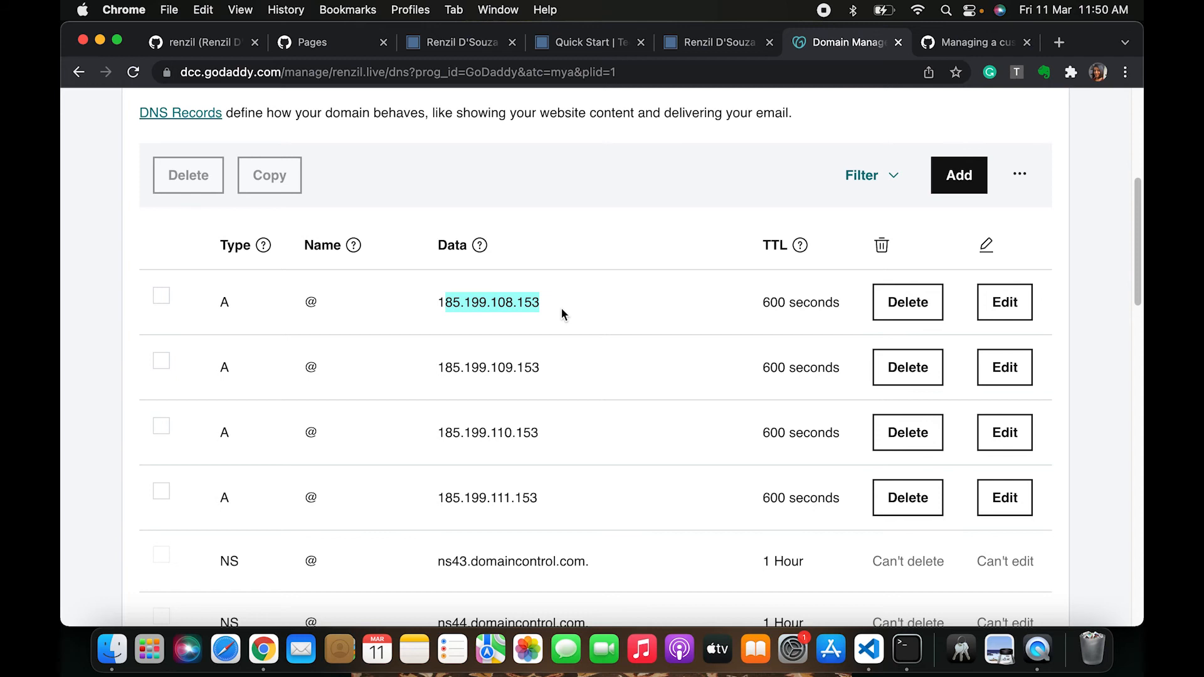
click(192, 44)
click(307, 43)
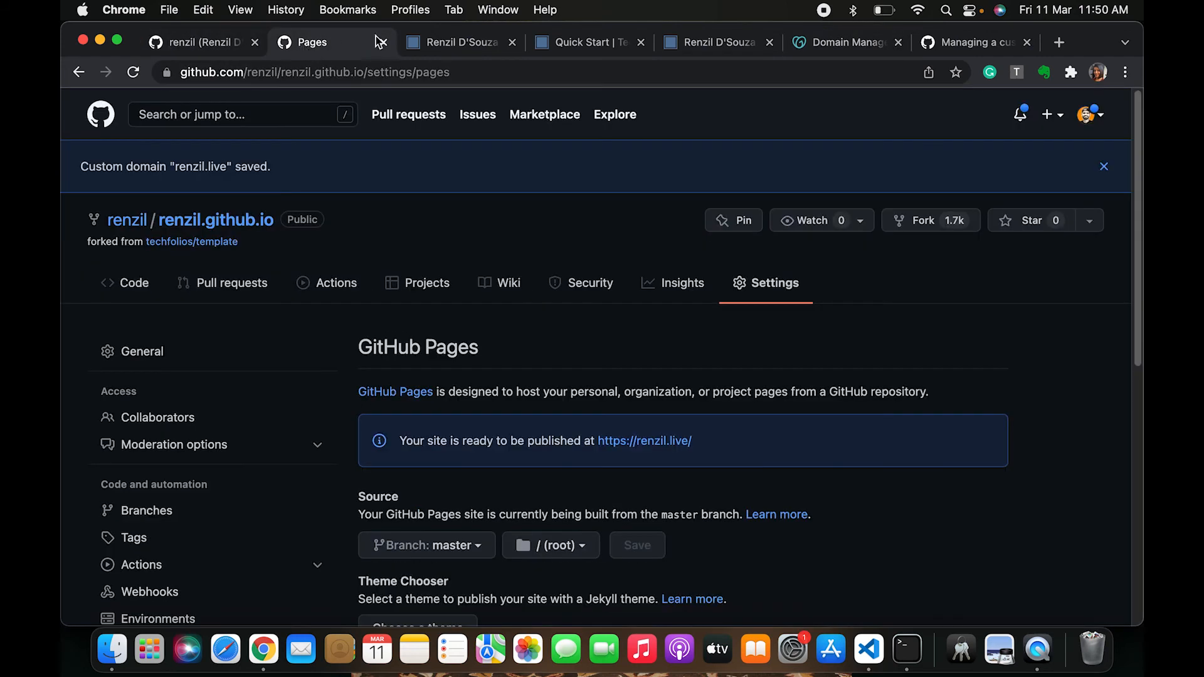
click(444, 43)
click(326, 44)
Examine the custom domain's DNS check status and the Enforce HTTPS option on the Pages settings
scroll(451, 400, down, 5)
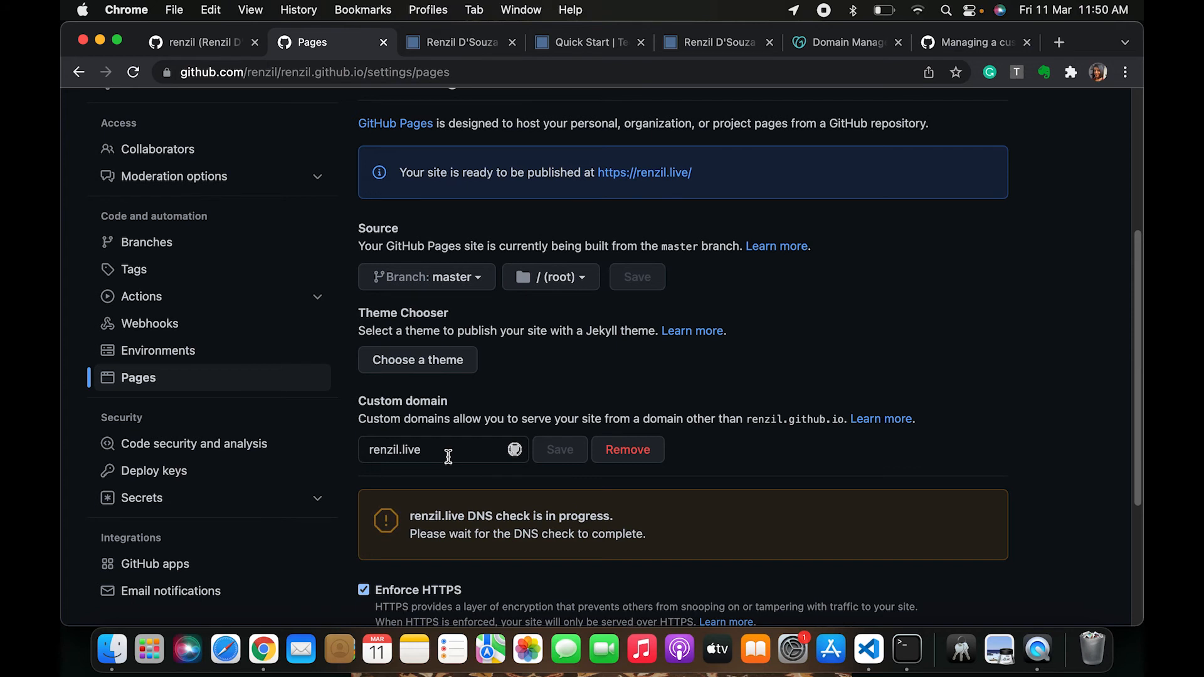
scroll(450, 464, up, 1)
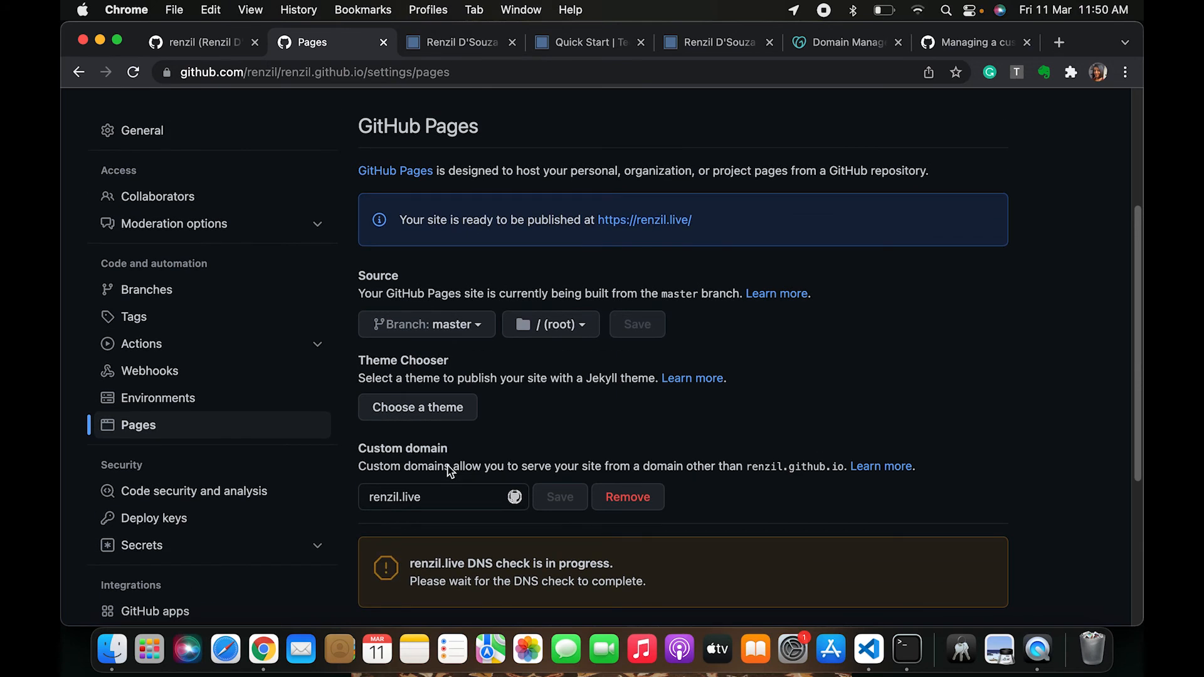
scroll(446, 464, down, 3)
scroll(433, 477, up, 1)
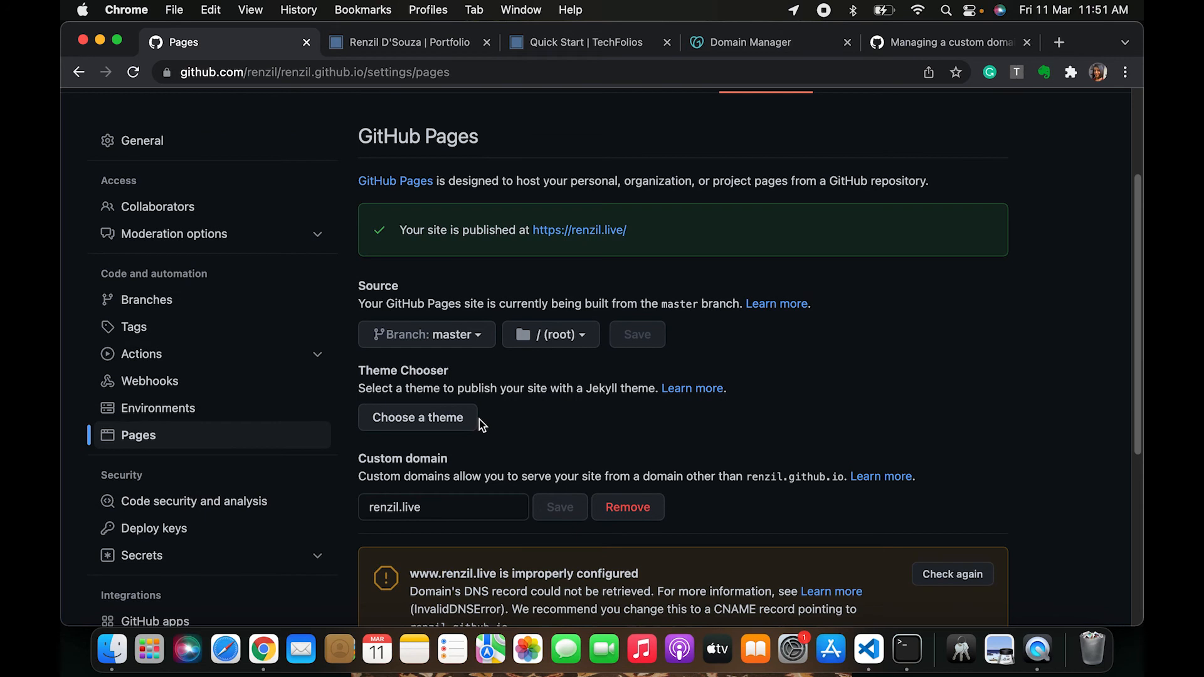
scroll(502, 432, down, 1)
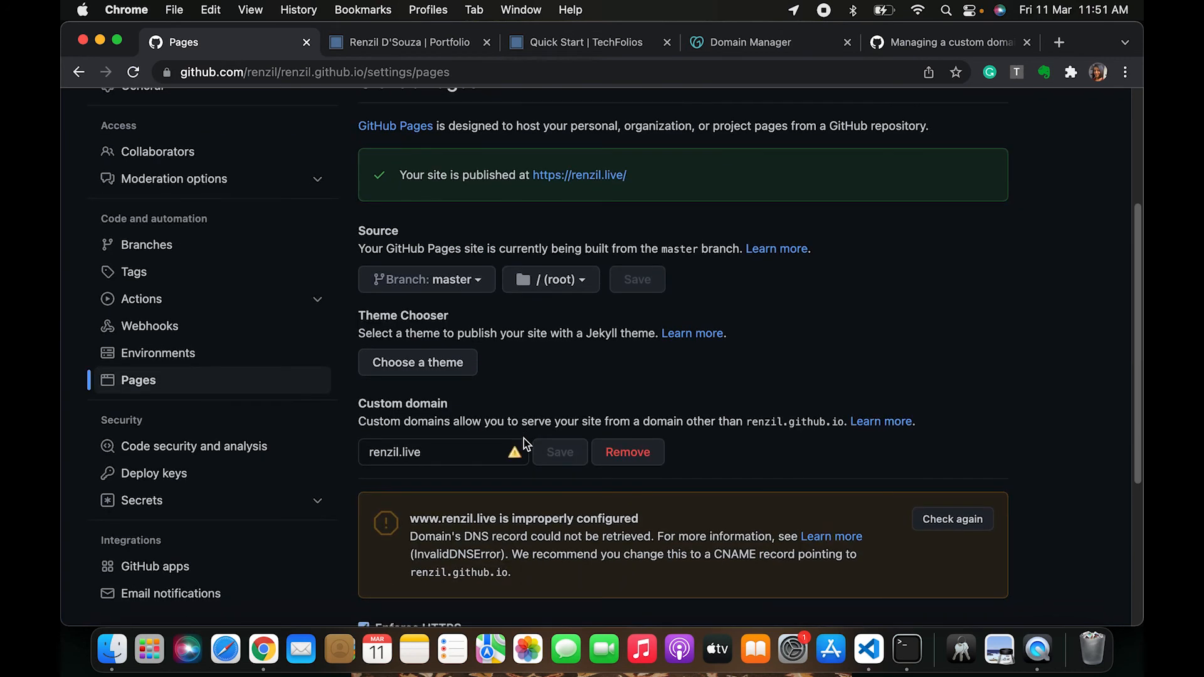
scroll(524, 438, down, 1)
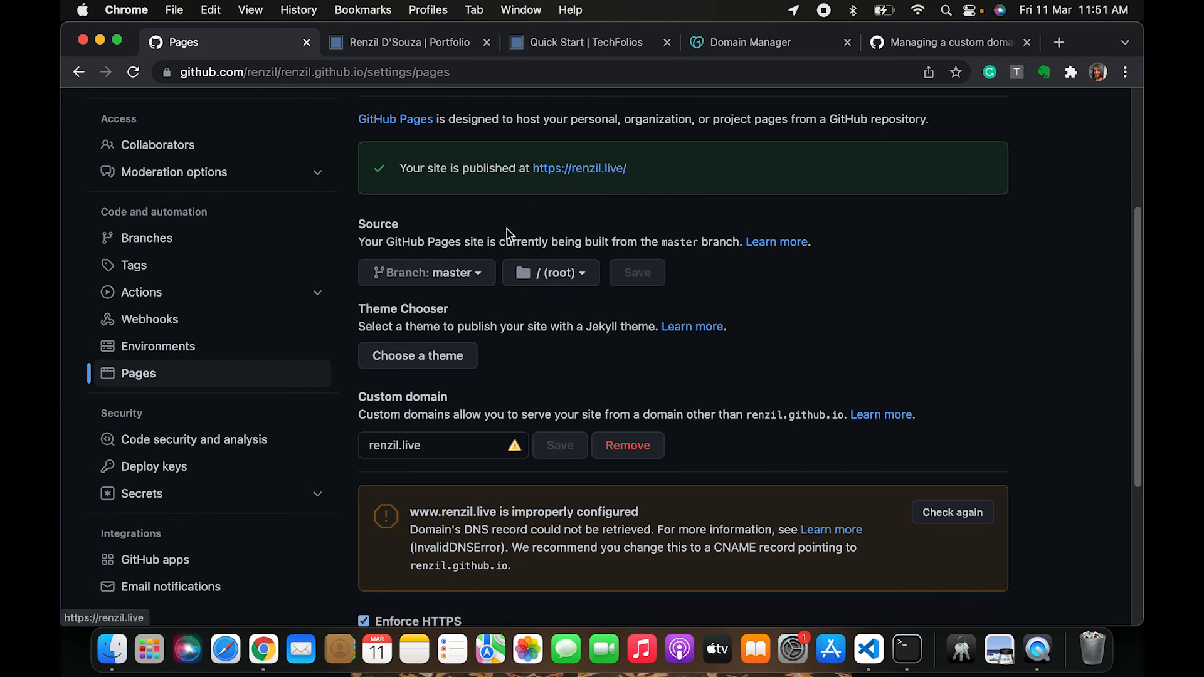
scroll(507, 253, down, 5)
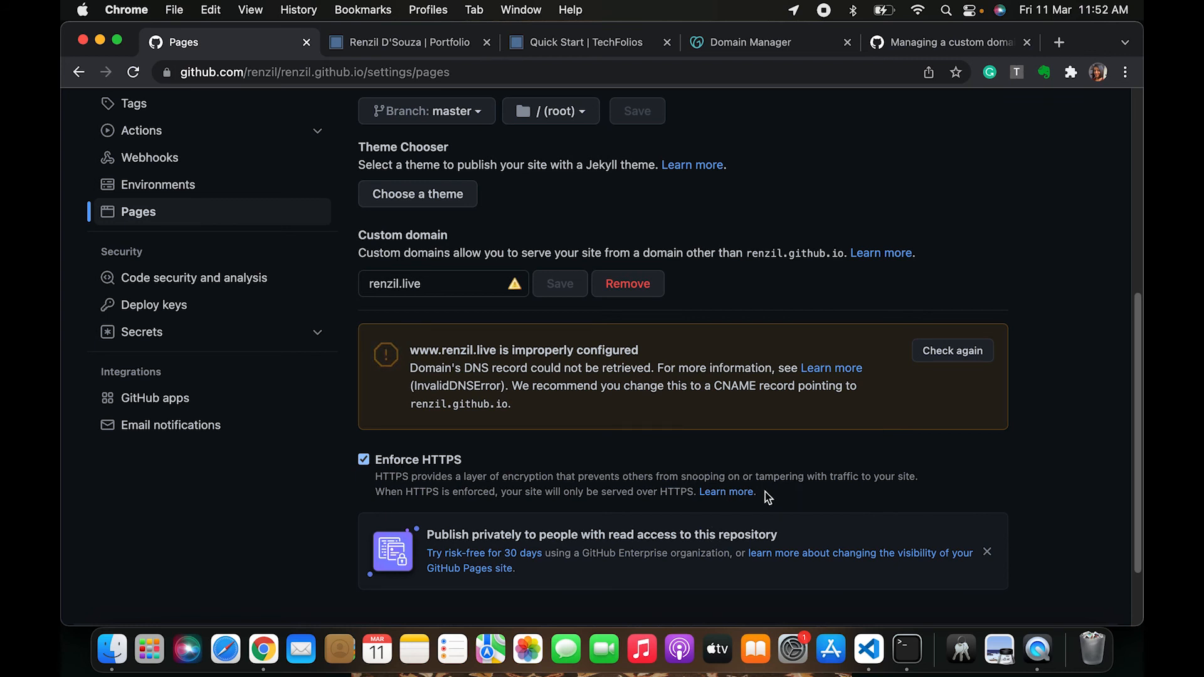
drag(762, 493, 383, 460)
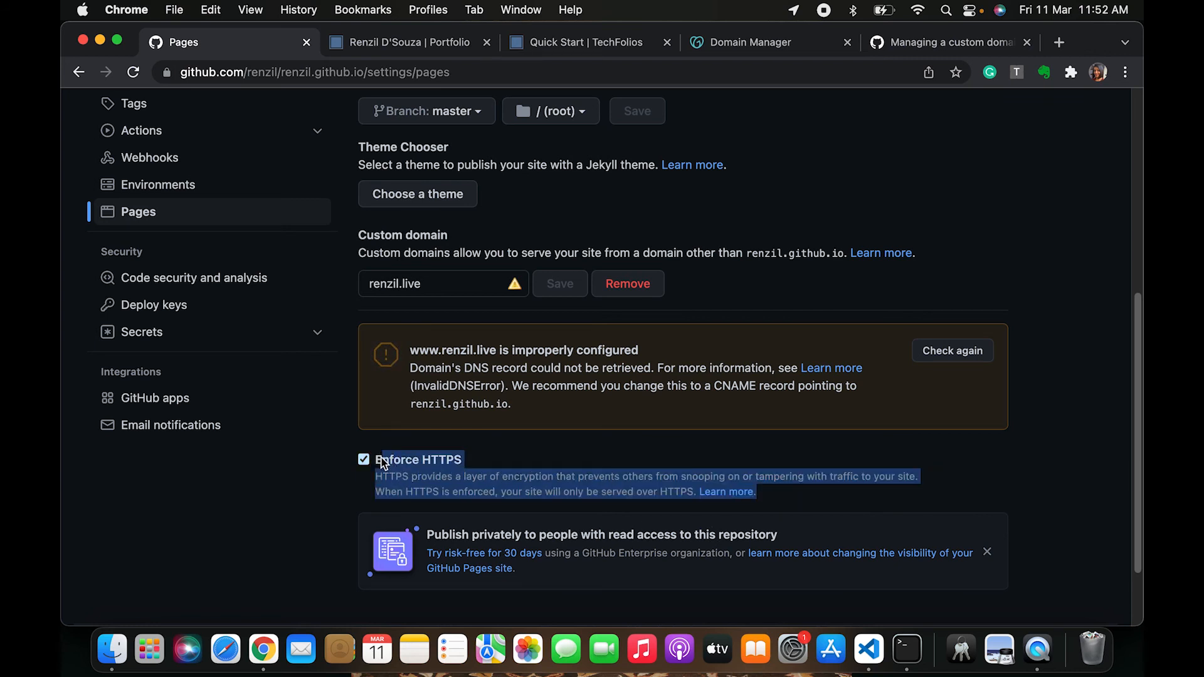
scroll(383, 463, up, 2)
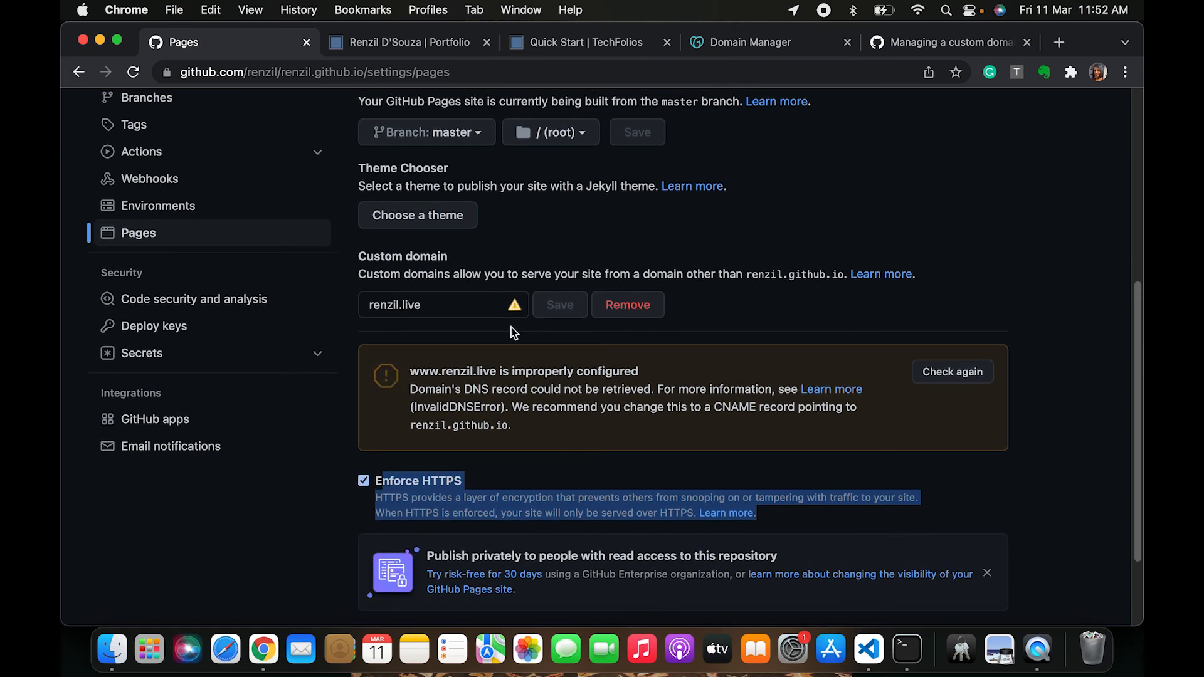
scroll(714, 243, up, 3)
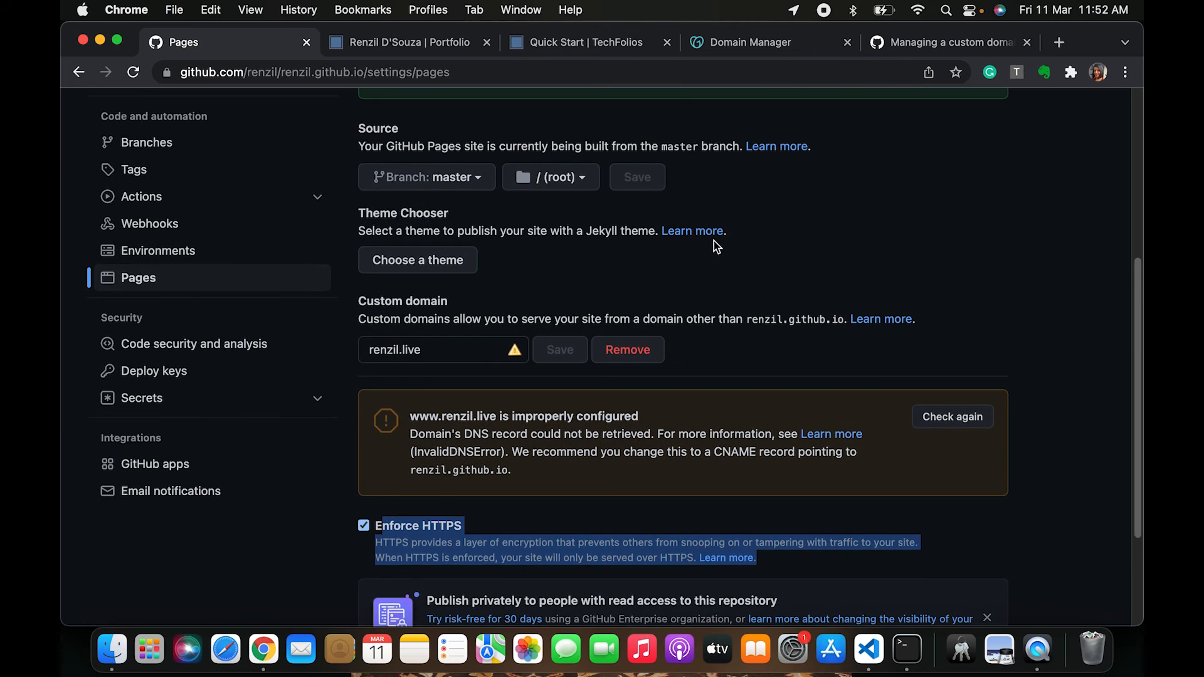
Open the published site at renzil.live in a new tab
scroll(713, 245, up, 5)
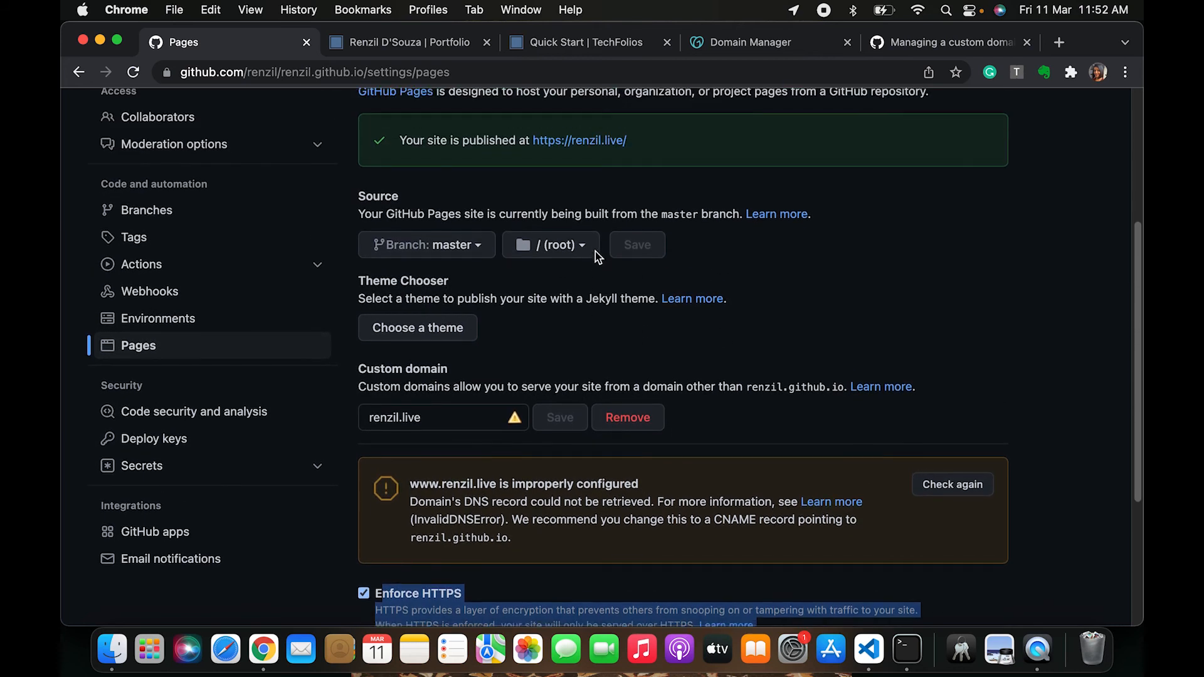
super+click(580, 144)
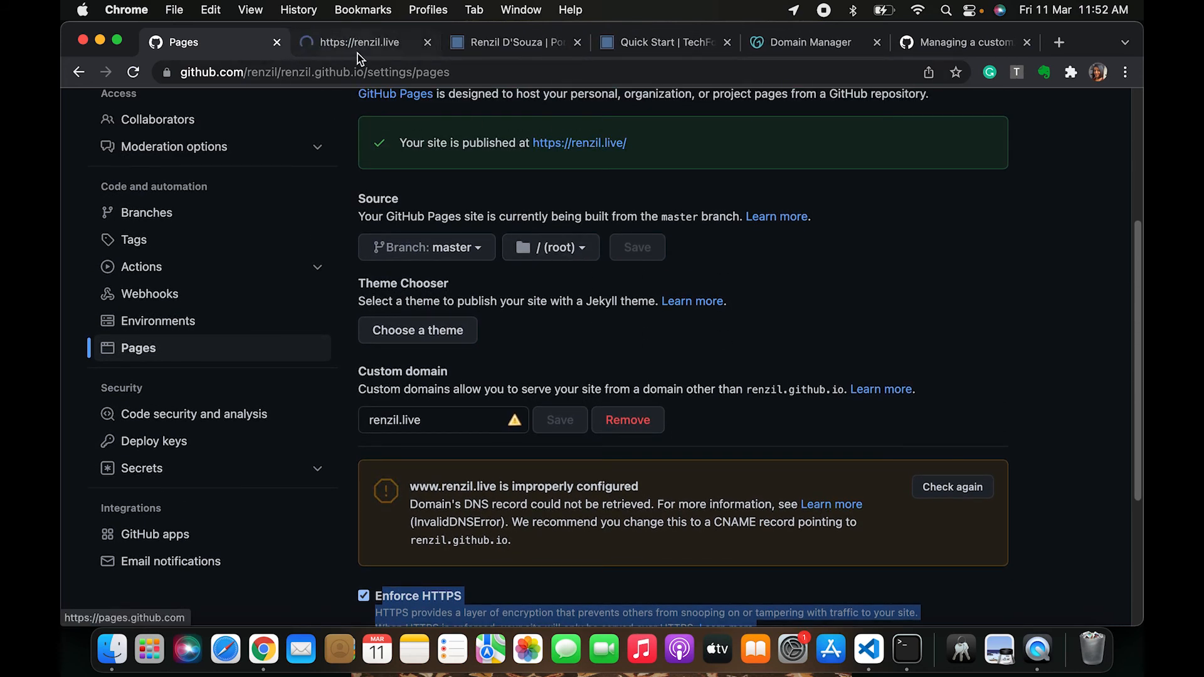
click(358, 54)
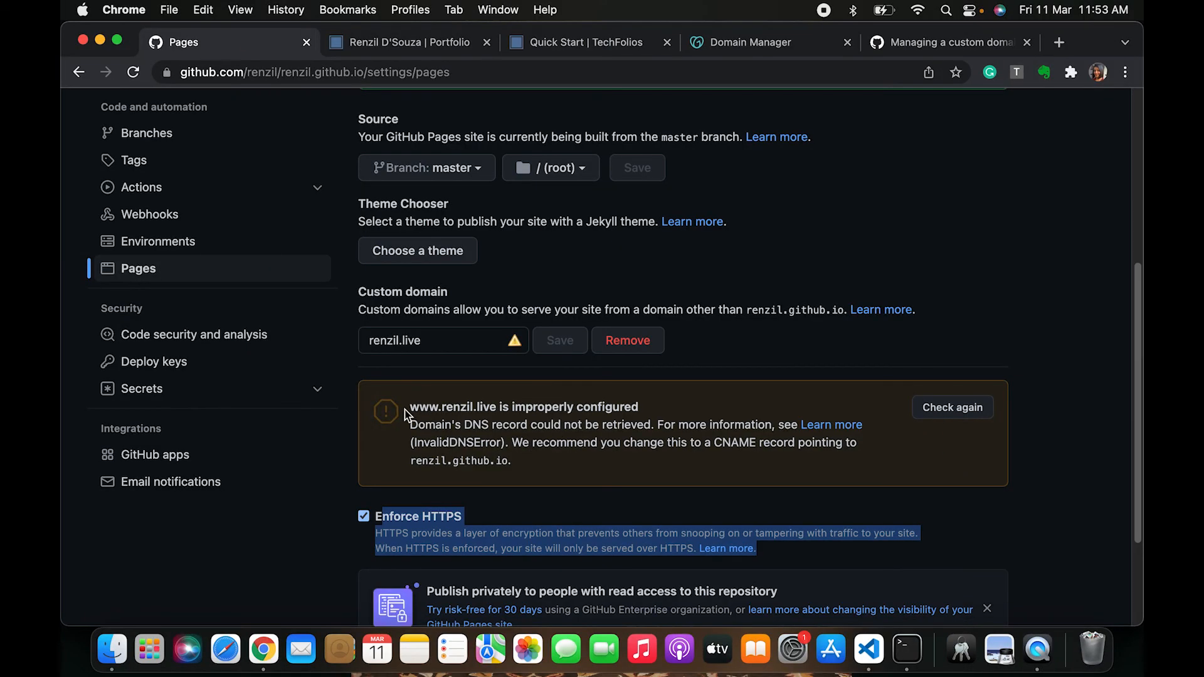
Copy the recommended CNAME target renzil.github.io. from the custom domain DNS warning
drag(407, 409, 638, 460)
click(638, 459)
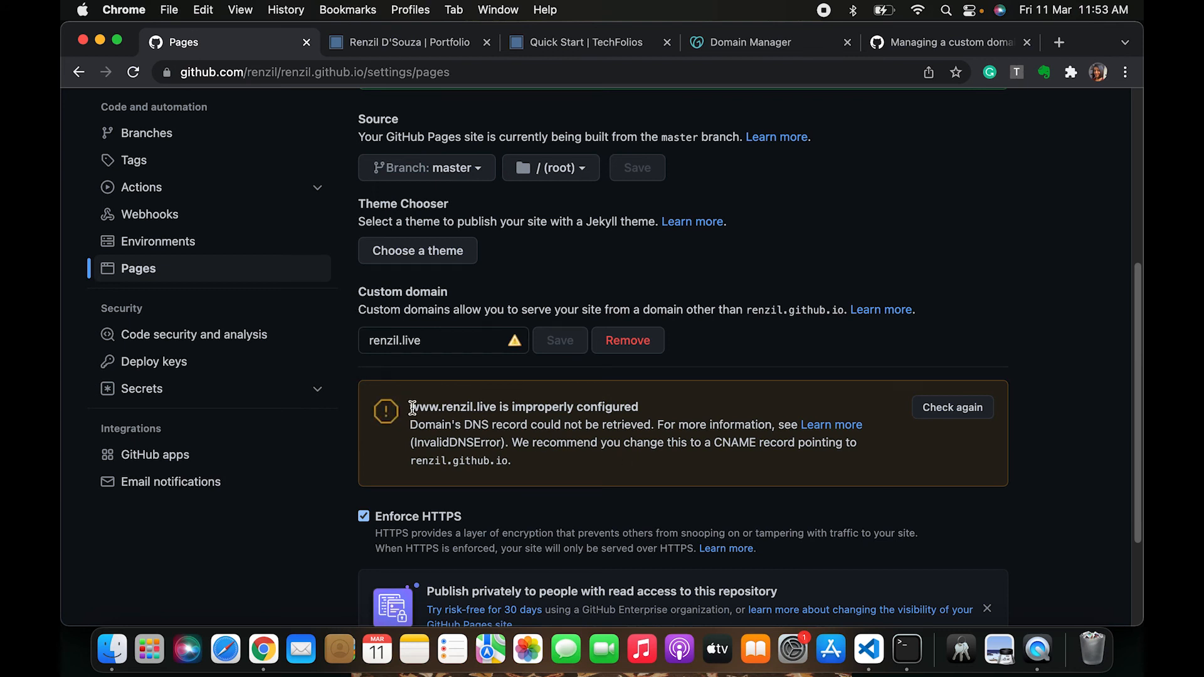
drag(414, 408, 591, 459)
click(591, 460)
mouse_move(420, 407)
mouse_down()
mouse_move(451, 409)
mouse_move(421, 405)
mouse_up()
drag(522, 444, 757, 436)
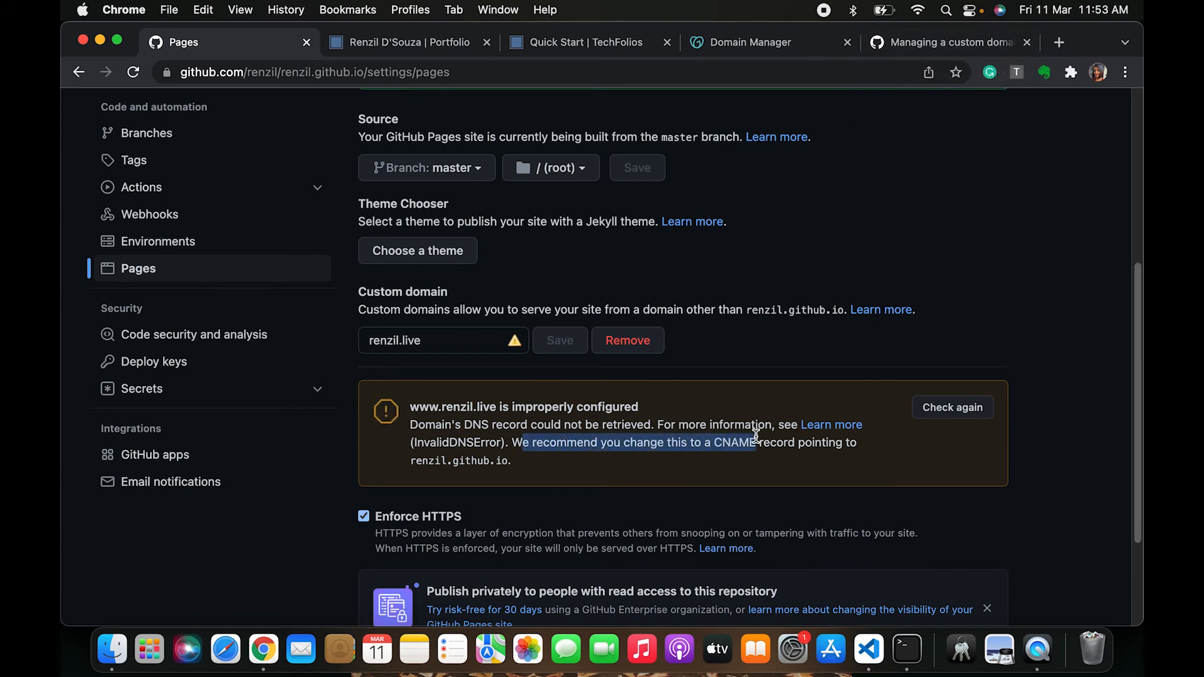
double_click(744, 441)
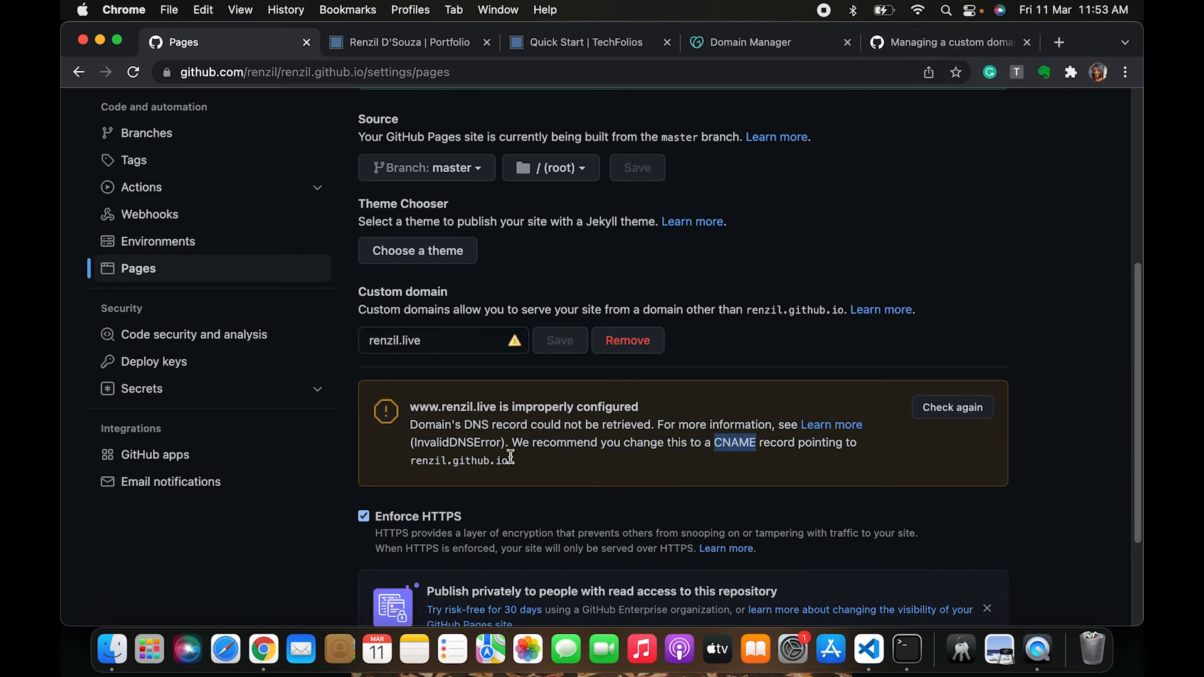
drag(512, 461, 408, 460)
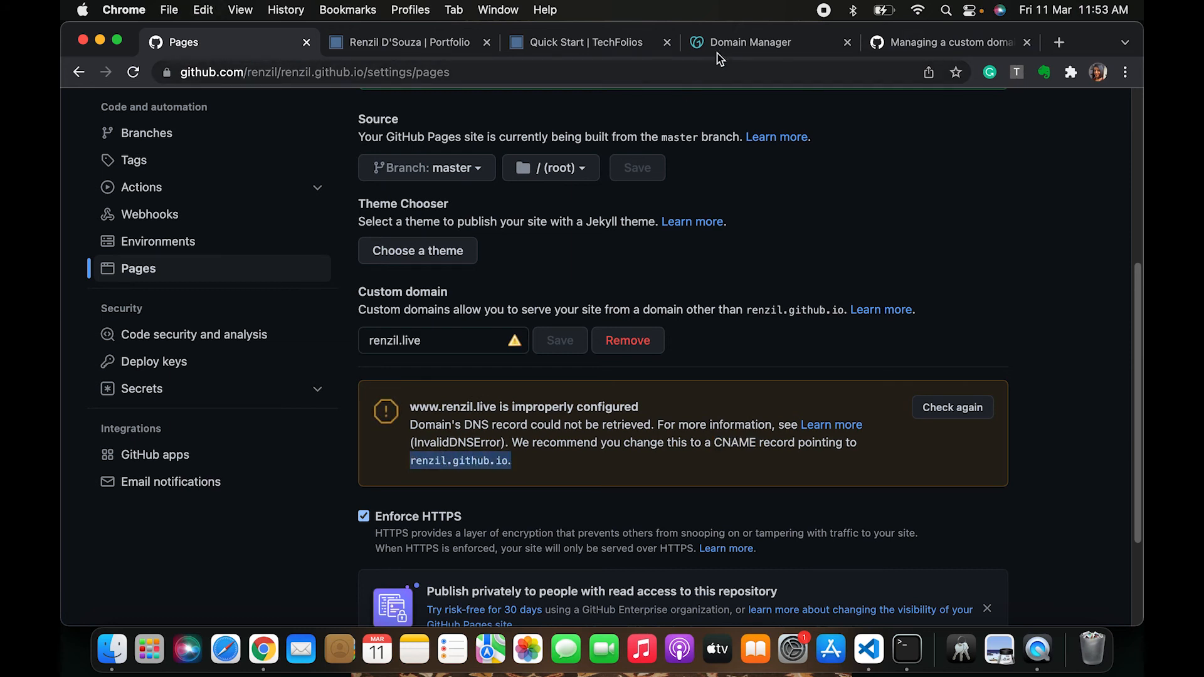
Add a CNAME DNS record for renzil.live with name www and value renzil.github.io
click(739, 50)
scroll(683, 369, up, 2)
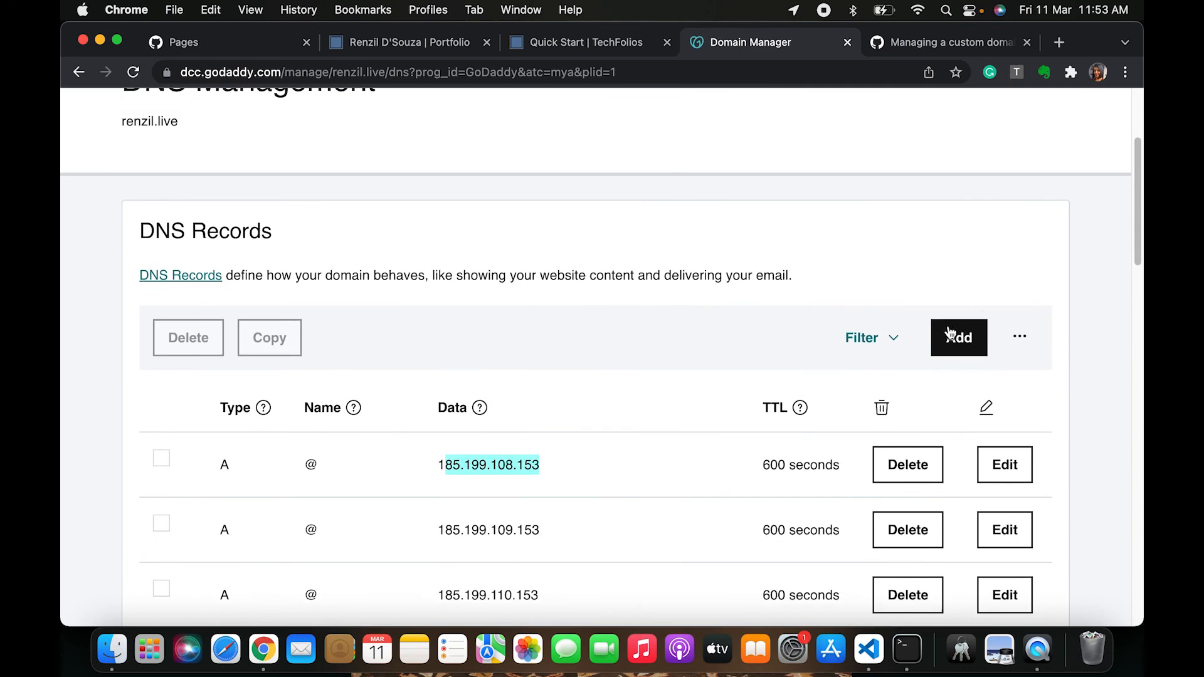
click(957, 337)
click(267, 473)
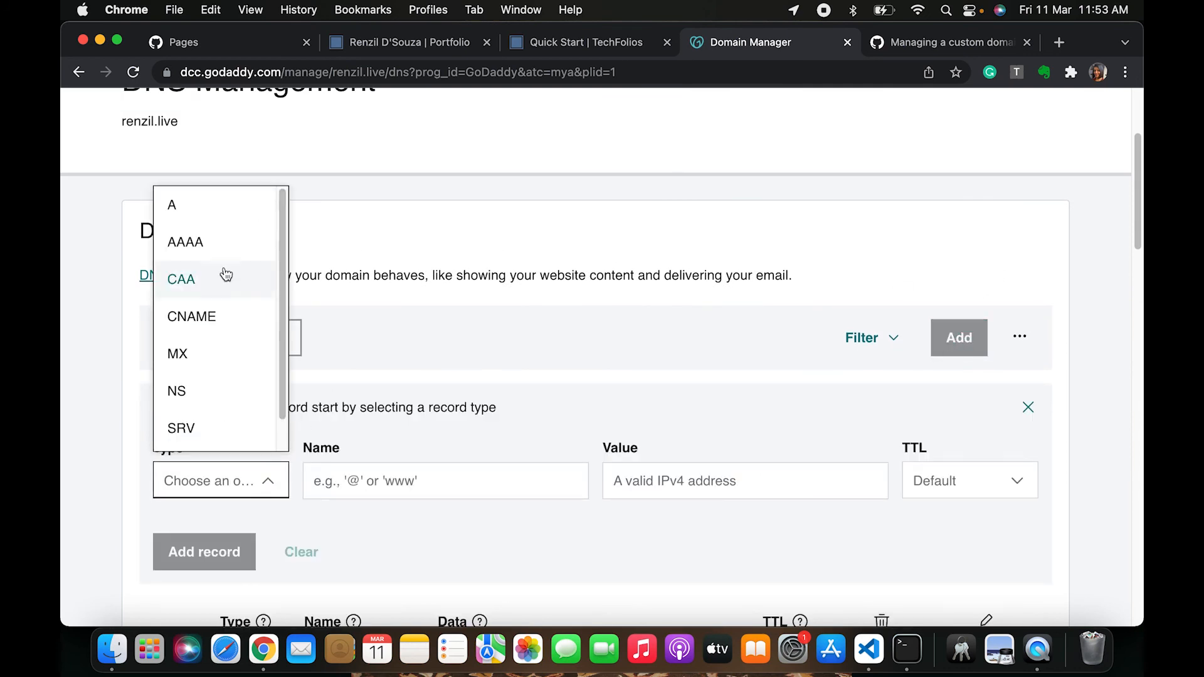
click(215, 316)
scroll(471, 345, down, 3)
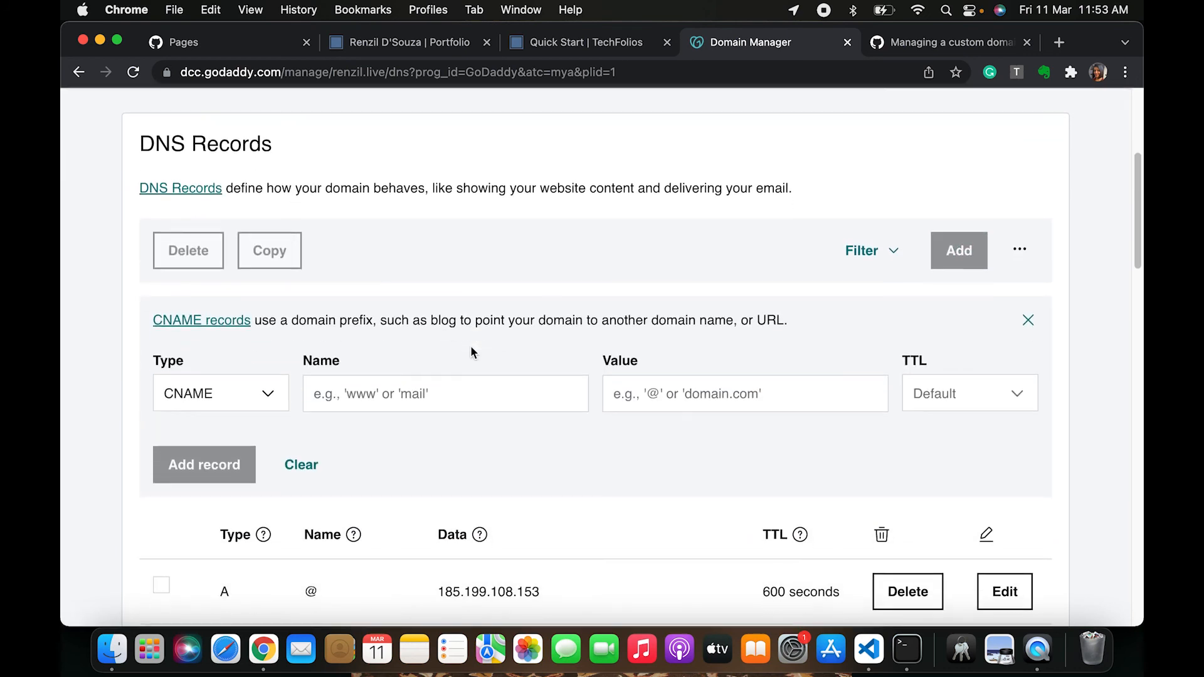
click(440, 370)
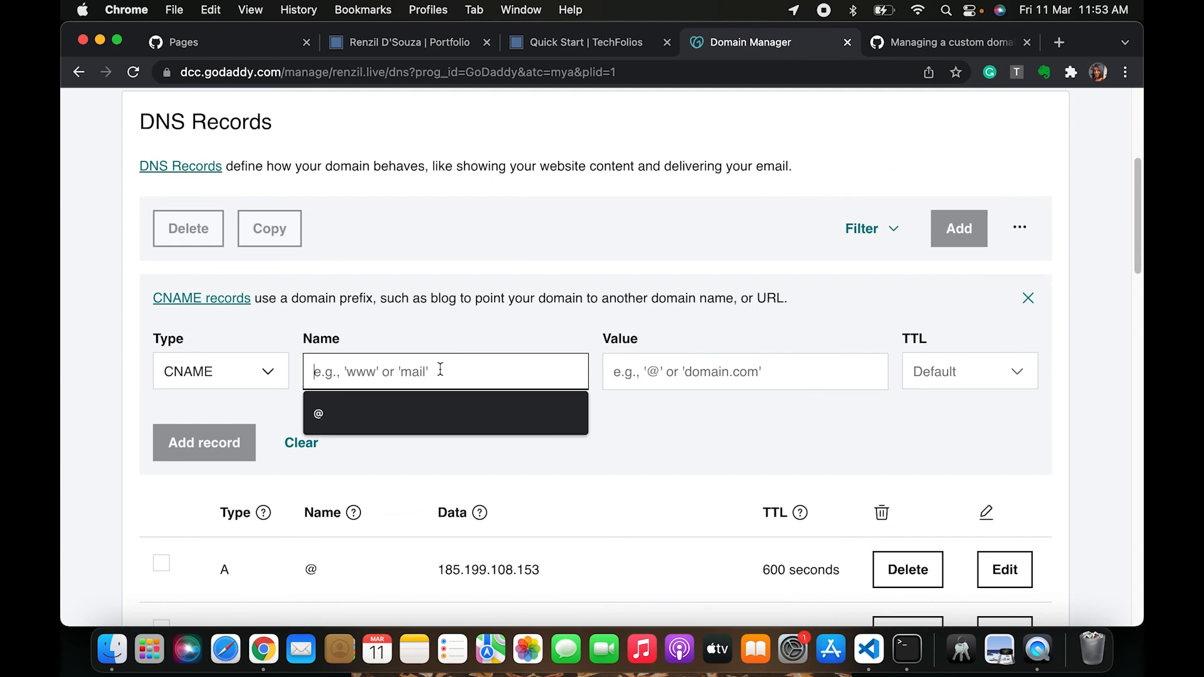
text(www)
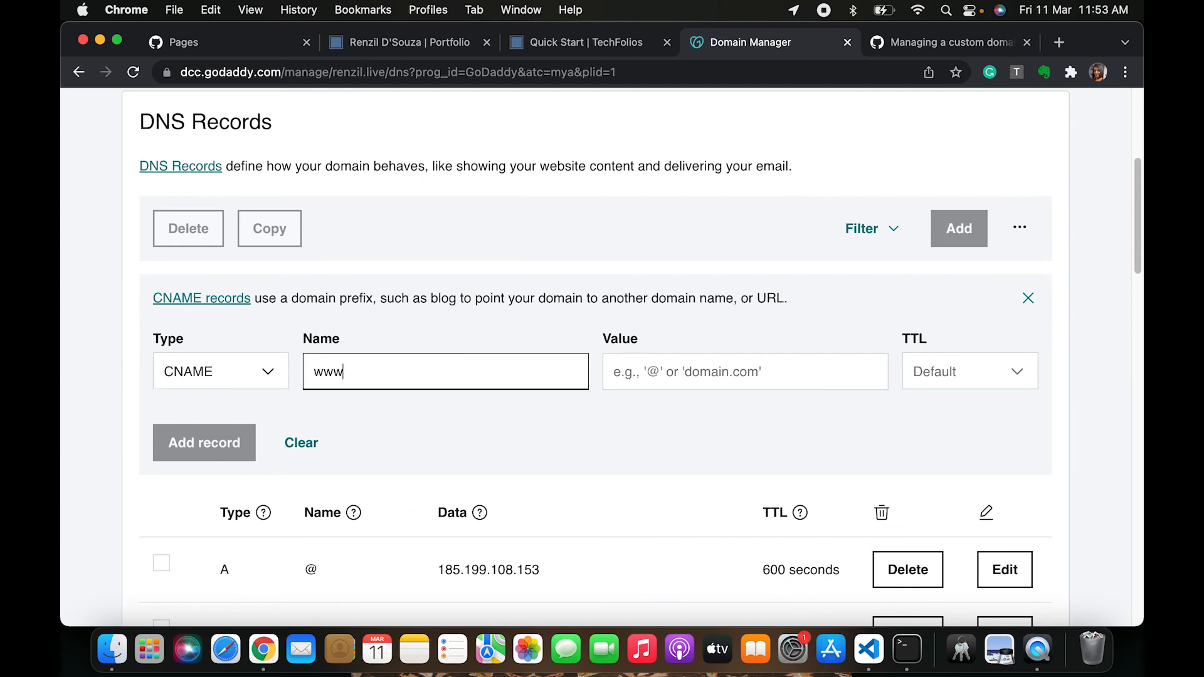
click(694, 381)
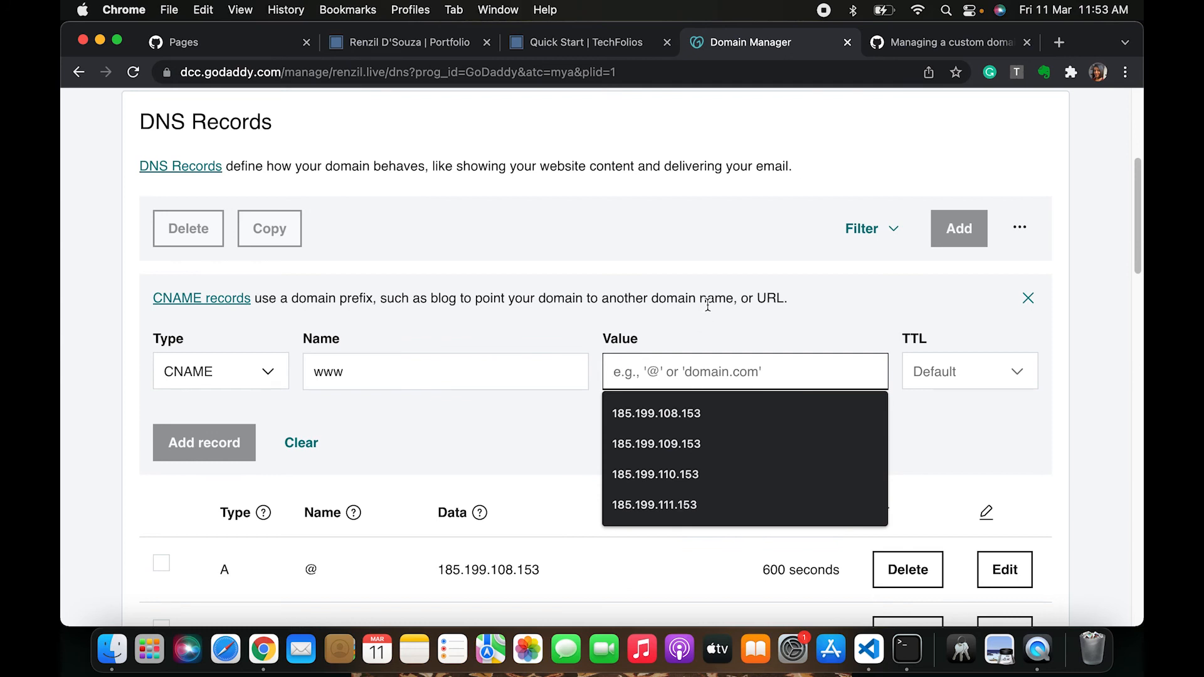
text(renzil.github.io.)
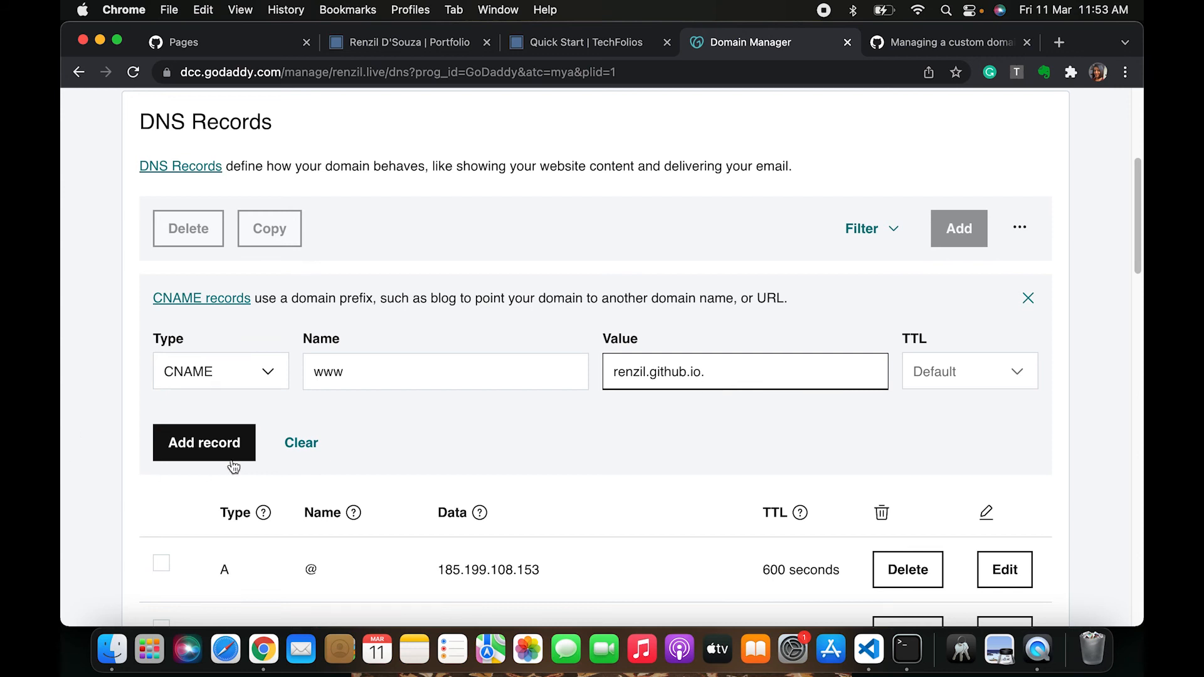
click(194, 447)
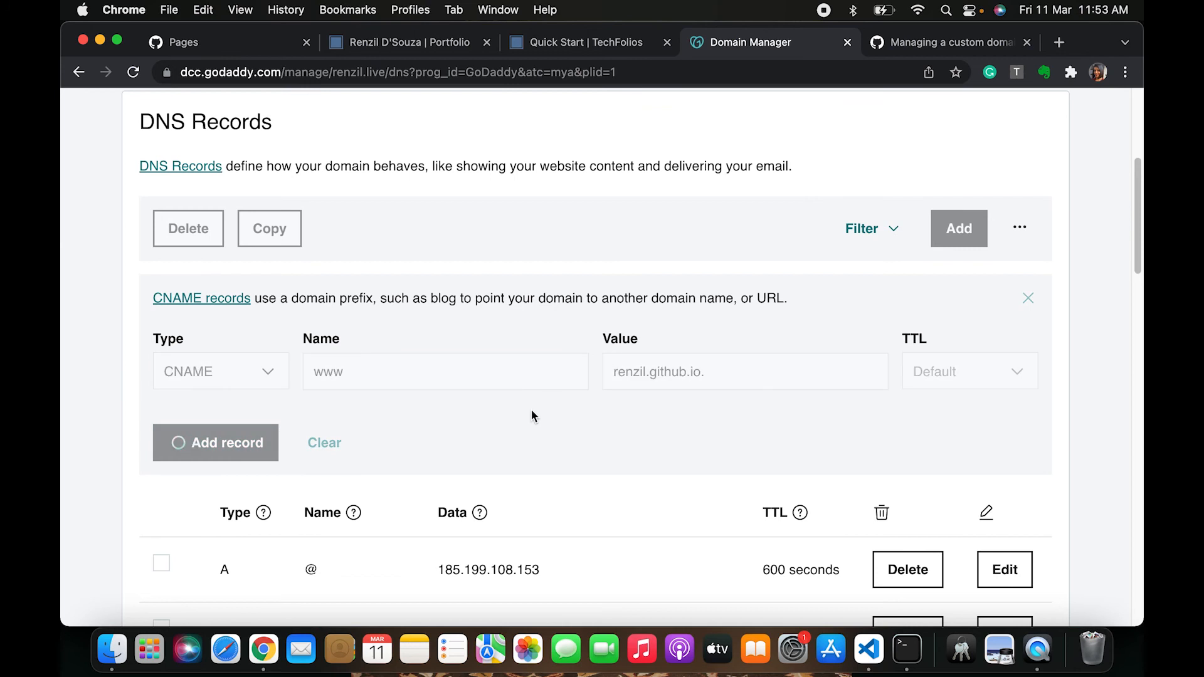
Review the DNS records list for the new www CNAME entry
click(1080, 154)
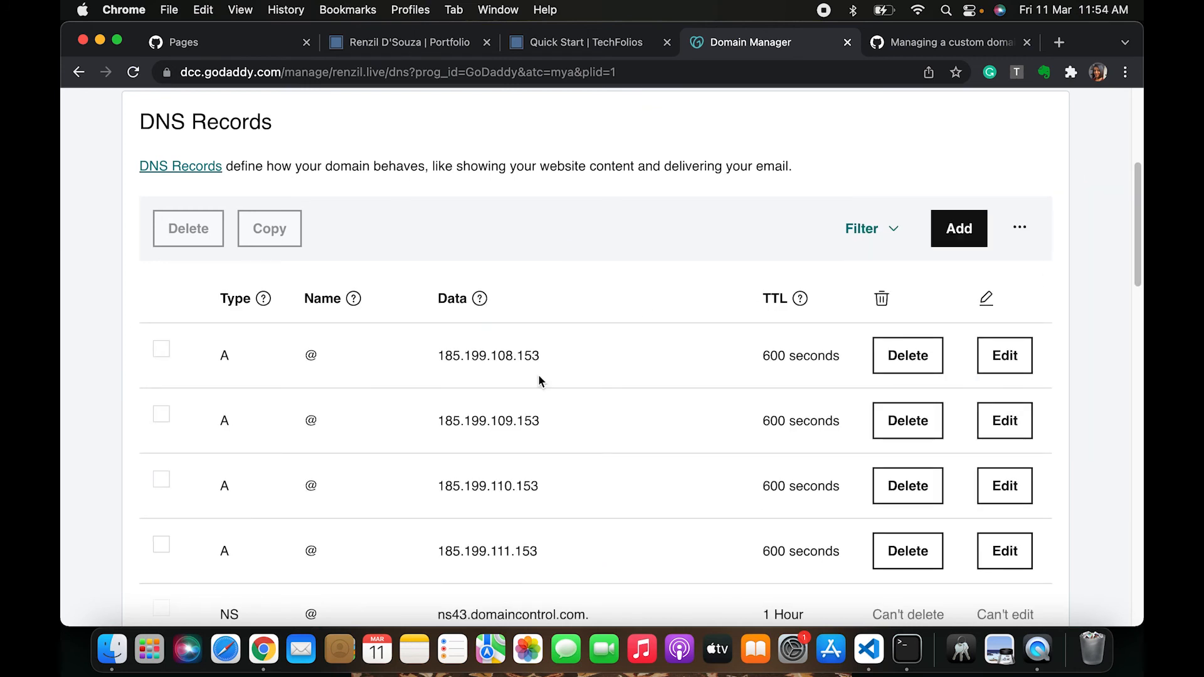
scroll(438, 245, down, 3)
scroll(438, 249, up, 2)
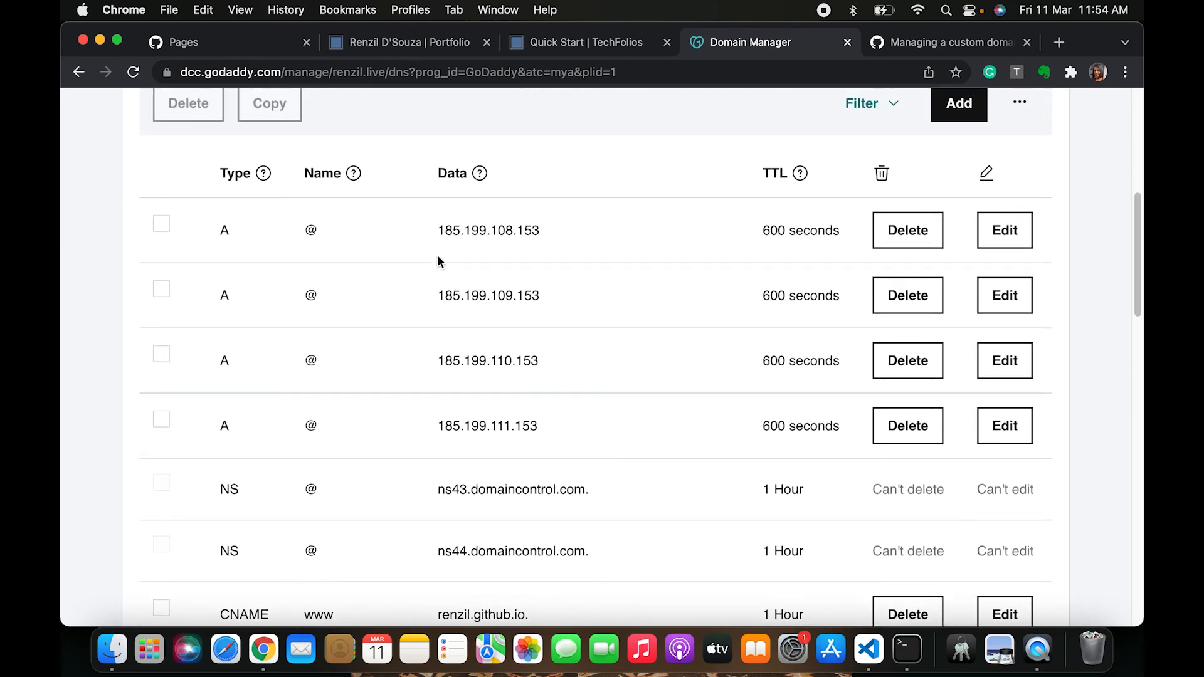
scroll(469, 386, down, 1)
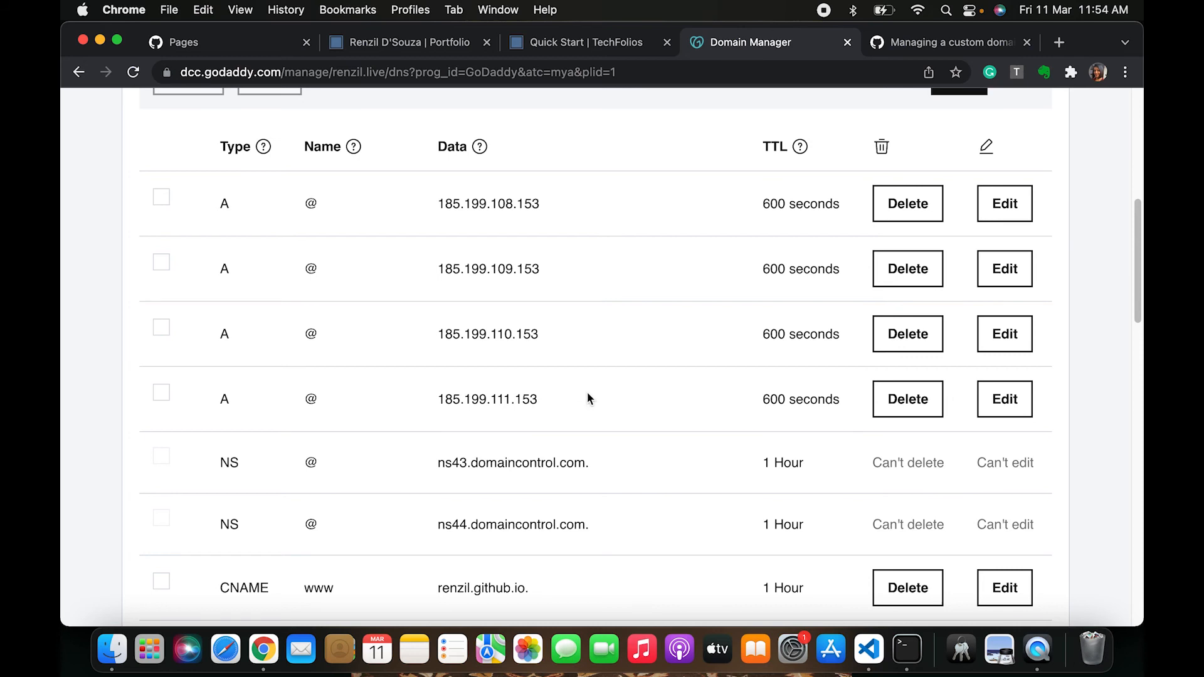
Return to the GitHub Pages settings and re-run the custom domain DNS check
click(401, 45)
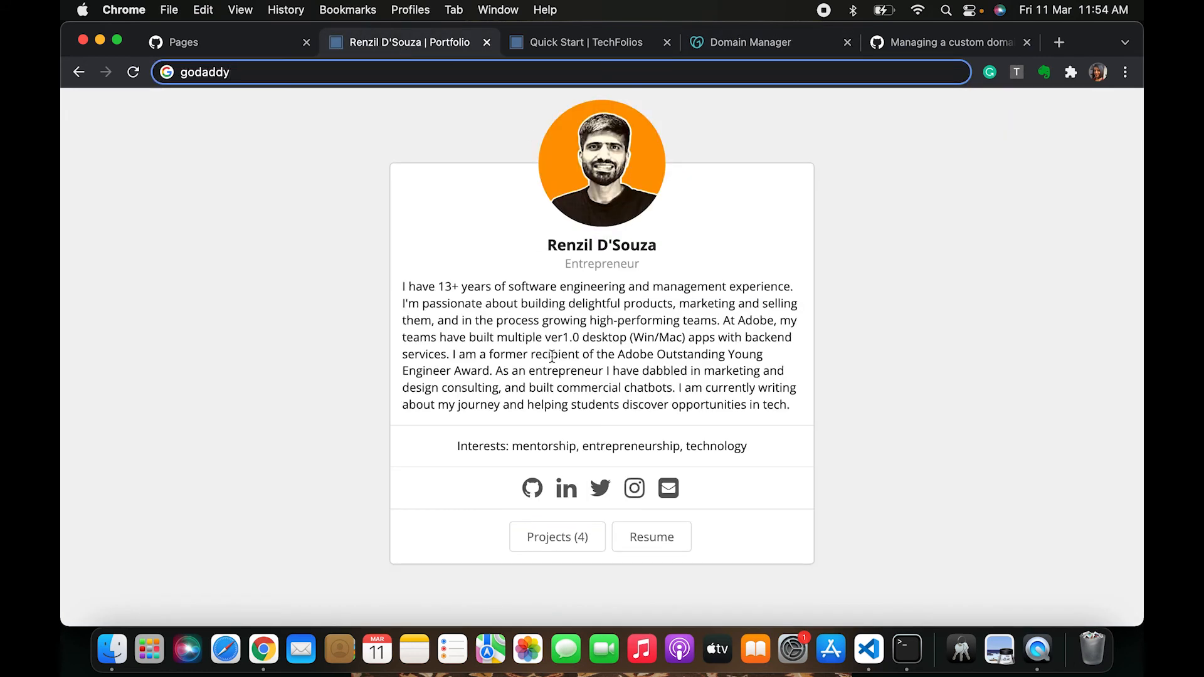
click(227, 43)
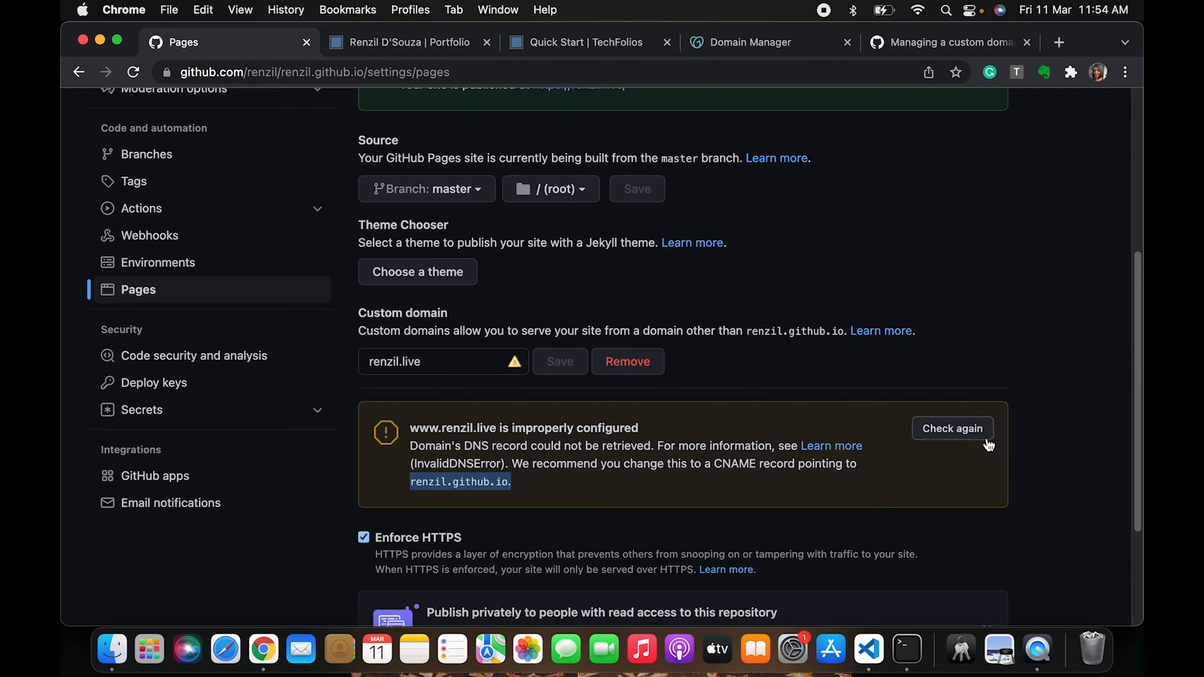
click(975, 434)
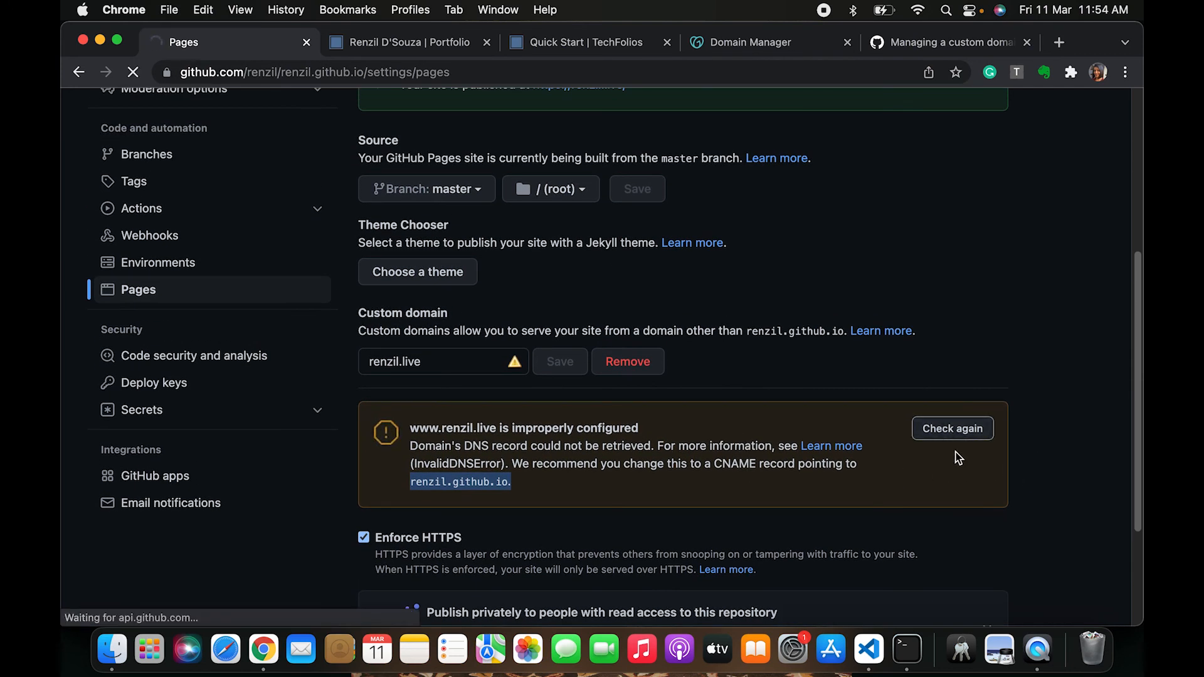
scroll(891, 521, down, 5)
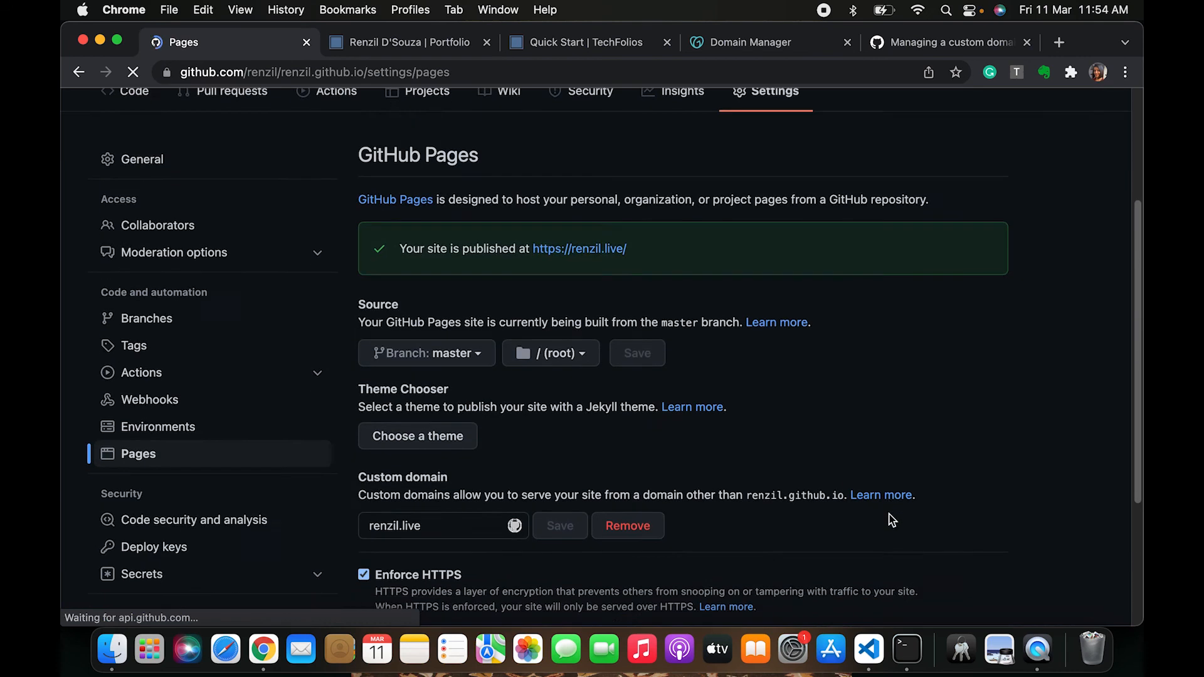
scroll(891, 520, up, 1)
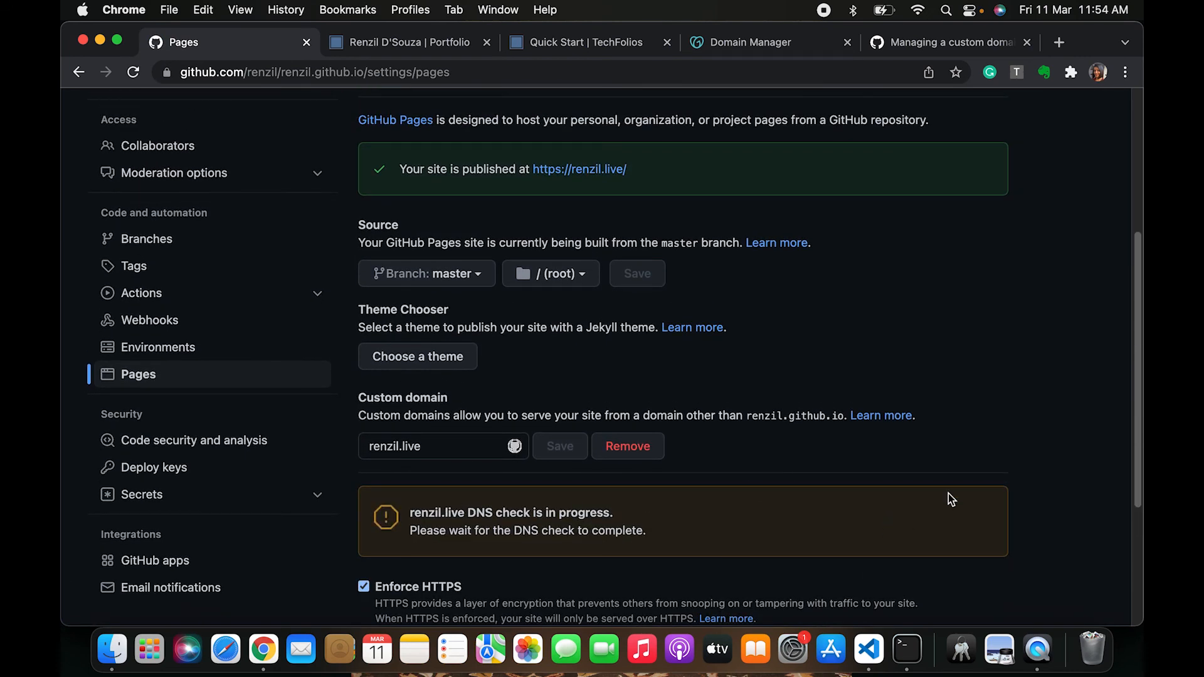
drag(413, 526, 668, 531)
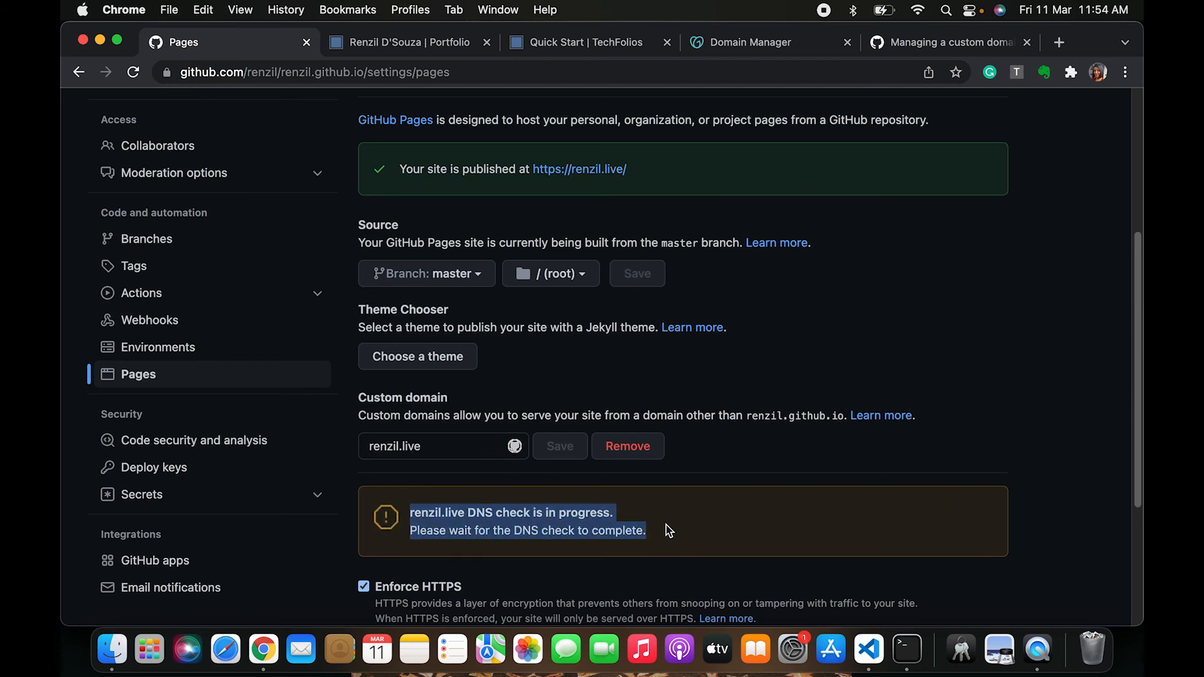
scroll(669, 531, down, 1)
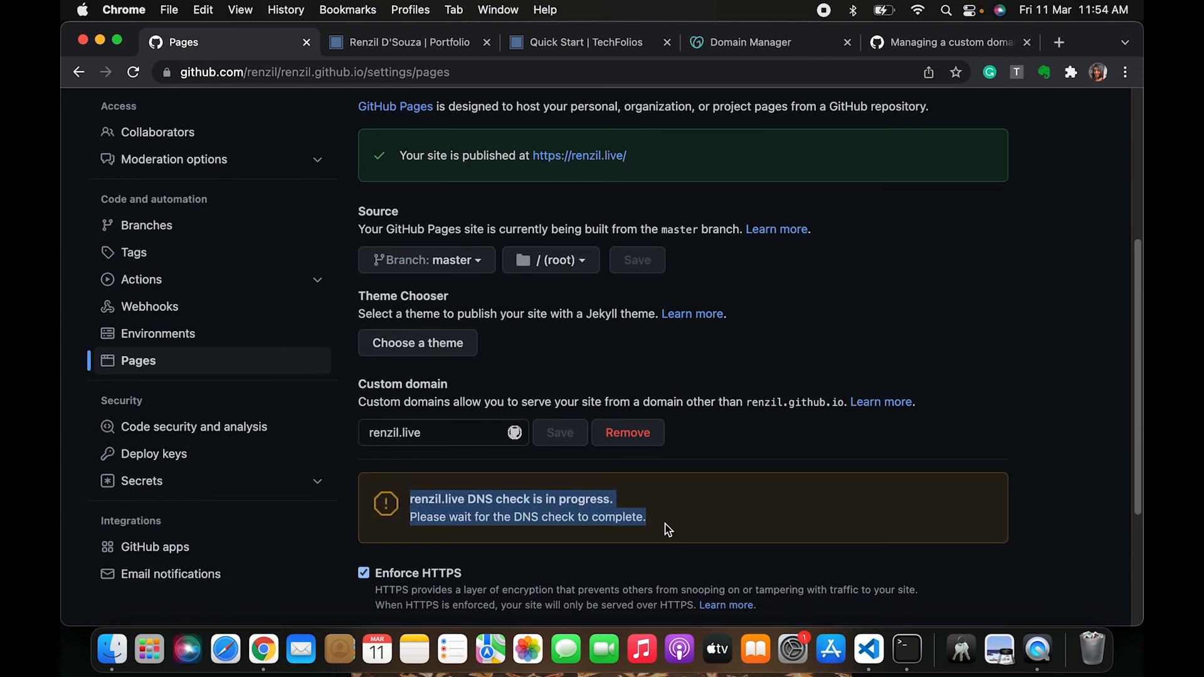
drag(668, 531, 380, 521)
click(644, 505)
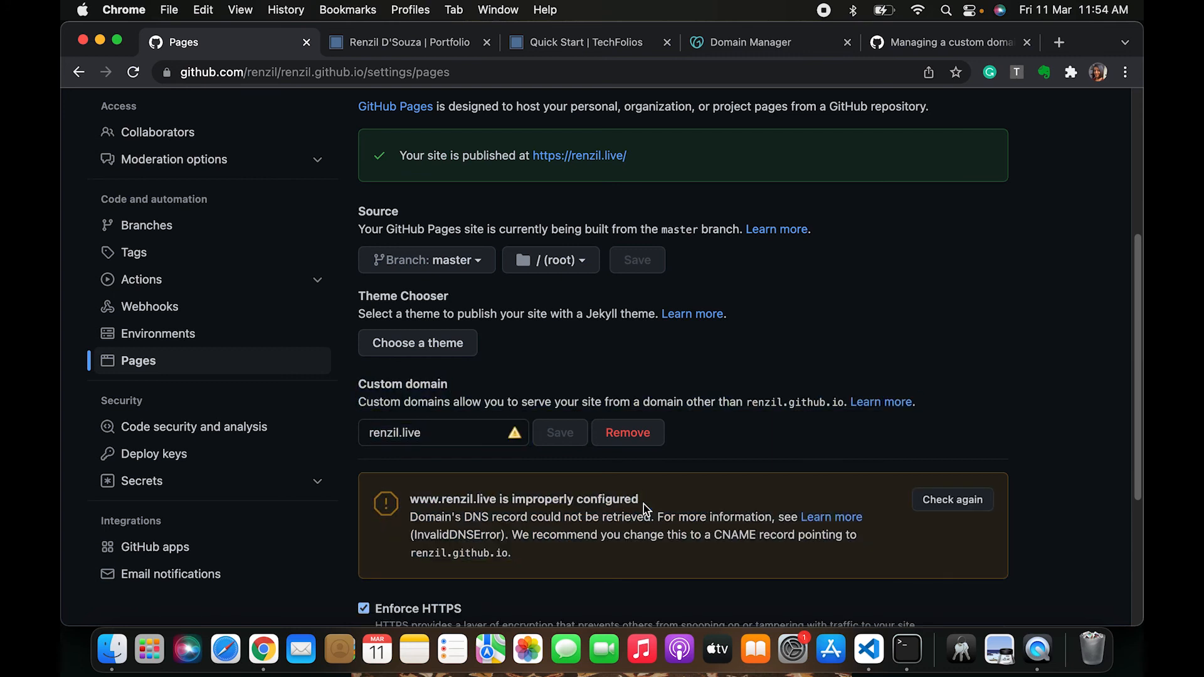
click(958, 511)
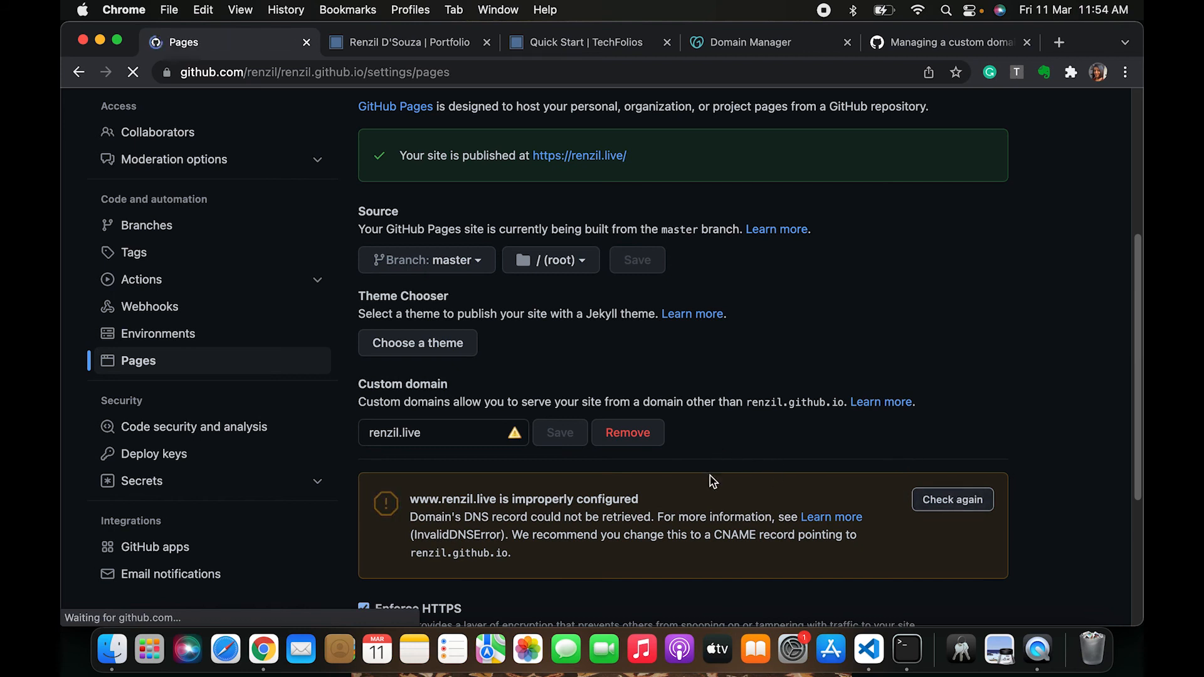
Examine the Pages settings status messages from the top of the page
scroll(717, 441, down, 5)
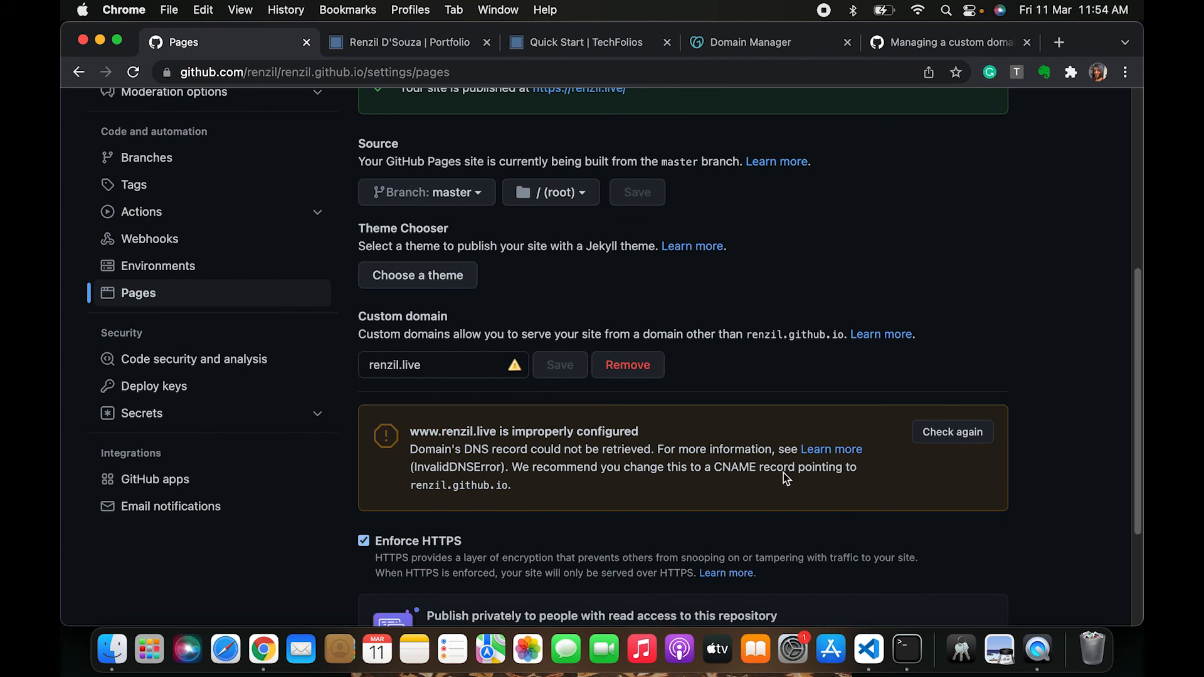
scroll(855, 373, up, 1)
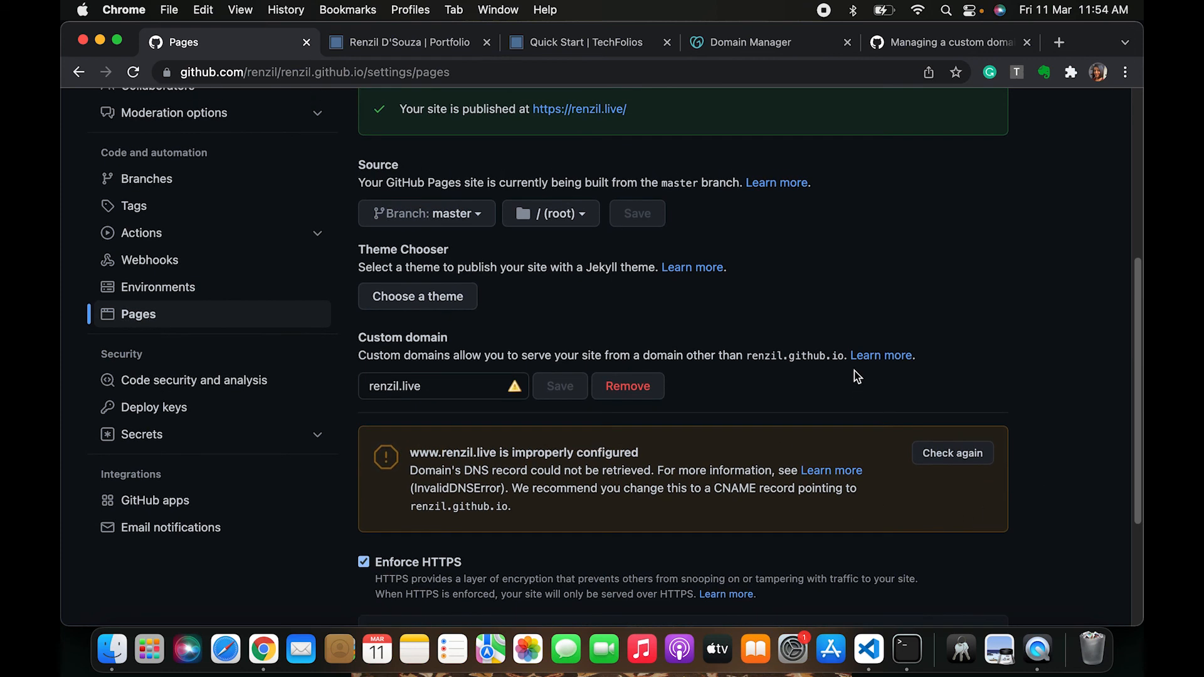
scroll(851, 346, up, 1)
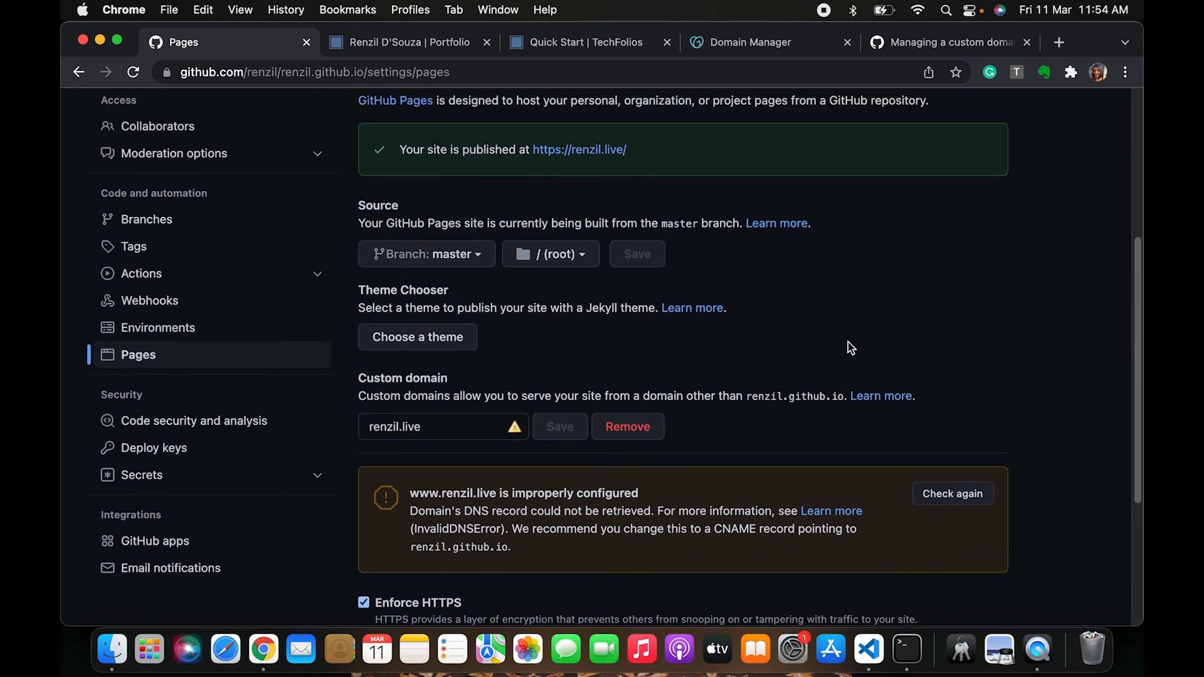
scroll(848, 343, up, 5)
scroll(849, 343, up, 2)
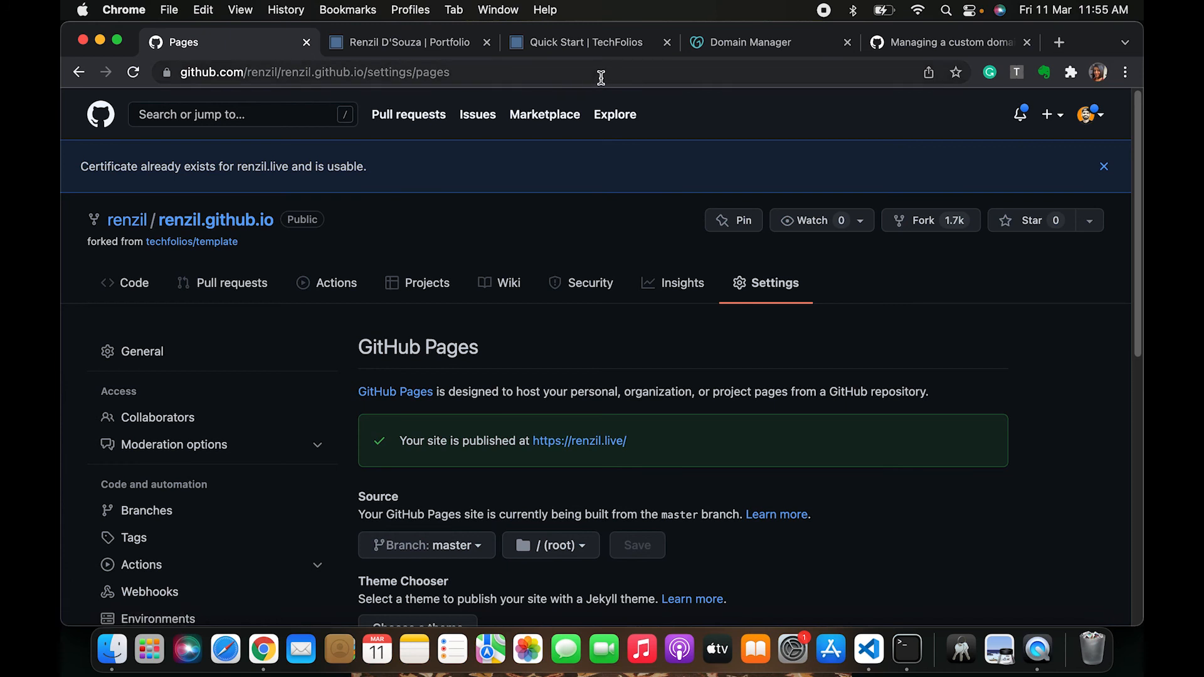
Open the account's Pages settings and add renzil.live as a domain to verify
click(1094, 118)
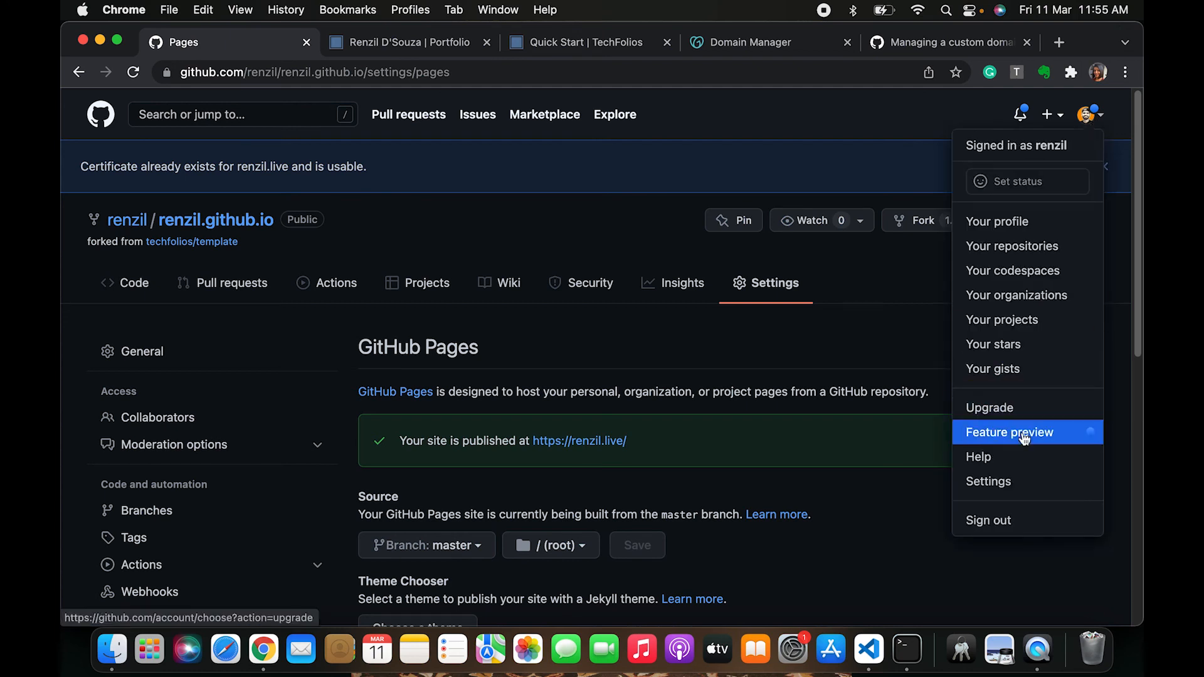
click(1020, 495)
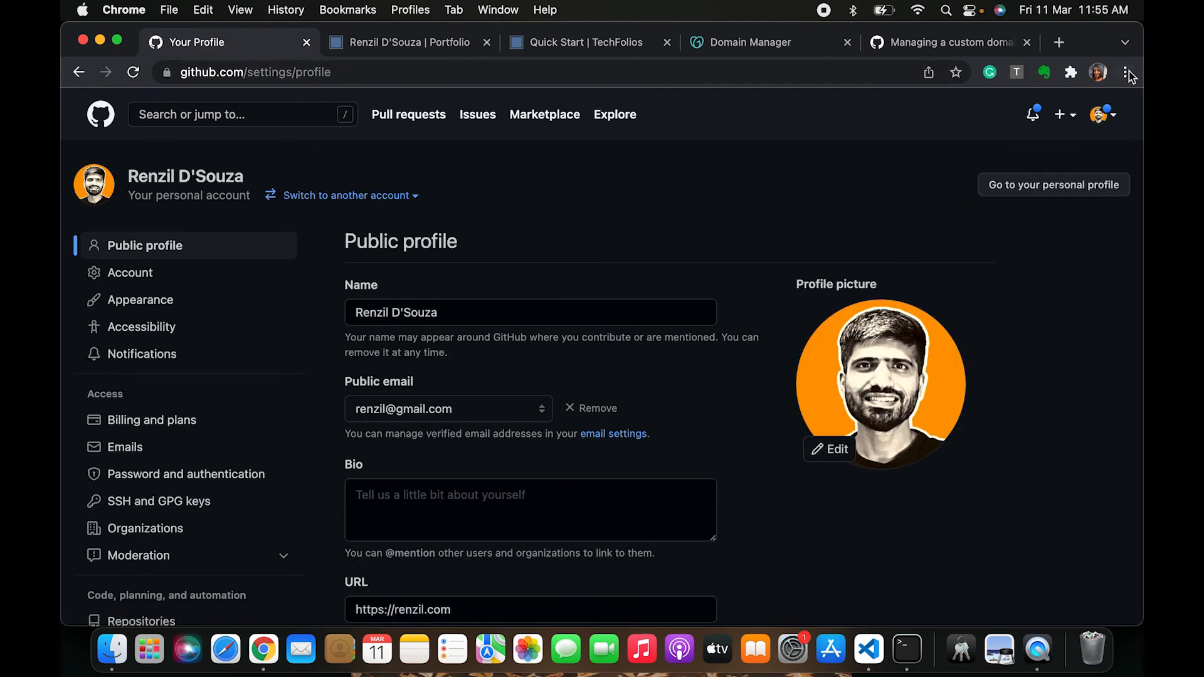
click(1099, 117)
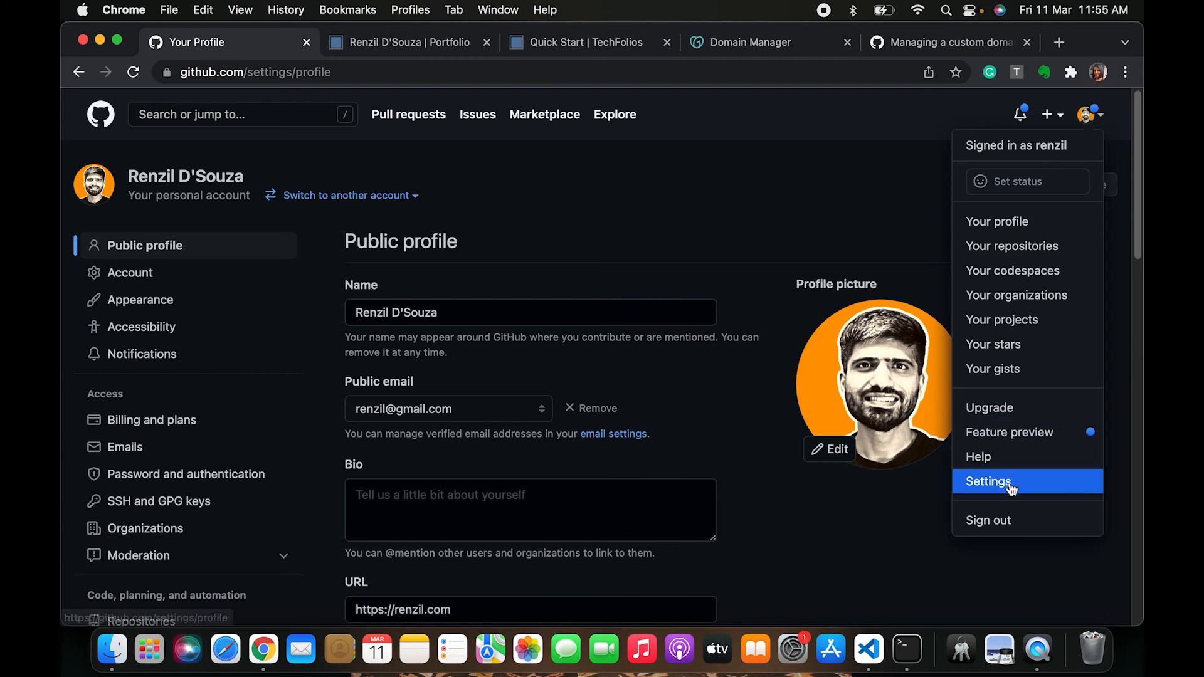
click(613, 213)
scroll(226, 388, down, 3)
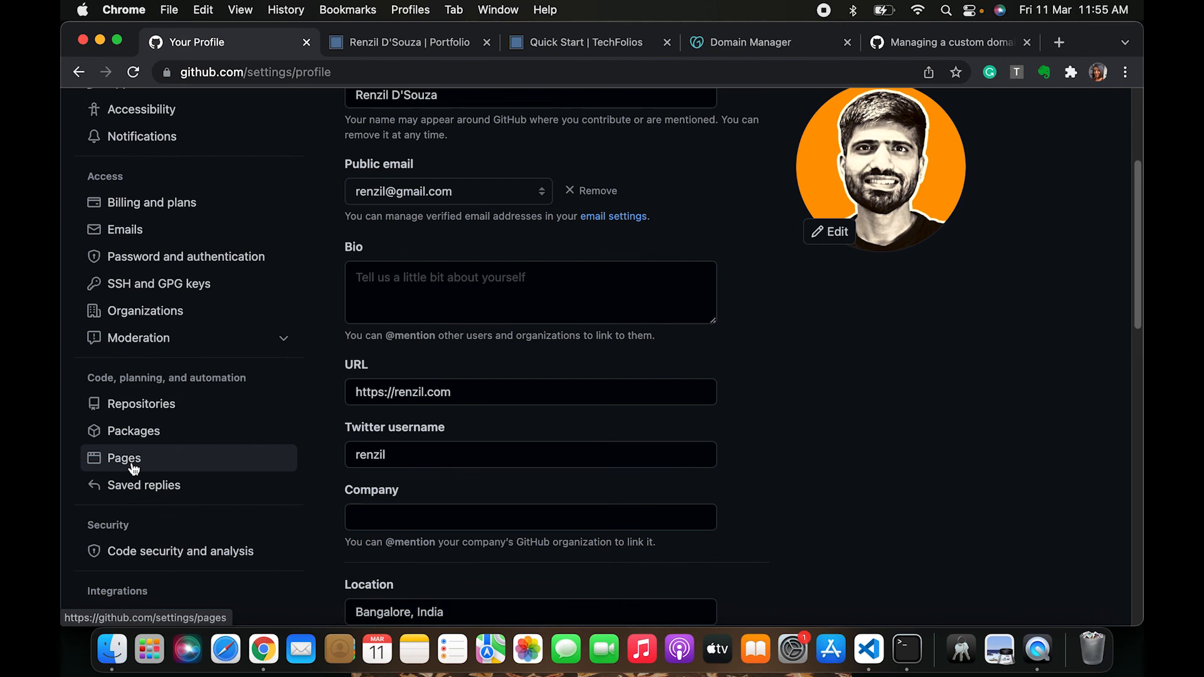
click(128, 460)
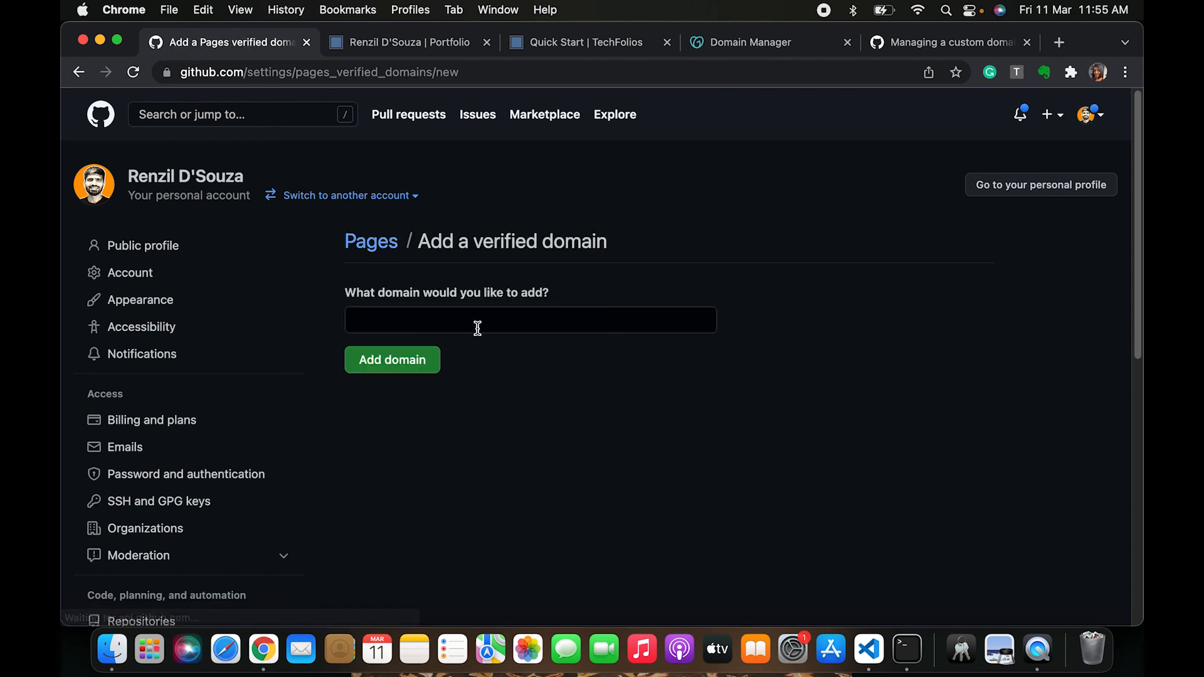
click(475, 328)
text(renzil.live)
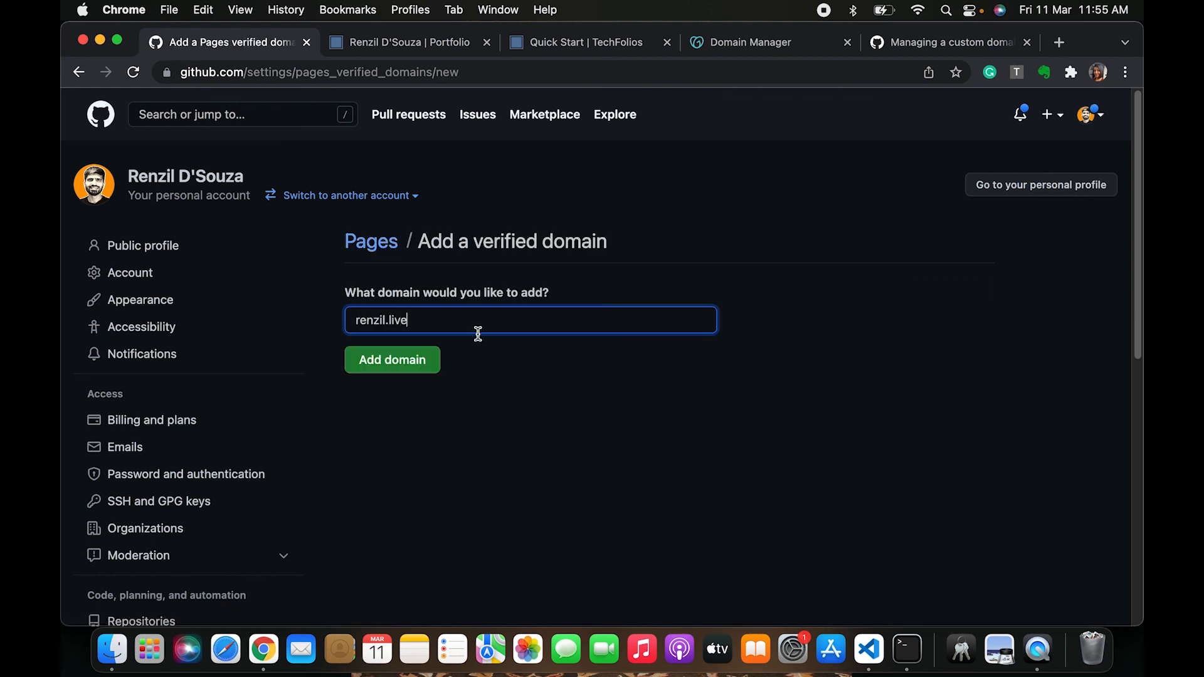
click(402, 363)
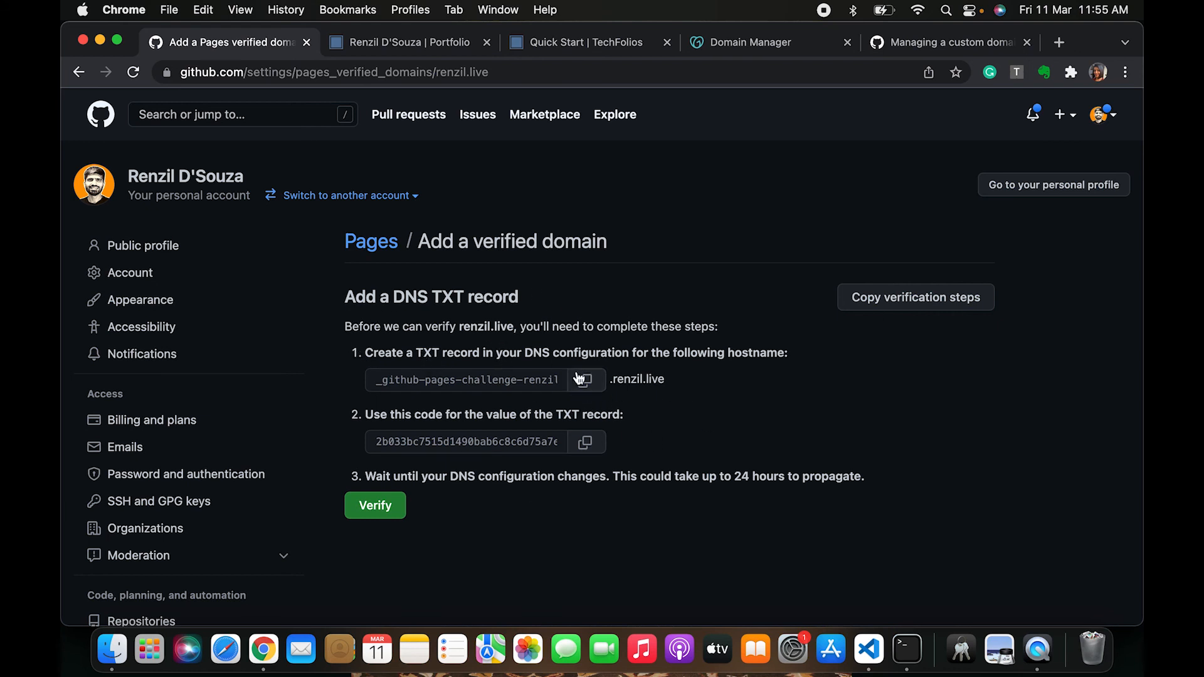
Copy the TXT challenge hostname and paste it as the name of a new TXT DNS record in GoDaddy
drag(524, 352, 673, 352)
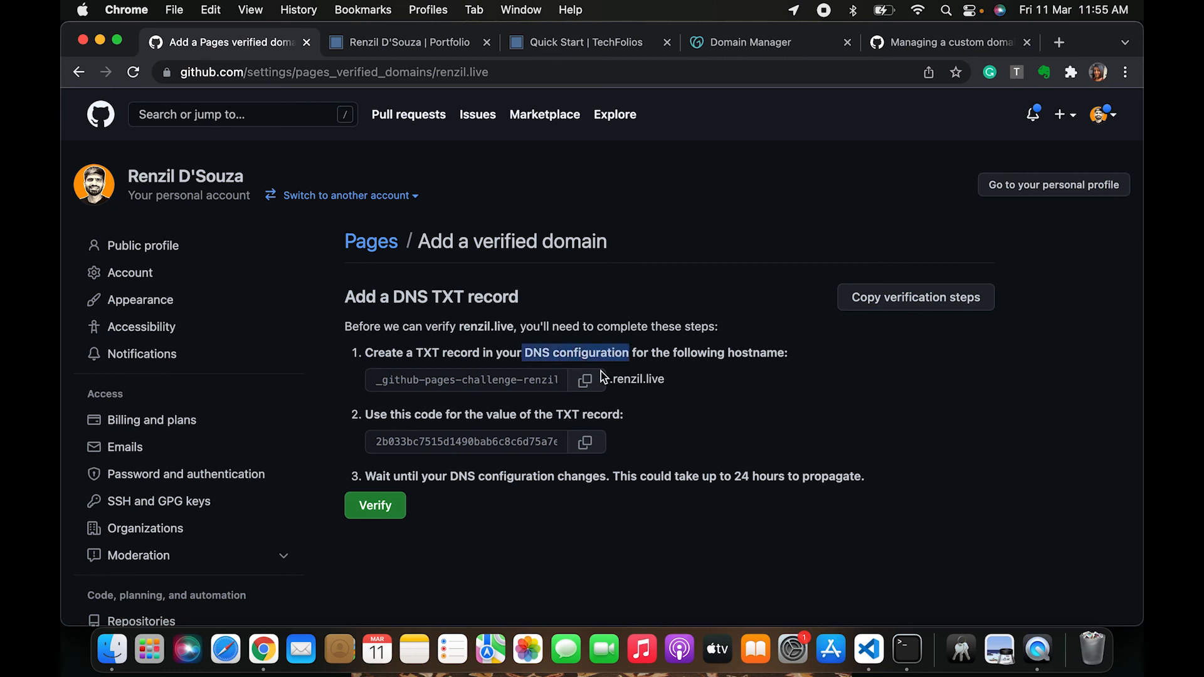
click(601, 372)
click(584, 381)
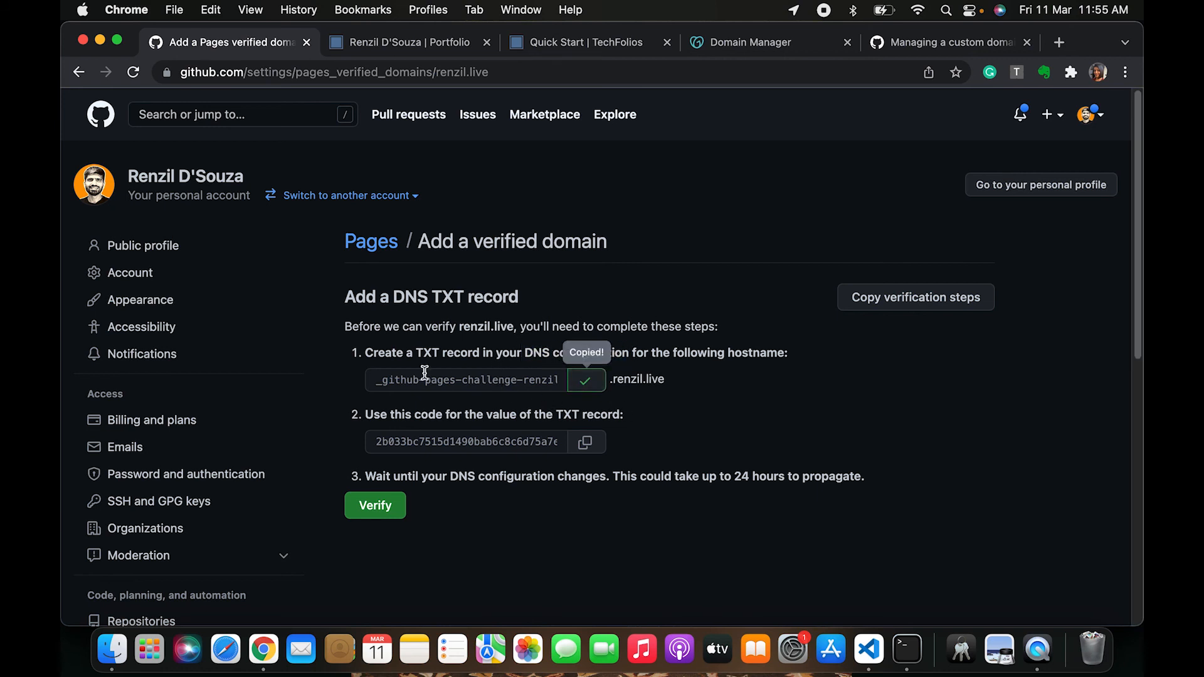
drag(374, 353, 639, 355)
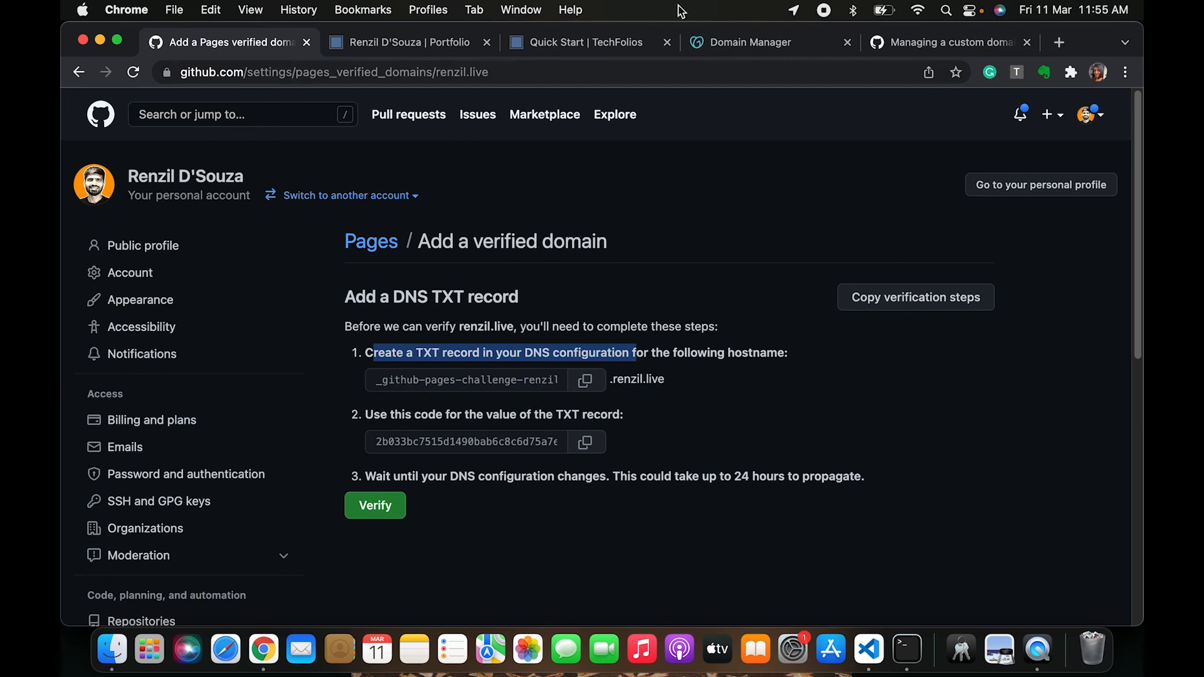
click(766, 50)
scroll(927, 207, up, 3)
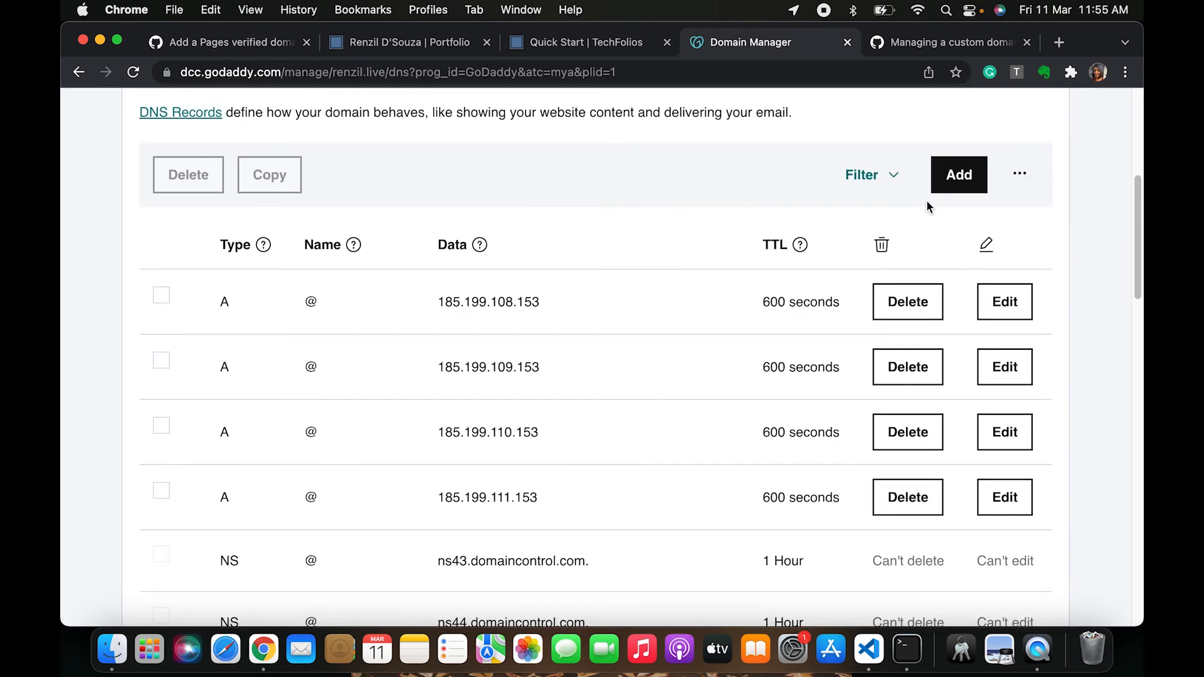
click(959, 174)
click(231, 320)
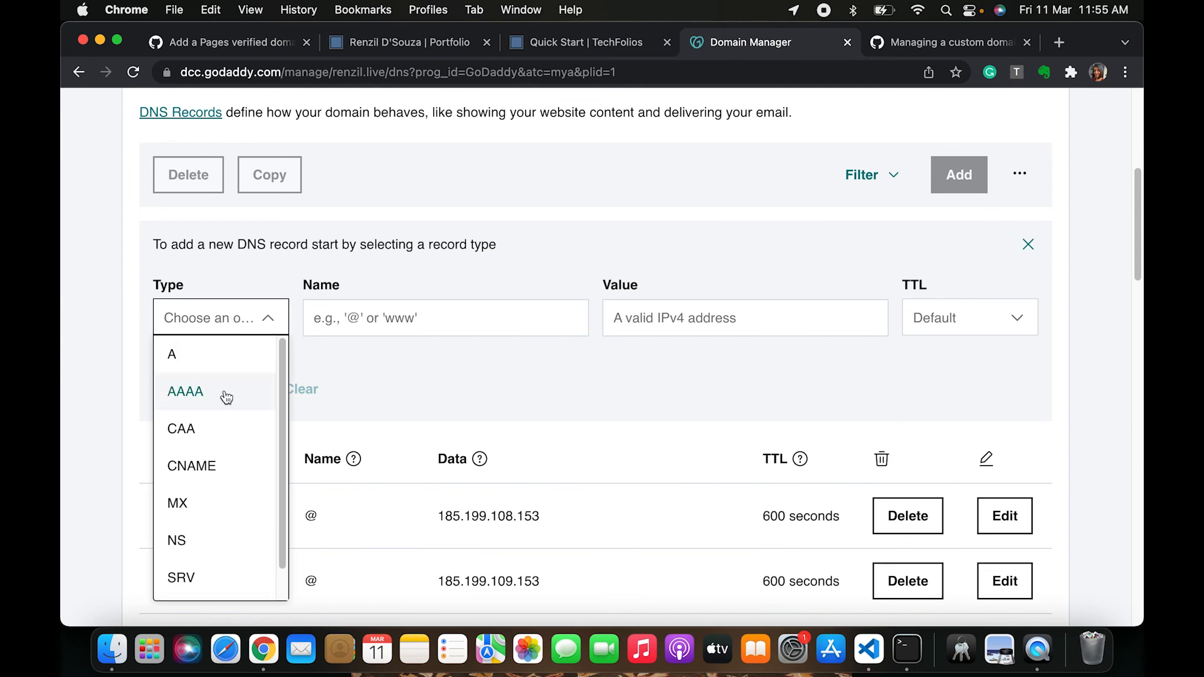
scroll(222, 427, down, 1)
click(206, 594)
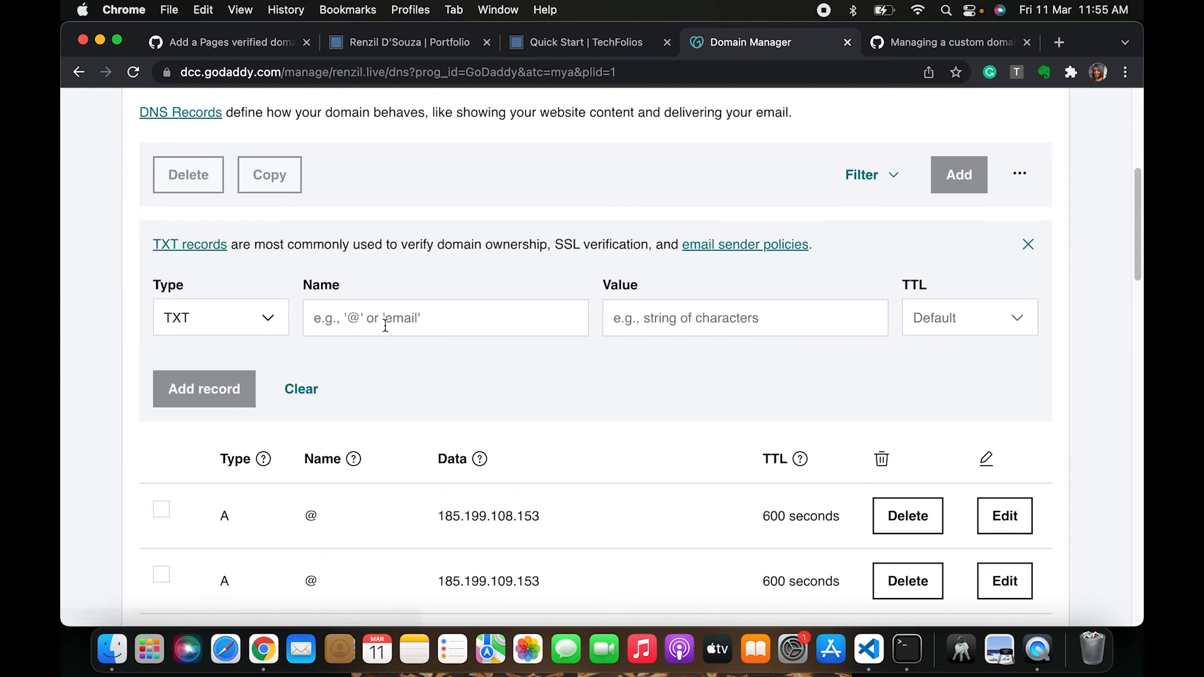
click(399, 320)
key(super+v)
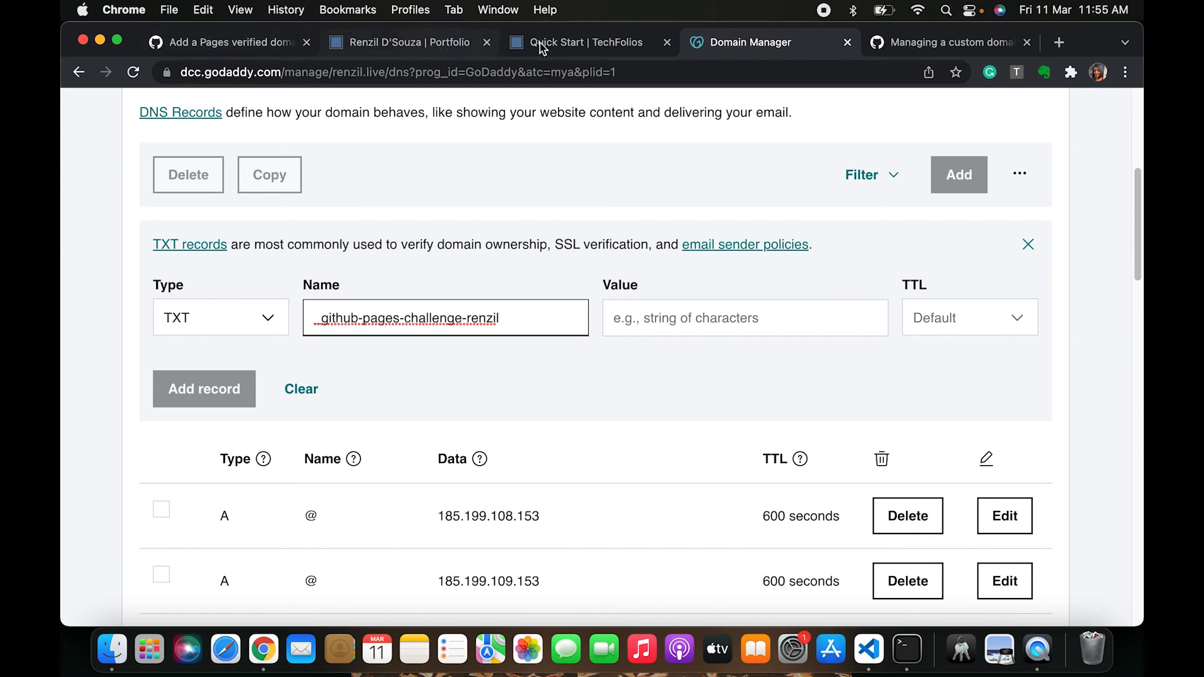
Copy GitHub's verification code into the TXT record's value field and add the record
click(259, 45)
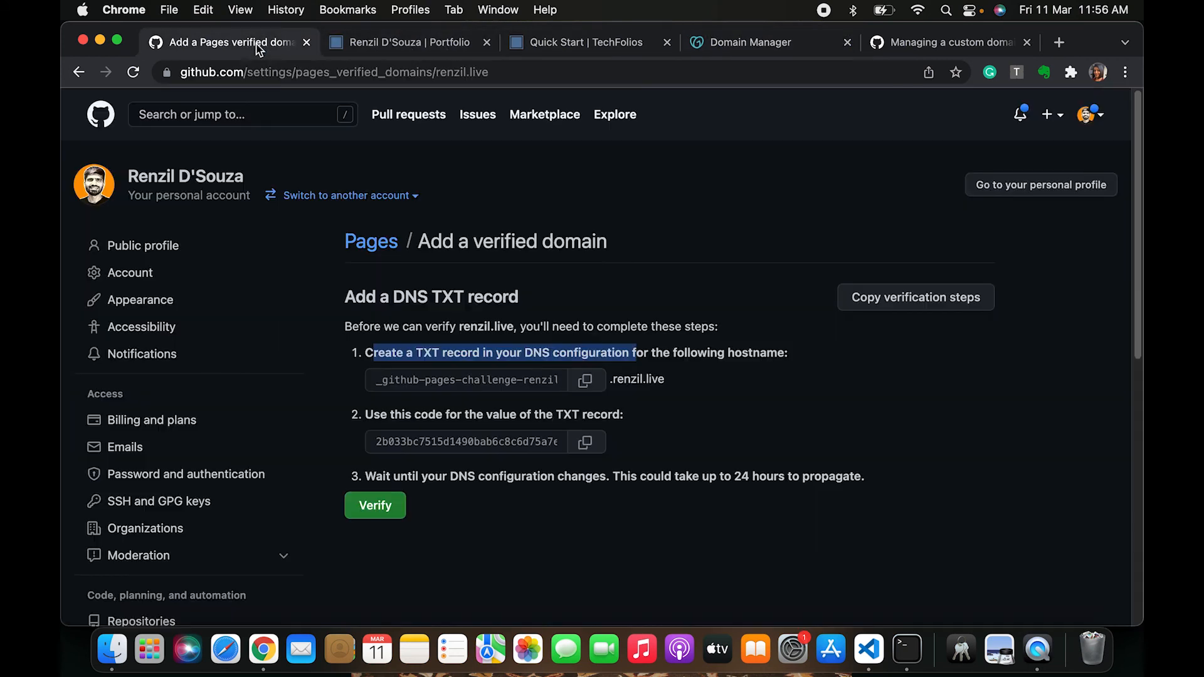
click(585, 442)
click(759, 55)
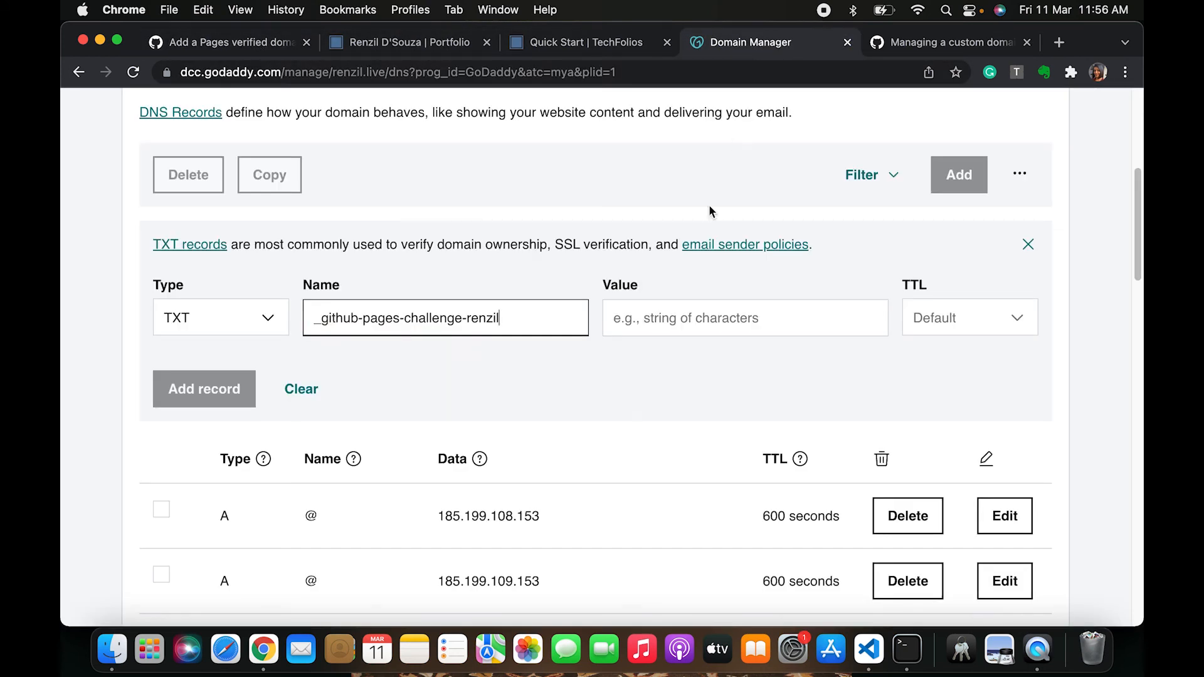
click(672, 315)
key(super+v)
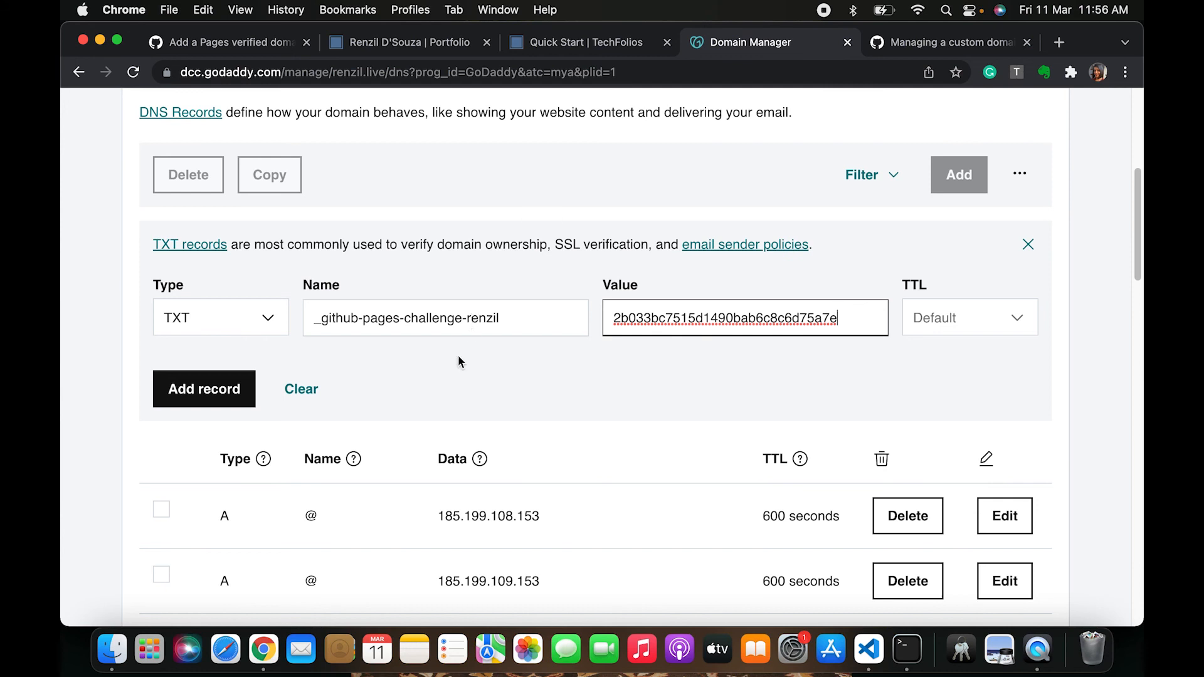
click(209, 394)
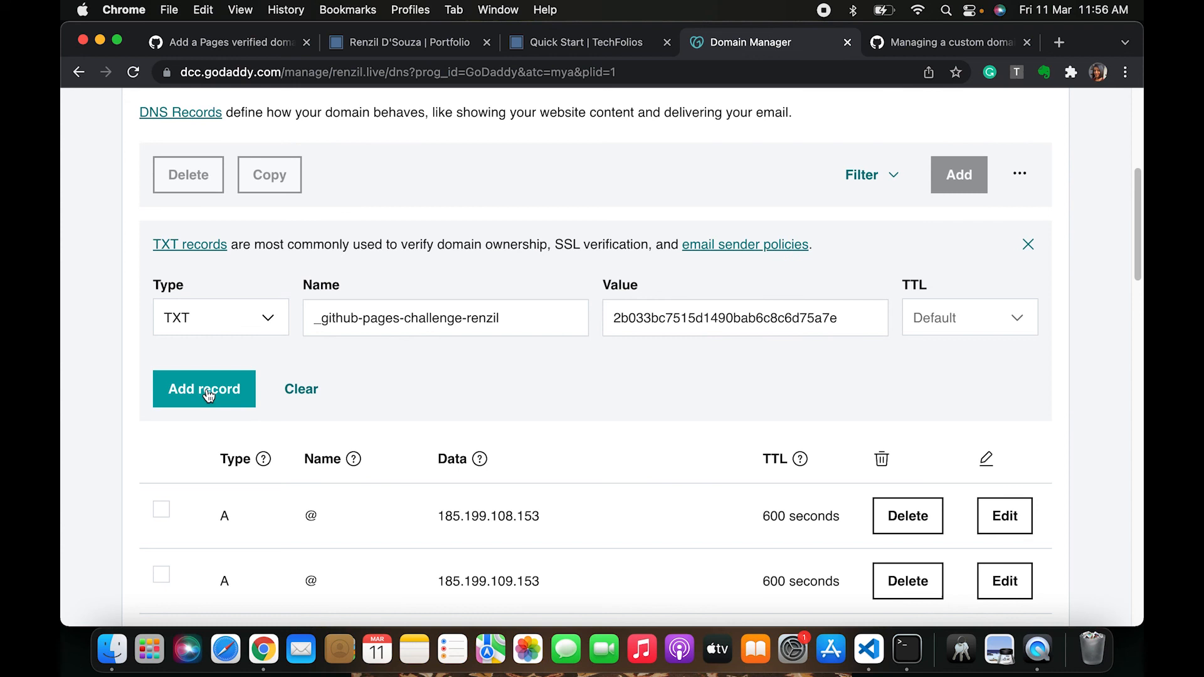
click(169, 405)
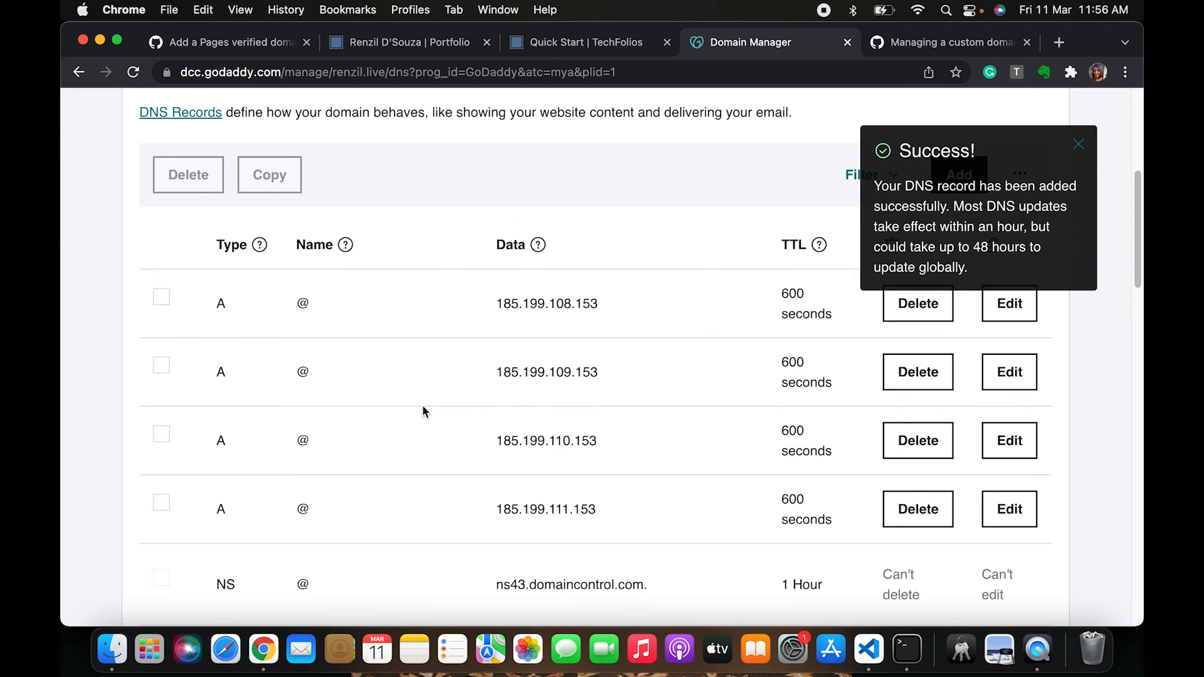
Scroll through the DNS records list to check for the new TXT record
scroll(422, 412, down, 3)
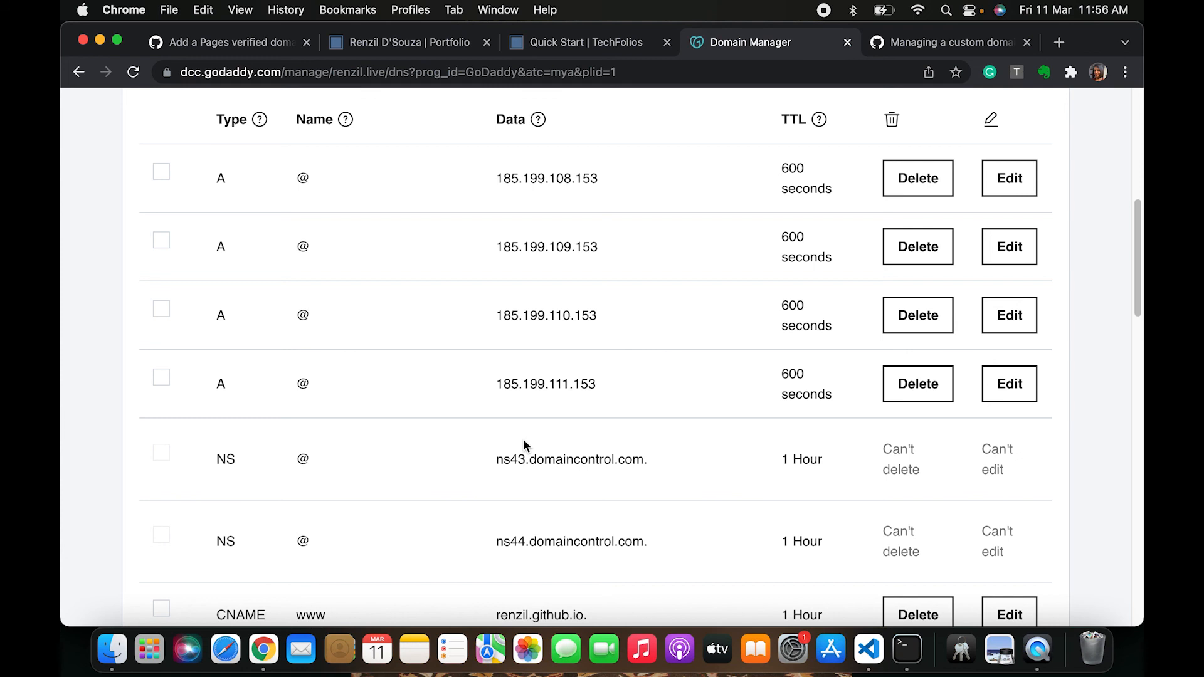
scroll(523, 440, up, 5)
scroll(713, 367, down, 3)
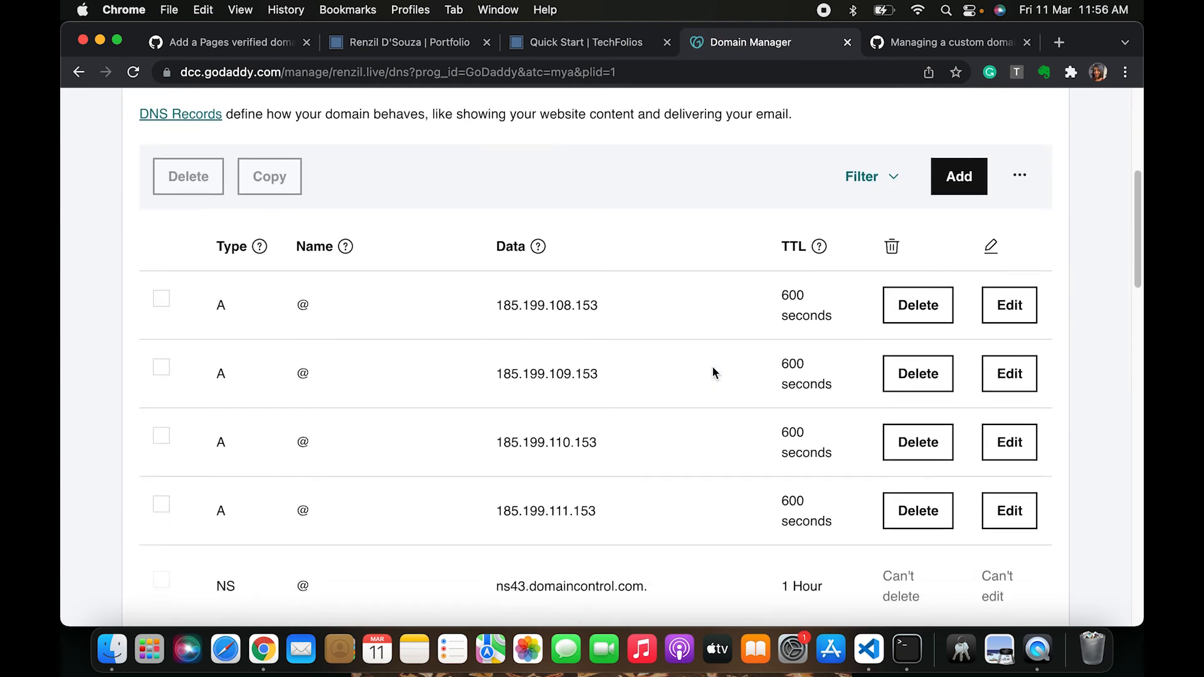
scroll(712, 366, down, 5)
scroll(712, 361, up, 1)
scroll(714, 365, down, 4)
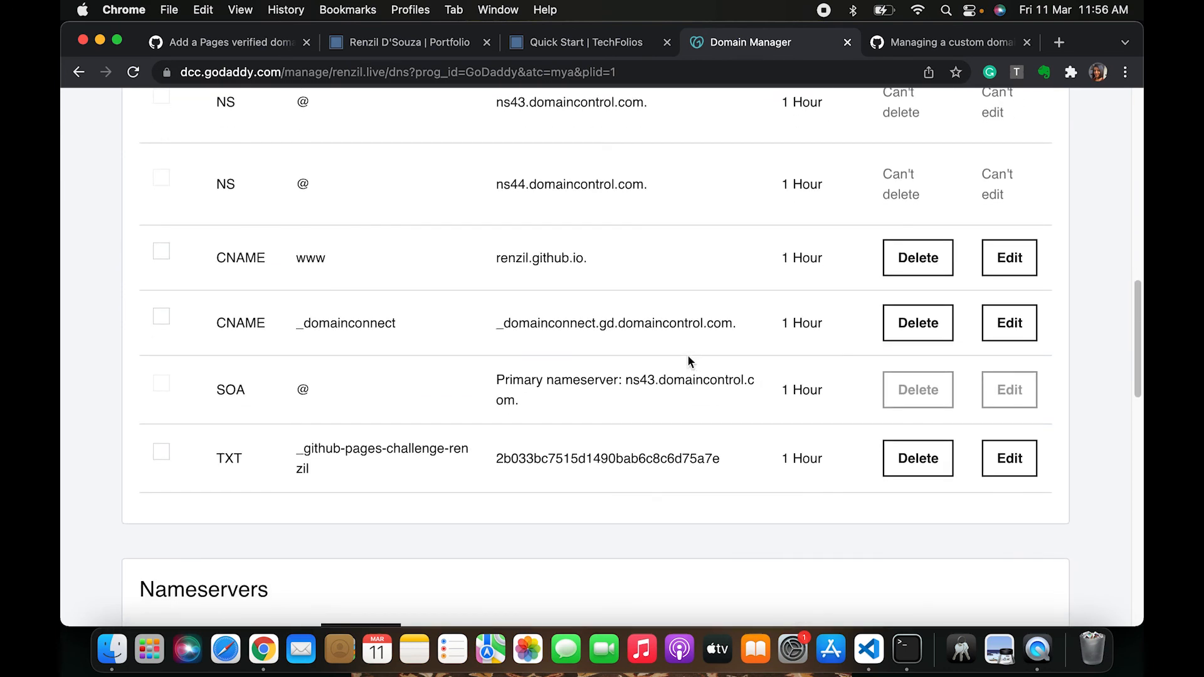
Return to the GitHub tab and verify the renzil.live domain
click(242, 38)
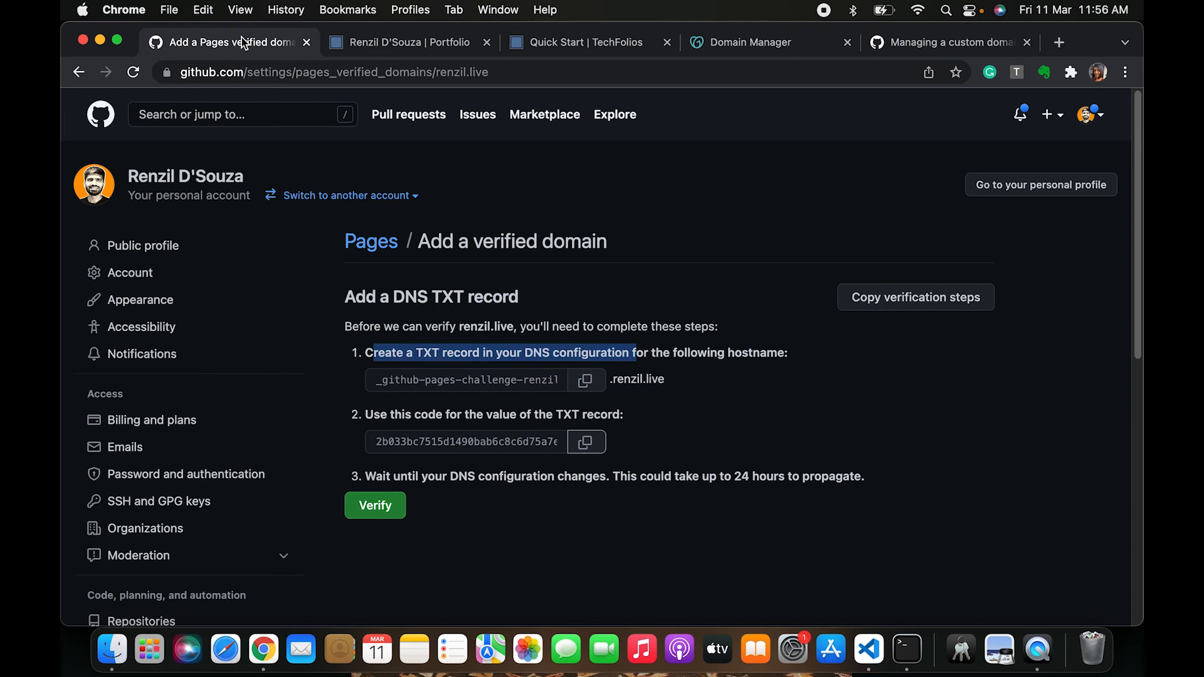
click(729, 305)
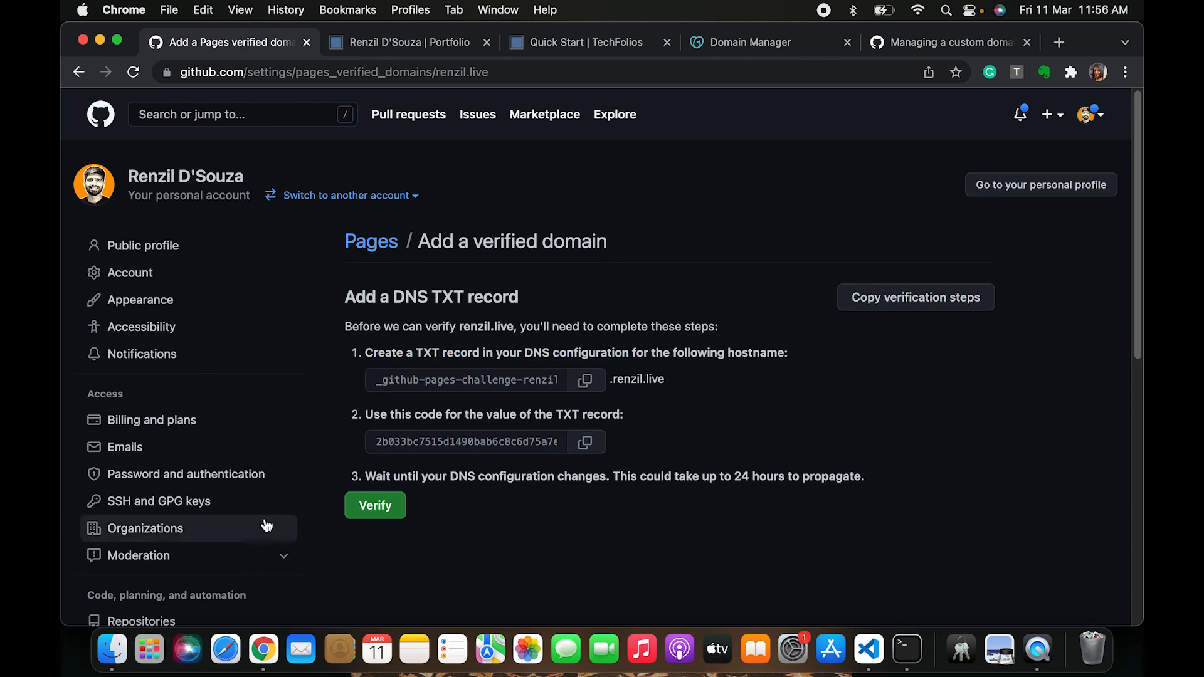
click(384, 516)
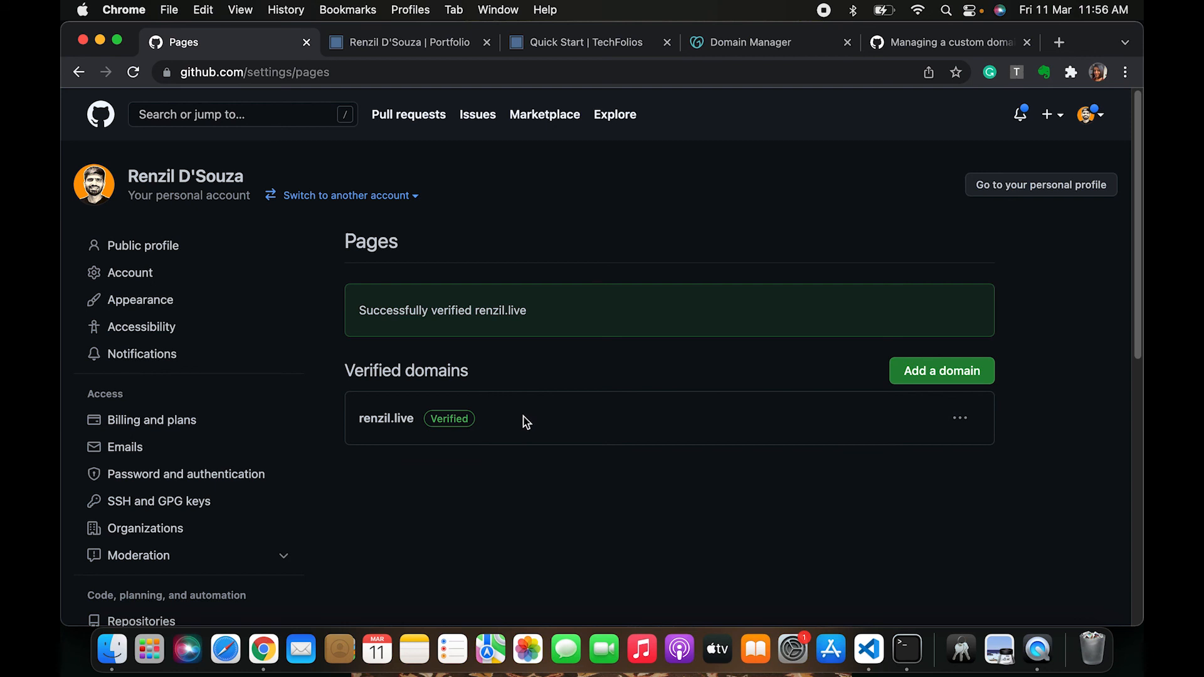
Go back to the renzil.github.io repository settings and reopen its Pages section to check the custom domain
drag(408, 418, 510, 420)
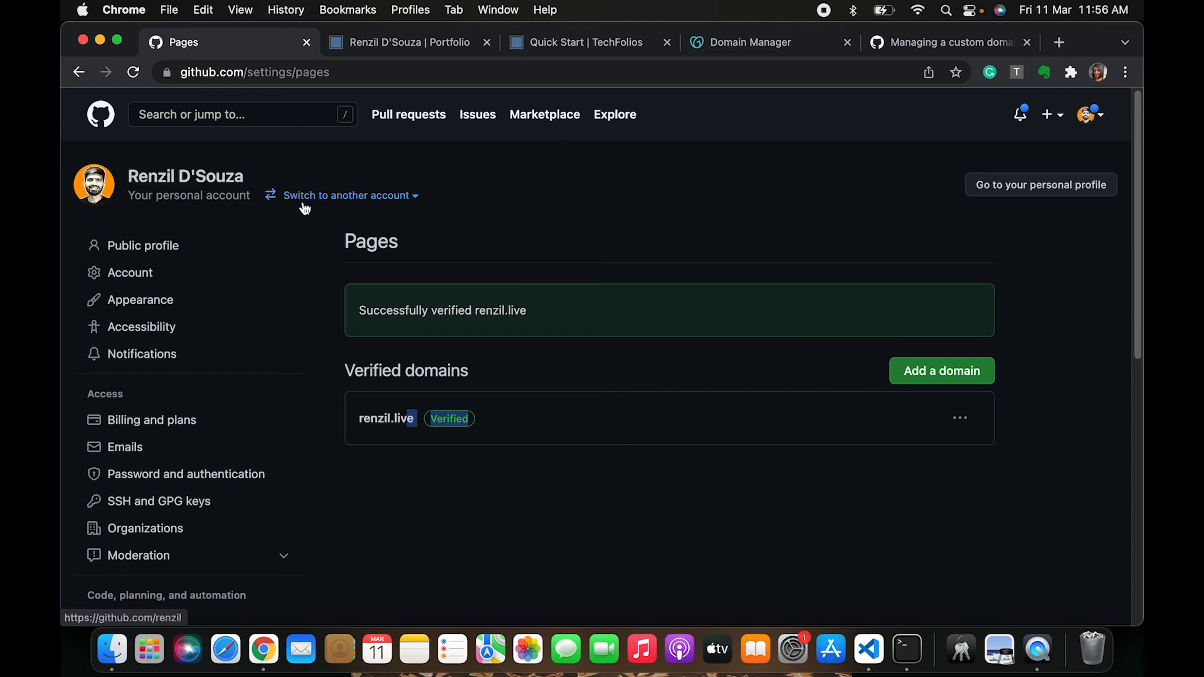
click(133, 73)
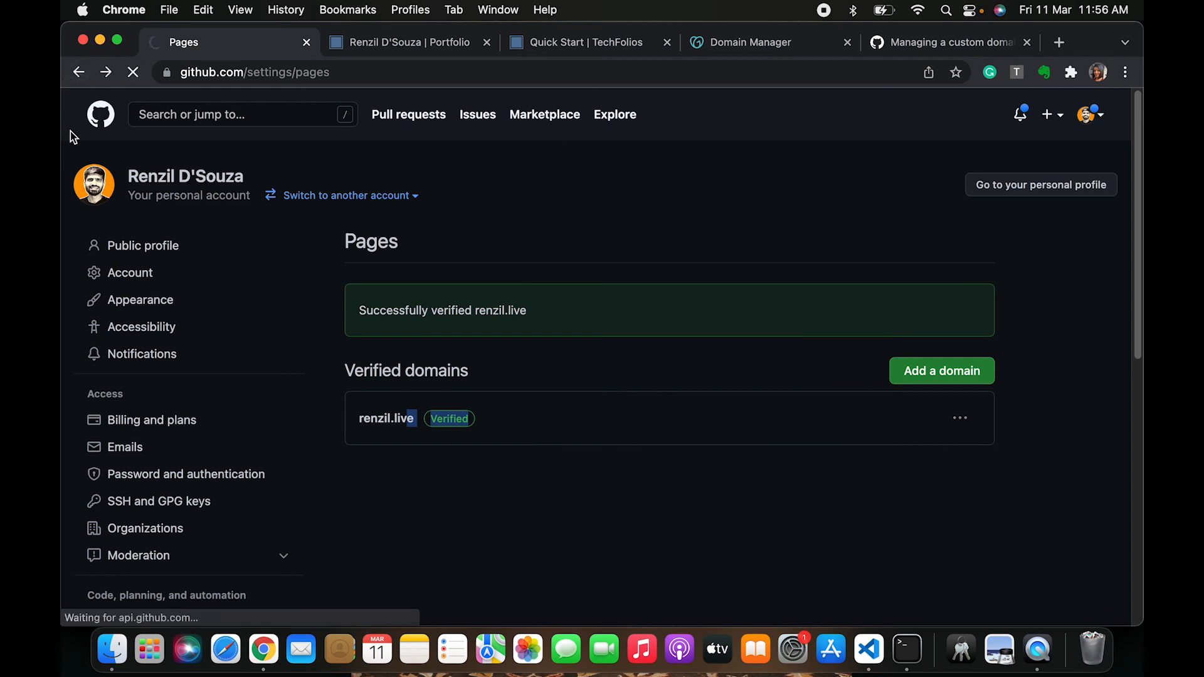
click(77, 76)
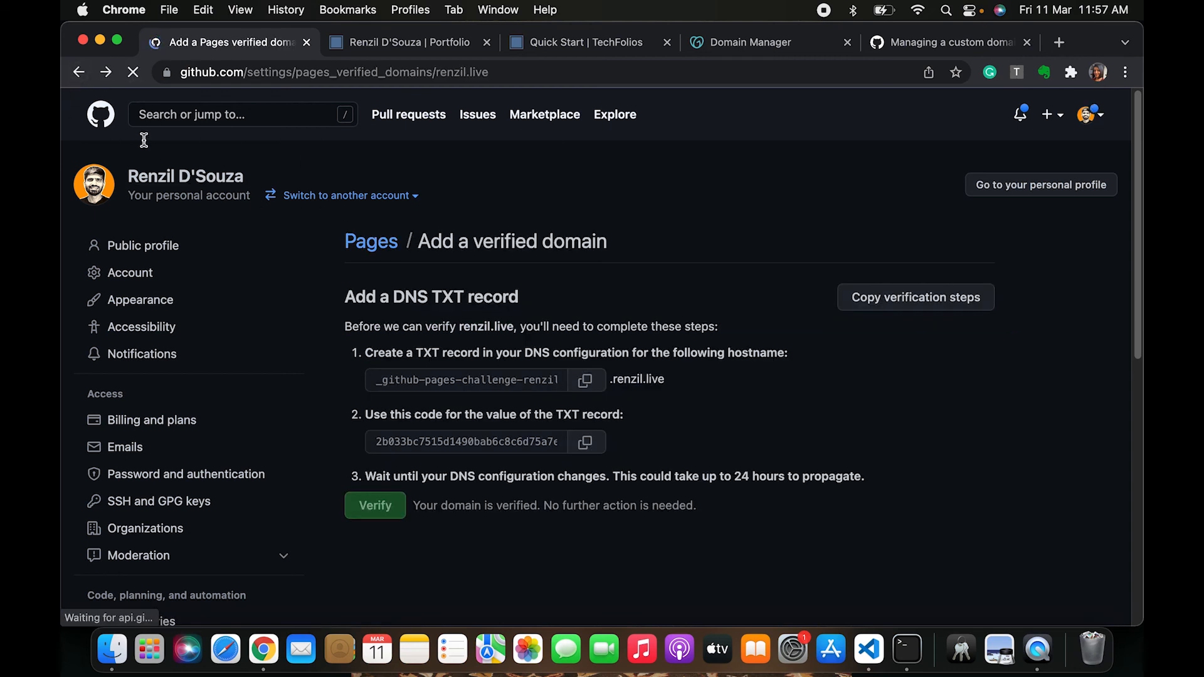
click(79, 74)
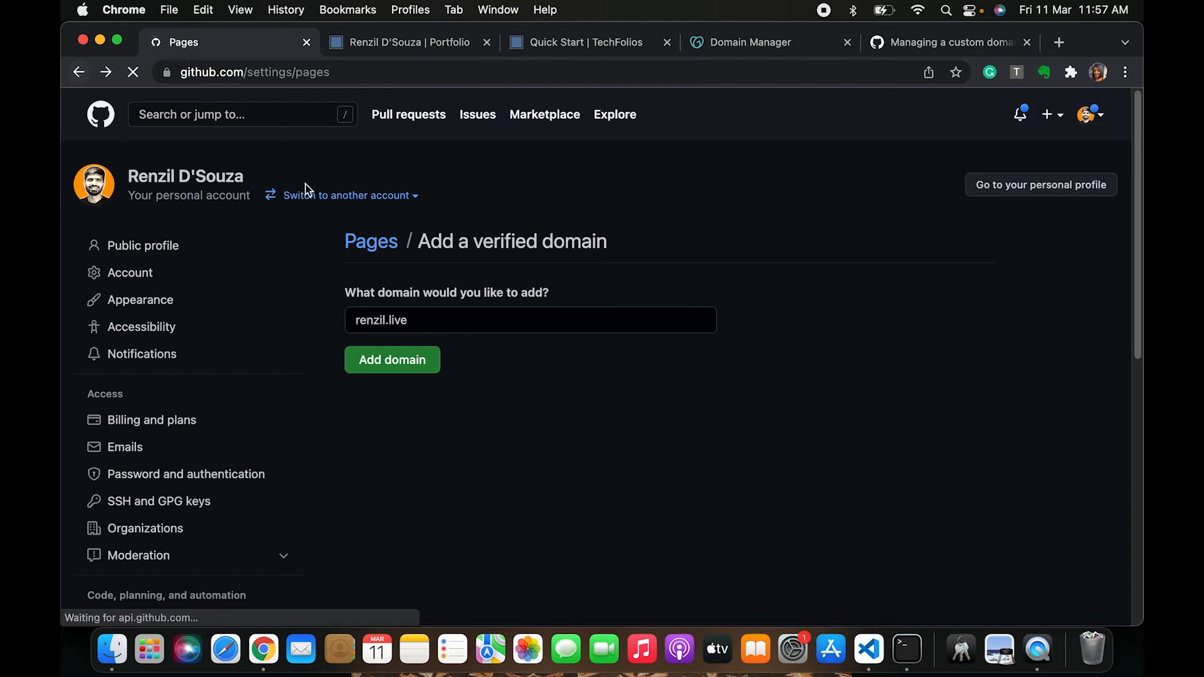
click(79, 74)
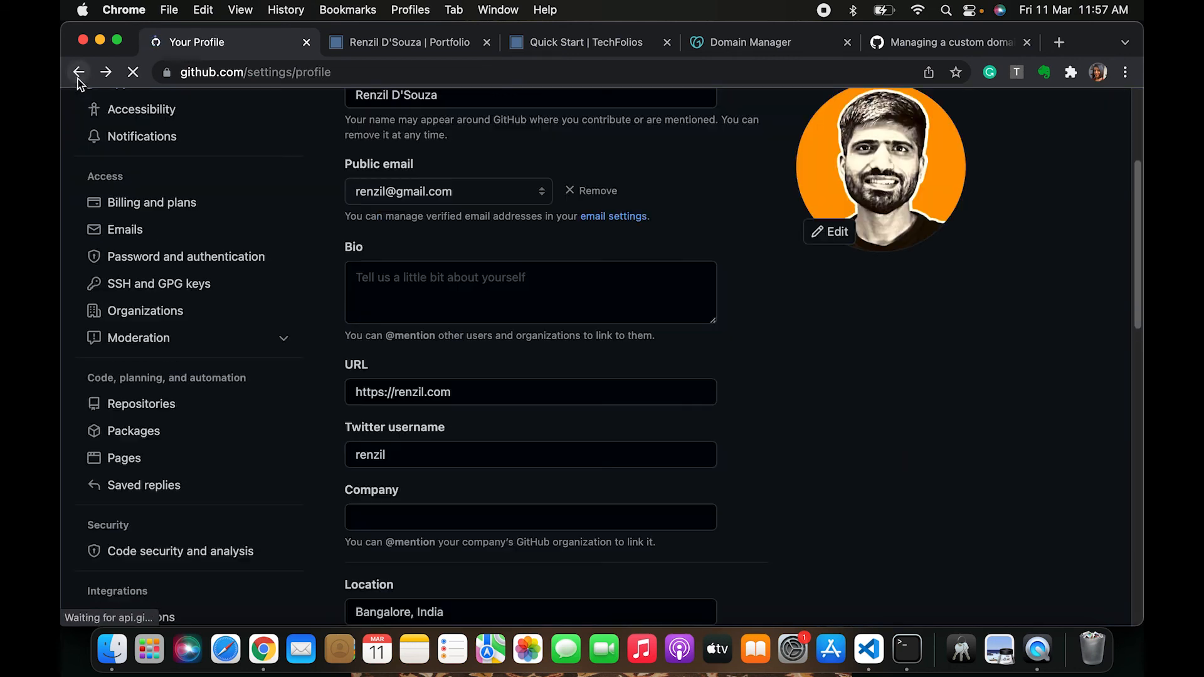
click(77, 75)
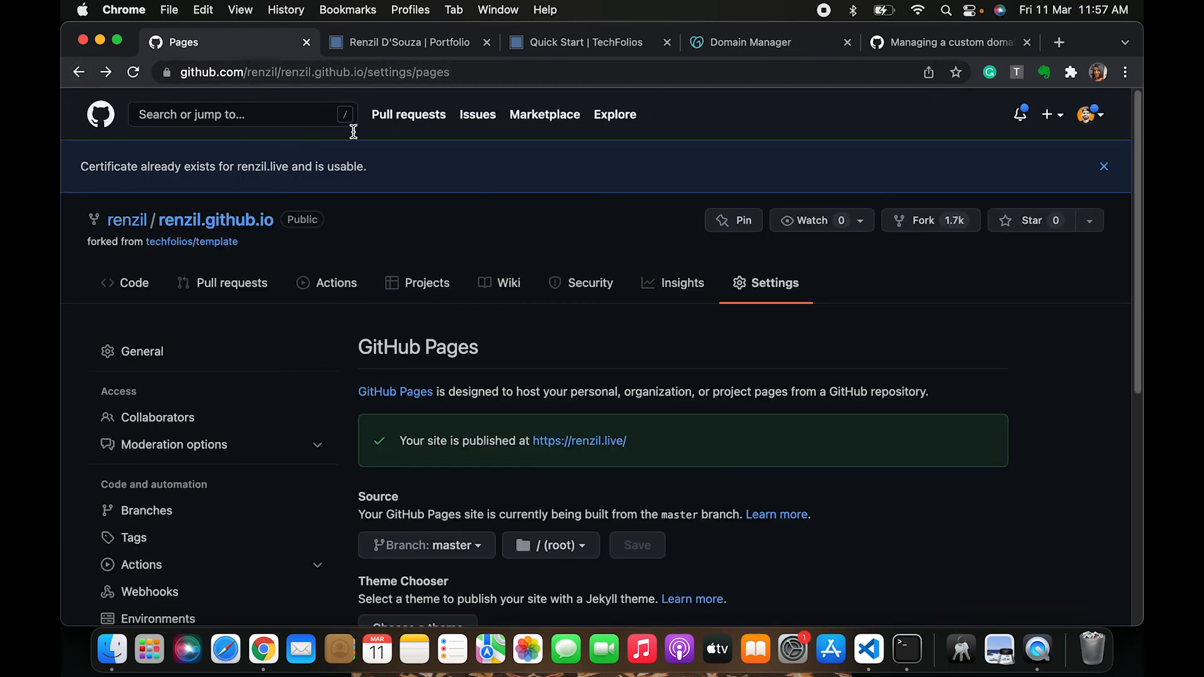
click(775, 288)
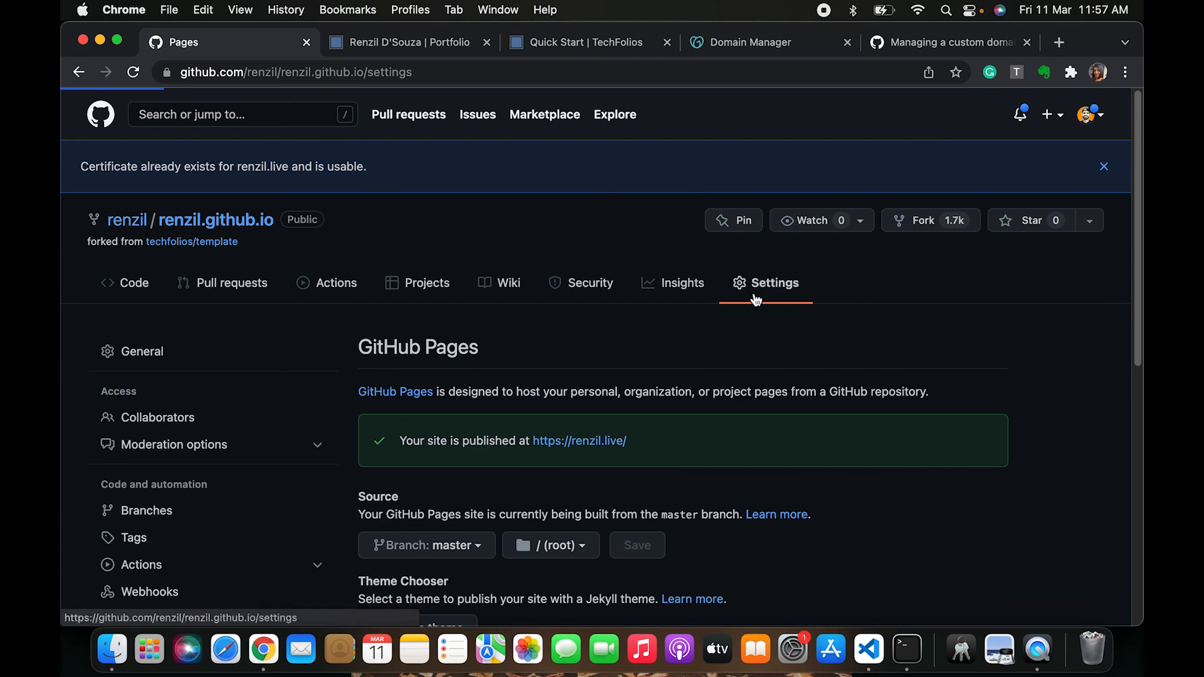
scroll(337, 416, down, 5)
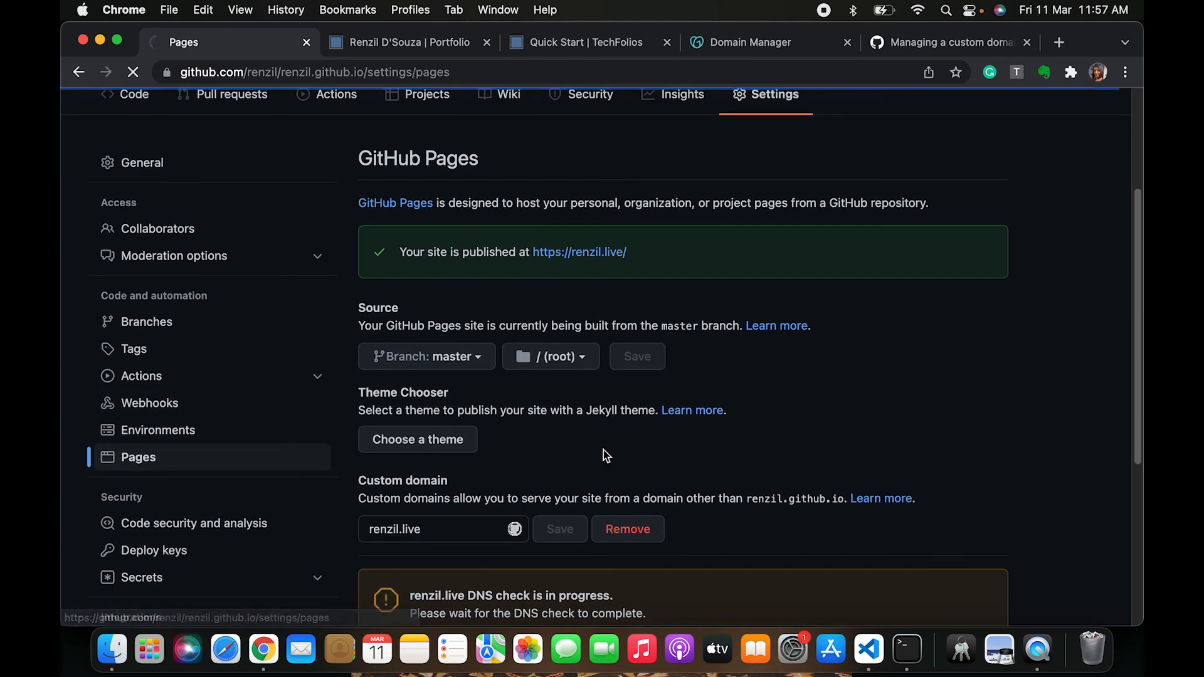
scroll(622, 555, down, 2)
scroll(564, 570, down, 3)
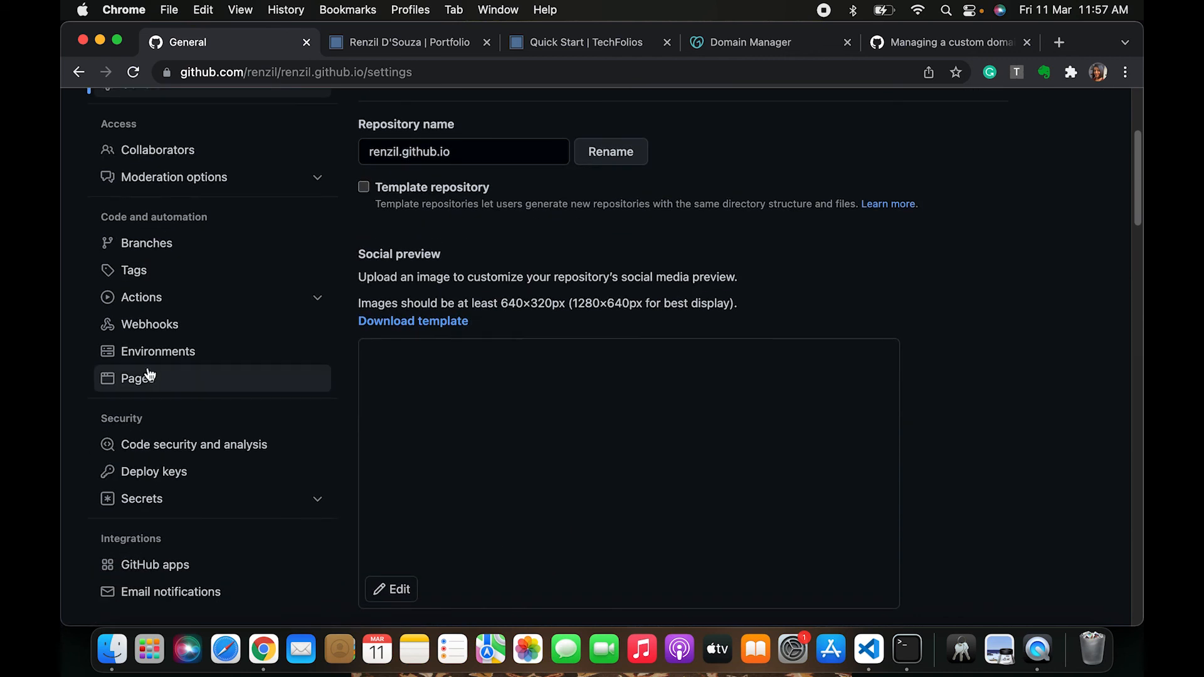
click(148, 378)
scroll(591, 471, down, 3)
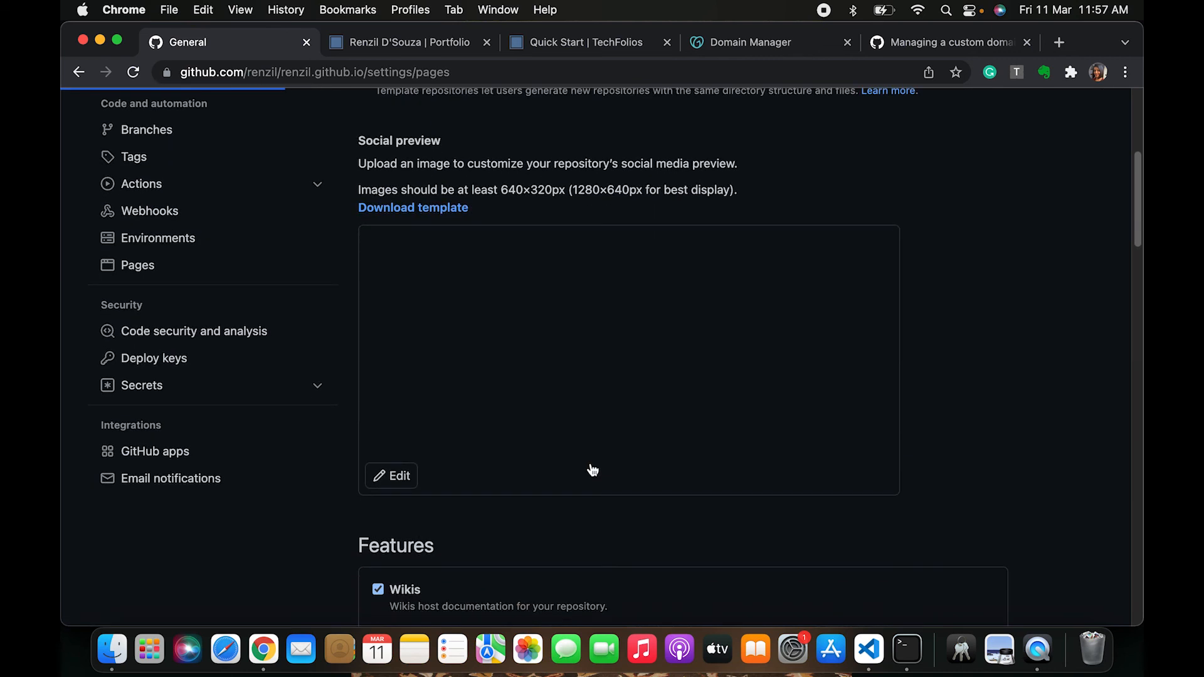
Scroll to the Pages section and review the custom domain and Enforce HTTPS settings
scroll(645, 452, down, 2)
scroll(645, 452, down, 3)
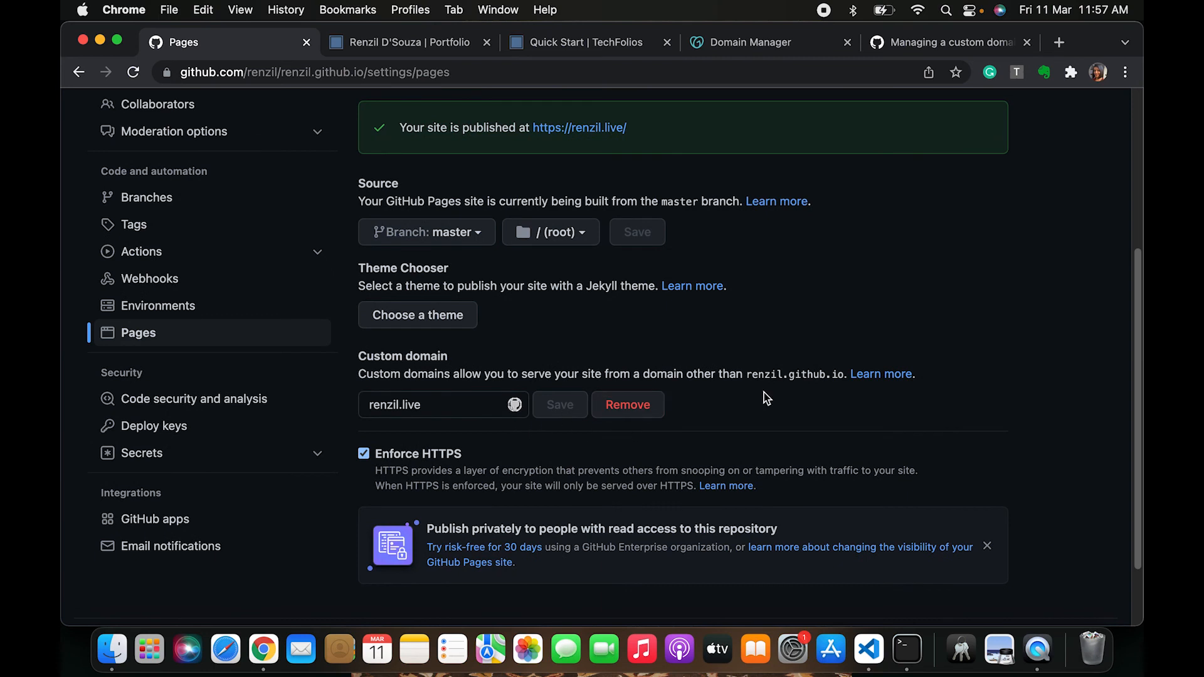
scroll(765, 395, down, 1)
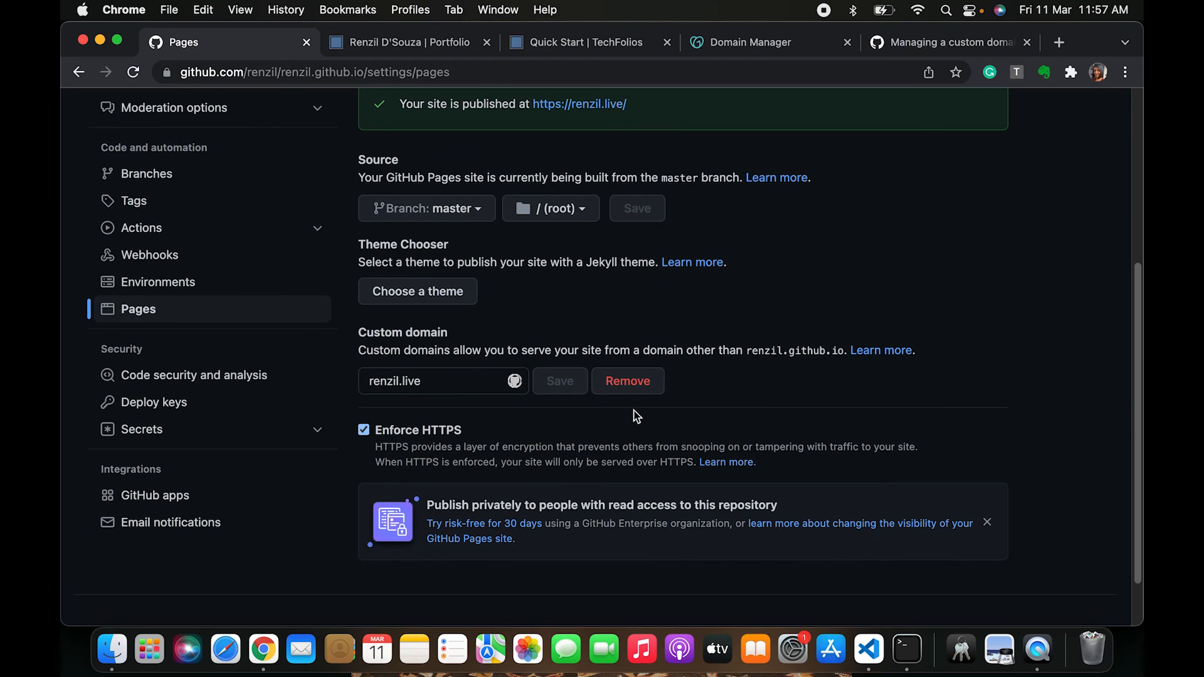
click(363, 431)
drag(375, 431, 806, 460)
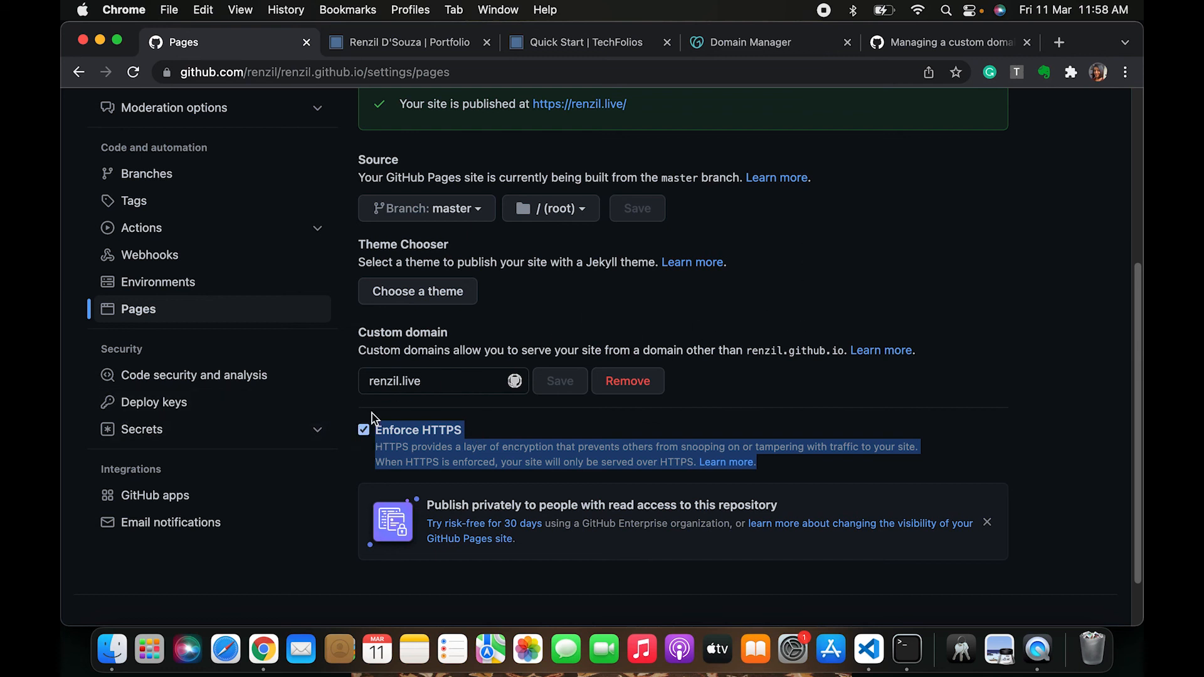
scroll(411, 276, up, 3)
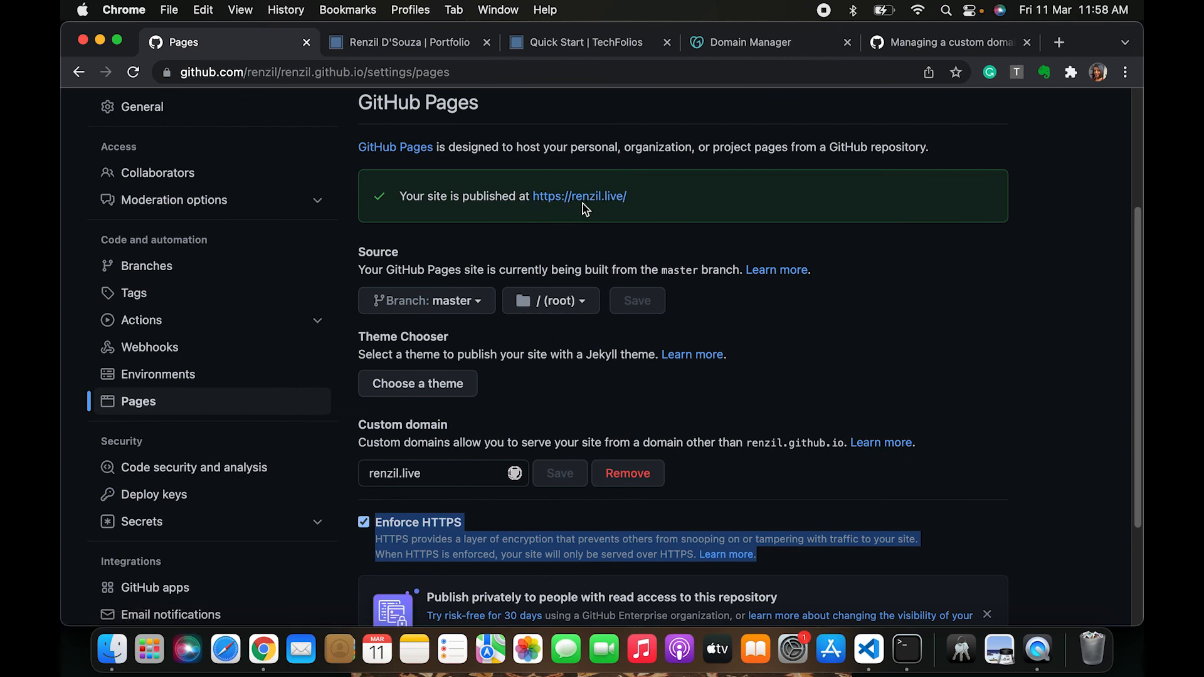
super+click(567, 198)
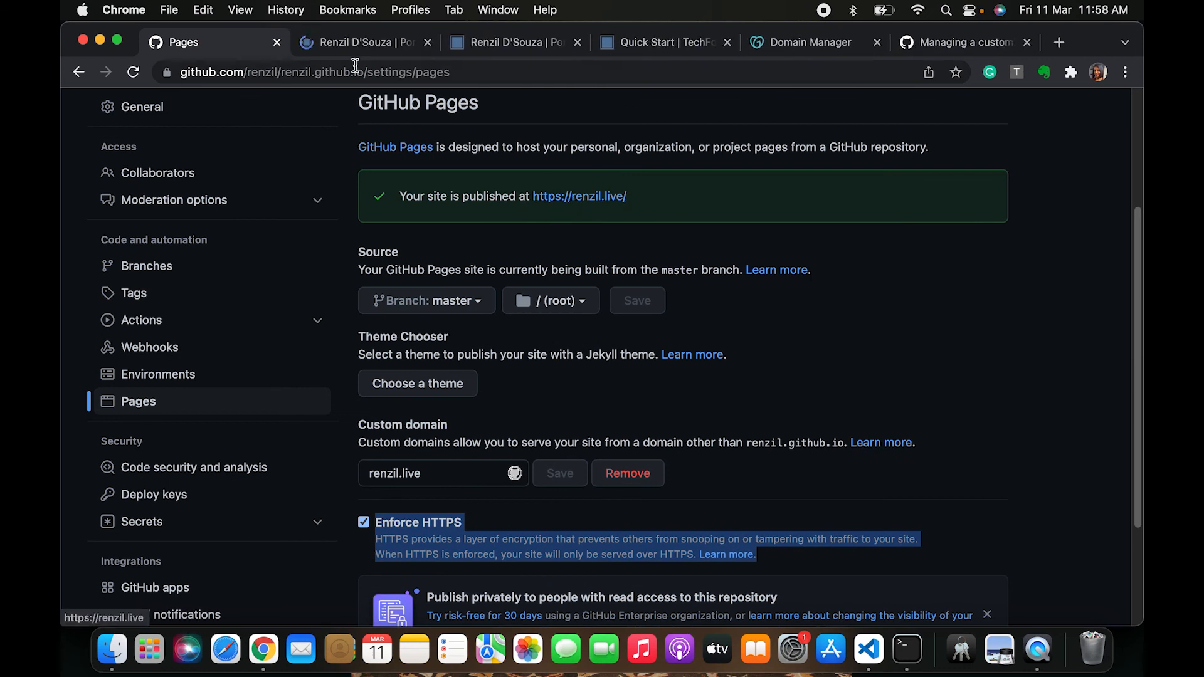
click(349, 44)
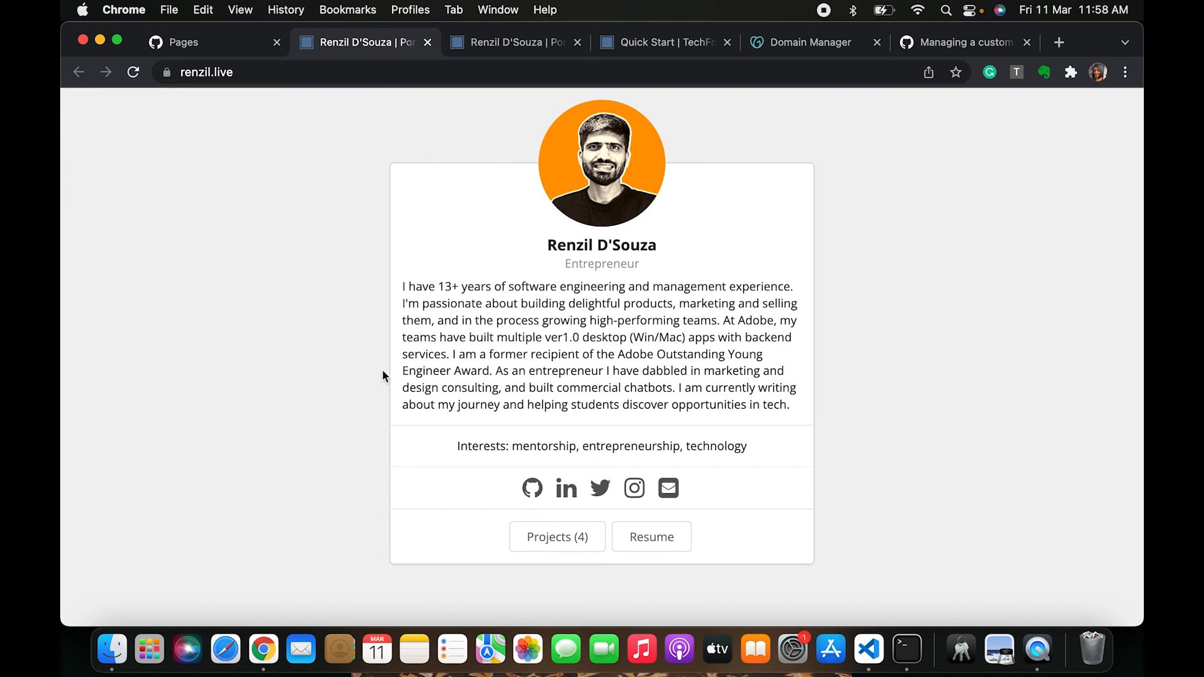
click(234, 72)
text(ww)
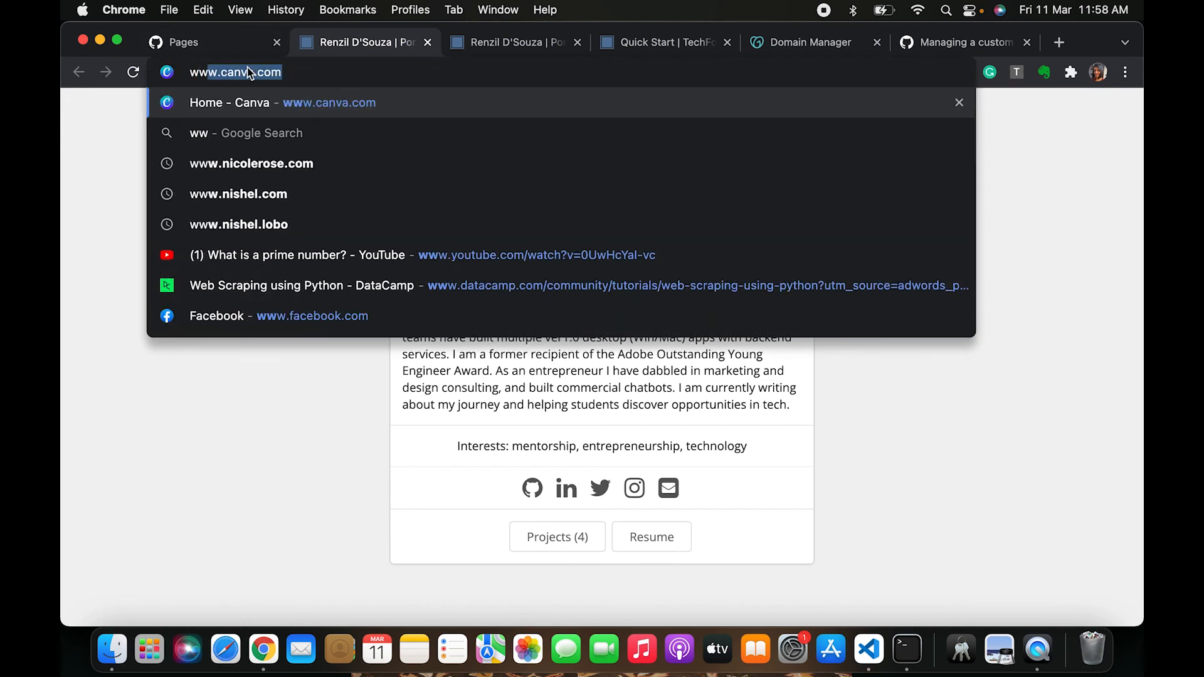
text(w.renzil.live)
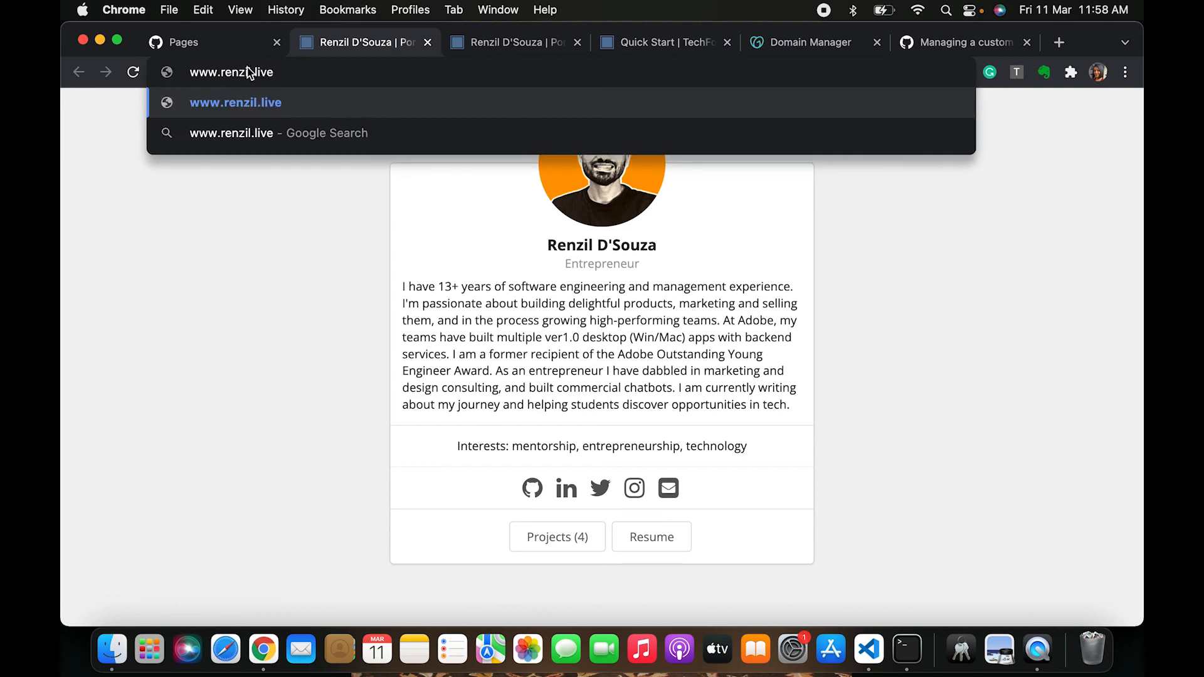
key(Return)
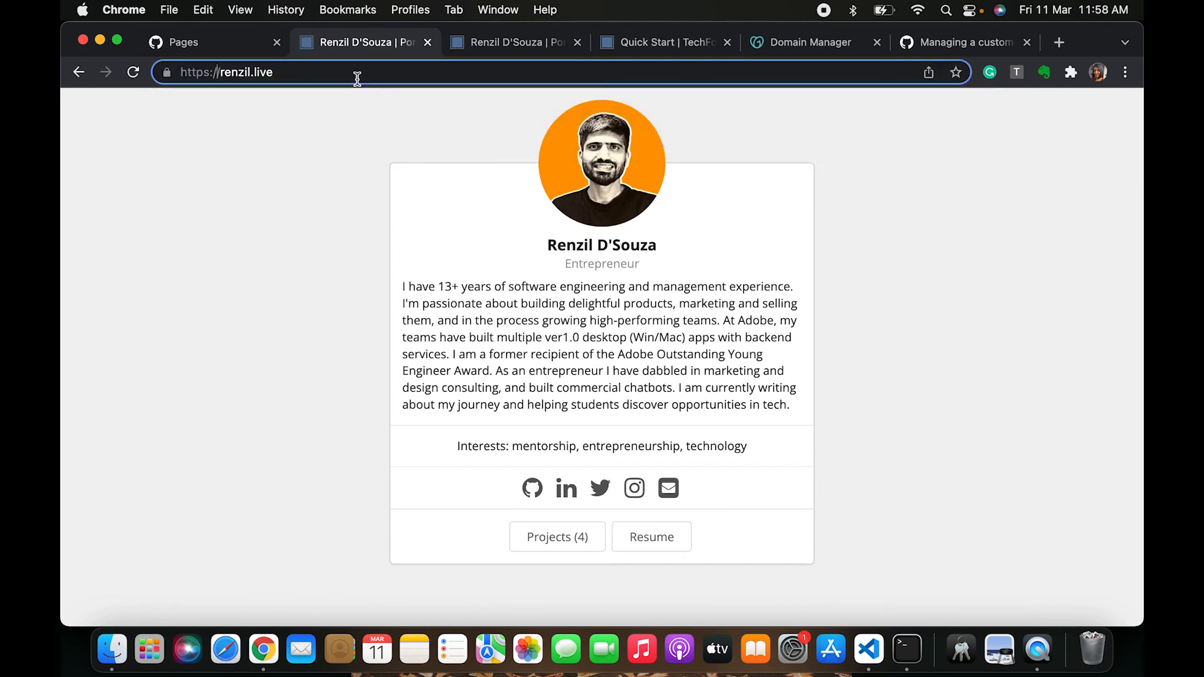
Browse the portfolio's Projects page and open the Rappo project to check it loads
click(559, 542)
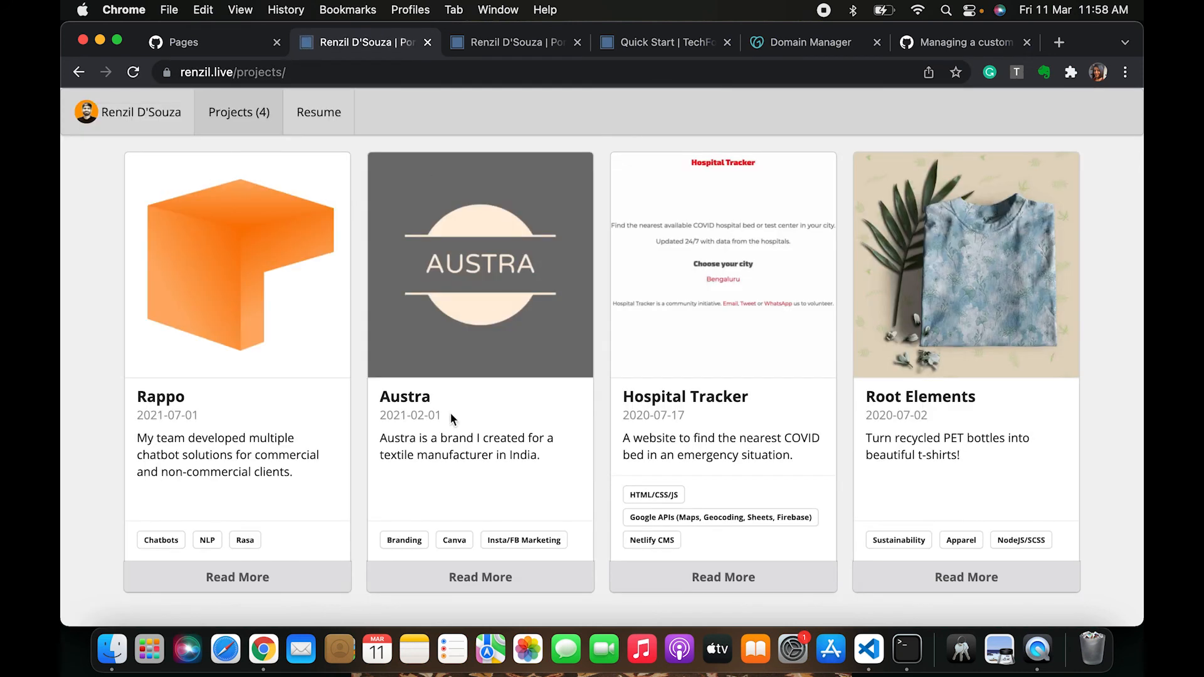
click(250, 587)
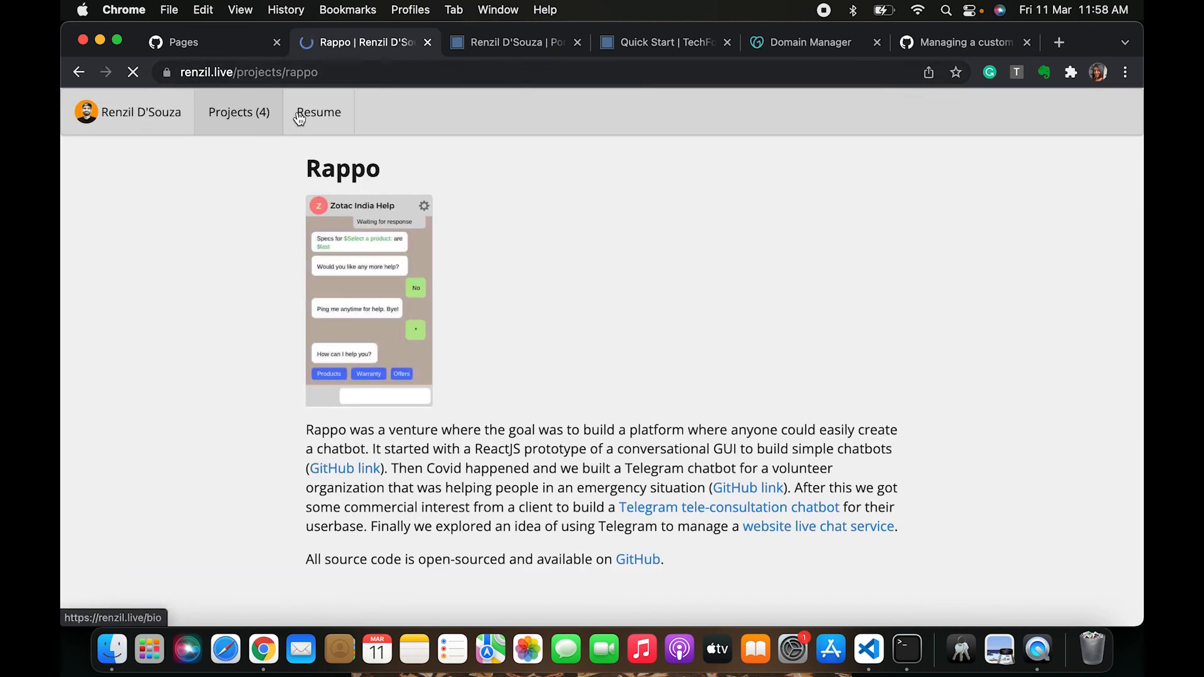
scroll(525, 207, down, 1)
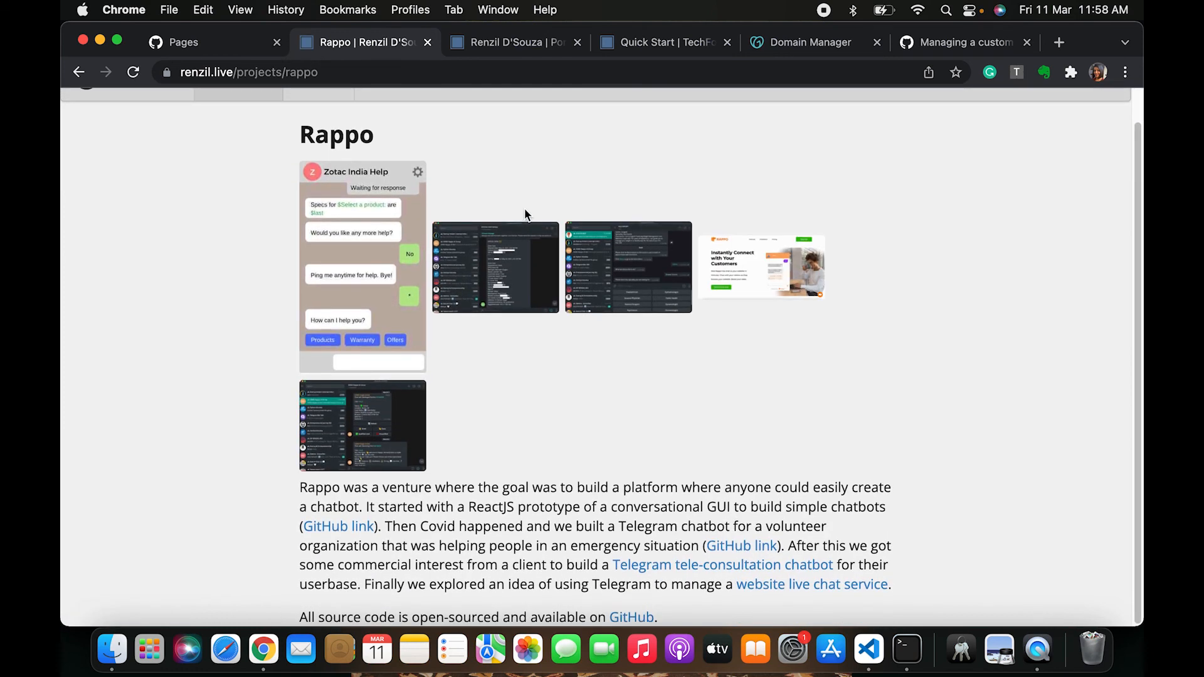
scroll(483, 434, up, 1)
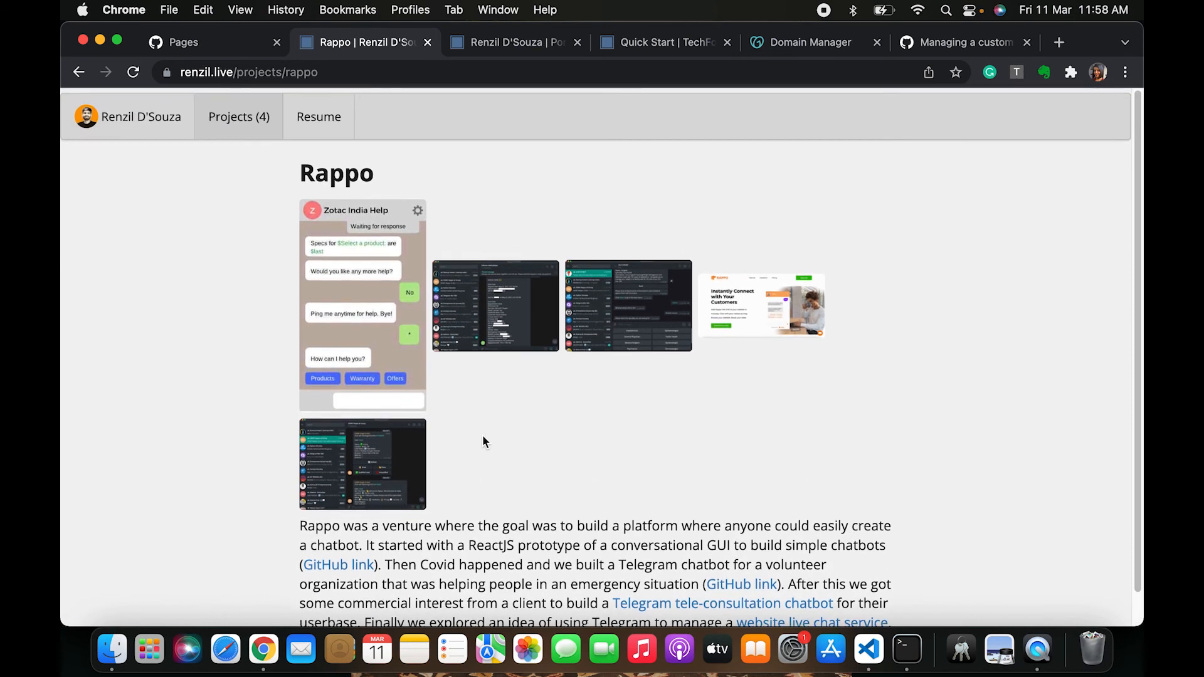
Glance at the GitHub Pages tab, then return to the portfolio and go back to its home page
click(166, 41)
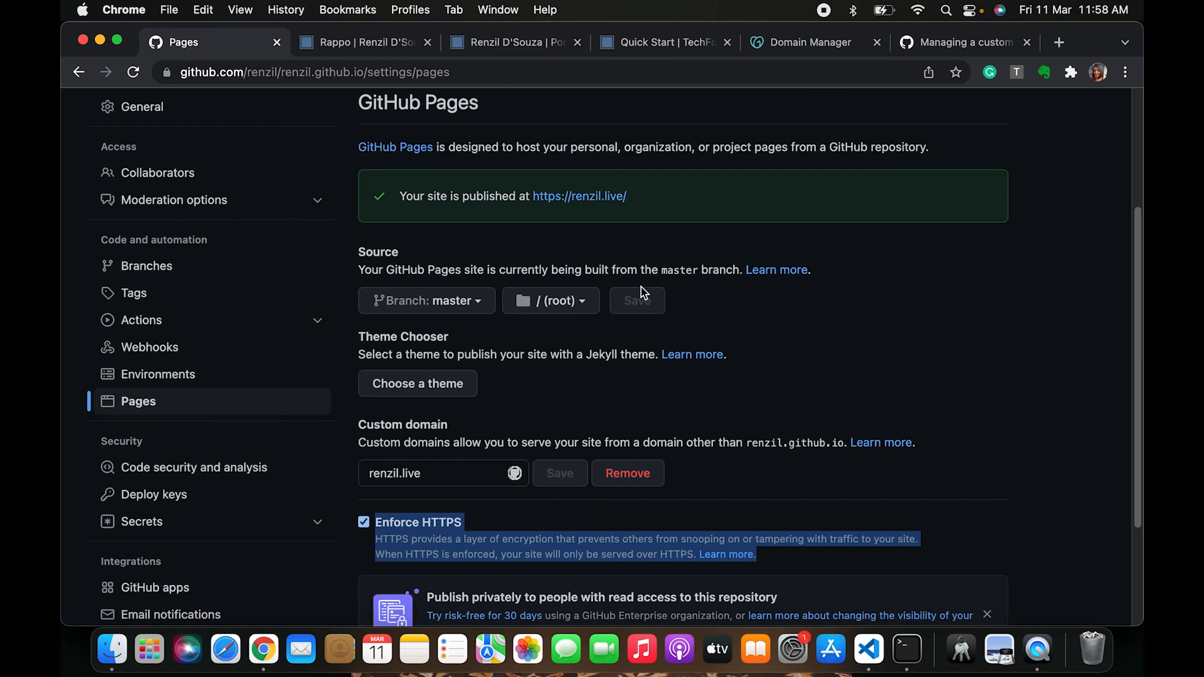
scroll(641, 287, up, 3)
scroll(641, 285, up, 2)
click(358, 42)
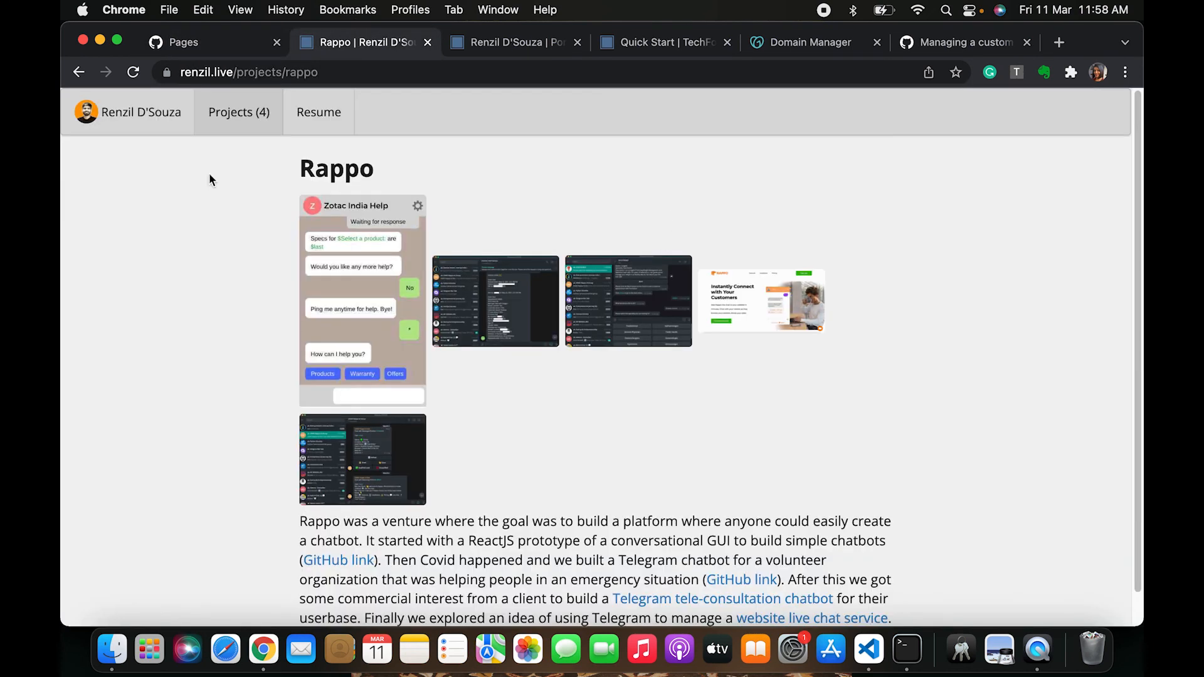
click(137, 116)
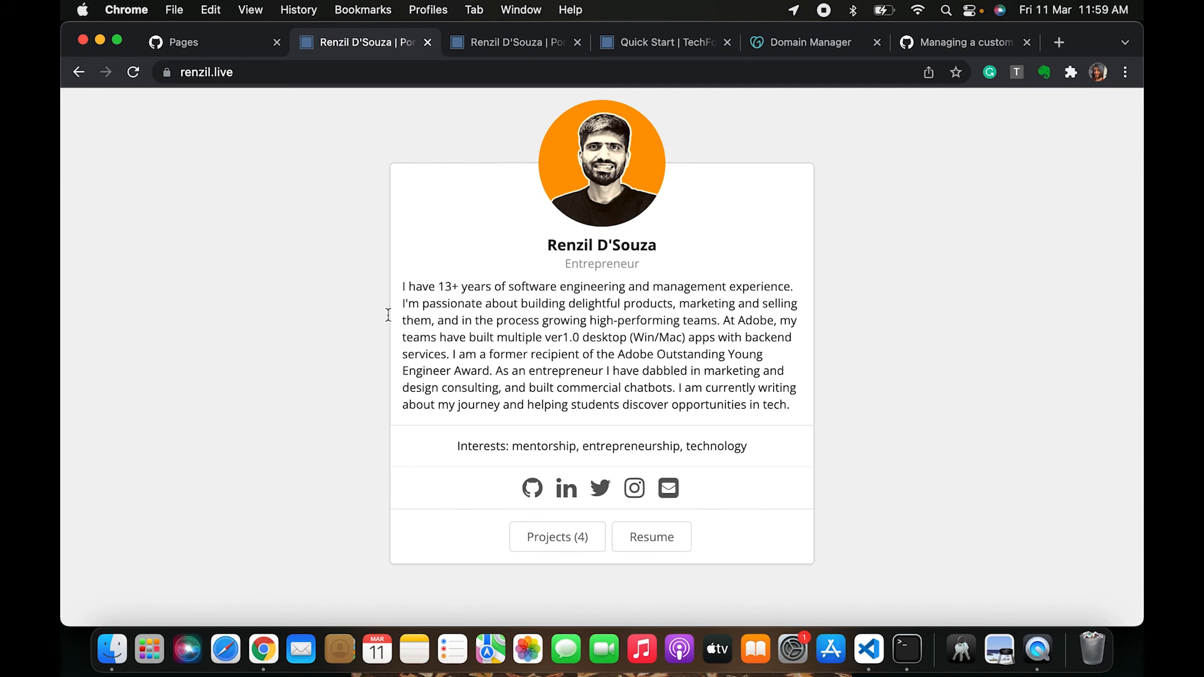
click(245, 74)
click(279, 265)
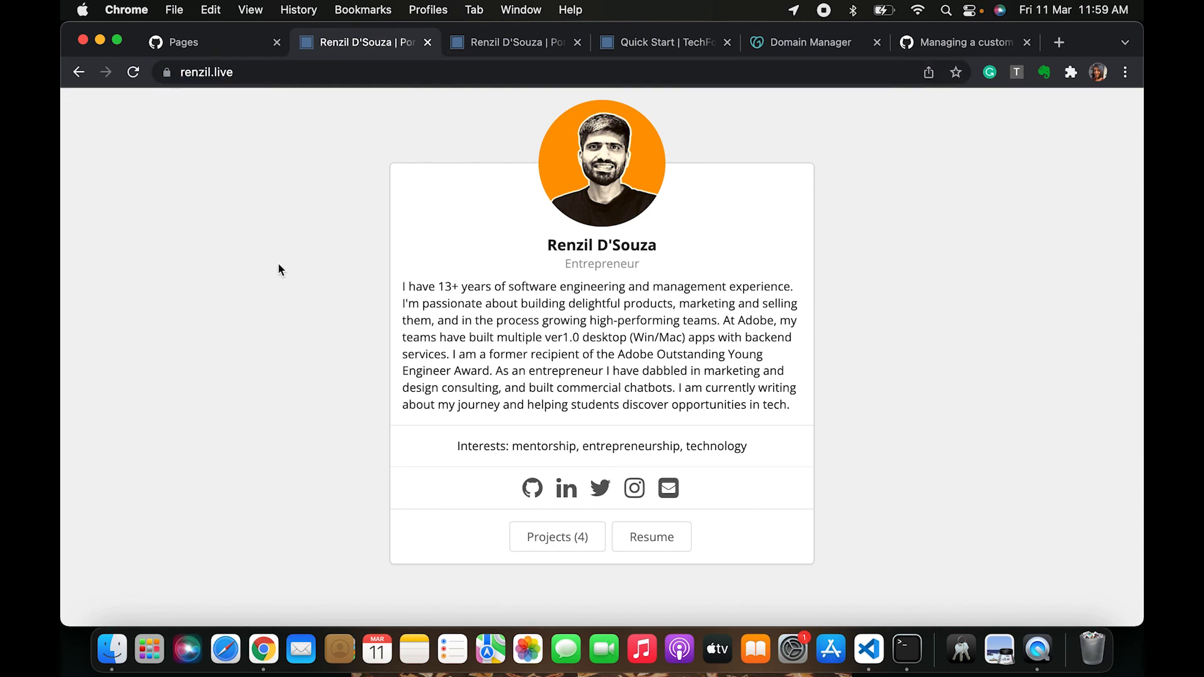